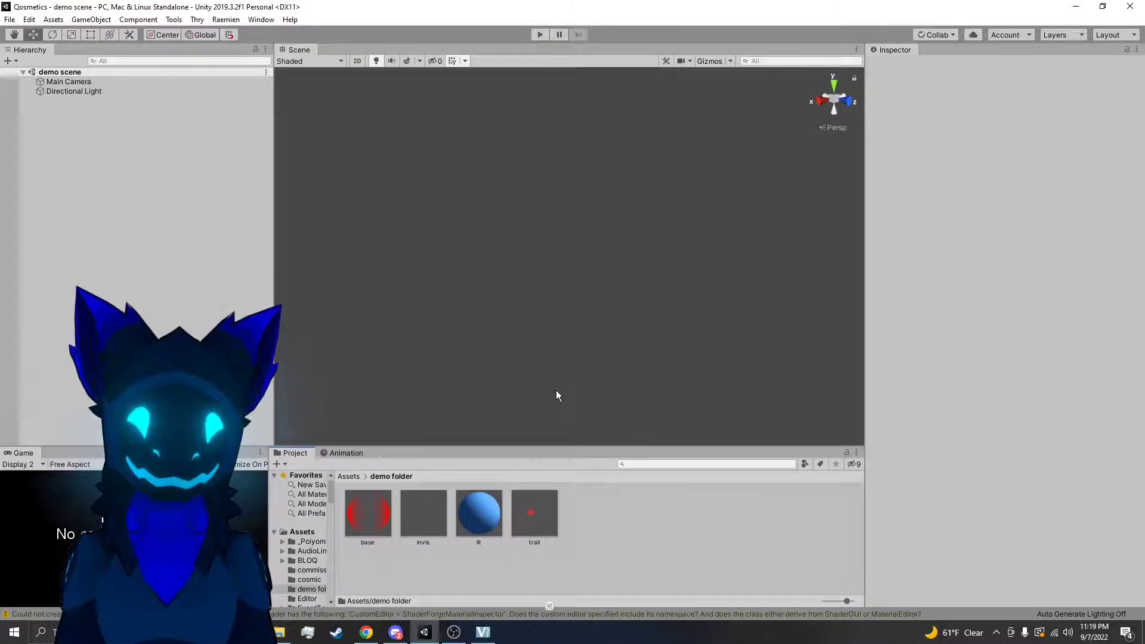
Add a new Particle System object to the demo scene
{"action": "left_click_drag", "start_coordinate": [278, 371], "coordinate": [245, 352]}
{"action": "right_click", "coordinate": [76, 214]}
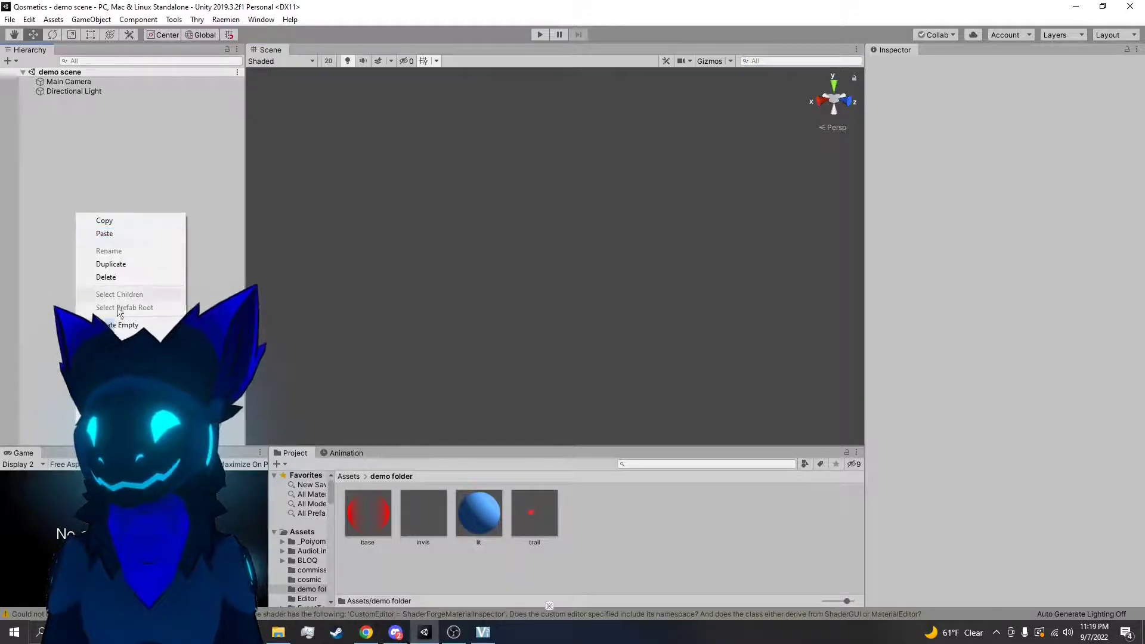
{"action": "left_click", "coordinate": [283, 377]}
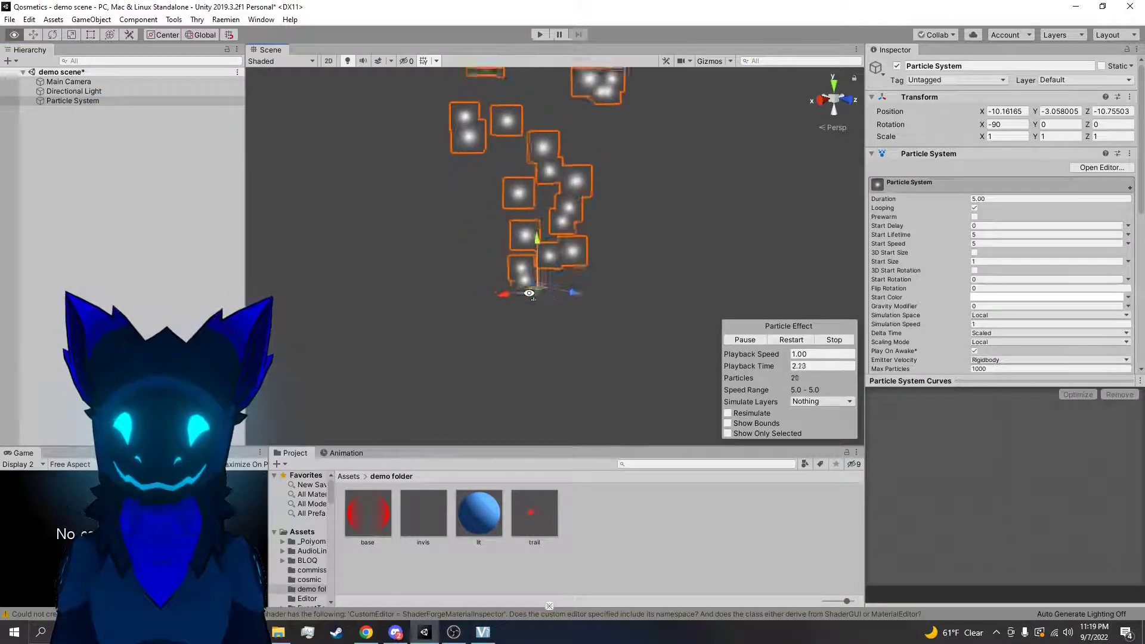
Scale the particle system down uniformly to about 0.24
{"action": "left_click", "coordinate": [574, 326]}
{"action": "right_click_drag", "start_coordinate": [560, 277], "coordinate": [575, 357]}
{"action": "left_click", "coordinate": [552, 291]}
{"action": "key", "text": "w"}
{"action": "key", "text": "r"}
{"action": "left_click_drag", "start_coordinate": [529, 310], "coordinate": [503, 338]}
{"action": "left_click", "coordinate": [549, 338]}
{"action": "right_click_drag", "start_coordinate": [549, 338], "coordinate": [580, 327]}
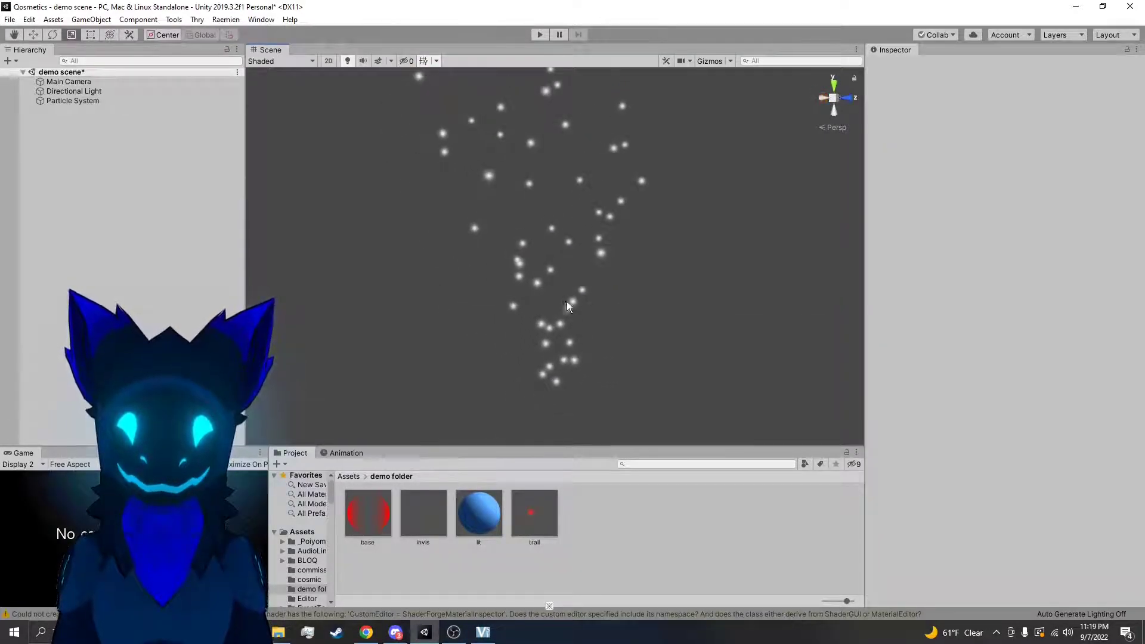
Tilt the particle system slightly to an X rotation of about -85.9, keeping it selected
{"action": "left_click", "coordinate": [566, 306]}
{"action": "key", "text": "w"}
{"action": "left_click_drag", "start_coordinate": [568, 388], "coordinate": [593, 348]}
{"action": "key", "text": "r"}
{"action": "key", "text": "e"}
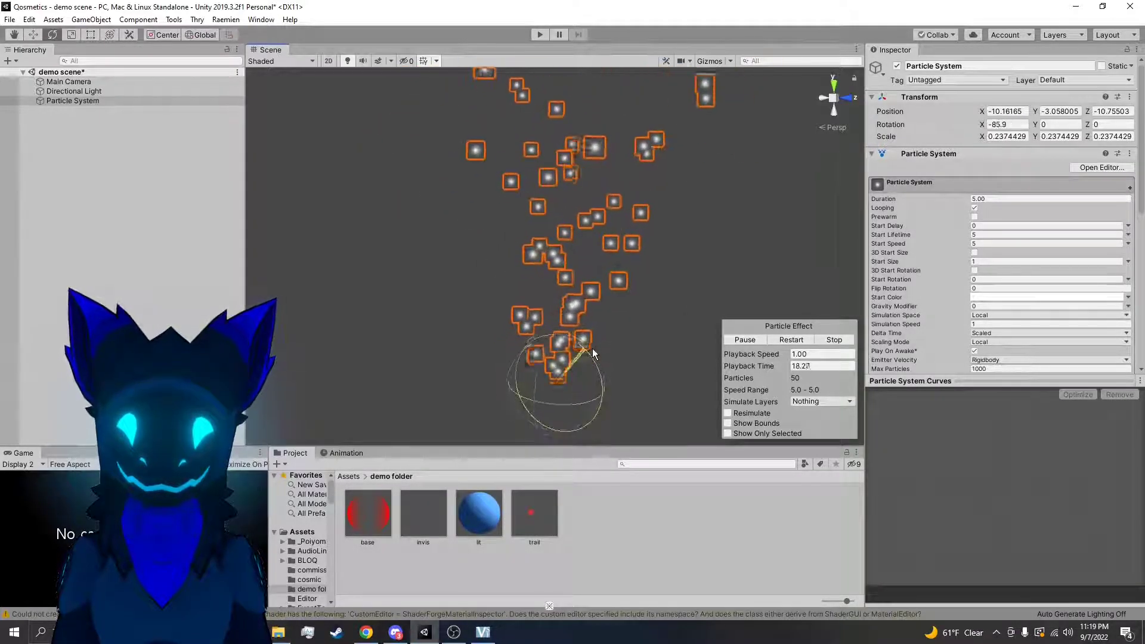
{"action": "left_click", "coordinate": [704, 262]}
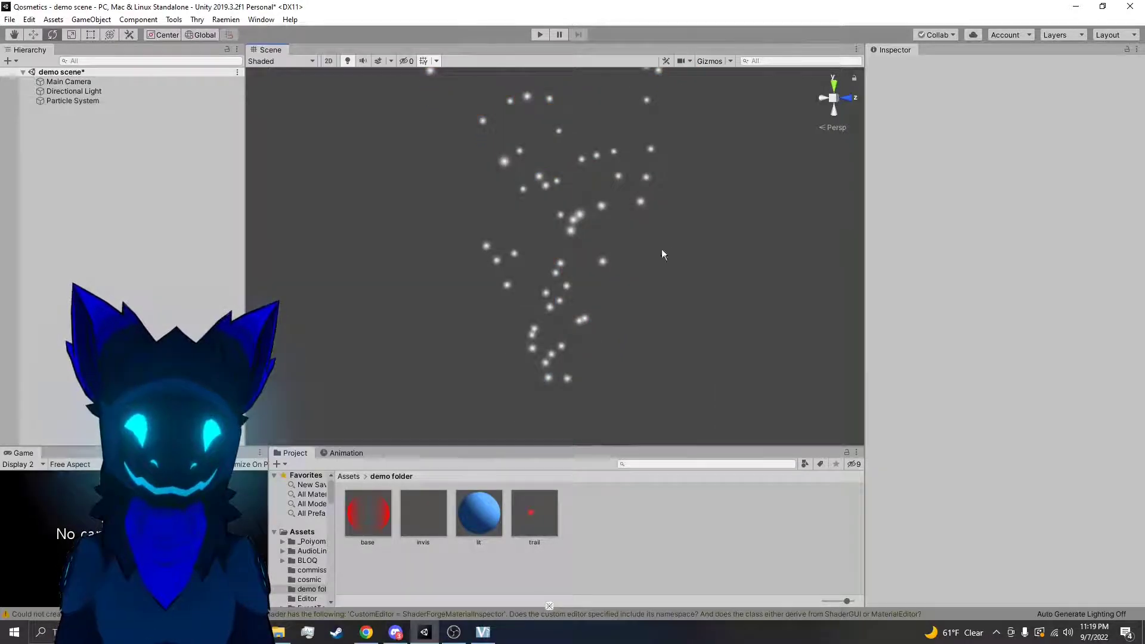
{"action": "left_click", "coordinate": [567, 264]}
Raise the particle system's Duration to about 6.11 and turn off Looping
{"action": "scroll", "coordinate": [929, 176], "scroll_direction": "down", "scroll_amount": 5}
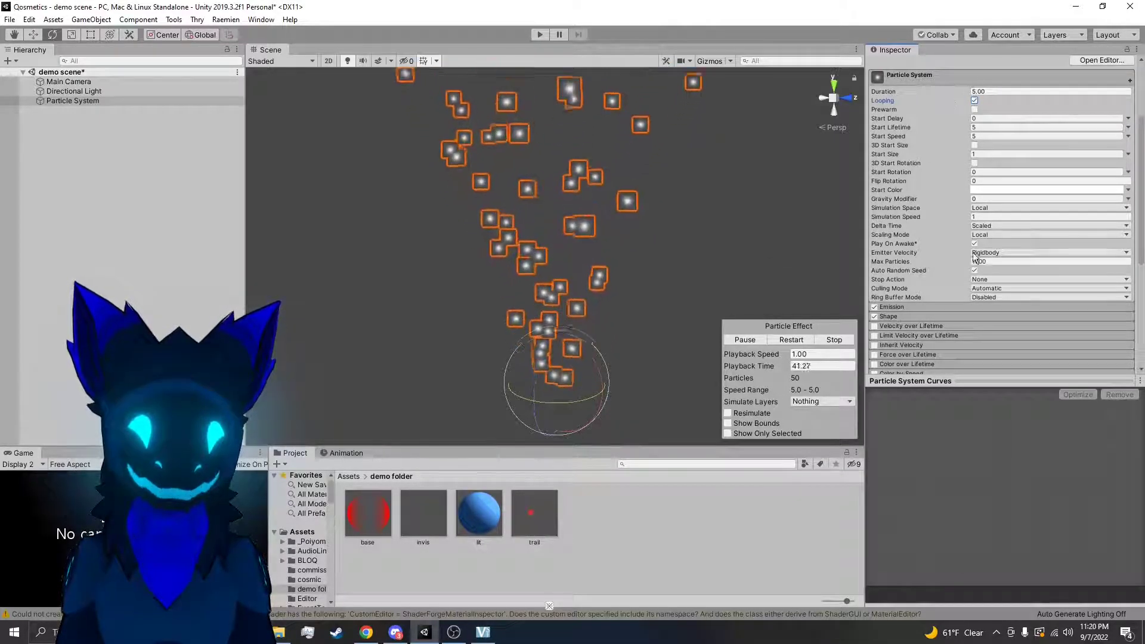
{"action": "scroll", "coordinate": [954, 215], "scroll_direction": "down", "scroll_amount": 5}
{"action": "scroll", "coordinate": [958, 204], "scroll_direction": "up", "scroll_amount": 5}
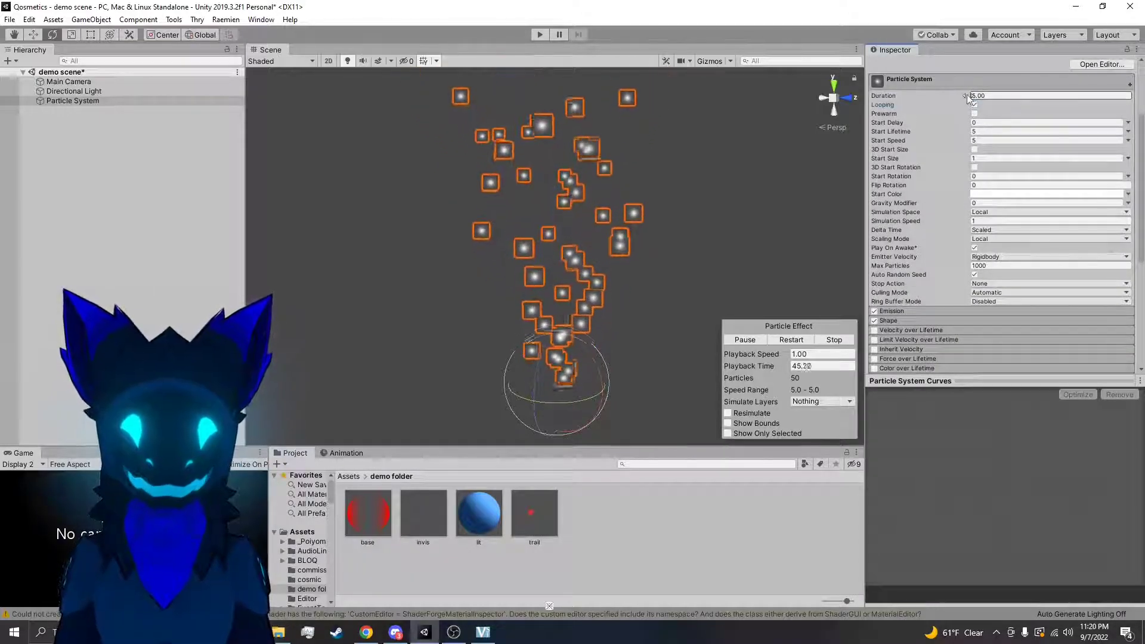
{"action": "left_click_drag", "start_coordinate": [989, 94], "coordinate": [994, 94]}
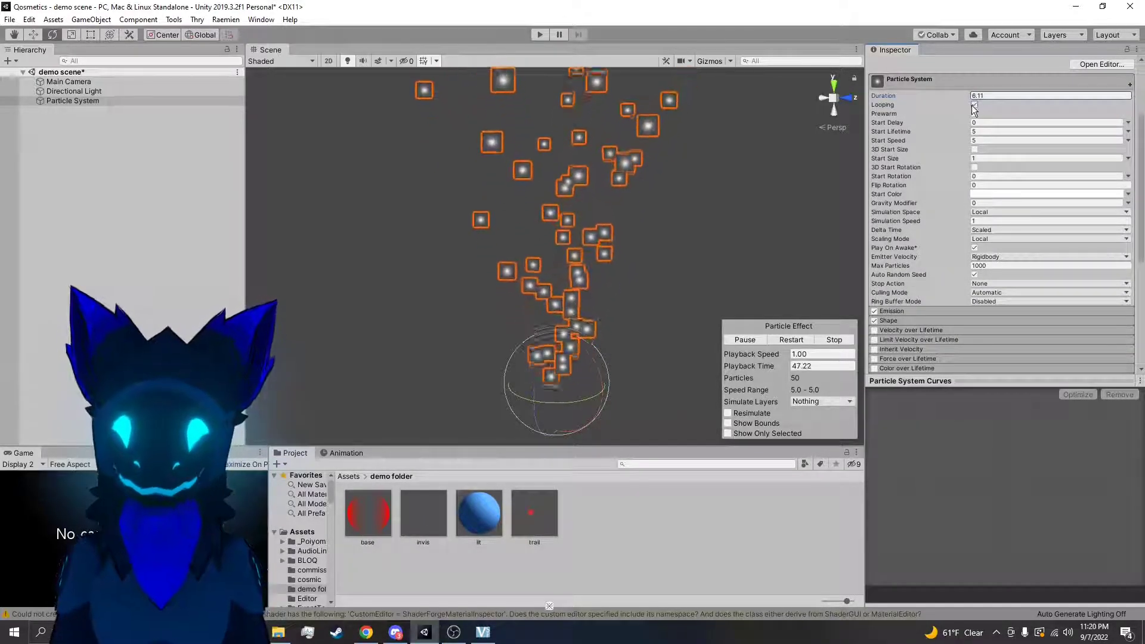
{"action": "left_click", "coordinate": [975, 105]}
Set the particle system's Duration to 1 and replay the effect in the scene
{"action": "left_click_drag", "start_coordinate": [970, 102], "coordinate": [960, 101]}
{"action": "type", "text": "1"}
{"action": "left_click", "coordinate": [798, 339]}
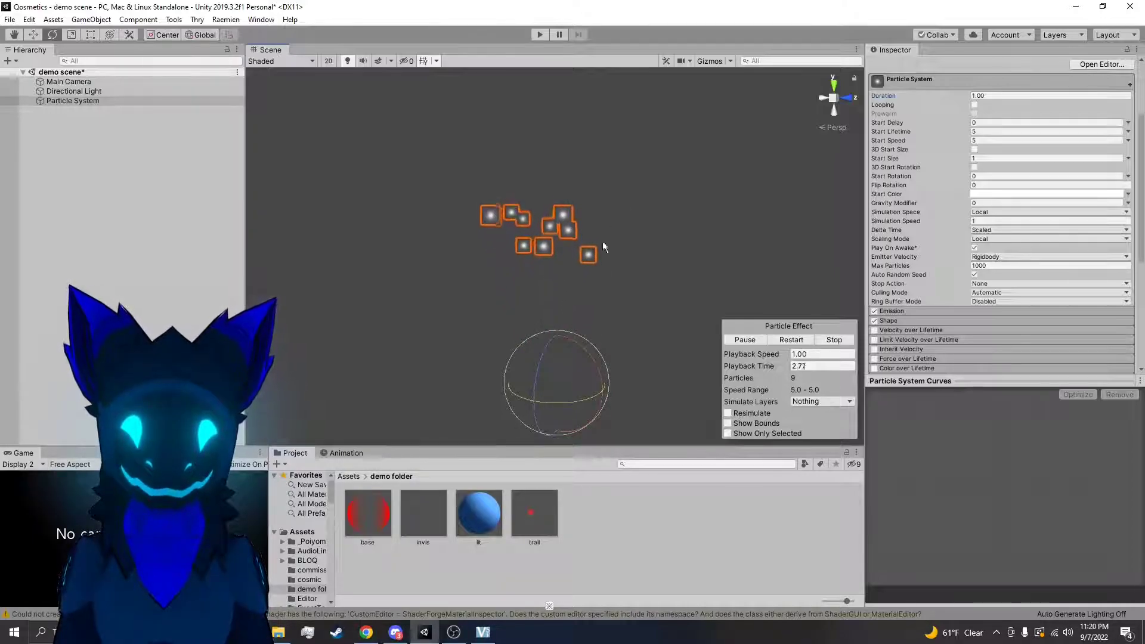
{"action": "left_click", "coordinate": [788, 344]}
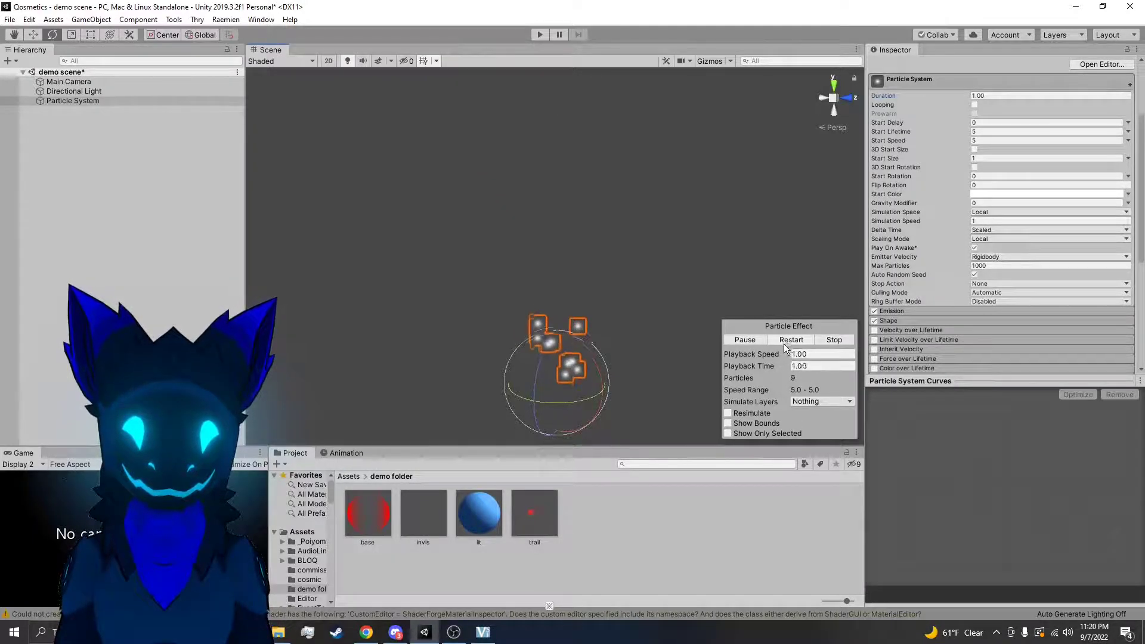
Set the Duration to 5 and replay the non-looping particle effect from different view angles
{"action": "key", "text": "Return"}
{"action": "key", "text": "Return"}
{"action": "type", "text": "5"}
{"action": "key", "text": "Return"}
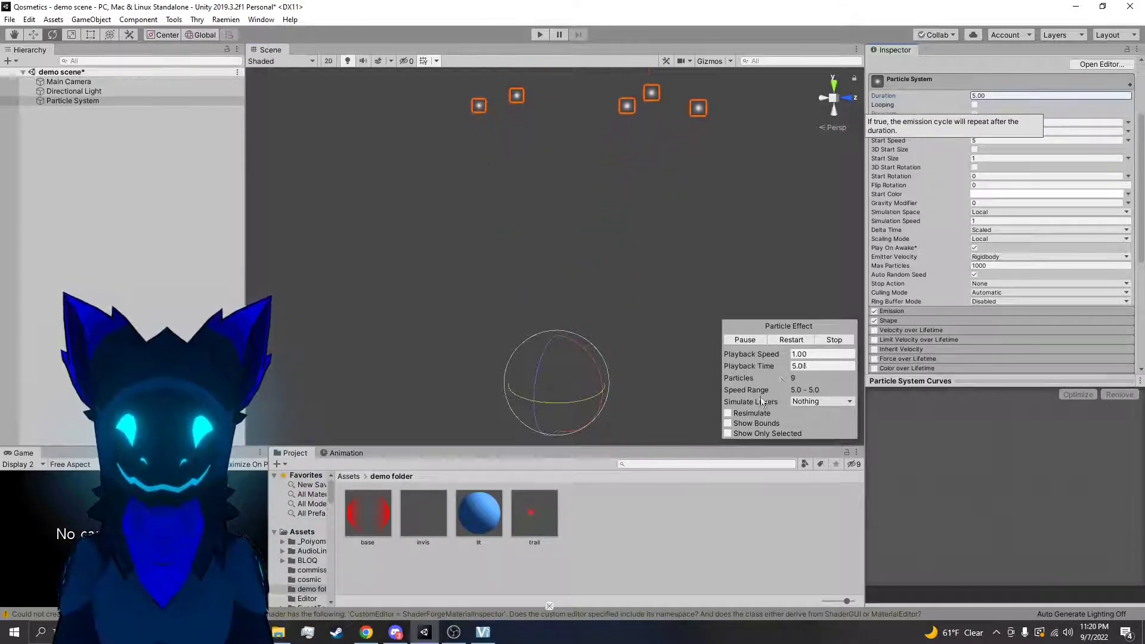
{"action": "left_click", "coordinate": [785, 341]}
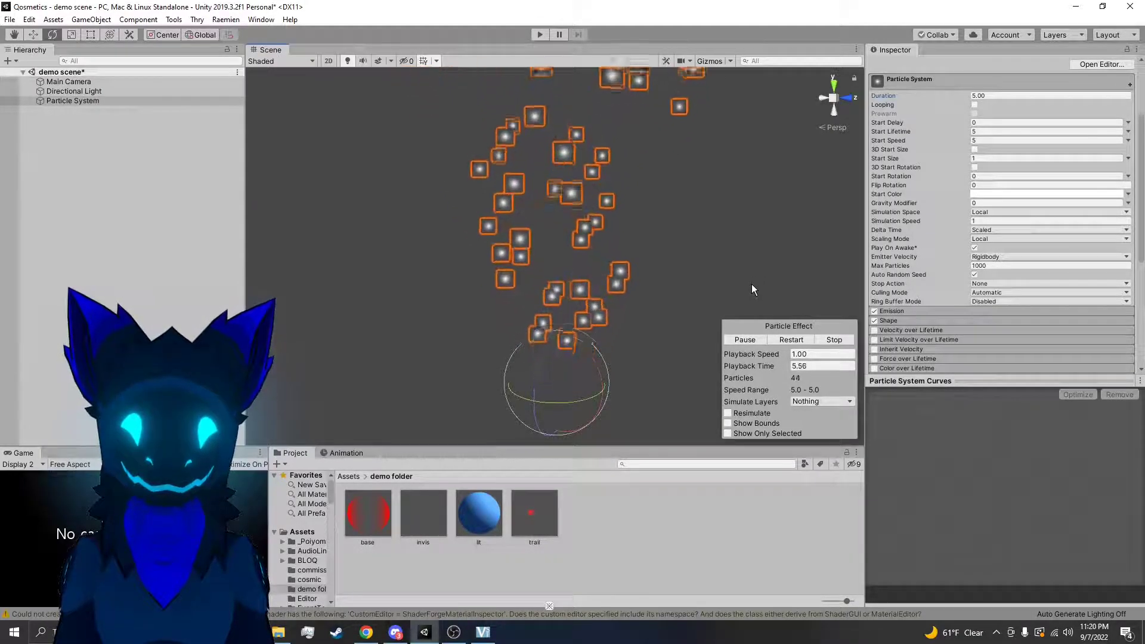
{"action": "right_click_drag", "start_coordinate": [752, 284], "coordinate": [745, 201]}
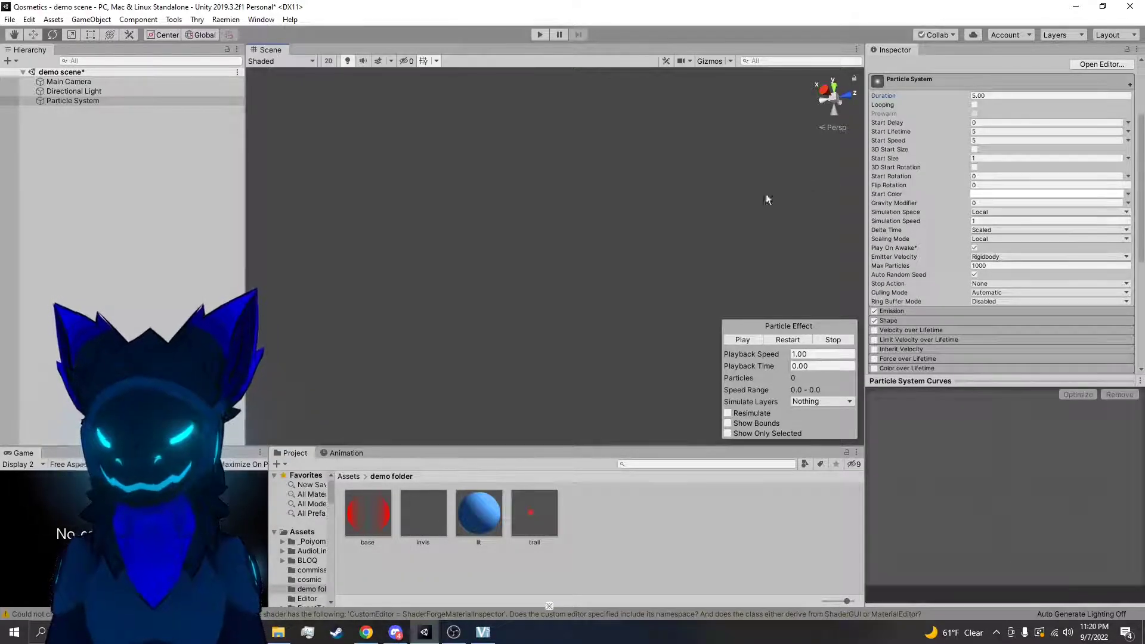
{"action": "left_click", "coordinate": [785, 337]}
{"action": "right_click_drag", "start_coordinate": [720, 272], "coordinate": [721, 321]}
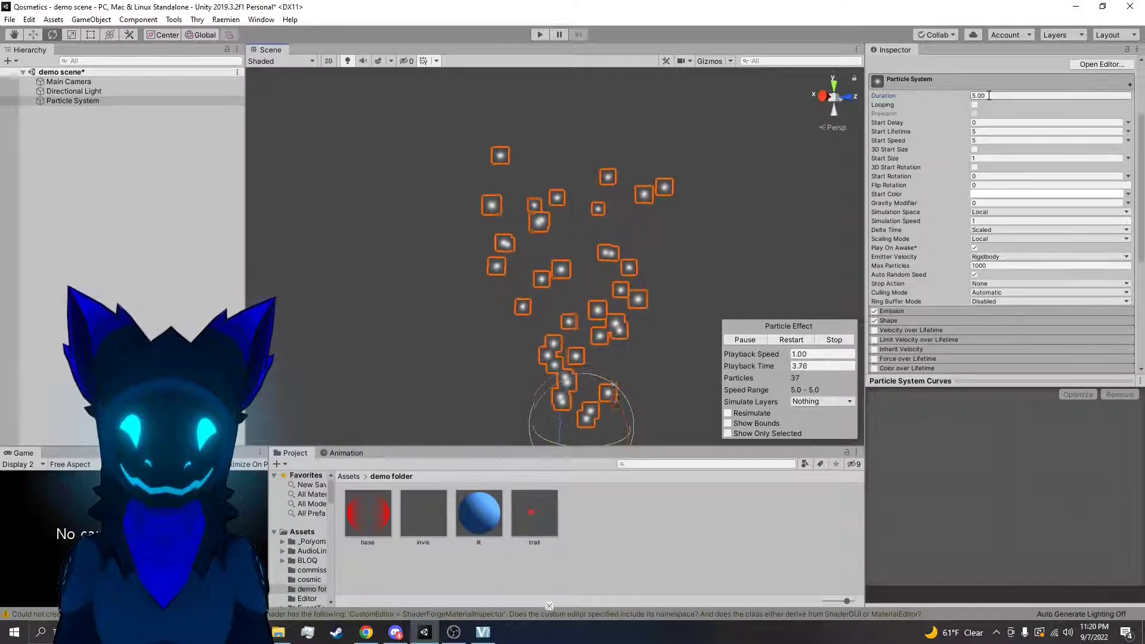
{"action": "right_click_drag", "start_coordinate": [731, 254], "coordinate": [740, 227]}
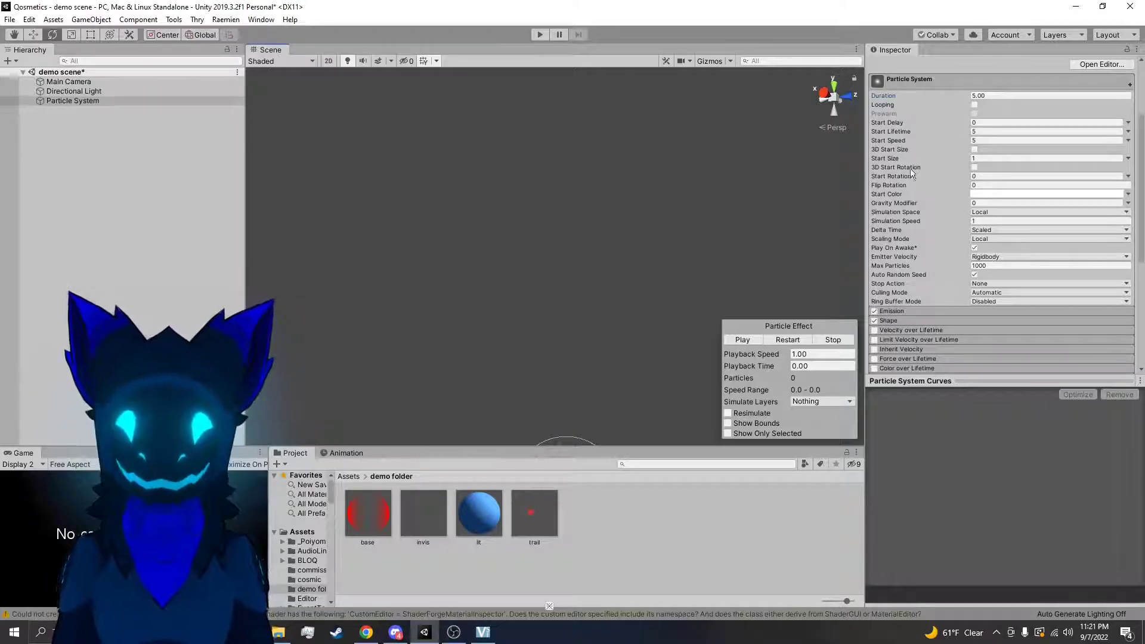
Turn Looping on for the particle system and restart the effect preview
{"action": "left_click", "coordinate": [975, 105]}
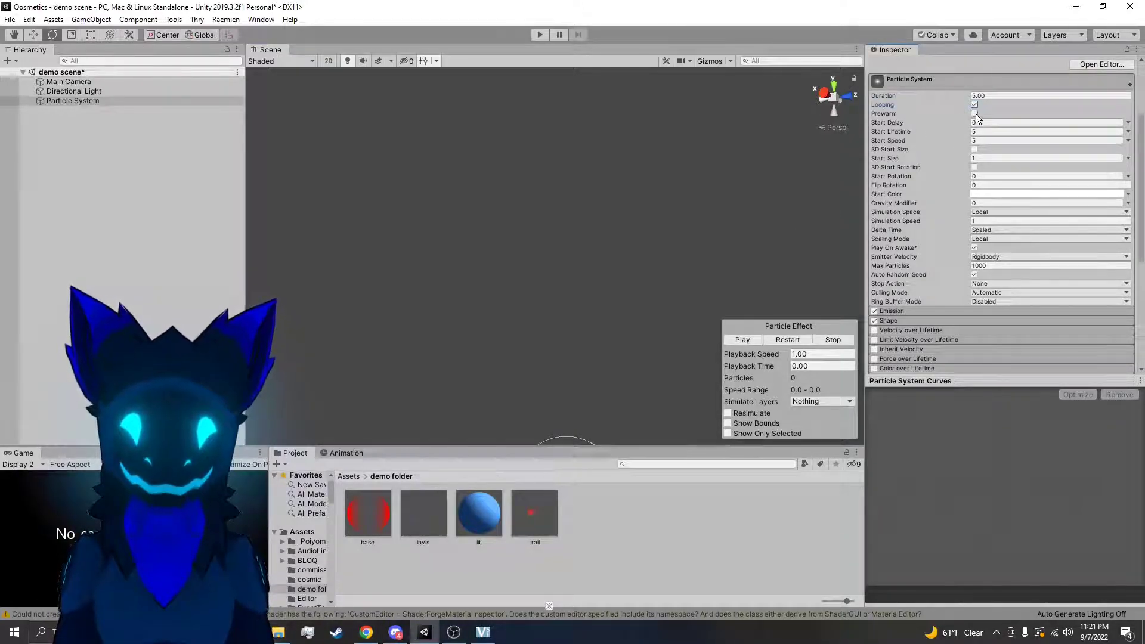
{"action": "right_click_drag", "start_coordinate": [807, 242], "coordinate": [803, 273]}
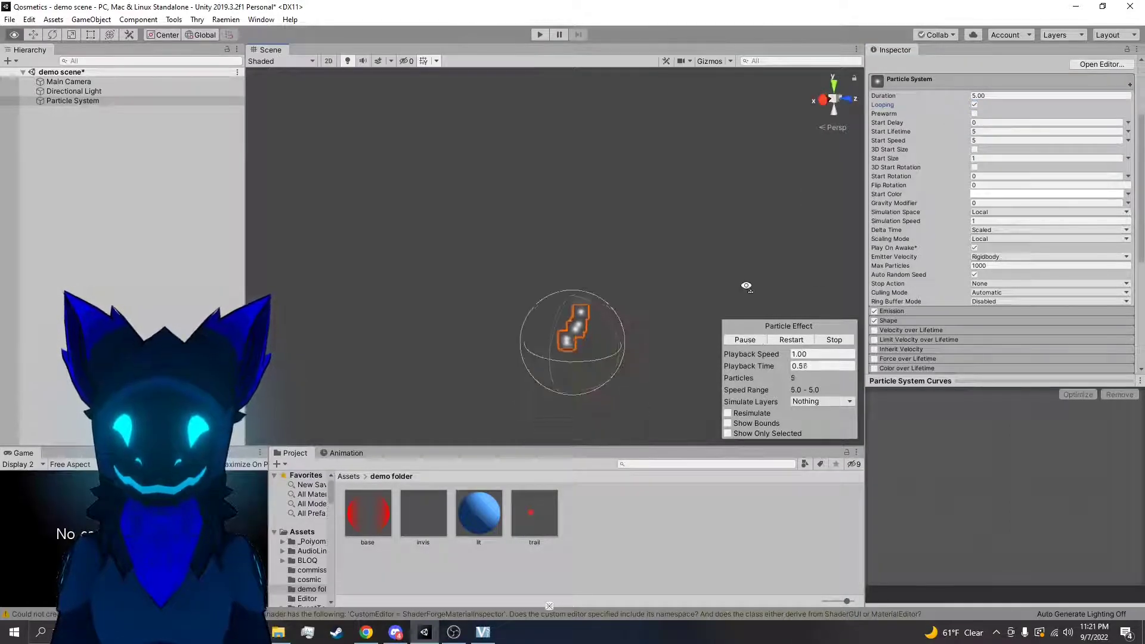
{"action": "right_click_drag", "start_coordinate": [600, 212], "coordinate": [600, 197]}
{"action": "left_click", "coordinate": [779, 339]}
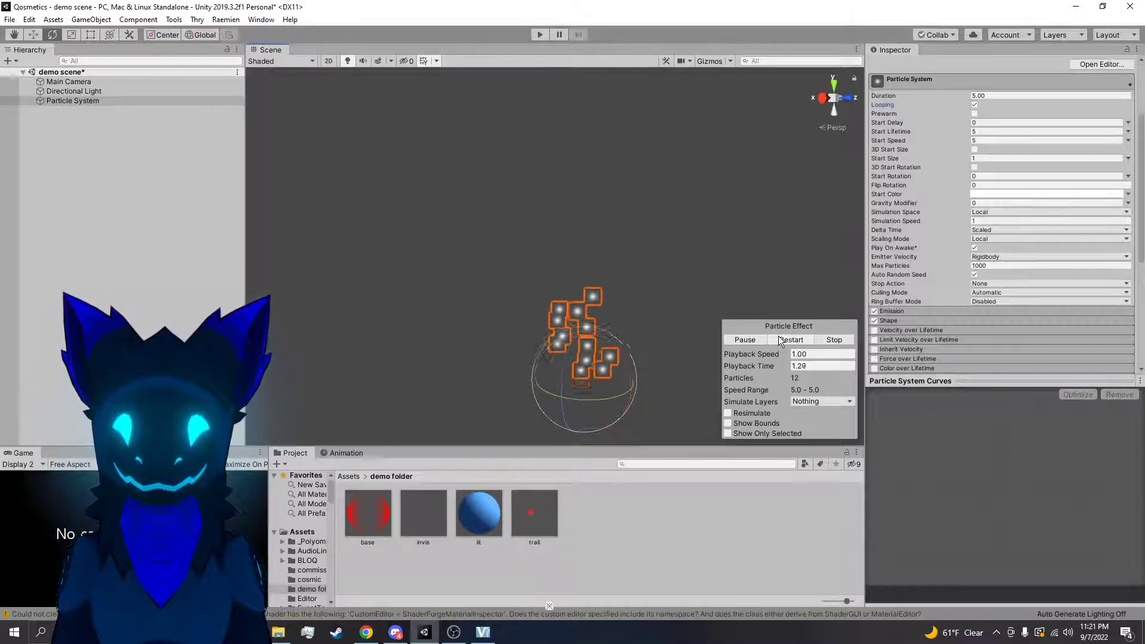
{"action": "left_click", "coordinate": [792, 341]}
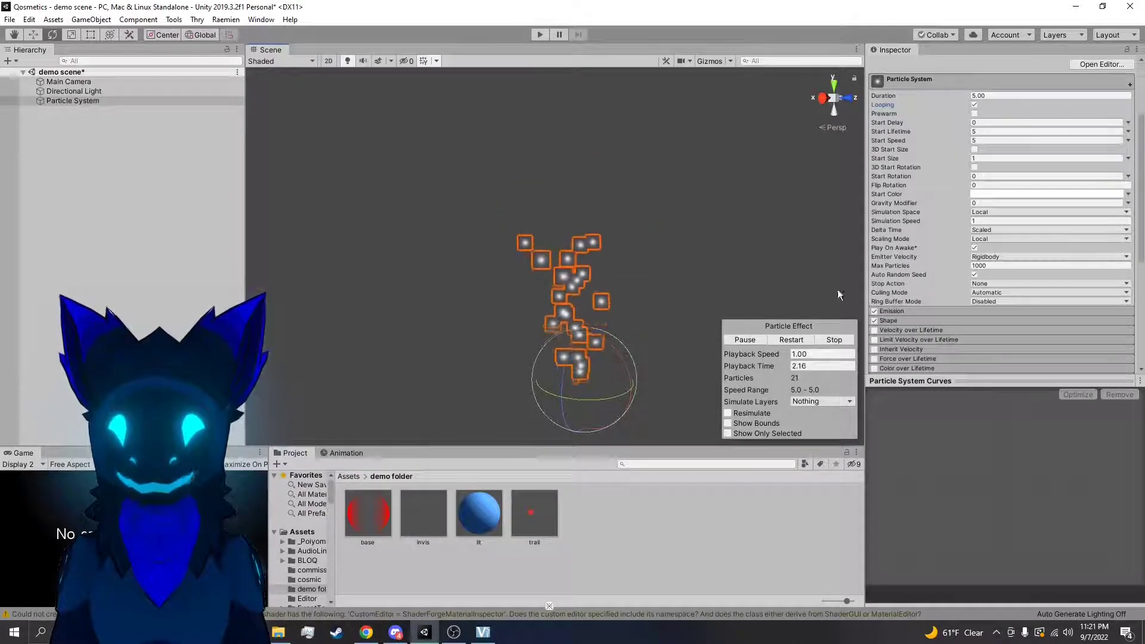
Enable Prewarm on the particle system and restart the effect several times to check its starting state
{"action": "left_click", "coordinate": [975, 113]}
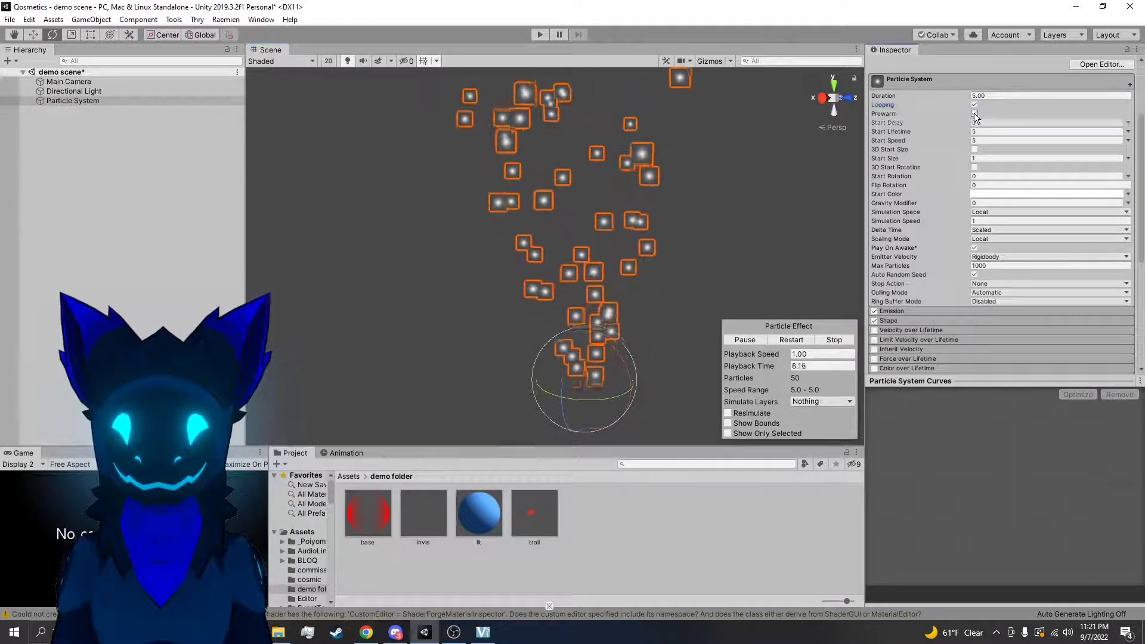
{"action": "left_click", "coordinate": [785, 338]}
{"action": "left_click", "coordinate": [975, 113]}
{"action": "left_click", "coordinate": [974, 113]}
{"action": "left_click", "coordinate": [787, 338]}
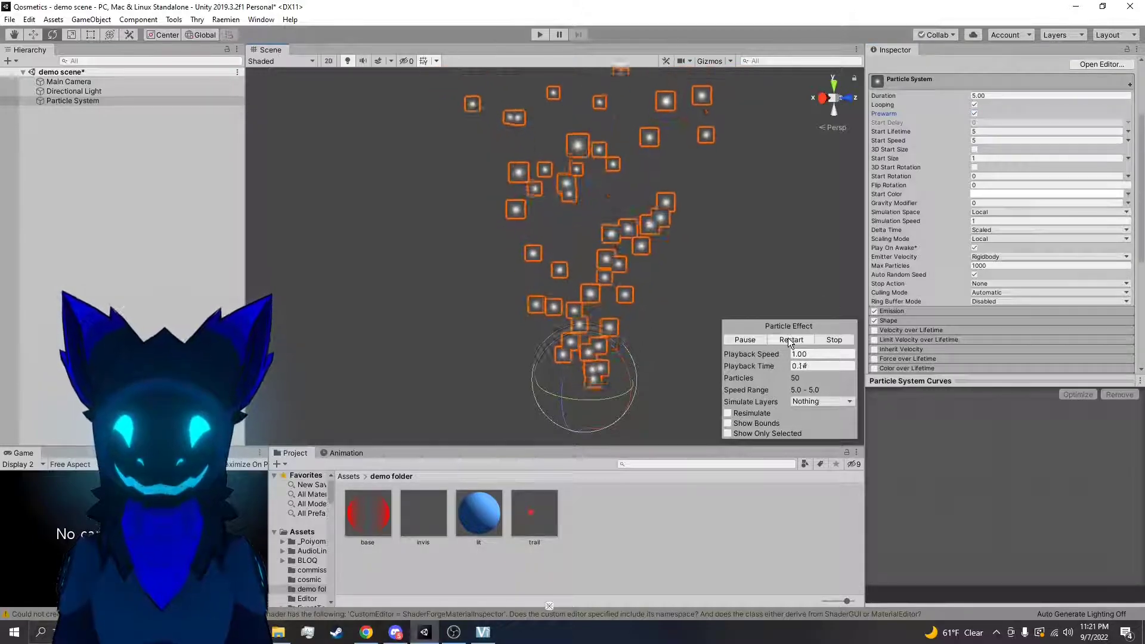
{"action": "left_click", "coordinate": [787, 339]}
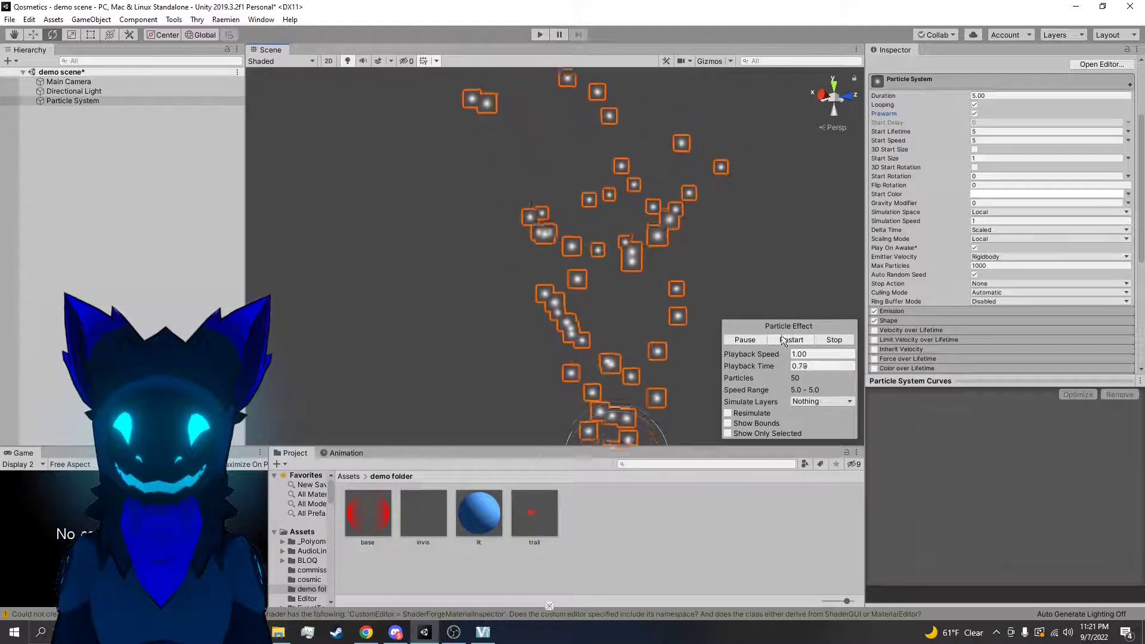
{"action": "left_click", "coordinate": [802, 340]}
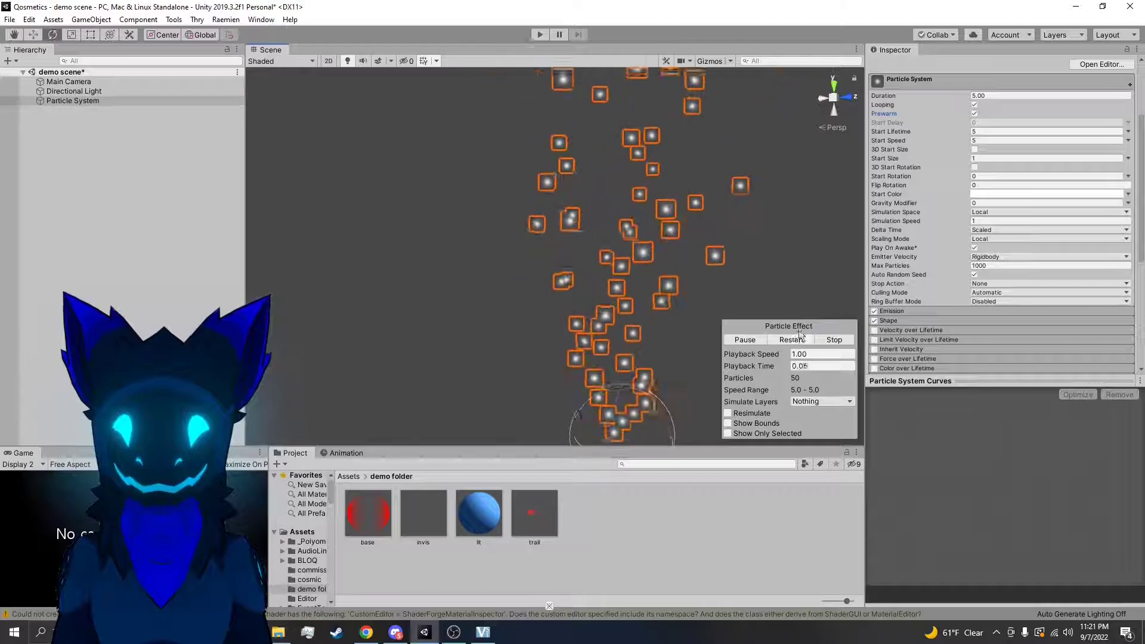
{"action": "left_click", "coordinate": [796, 341]}
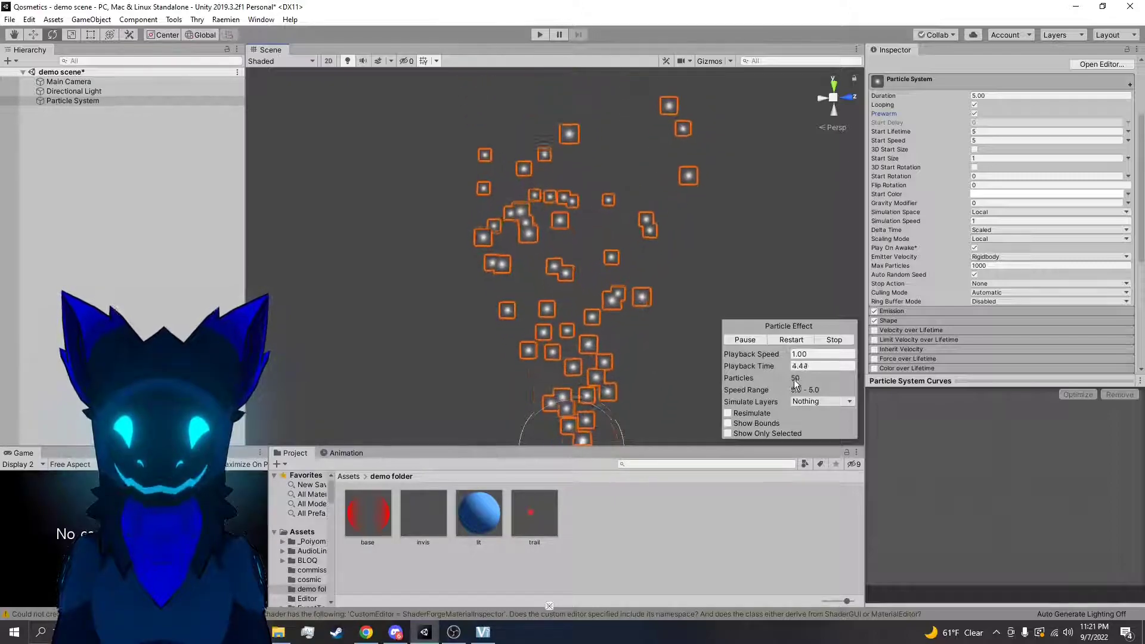
Replay the effect with Prewarm turned off for comparison, and turn Prewarm on again
{"action": "left_click", "coordinate": [975, 114]}
{"action": "left_click", "coordinate": [791, 341]}
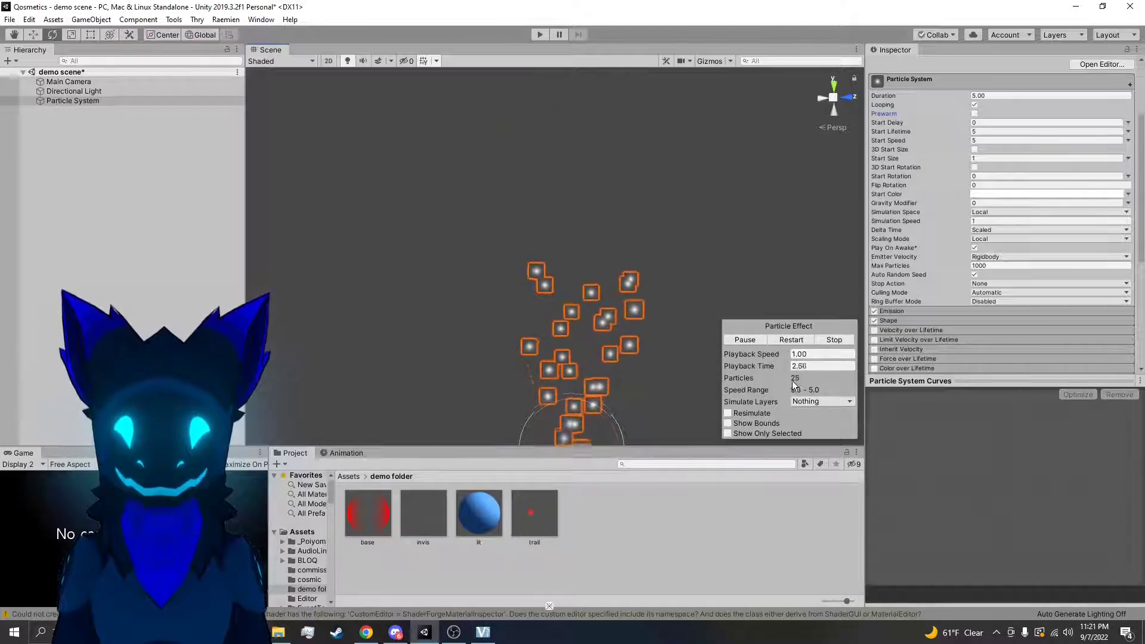
{"action": "left_click", "coordinate": [975, 113]}
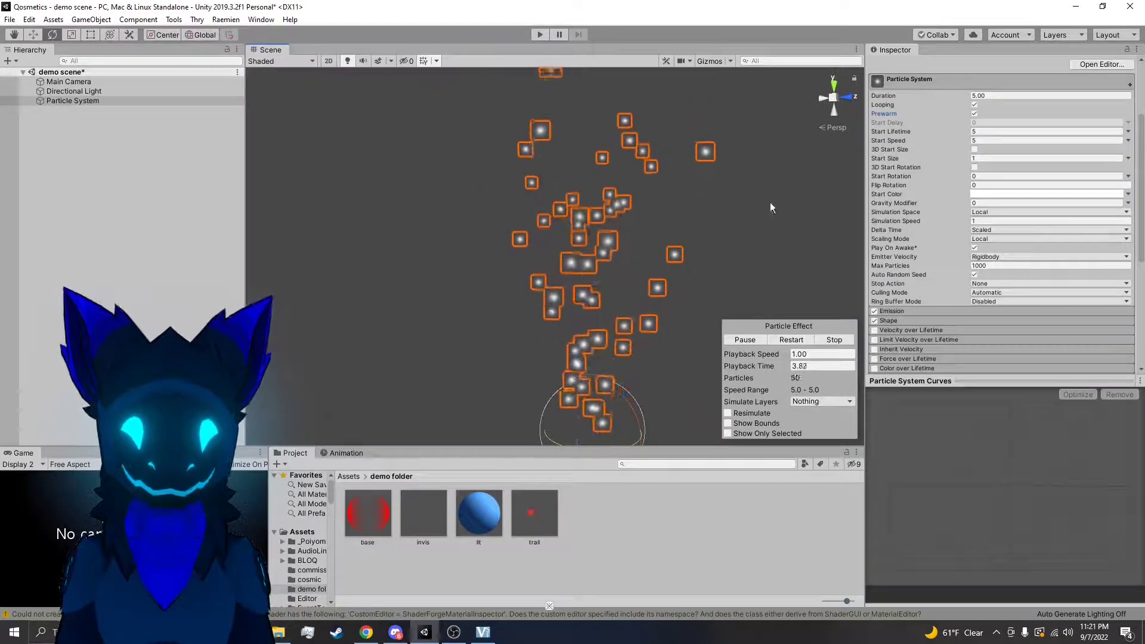
Set the particles' Start Lifetime to 10
{"action": "mouse_move", "coordinate": [966, 132]}
{"action": "left_mouse_down"}
{"action": "mouse_move", "coordinate": [986, 135]}
{"action": "mouse_move", "coordinate": [971, 135]}
{"action": "left_mouse_up"}
{"action": "right_click_drag", "start_coordinate": [799, 221], "coordinate": [799, 257]}
{"action": "double_click", "coordinate": [981, 132]}
{"action": "type", "text": "10"}
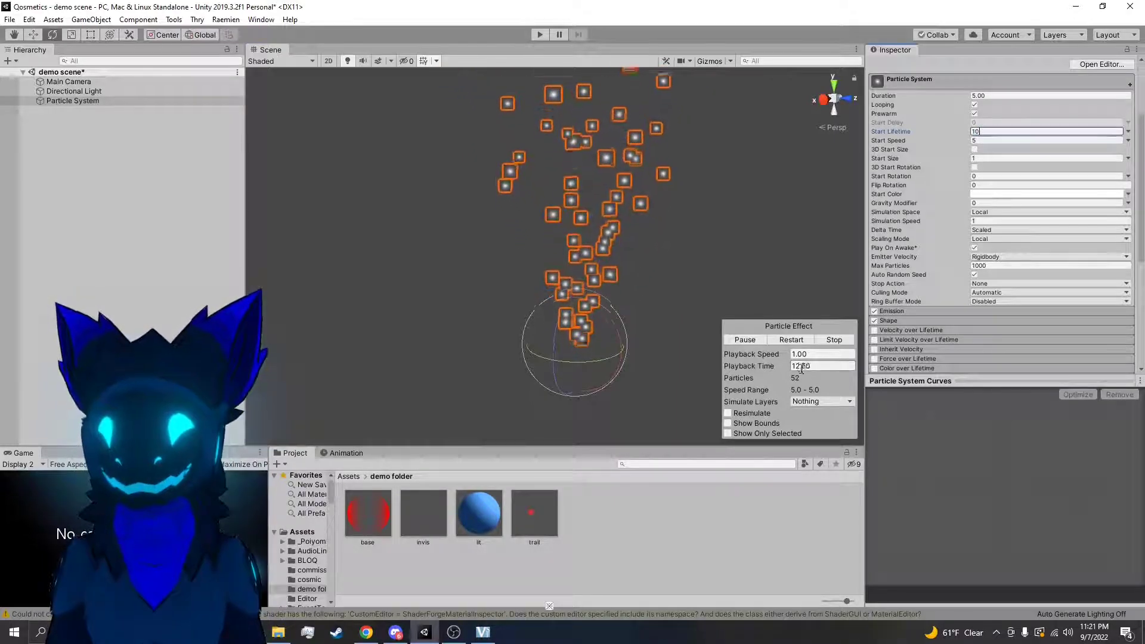
{"action": "key", "text": "Return"}
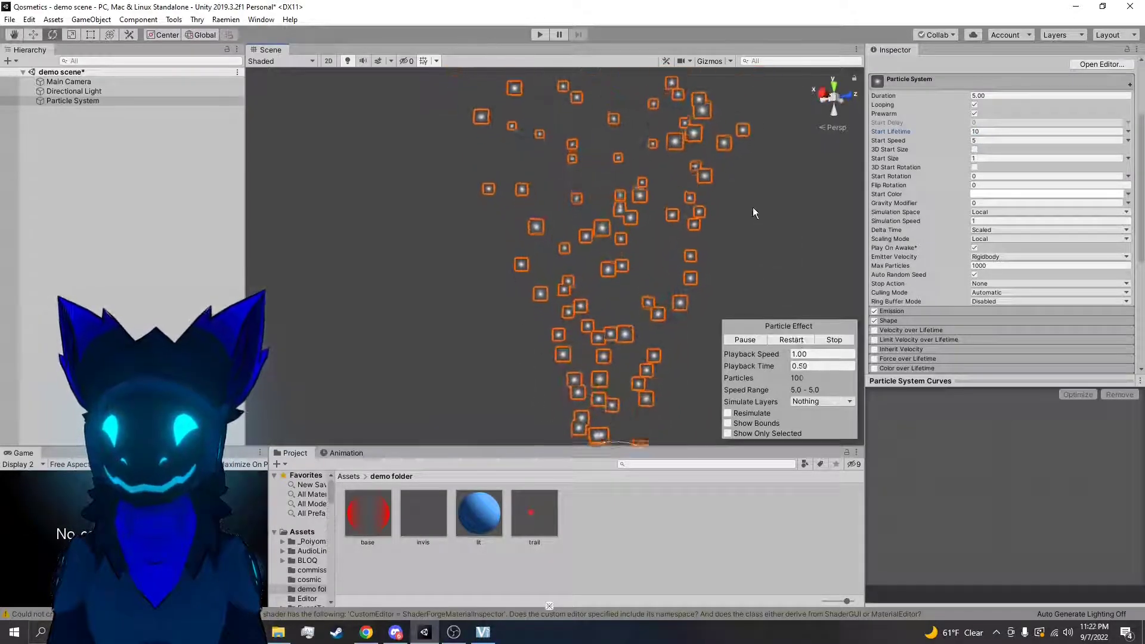
Try a Start Lifetime of 1 on the particles, and undo that change
{"action": "double_click", "coordinate": [981, 132]}
{"action": "type", "text": "1"}
{"action": "key", "text": "Return"}
{"action": "right_click_drag", "start_coordinate": [764, 266], "coordinate": [779, 424]}
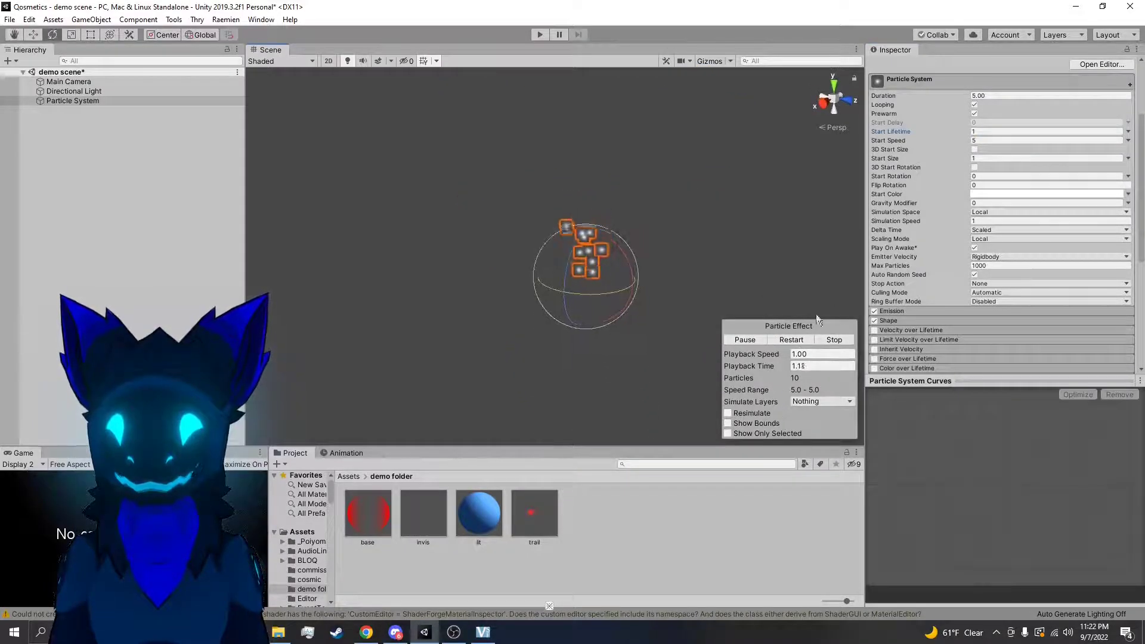
{"action": "key", "text": "ctrl+z"}
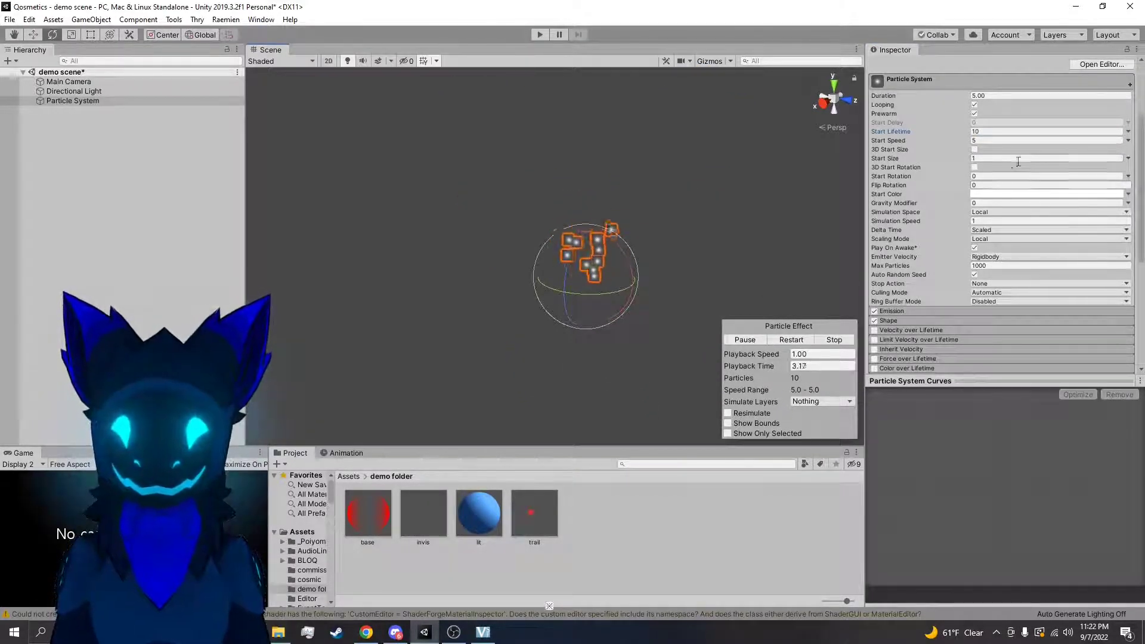
Set the particles' Start Lifetime to 5 and Start Speed to 10, and view the faster stream
{"action": "left_click", "coordinate": [985, 131]}
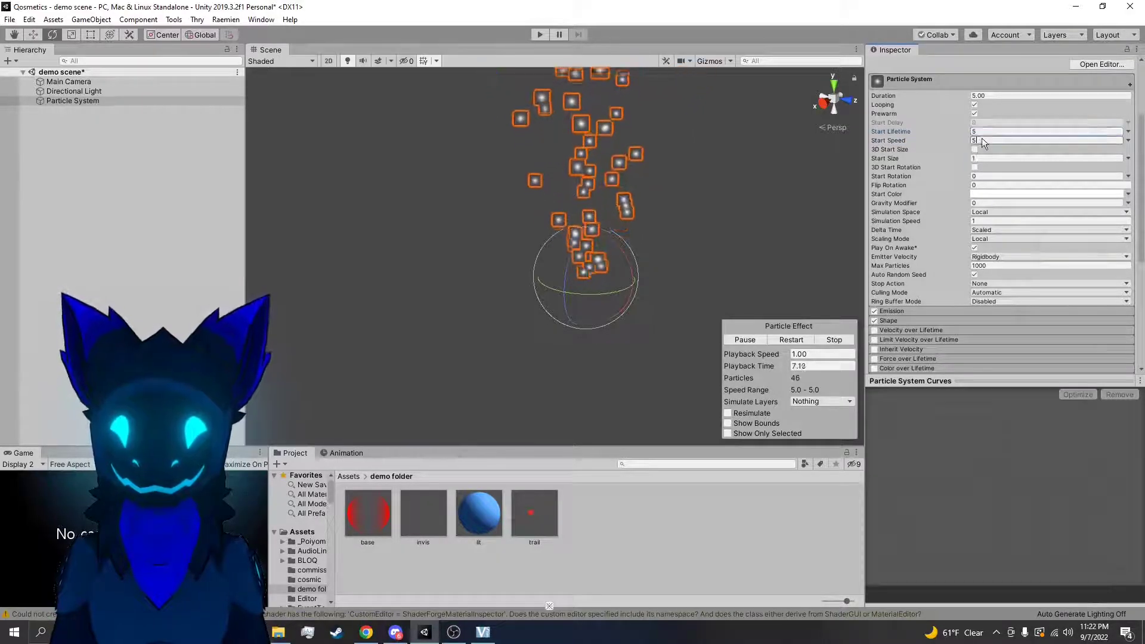
{"action": "right_click_drag", "start_coordinate": [684, 269], "coordinate": [681, 259]}
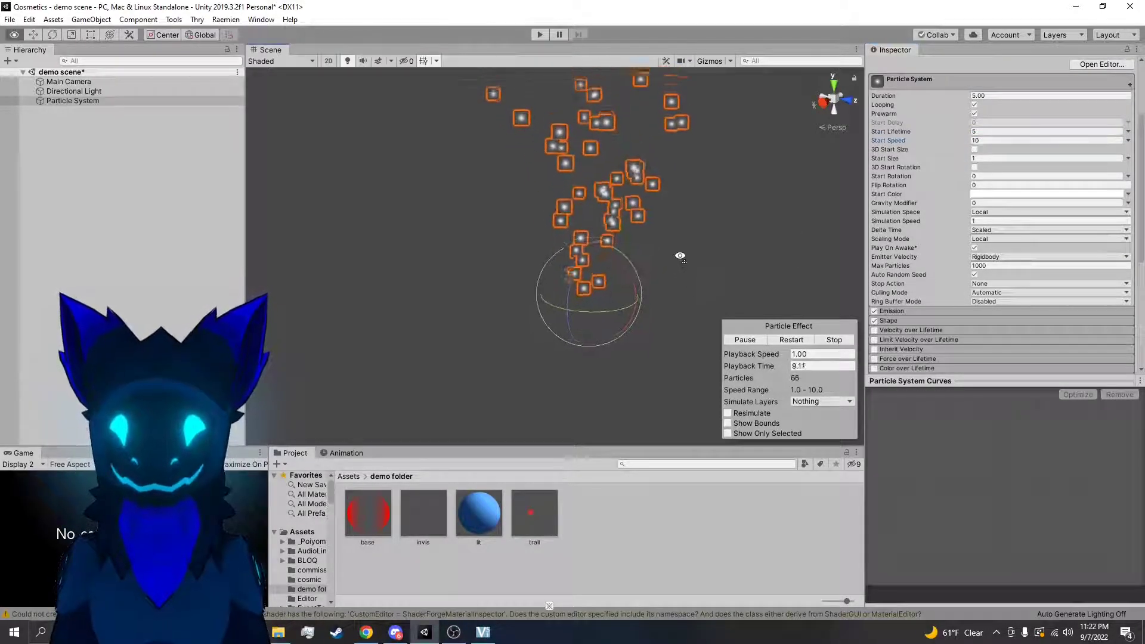
{"action": "right_click_drag", "start_coordinate": [767, 234], "coordinate": [844, 184]}
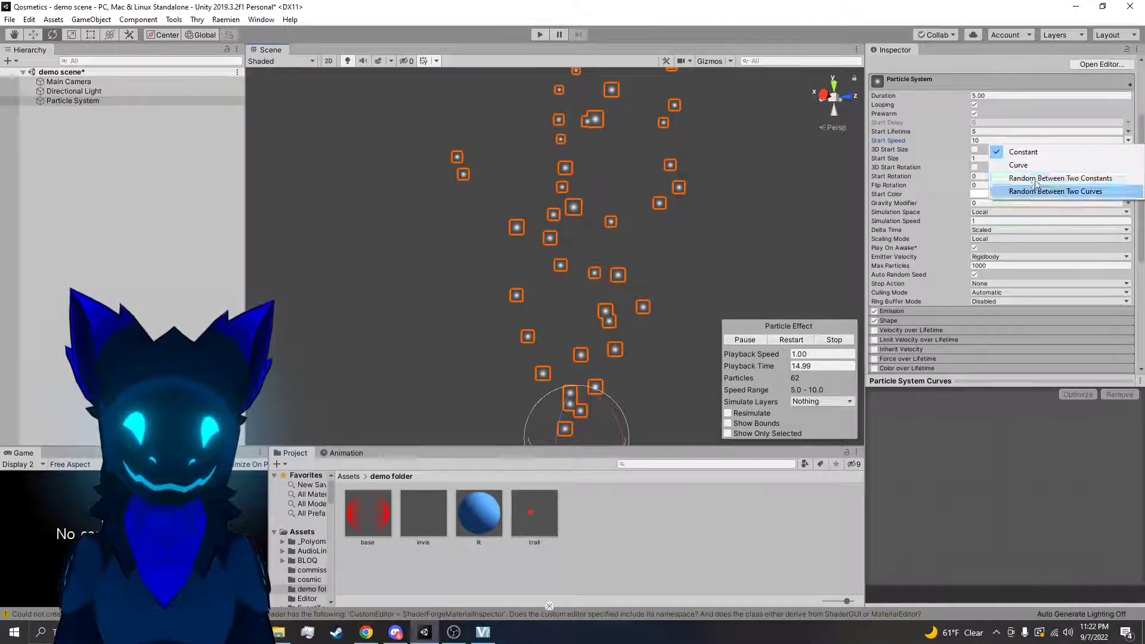
Set the particles' Start Speed to 5 and enable 3D Start Size with 1 on each axis
{"action": "left_click", "coordinate": [955, 141]}
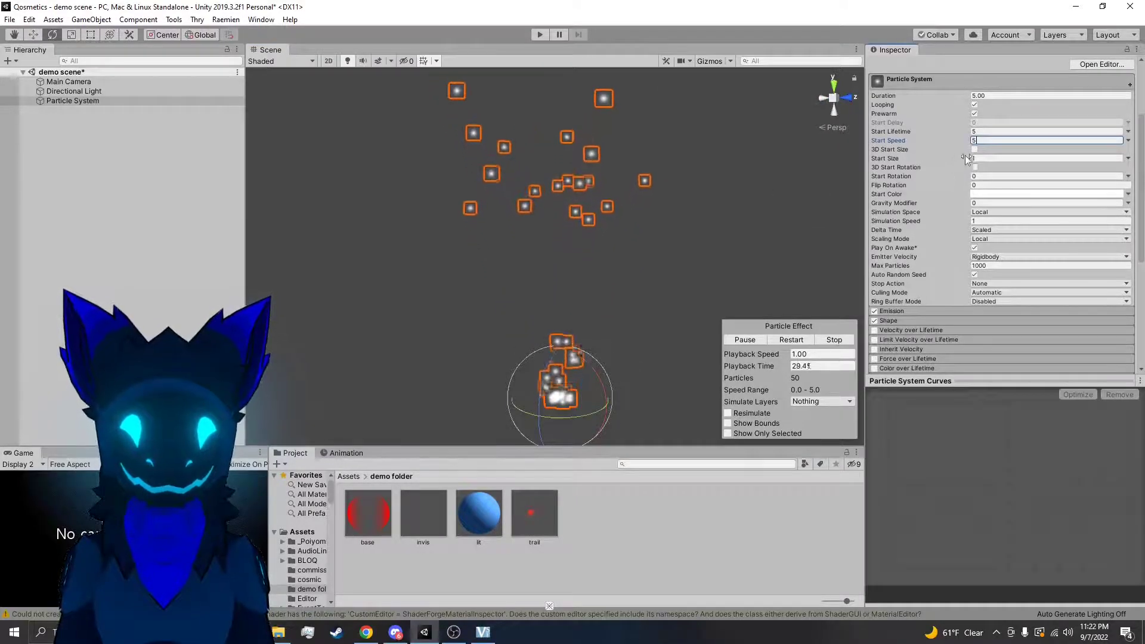
{"action": "mouse_move", "coordinate": [965, 159]}
{"action": "left_mouse_down"}
{"action": "mouse_move", "coordinate": [996, 159]}
{"action": "mouse_move", "coordinate": [87, 166]}
{"action": "mouse_move", "coordinate": [1067, 192]}
{"action": "mouse_move", "coordinate": [943, 202]}
{"action": "mouse_move", "coordinate": [977, 202]}
{"action": "mouse_move", "coordinate": [996, 170]}
{"action": "mouse_move", "coordinate": [972, 158]}
{"action": "left_mouse_up"}
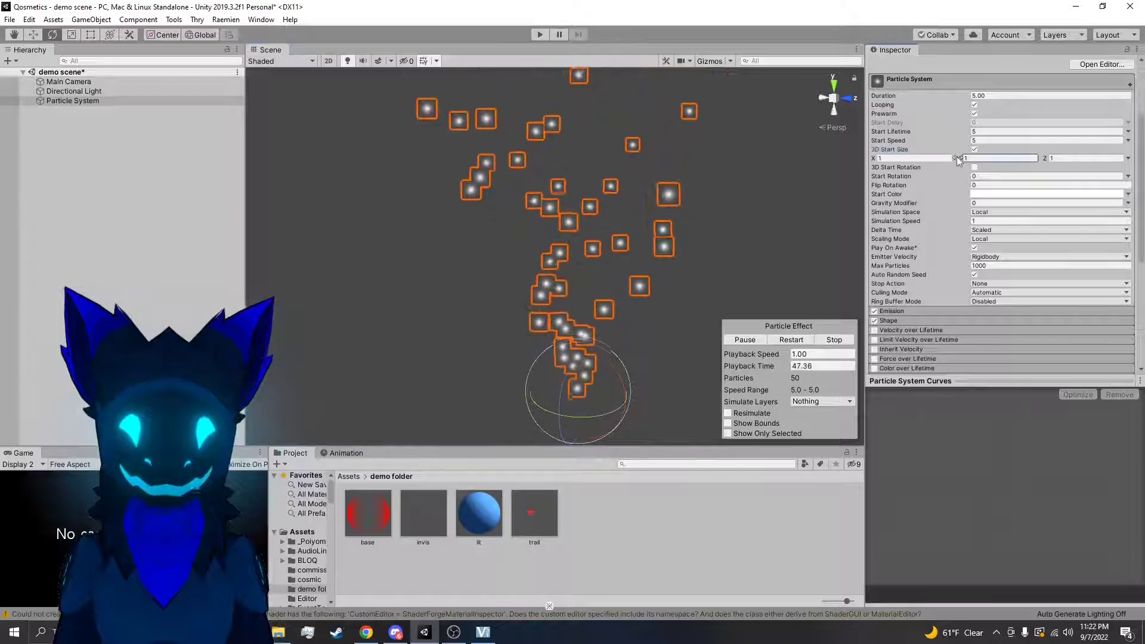
Try stretching the particles' 3D Start Size along Y to 3.26 and along X, undoing each change
{"action": "left_click_drag", "start_coordinate": [993, 153], "coordinate": [999, 158]}
{"action": "middle_click_drag", "start_coordinate": [673, 330], "coordinate": [671, 305]}
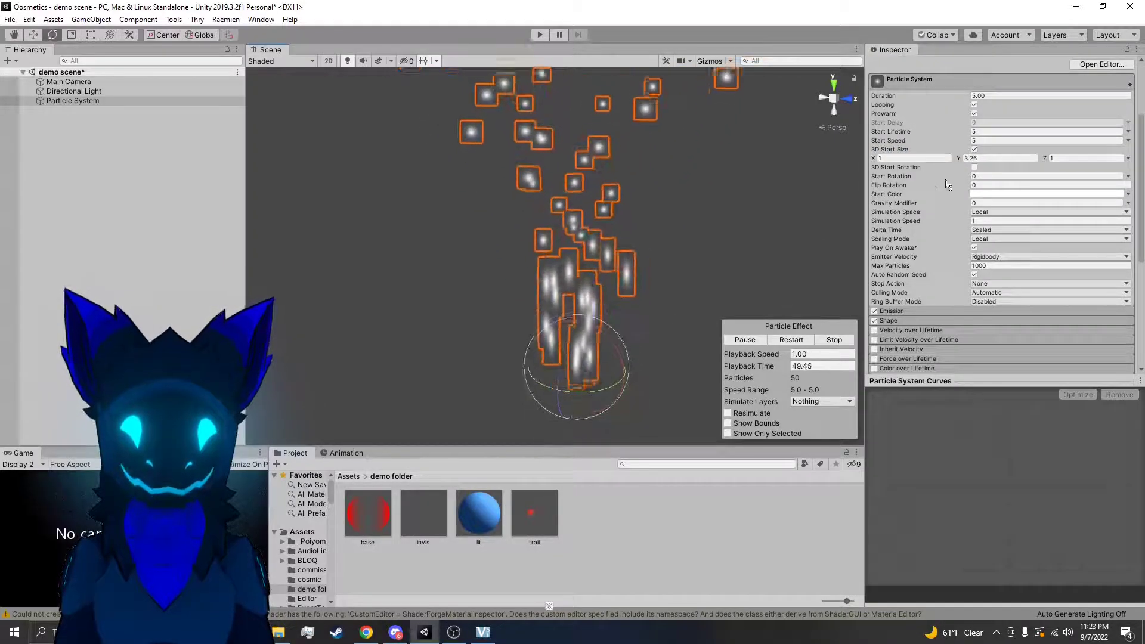
{"action": "key", "text": "ctrl+z"}
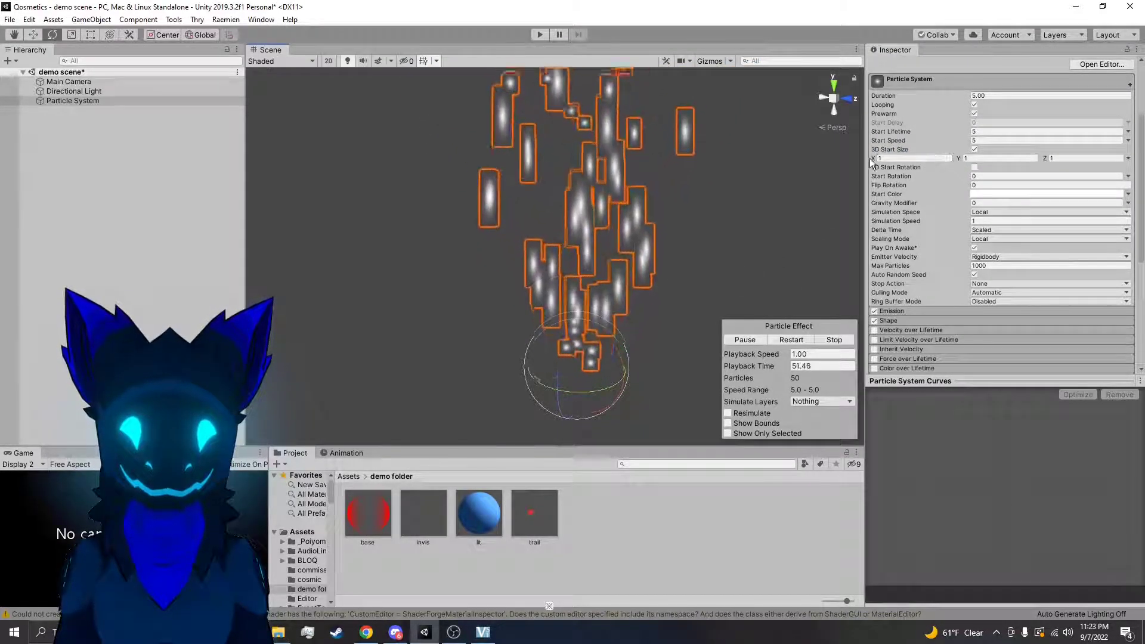
{"action": "left_click_drag", "start_coordinate": [875, 158], "coordinate": [904, 156]}
{"action": "key", "text": "ctrl+z"}
Try raising the Z value of the 3D Start Size to 1.73 and stretching X again, undoing each change
{"action": "left_click_drag", "start_coordinate": [1045, 158], "coordinate": [1060, 159]}
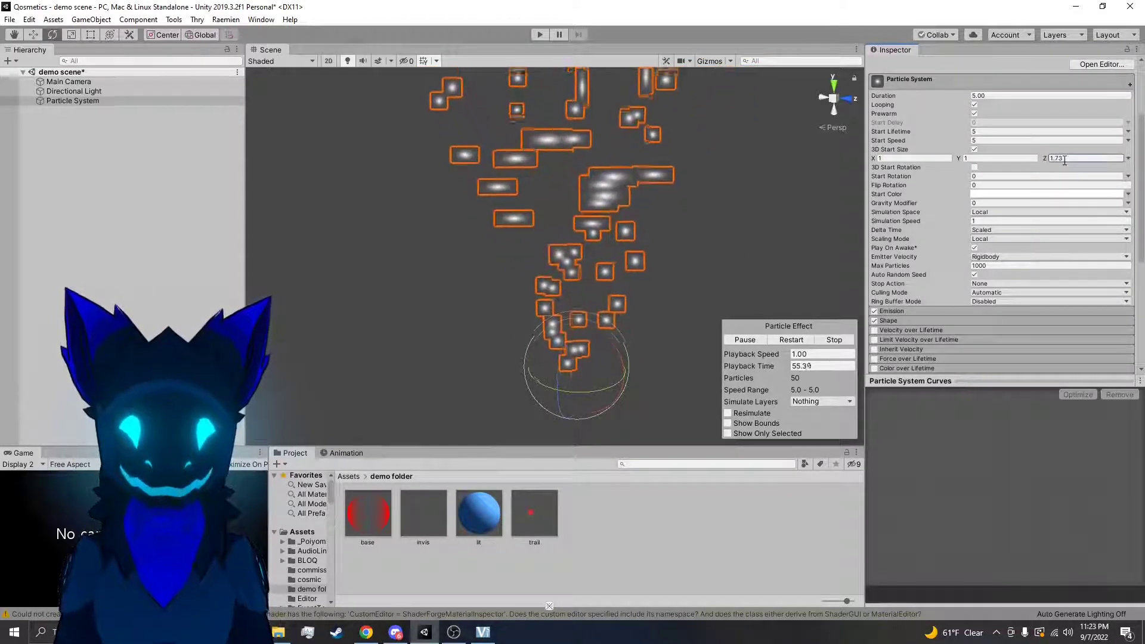
{"action": "left_click_drag", "start_coordinate": [732, 296], "coordinate": [455, 269], "text": "alt"}
{"action": "key", "text": "ctrl+z"}
{"action": "left_click_drag", "start_coordinate": [595, 253], "coordinate": [638, 179], "text": "alt"}
{"action": "key", "text": "ctrl+z"}
{"action": "left_click_drag", "start_coordinate": [894, 157], "coordinate": [973, 160]}
{"action": "key", "text": "ctrl+z"}
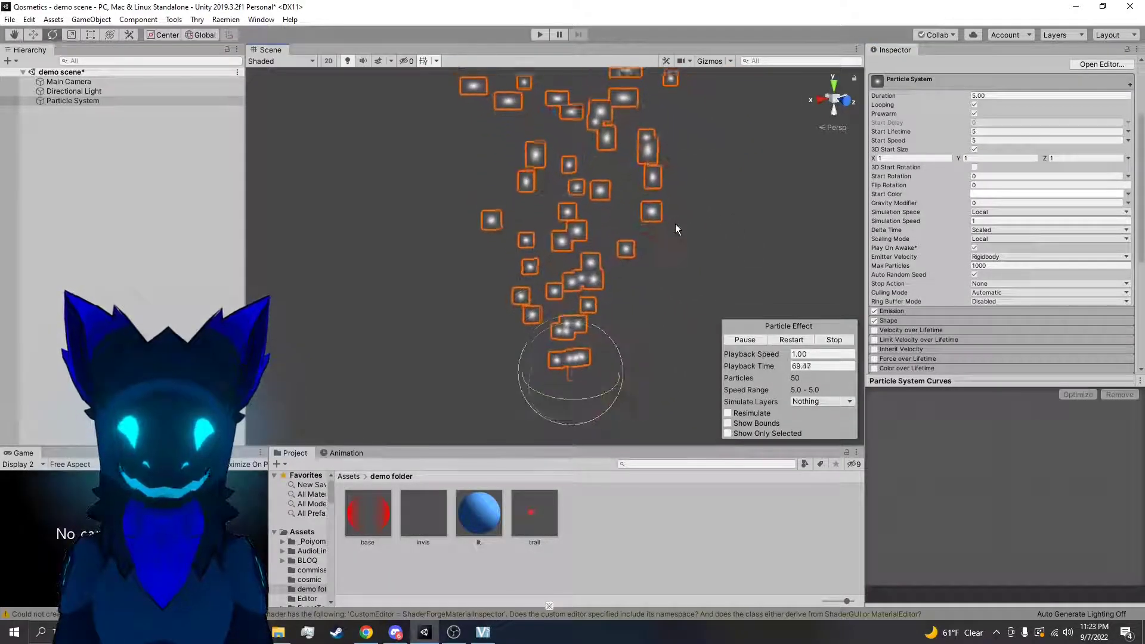
{"action": "left_click_drag", "start_coordinate": [1057, 157], "coordinate": [1060, 157]}
{"action": "key", "text": "ctrl+z"}
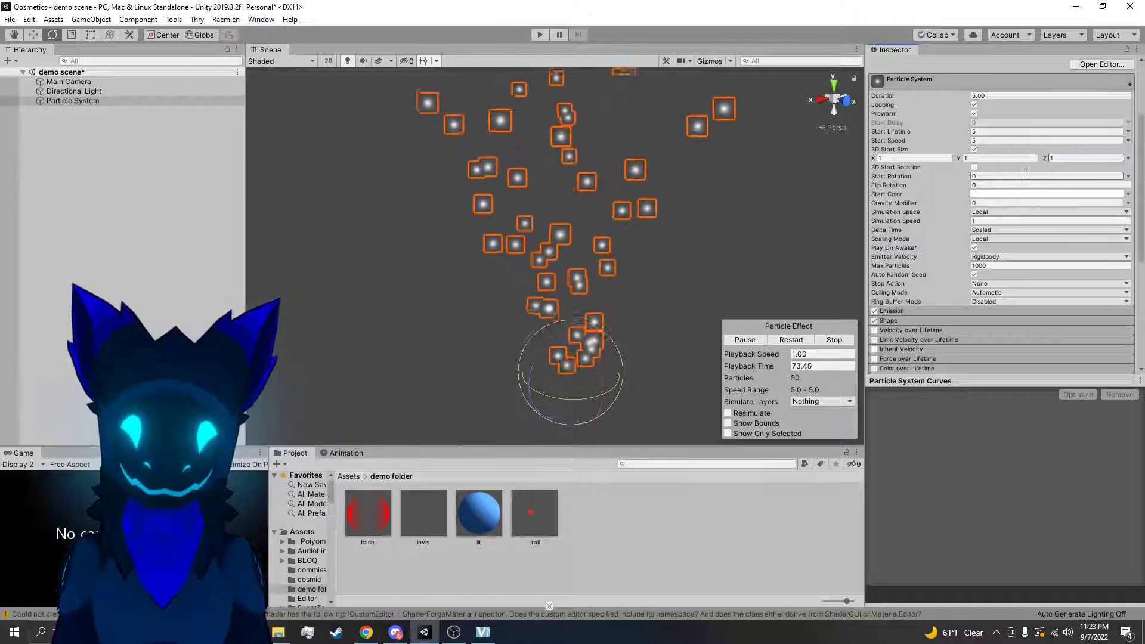
Disable 3D Start Size, set the particles' Start Rotation to 46.96, and view the tilted particles with and without their selection outlines
{"action": "left_click", "coordinate": [975, 150]}
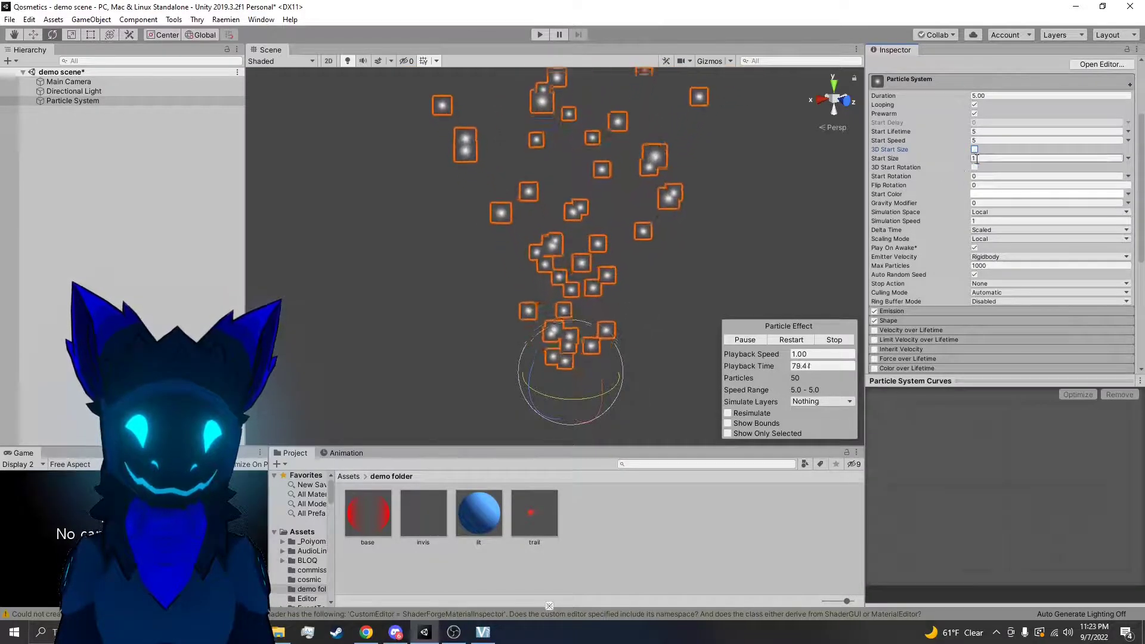
{"action": "left_click_drag", "start_coordinate": [969, 178], "coordinate": [612, 170]}
{"action": "left_click", "coordinate": [723, 274]}
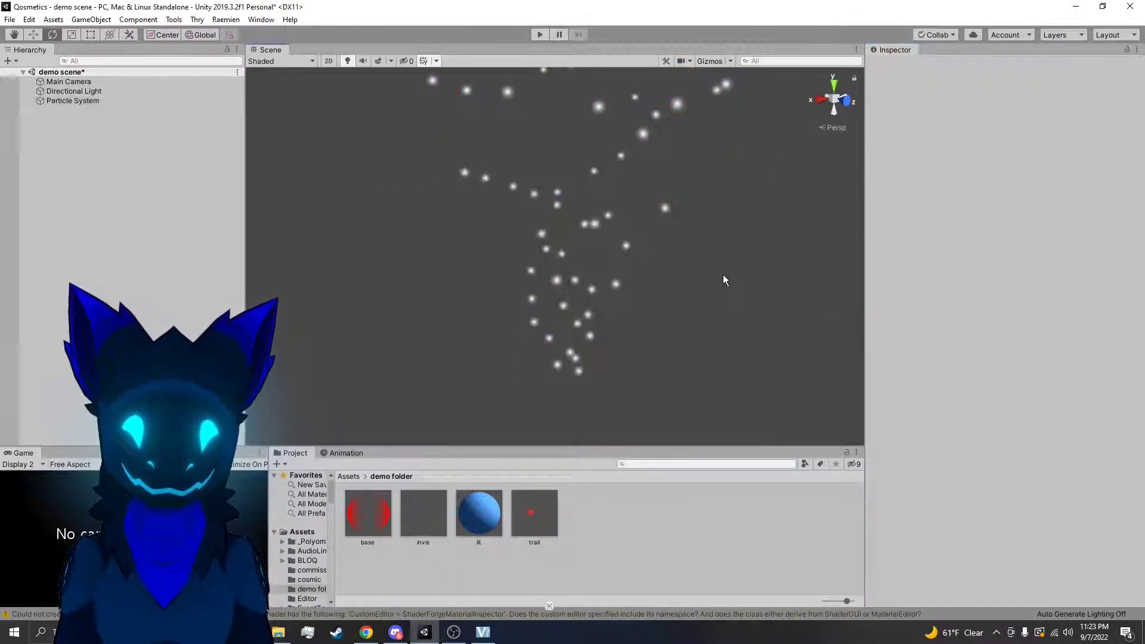
{"action": "left_click", "coordinate": [588, 317]}
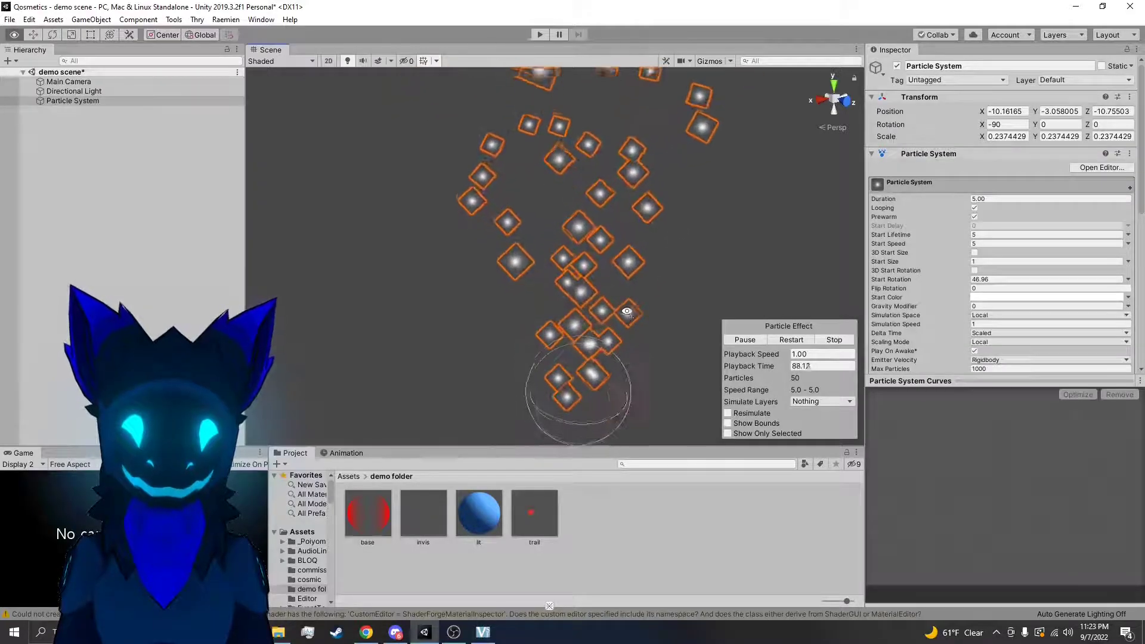
{"action": "left_click", "coordinate": [701, 272]}
{"action": "left_click", "coordinate": [619, 262]}
Reset Start Rotation to 0, enable 3D Start Rotation, and try an X rotation of 17.11 before returning it to 0
{"action": "left_click", "coordinate": [1004, 278]}
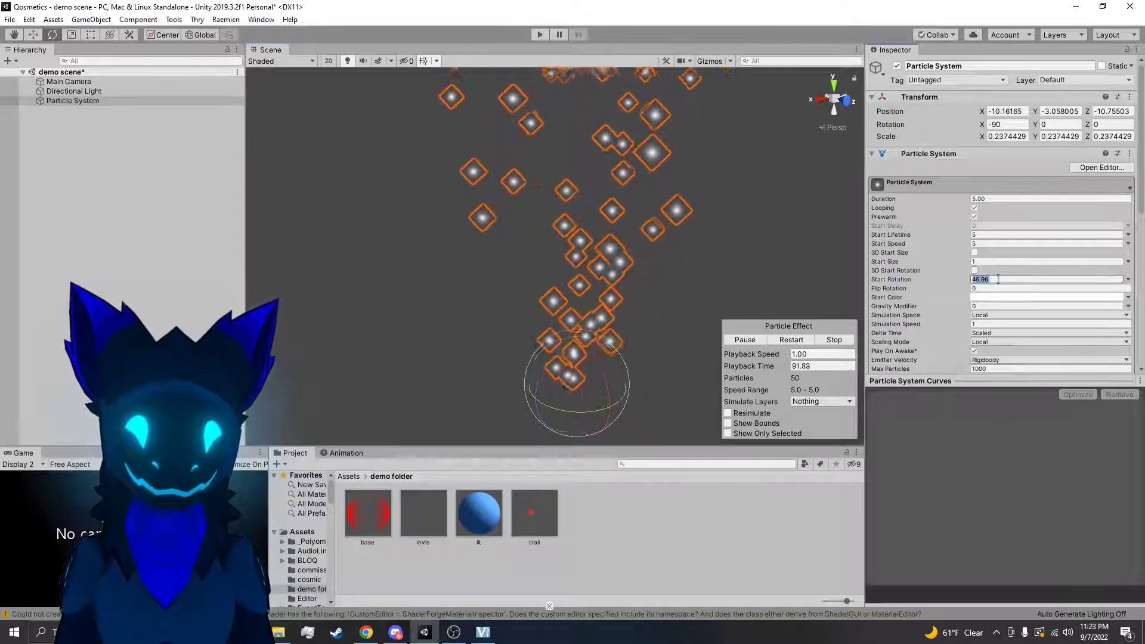
{"action": "left_click", "coordinate": [975, 270]}
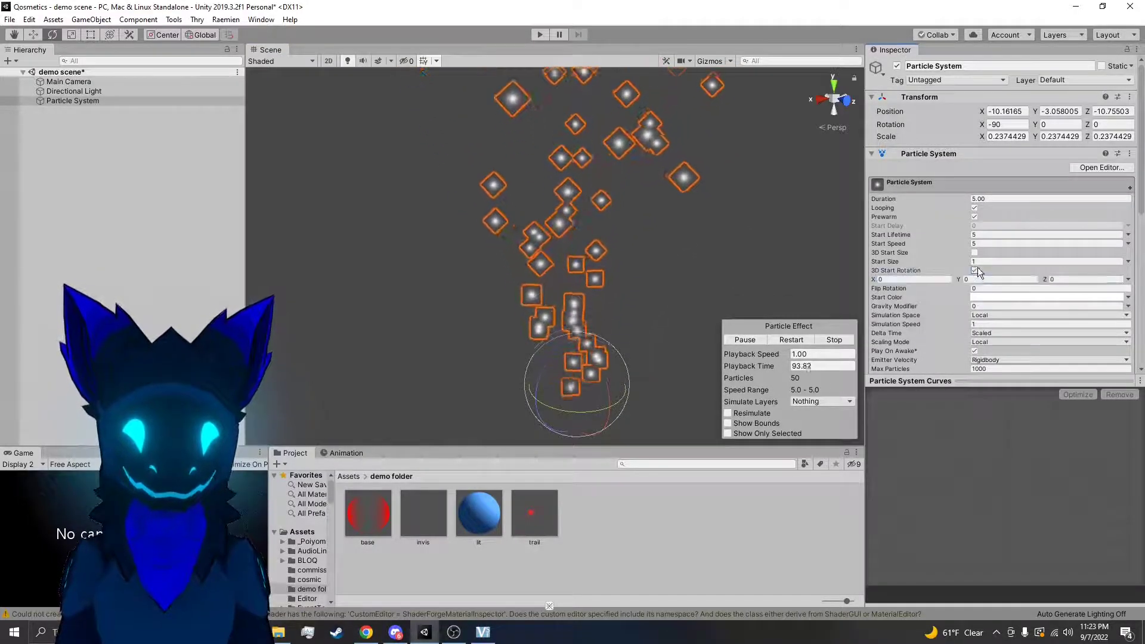
{"action": "left_click_drag", "start_coordinate": [875, 280], "coordinate": [775, 272]}
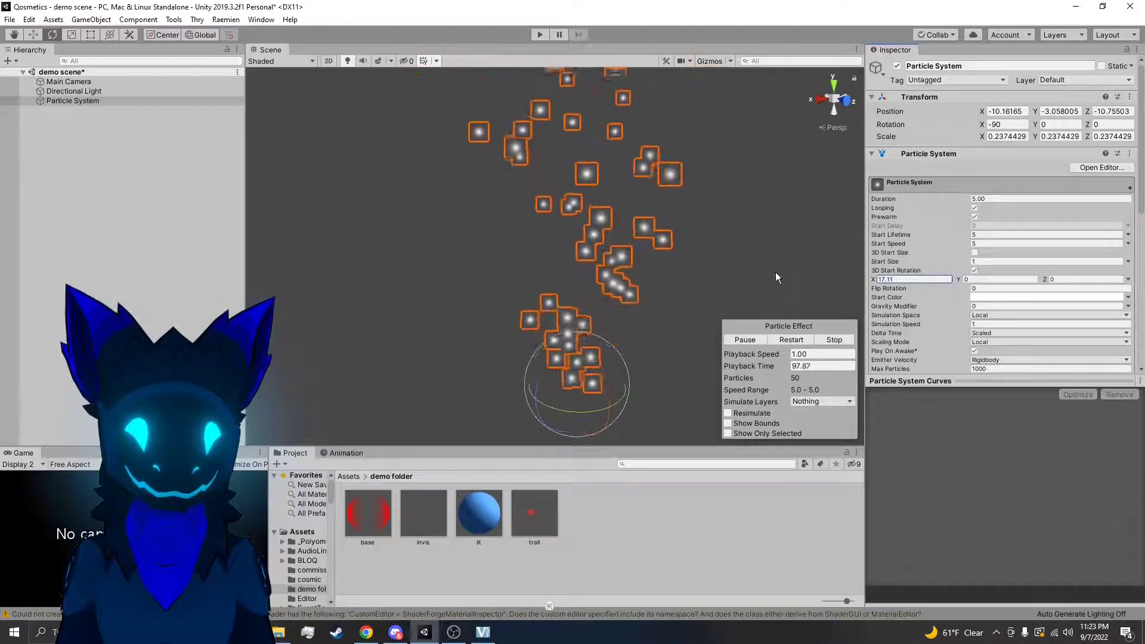
{"action": "left_click", "coordinate": [905, 278]}
{"action": "type", "text": "0"}
Set the Z Start Rotation to 41.33, briefly toggle 3D Start Size, and try a Y rotation before returning Y to 0
{"action": "left_click_drag", "start_coordinate": [1039, 280], "coordinate": [728, 278]}
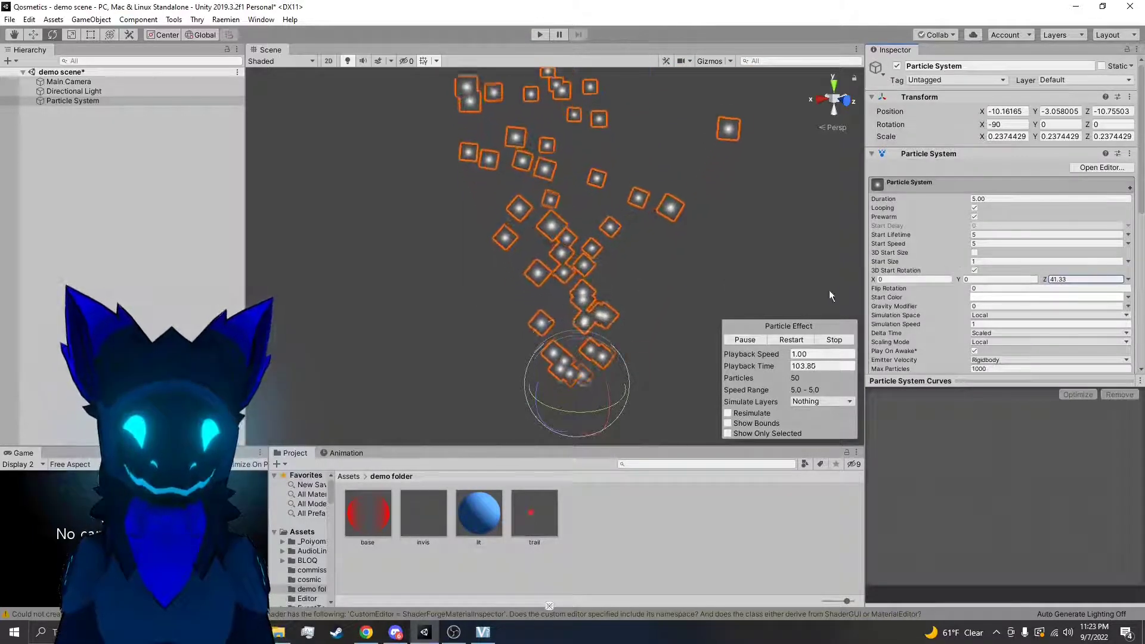
{"action": "left_click", "coordinate": [974, 253]}
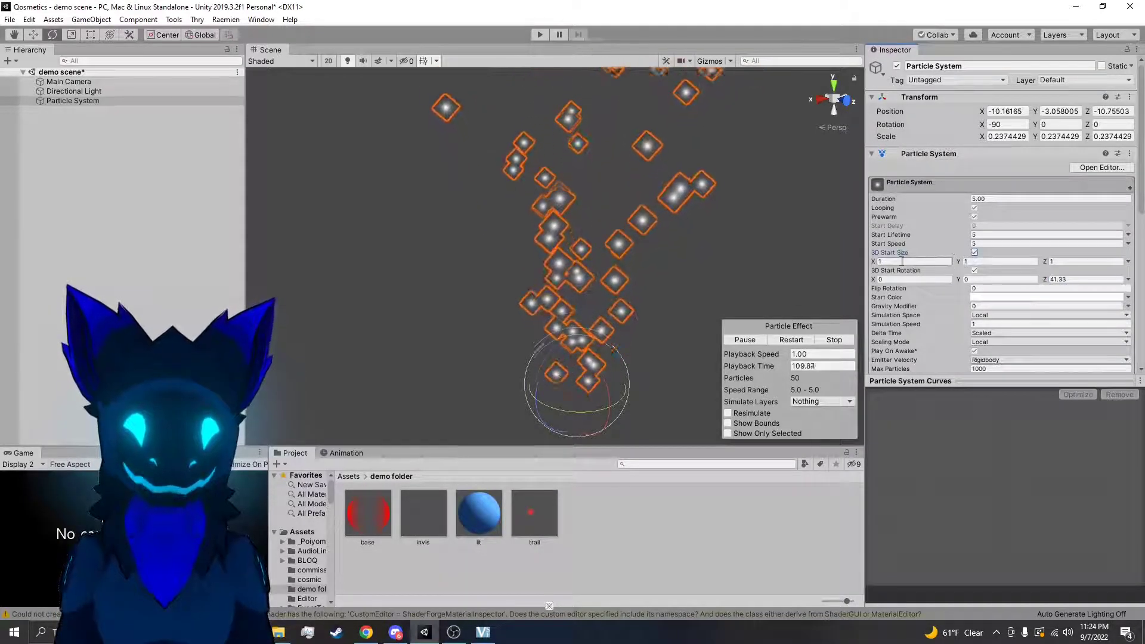
{"action": "left_click", "coordinate": [976, 252]}
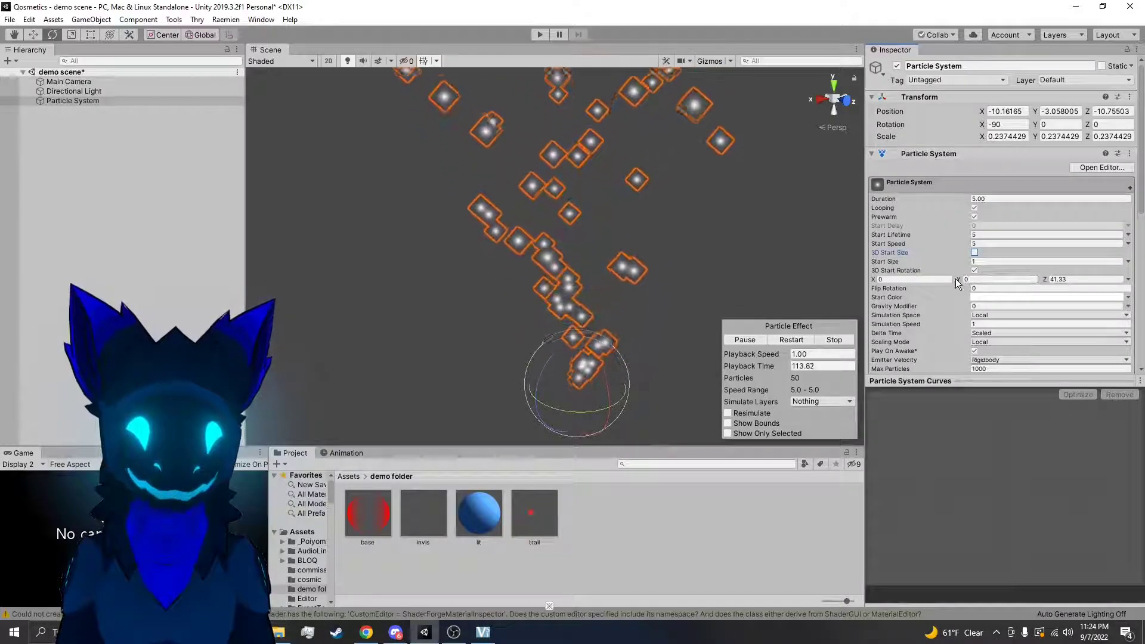
{"action": "left_click_drag", "start_coordinate": [959, 282], "coordinate": [900, 287]}
{"action": "type", "text": "0"}
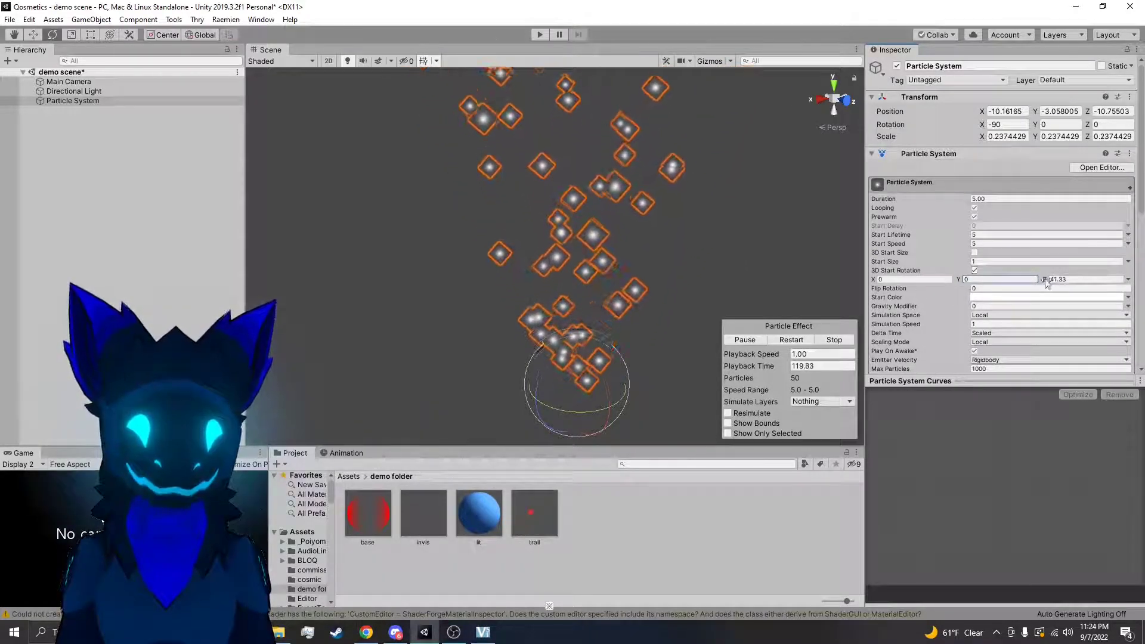
Reset the Z rotation to 0, disable 3D Start Rotation, and try a Flip Rotation of 1 before restoring 0
{"action": "left_click", "coordinate": [1052, 280]}
{"action": "left_click", "coordinate": [976, 272]}
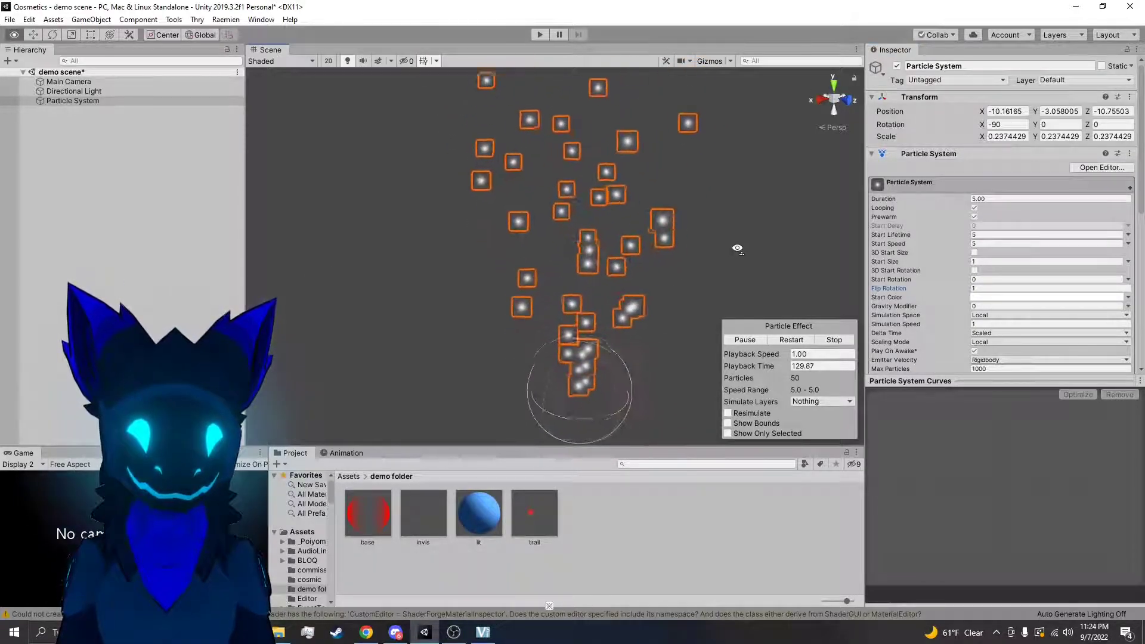
{"action": "left_click", "coordinate": [1098, 289]}
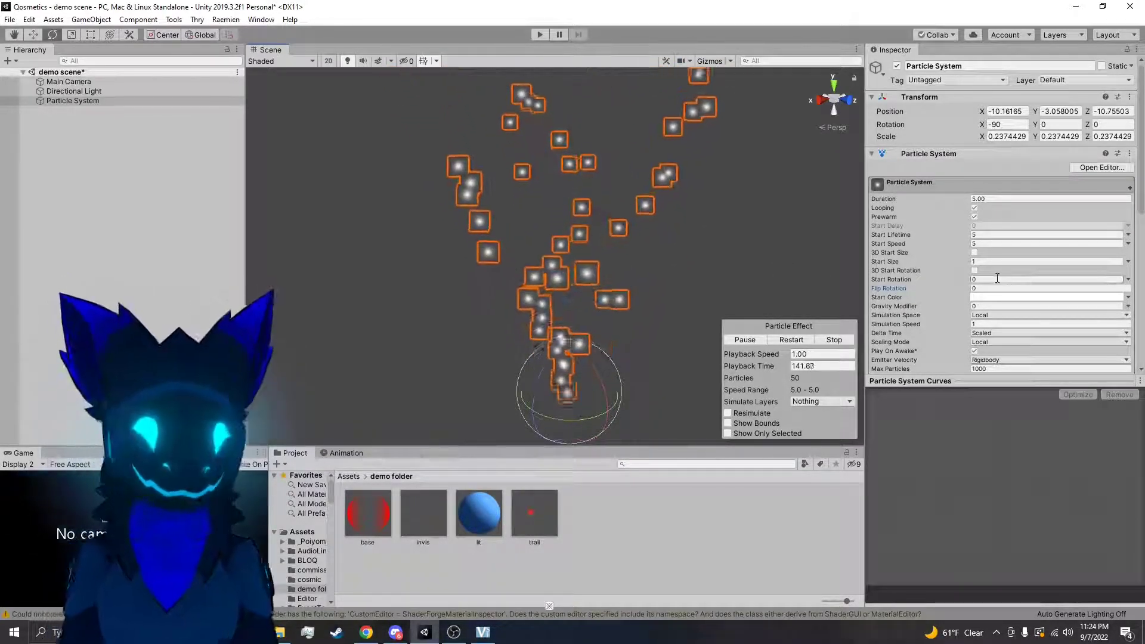
Set the particles' Start Color to pure red, FF0000
{"action": "left_click", "coordinate": [1018, 296]}
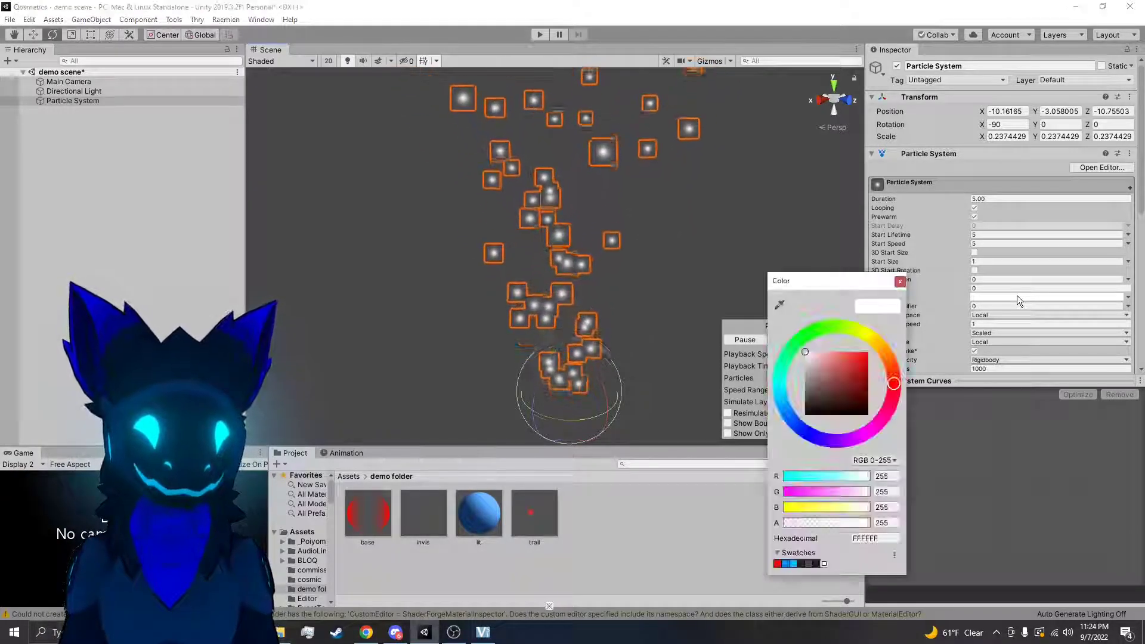
{"action": "left_click_drag", "start_coordinate": [822, 359], "coordinate": [906, 334]}
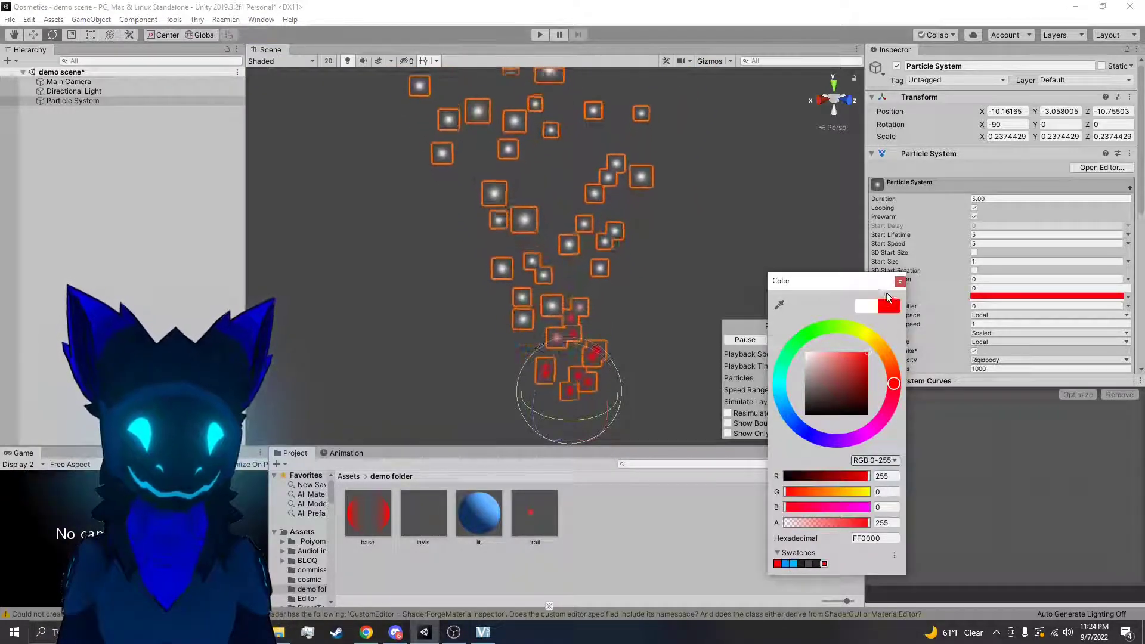
{"action": "left_click", "coordinate": [908, 337]}
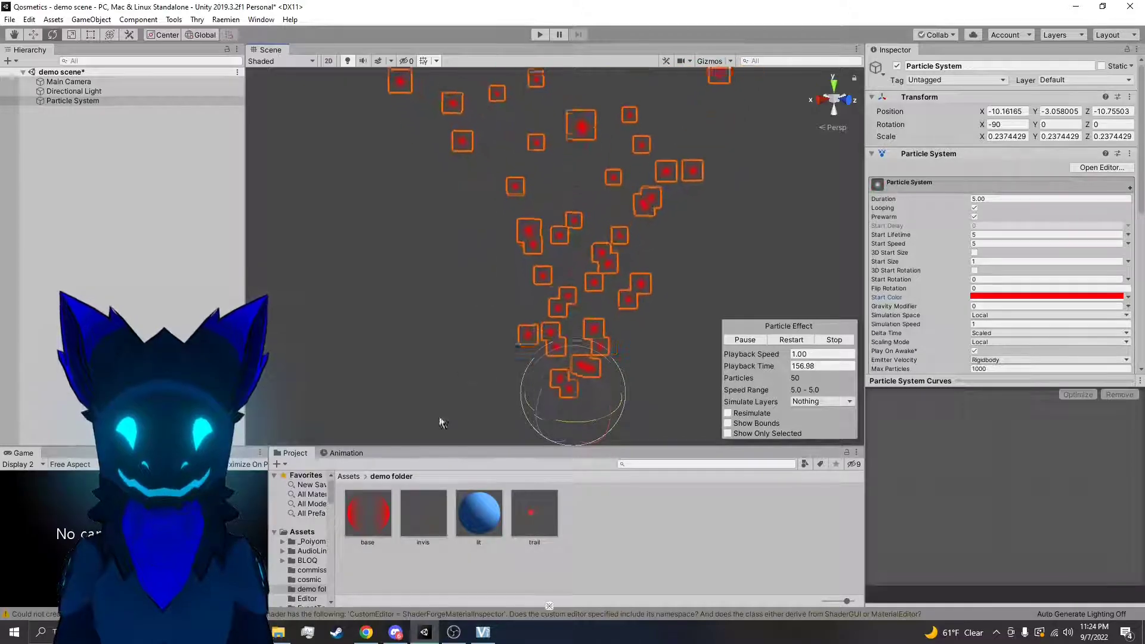
Apply the base material from the demo folder to the particle system and check it in the component settings
{"action": "left_click", "coordinate": [371, 527]}
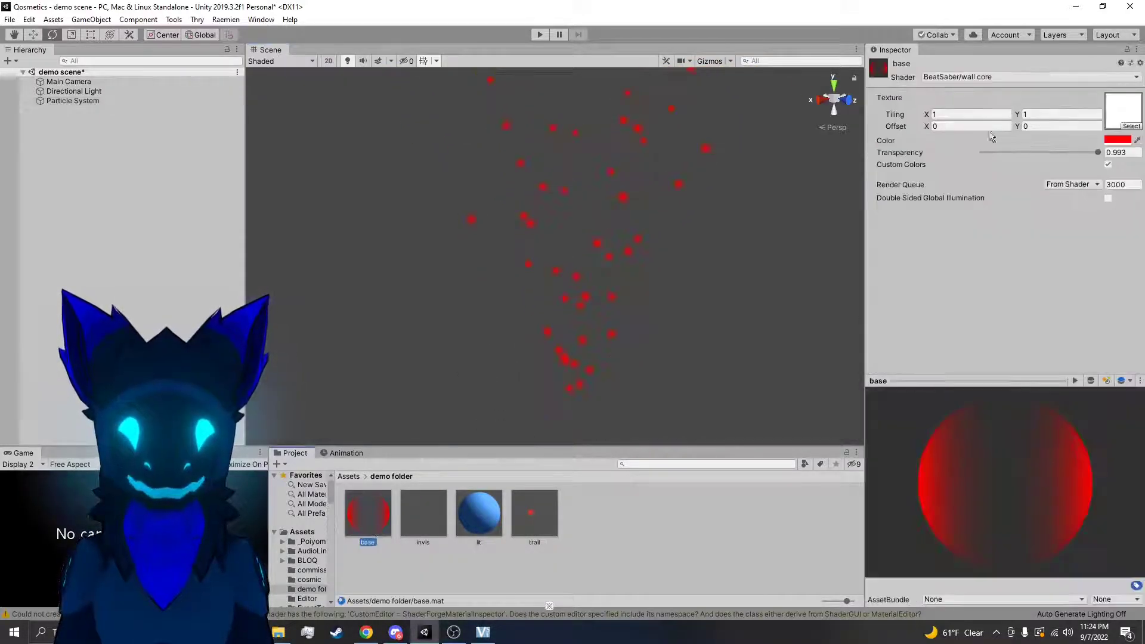
{"action": "left_click", "coordinate": [571, 279]}
{"action": "scroll", "coordinate": [966, 251], "scroll_direction": "down", "scroll_amount": 8}
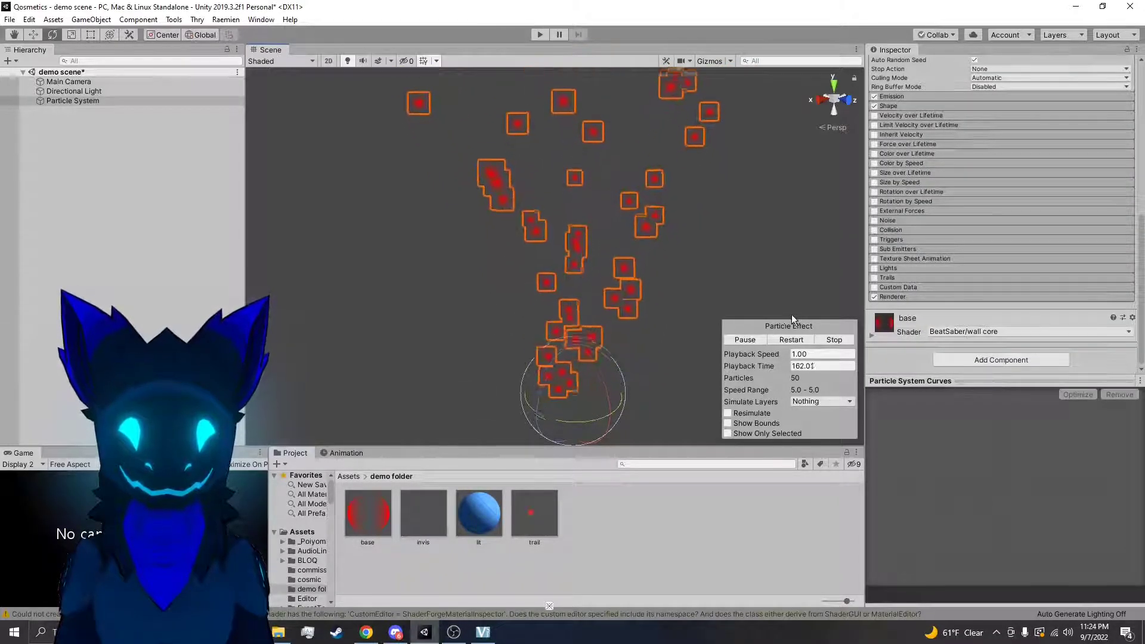
{"action": "scroll", "coordinate": [1004, 243], "scroll_direction": "up", "scroll_amount": 8}
Set both the particles' Start Color and the base material's color to white
{"action": "left_click", "coordinate": [1095, 297]}
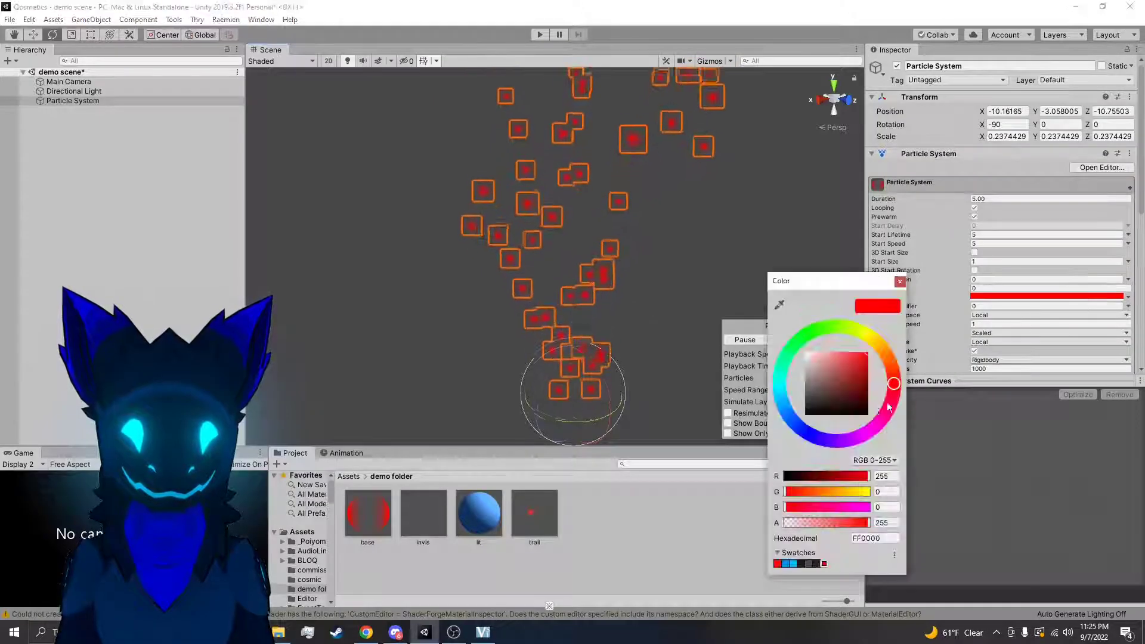
{"action": "left_click_drag", "start_coordinate": [838, 376], "coordinate": [726, 278]}
{"action": "left_click", "coordinate": [628, 527]}
{"action": "left_click", "coordinate": [395, 525]}
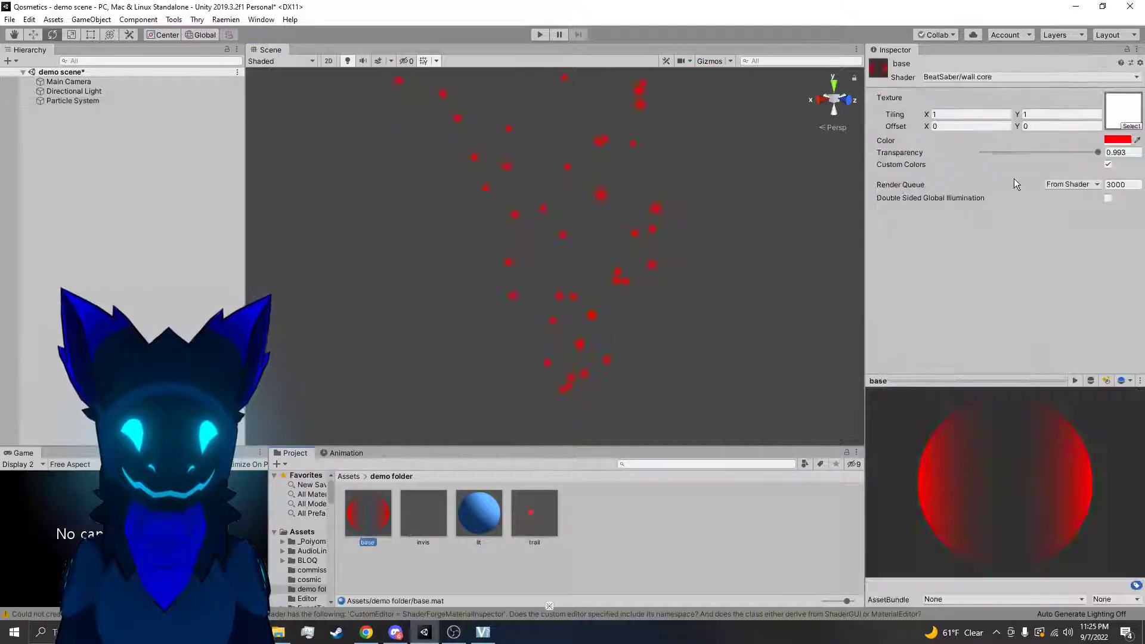
{"action": "left_click", "coordinate": [1119, 141]}
{"action": "left_click_drag", "start_coordinate": [847, 373], "coordinate": [656, 293]}
{"action": "left_click", "coordinate": [561, 380]}
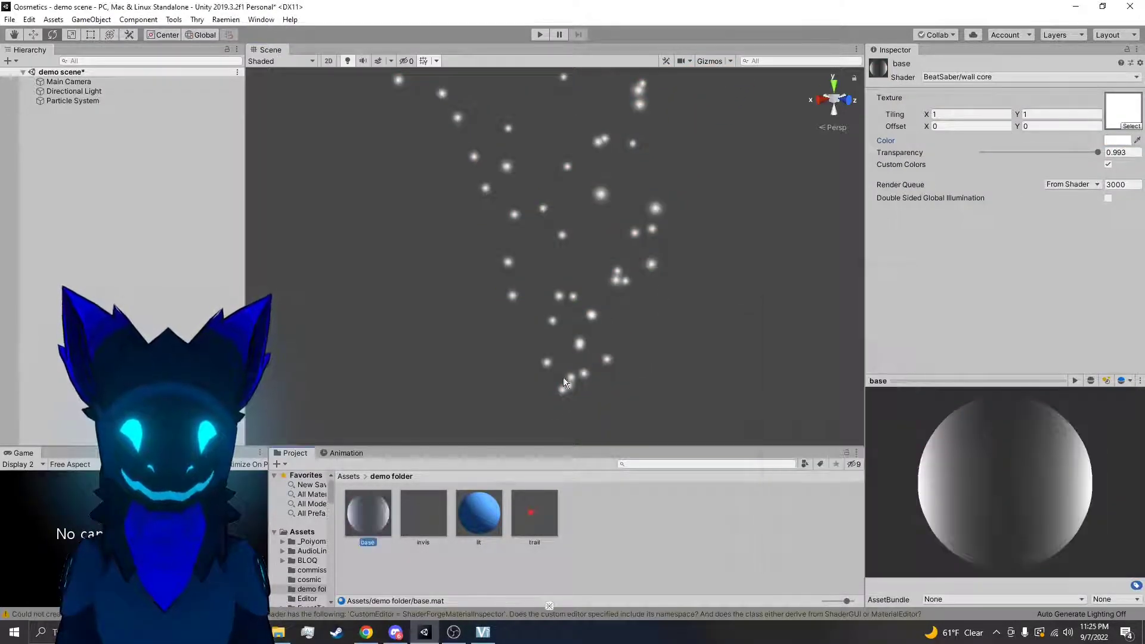
Change the Start Color to red, FF0000, while the particles use the white base material
{"action": "left_click", "coordinate": [588, 350]}
{"action": "left_click", "coordinate": [991, 296]}
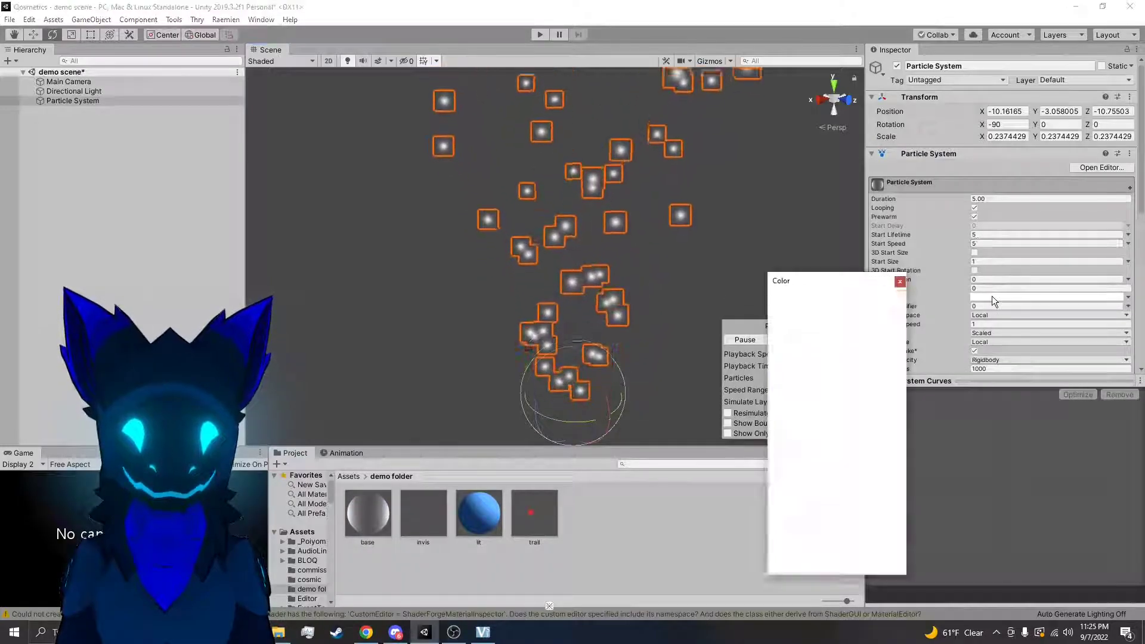
{"action": "mouse_move", "coordinate": [805, 362]}
{"action": "left_mouse_down"}
{"action": "mouse_move", "coordinate": [866, 349]}
{"action": "mouse_move", "coordinate": [822, 346]}
{"action": "mouse_move", "coordinate": [853, 373]}
{"action": "mouse_move", "coordinate": [876, 350]}
{"action": "left_mouse_up"}
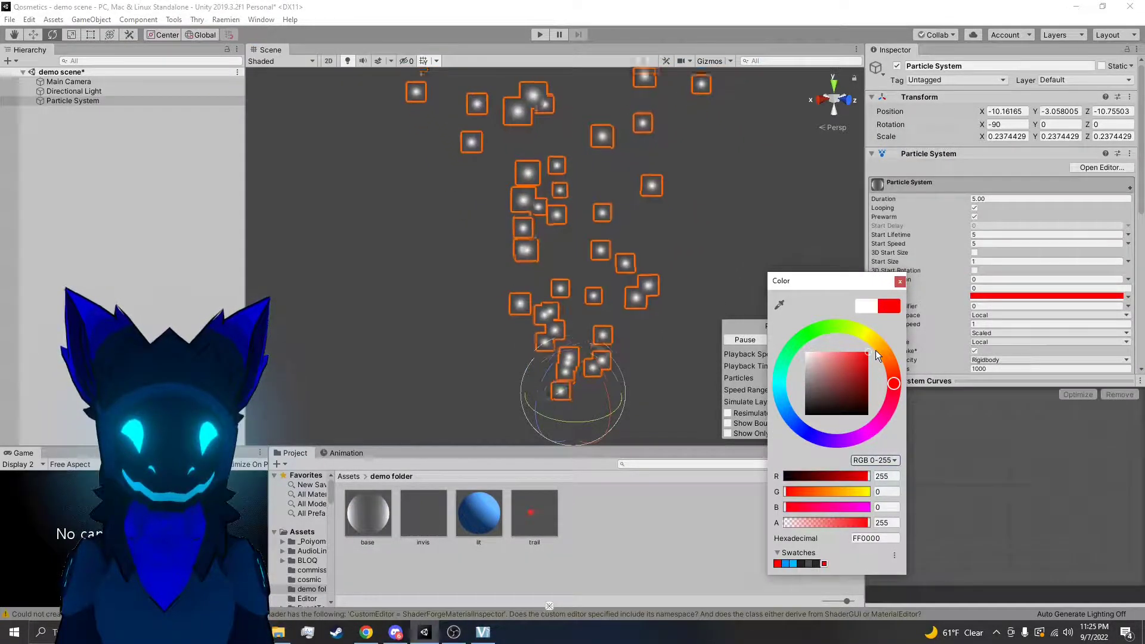
{"action": "left_click", "coordinate": [900, 281]}
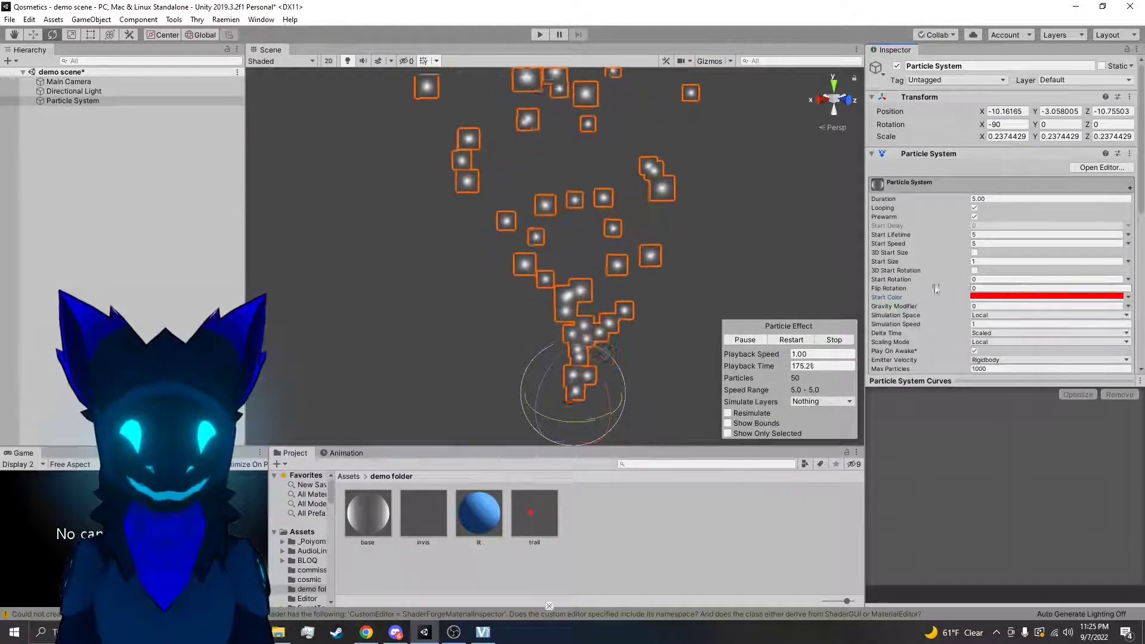
Undo the recent color changes and the assignment of the base material to the particles
{"action": "key", "text": "ctrl+z"}
{"action": "key", "text": "ctrl+z"}
{"action": "key", "text": "ctrl+z"}
{"action": "key", "text": "ctrl+z"}
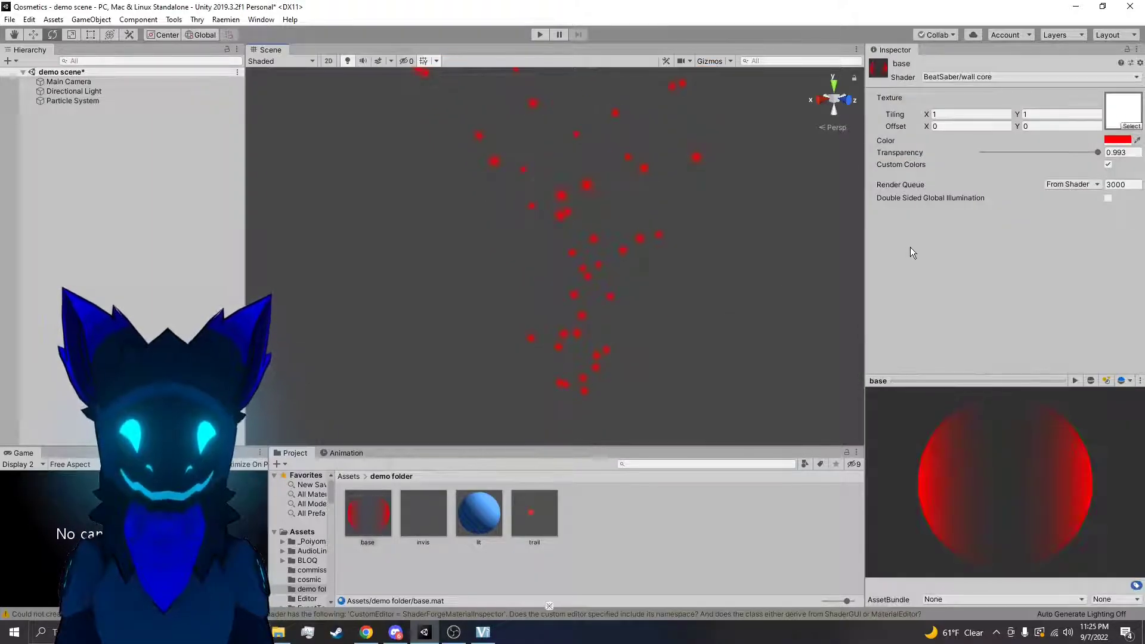
{"action": "scroll", "coordinate": [991, 295], "scroll_direction": "down", "scroll_amount": 10}
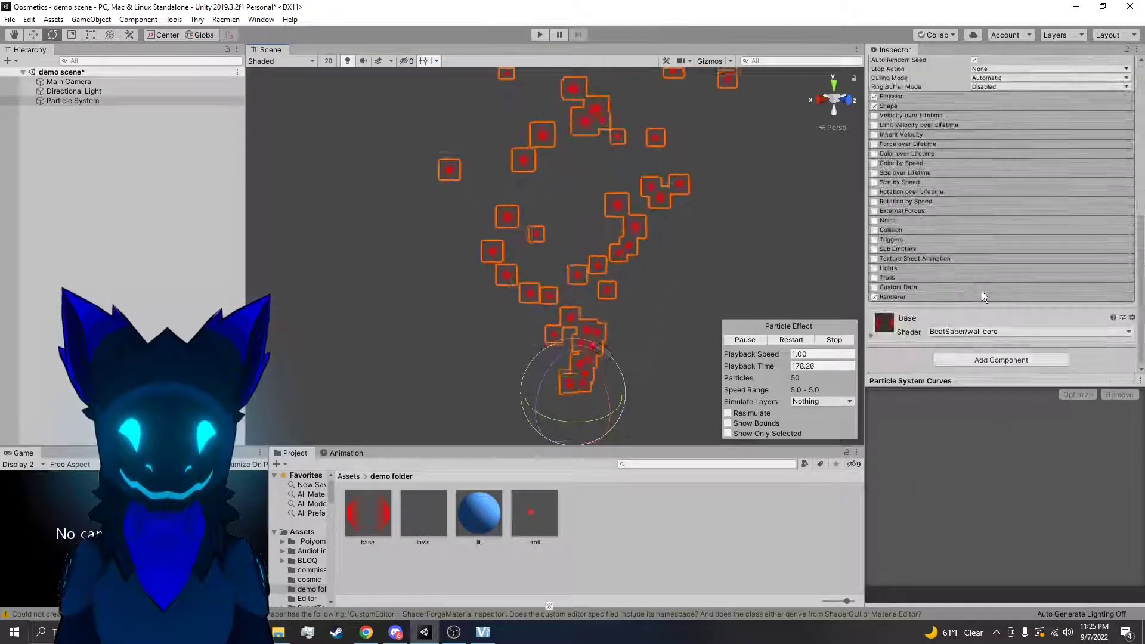
{"action": "left_click", "coordinate": [661, 528]}
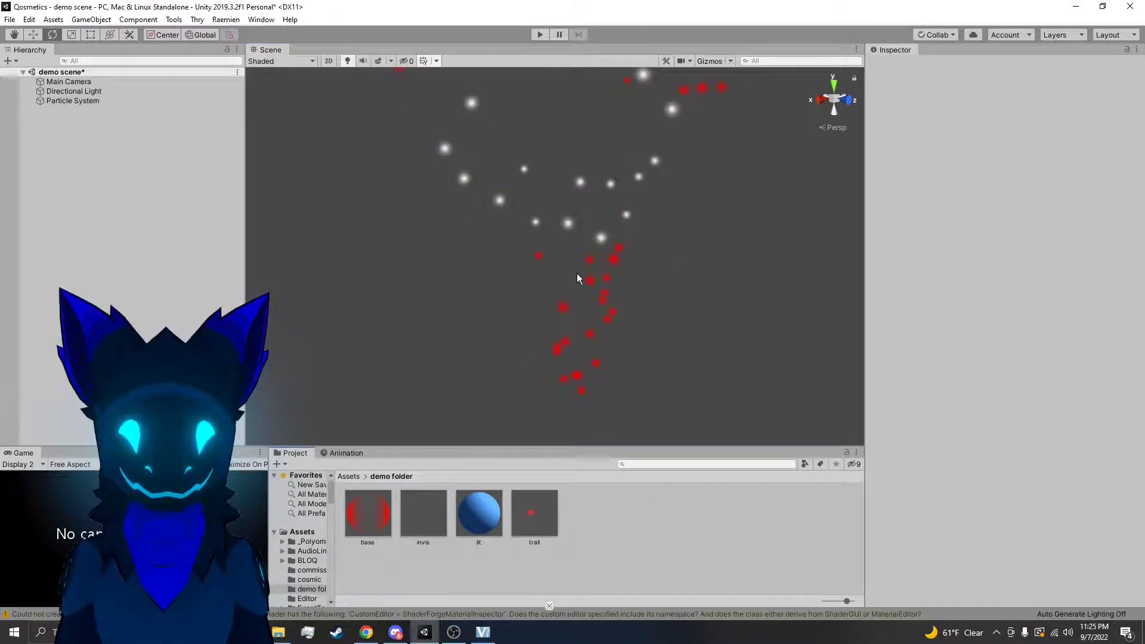
Try a muted red Start Color on the particle system and restore pure red
{"action": "left_click", "coordinate": [599, 295]}
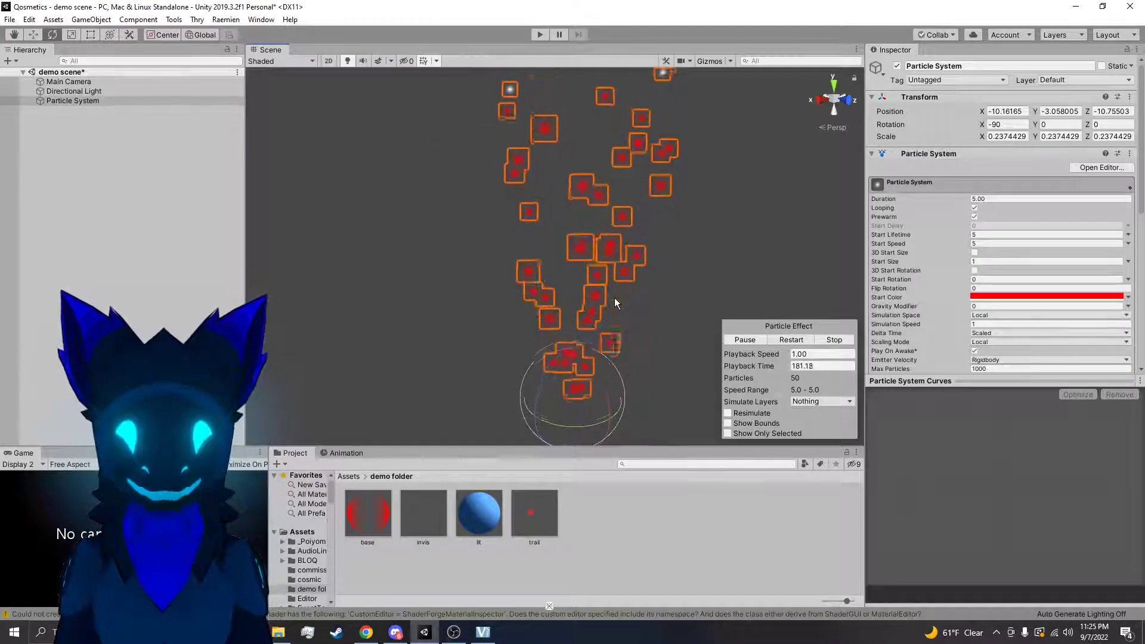
{"action": "left_click", "coordinate": [1011, 296]}
{"action": "left_click", "coordinate": [840, 375]}
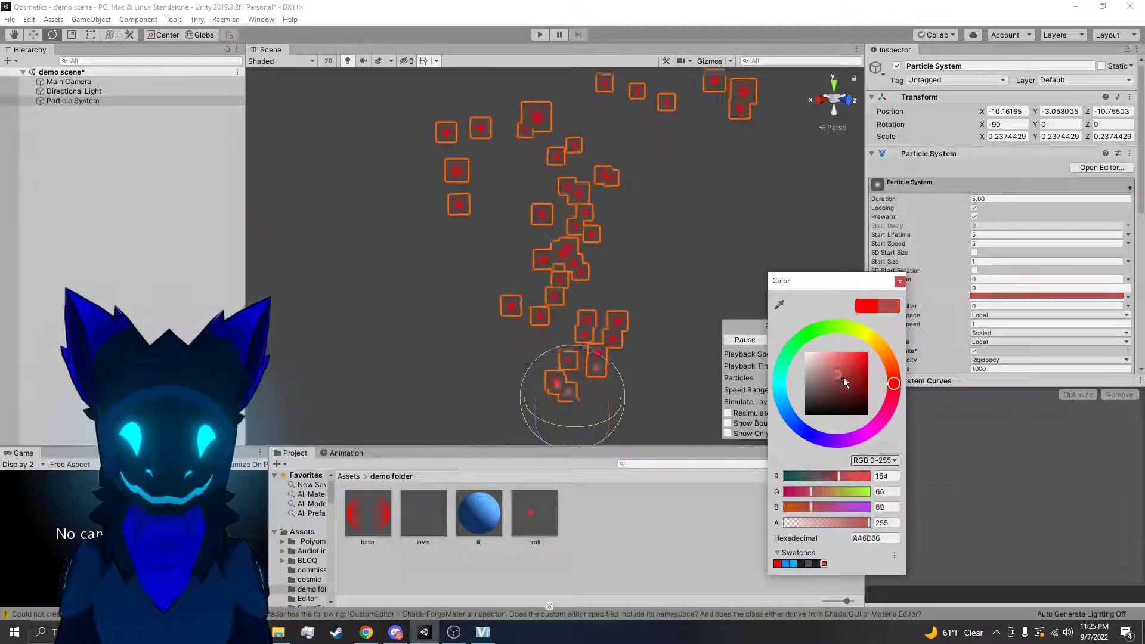
{"action": "left_click", "coordinate": [944, 296]}
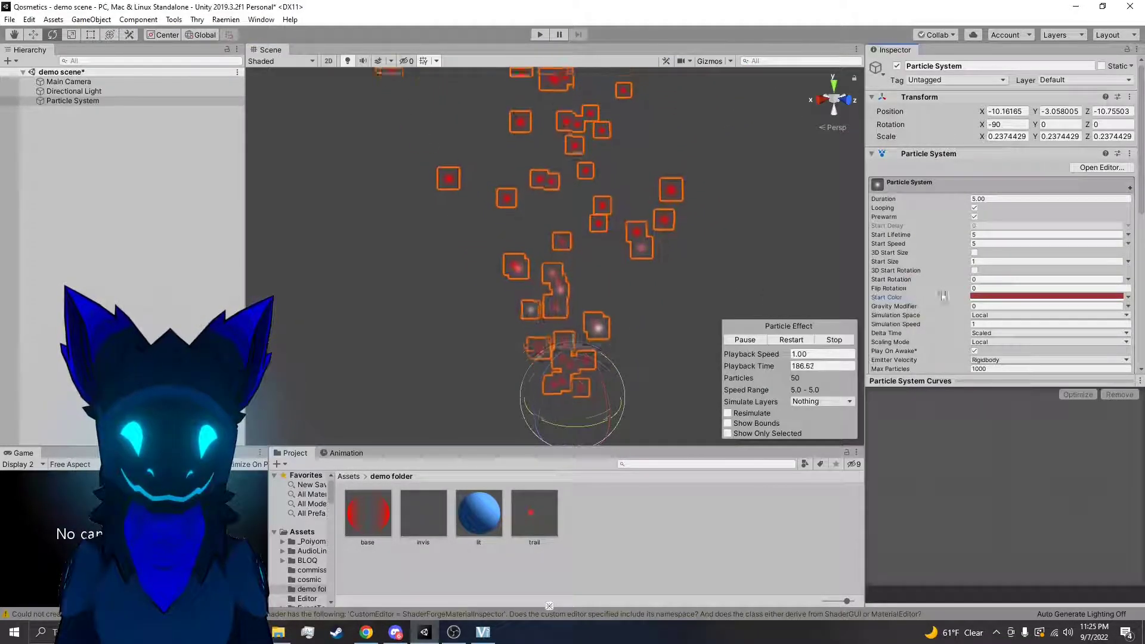
Lower the alpha of the particles' red Start Color to 71
{"action": "left_click", "coordinate": [999, 296]}
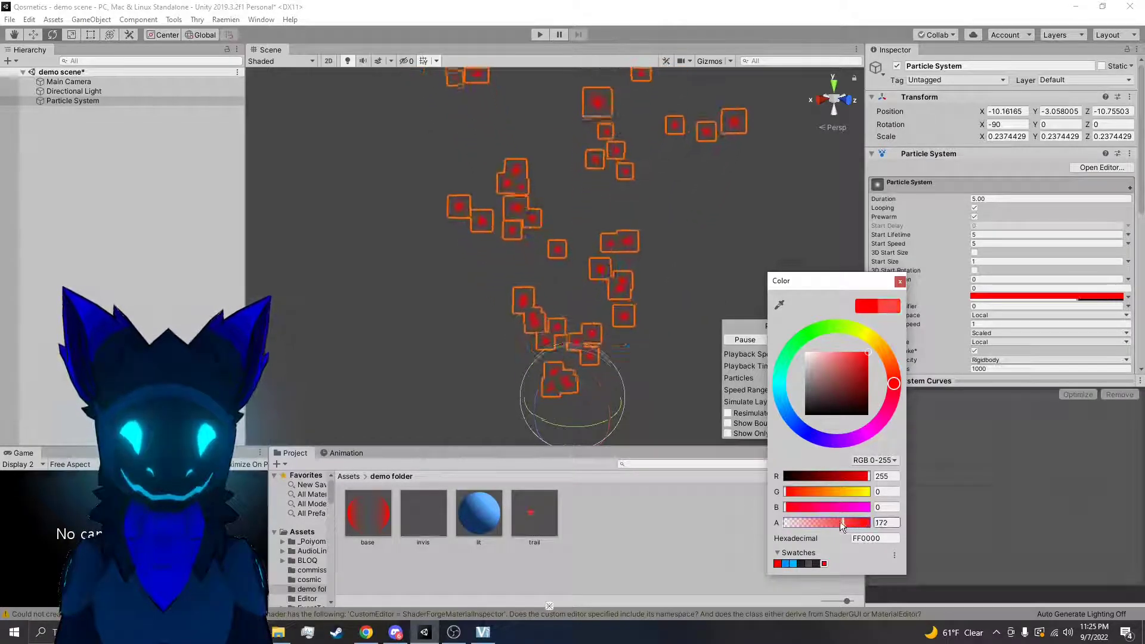
{"action": "left_click_drag", "start_coordinate": [805, 521], "coordinate": [841, 520]}
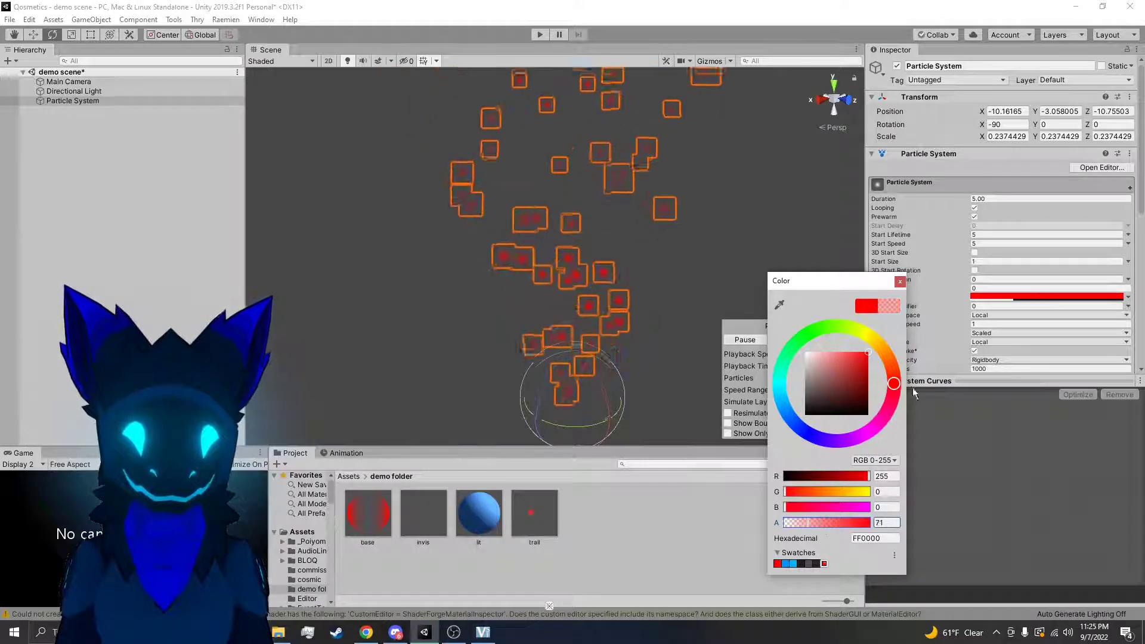
{"action": "left_click", "coordinate": [901, 282]}
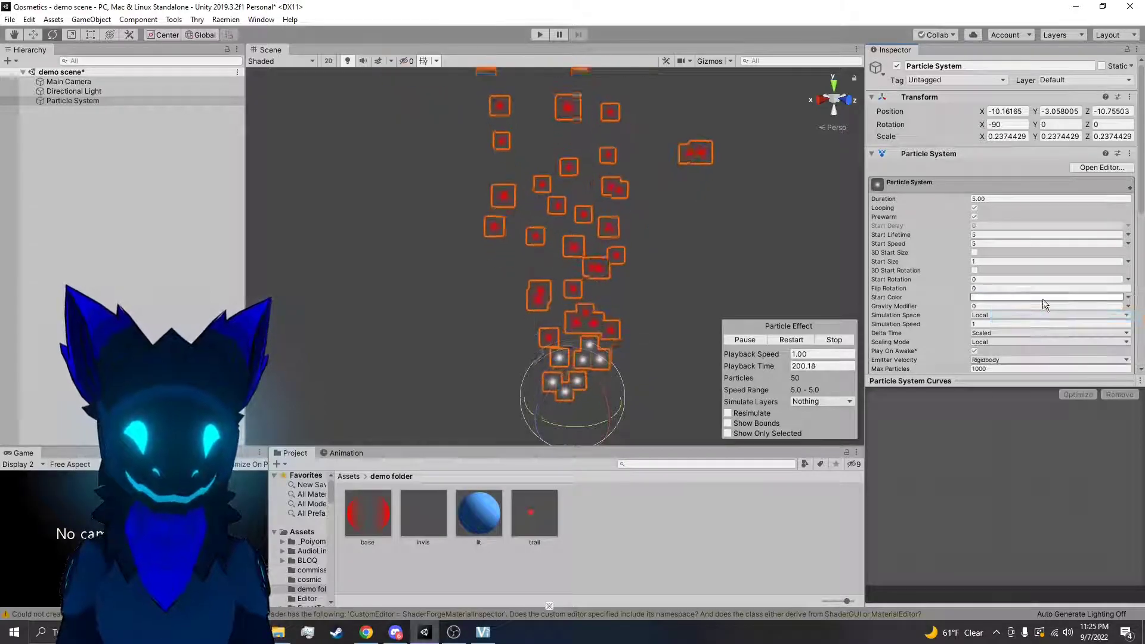
Make the Start Color gradient run from white to red by setting its end color stop to pure red
{"action": "left_click", "coordinate": [1040, 297]}
{"action": "left_click_drag", "start_coordinate": [178, 11], "coordinate": [298, 128]}
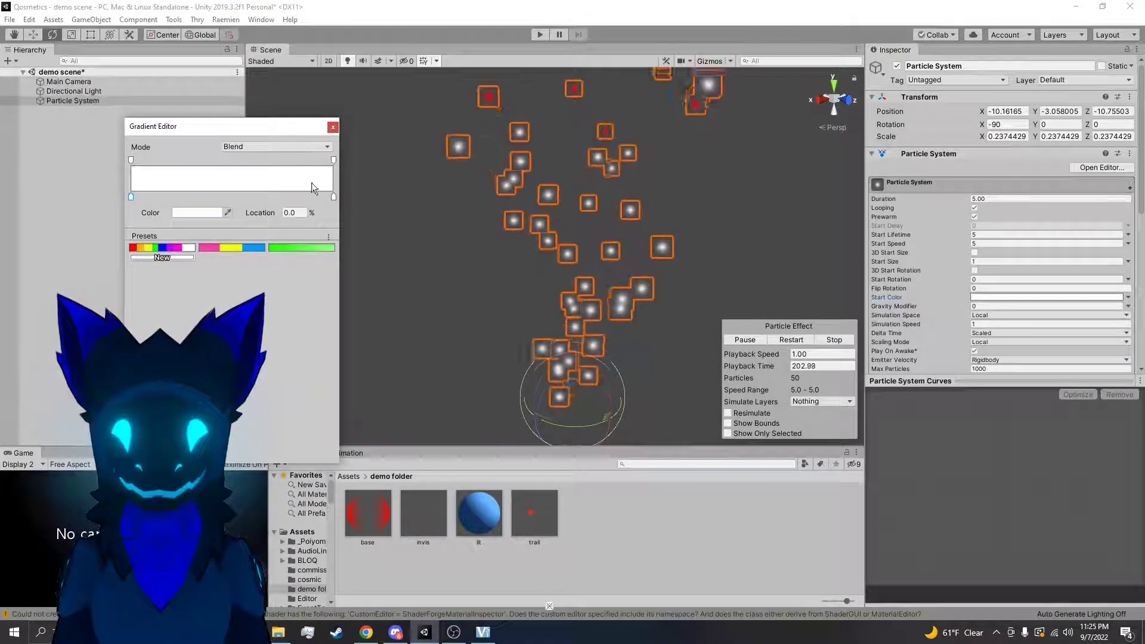
{"action": "left_click", "coordinate": [333, 160]}
{"action": "mouse_move", "coordinate": [209, 212]}
{"action": "left_mouse_down"}
{"action": "mouse_move", "coordinate": [198, 213]}
{"action": "mouse_move", "coordinate": [210, 212]}
{"action": "left_mouse_up"}
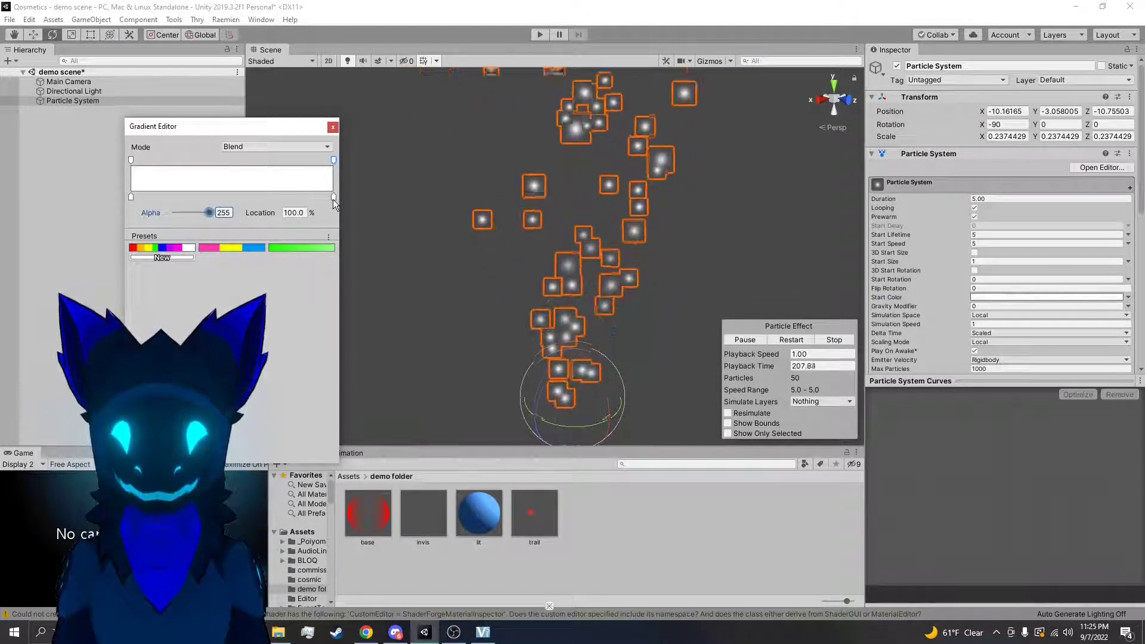
{"action": "left_click", "coordinate": [333, 198]}
{"action": "left_click", "coordinate": [206, 213]}
{"action": "left_click_drag", "start_coordinate": [850, 358], "coordinate": [874, 348]}
{"action": "left_click", "coordinate": [900, 282]}
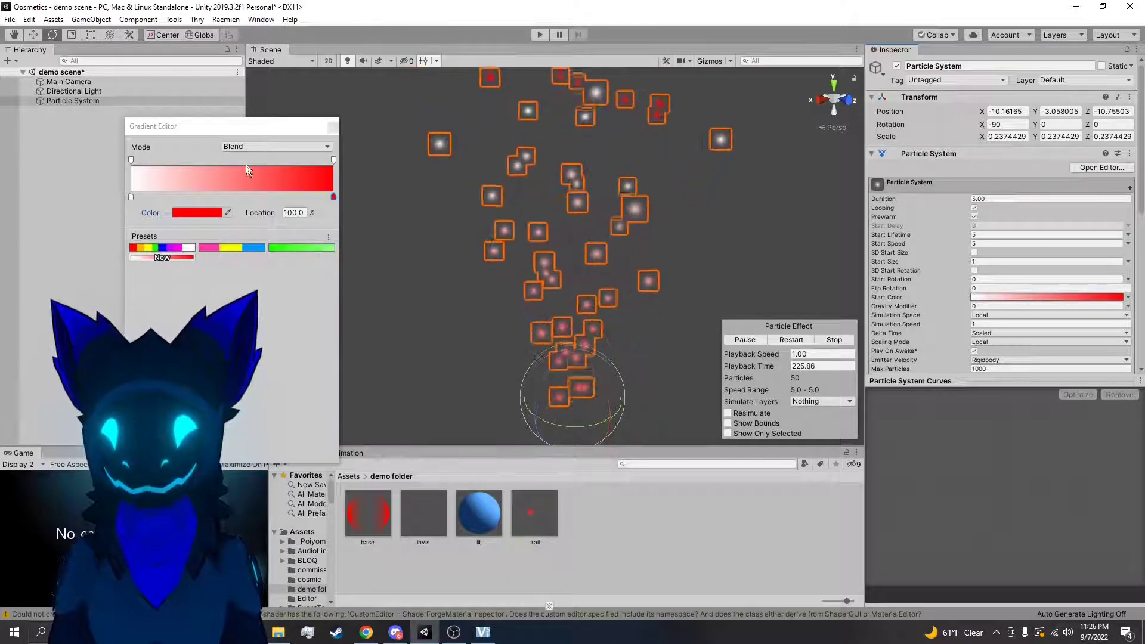
Try the Fixed mode on the white-to-red Start Color gradient and return it to Blend
{"action": "left_click", "coordinate": [262, 146]}
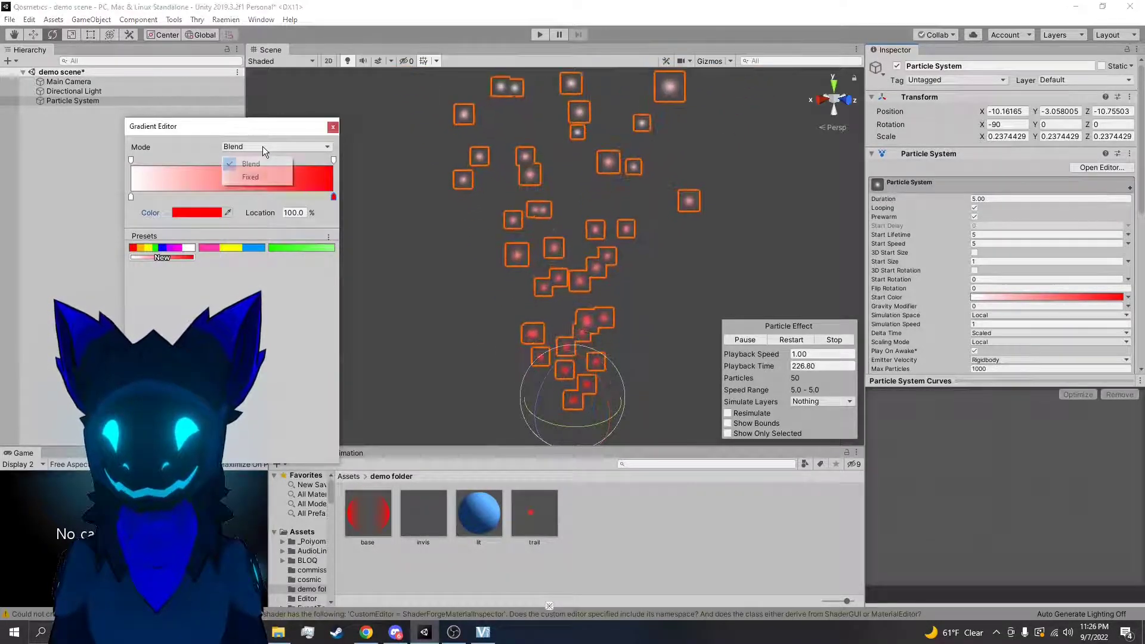
{"action": "left_click", "coordinate": [251, 177]}
{"action": "mouse_move", "coordinate": [132, 197]}
{"action": "left_mouse_down"}
{"action": "mouse_move", "coordinate": [231, 197]}
{"action": "mouse_move", "coordinate": [130, 196]}
{"action": "left_mouse_up"}
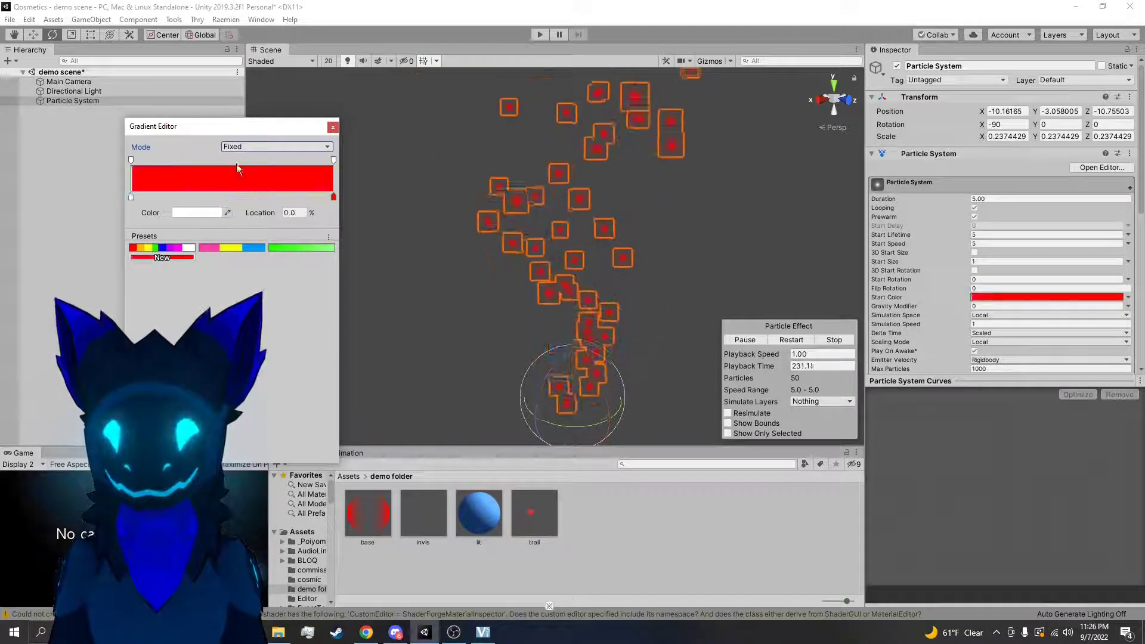
{"action": "left_click", "coordinate": [244, 148]}
{"action": "left_click", "coordinate": [251, 164]}
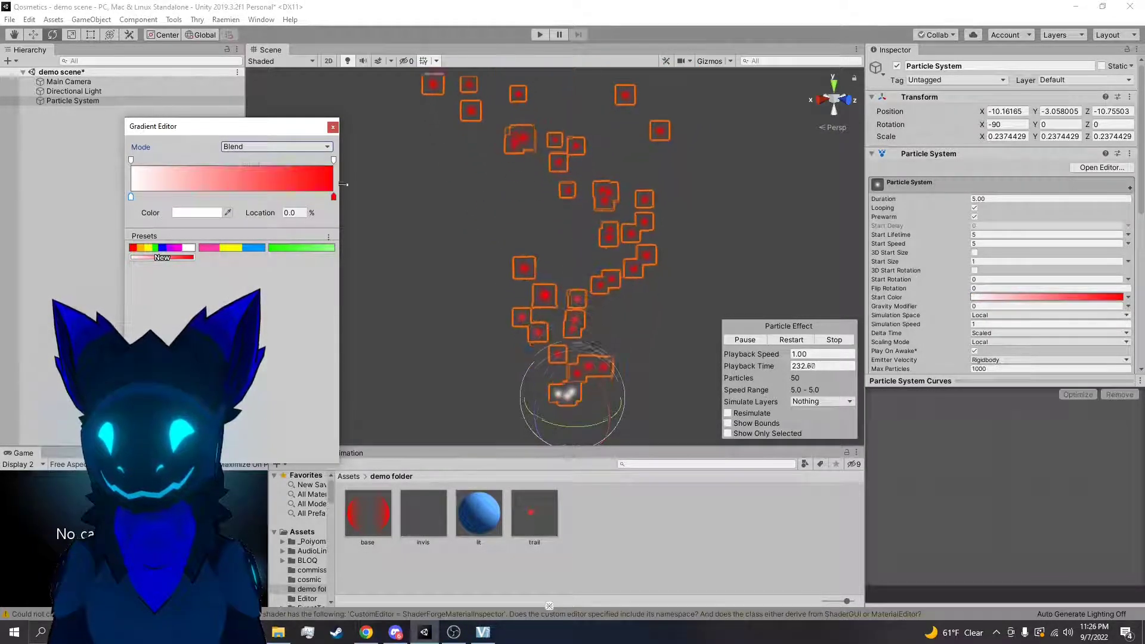
Try an alpha of 57 on the gradient's start stop and restore it to full opacity
{"action": "left_click", "coordinate": [131, 160]}
{"action": "left_click_drag", "start_coordinate": [206, 214], "coordinate": [183, 213]}
{"action": "left_click", "coordinate": [419, 302]}
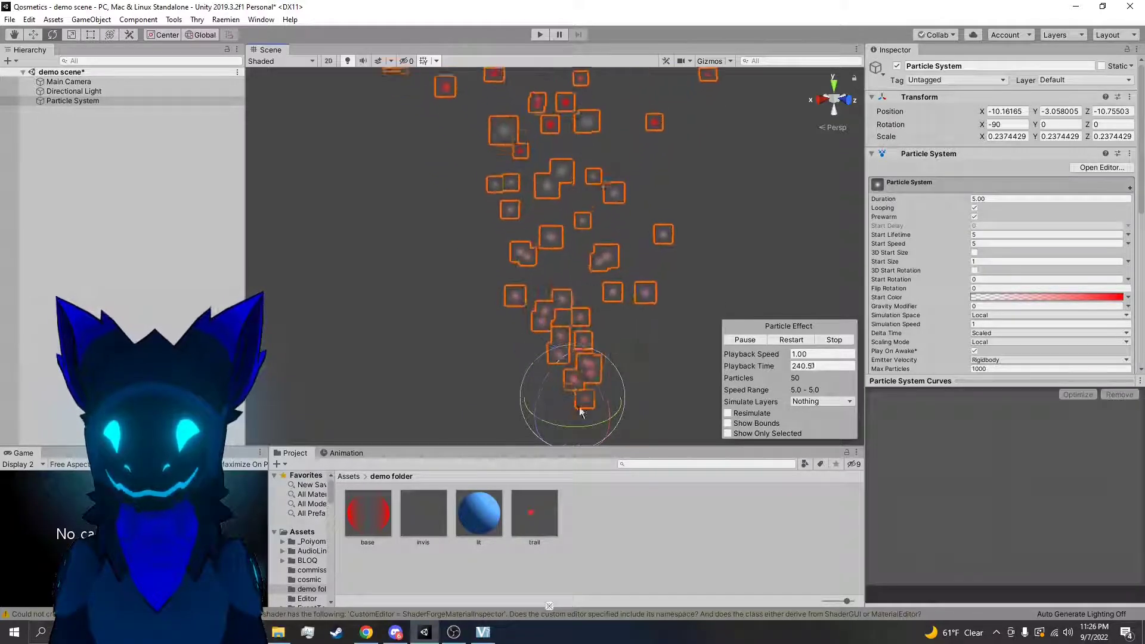
{"action": "left_click", "coordinate": [1073, 297]}
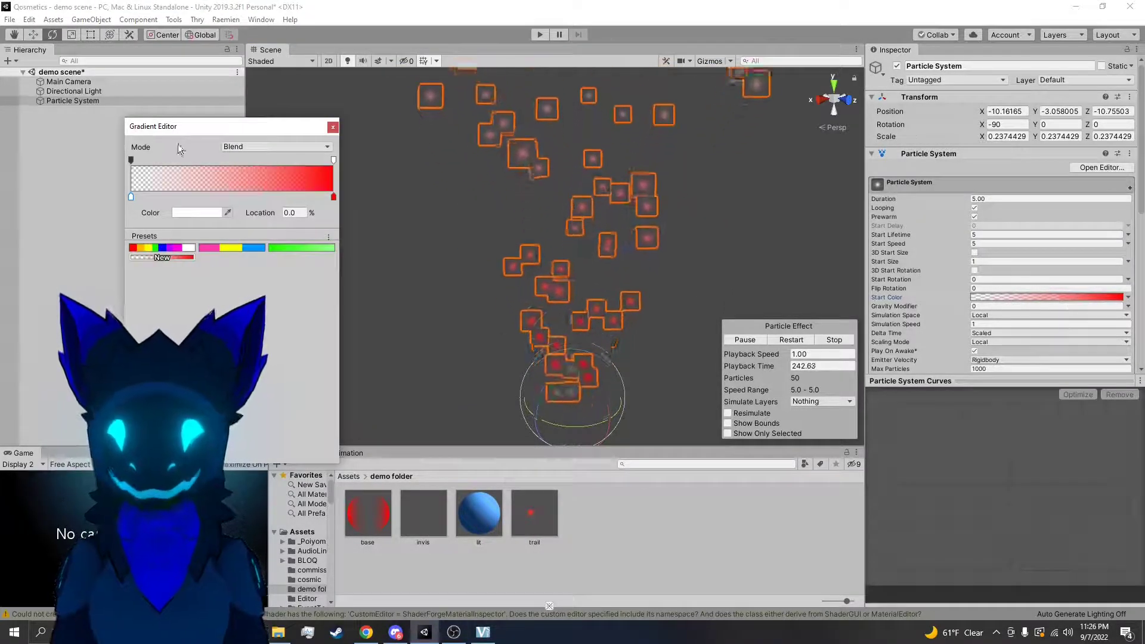
{"action": "left_click", "coordinate": [130, 160]}
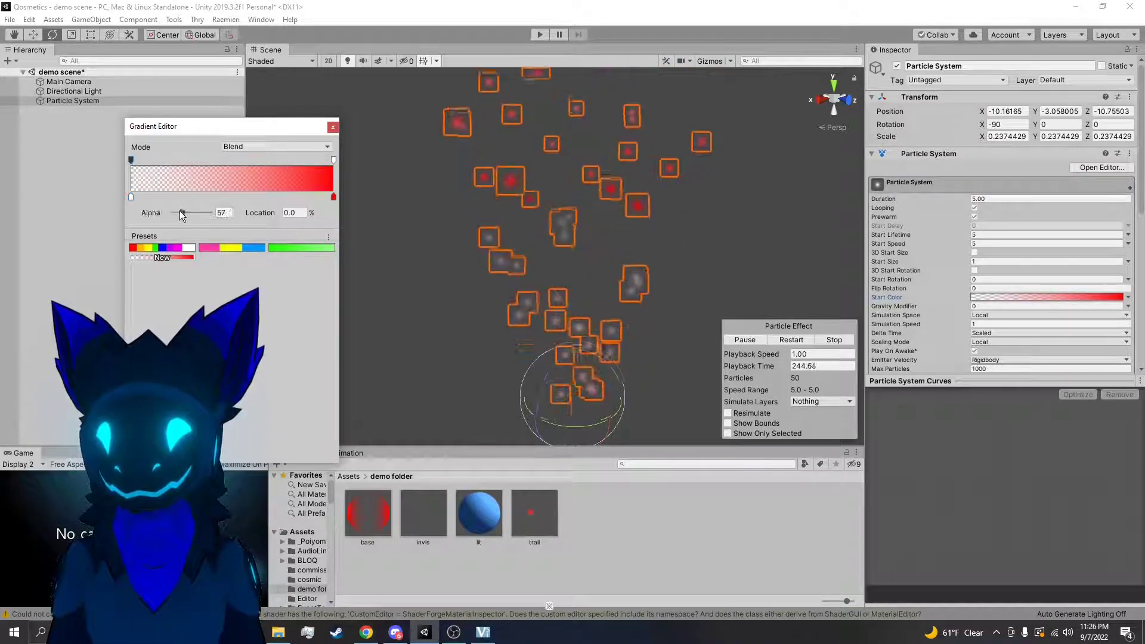
{"action": "left_click_drag", "start_coordinate": [181, 210], "coordinate": [392, 218]}
{"action": "left_click", "coordinate": [333, 126]}
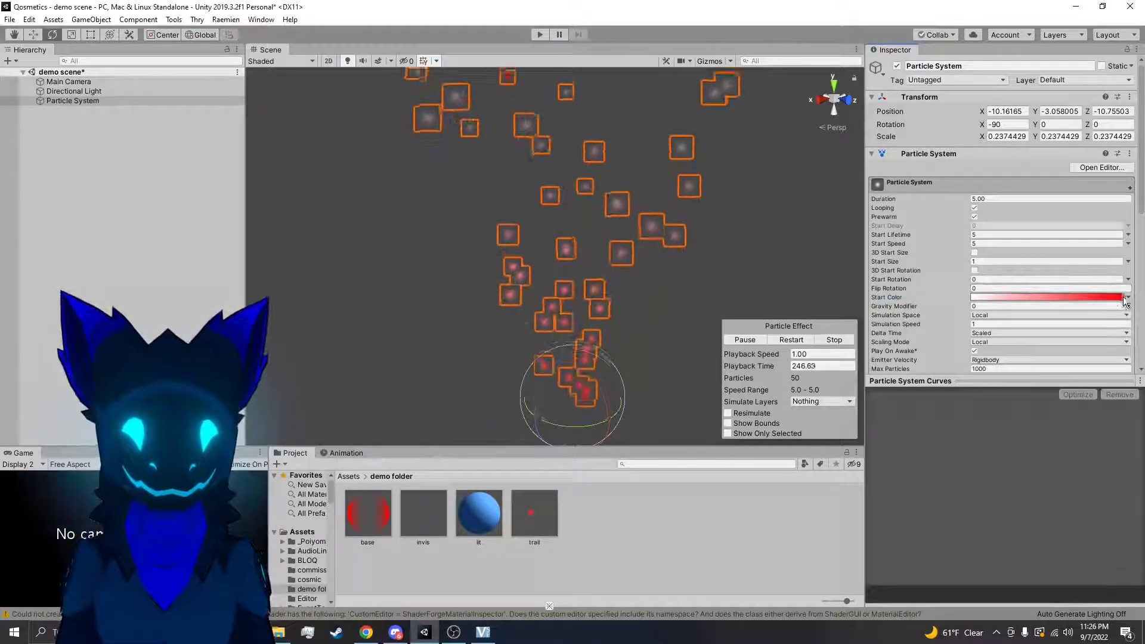
Set Start Color to Random Between Two Colors, using red and cyan as the two colors
{"action": "left_click", "coordinate": [1128, 297]}
{"action": "left_click", "coordinate": [1064, 330]}
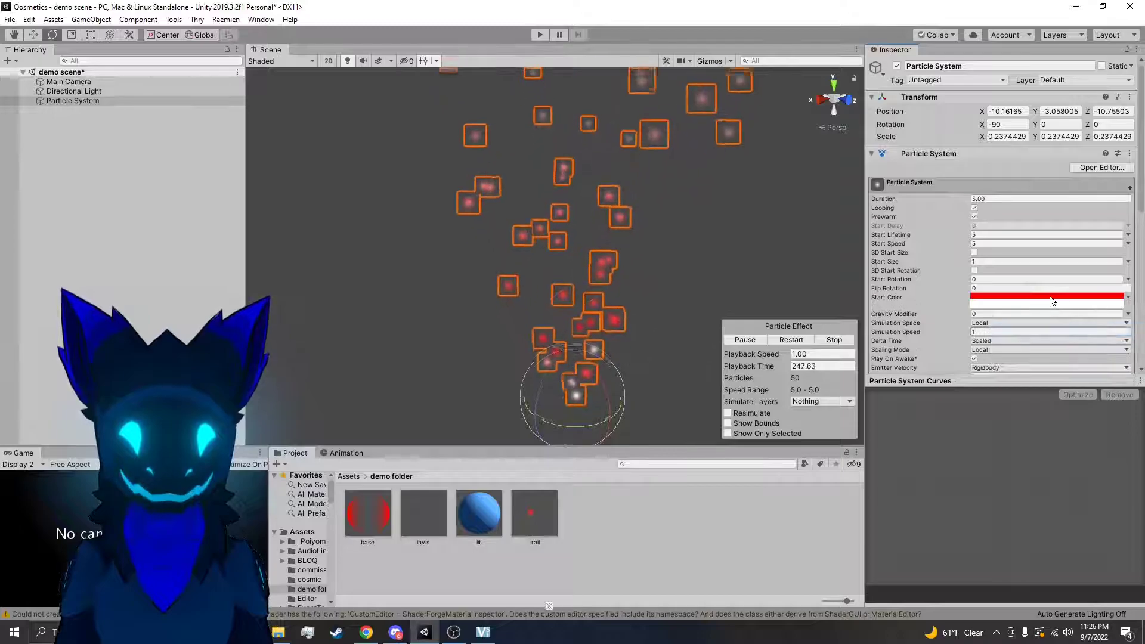
{"action": "left_click", "coordinate": [1024, 304]}
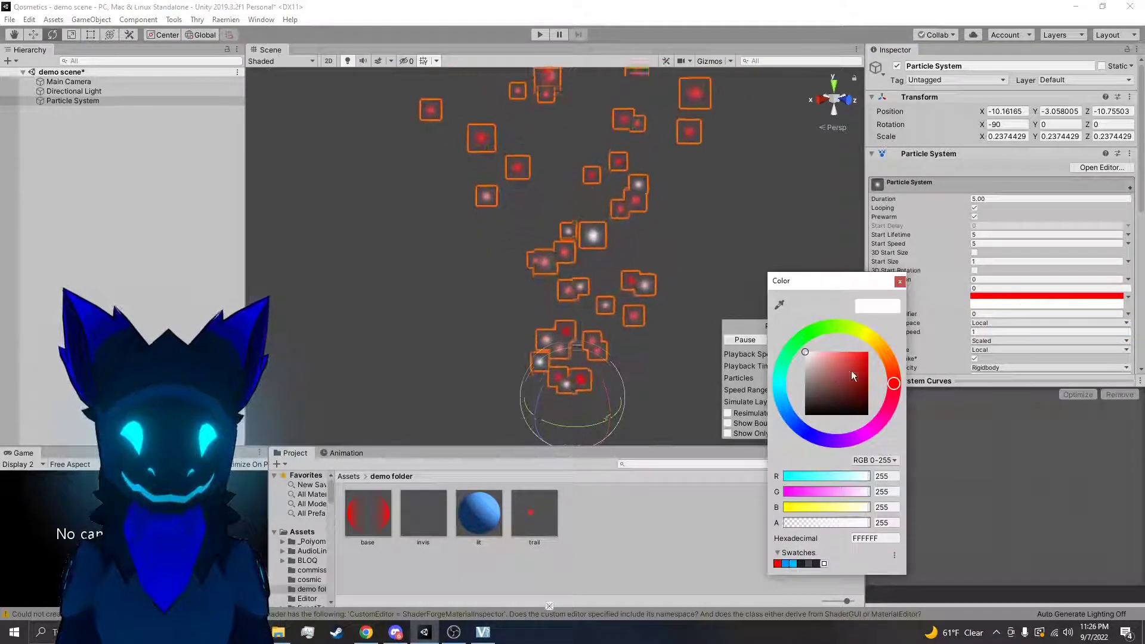
{"action": "left_click_drag", "start_coordinate": [816, 367], "coordinate": [884, 309]}
{"action": "left_click", "coordinate": [901, 281]}
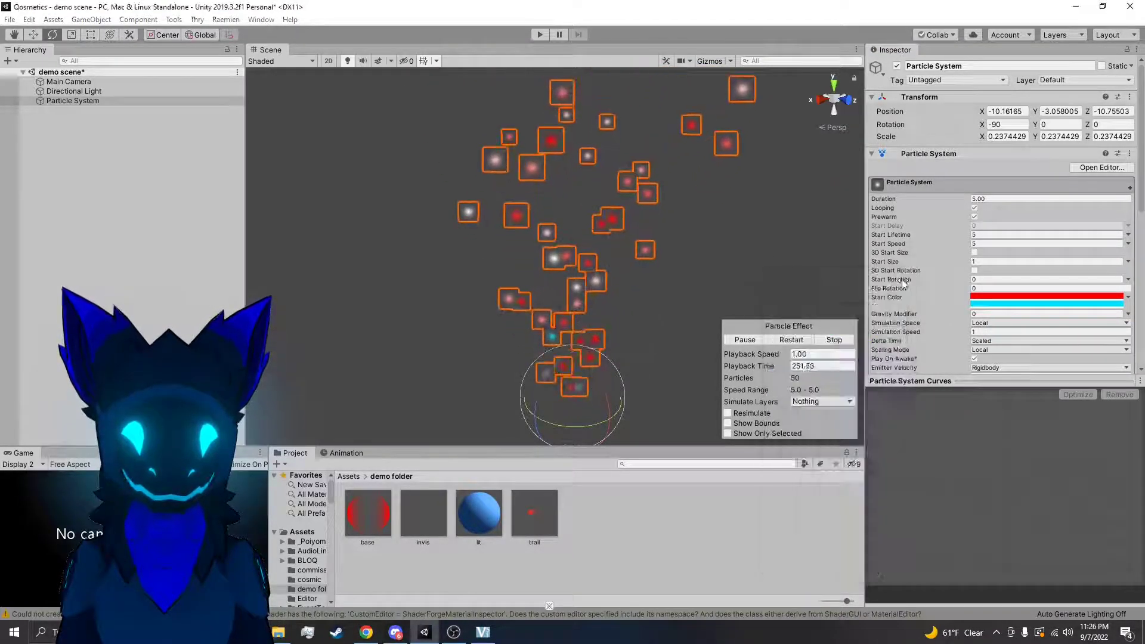
{"action": "left_click", "coordinate": [1009, 296]}
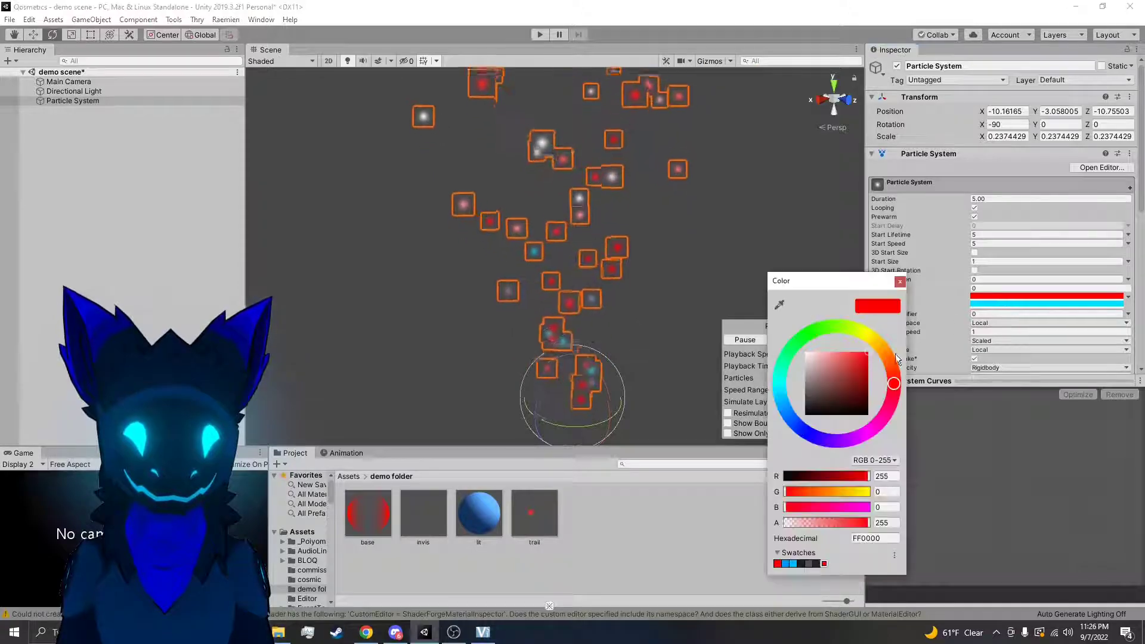
{"action": "left_click", "coordinate": [900, 282]}
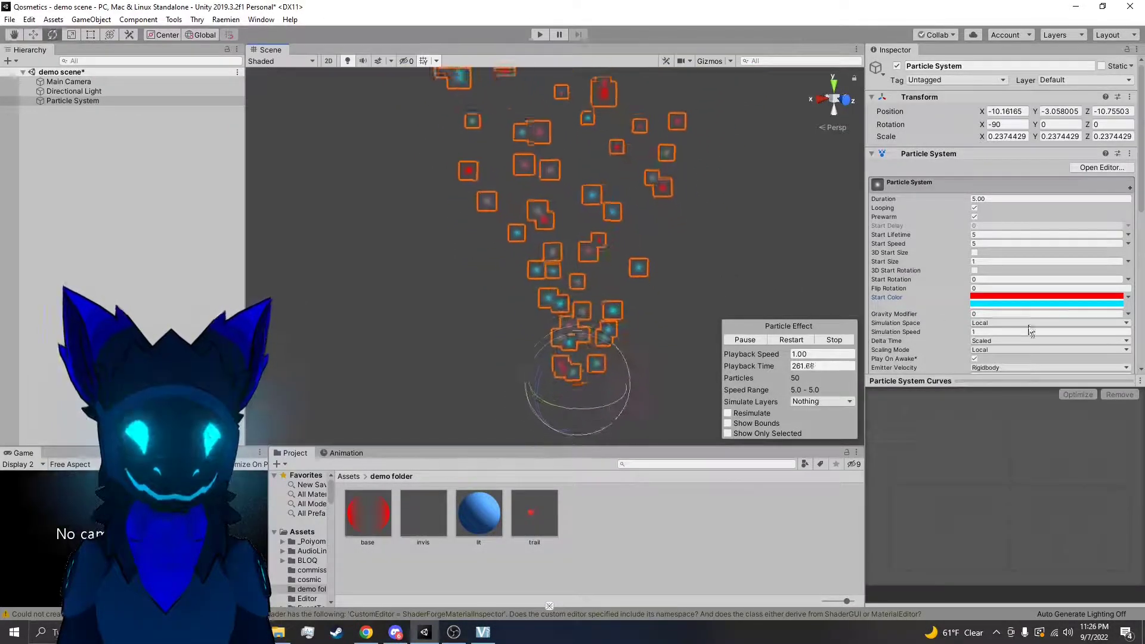
Try Random Between Two Gradients for the Start Color and change the mode to Random Color
{"action": "left_click", "coordinate": [1129, 299]}
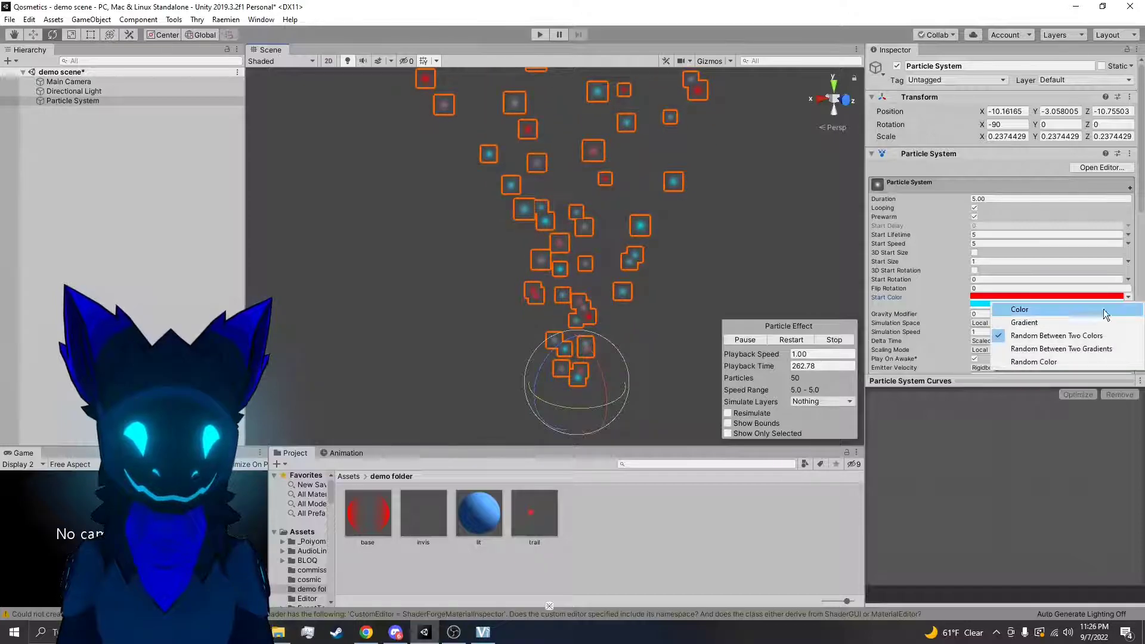
{"action": "left_click", "coordinate": [1062, 351]}
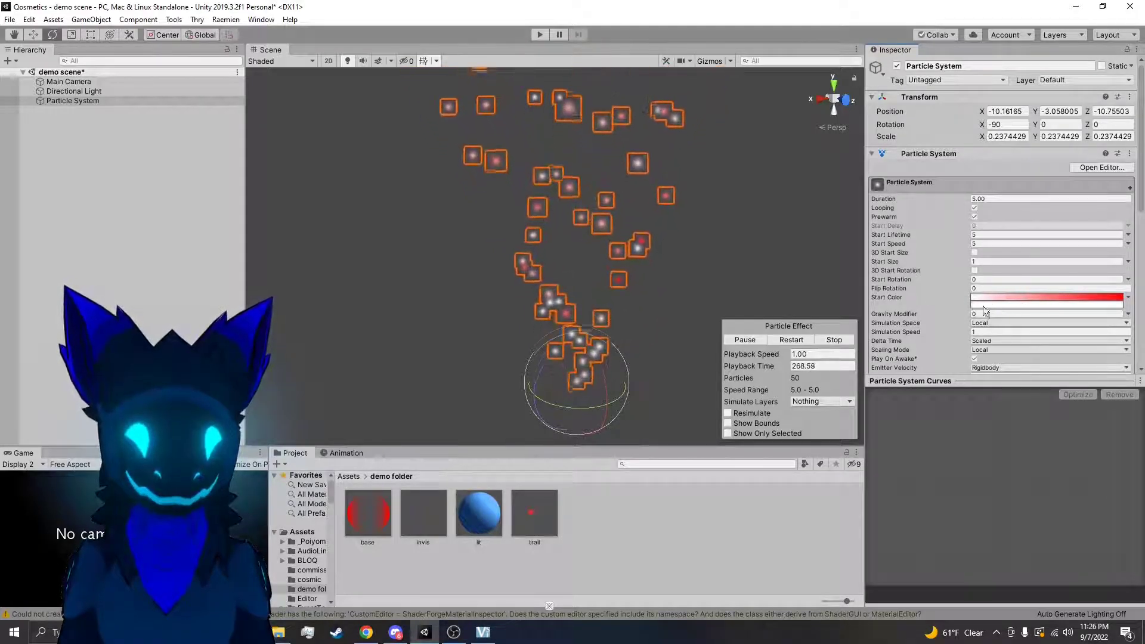
{"action": "left_click", "coordinate": [1128, 298]}
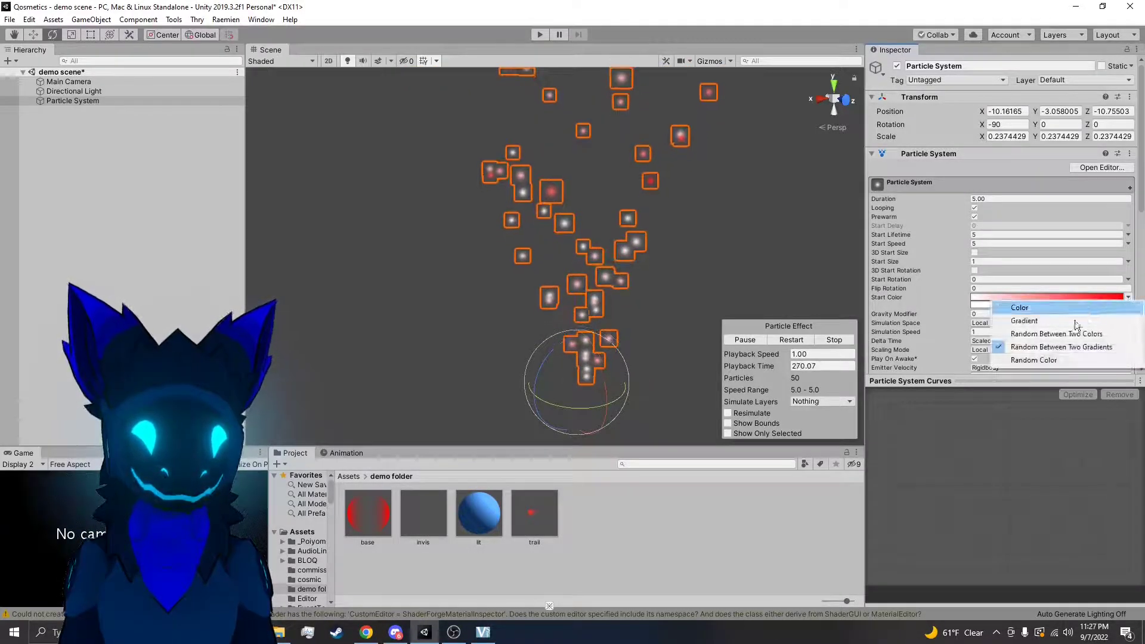
{"action": "left_click", "coordinate": [1034, 361]}
Add a light yellow color stop at 48.2% in the Random Color gradient
{"action": "left_click", "coordinate": [1004, 297]}
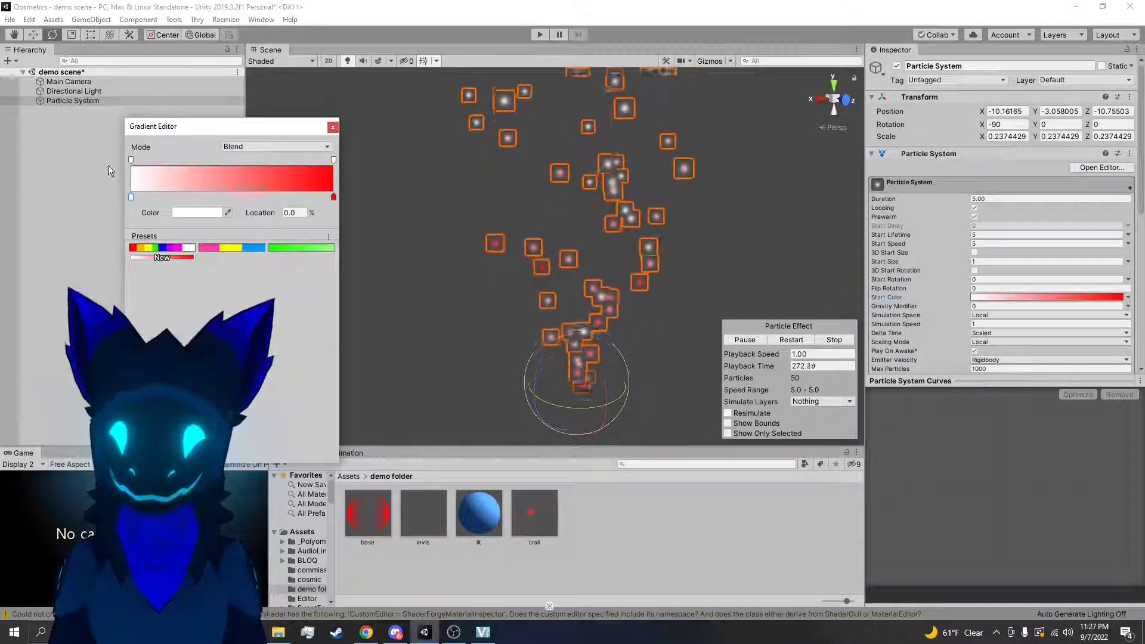
{"action": "left_click", "coordinate": [229, 197]}
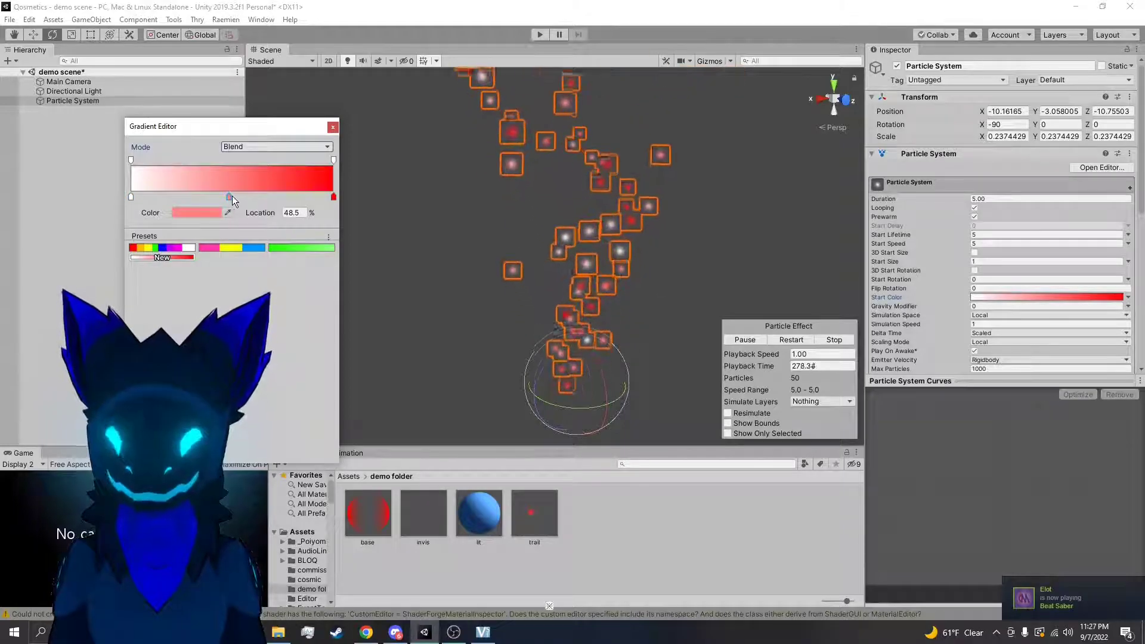
{"action": "left_click_drag", "start_coordinate": [230, 197], "coordinate": [228, 197]}
{"action": "left_click", "coordinate": [203, 213]}
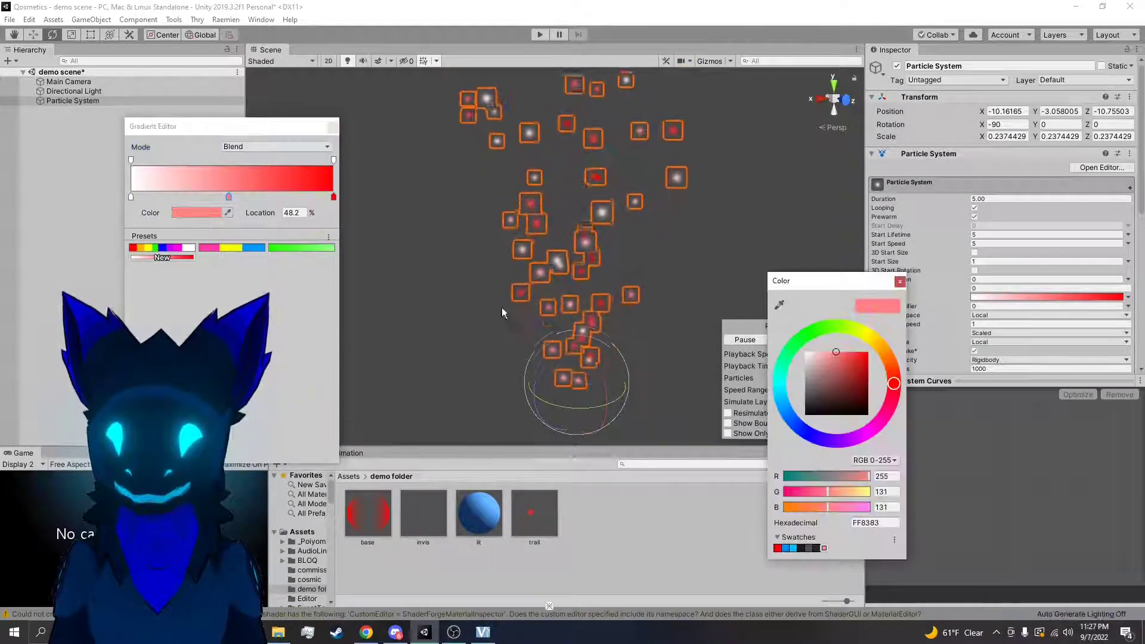
{"action": "left_click", "coordinate": [862, 336]}
{"action": "left_click", "coordinate": [128, 203]}
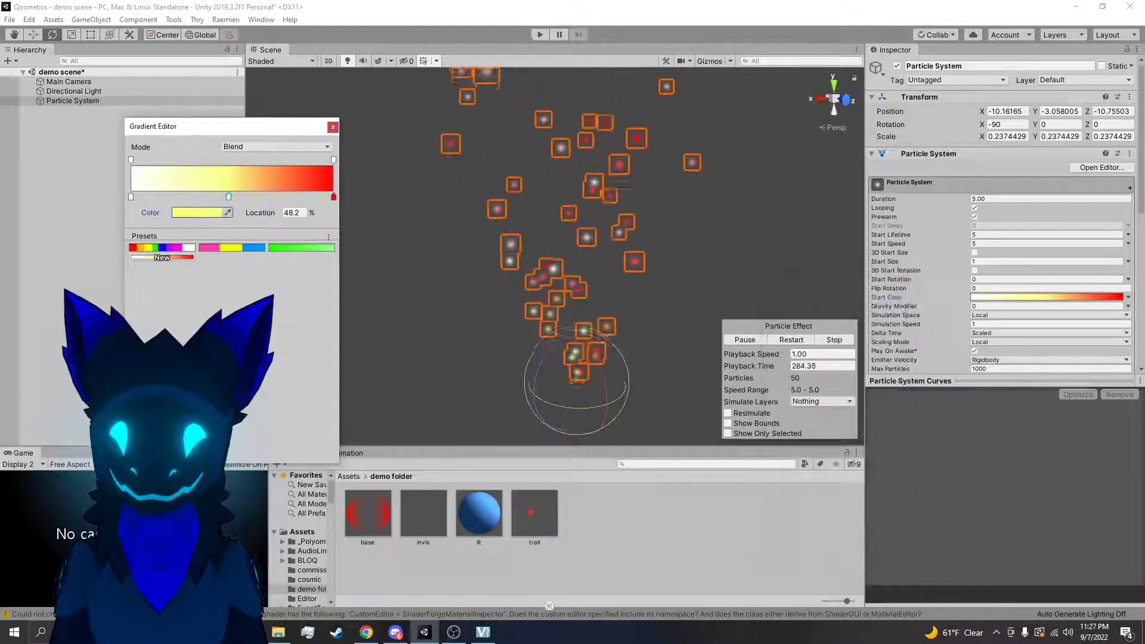
Set the start color stop of the Random Color gradient to green and finish editing the gradient
{"action": "left_click", "coordinate": [130, 196]}
{"action": "left_click", "coordinate": [197, 213]}
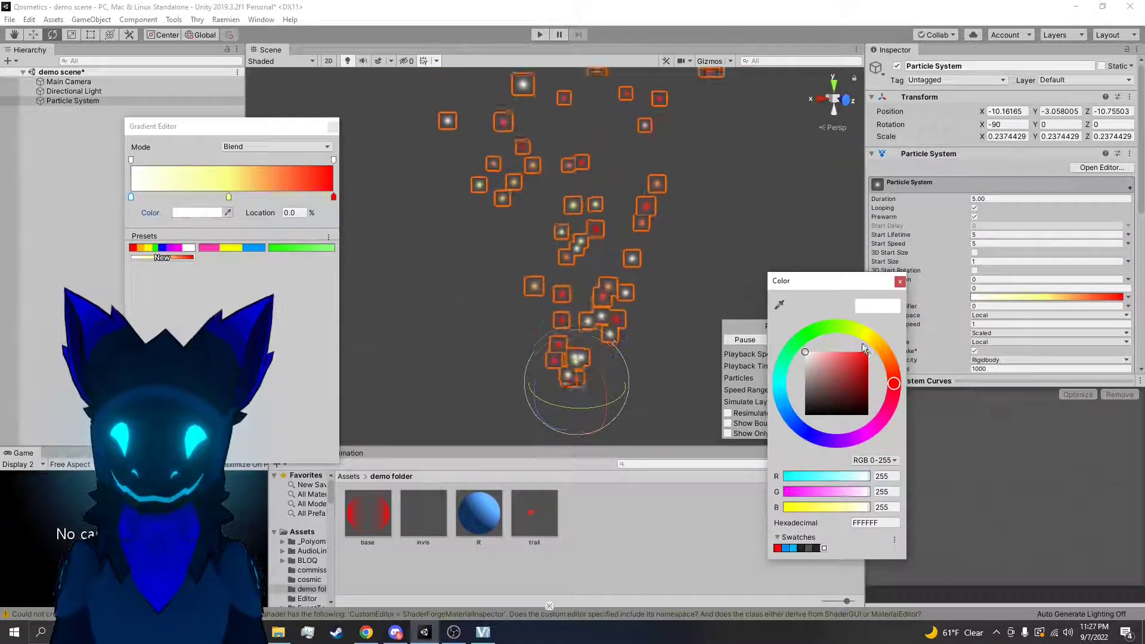
{"action": "left_click", "coordinate": [813, 330]}
{"action": "left_click", "coordinate": [900, 281]}
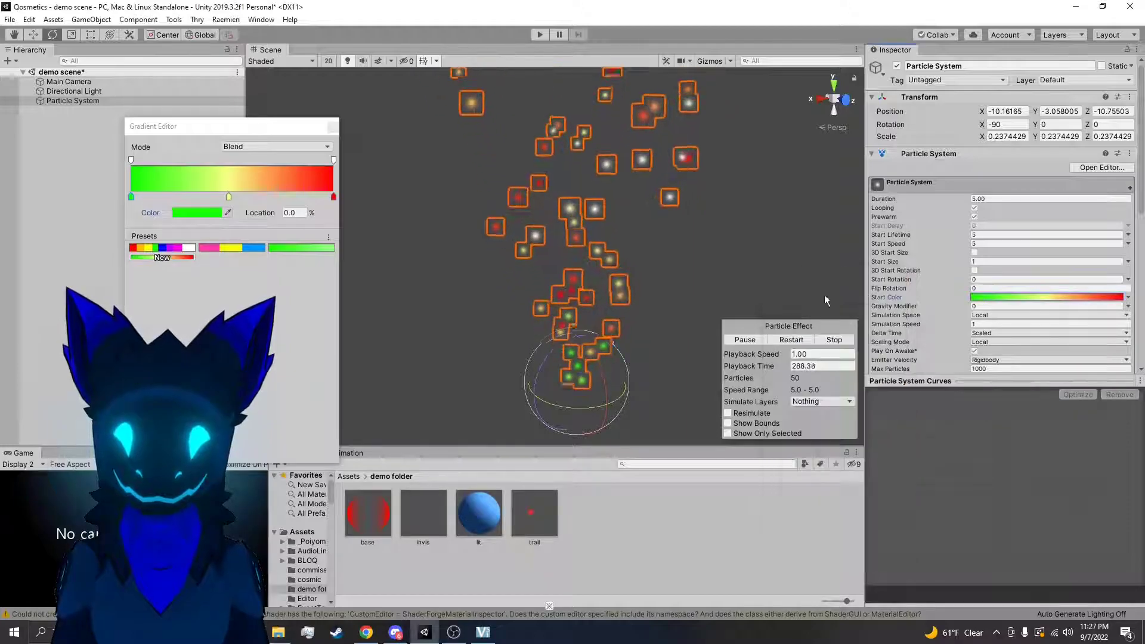
{"action": "key", "text": "w"}
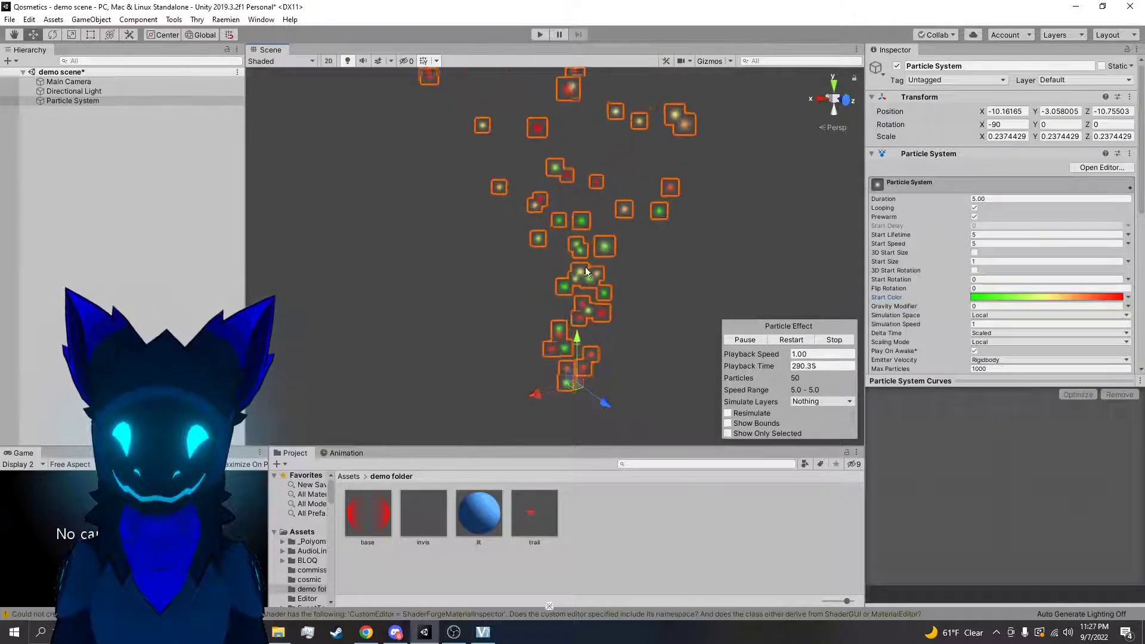
Switch the Start Color gradient to Fixed mode, with the green band ending at 36.8% and the yellow band at 60%
{"action": "left_click", "coordinate": [1104, 298]}
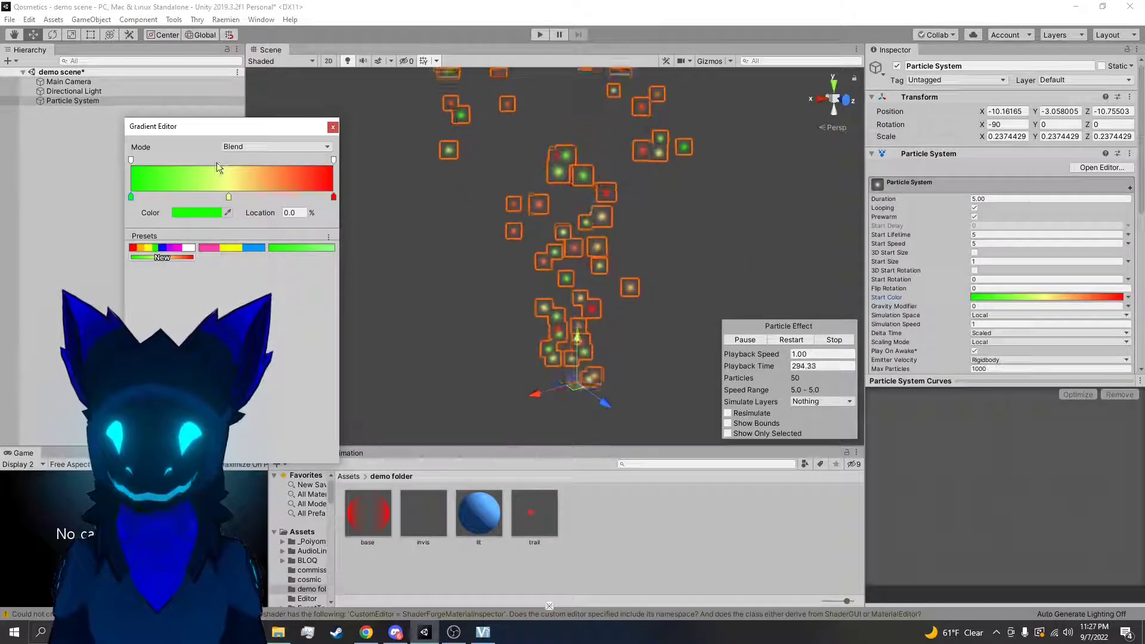
{"action": "left_click", "coordinate": [247, 147]}
{"action": "left_click", "coordinate": [248, 177]}
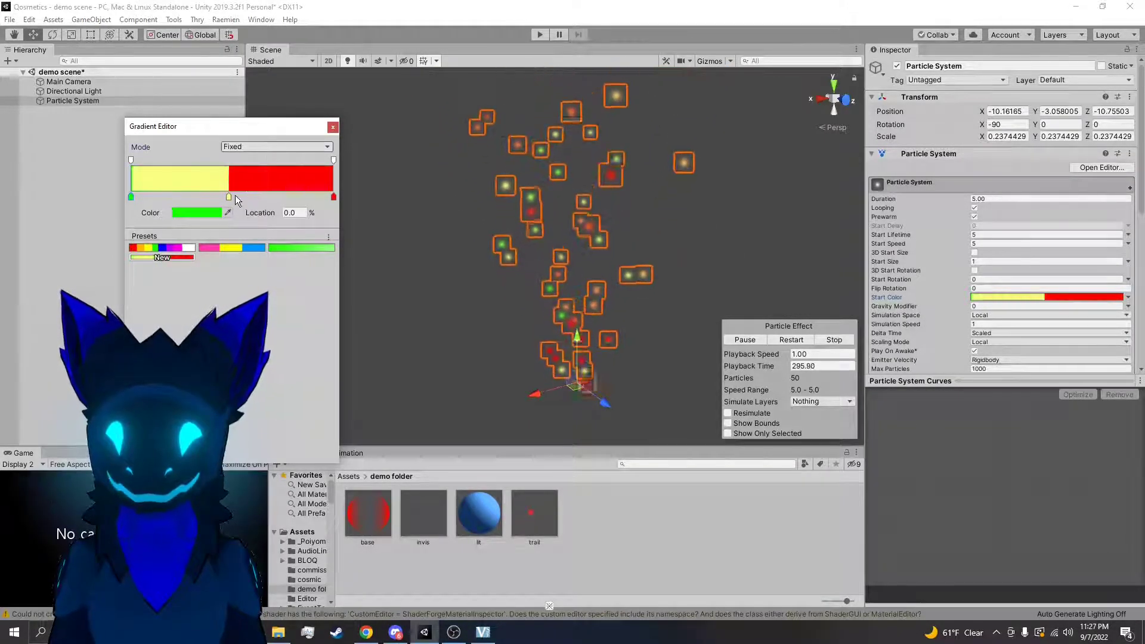
{"action": "left_click_drag", "start_coordinate": [229, 196], "coordinate": [252, 197]}
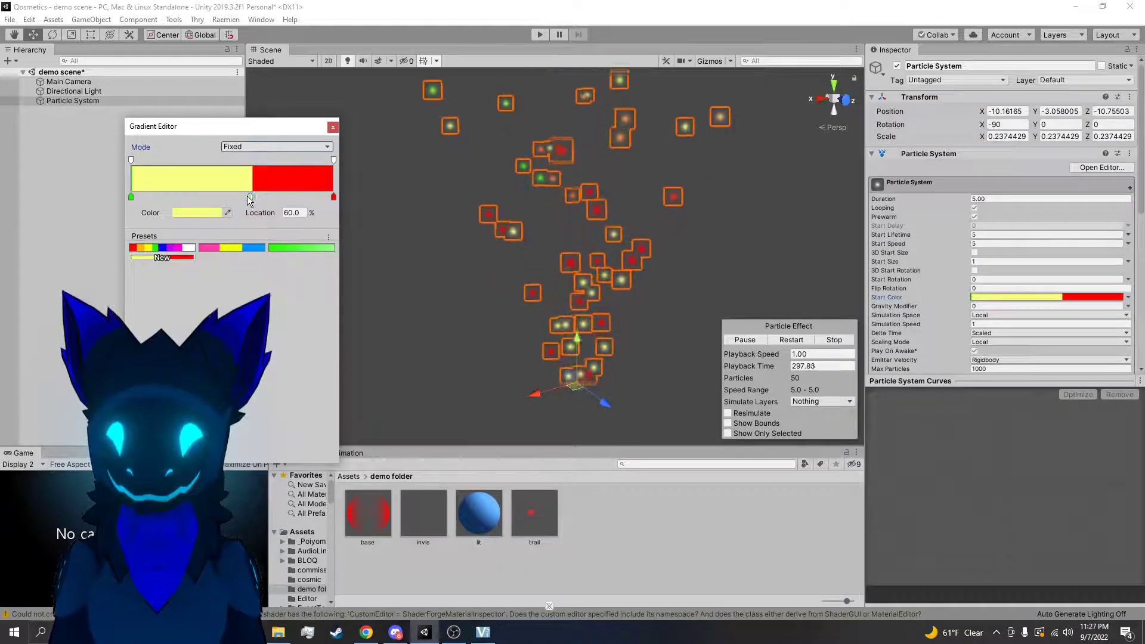
{"action": "left_click", "coordinate": [220, 197]}
{"action": "left_click_drag", "start_coordinate": [131, 198], "coordinate": [206, 198]}
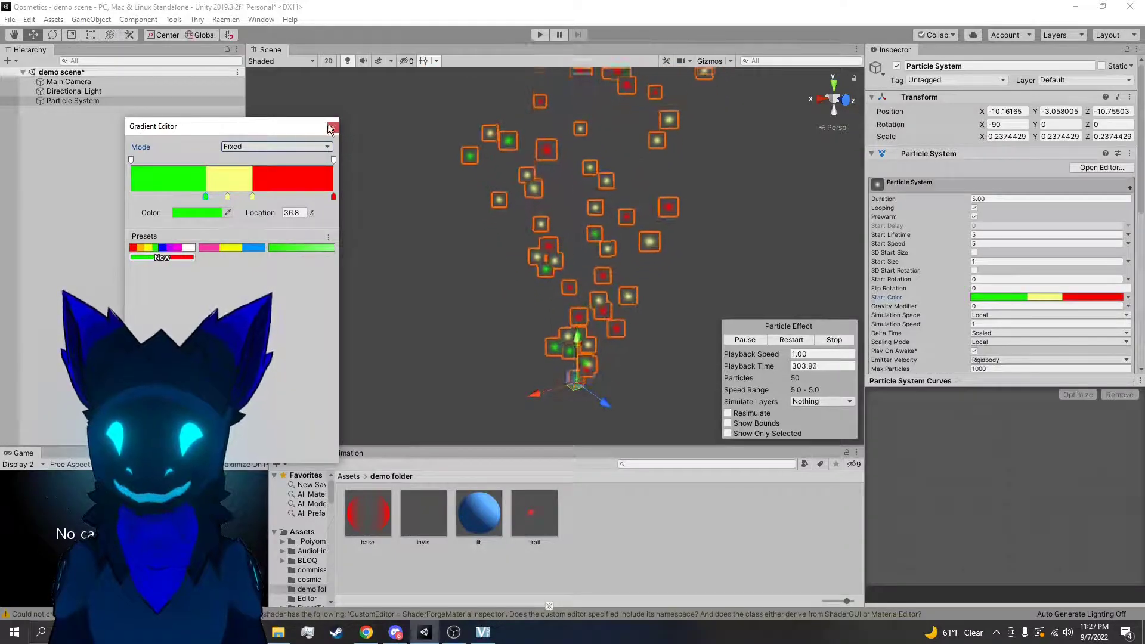
{"action": "left_click", "coordinate": [333, 126]}
Deselect and reselect the particle system, and set its Start Color mode back to a single Color
{"action": "left_click", "coordinate": [477, 306]}
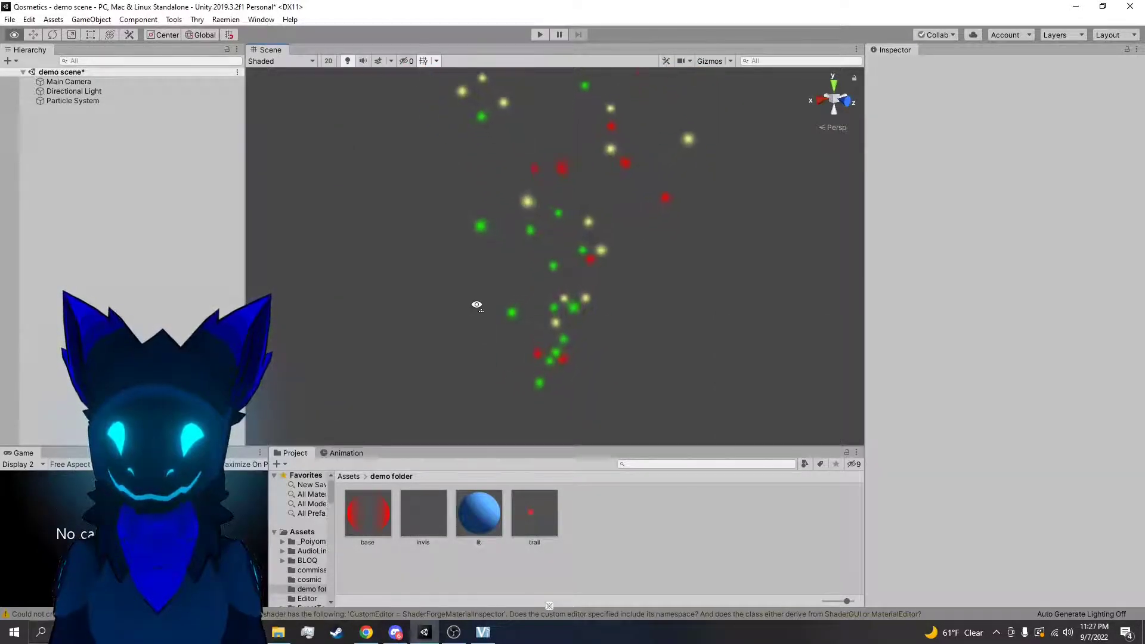
{"action": "left_click", "coordinate": [564, 307]}
{"action": "left_click", "coordinate": [1129, 298]}
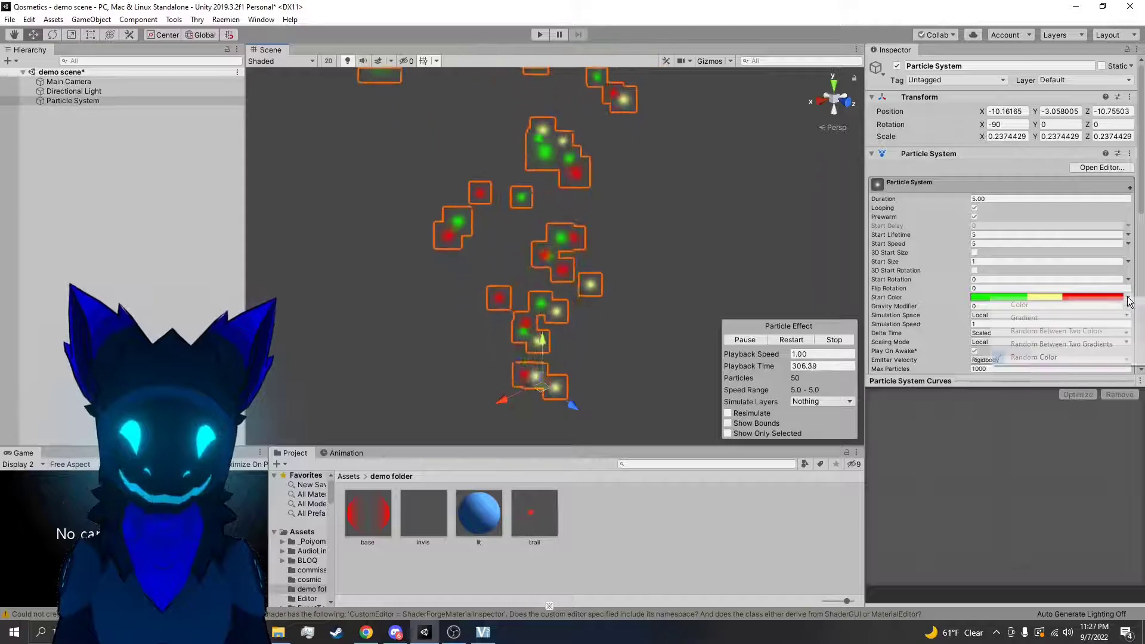
{"action": "left_click", "coordinate": [1074, 306]}
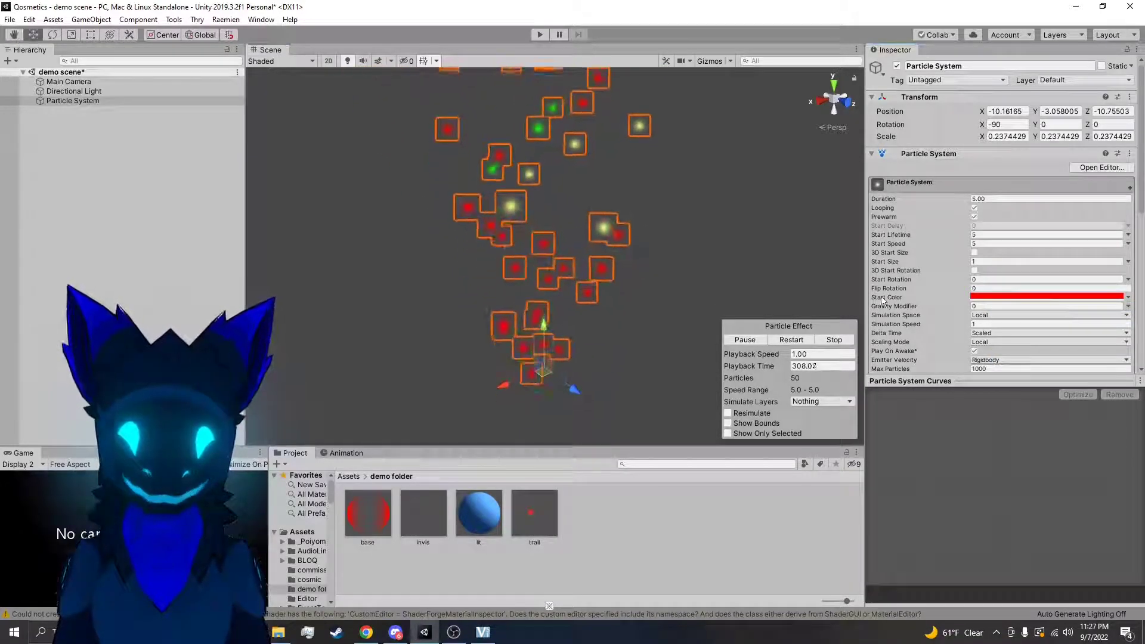
Set the particle system's Start Color to white (FFFFFF) and close the color picker
{"action": "left_click", "coordinate": [982, 297]}
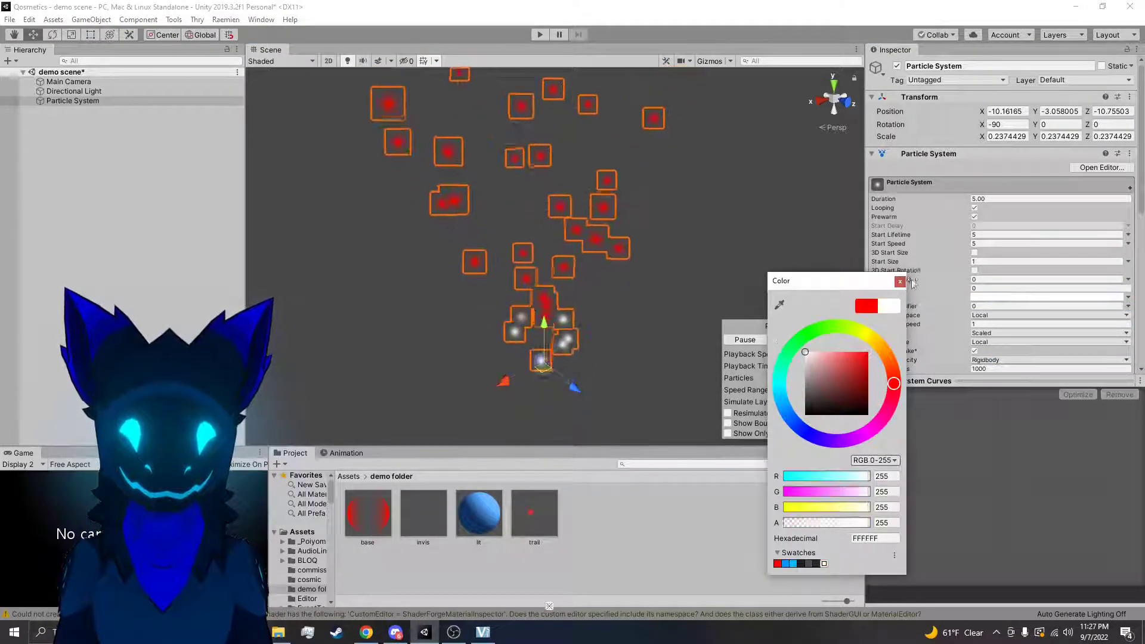
{"action": "left_click", "coordinate": [900, 281]}
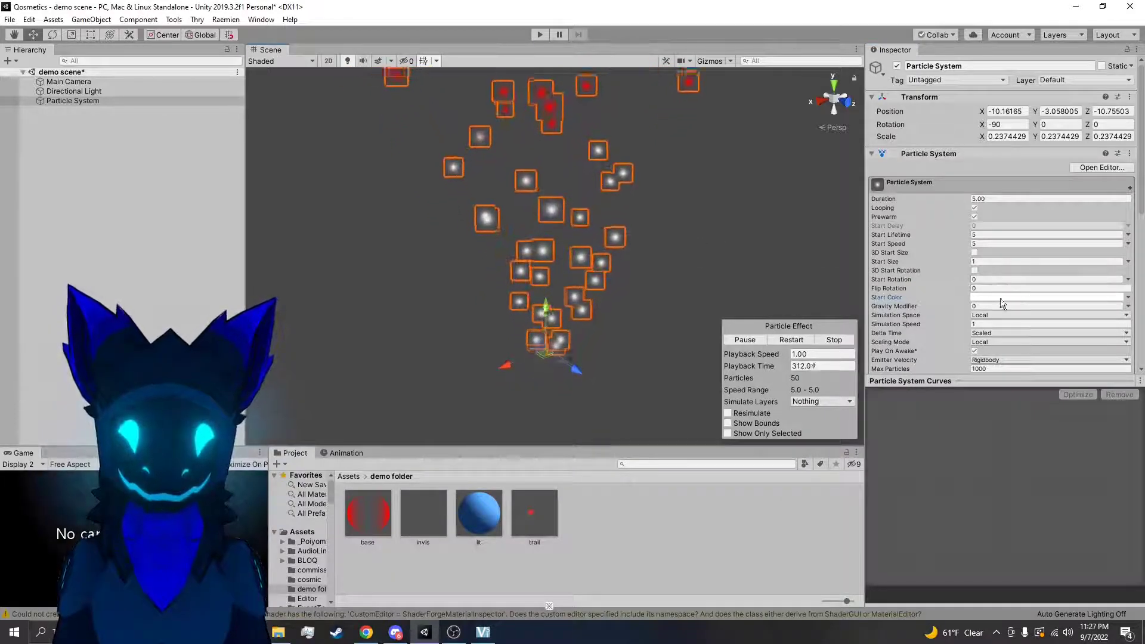
{"action": "right_click_drag", "start_coordinate": [800, 259], "coordinate": [785, 267]}
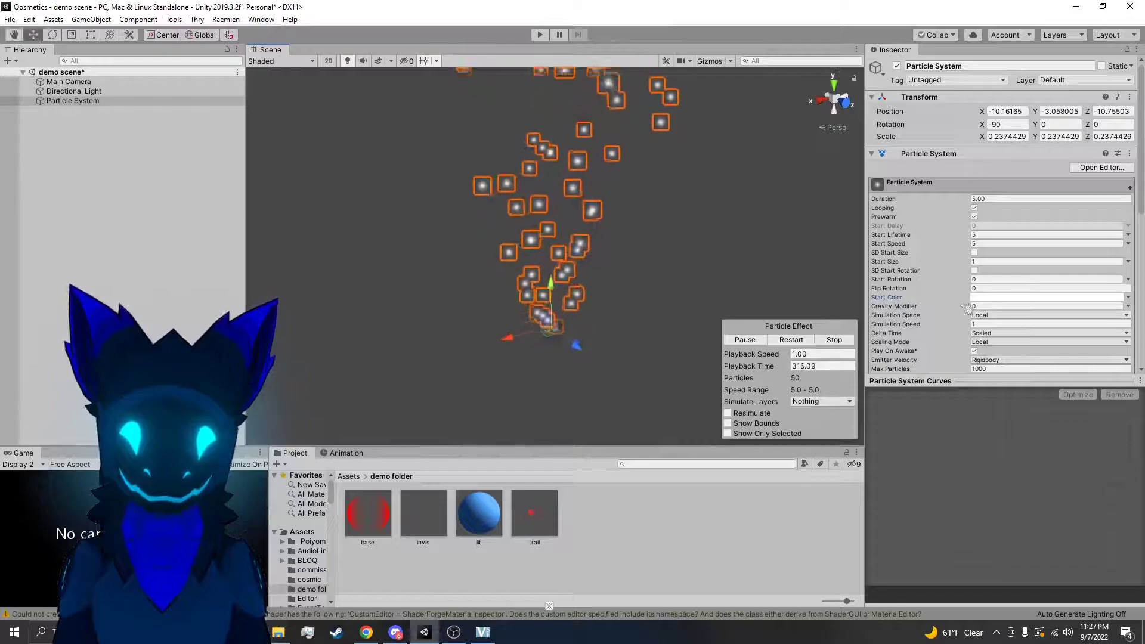
{"action": "right_click_drag", "start_coordinate": [724, 294], "coordinate": [779, 284]}
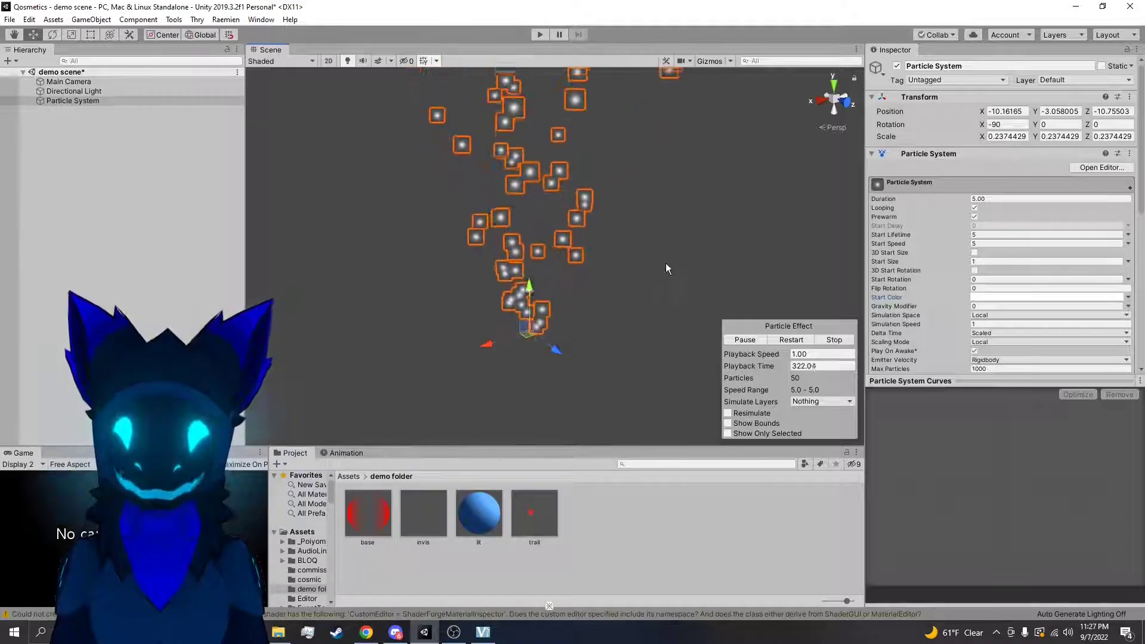
Set the Gravity Modifier to 0.15, try moving the system along the X axis, and deselect it to view the particles
{"action": "left_click_drag", "start_coordinate": [968, 312], "coordinate": [969, 310]}
{"action": "right_click_drag", "start_coordinate": [779, 267], "coordinate": [579, 297]}
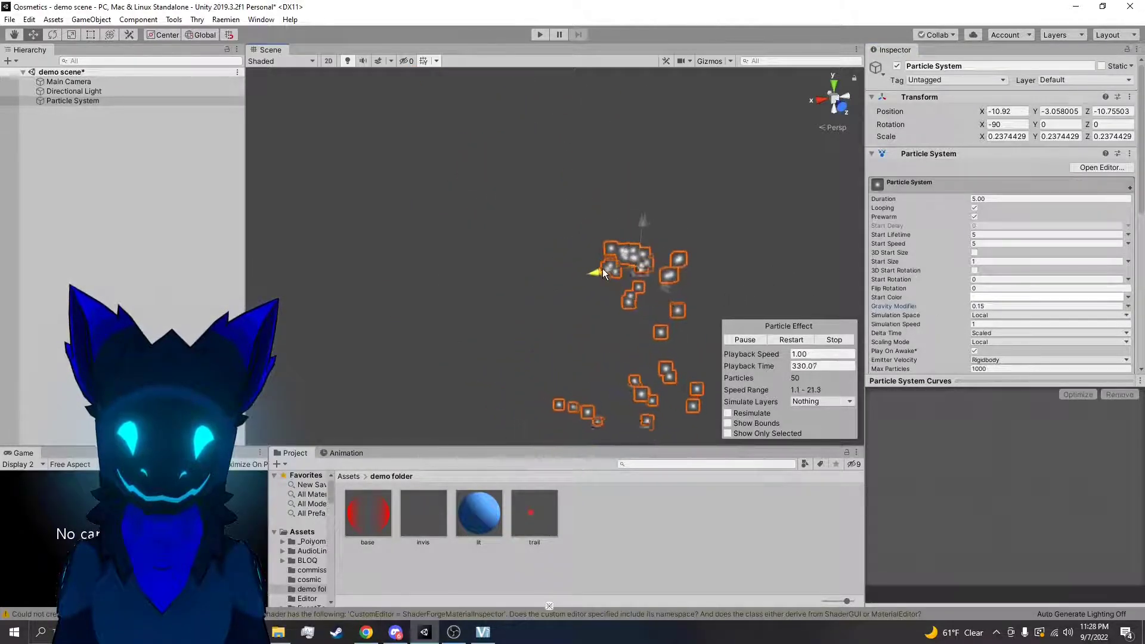
{"action": "mouse_move", "coordinate": [618, 282]}
{"action": "right_mouse_down"}
{"action": "mouse_move", "coordinate": [659, 328]}
{"action": "mouse_move", "coordinate": [668, 320]}
{"action": "mouse_move", "coordinate": [670, 272]}
{"action": "mouse_move", "coordinate": [618, 290]}
{"action": "right_mouse_up"}
{"action": "key", "text": "w"}
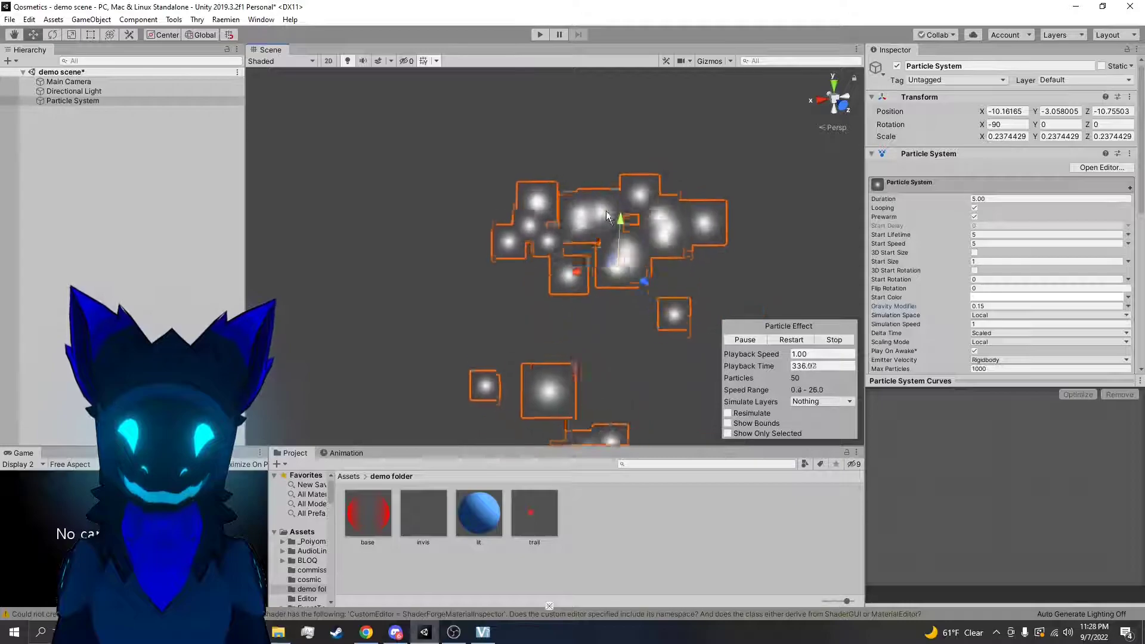
{"action": "left_click", "coordinate": [506, 302]}
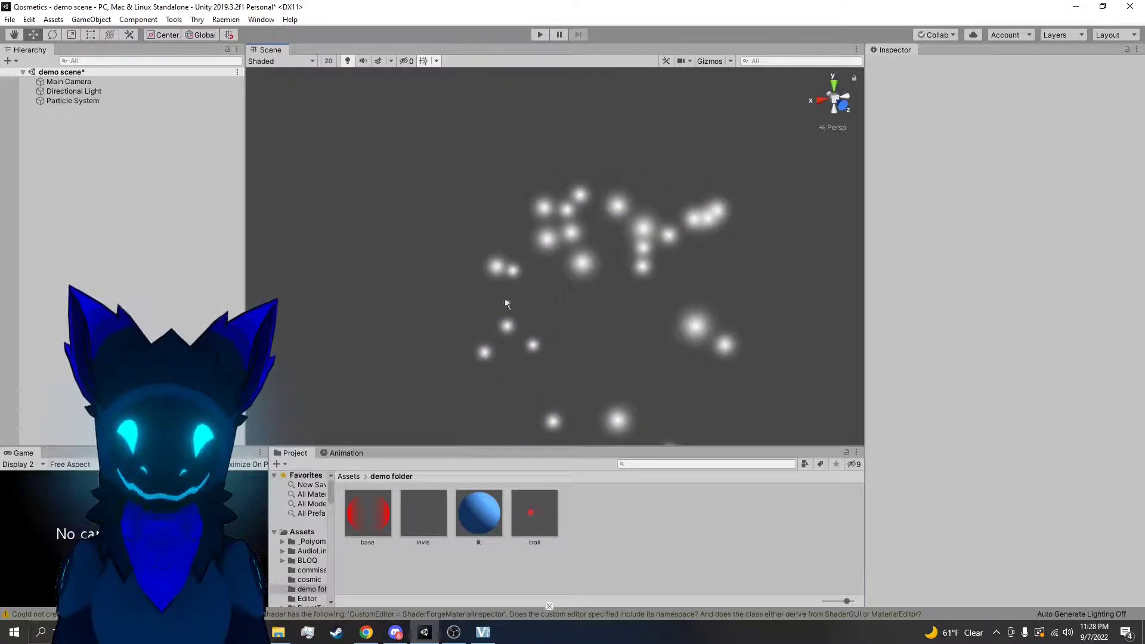
Reselect the particle system and set its Gravity Modifier to 1, then reduce it to 0.18
{"action": "left_click", "coordinate": [586, 209]}
{"action": "left_click", "coordinate": [960, 306]}
{"action": "type", "text": "1"}
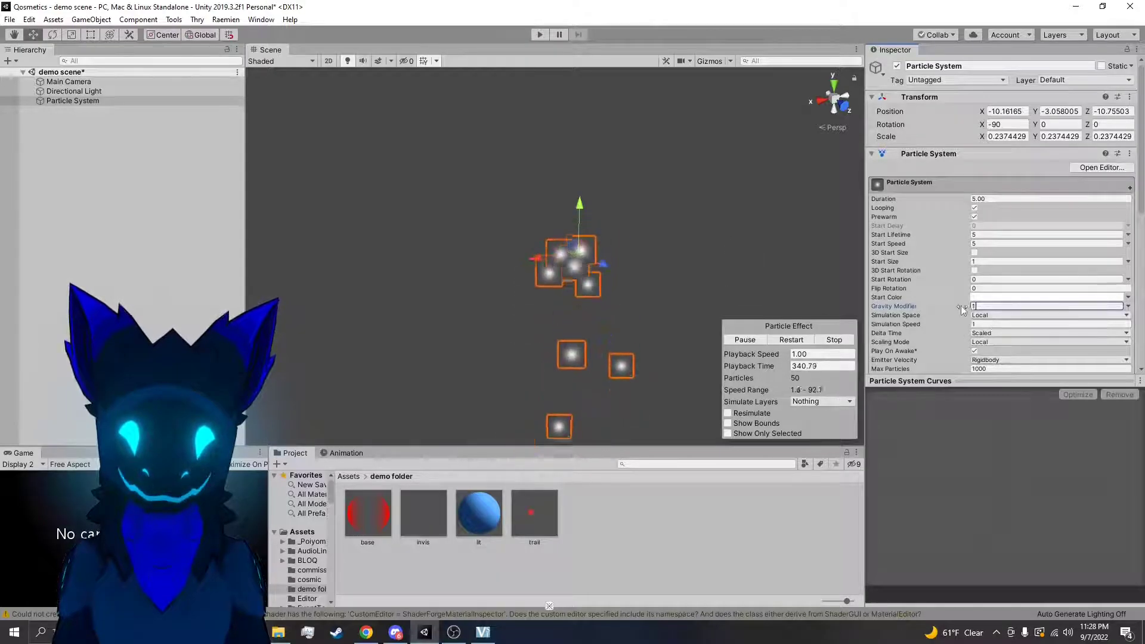
{"action": "left_click_drag", "start_coordinate": [943, 310], "coordinate": [946, 311]}
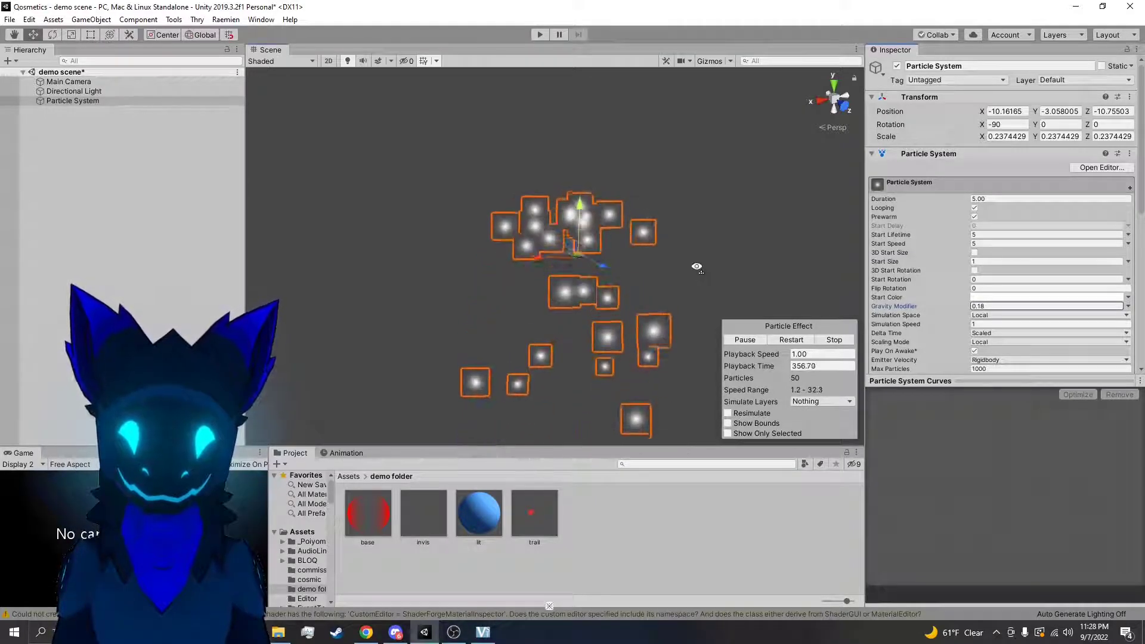
{"action": "right_click_drag", "start_coordinate": [697, 266], "coordinate": [700, 246]}
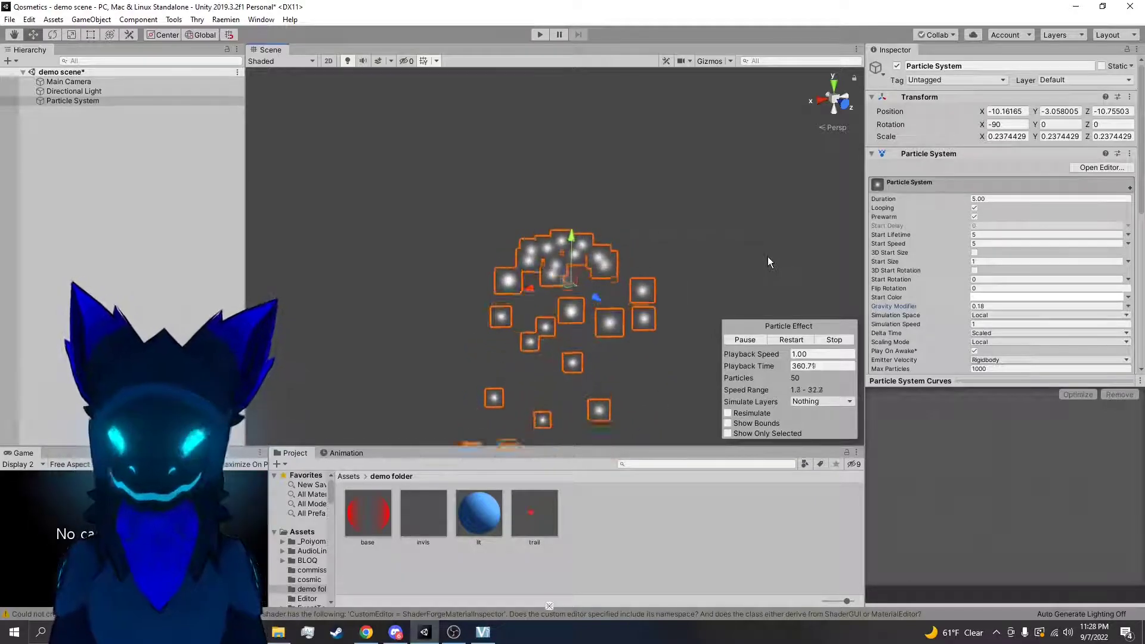
Lower the Gravity Modifier to the negative value -0.09 and look at the particles from another angle
{"action": "left_click_drag", "start_coordinate": [966, 309], "coordinate": [961, 309]}
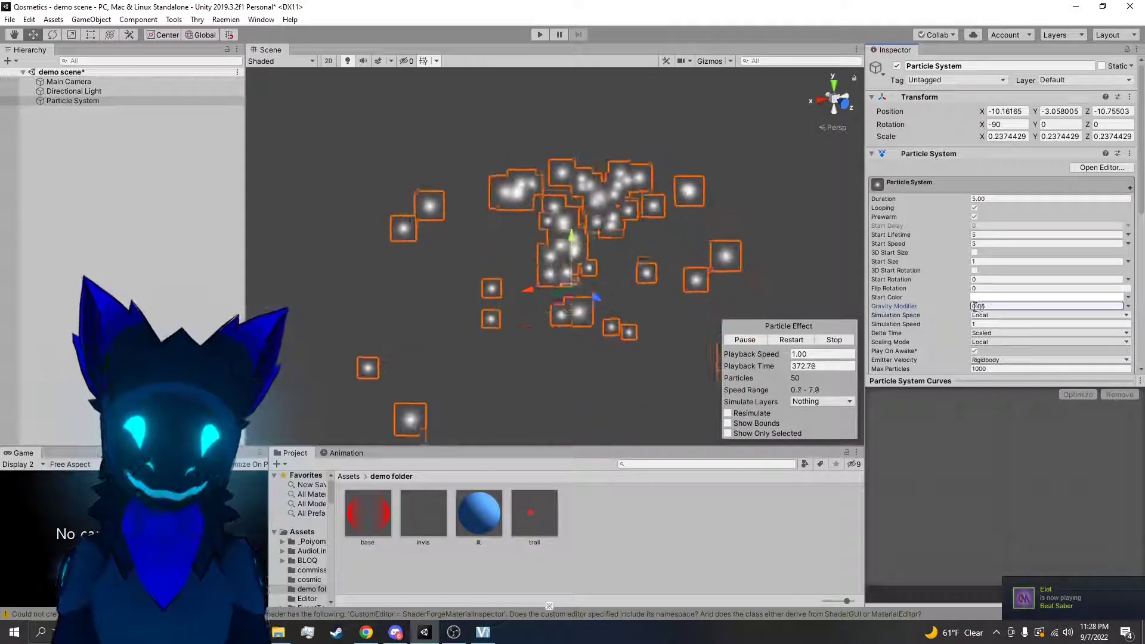
{"action": "left_click_drag", "start_coordinate": [966, 310], "coordinate": [958, 307]}
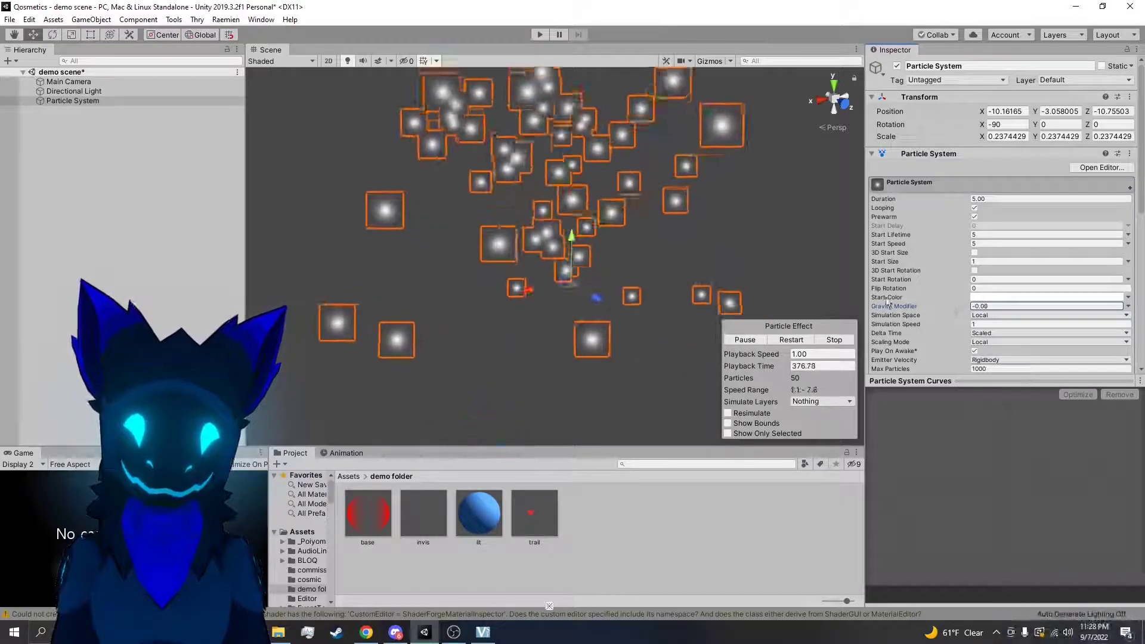
{"action": "right_click_drag", "start_coordinate": [711, 224], "coordinate": [702, 148]}
Set the Gravity Modifier to 0, then try moving the particle system along the X axis and undo the move
{"action": "left_click", "coordinate": [1007, 306]}
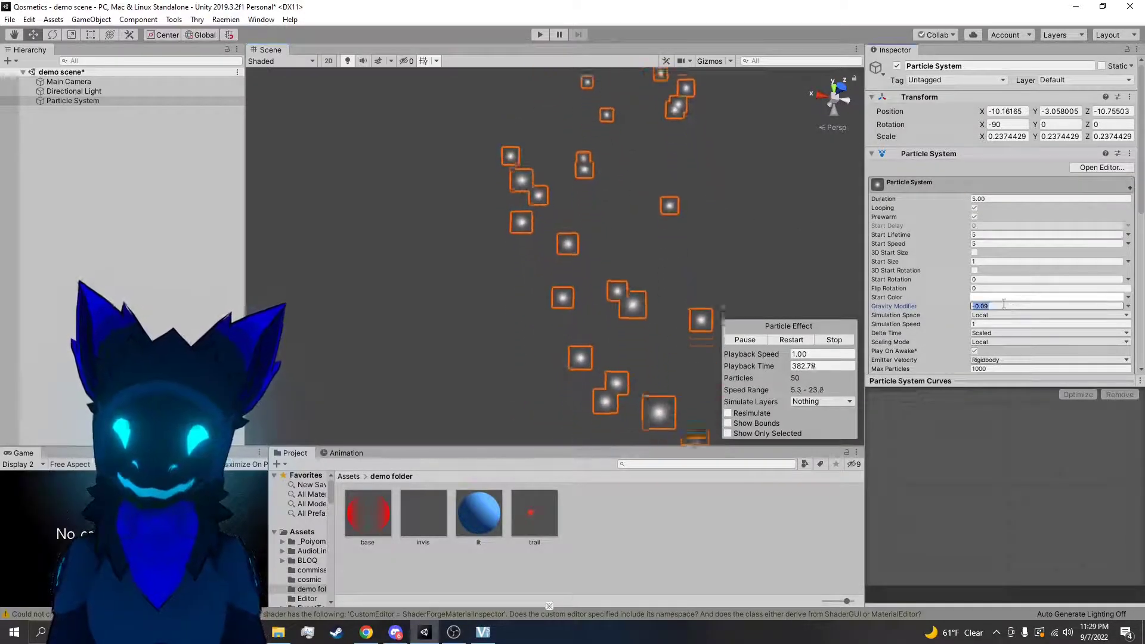
{"action": "type", "text": "0"}
{"action": "right_click_drag", "start_coordinate": [751, 252], "coordinate": [752, 317]}
{"action": "right_click_drag", "start_coordinate": [845, 324], "coordinate": [733, 279]}
{"action": "key", "text": "w"}
{"action": "right_click_drag", "start_coordinate": [575, 299], "coordinate": [526, 311]}
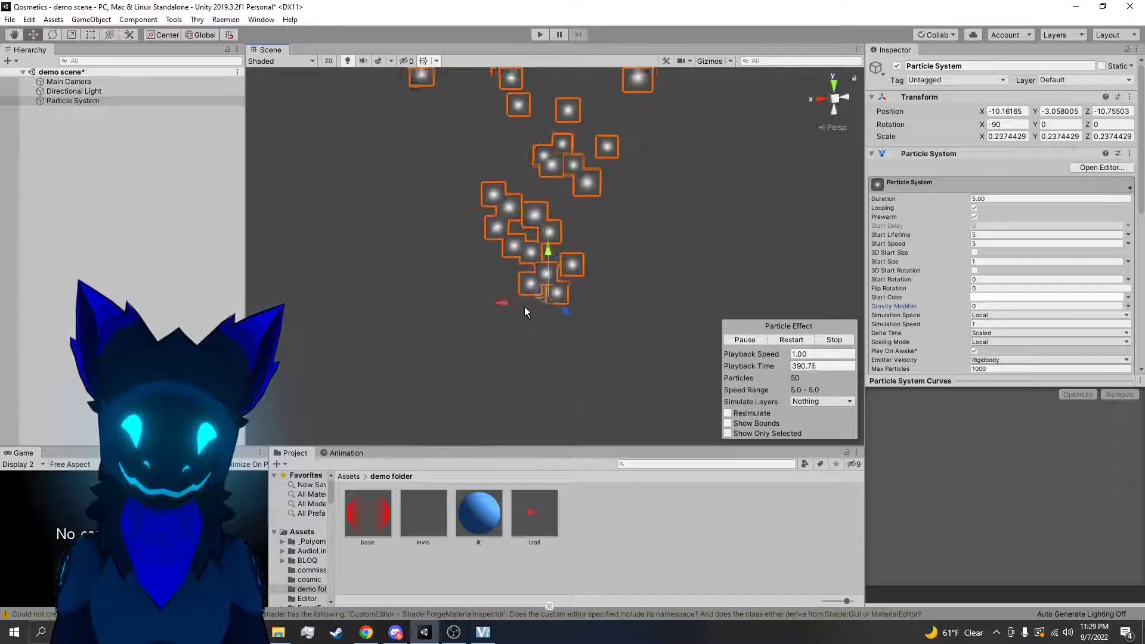
{"action": "left_click_drag", "start_coordinate": [504, 303], "coordinate": [533, 305]}
{"action": "key", "text": "ctrl+z"}
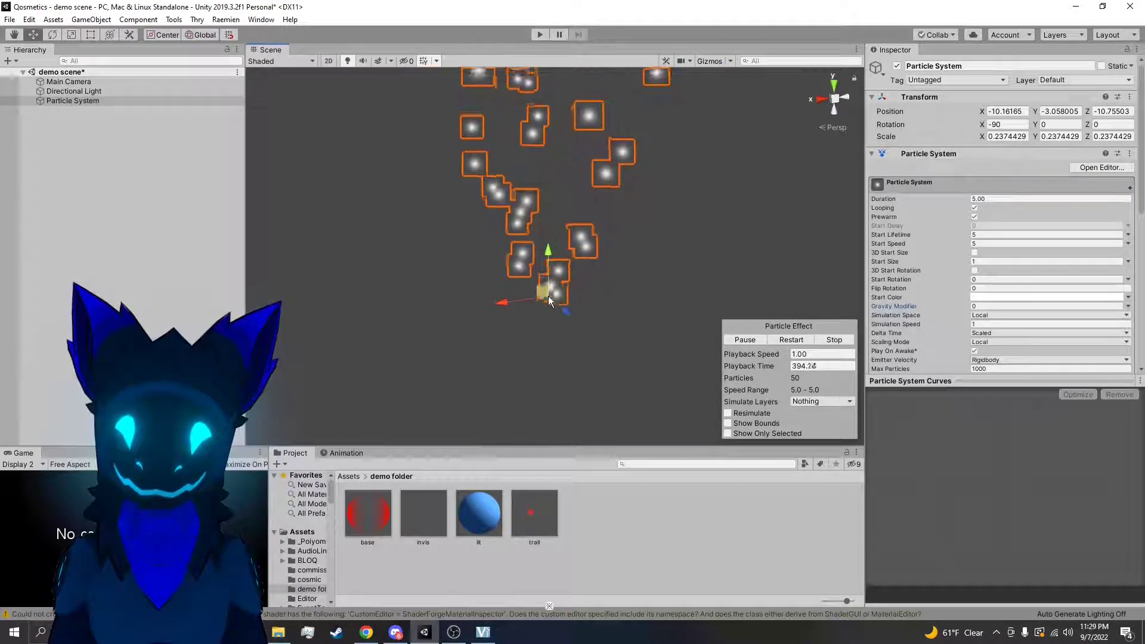
Add a 3D cube to the scene and set its position to 0, 0, 0
{"action": "right_click", "coordinate": [79, 153]}
{"action": "mouse_move", "coordinate": [130, 292]}
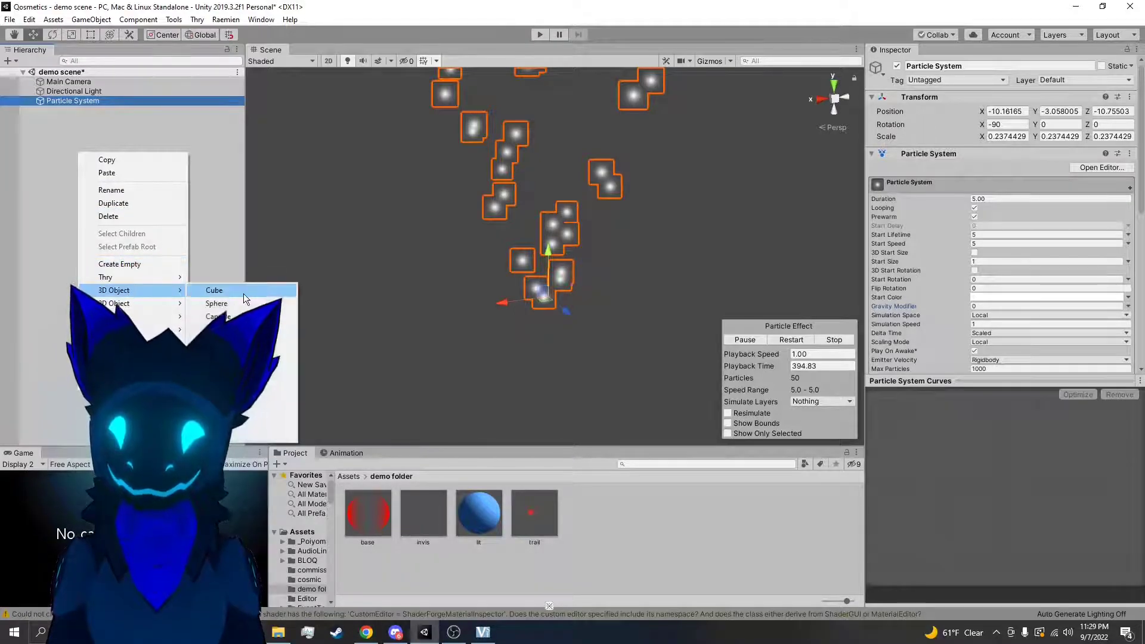
{"action": "left_click", "coordinate": [209, 291]}
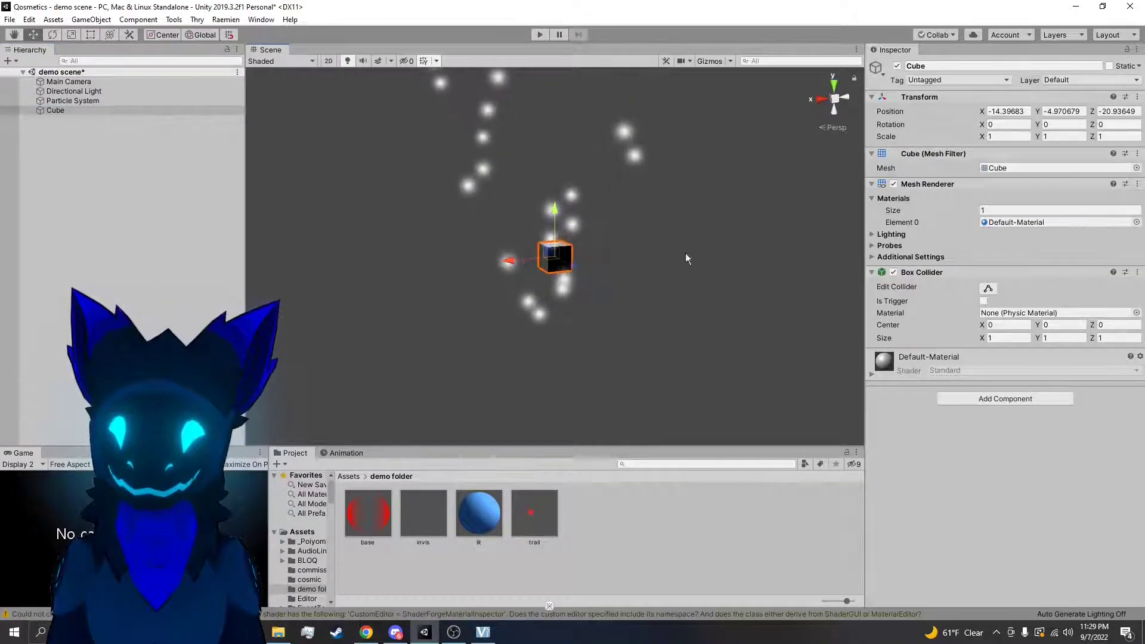
{"action": "type", "text": "0"}
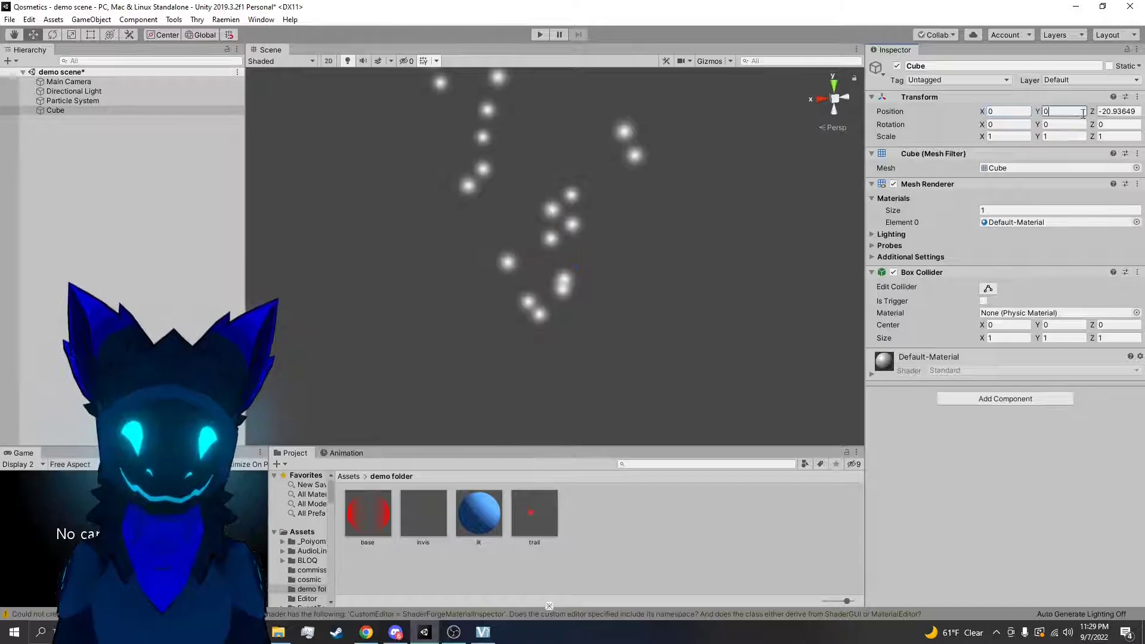
Set the particle system's position to 0, 0, 0
{"action": "left_click", "coordinate": [91, 101]}
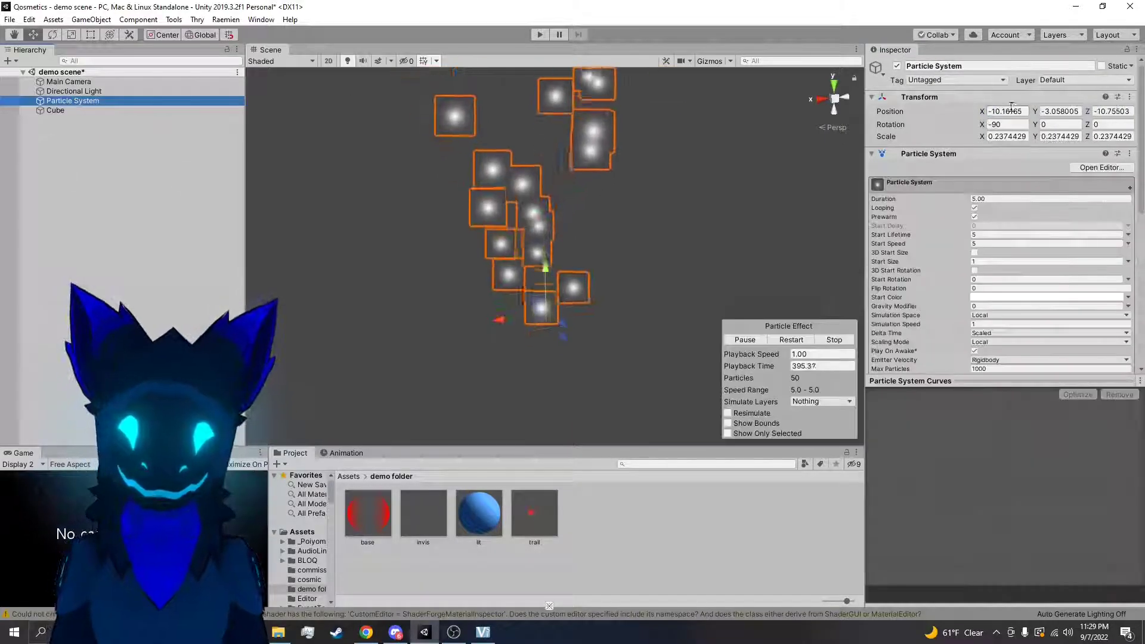
{"action": "left_click", "coordinate": [1014, 111]}
{"action": "type", "text": "0"}
Frame the cube in the scene view and scale it uniformly to about 0.336
{"action": "double_click", "coordinate": [74, 111]}
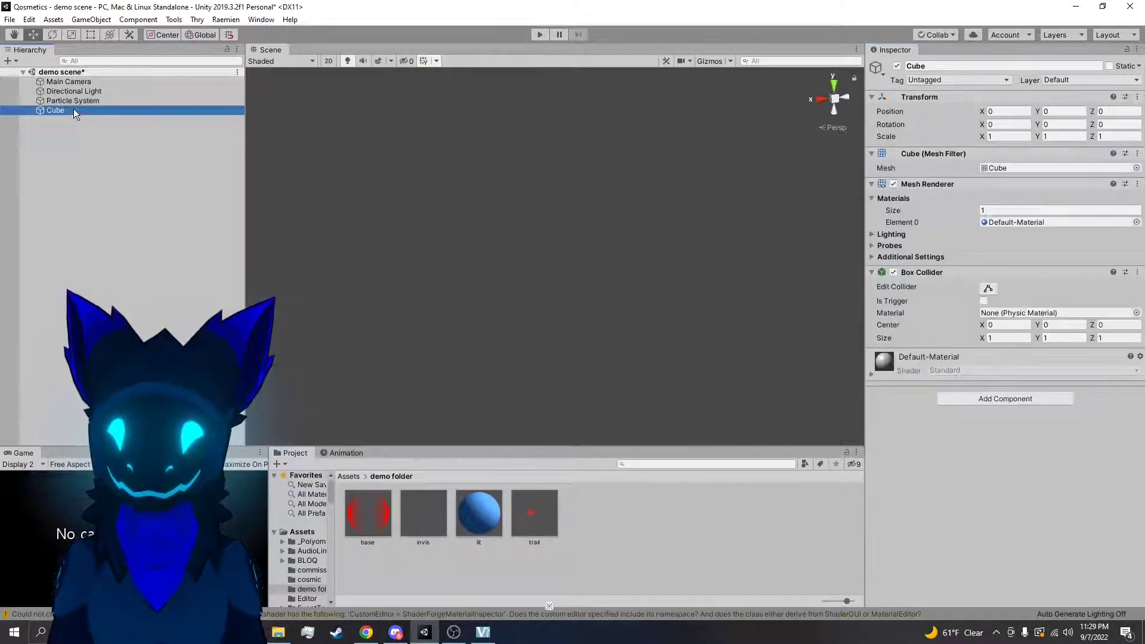
{"action": "right_click_drag", "start_coordinate": [668, 289], "coordinate": [710, 324]}
{"action": "key", "text": "s"}
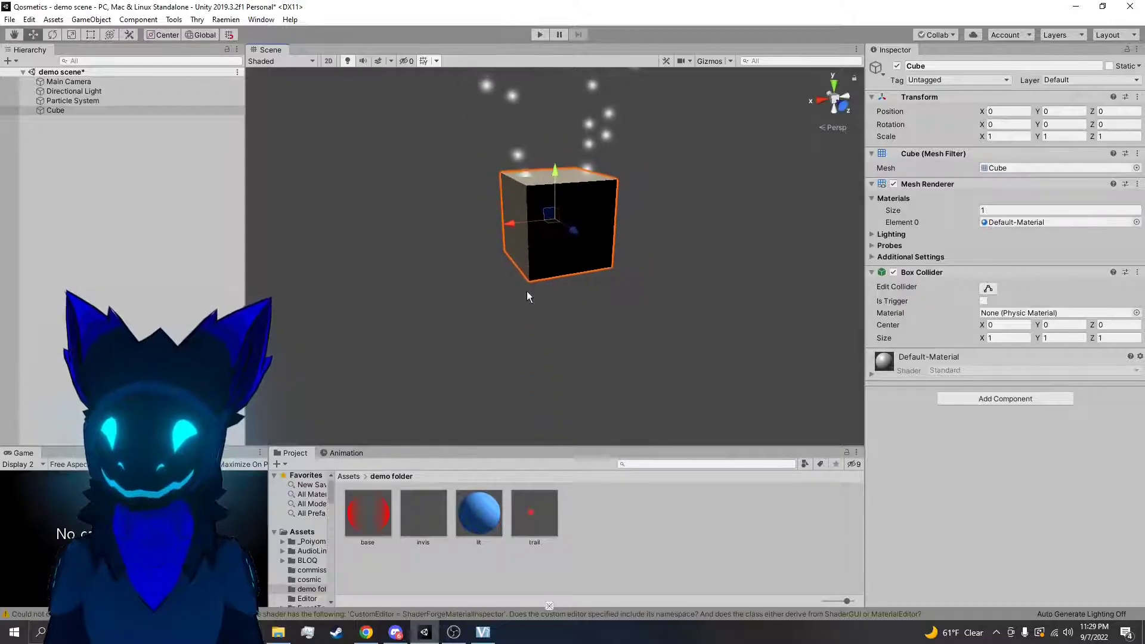
{"action": "key", "text": "r"}
{"action": "left_click_drag", "start_coordinate": [556, 221], "coordinate": [520, 233]}
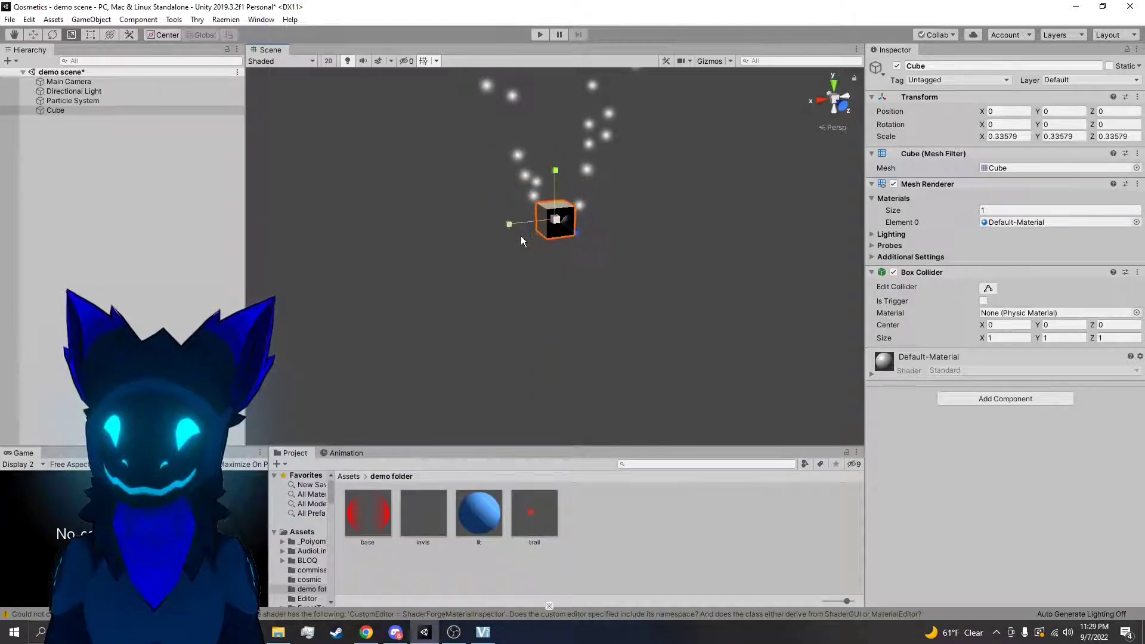
Make the particle system a child of the cube and select the cube
{"action": "left_click", "coordinate": [59, 124]}
{"action": "left_click", "coordinate": [60, 110]}
{"action": "left_click", "coordinate": [70, 101]}
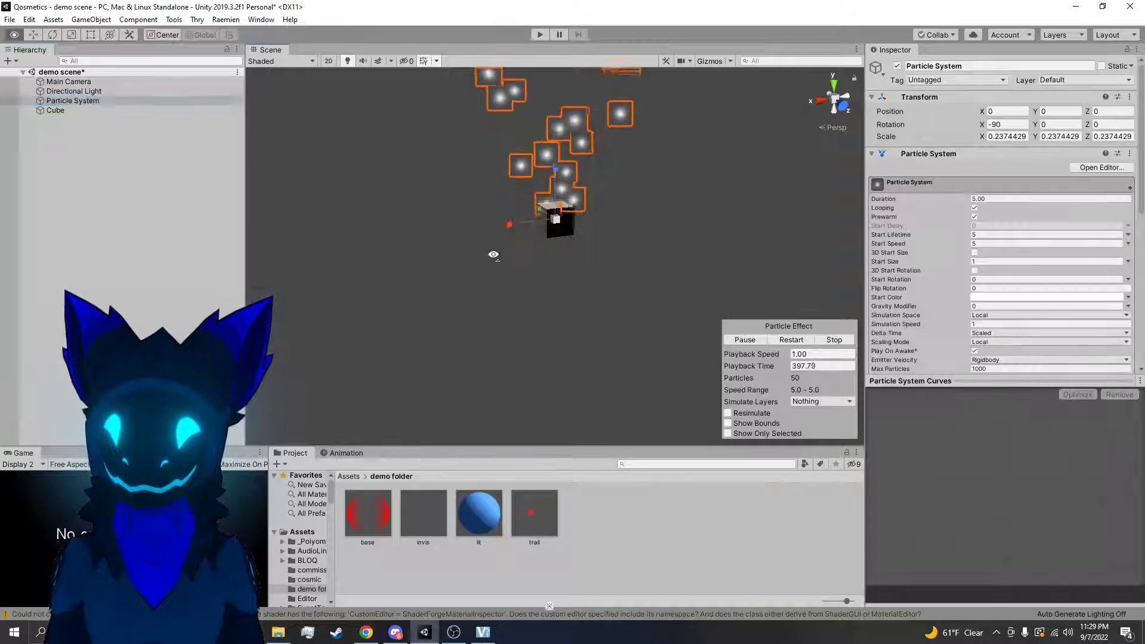
{"action": "left_click_drag", "start_coordinate": [78, 102], "coordinate": [75, 110]}
{"action": "left_click", "coordinate": [82, 126]}
{"action": "left_click", "coordinate": [94, 102]}
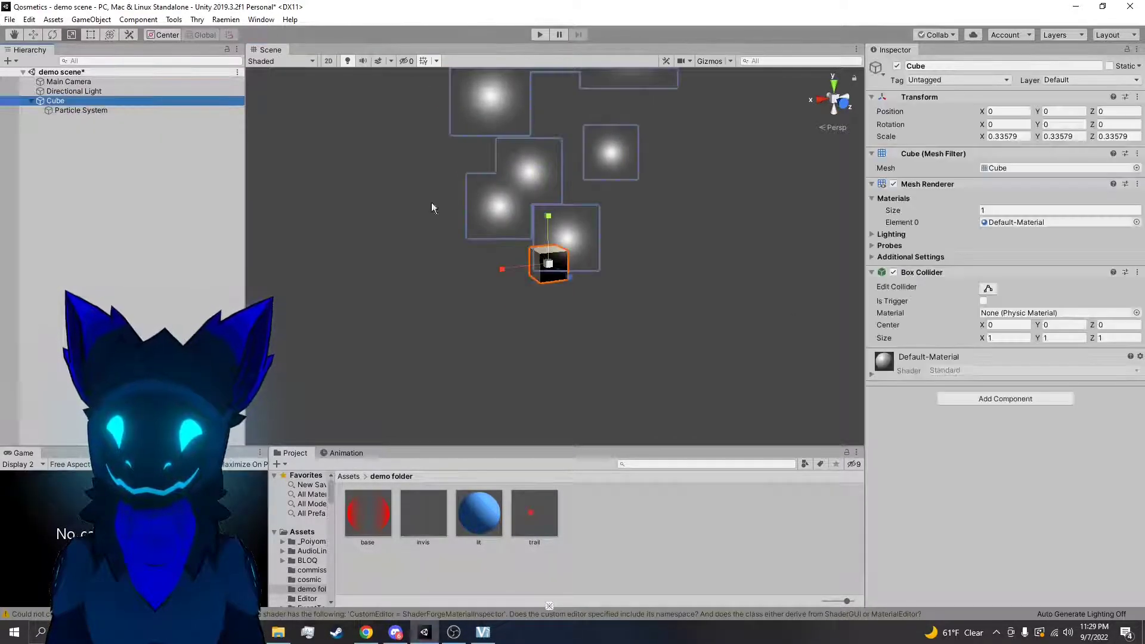
Move the cube with its child particle system to X 0.183, then try another move along X and undo it
{"action": "key", "text": "w"}
{"action": "left_click_drag", "start_coordinate": [510, 269], "coordinate": [474, 277]}
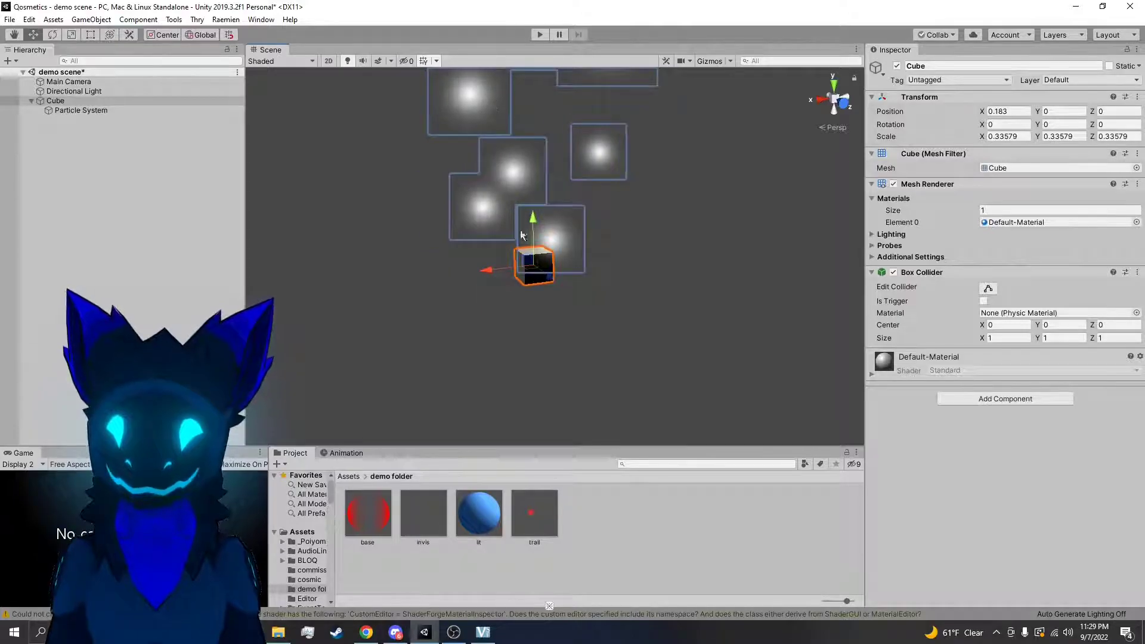
{"action": "left_click", "coordinate": [88, 115]}
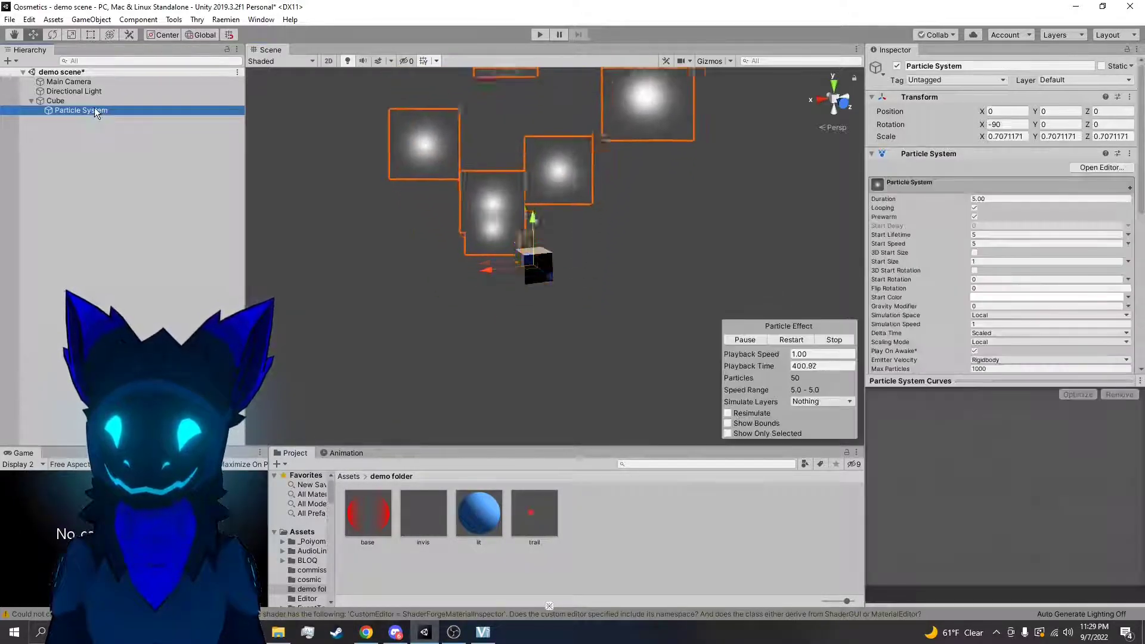
{"action": "left_click", "coordinate": [57, 101]}
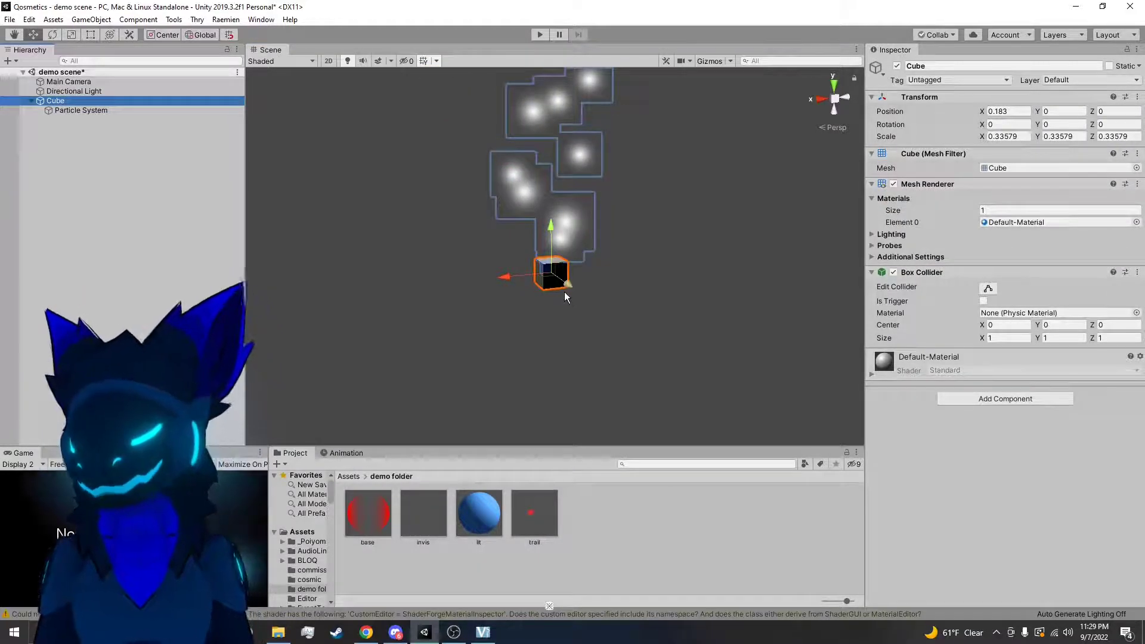
{"action": "left_click_drag", "start_coordinate": [518, 271], "coordinate": [555, 314]}
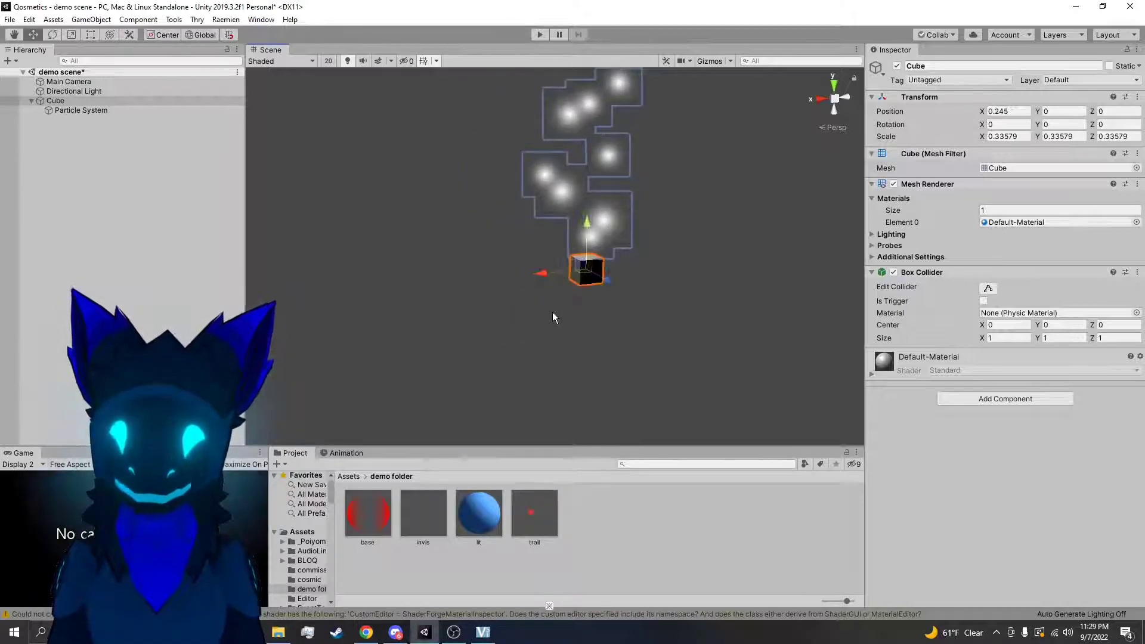
{"action": "key", "text": "ctrl+z"}
Take the particle system out of the cube's hierarchy and delete the cube
{"action": "left_click", "coordinate": [69, 110]}
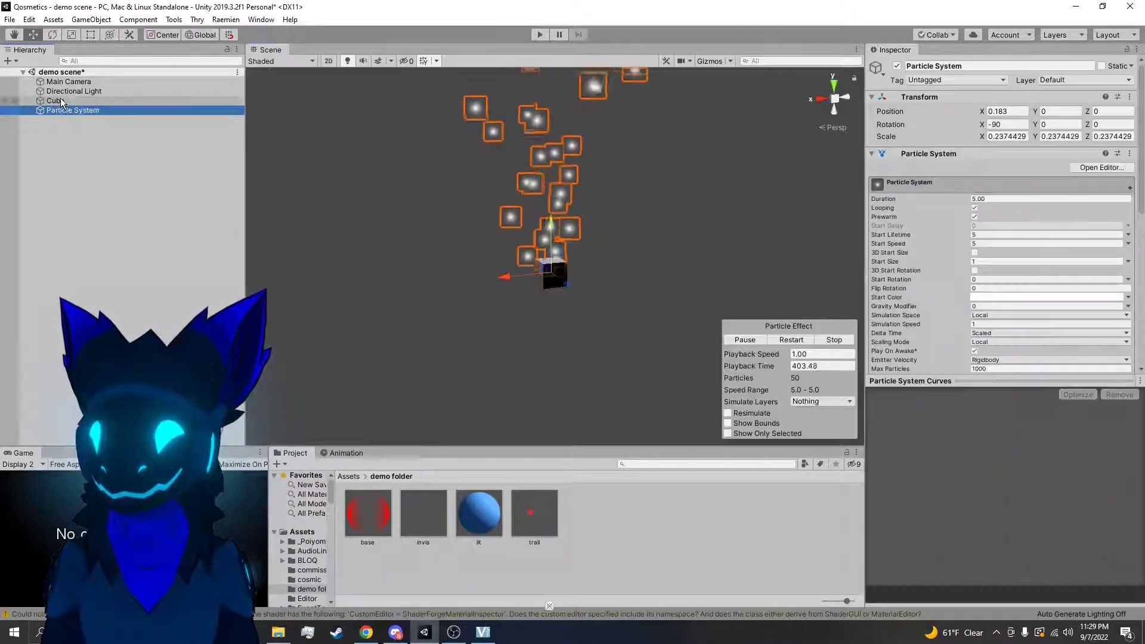
{"action": "right_click", "coordinate": [61, 102]}
{"action": "left_click", "coordinate": [89, 158]}
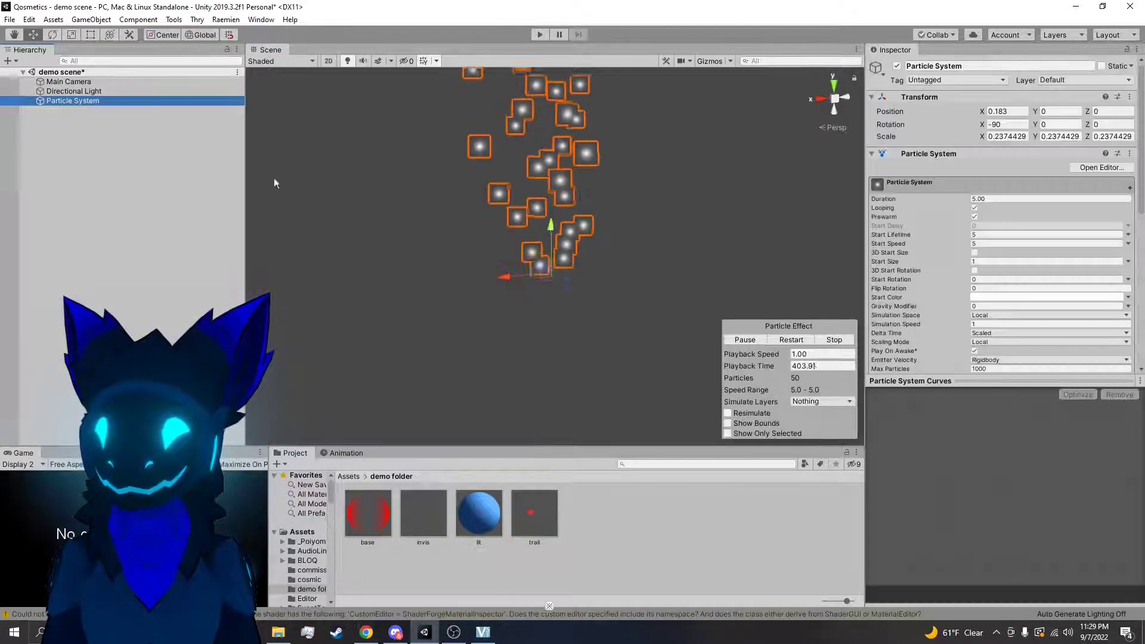
Set the Simulation Space to World and move the particle system along the X axis to test the trailing particles
{"action": "left_click", "coordinate": [993, 315]}
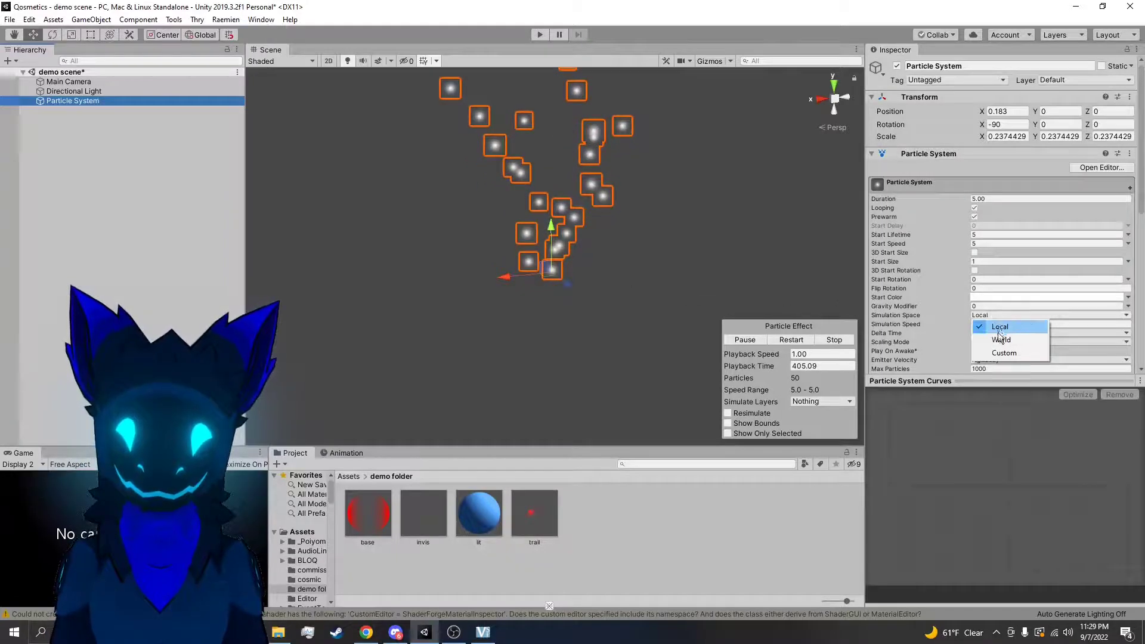
{"action": "left_click", "coordinate": [1001, 339]}
{"action": "right_click_drag", "start_coordinate": [663, 248], "coordinate": [643, 235]}
{"action": "left_click_drag", "start_coordinate": [484, 315], "coordinate": [537, 343]}
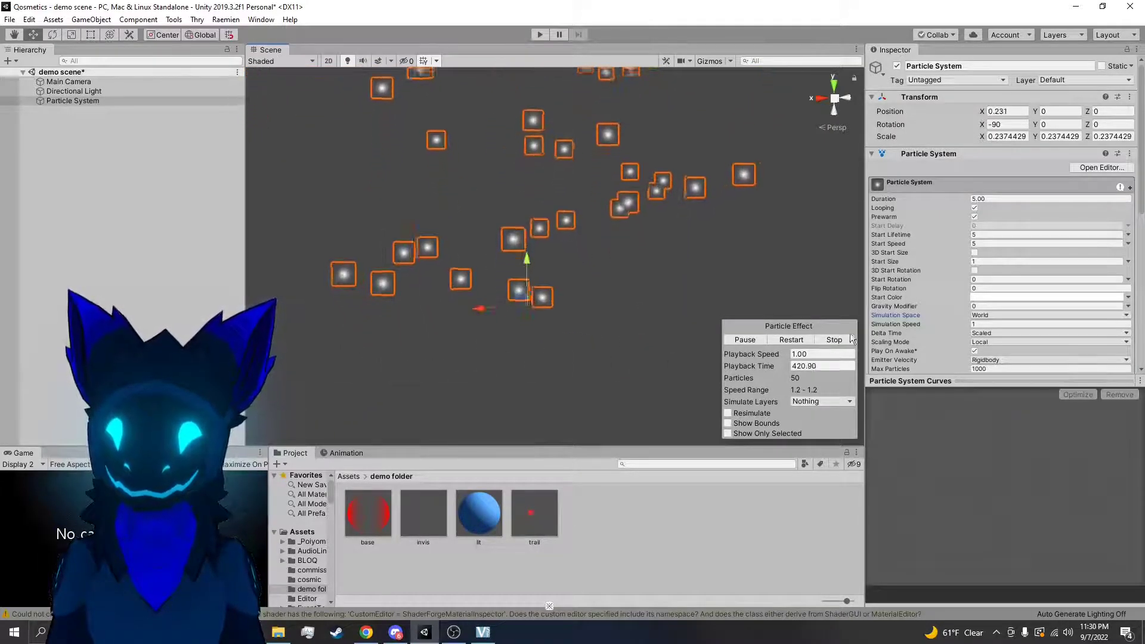
Switch the Simulation Space back to Local and move the particle system along the X axis for comparison
{"action": "left_click", "coordinate": [1015, 315]}
{"action": "left_click", "coordinate": [983, 330]}
{"action": "left_click_drag", "start_coordinate": [485, 299], "coordinate": [528, 316]}
Set the Simulation Space to World again, move the particle system along X, and undo the move
{"action": "left_click", "coordinate": [1014, 315]}
{"action": "left_click", "coordinate": [993, 341]}
{"action": "left_click_drag", "start_coordinate": [484, 308], "coordinate": [479, 331]}
{"action": "key", "text": "ctrl+z"}
Set the Gravity Modifier to 0.1 and move the particle system to test gravity in World simulation space
{"action": "left_click", "coordinate": [983, 307]}
{"action": "key", "text": "BackSpace"}
{"action": "type", "text": "."}
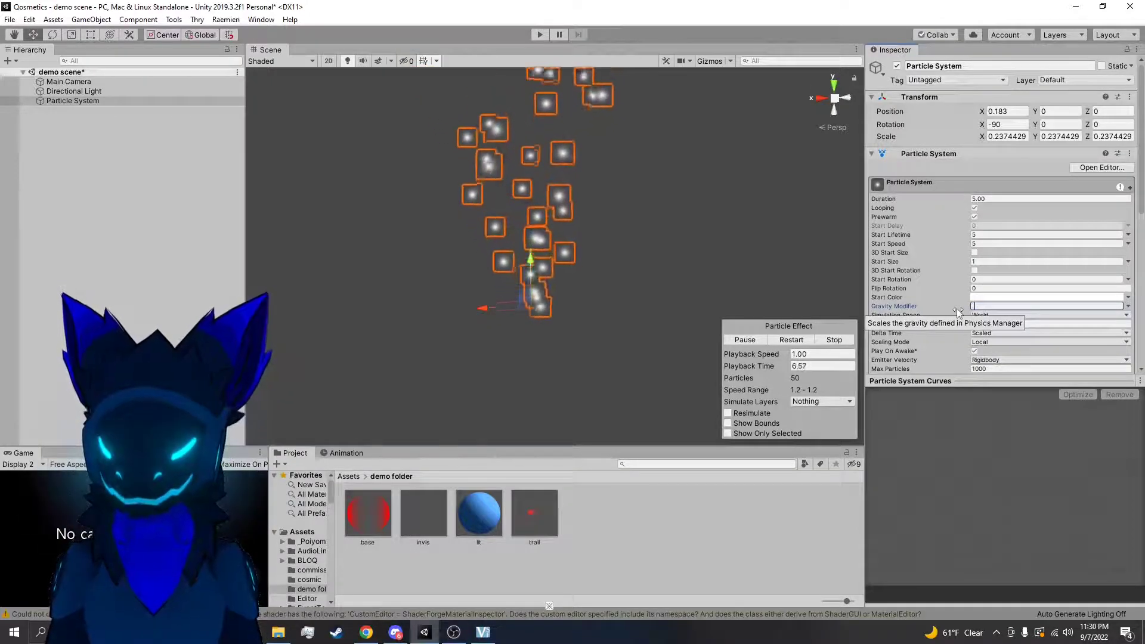
{"action": "type", "text": "1"}
{"action": "key", "text": "Return"}
{"action": "left_click_drag", "start_coordinate": [503, 310], "coordinate": [605, 361]}
Set the Gravity Modifier to 0 and change the Simulation Space to Local, then to Custom
{"action": "left_click", "coordinate": [999, 307]}
{"action": "type", "text": "0"}
{"action": "left_click", "coordinate": [998, 316]}
{"action": "left_click", "coordinate": [993, 326]}
{"action": "left_click", "coordinate": [988, 315]}
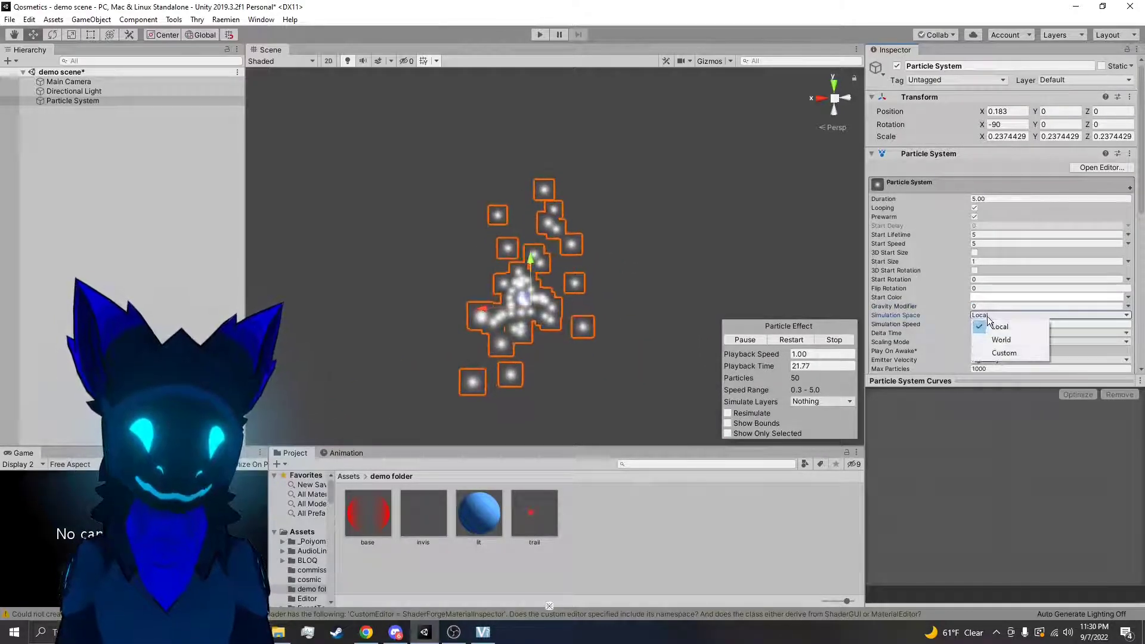
{"action": "left_click", "coordinate": [1003, 353]}
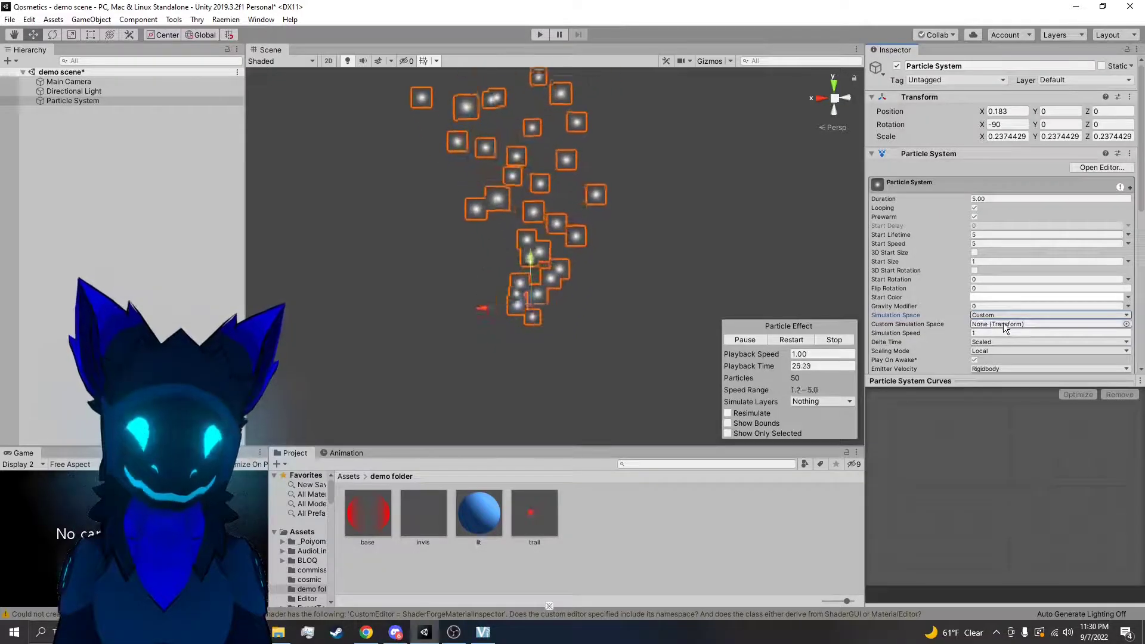
Switch the Simulation Space to Local, try Custom once more, and return it to Local
{"action": "left_click", "coordinate": [1019, 315]}
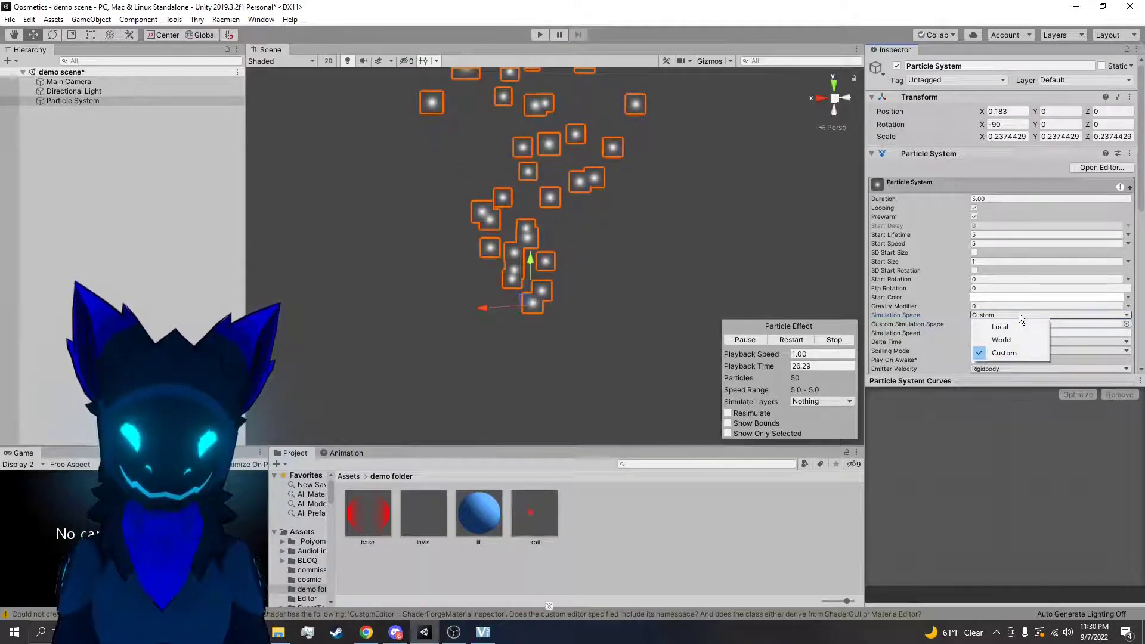
{"action": "left_click", "coordinate": [998, 328]}
{"action": "left_click", "coordinate": [1003, 315]}
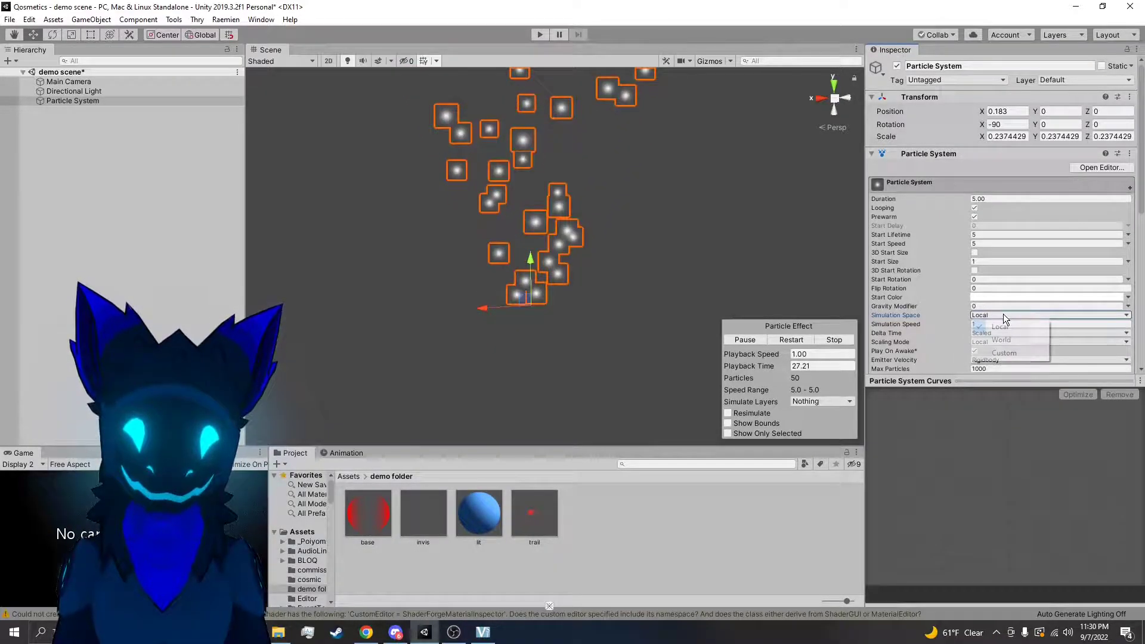
{"action": "left_click", "coordinate": [1002, 355]}
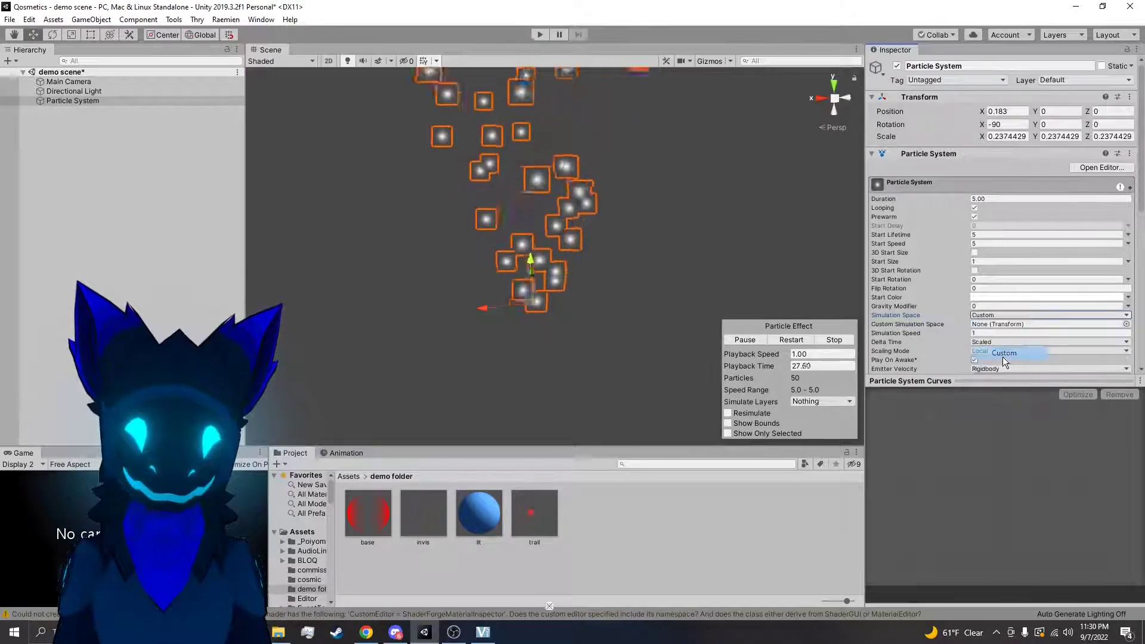
{"action": "left_click", "coordinate": [995, 315]}
{"action": "left_click", "coordinate": [994, 327]}
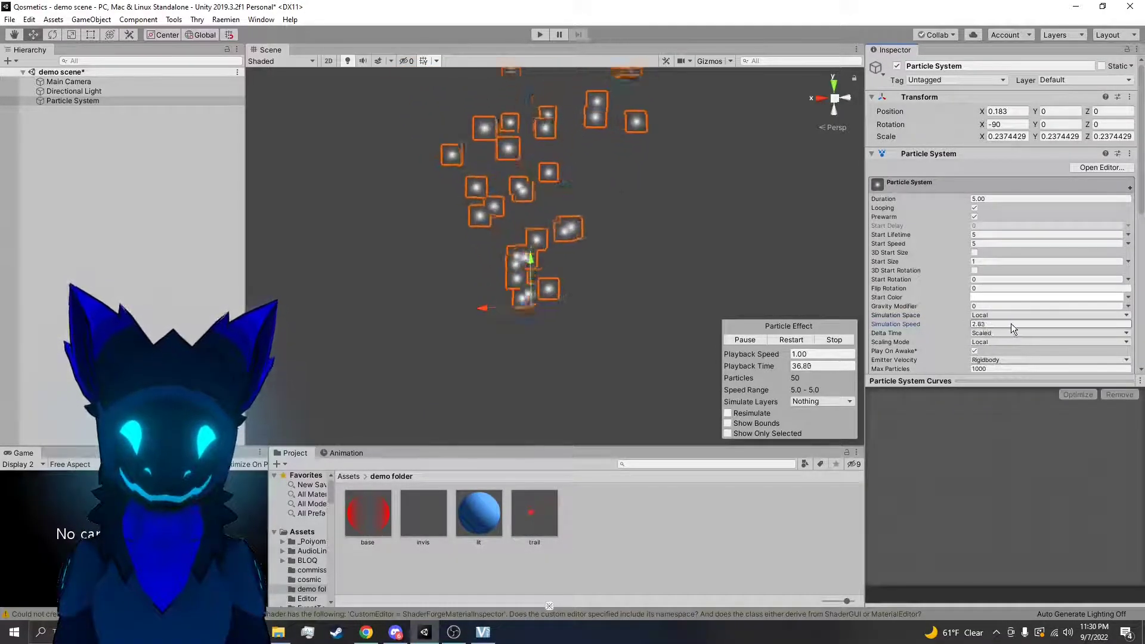
Test a faster Simulation Speed for the particle system and set it back to 1
{"action": "left_click", "coordinate": [1044, 322]}
{"action": "type", "text": "1"}
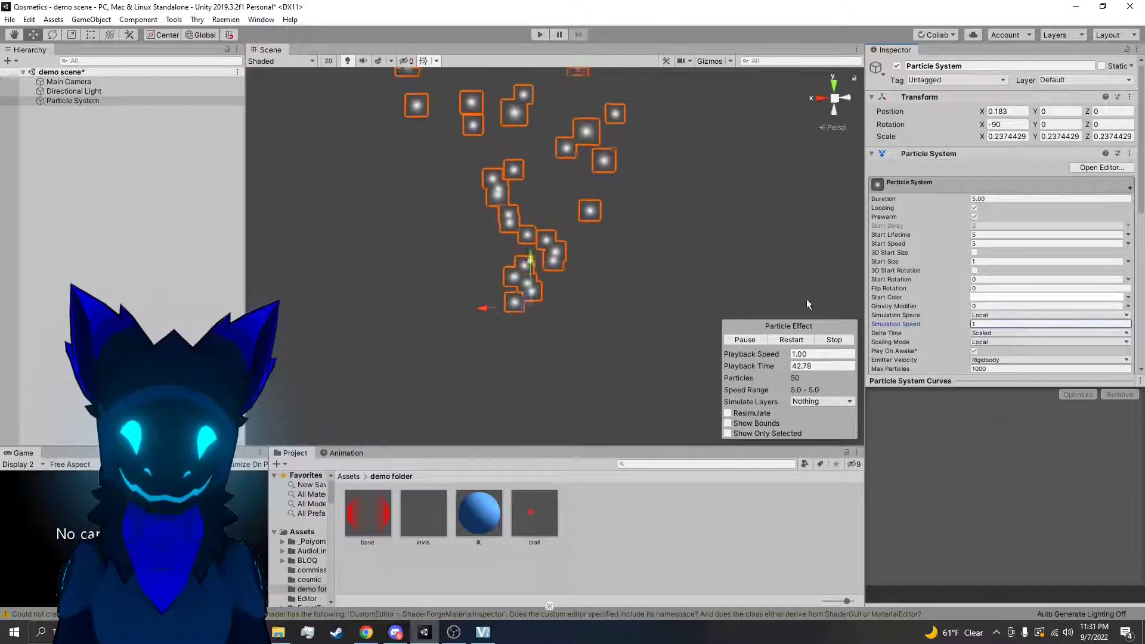
{"action": "scroll", "coordinate": [960, 301], "scroll_direction": "down", "scroll_amount": 5}
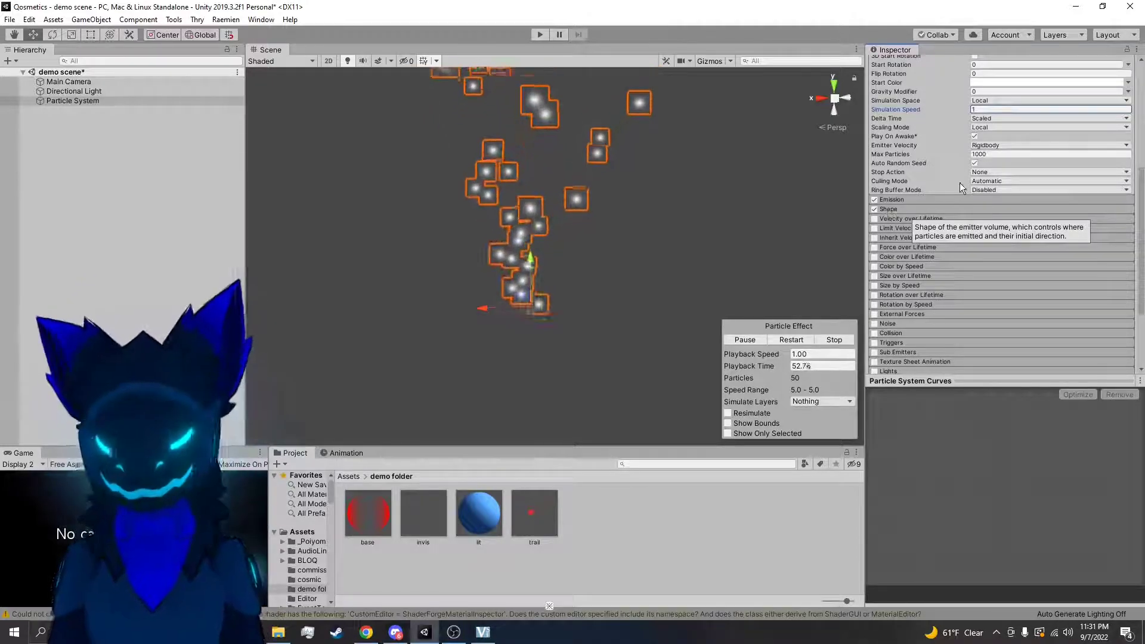
{"action": "scroll", "coordinate": [962, 191], "scroll_direction": "up", "scroll_amount": 3}
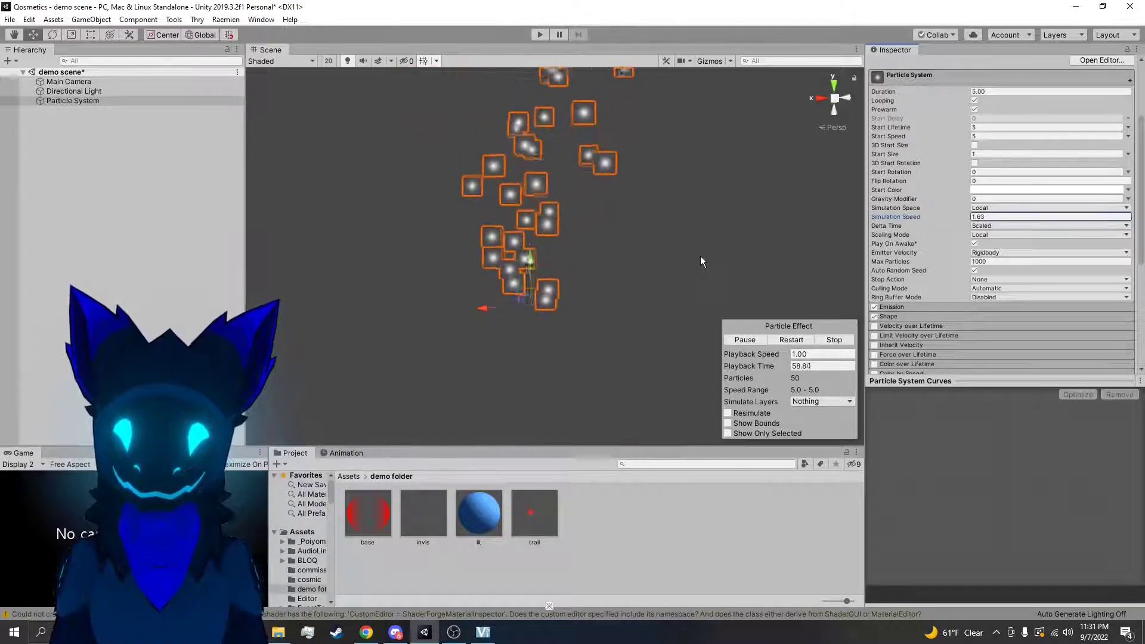
Try the Unscaled option for the particle system's Delta Time and return it to Scaled
{"action": "left_click", "coordinate": [1011, 226]}
{"action": "left_click", "coordinate": [1001, 251]}
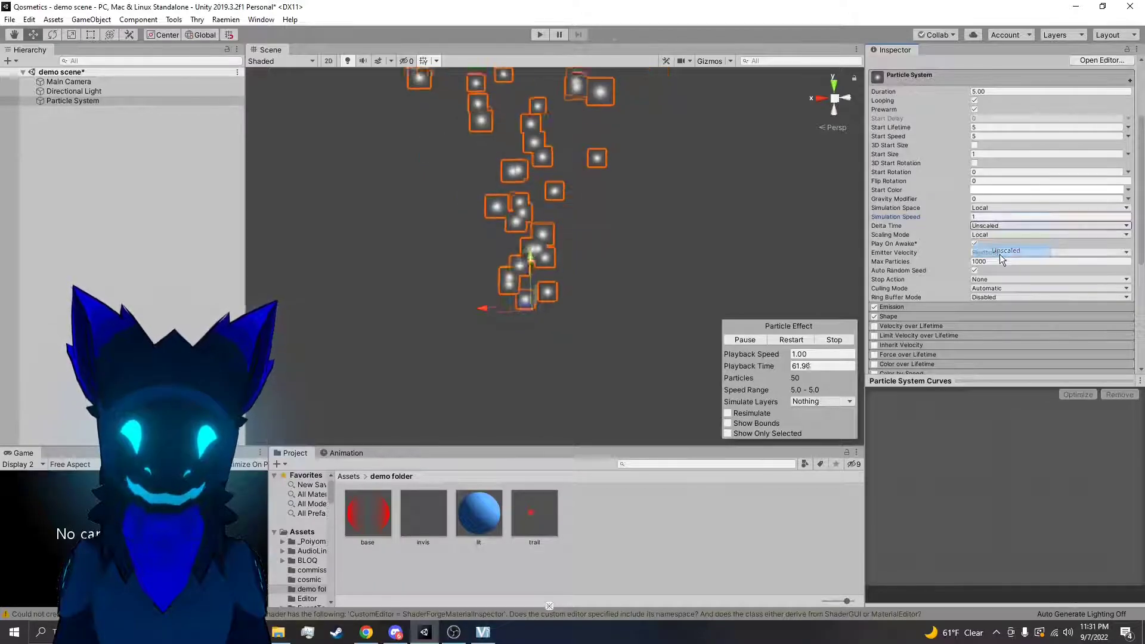
{"action": "left_click", "coordinate": [995, 227]}
{"action": "left_click", "coordinate": [987, 235]}
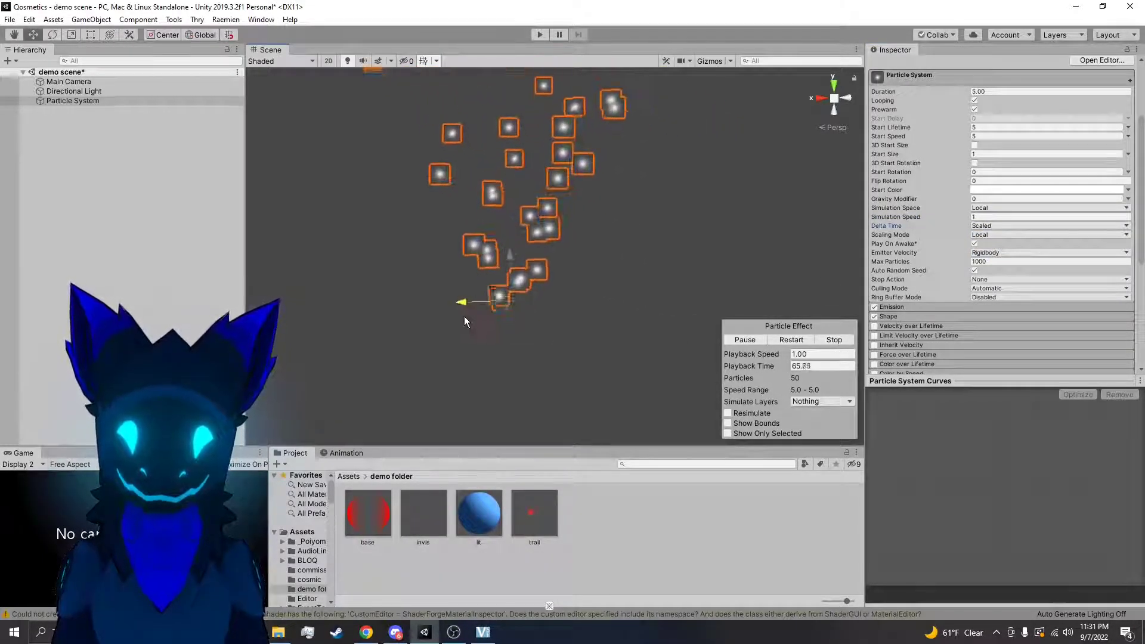
Try the Hierarchy option for the particle system's Scaling Mode and return it to Local
{"action": "left_click", "coordinate": [986, 236]}
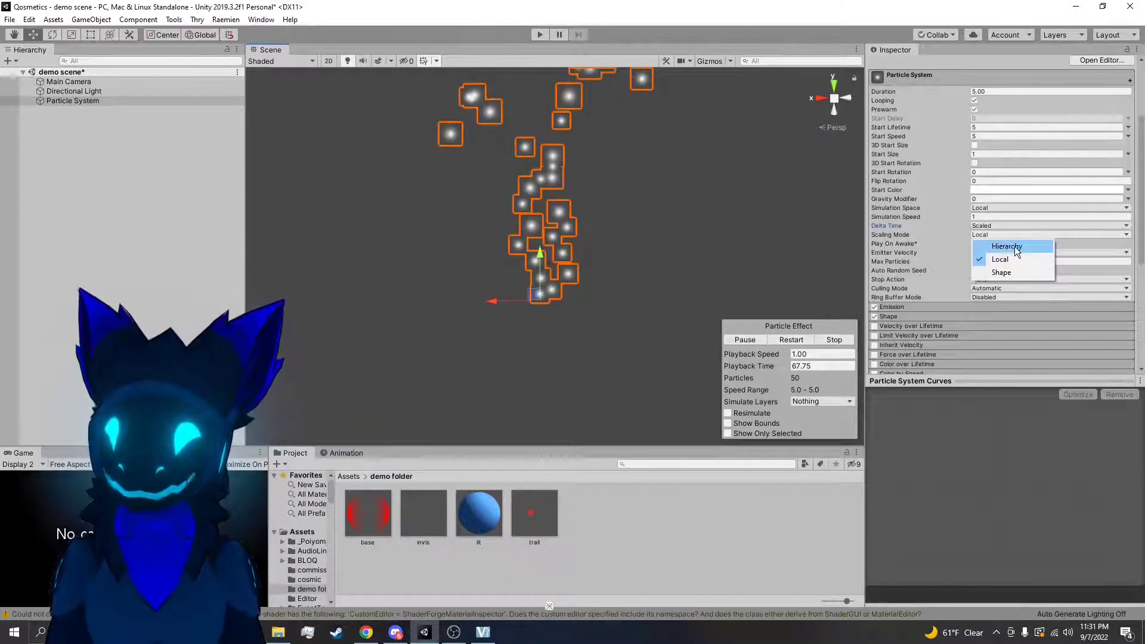
{"action": "left_click", "coordinate": [1007, 247]}
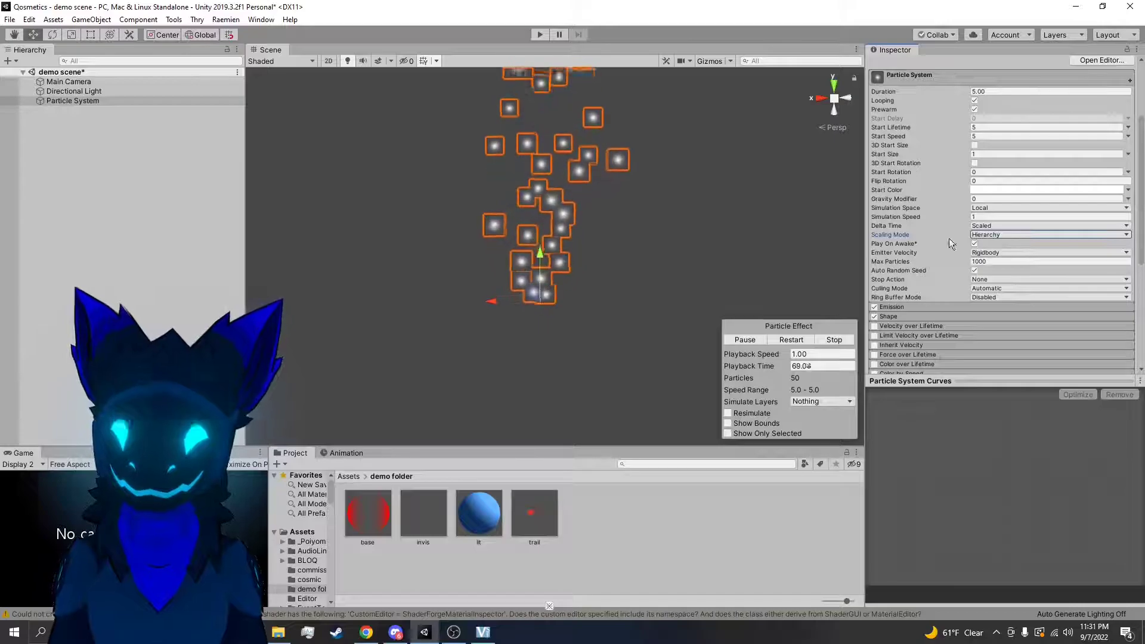
{"action": "left_click", "coordinate": [1007, 235]}
{"action": "left_click", "coordinate": [994, 246]}
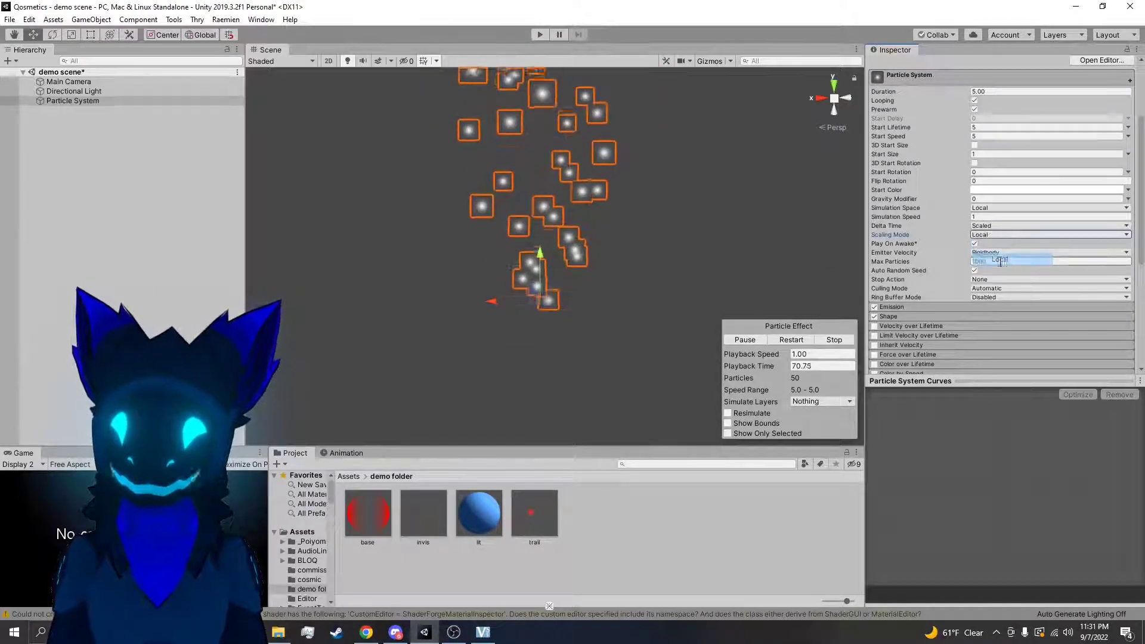
Point out the Transform's X Scale value and set the particle system's Scaling Mode to Hierarchy
{"action": "scroll", "coordinate": [948, 261], "scroll_direction": "up", "scroll_amount": 3}
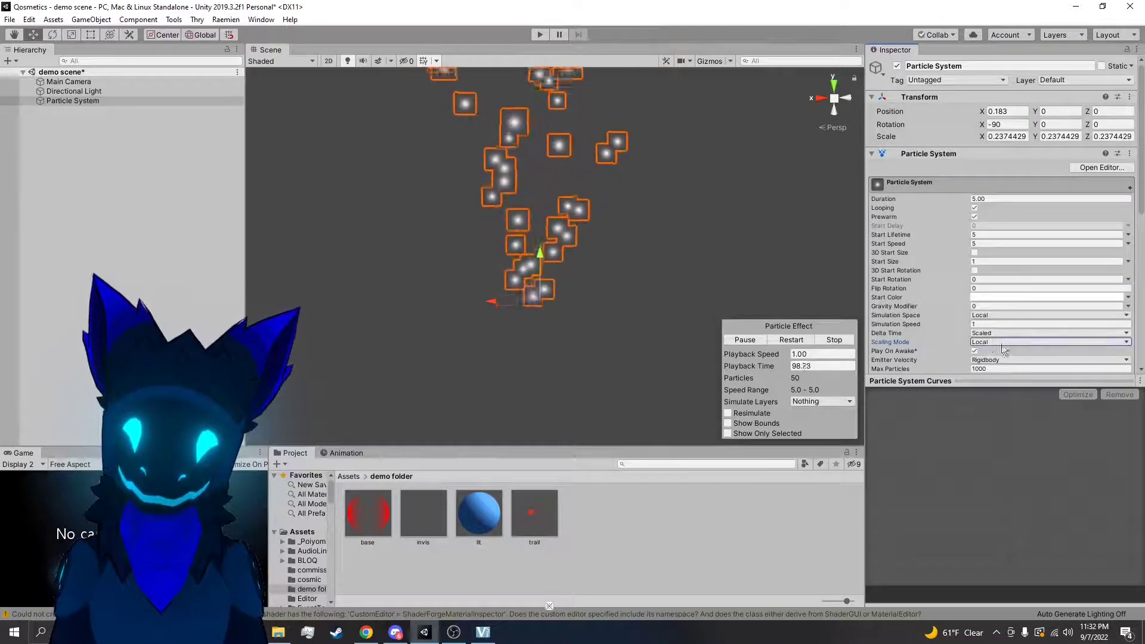
{"action": "left_click", "coordinate": [1010, 135]}
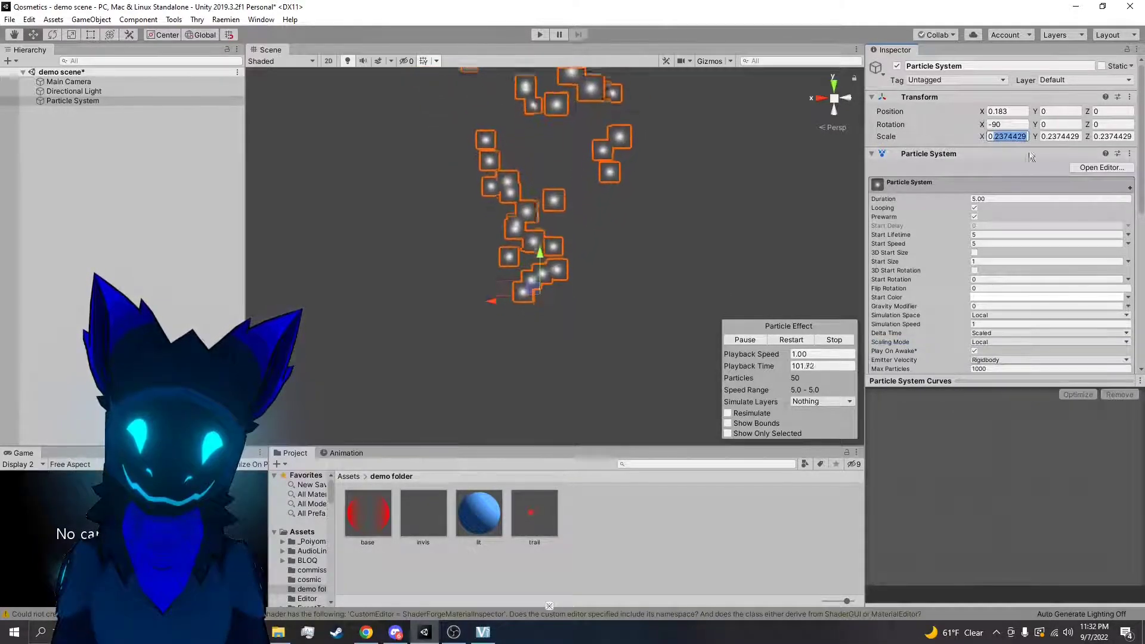
{"action": "left_click", "coordinate": [980, 342]}
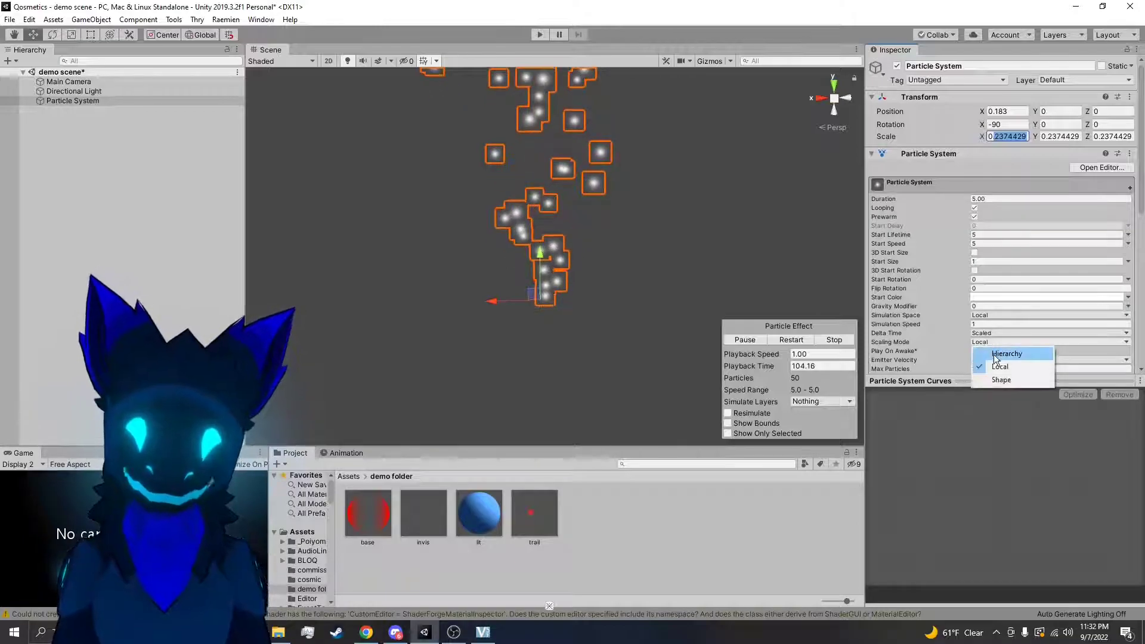
{"action": "left_click", "coordinate": [1006, 354]}
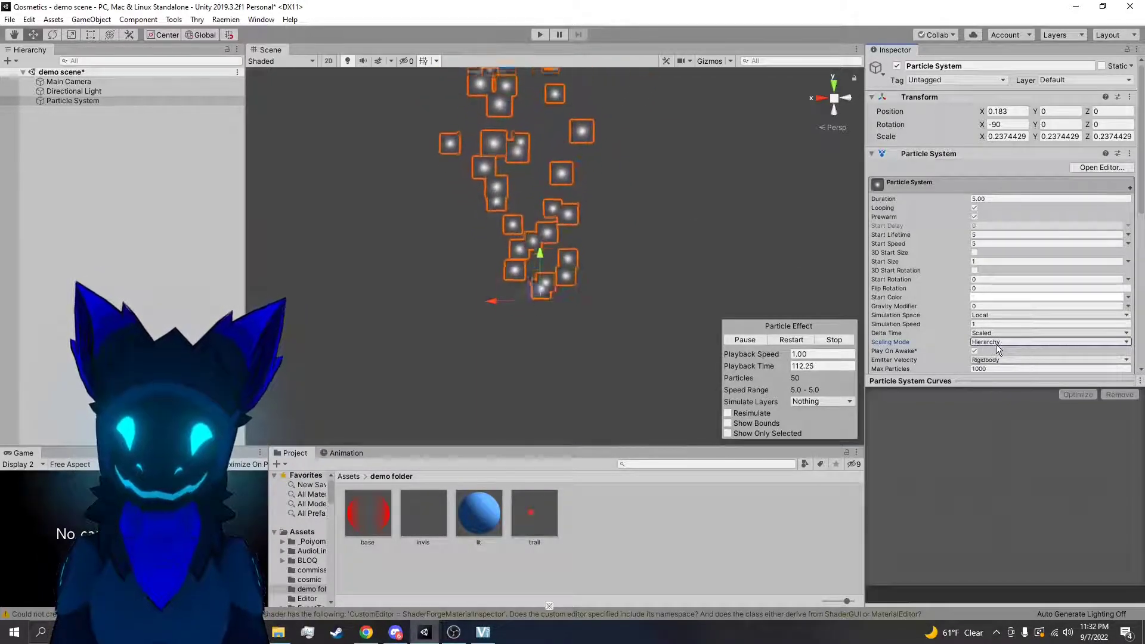
Turn off Play On Awake, restart the effect, deactivate and reactivate the particle system object, and play the effect manually
{"action": "scroll", "coordinate": [995, 344], "scroll_direction": "down", "scroll_amount": 3}
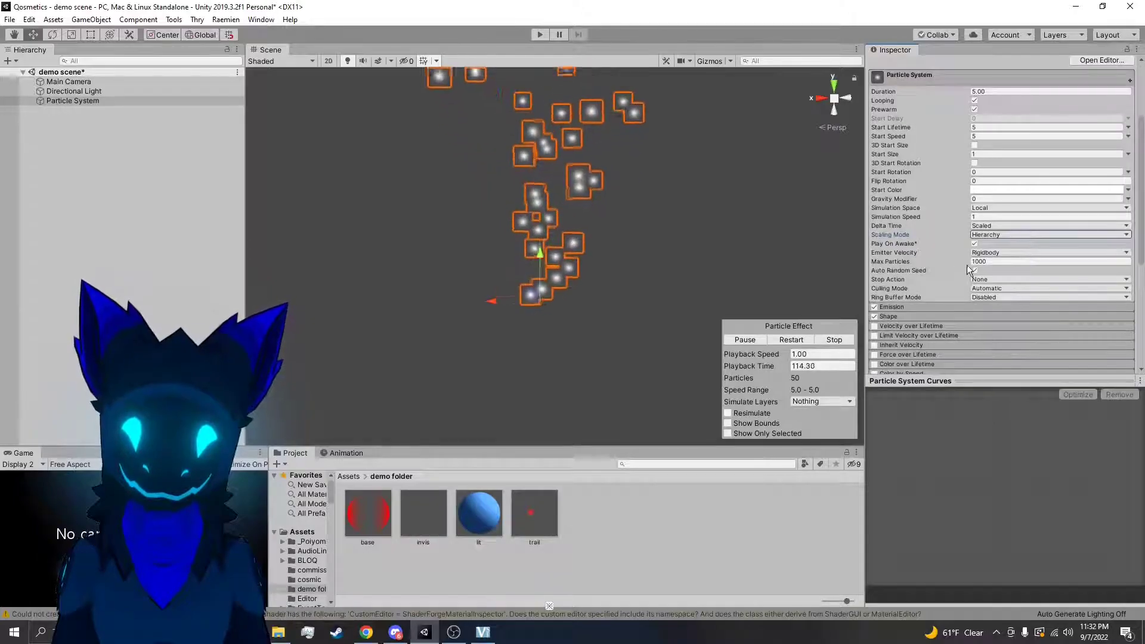
{"action": "left_click", "coordinate": [975, 243]}
{"action": "left_click", "coordinate": [791, 340]}
{"action": "scroll", "coordinate": [895, 149], "scroll_direction": "up", "scroll_amount": 3}
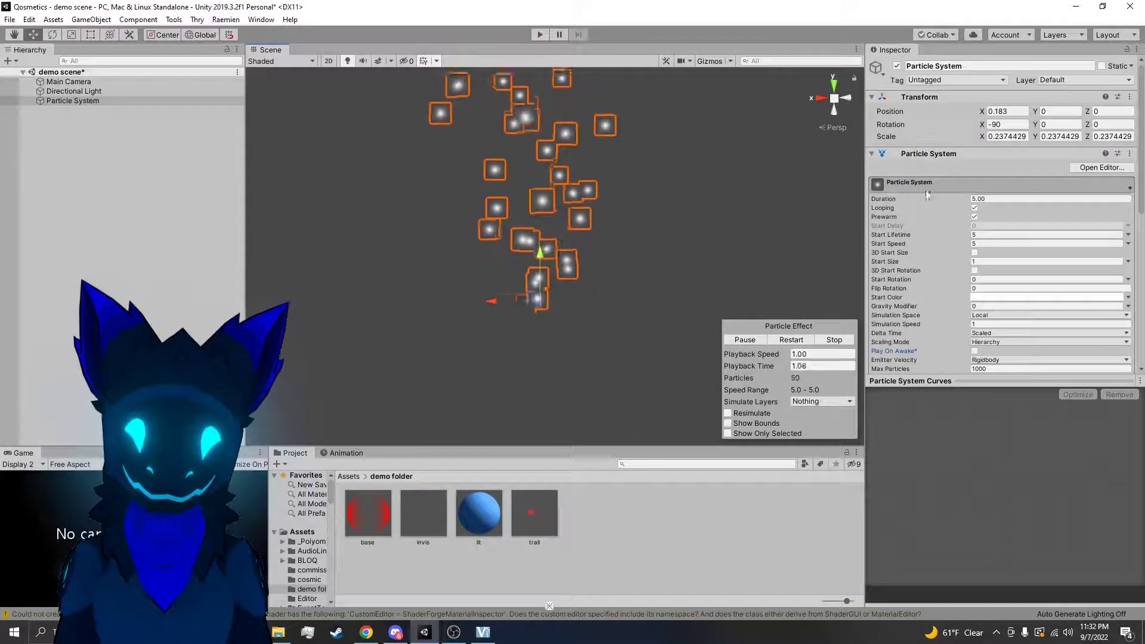
{"action": "left_click", "coordinate": [894, 66]}
{"action": "scroll", "coordinate": [984, 272], "scroll_direction": "down", "scroll_amount": 3}
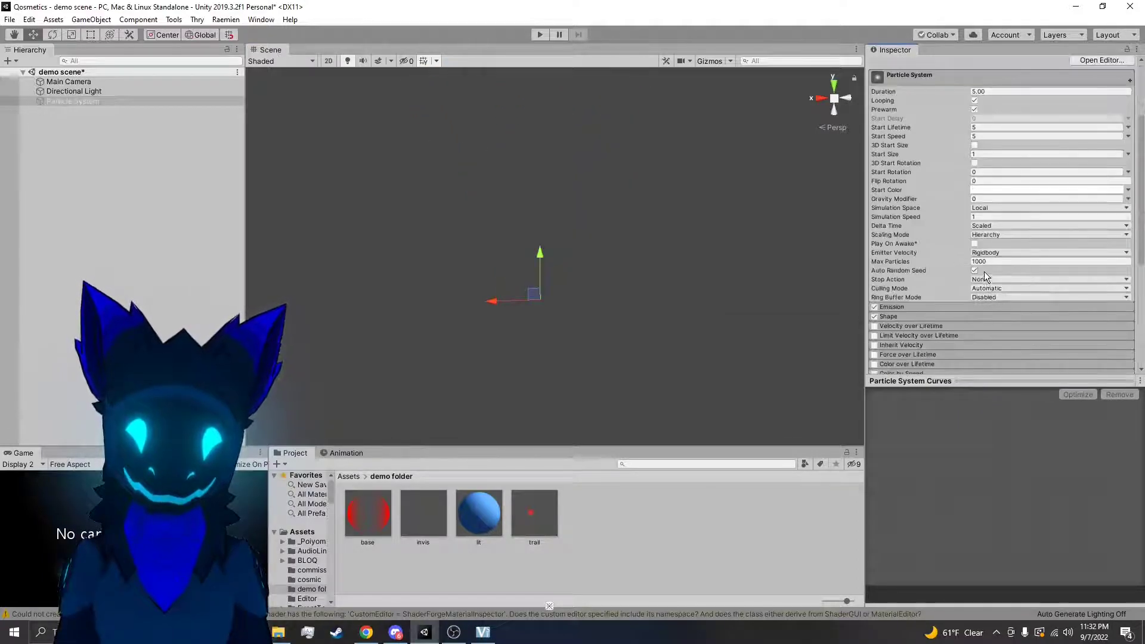
{"action": "scroll", "coordinate": [978, 251], "scroll_direction": "up", "scroll_amount": 3}
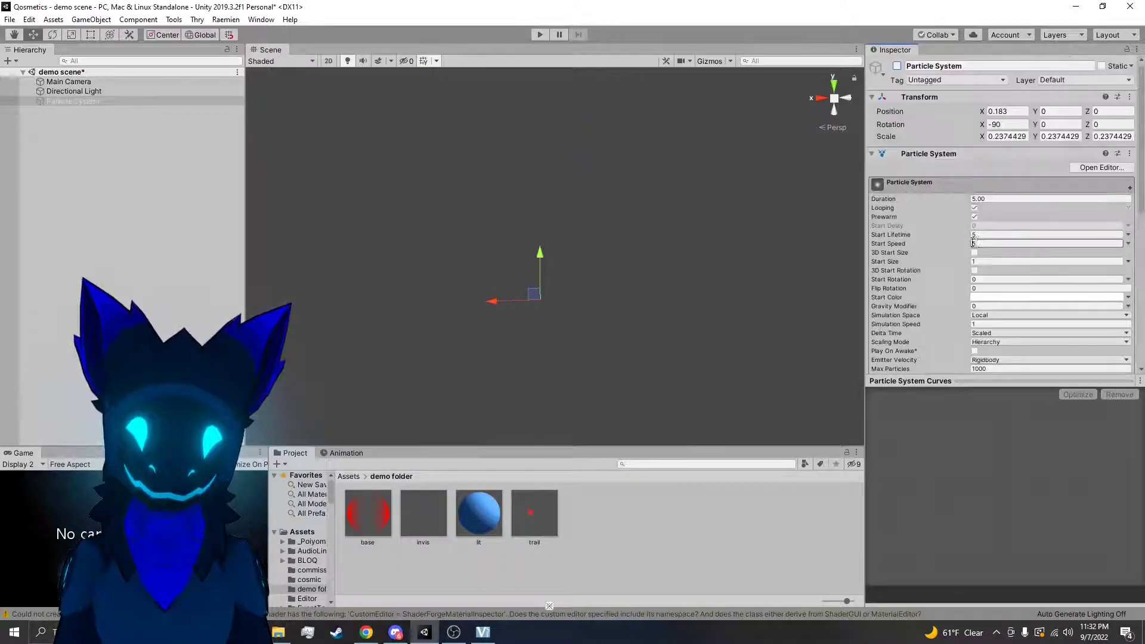
{"action": "left_click", "coordinate": [897, 67]}
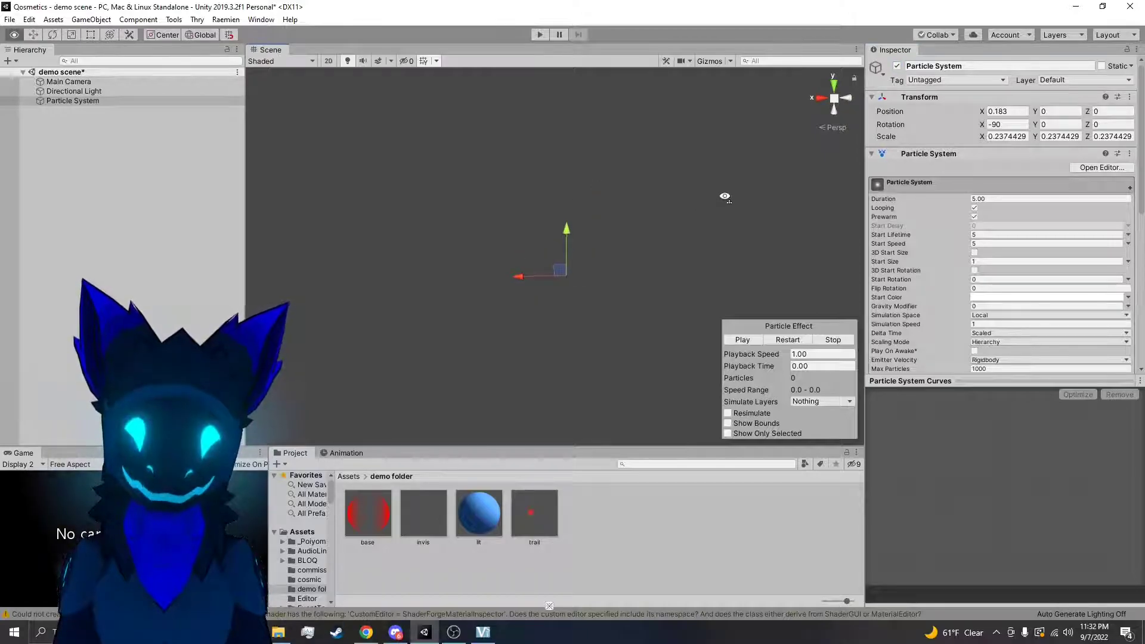
{"action": "left_click", "coordinate": [743, 341]}
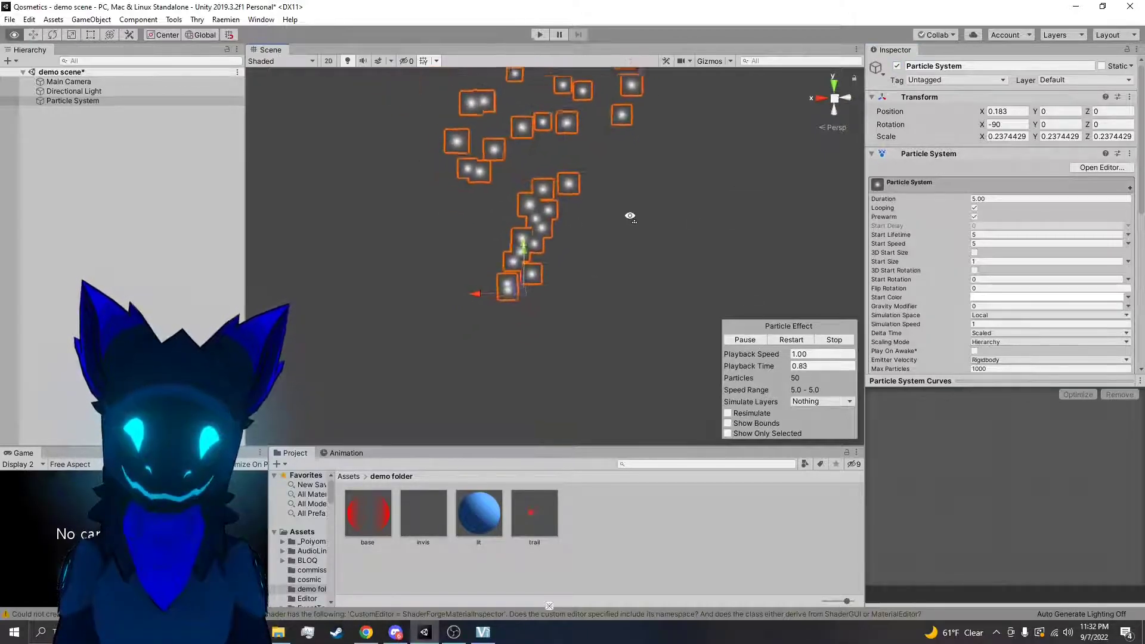
Turn Play On Awake back on, deactivate and reactivate the particle system object, and restart the effect
{"action": "scroll", "coordinate": [939, 198], "scroll_direction": "down", "scroll_amount": 6}
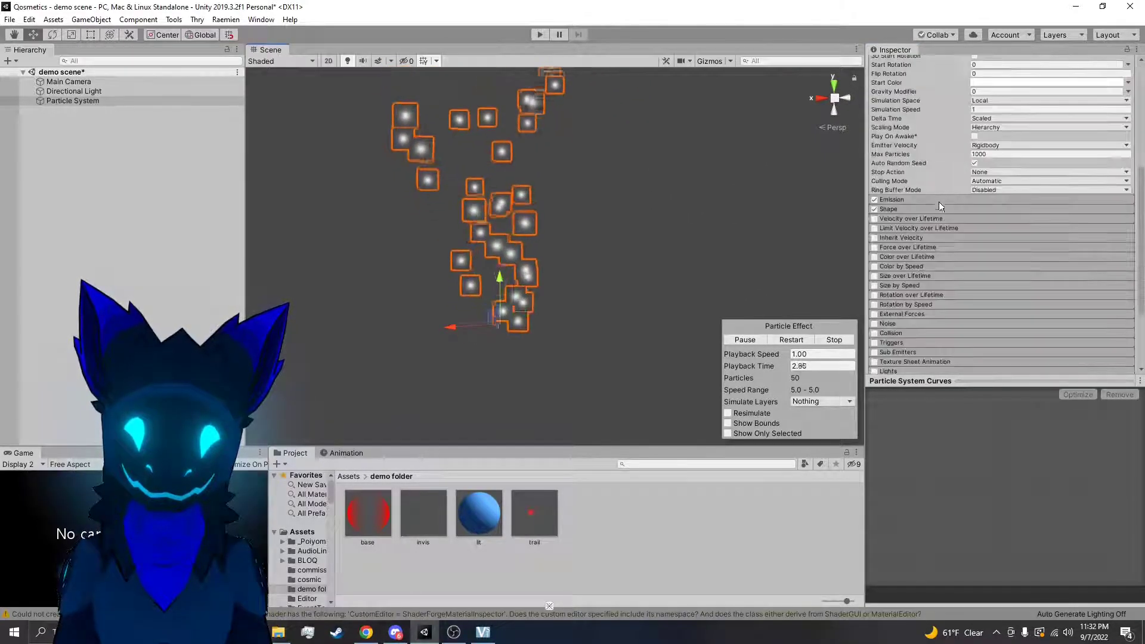
{"action": "left_click", "coordinate": [975, 136]}
{"action": "scroll", "coordinate": [975, 179], "scroll_direction": "up", "scroll_amount": 6}
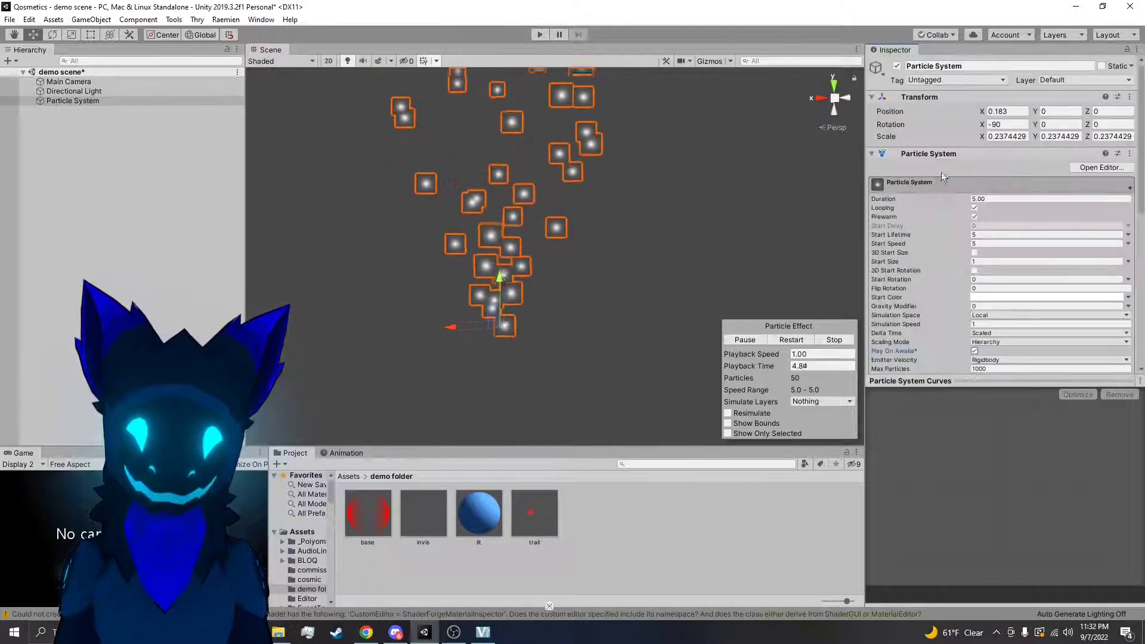
{"action": "left_click", "coordinate": [897, 67]}
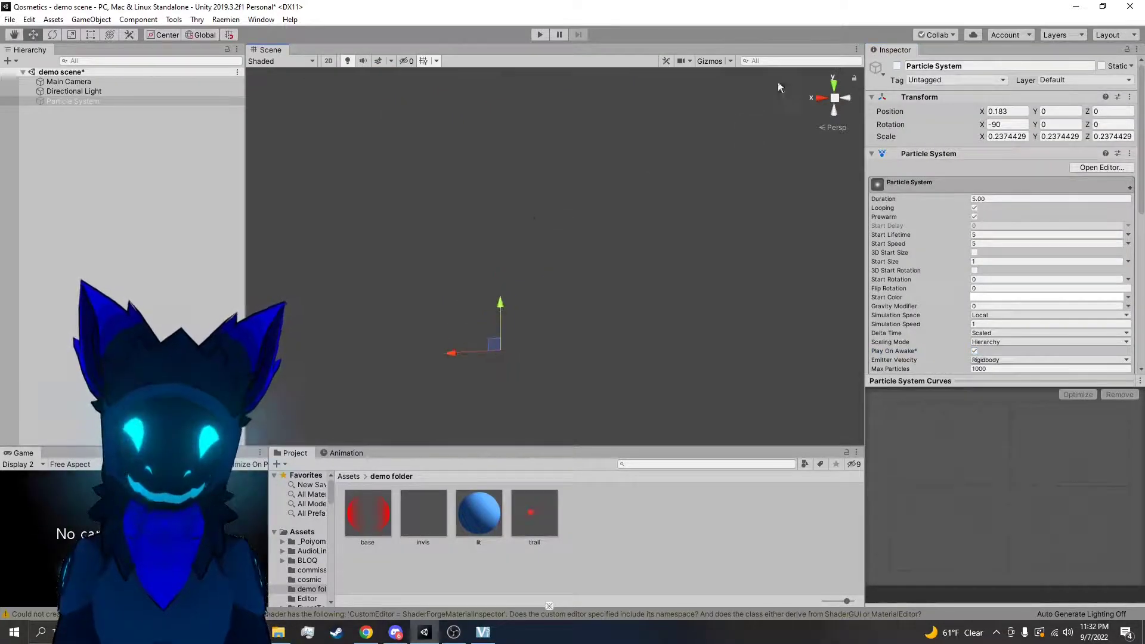
{"action": "left_click", "coordinate": [896, 66]}
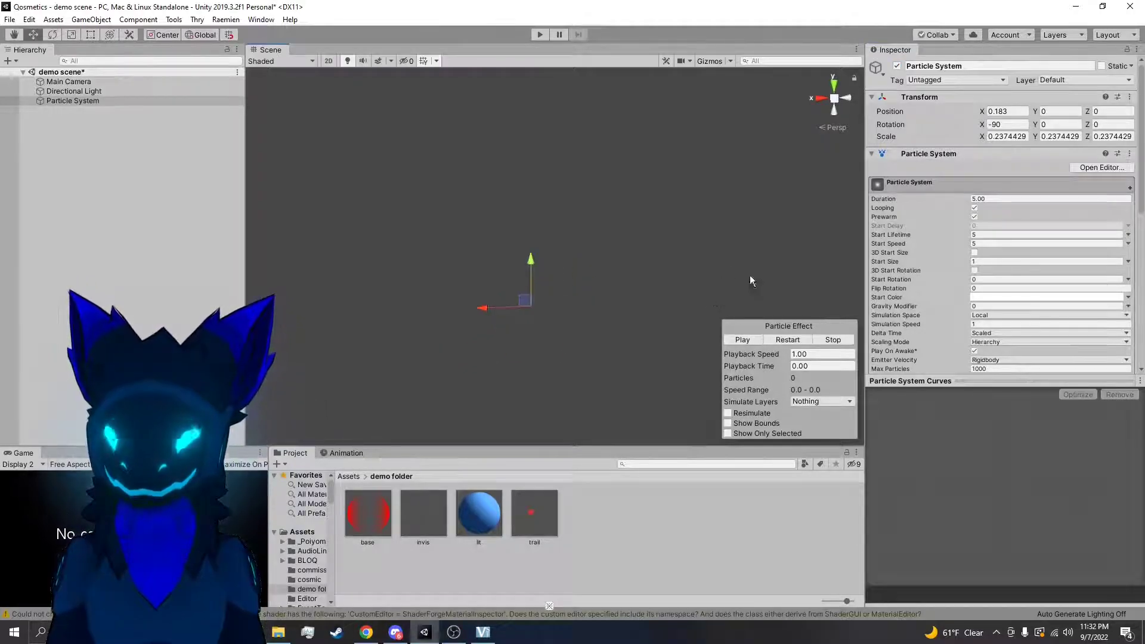
{"action": "left_click", "coordinate": [783, 342]}
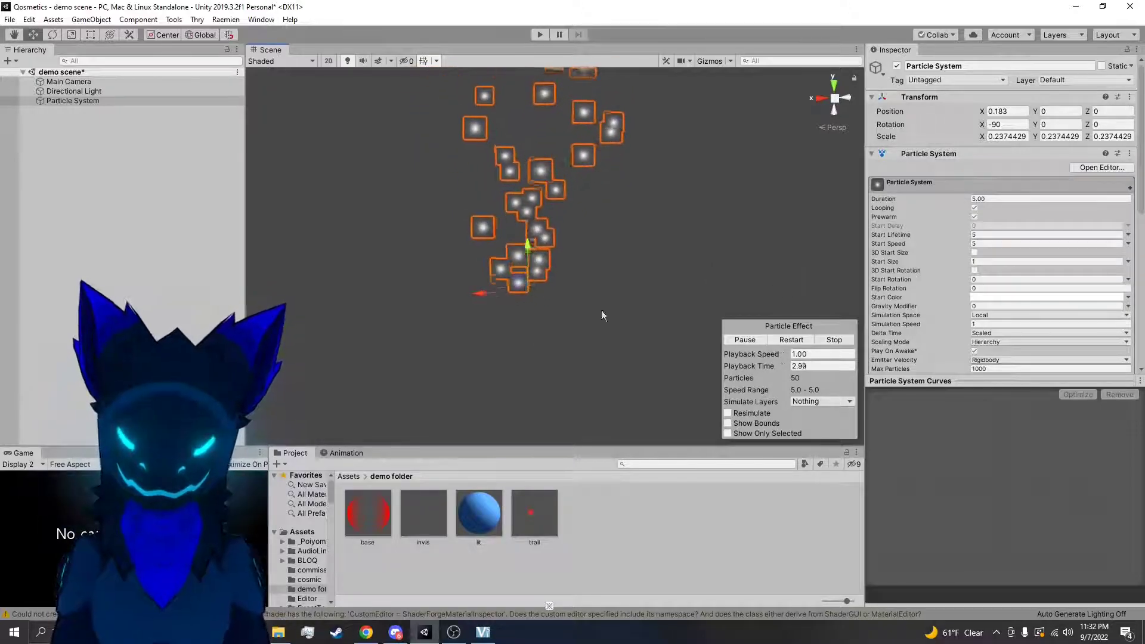
Try the Transform option for the Emitter Velocity and return it to Rigidbody
{"action": "scroll", "coordinate": [962, 234], "scroll_direction": "down", "scroll_amount": 3}
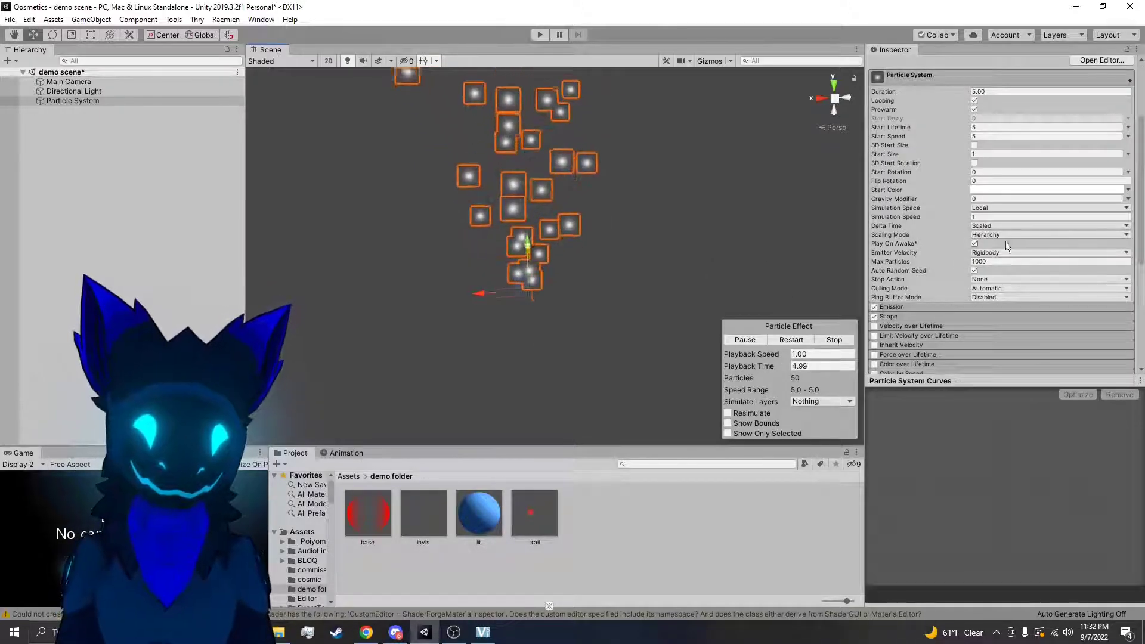
{"action": "left_click", "coordinate": [983, 253]}
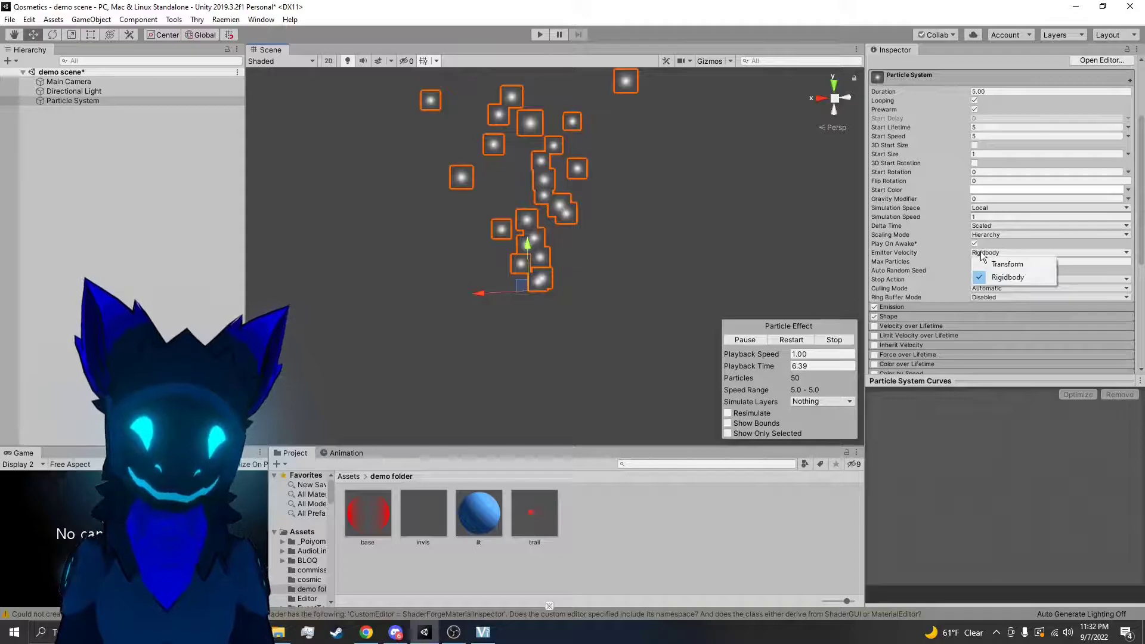
{"action": "left_click", "coordinate": [992, 265]}
{"action": "left_click", "coordinate": [996, 254]}
{"action": "left_click", "coordinate": [995, 275]}
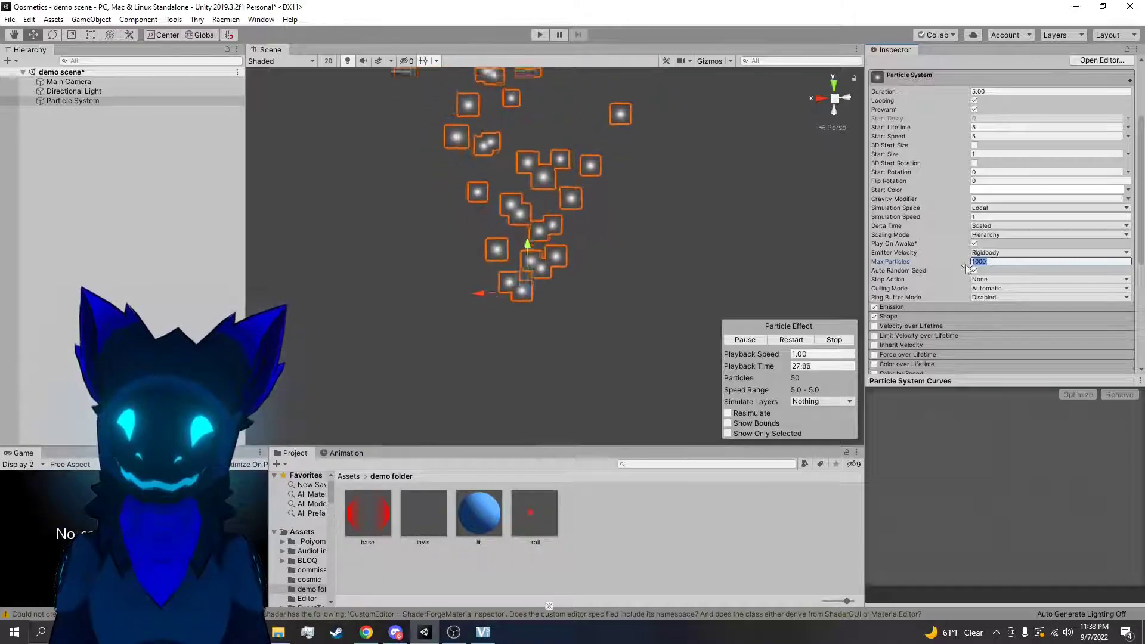
Set Max Particles to 10 and view the limited emission from another angle
{"action": "left_click_drag", "start_coordinate": [968, 262], "coordinate": [933, 260]}
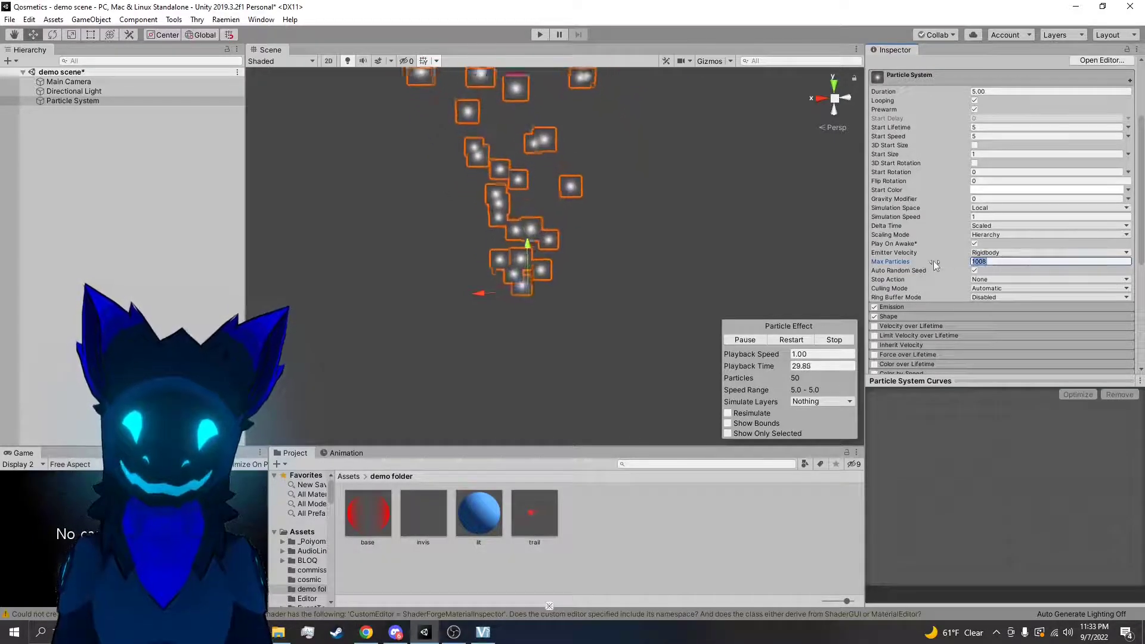
{"action": "type", "text": "10"}
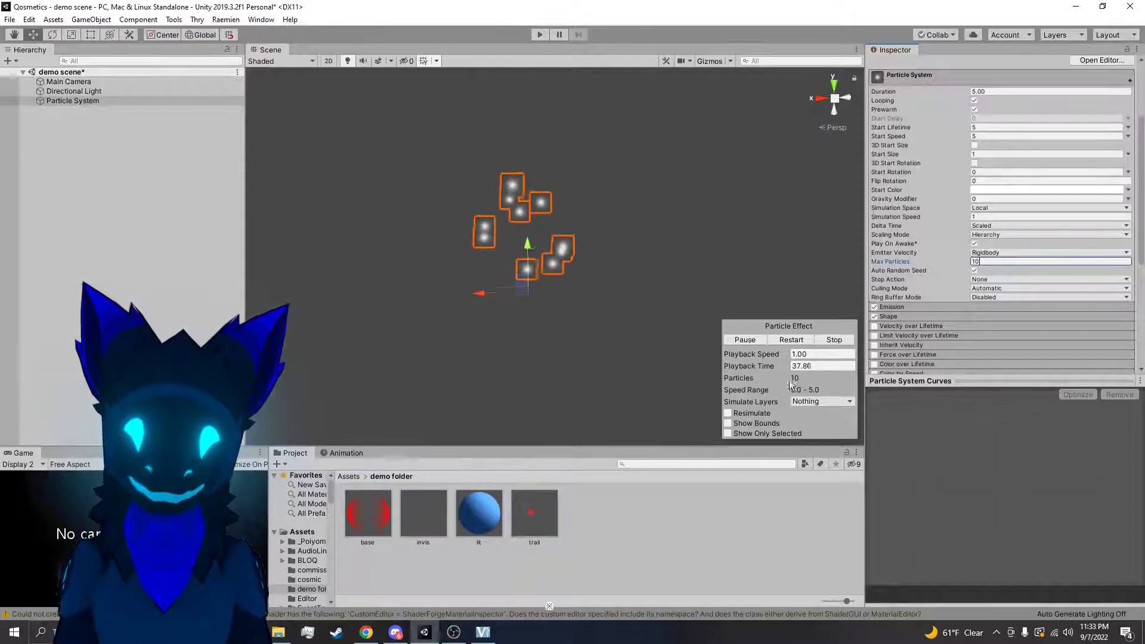
{"action": "right_click_drag", "start_coordinate": [568, 260], "coordinate": [632, 252]}
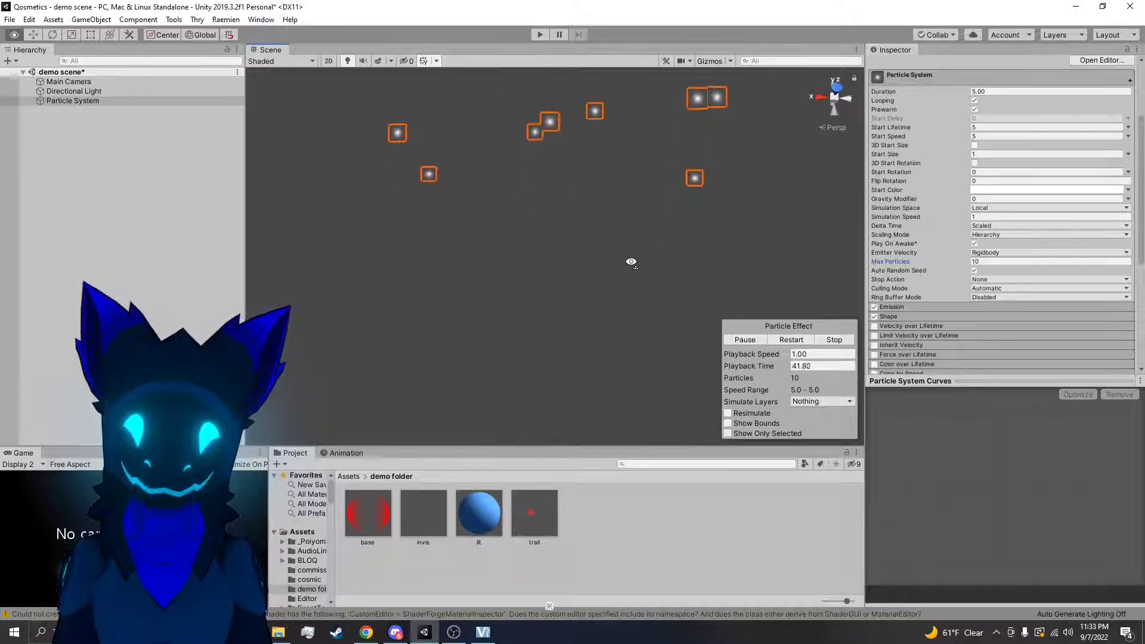
{"action": "right_click_drag", "start_coordinate": [639, 382], "coordinate": [817, 389]}
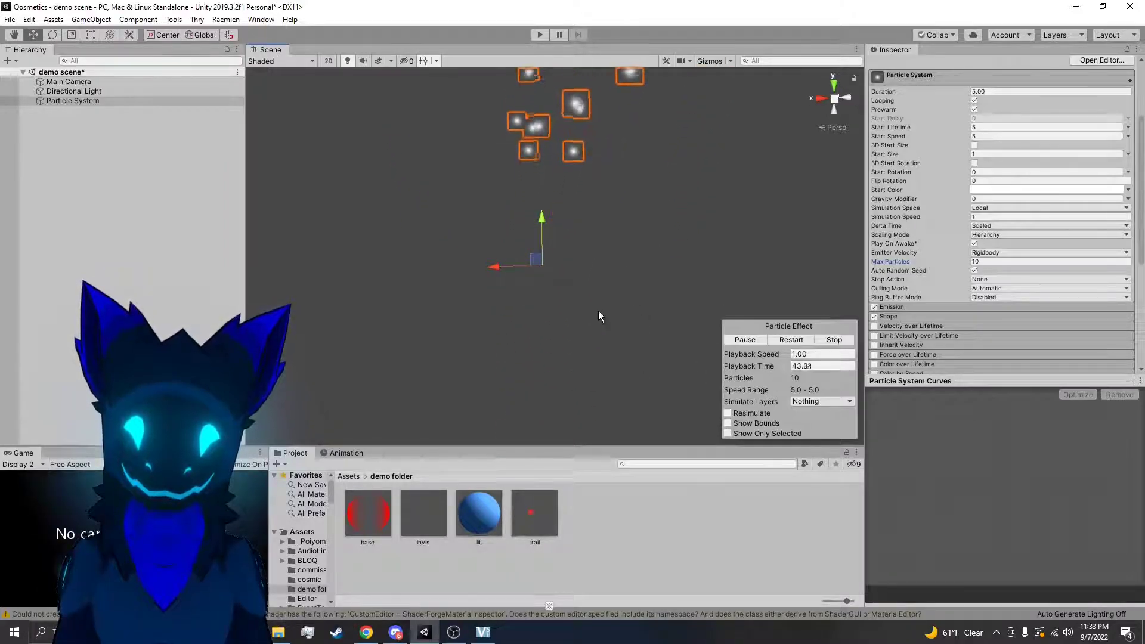
Set Max Particles to 1000 and view the fuller emission in the scene
{"action": "left_click", "coordinate": [982, 262]}
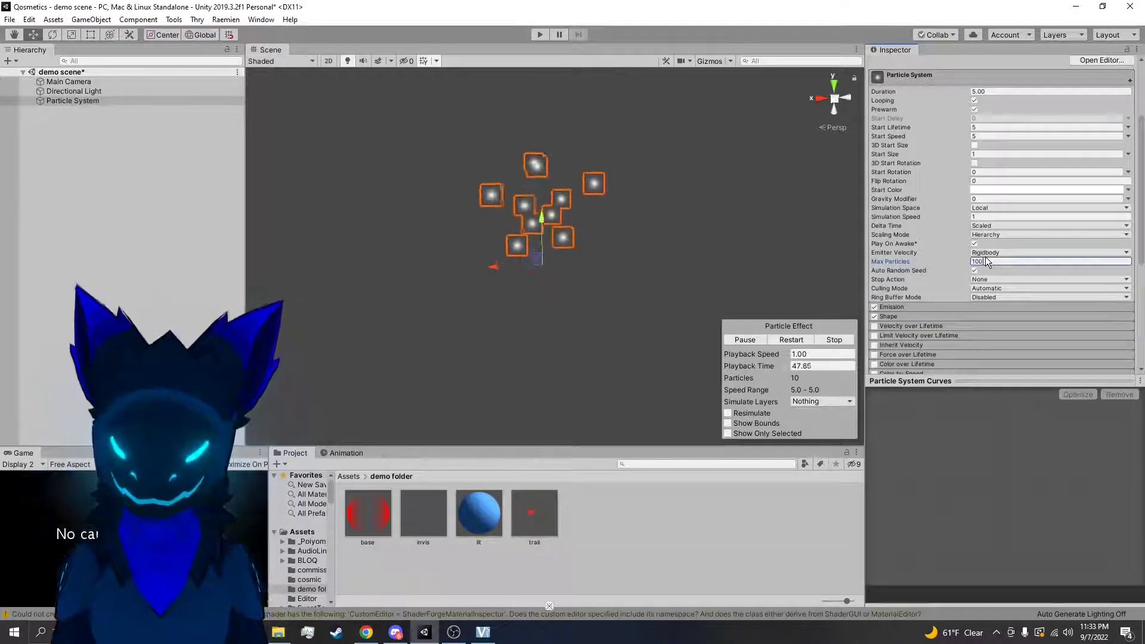
{"action": "type", "text": "00"}
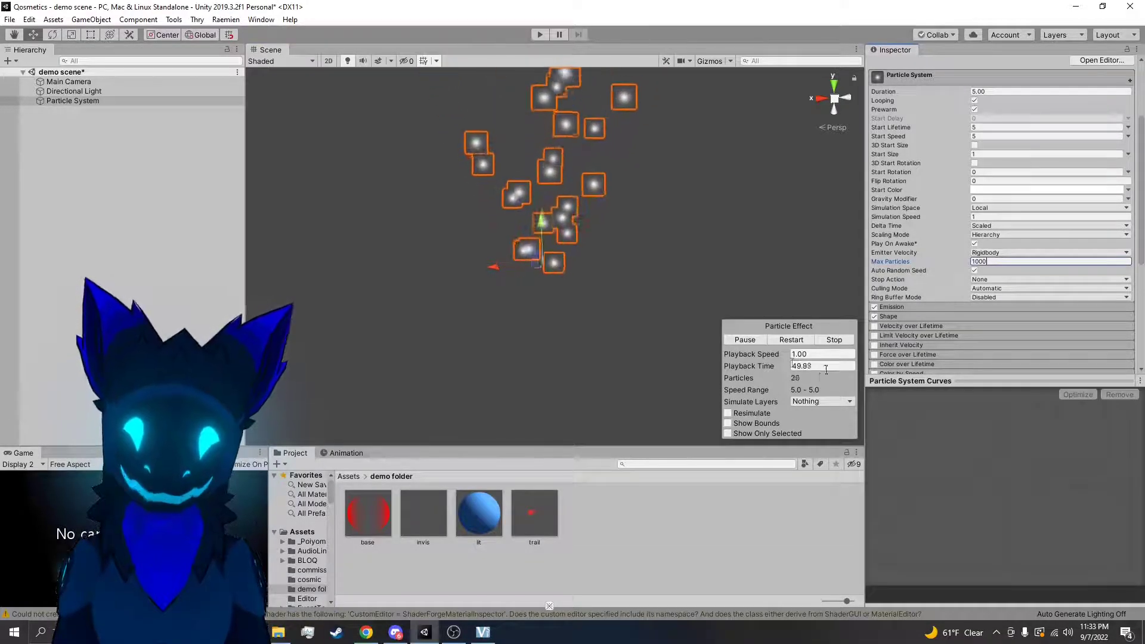
{"action": "middle_click_drag", "start_coordinate": [622, 234], "coordinate": [632, 289]}
{"action": "right_click_drag", "start_coordinate": [607, 318], "coordinate": [626, 437]}
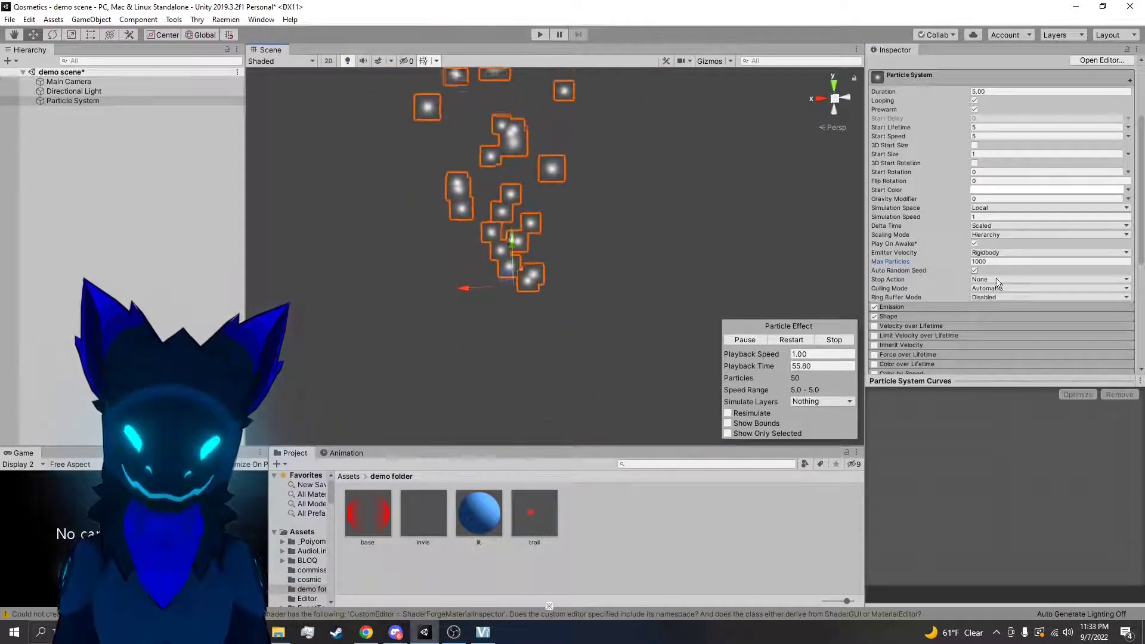
Review the Stop Action, Culling Mode and Ring Buffer Mode options, keeping None, Automatic and Disabled
{"action": "scroll", "coordinate": [993, 290], "scroll_direction": "up", "scroll_amount": 3}
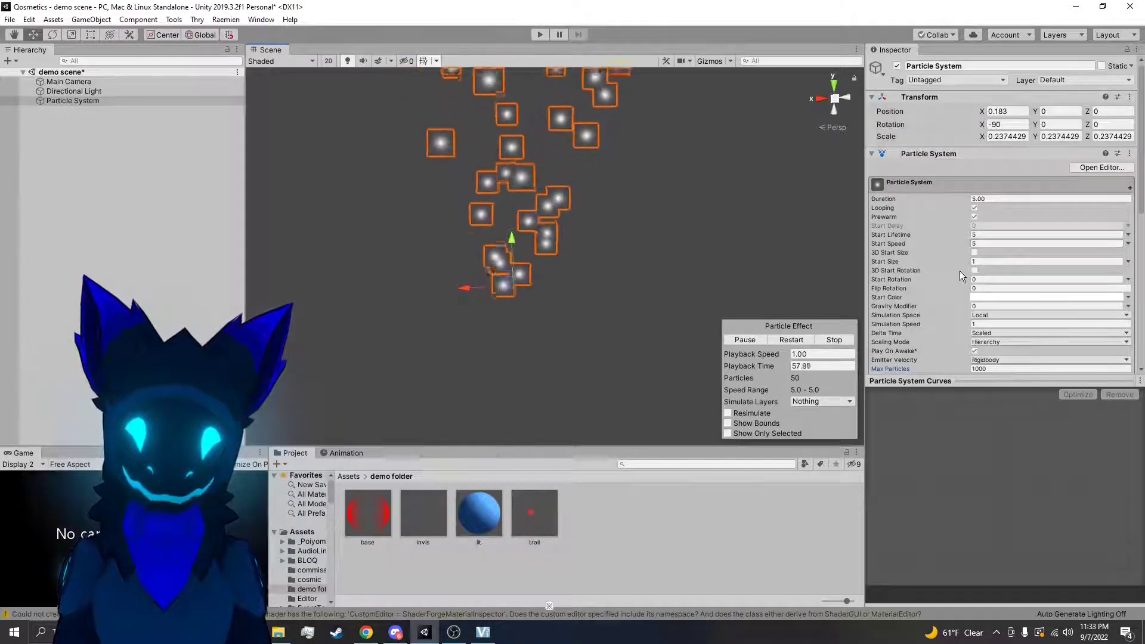
{"action": "scroll", "coordinate": [965, 270], "scroll_direction": "down", "scroll_amount": 3}
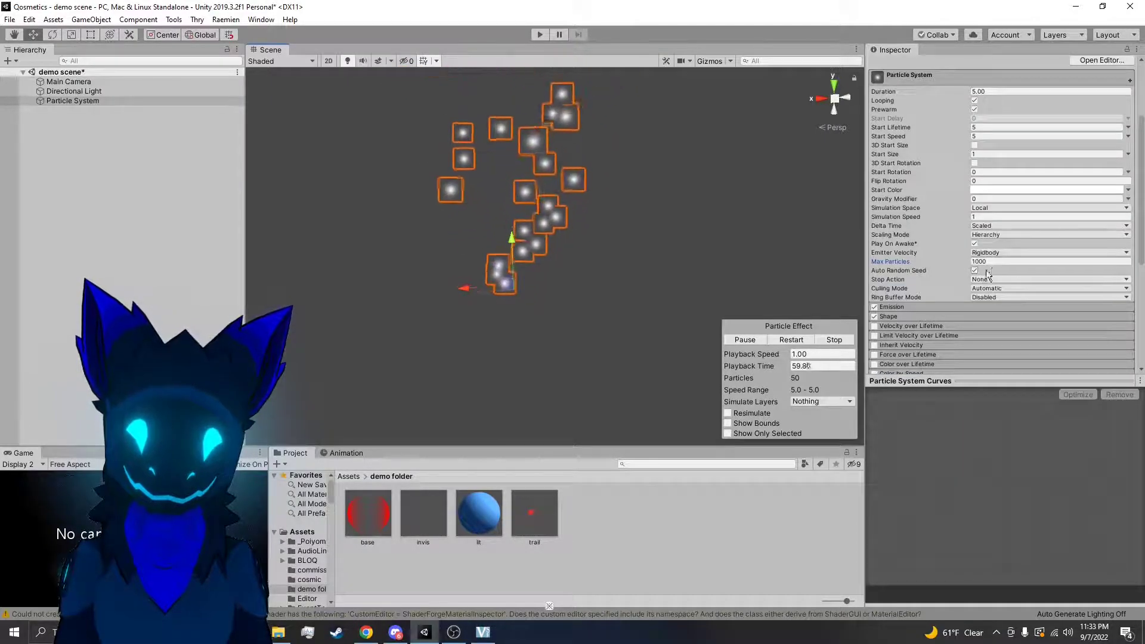
{"action": "left_click", "coordinate": [988, 280]}
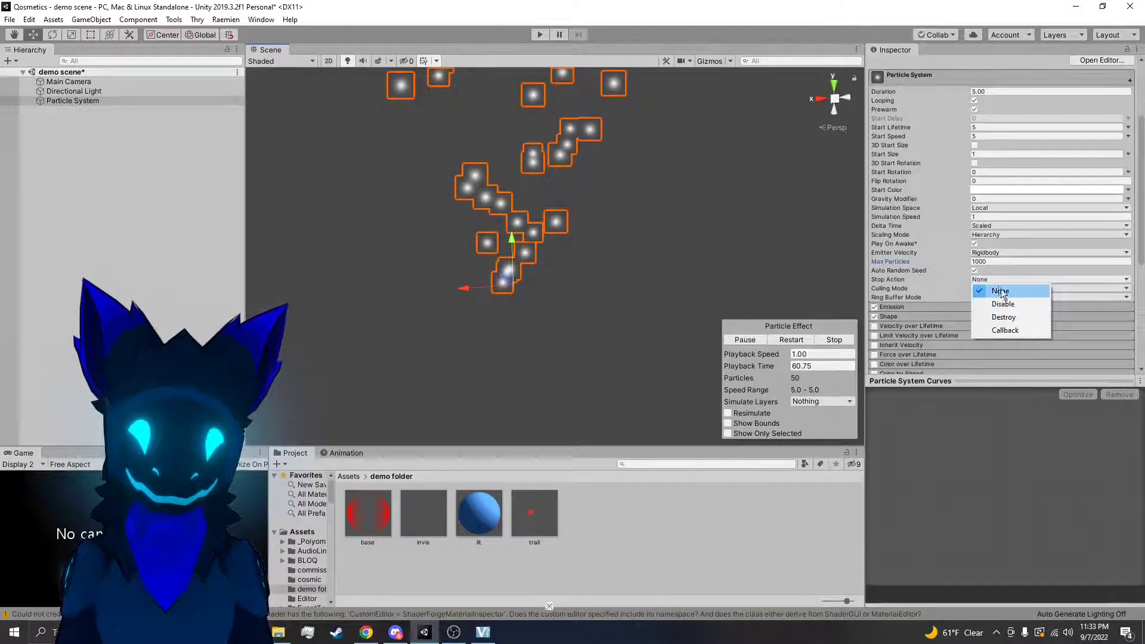
{"action": "left_click", "coordinate": [1000, 291]}
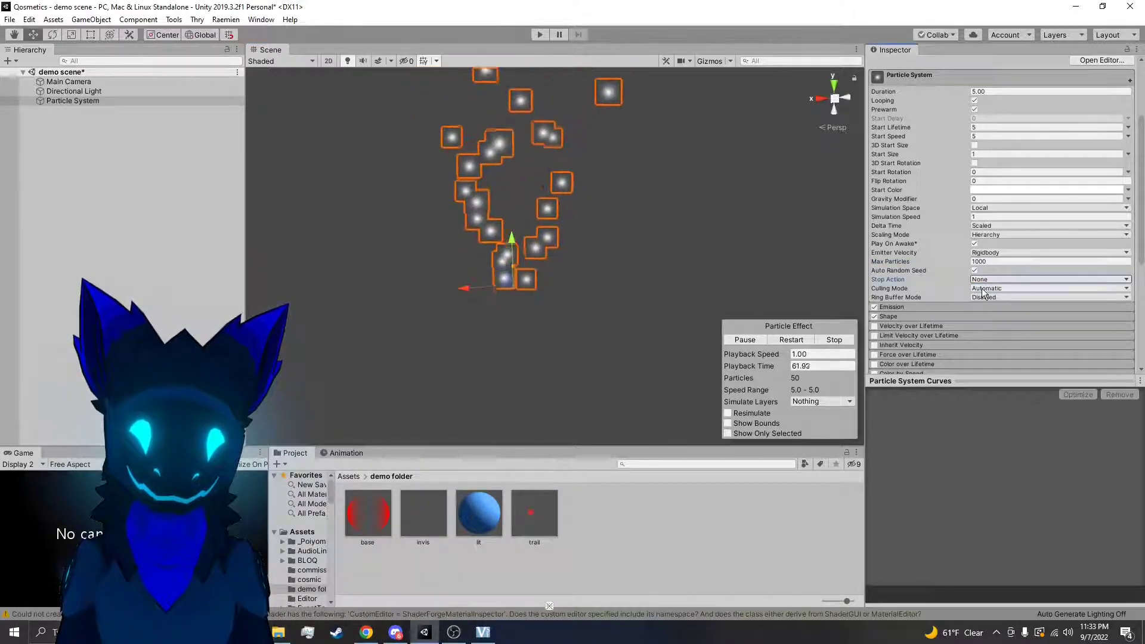
{"action": "left_click", "coordinate": [985, 289]}
{"action": "left_click", "coordinate": [992, 299]}
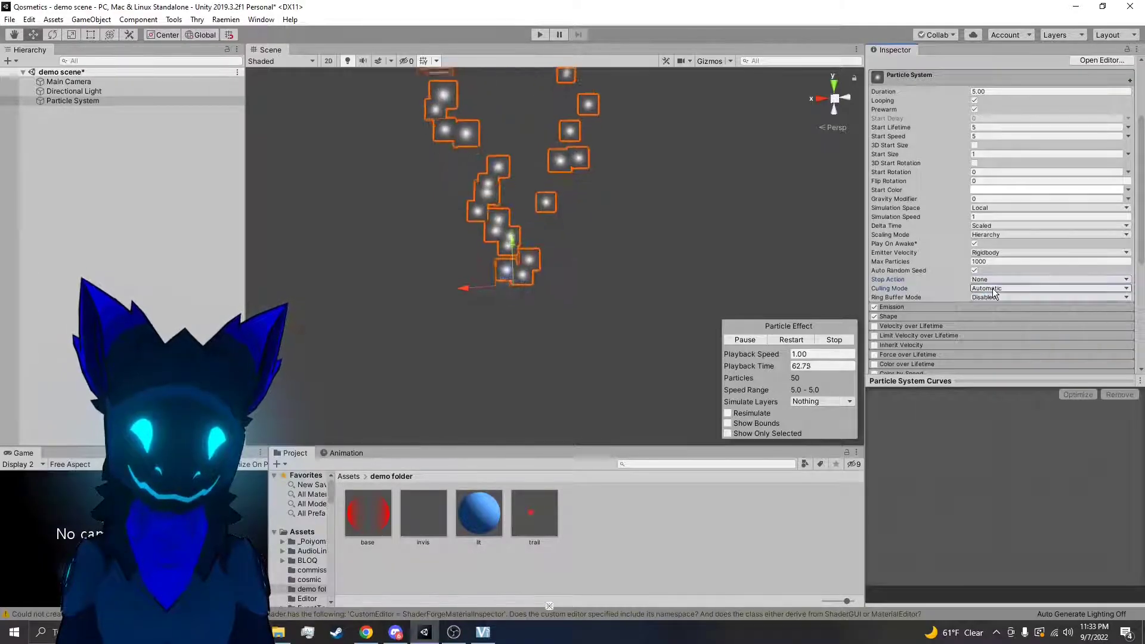
{"action": "left_click", "coordinate": [989, 298]}
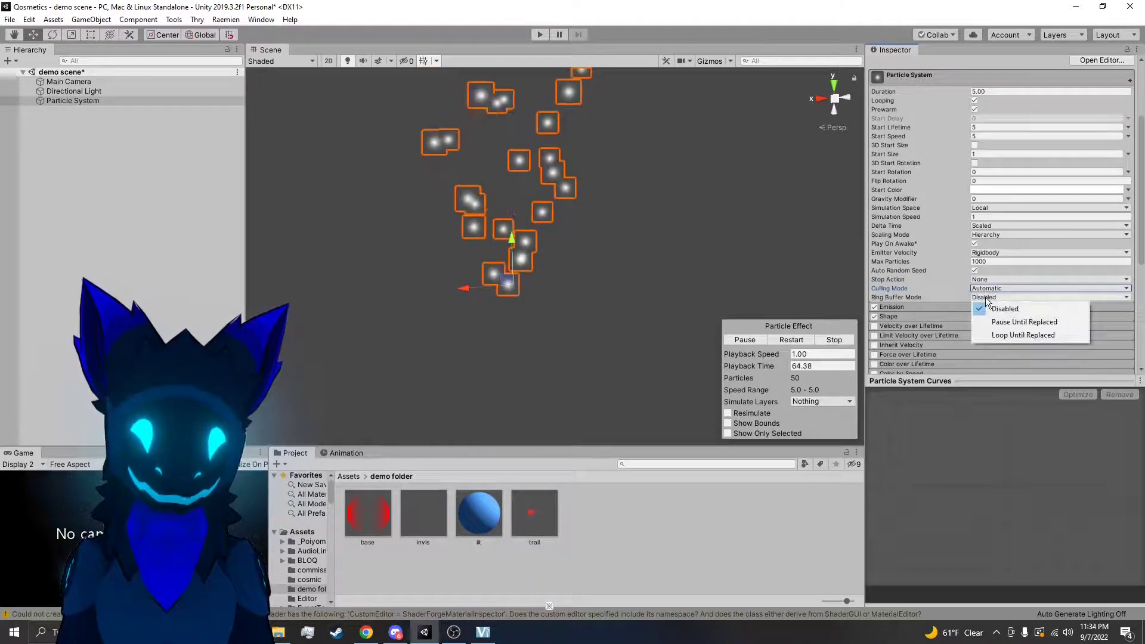
{"action": "left_click", "coordinate": [995, 302]}
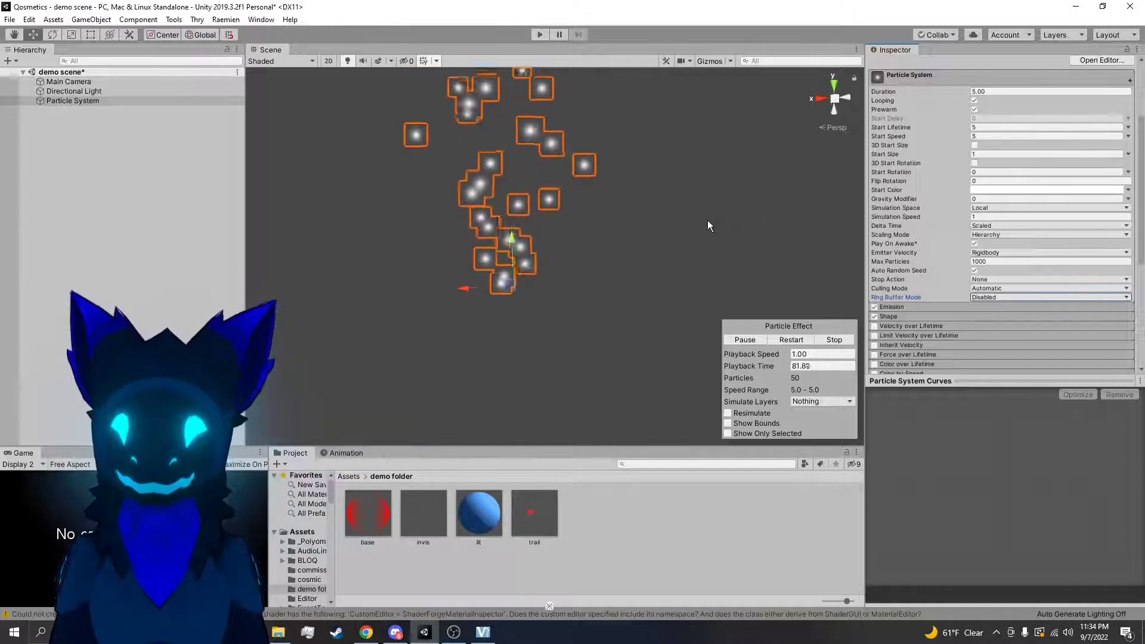
Examine the value mode options available for Start Lifetime, Start Speed, Start Size and Start Rotation
{"action": "left_click", "coordinate": [1129, 129]}
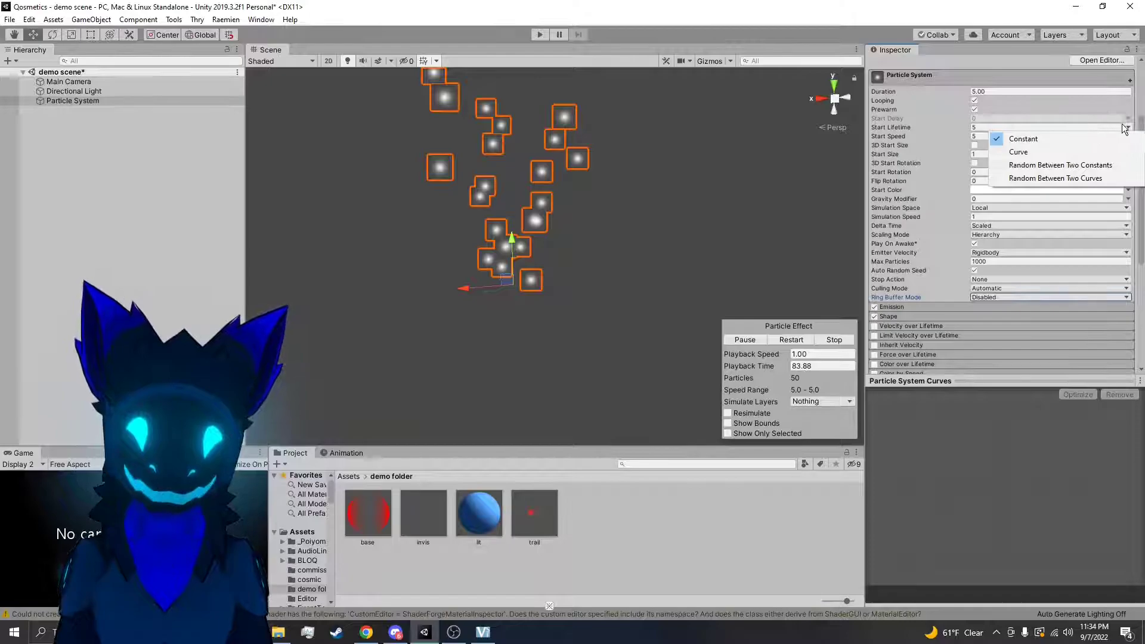
{"action": "left_click", "coordinate": [1133, 126]}
{"action": "left_click", "coordinate": [1130, 137]}
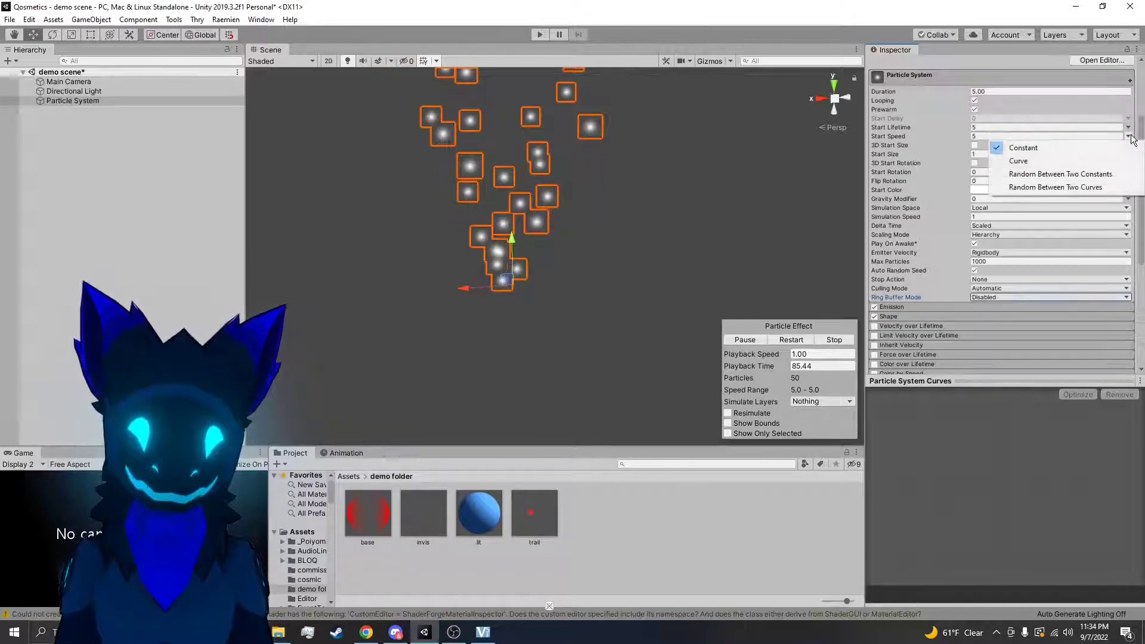
{"action": "left_click", "coordinate": [1133, 141]}
{"action": "left_click", "coordinate": [1128, 155]}
{"action": "left_click", "coordinate": [1133, 167]}
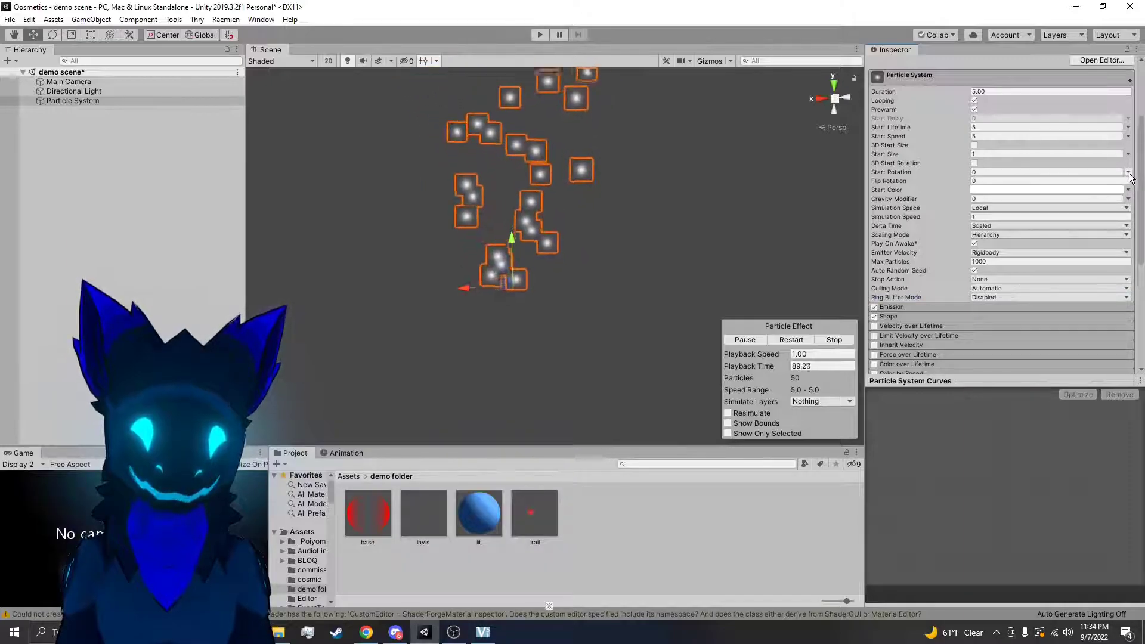
{"action": "left_click", "coordinate": [1129, 173]}
{"action": "left_click", "coordinate": [1130, 173]}
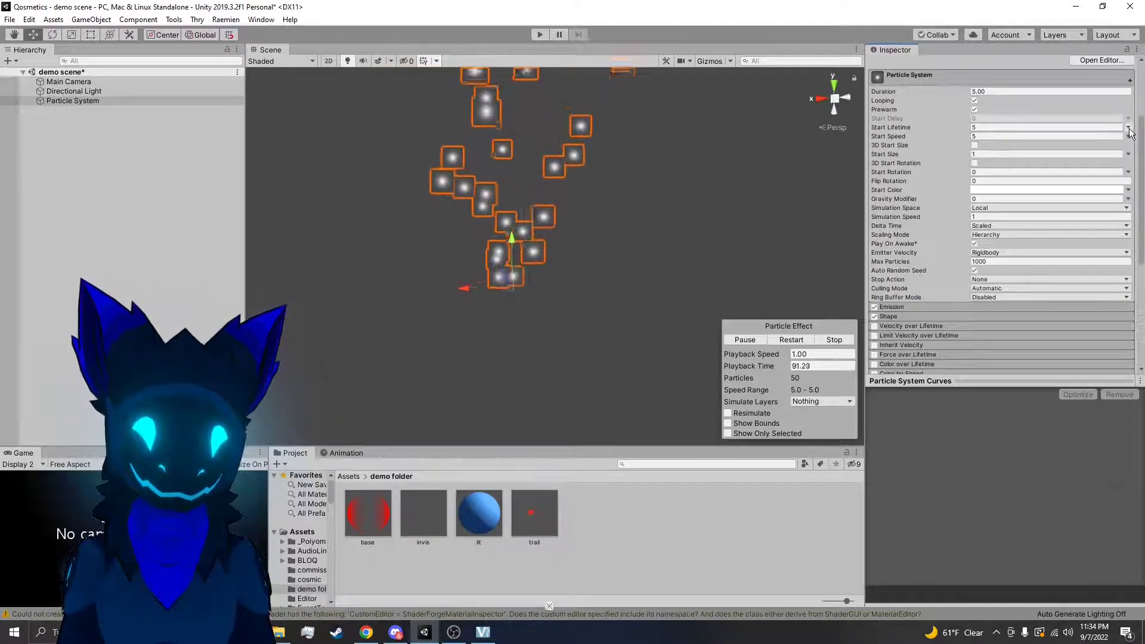
Switch Start Lifetime to a Curve, add a middle key lowered close to zero, and observe the particles
{"action": "left_click", "coordinate": [1129, 128]}
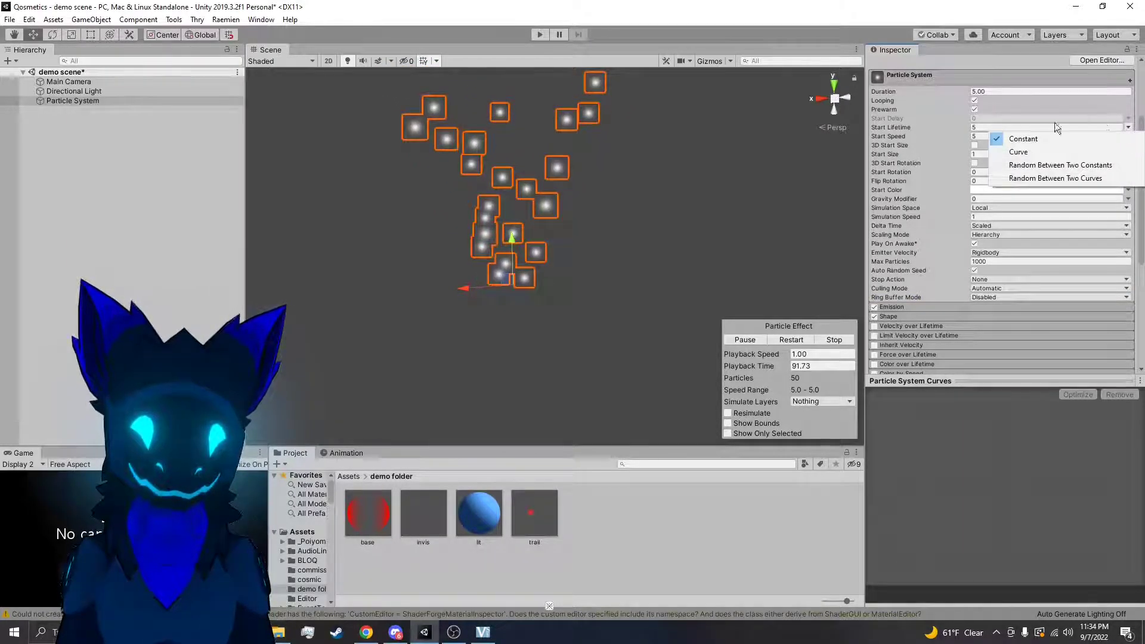
{"action": "left_click", "coordinate": [1019, 152]}
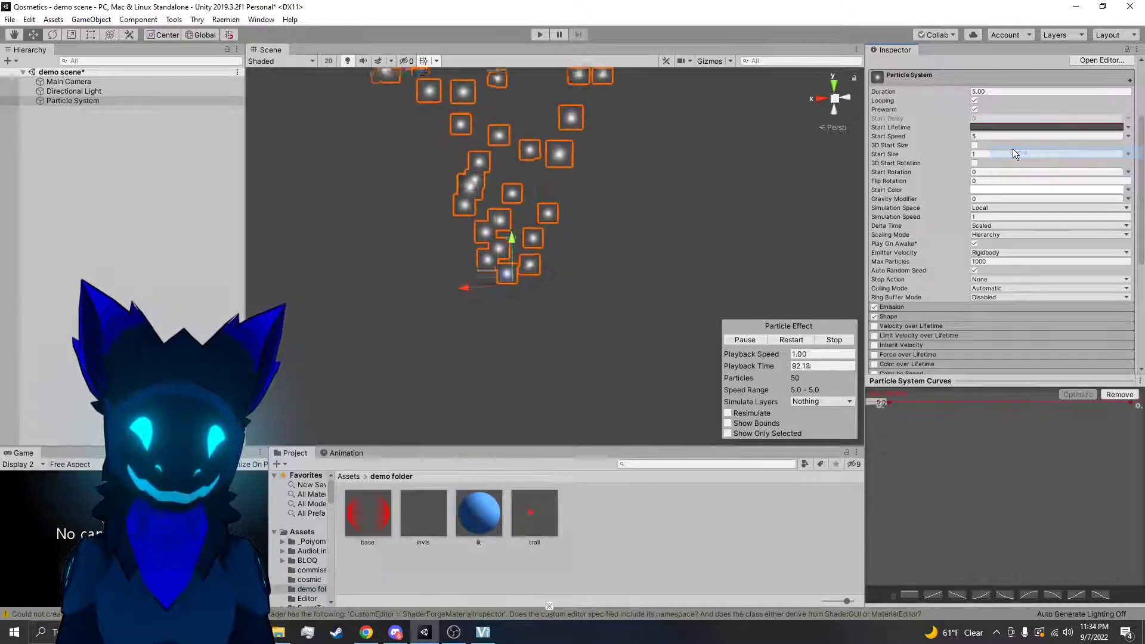
{"action": "double_click", "coordinate": [1010, 403]}
{"action": "left_click_drag", "start_coordinate": [1010, 404], "coordinate": [1009, 549]}
{"action": "right_click_drag", "start_coordinate": [644, 288], "coordinate": [631, 198]}
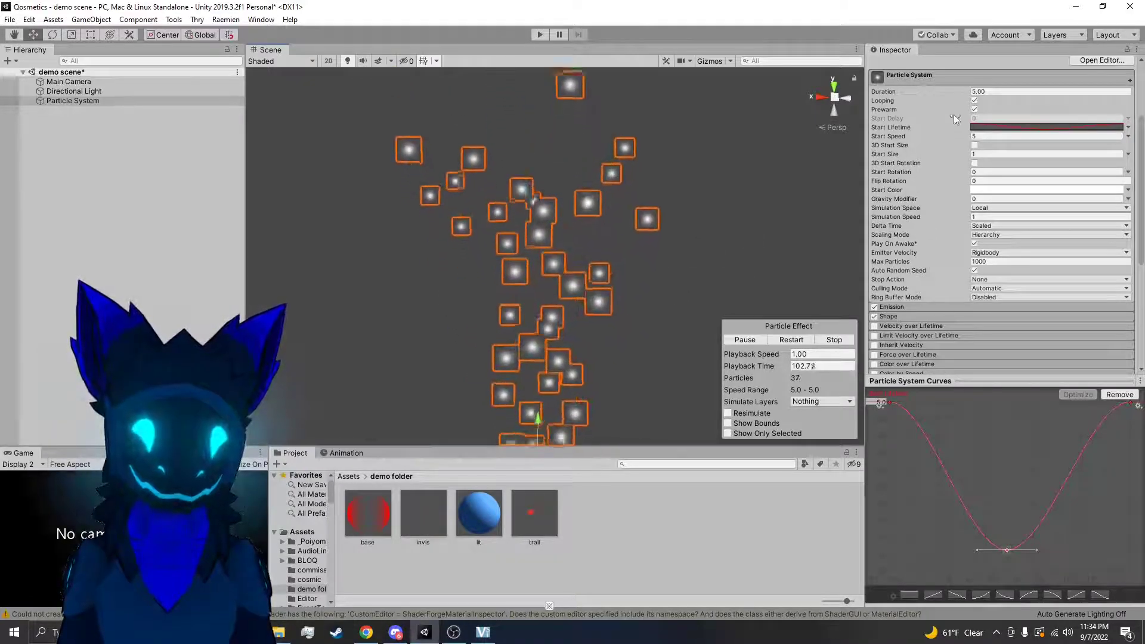
{"action": "right_click_drag", "start_coordinate": [686, 184], "coordinate": [652, 190]}
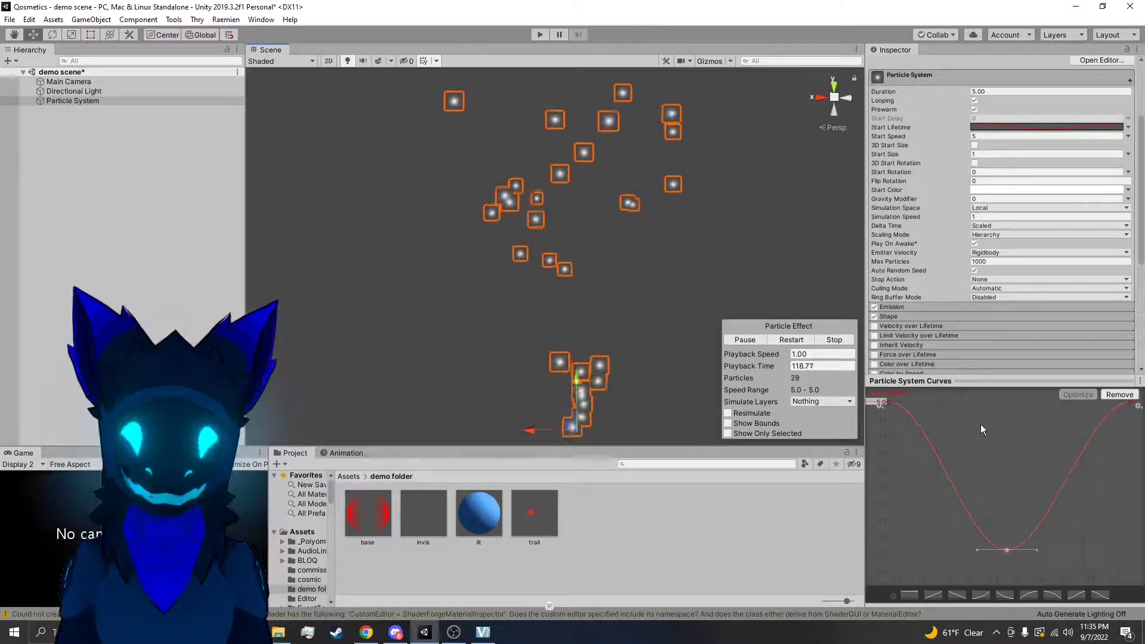
Select all three keys of the Start Lifetime curve and set both their tangents to Linear
{"action": "left_click", "coordinate": [890, 403]}
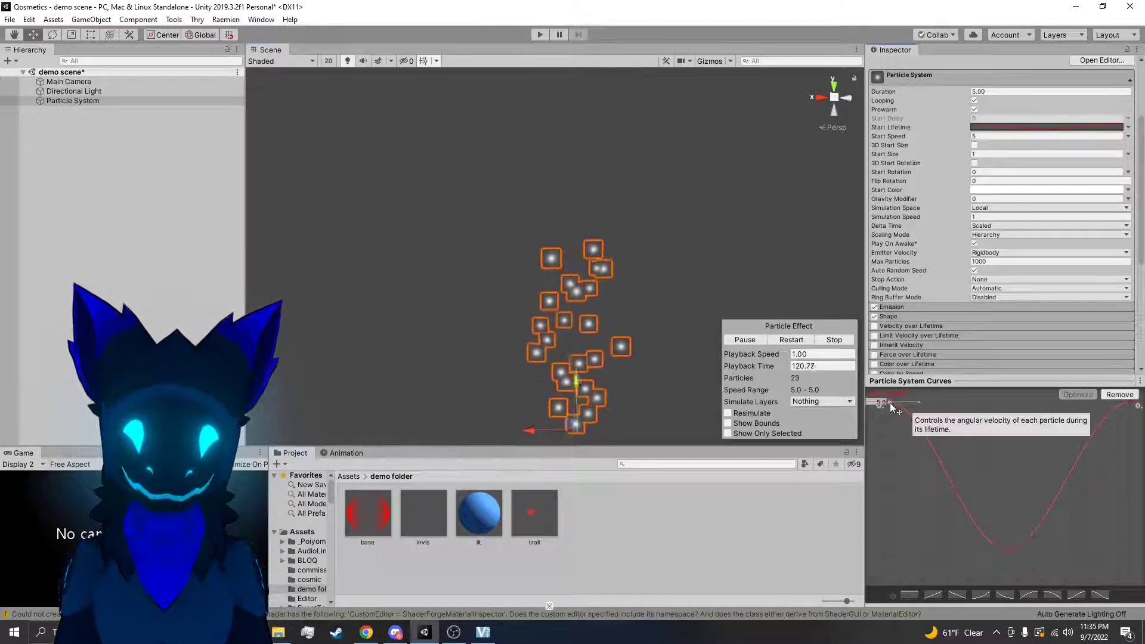
{"action": "left_click", "coordinate": [1008, 550], "text": "shift"}
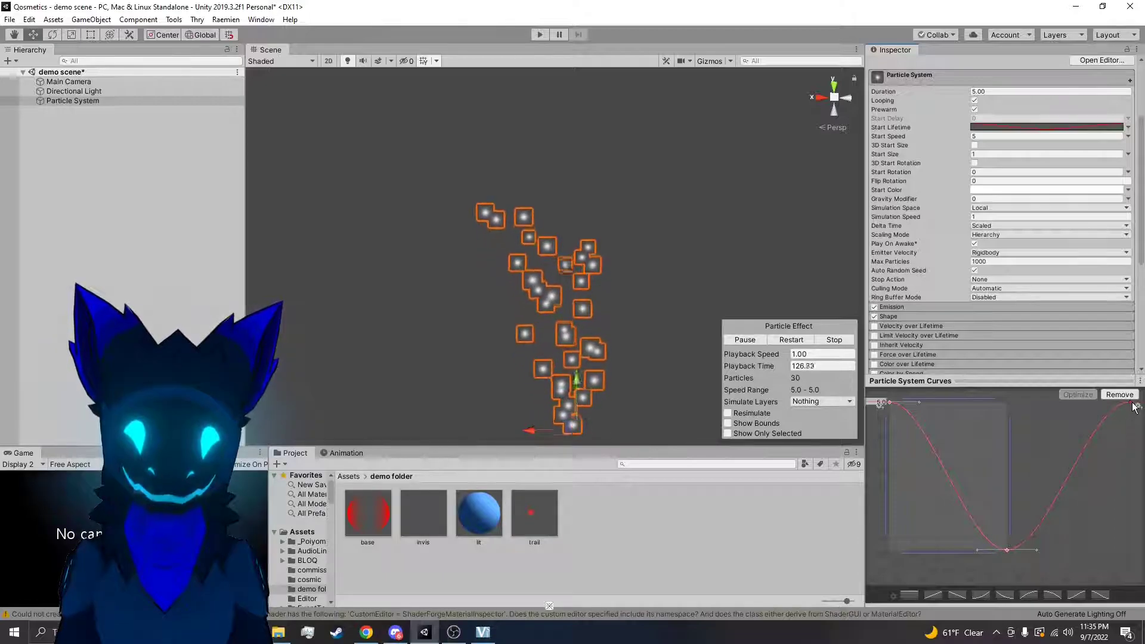
{"action": "left_click", "coordinate": [1133, 403], "text": "shift"}
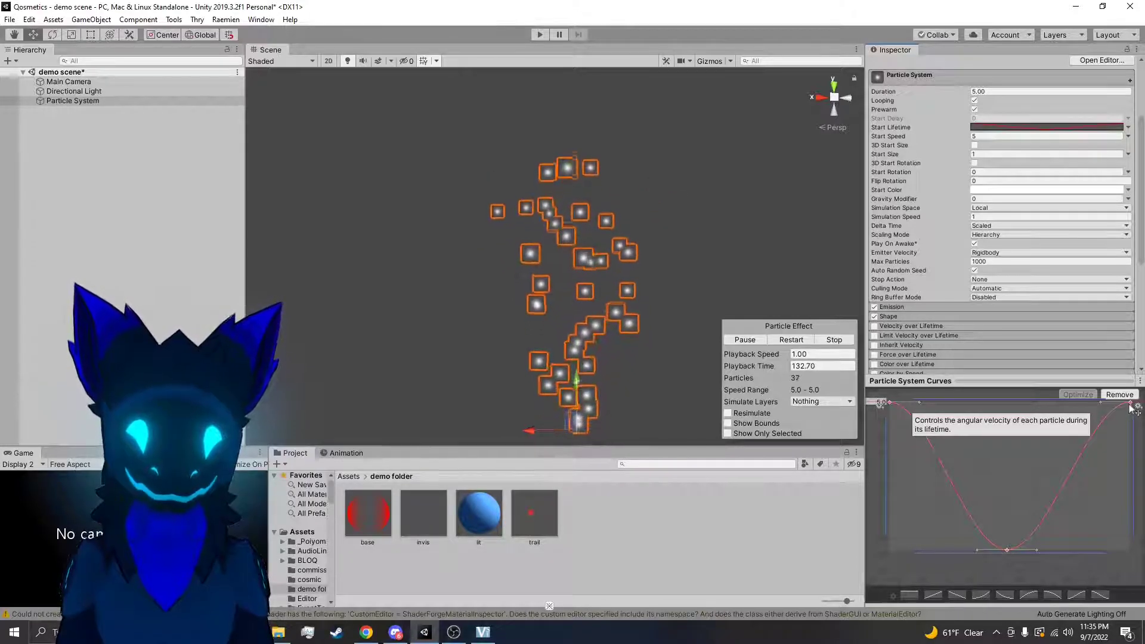
{"action": "right_click", "coordinate": [1132, 408]}
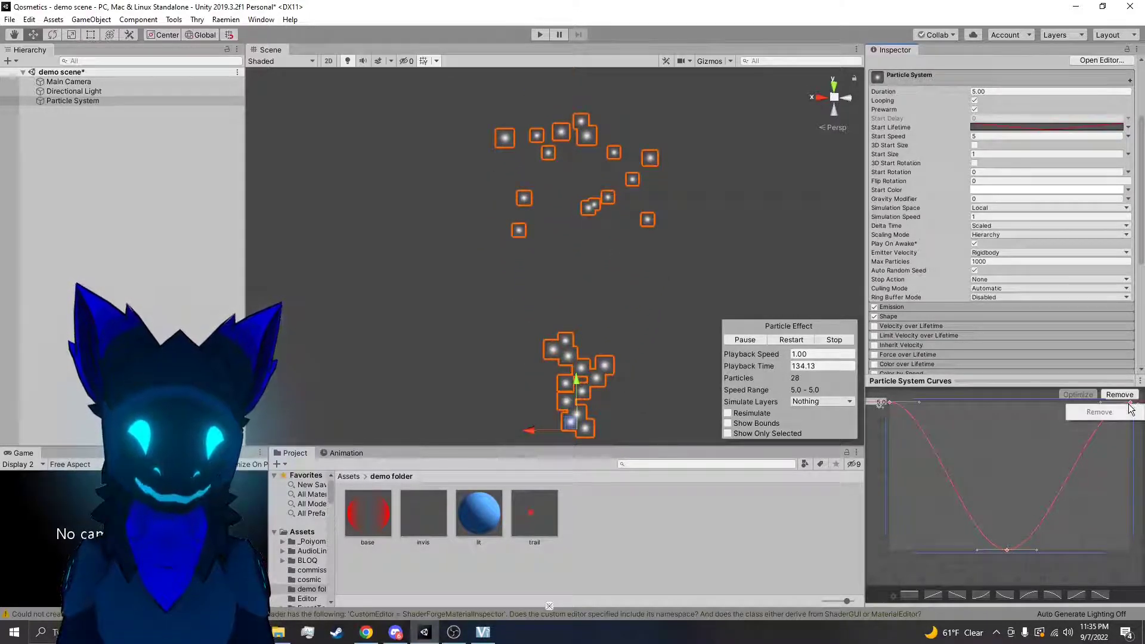
{"action": "right_click", "coordinate": [1132, 408]}
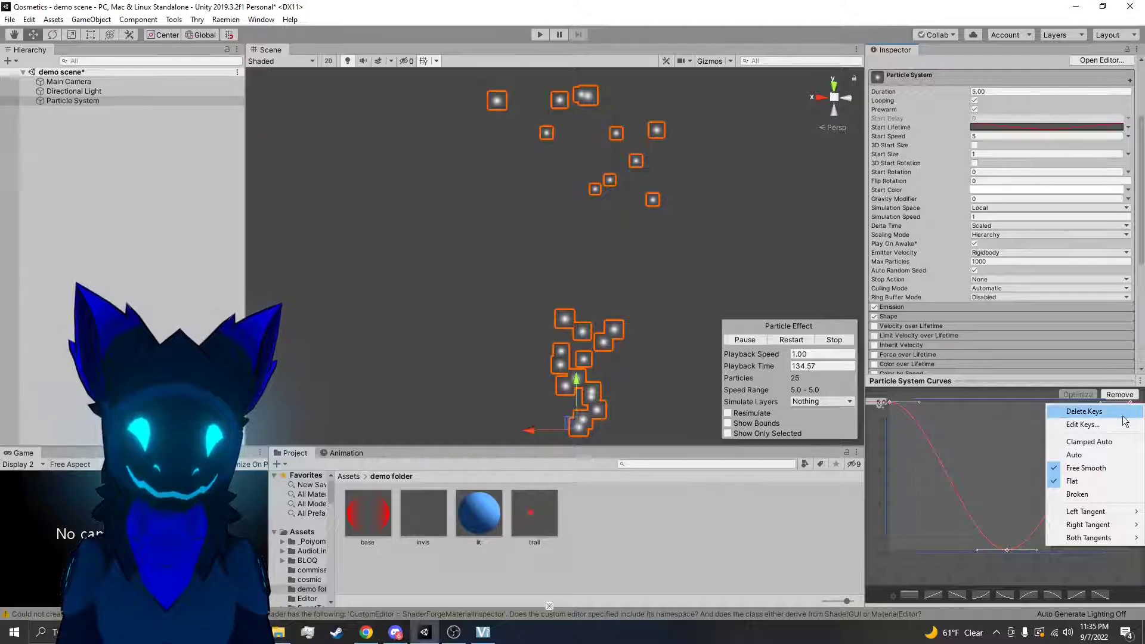
{"action": "left_click", "coordinate": [1089, 442]}
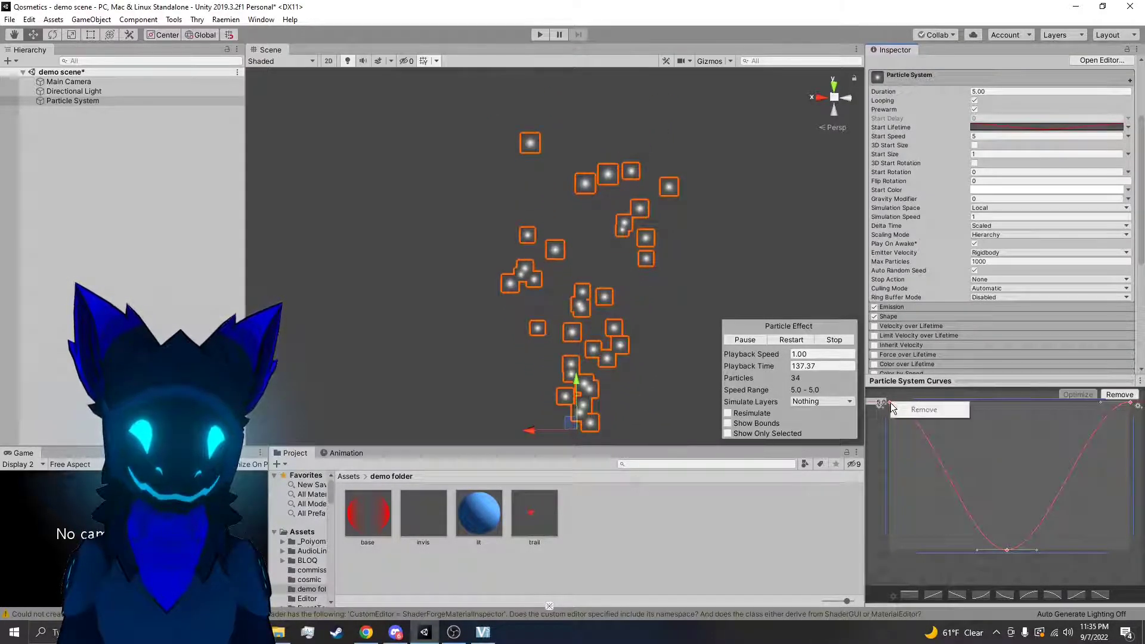
{"action": "right_click", "coordinate": [890, 404]}
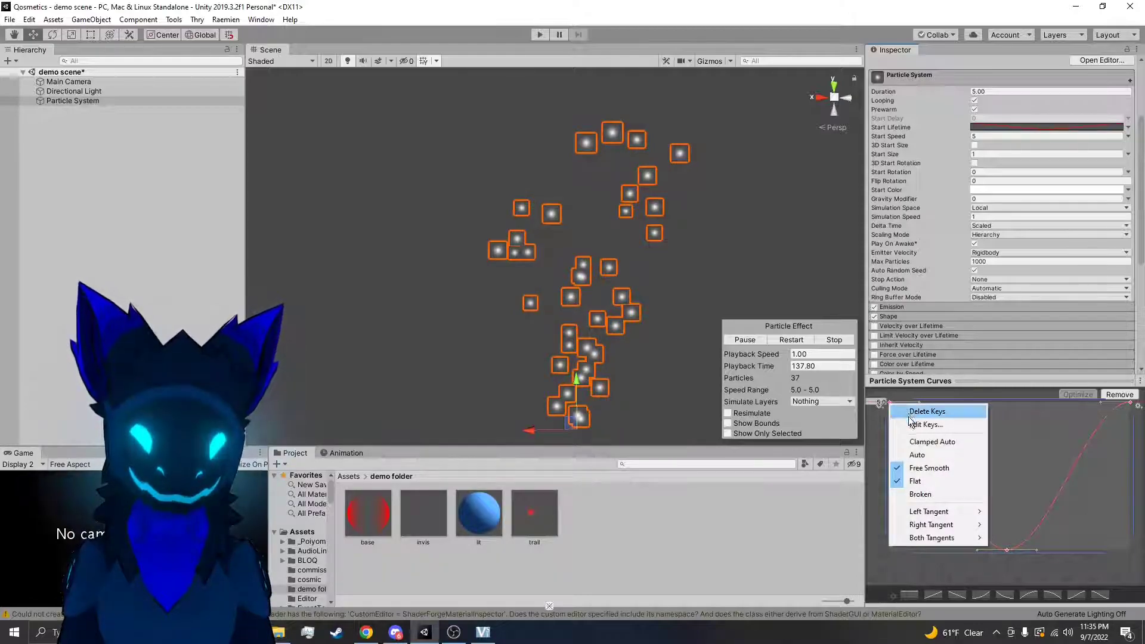
{"action": "mouse_move", "coordinate": [927, 539]}
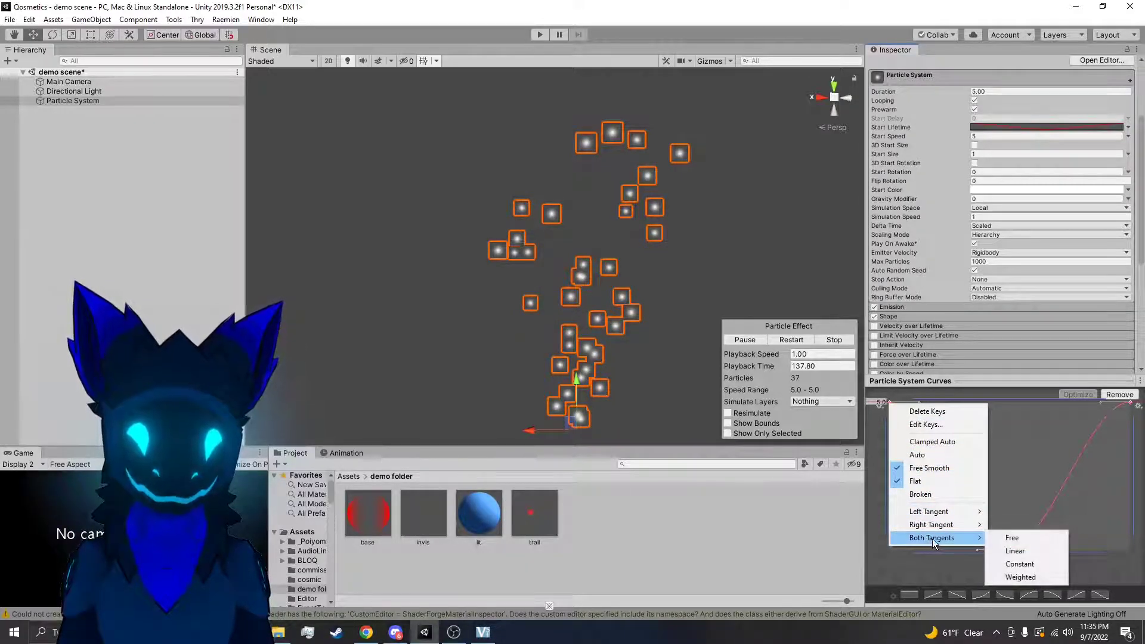
{"action": "left_click", "coordinate": [1009, 552]}
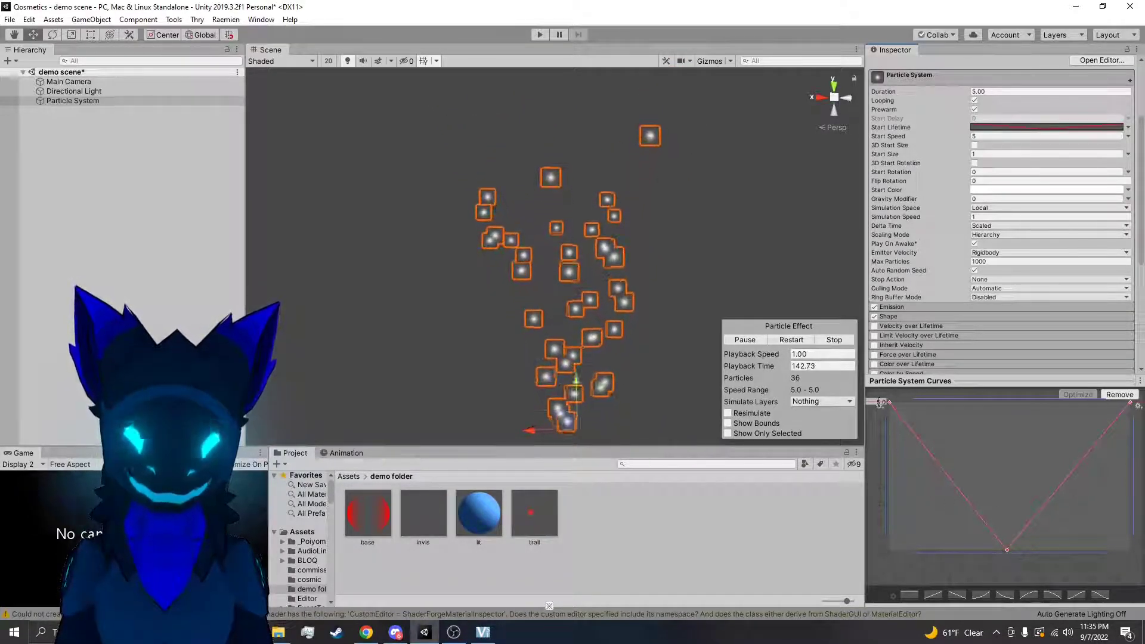
Try moving the middle key of the Start Lifetime curve earlier and adding another key after it, and undo the curve edits
{"action": "left_click", "coordinate": [1004, 554]}
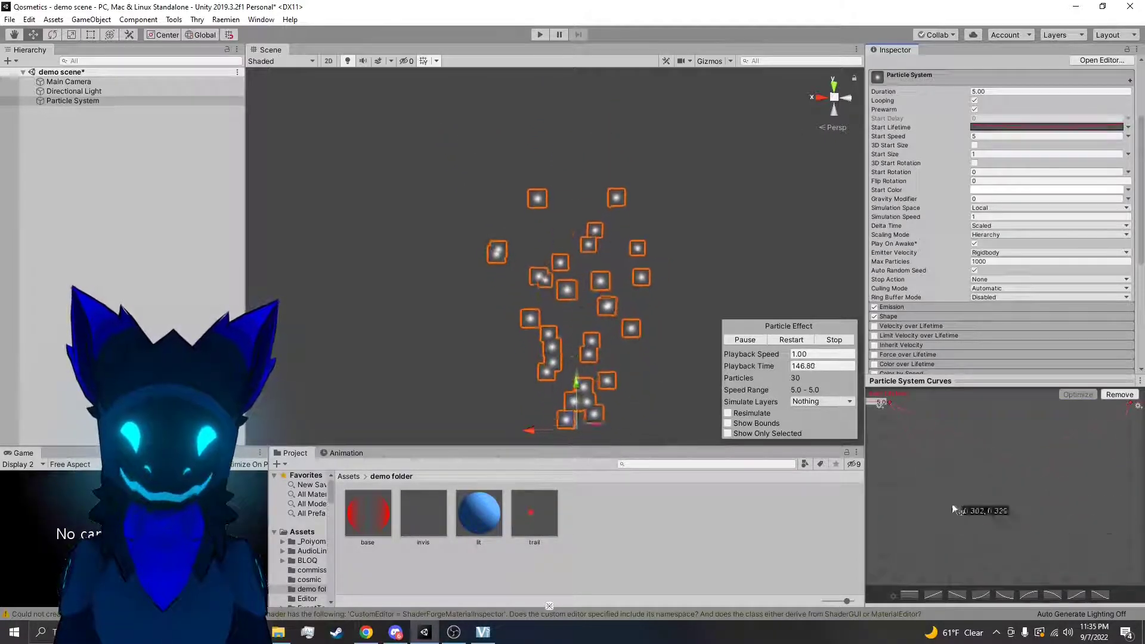
{"action": "right_click", "coordinate": [1015, 475]}
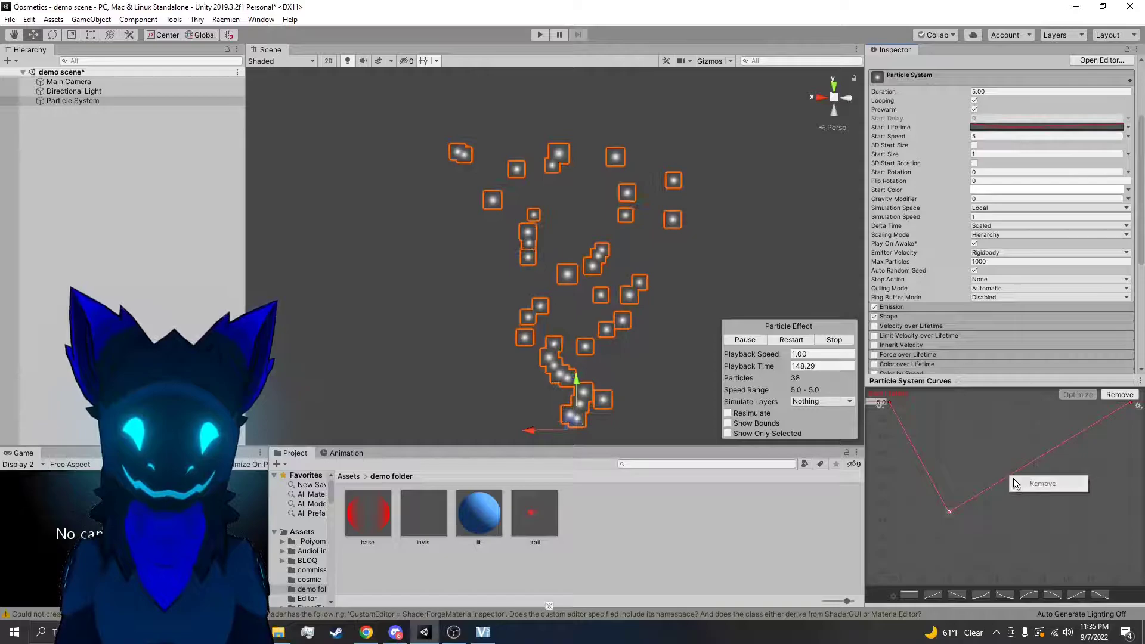
{"action": "left_click", "coordinate": [1036, 482]}
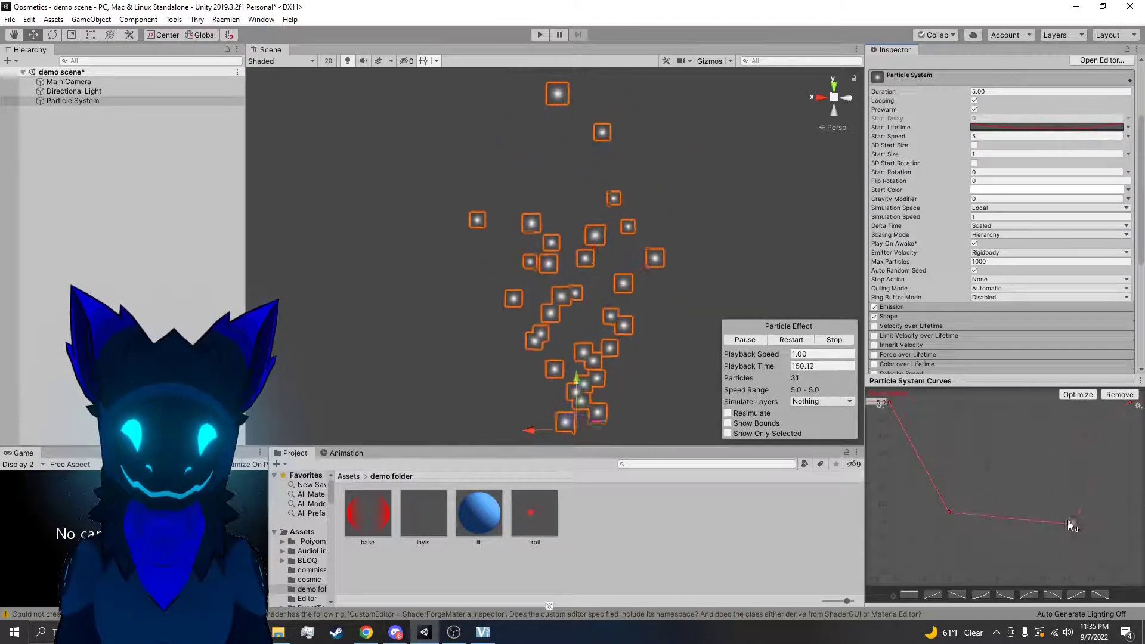
{"action": "key", "text": "ctrl+z"}
{"action": "key", "text": "ctrl+z"}
{"action": "key", "text": "ctrl+z"}
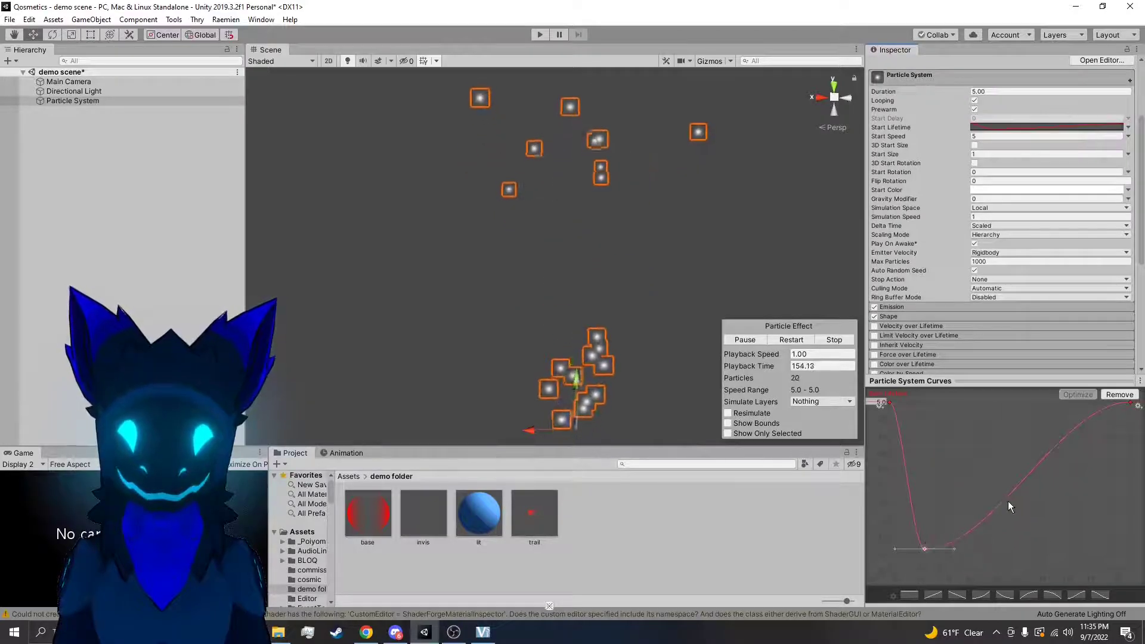
Try another key on the rising part of the curve, and undo the curve edits until Start Lifetime is Constant again
{"action": "right_click", "coordinate": [1016, 496]}
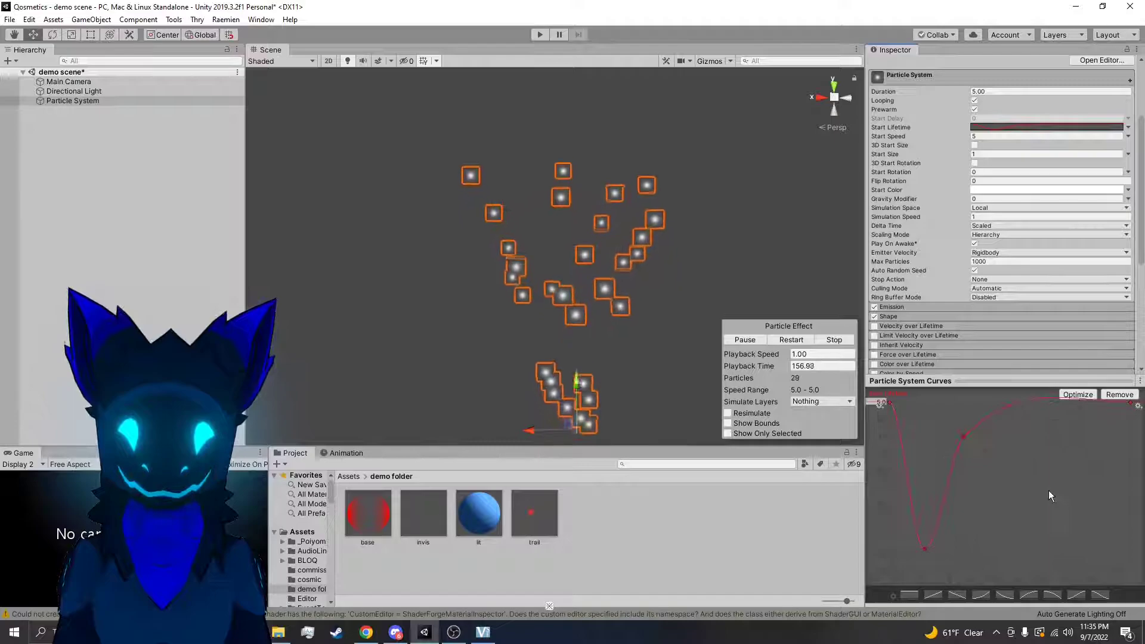
{"action": "key", "text": "ctrl+z"}
{"action": "key", "text": "ctrl+z"}
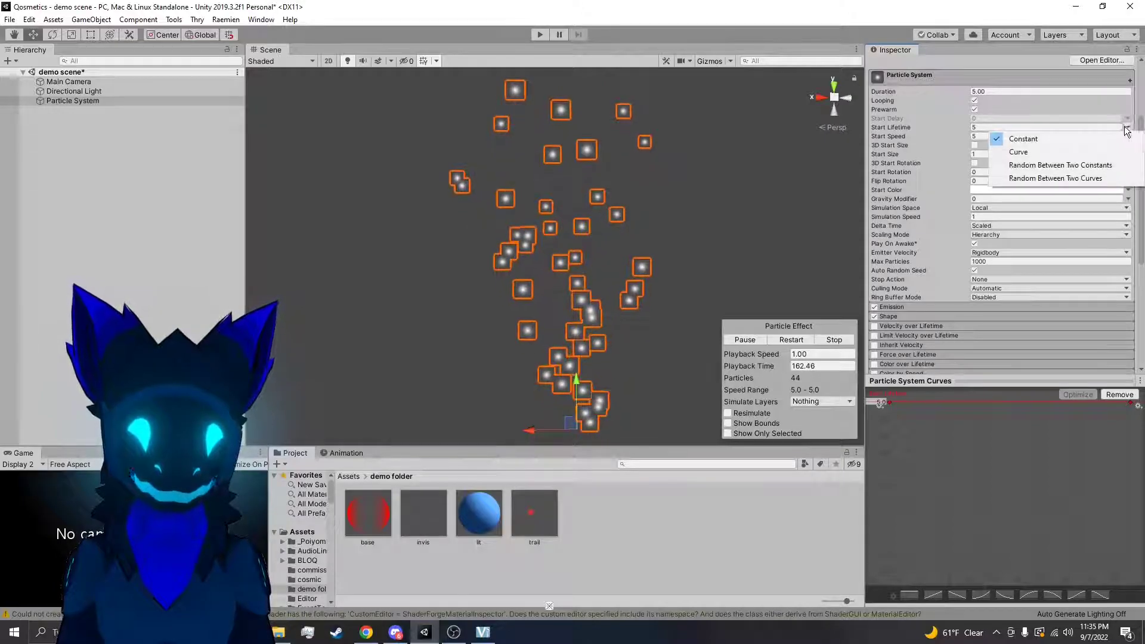
Set Start Lifetime to Random Between Two Constants with values 20 and 1, and view the resulting emission
{"action": "left_click", "coordinate": [1076, 165]}
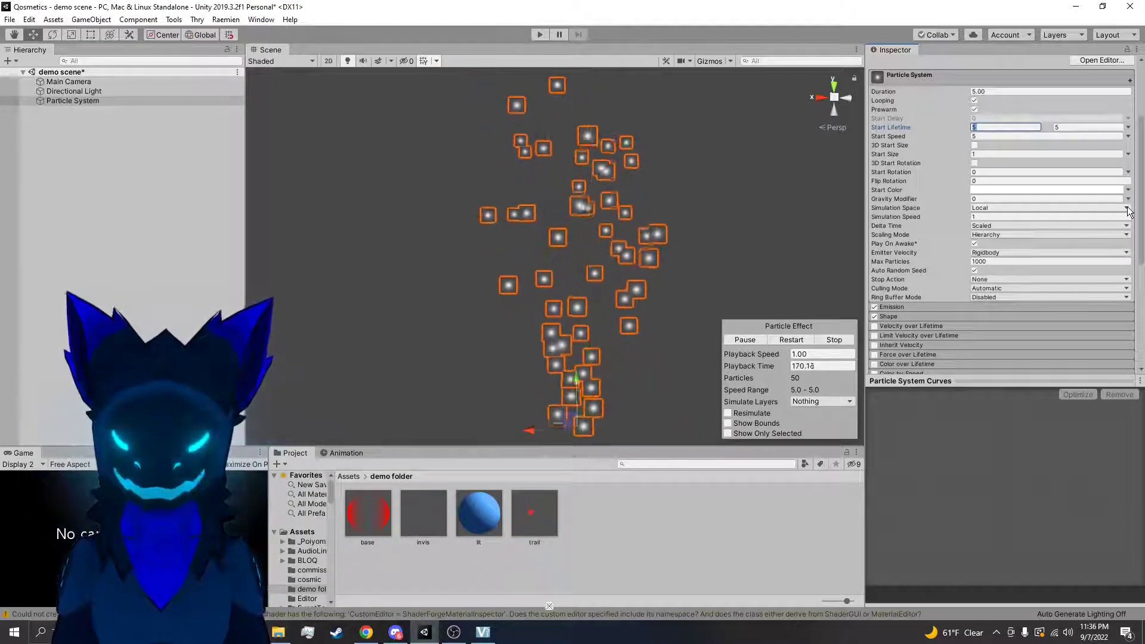
{"action": "type", "text": "20"}
{"action": "key", "text": "Return"}
{"action": "left_click", "coordinate": [1063, 128]}
{"action": "type", "text": "1"}
{"action": "right_click_drag", "start_coordinate": [780, 235], "coordinate": [723, 204]}
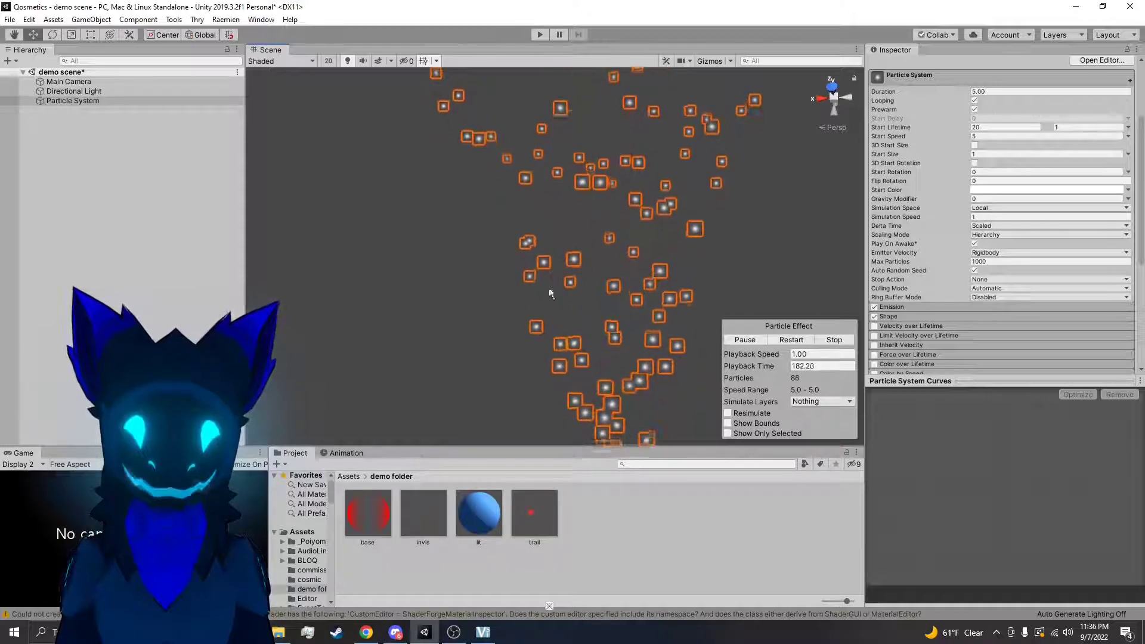
Undo the accidental duration change and try Random Between Two Curves for Start Lifetime
{"action": "right_click_drag", "start_coordinate": [569, 148], "coordinate": [595, 225]}
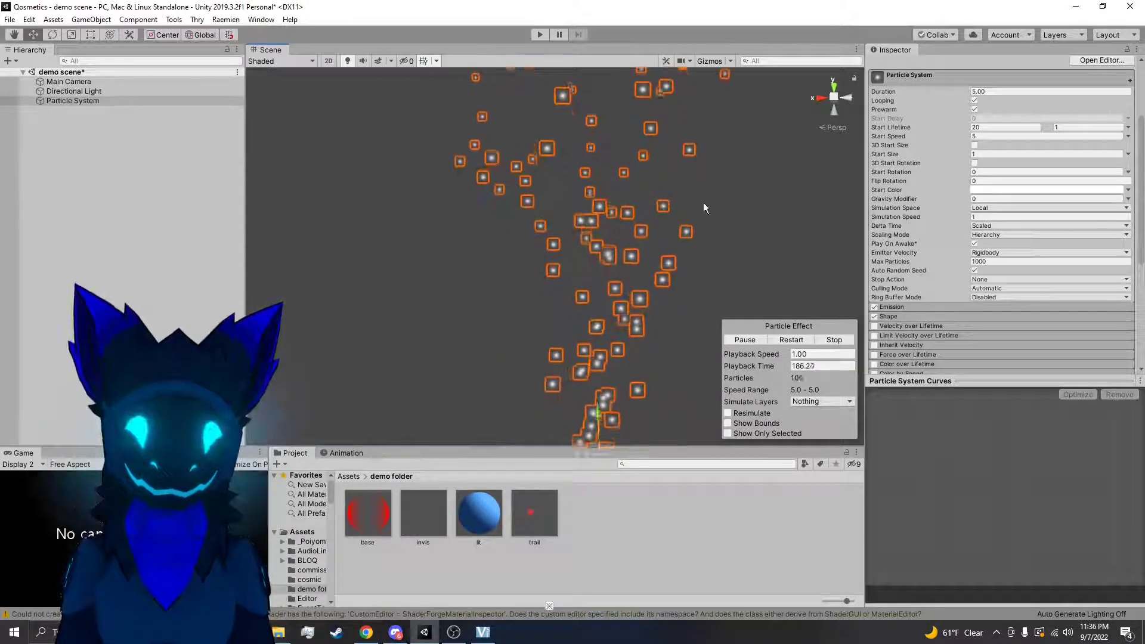
{"action": "left_click_drag", "start_coordinate": [958, 92], "coordinate": [1000, 92]}
{"action": "key", "text": "ctrl+z"}
{"action": "left_click", "coordinate": [986, 127]}
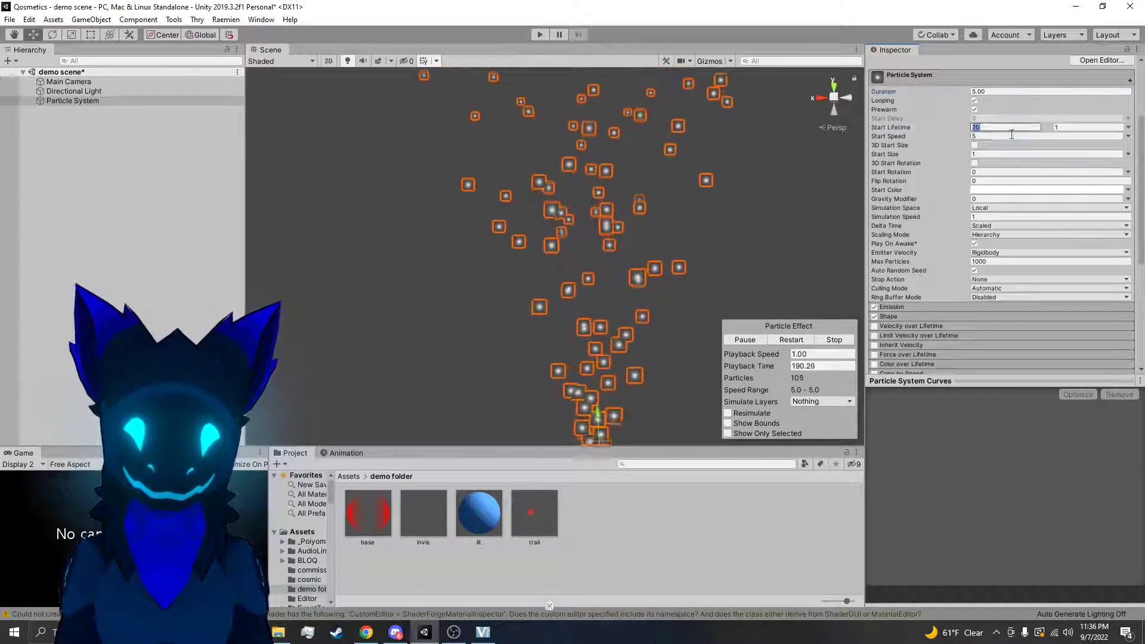
{"action": "left_click", "coordinate": [1127, 128]}
{"action": "left_click", "coordinate": [1087, 179]}
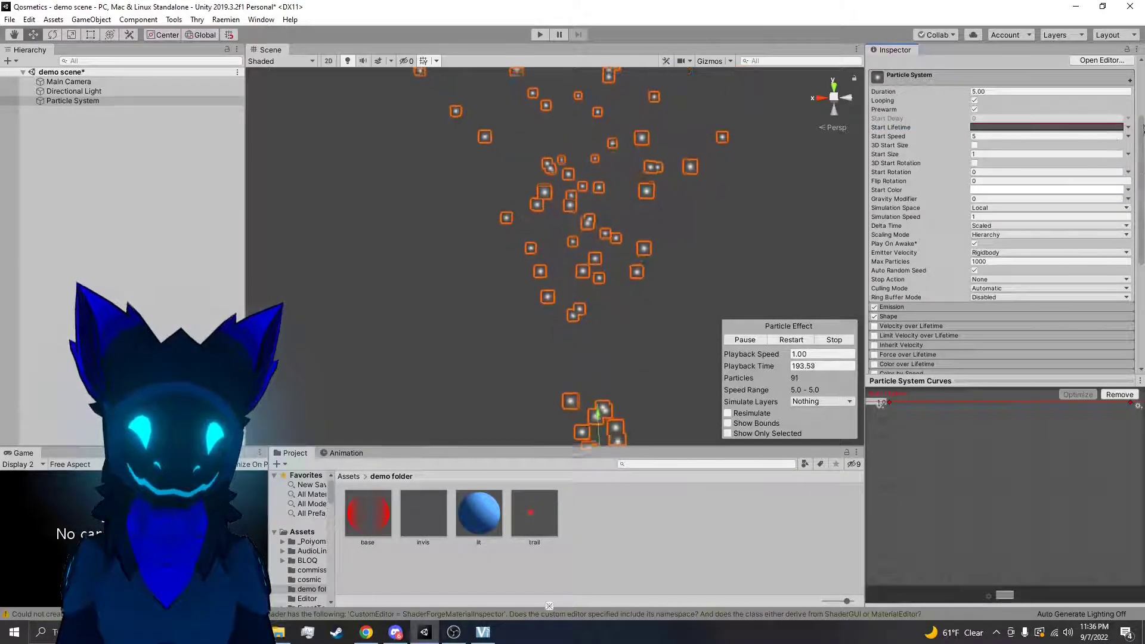
Set Start Lifetime to a Constant value of 5 and view the shorter emission
{"action": "left_click", "coordinate": [1129, 127]}
{"action": "left_click", "coordinate": [1109, 179]}
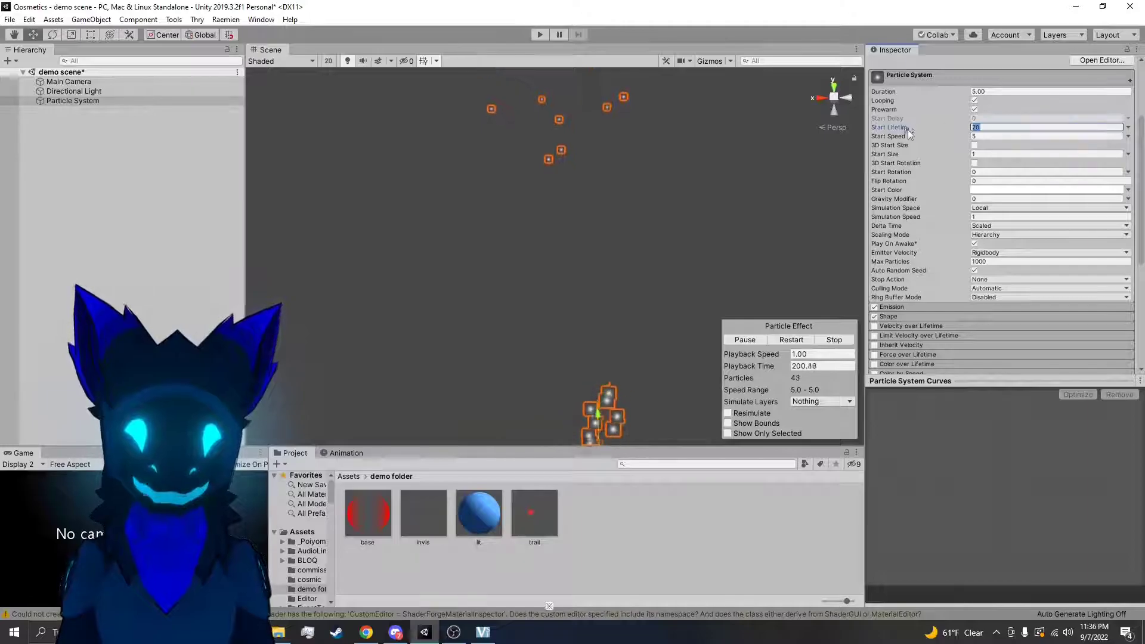
{"action": "type", "text": "5"}
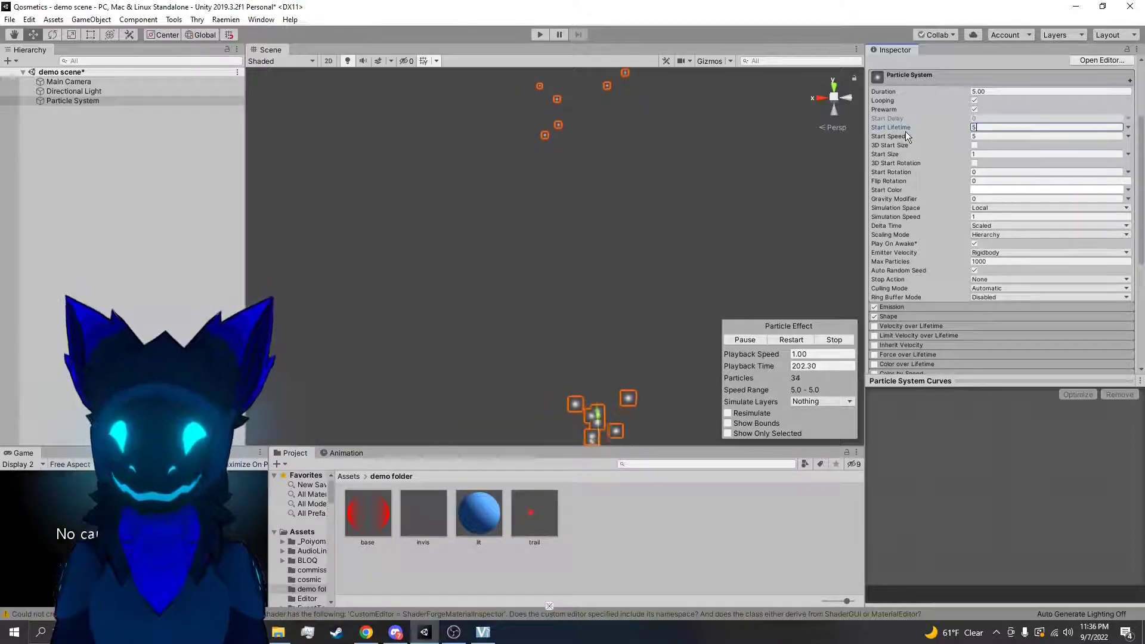
{"action": "right_click_drag", "start_coordinate": [761, 182], "coordinate": [768, 218]}
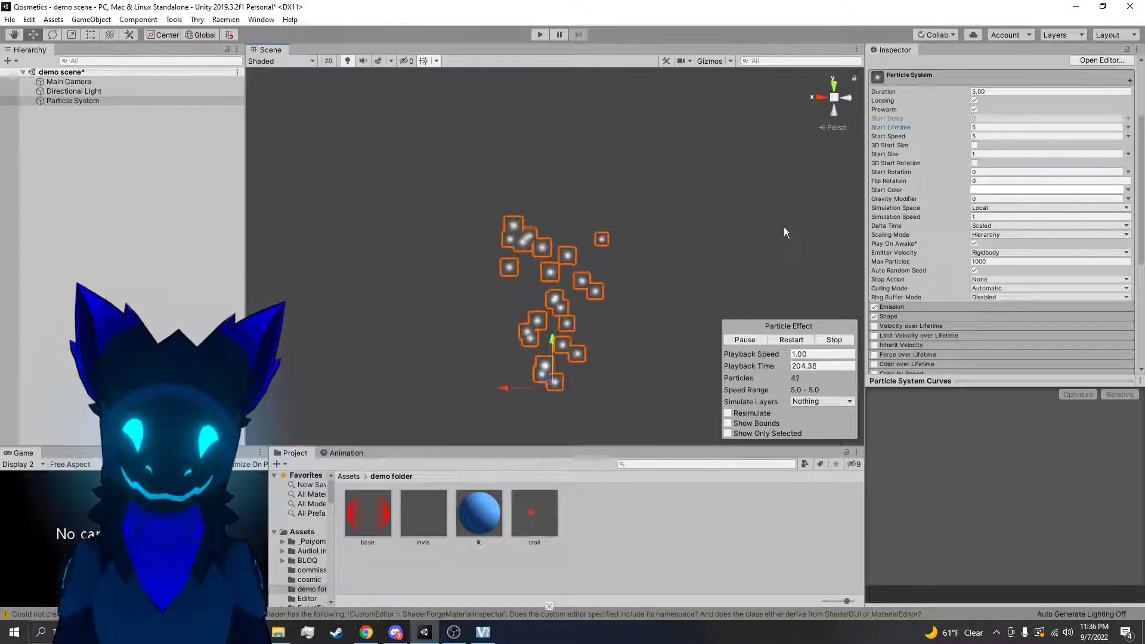
Enable 3D Start Size with Random Between Two Constants and set the second X value to 5
{"action": "left_click", "coordinate": [975, 145]}
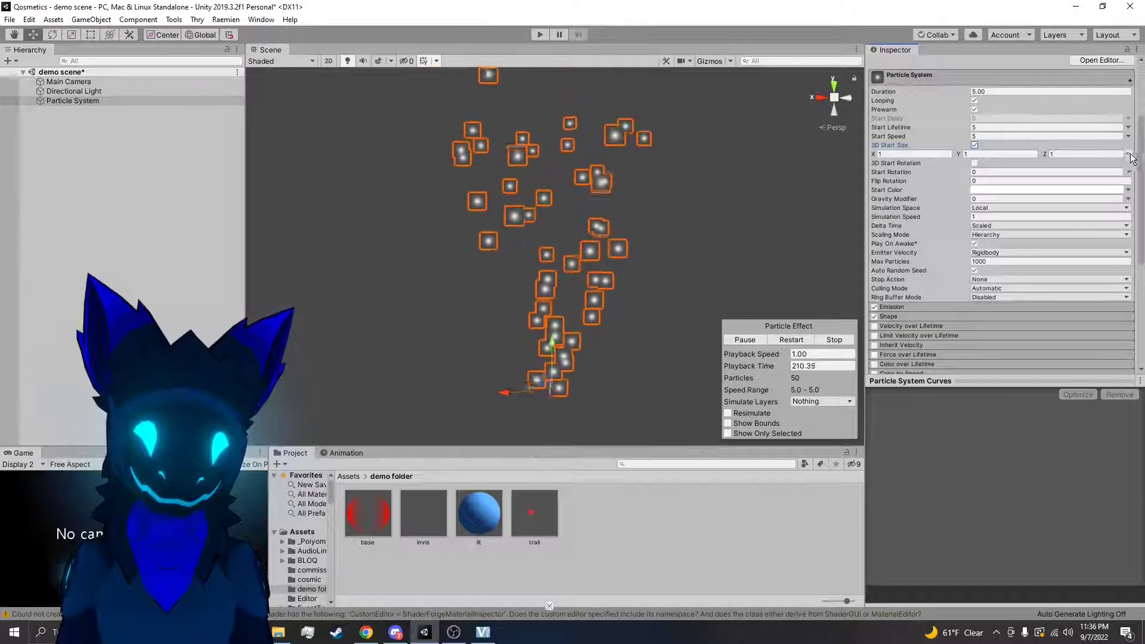
{"action": "left_click", "coordinate": [1096, 193]}
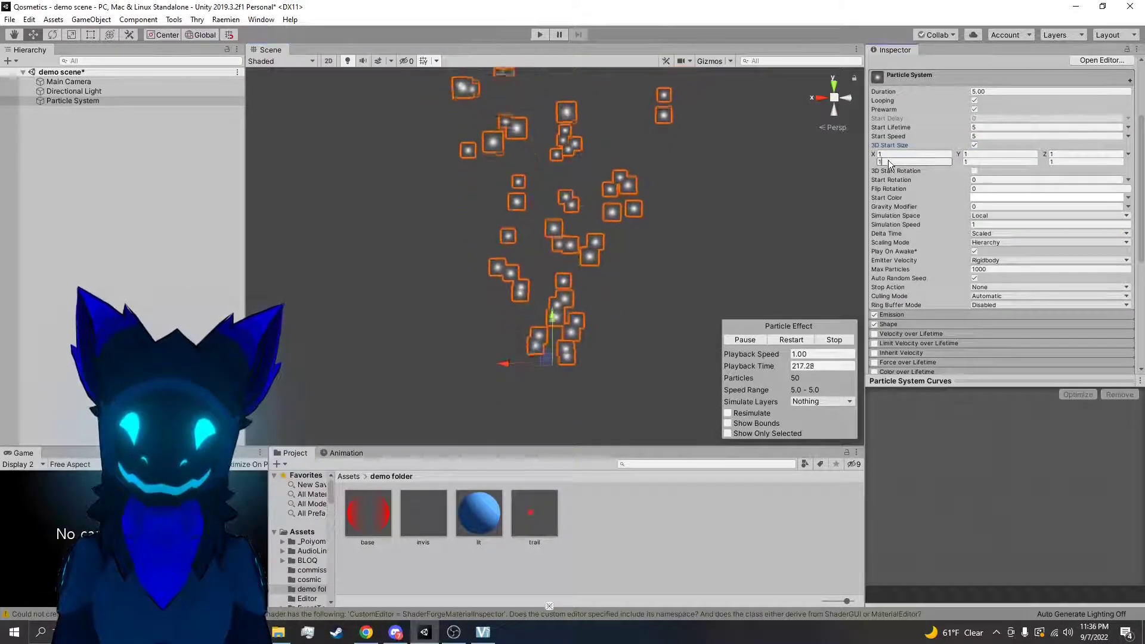
{"action": "type", "text": "5"}
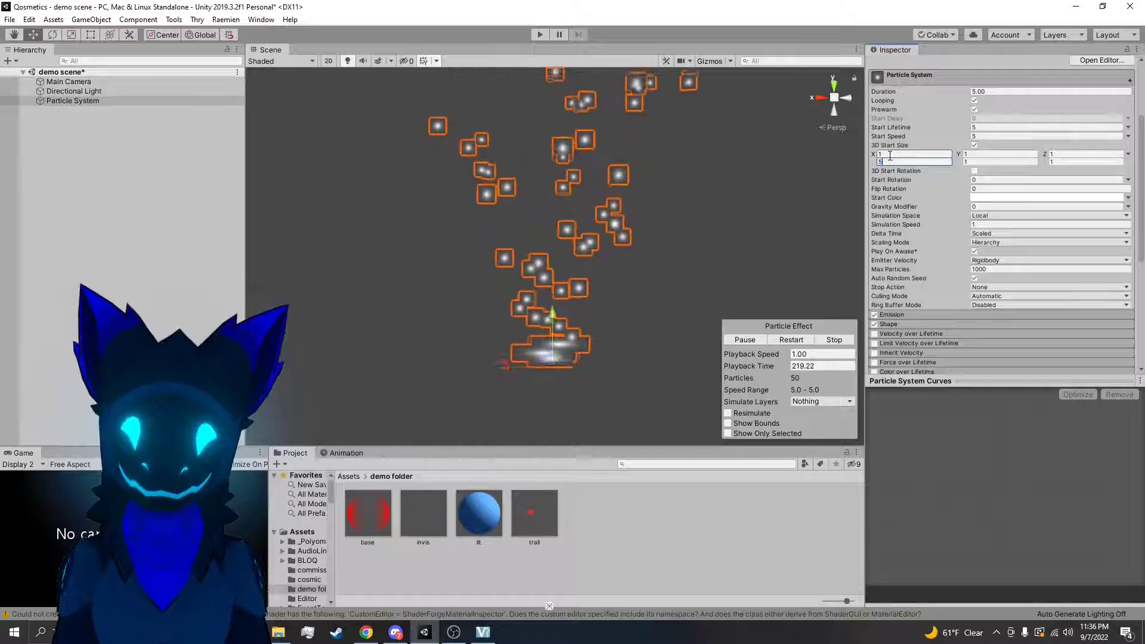
{"action": "right_click_drag", "start_coordinate": [714, 273], "coordinate": [701, 288]}
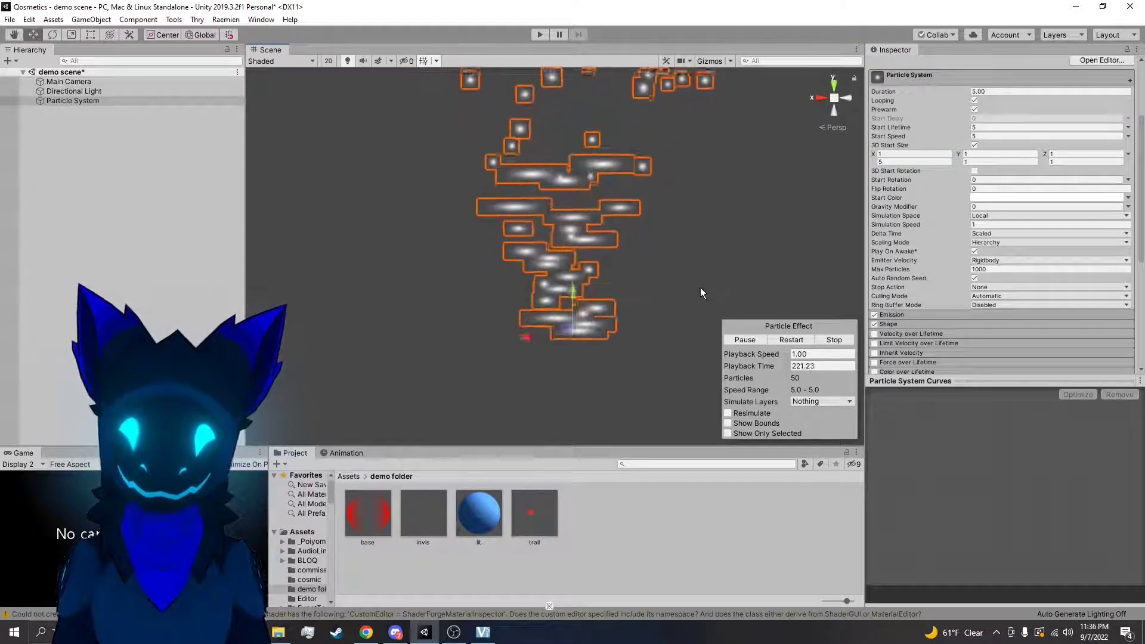
Set the 3D Start Size Y range to 0.5 and 4, and view the particles with and without the selection outline
{"action": "left_click", "coordinate": [972, 155]}
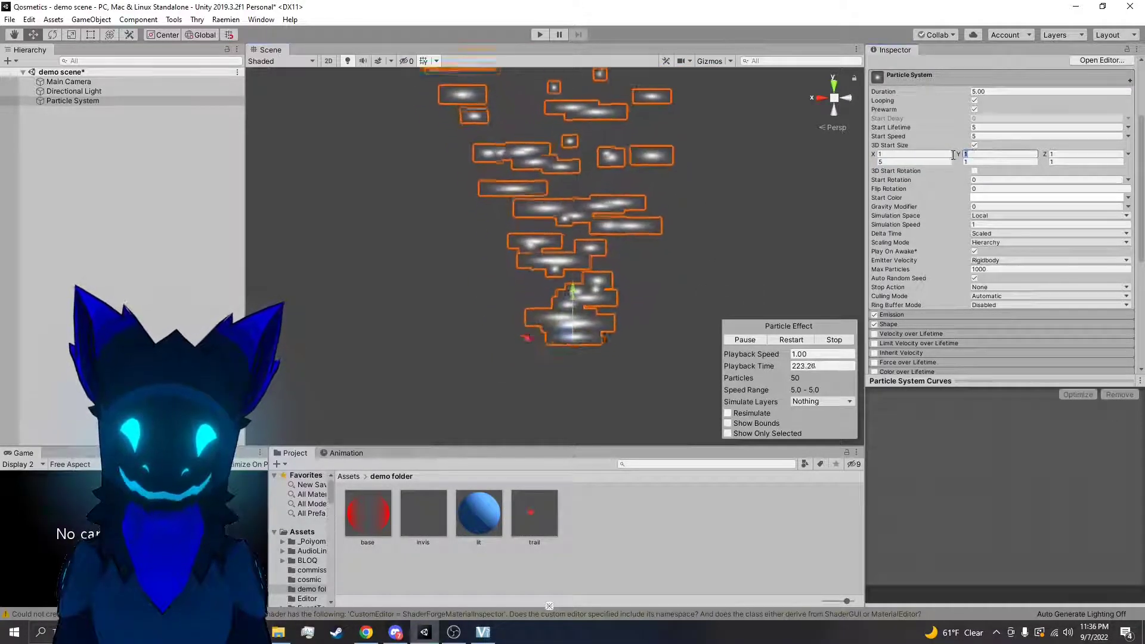
{"action": "type", "text": "0.5"}
{"action": "left_click", "coordinate": [983, 162]}
{"action": "type", "text": "4"}
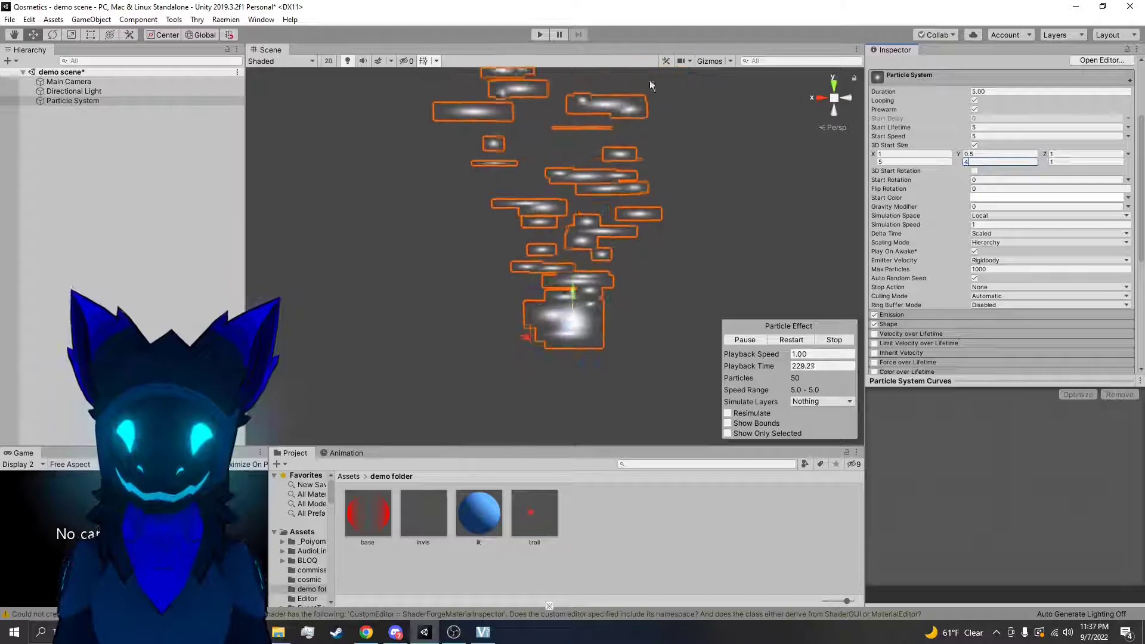
{"action": "left_click", "coordinate": [746, 278]}
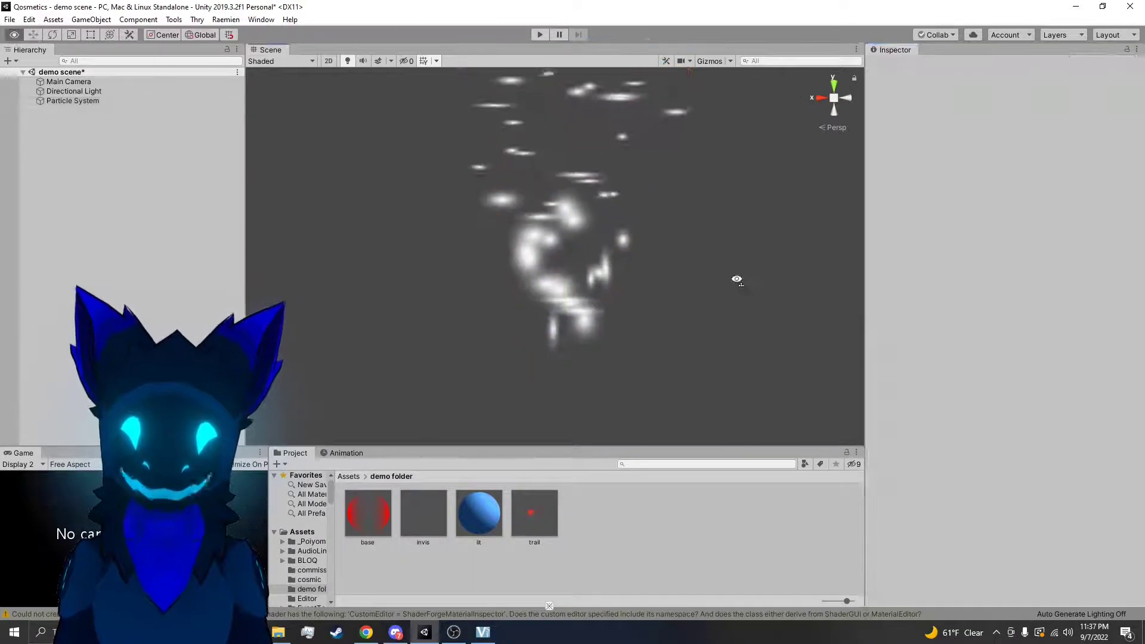
{"action": "left_click", "coordinate": [642, 281]}
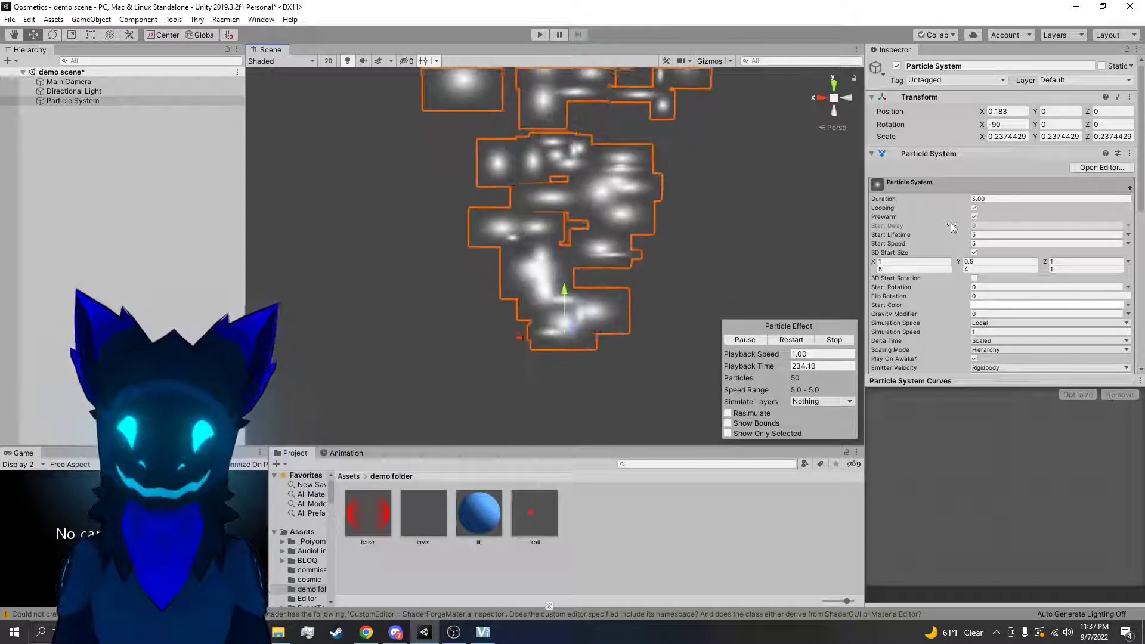
Reset the X and Y values of 3D Start Size to 1 and disable 3D Start Size
{"action": "left_click", "coordinate": [917, 270]}
{"action": "type", "text": "1"}
{"action": "left_click", "coordinate": [984, 262]}
{"action": "type", "text": "1"}
{"action": "left_click", "coordinate": [982, 270]}
{"action": "type", "text": "1"}
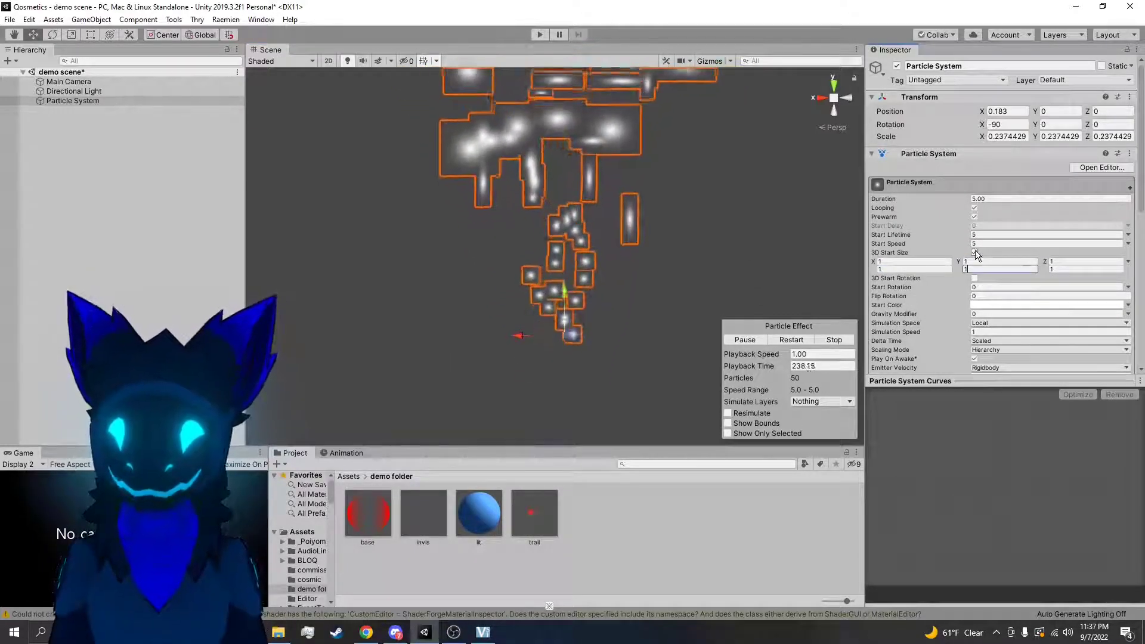
{"action": "left_click", "coordinate": [975, 252]}
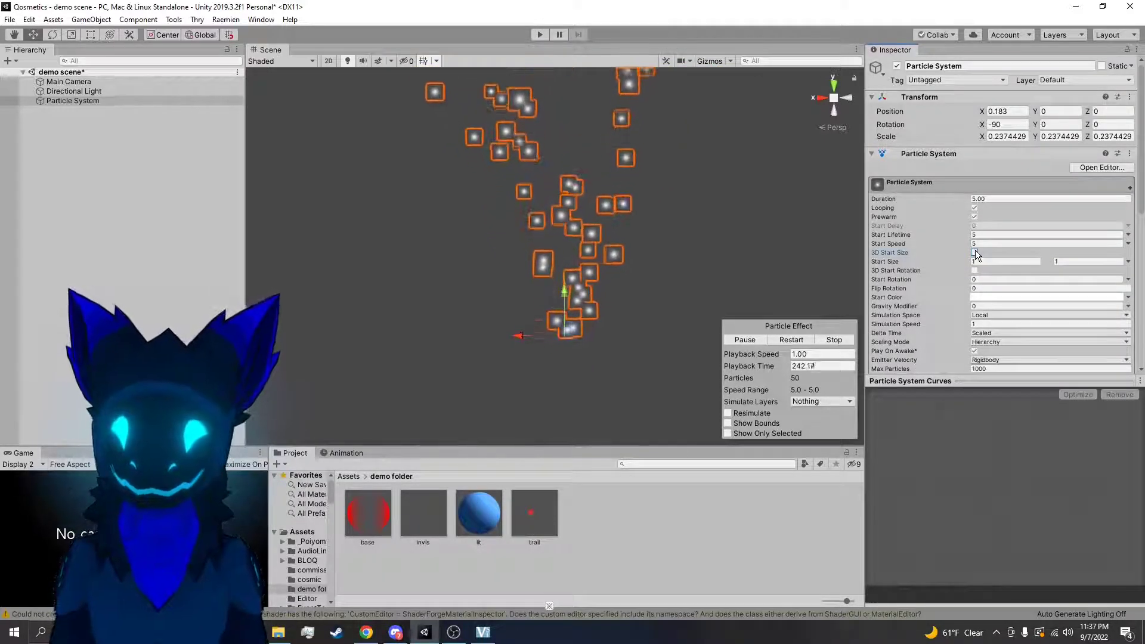
Expand the Emission module and turn it off and on again to compare the effect
{"action": "scroll", "coordinate": [968, 284], "scroll_direction": "down", "scroll_amount": 3}
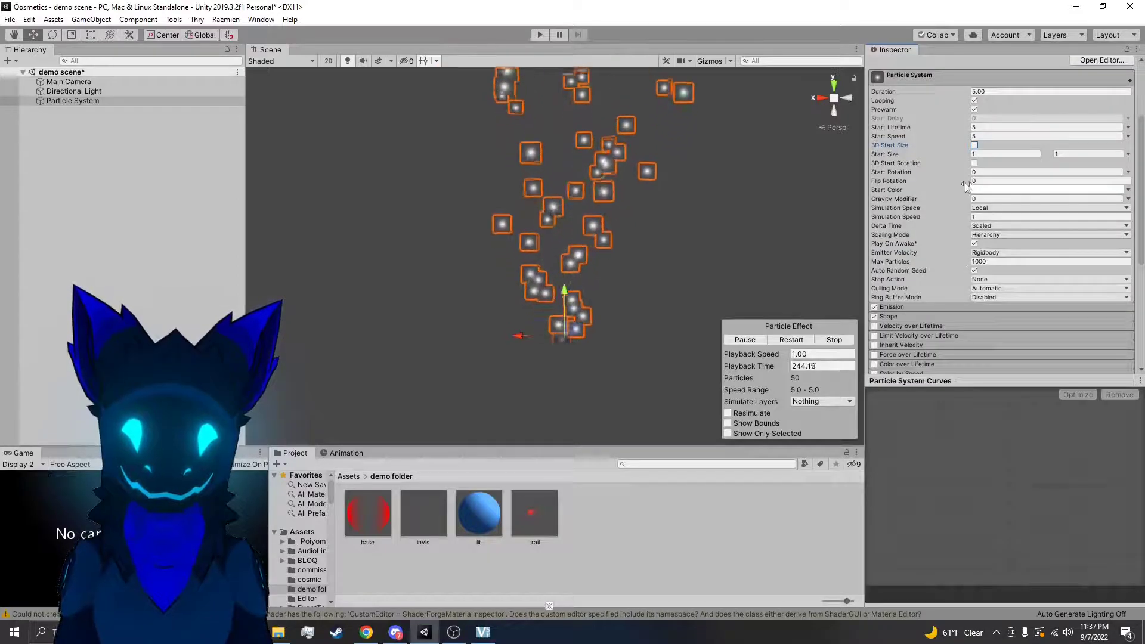
{"action": "scroll", "coordinate": [922, 214], "scroll_direction": "down", "scroll_amount": 3}
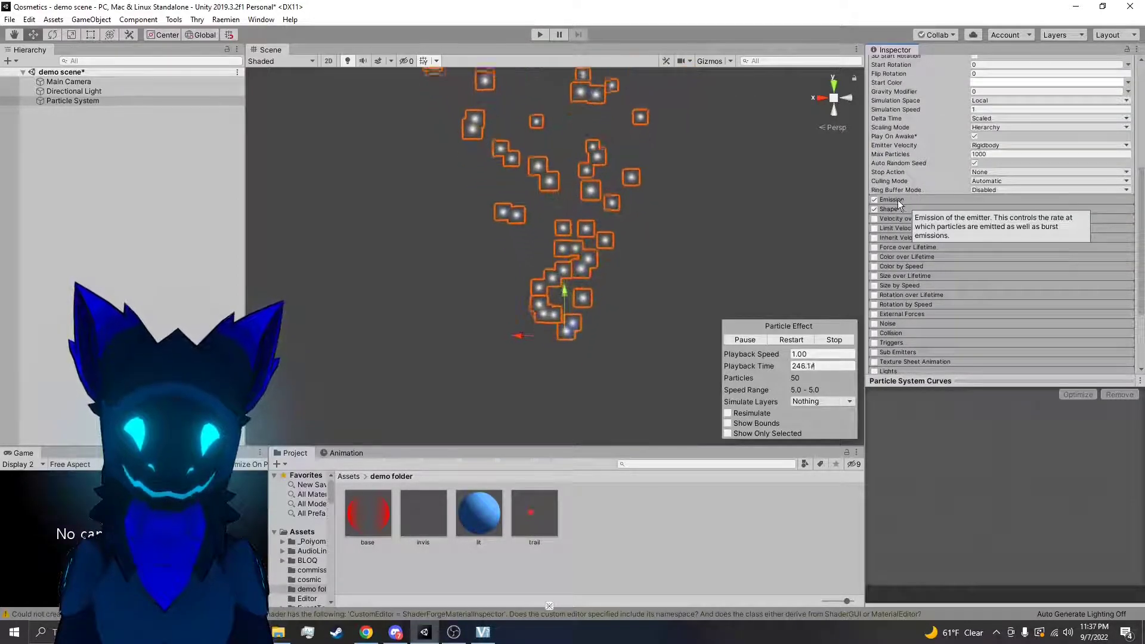
{"action": "left_click", "coordinate": [897, 199]}
{"action": "left_click", "coordinate": [875, 200]}
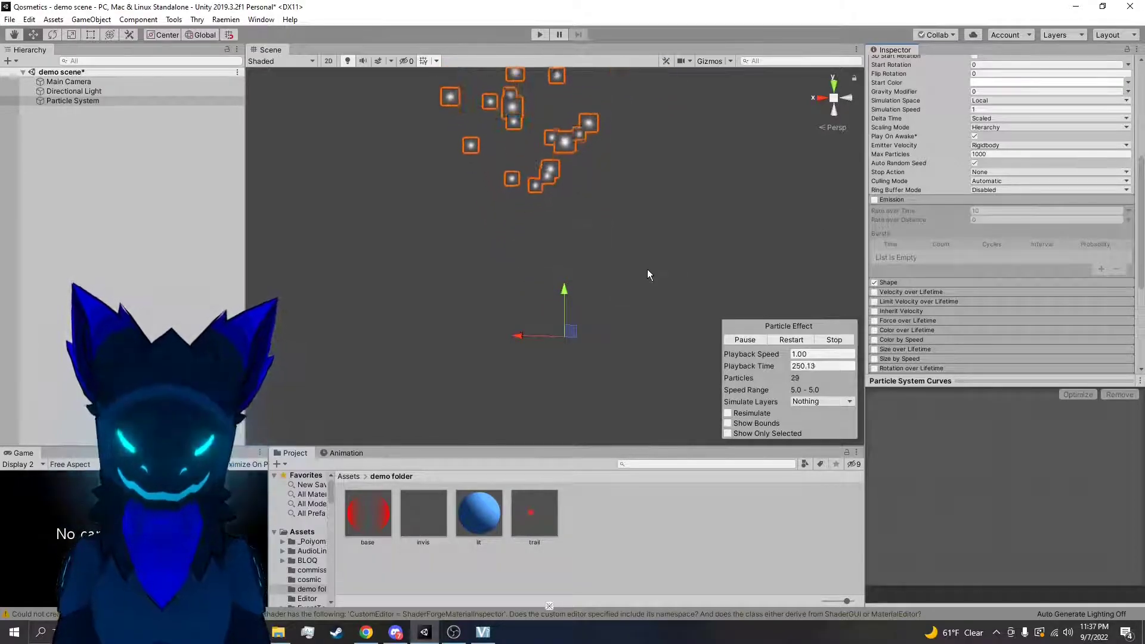
{"action": "left_click", "coordinate": [875, 200]}
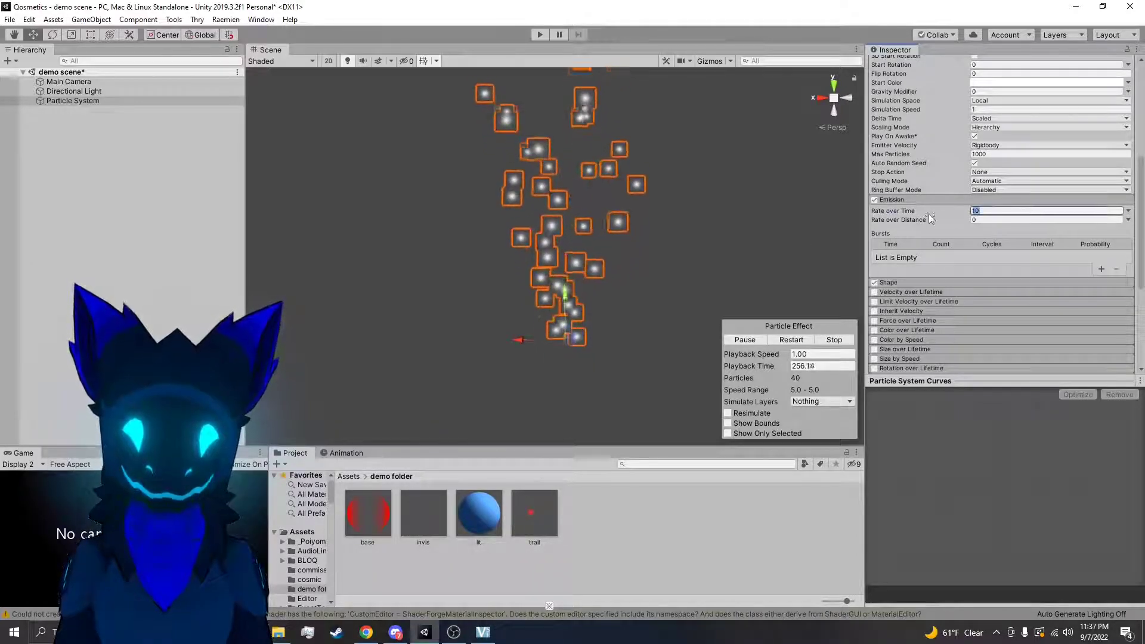
Set the emission's Rate over Time to 100 and examine the denser particle stream from several angles
{"action": "type", "text": "100"}
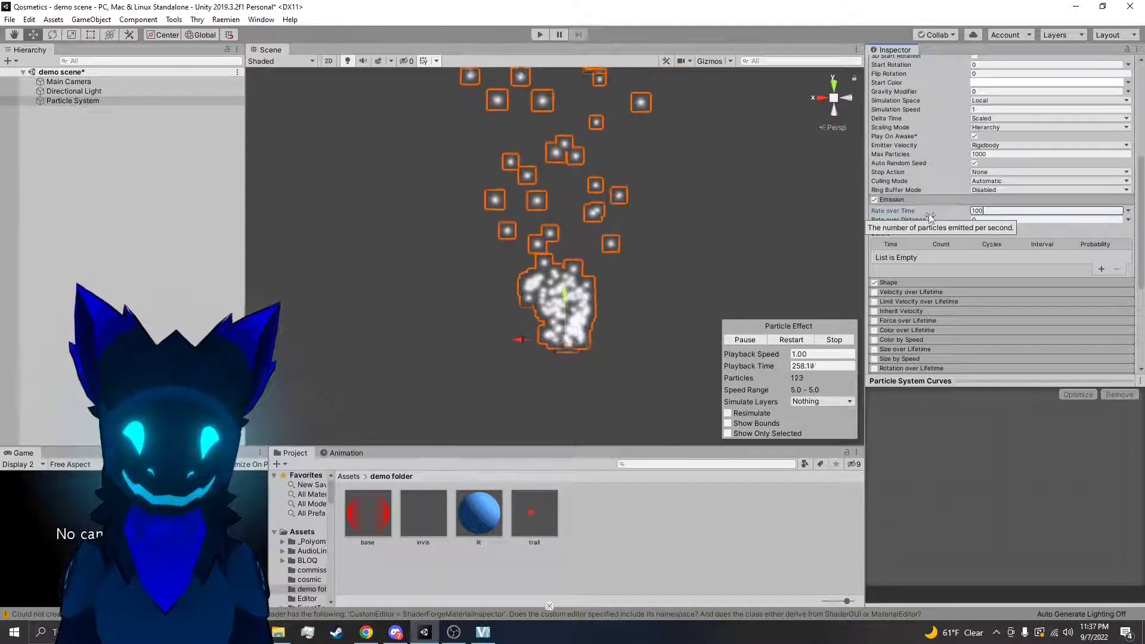
{"action": "right_click_drag", "start_coordinate": [667, 270], "coordinate": [714, 250]}
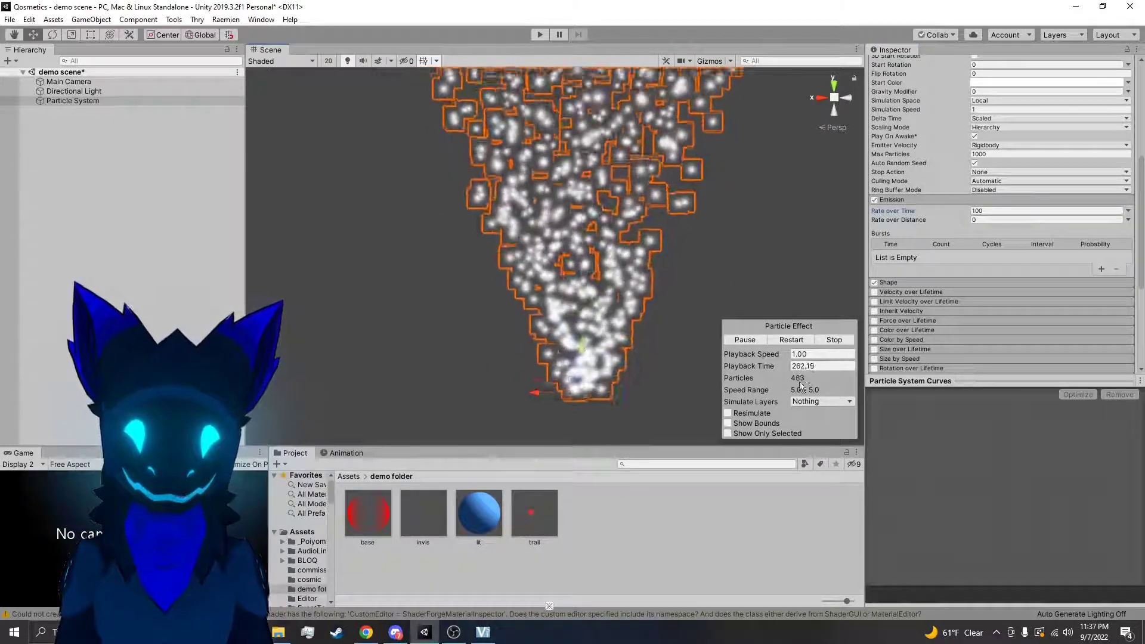
{"action": "right_click_drag", "start_coordinate": [636, 341], "coordinate": [659, 266]}
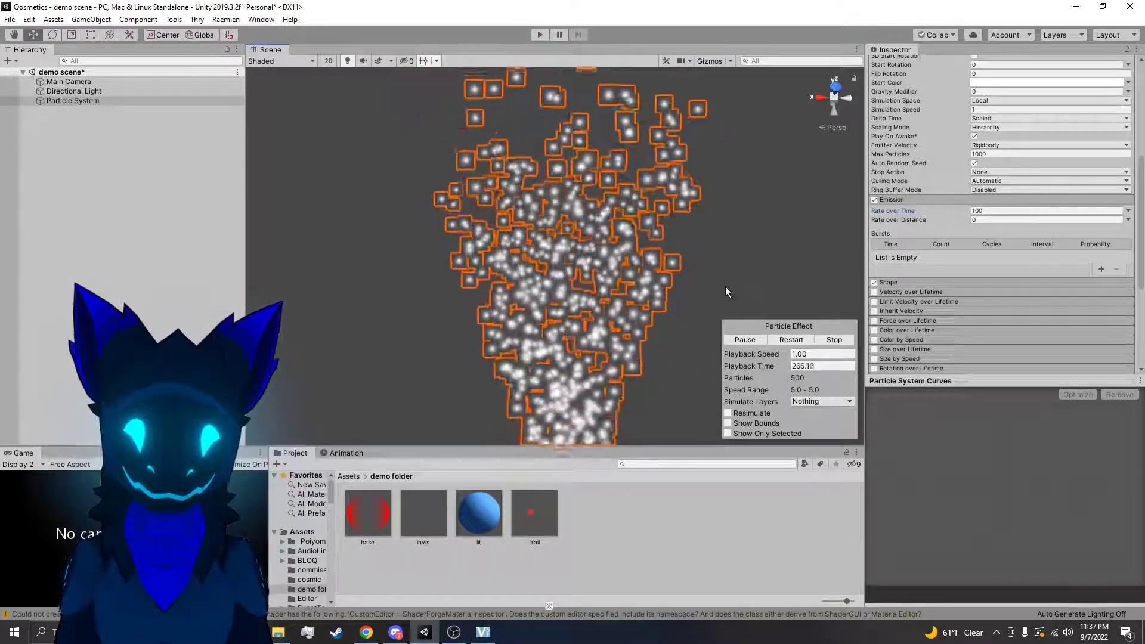
{"action": "left_click", "coordinate": [727, 289]}
{"action": "left_click", "coordinate": [538, 374]}
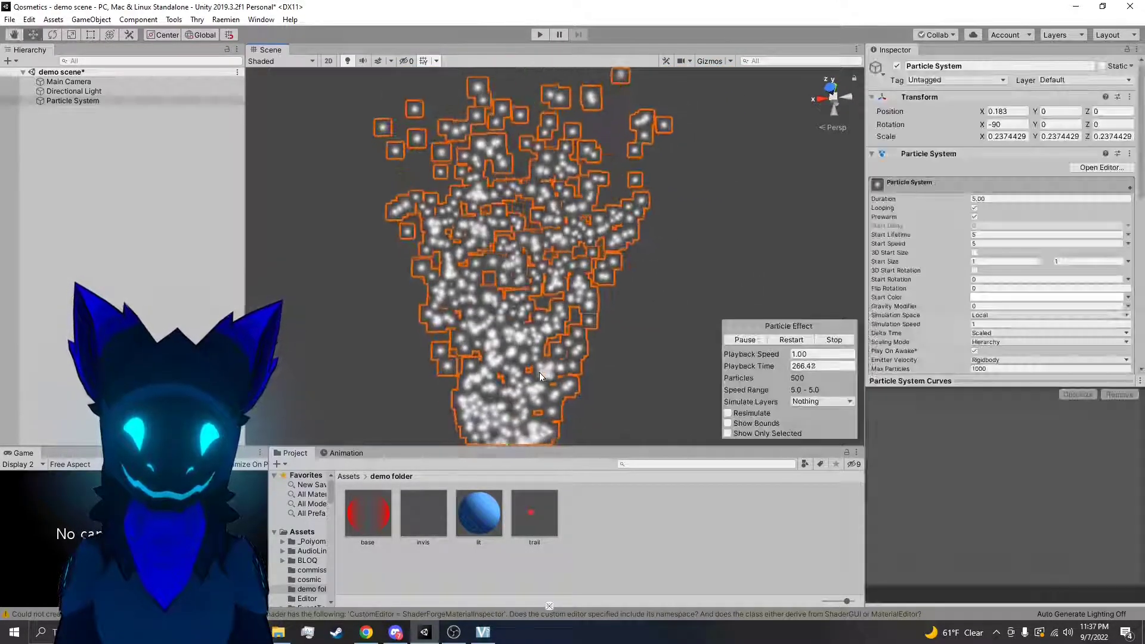
Set the emission's Rate over Time to 100000 and view the resulting particle stream
{"action": "scroll", "coordinate": [1014, 269], "scroll_direction": "down", "scroll_amount": 5}
{"action": "left_click", "coordinate": [1044, 211]}
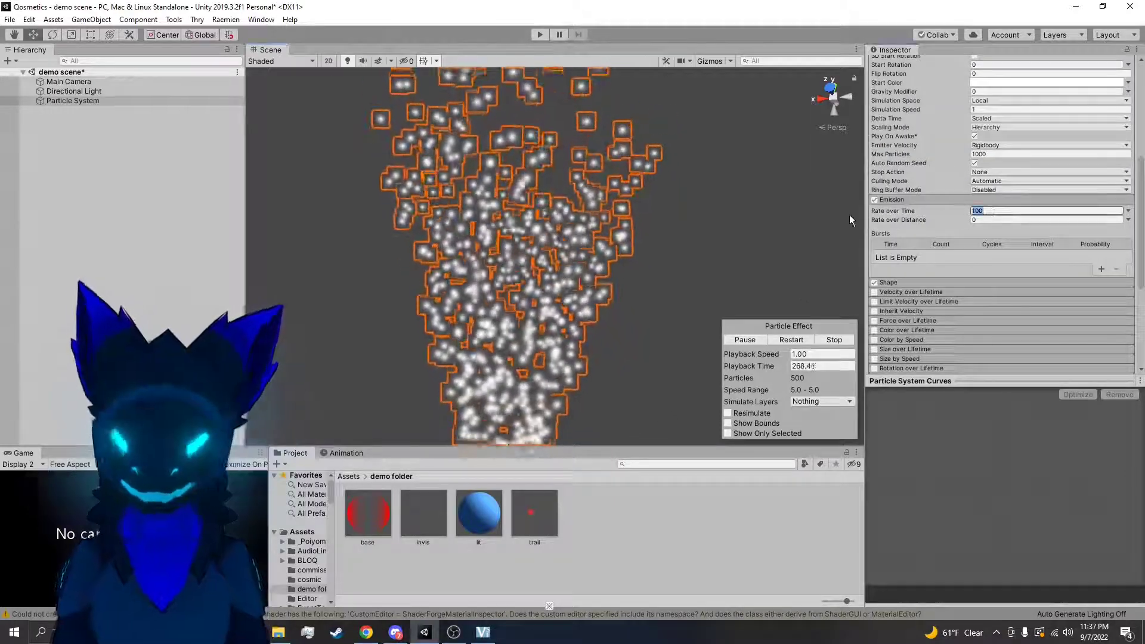
{"action": "type", "text": "100000"}
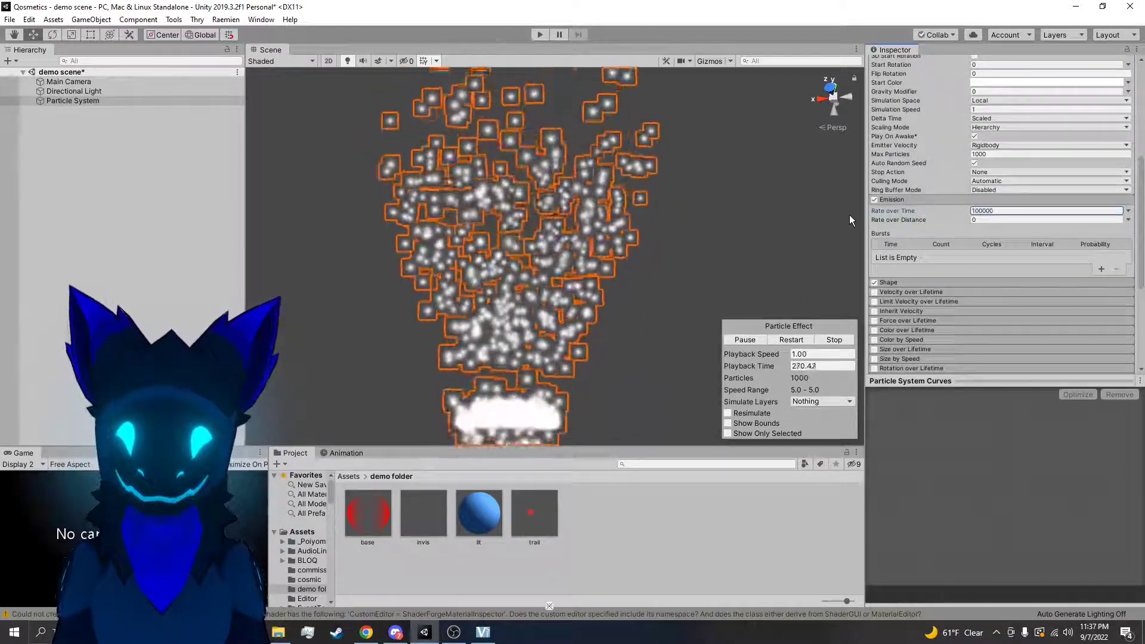
{"action": "right_click_drag", "start_coordinate": [847, 215], "coordinate": [857, 268]}
{"action": "right_click_drag", "start_coordinate": [761, 247], "coordinate": [755, 222]}
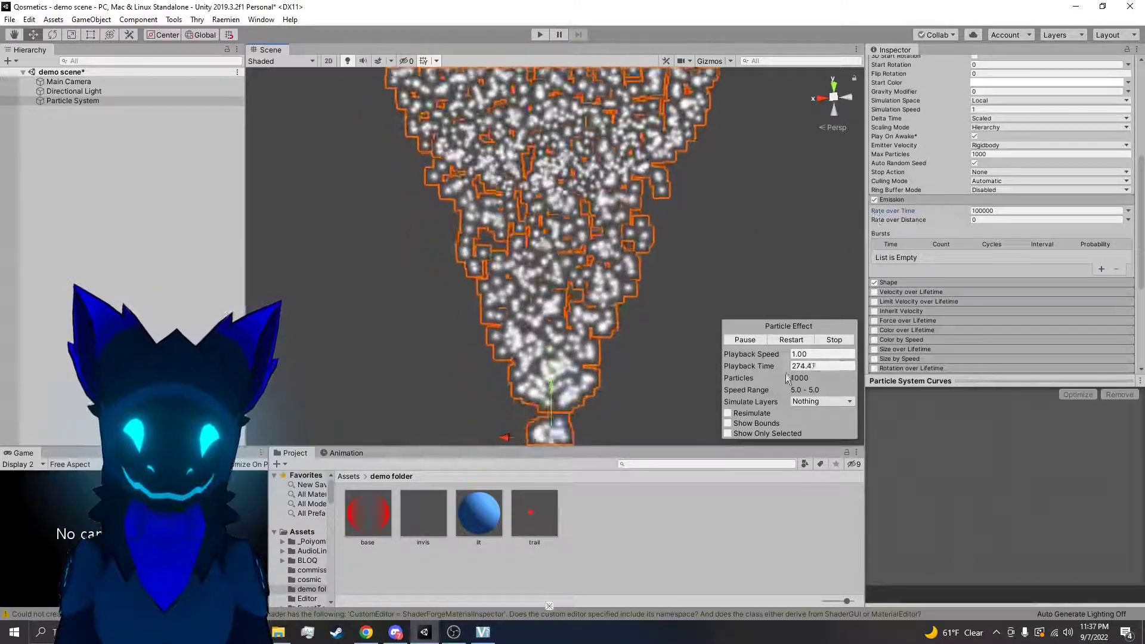
Compare Rate over Time with Max Particles and examine how the capped emission comes out in bursts
{"action": "left_click", "coordinate": [981, 211]}
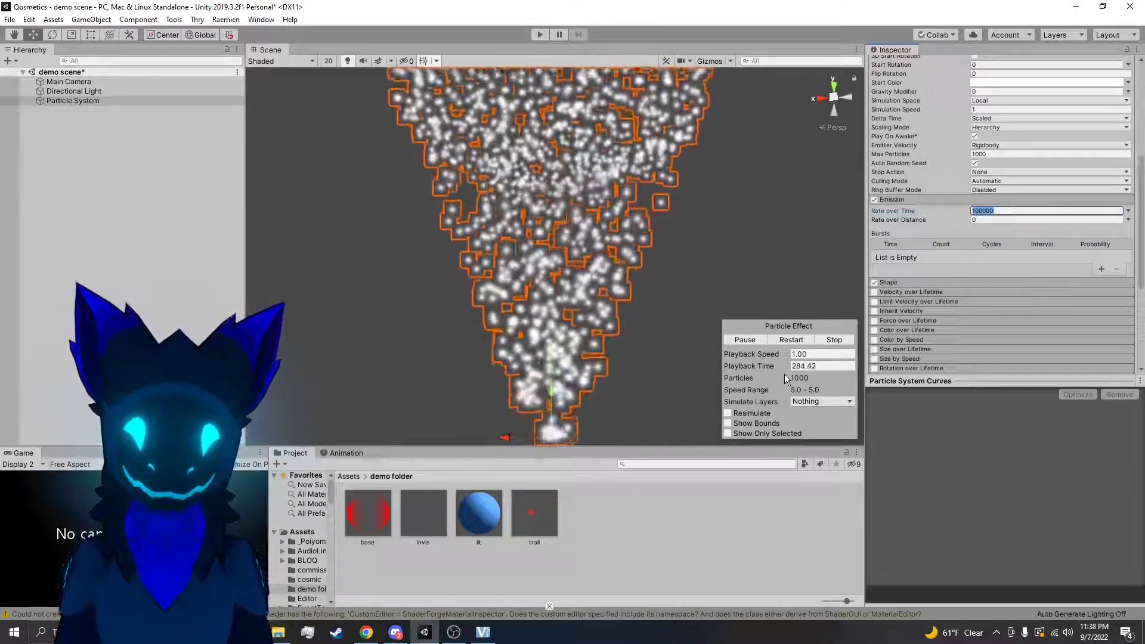
{"action": "left_click", "coordinate": [975, 156]}
{"action": "right_click_drag", "start_coordinate": [770, 275], "coordinate": [640, 336]}
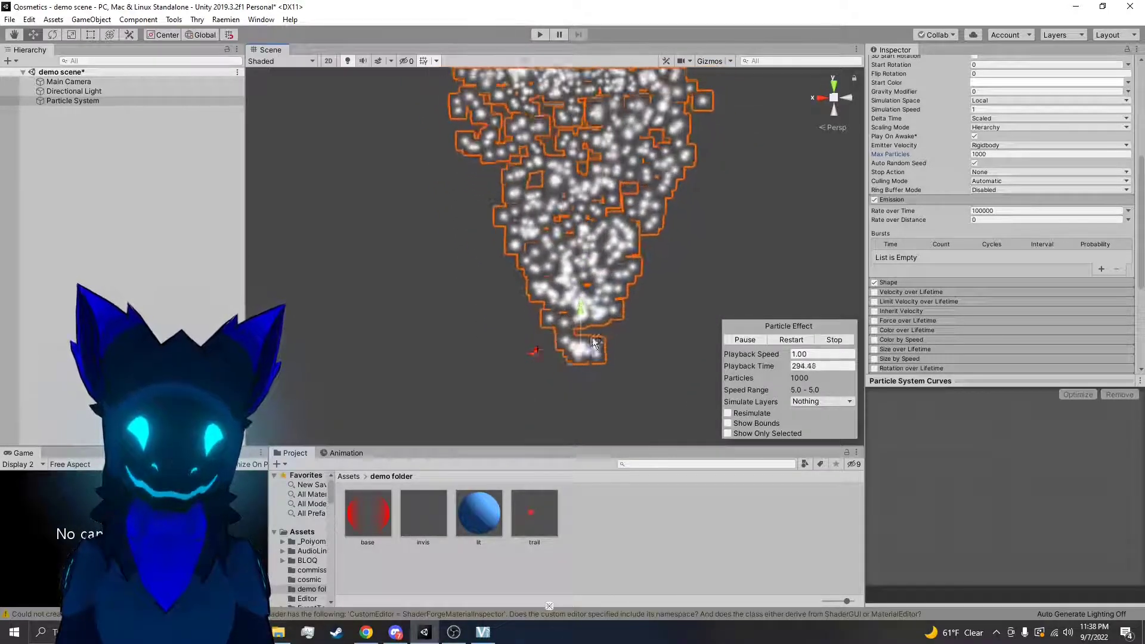
{"action": "right_click_drag", "start_coordinate": [626, 330], "coordinate": [618, 252]}
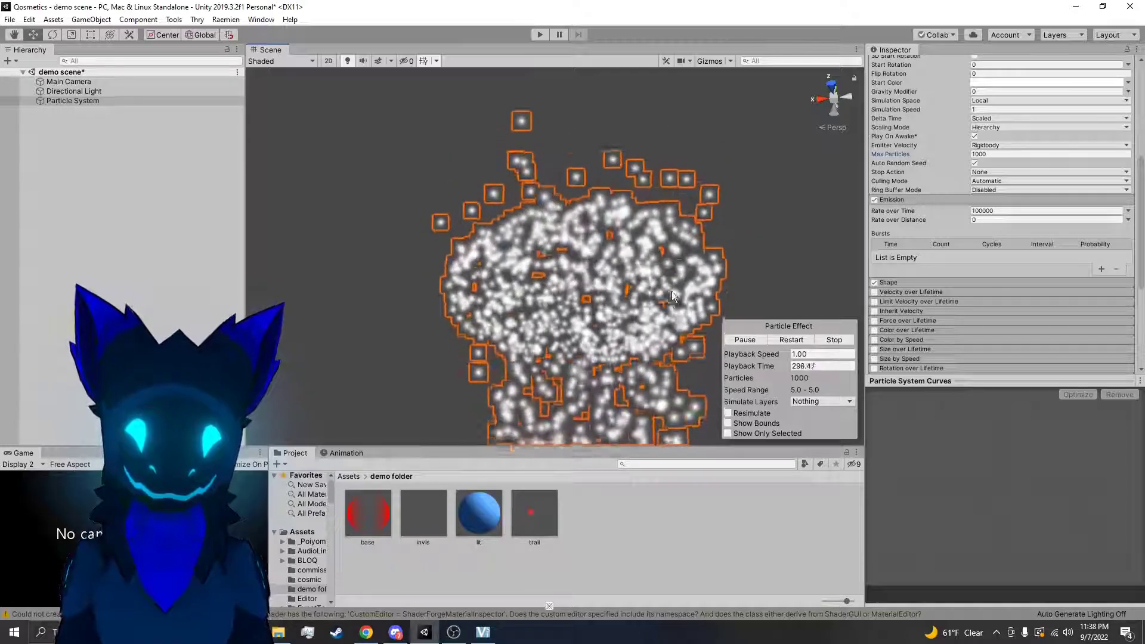
{"action": "right_click_drag", "start_coordinate": [671, 296], "coordinate": [660, 360]}
{"action": "left_click", "coordinate": [1002, 153]}
{"action": "type", "text": "99999999999"}
{"action": "right_click_drag", "start_coordinate": [730, 246], "coordinate": [760, 215]}
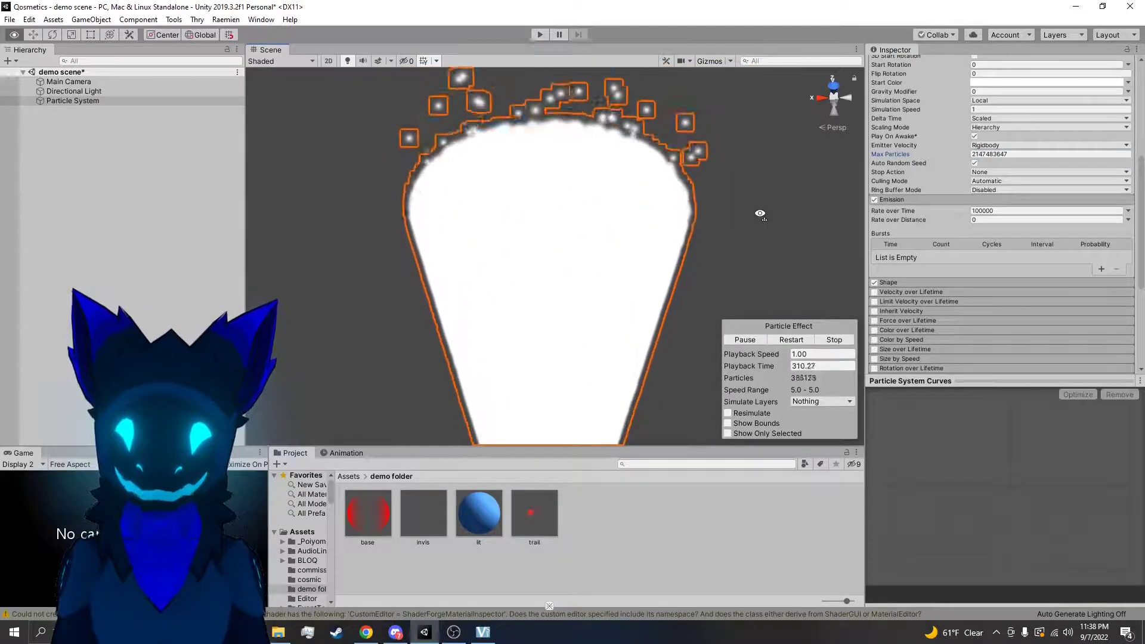
Set Max Particles back to 1000, restart the particle effect and view the emission
{"action": "right_click_drag", "start_coordinate": [755, 201], "coordinate": [835, 159]}
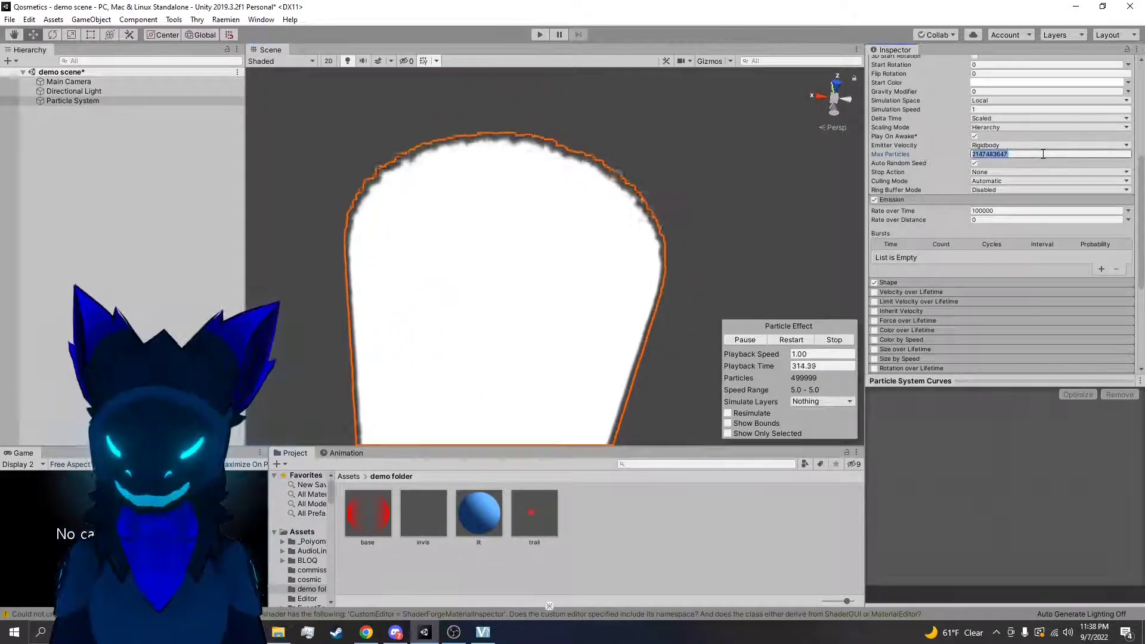
{"action": "left_click", "coordinate": [800, 339]}
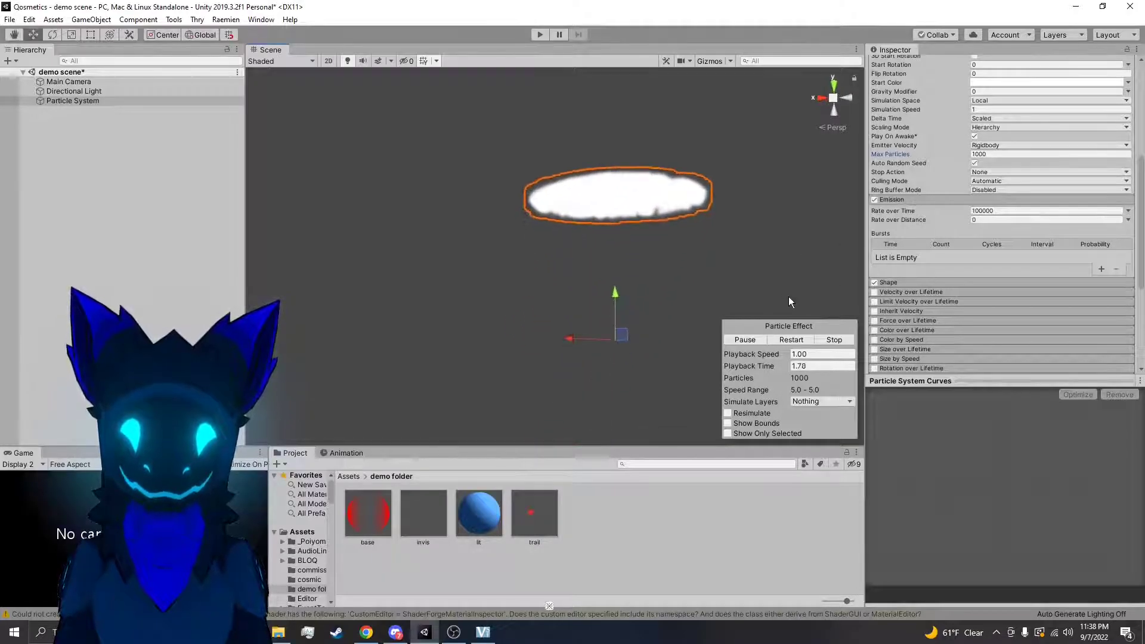
{"action": "right_click_drag", "start_coordinate": [793, 243], "coordinate": [797, 186]}
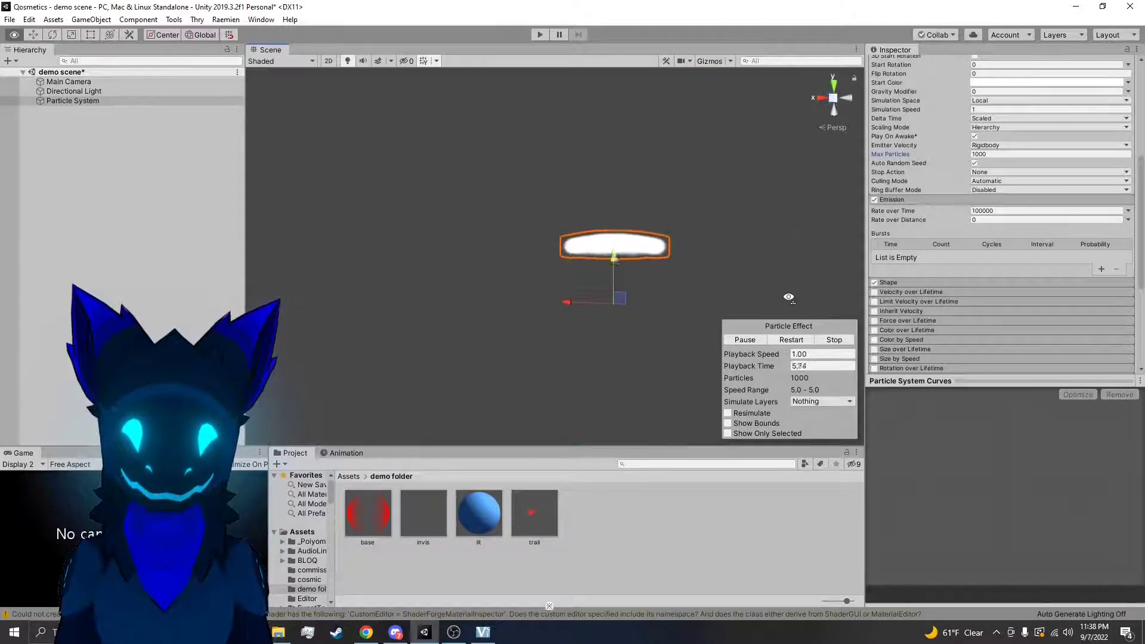
Set the emission's Rate over Time to 10, then deselect and reselect the particle system to view the sparser emission
{"action": "left_click", "coordinate": [1020, 211]}
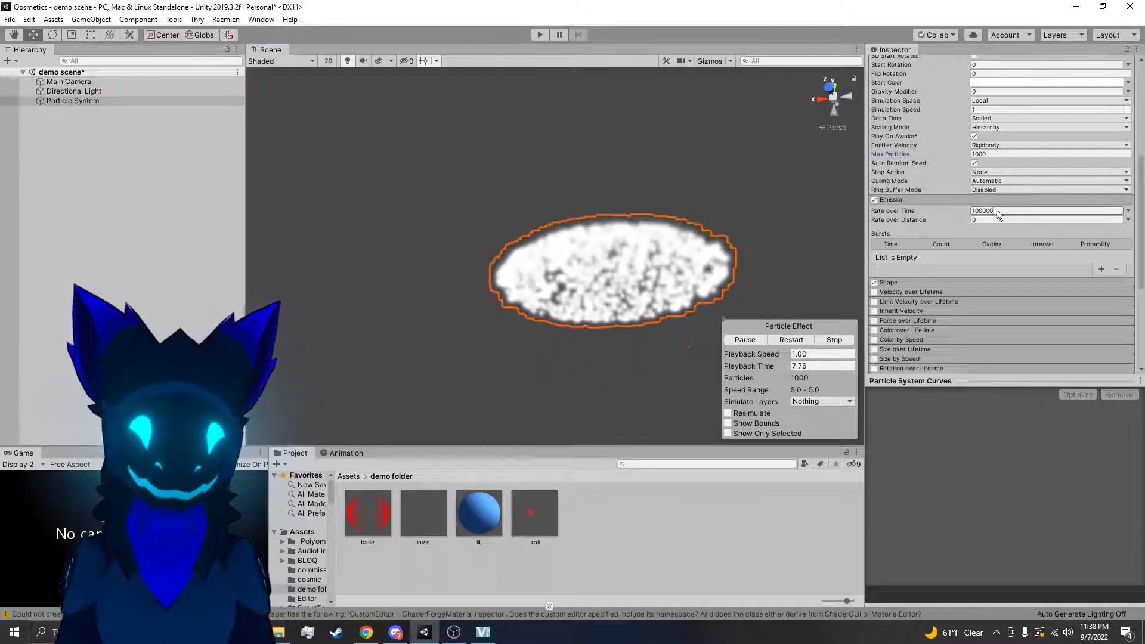
{"action": "type", "text": "10"}
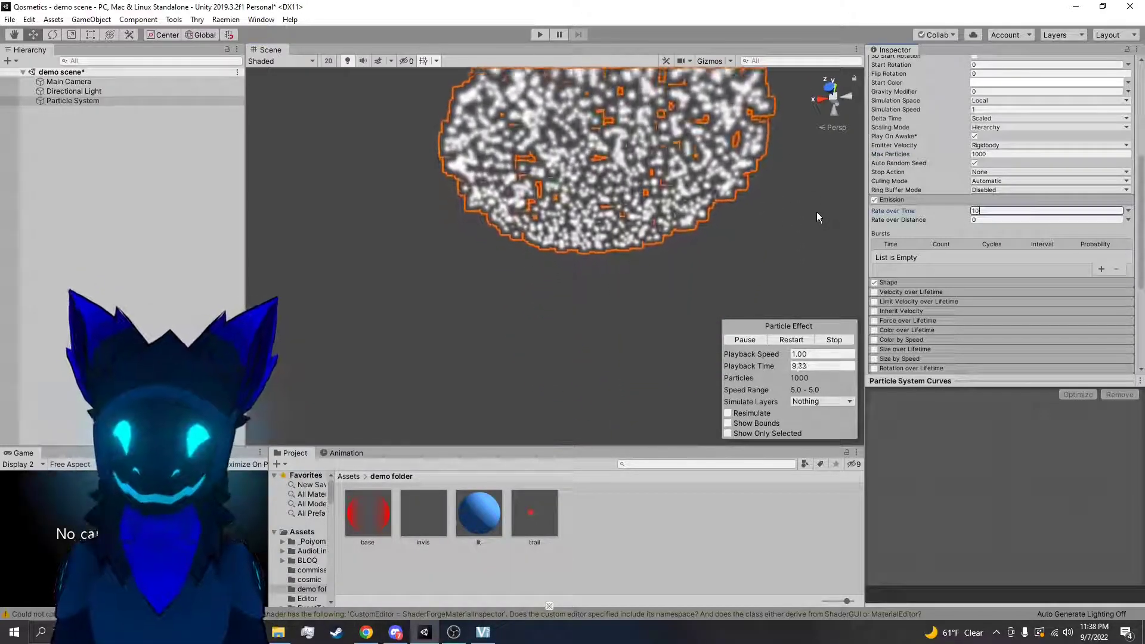
{"action": "left_click", "coordinate": [789, 210]}
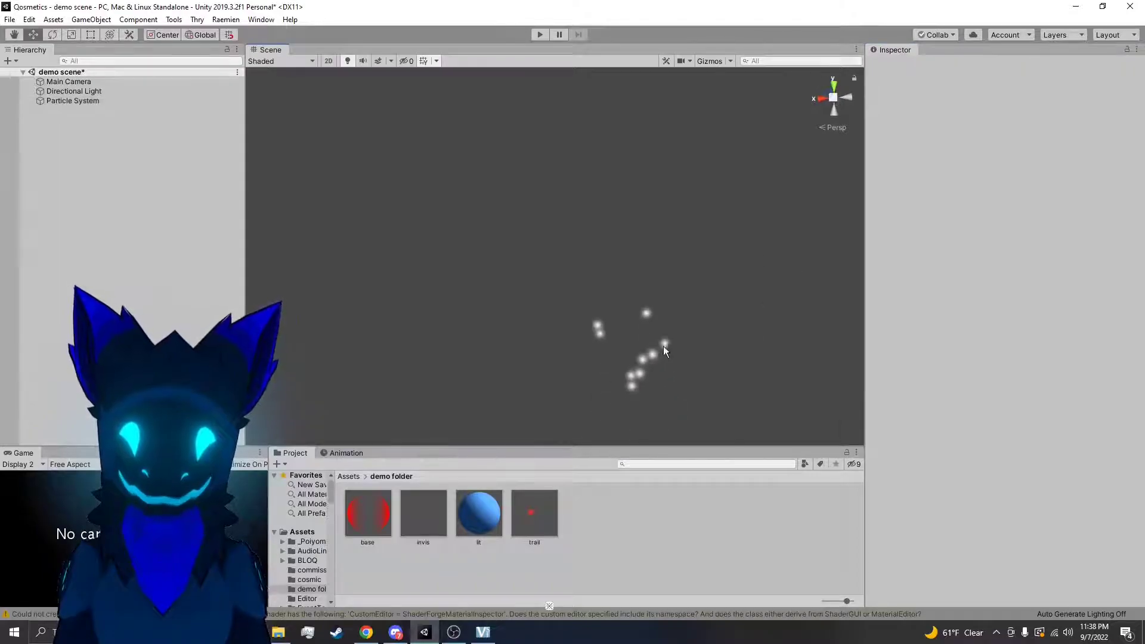
{"action": "left_click", "coordinate": [665, 344]}
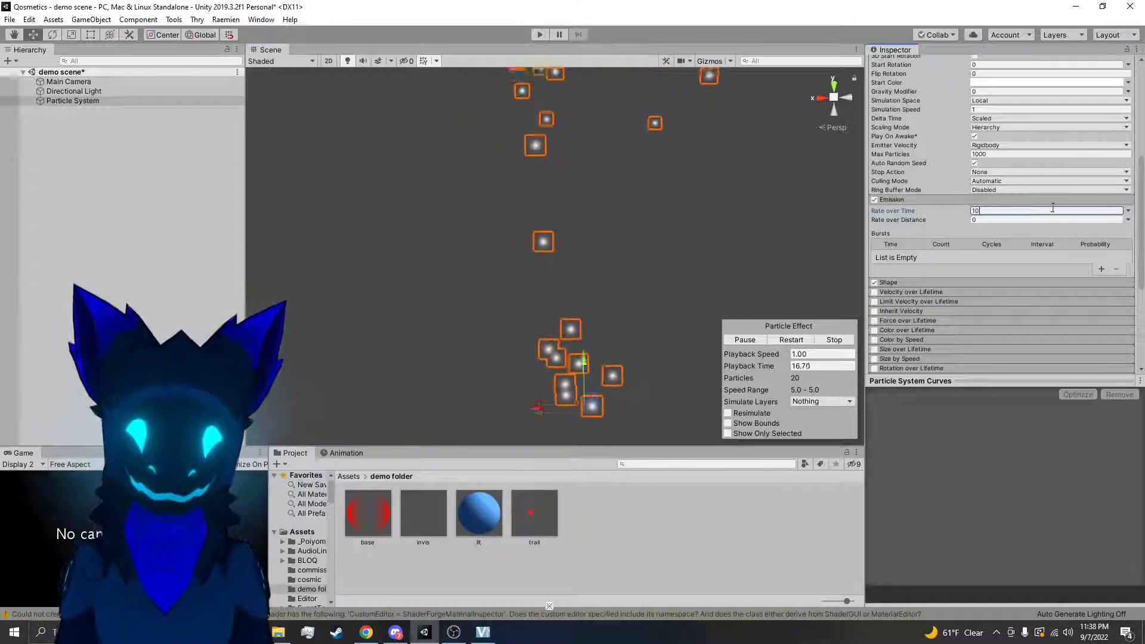
Switch Rate over Time to Random Between Two Constants with values 10 and 15, and view the emission
{"action": "left_click", "coordinate": [1129, 212]}
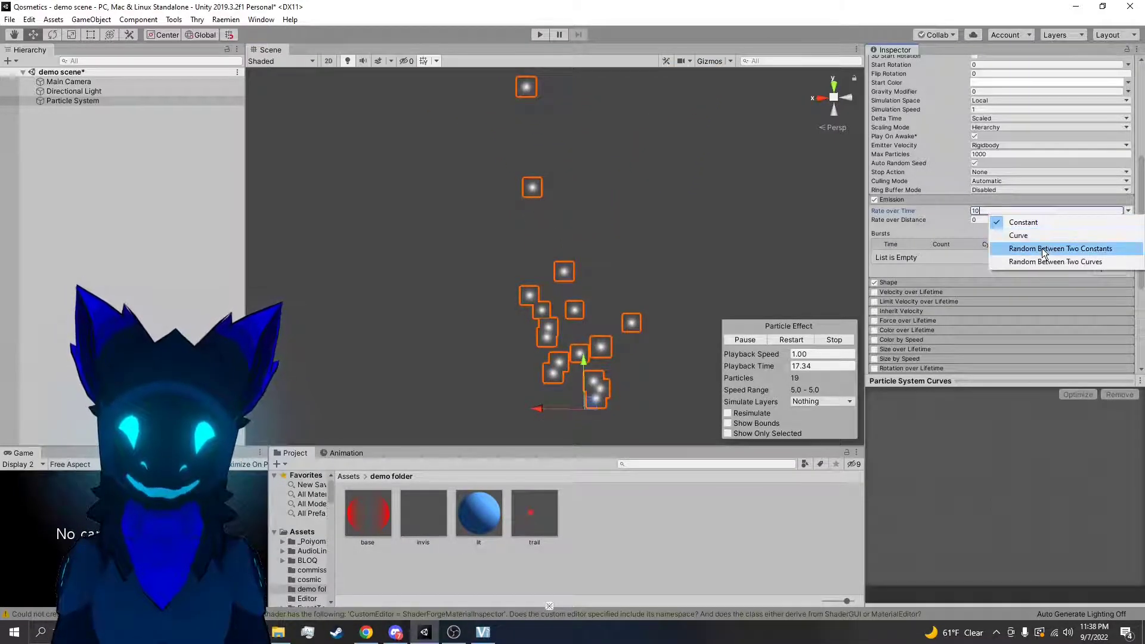
{"action": "left_click", "coordinate": [1043, 249]}
{"action": "type", "text": "15"}
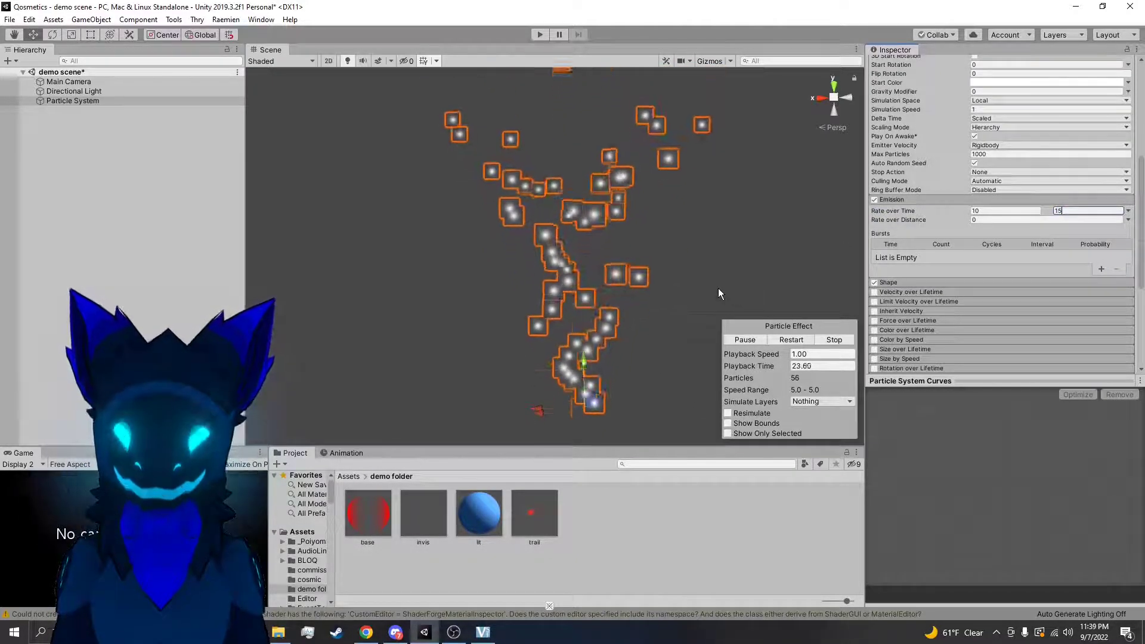
{"action": "right_click_drag", "start_coordinate": [711, 287], "coordinate": [732, 270]}
Lower the minimum Rate over Time to 1 and view the more irregular emission
{"action": "left_click_drag", "start_coordinate": [1024, 211], "coordinate": [932, 210]}
{"action": "type", "text": "1"}
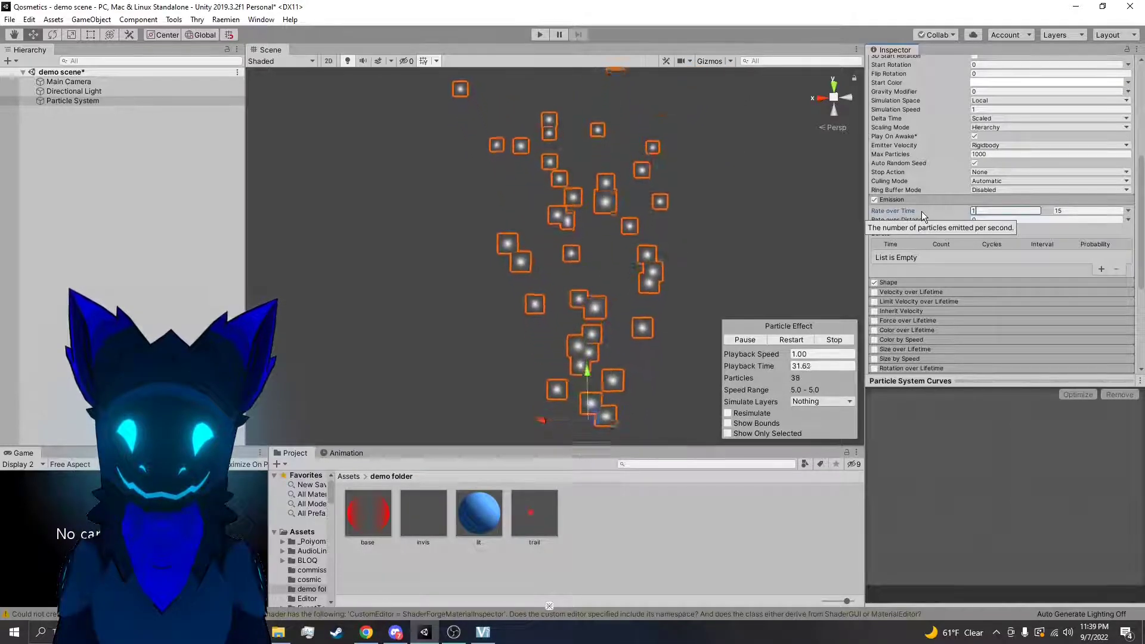
{"action": "middle_click_drag", "start_coordinate": [814, 183], "coordinate": [756, 192]}
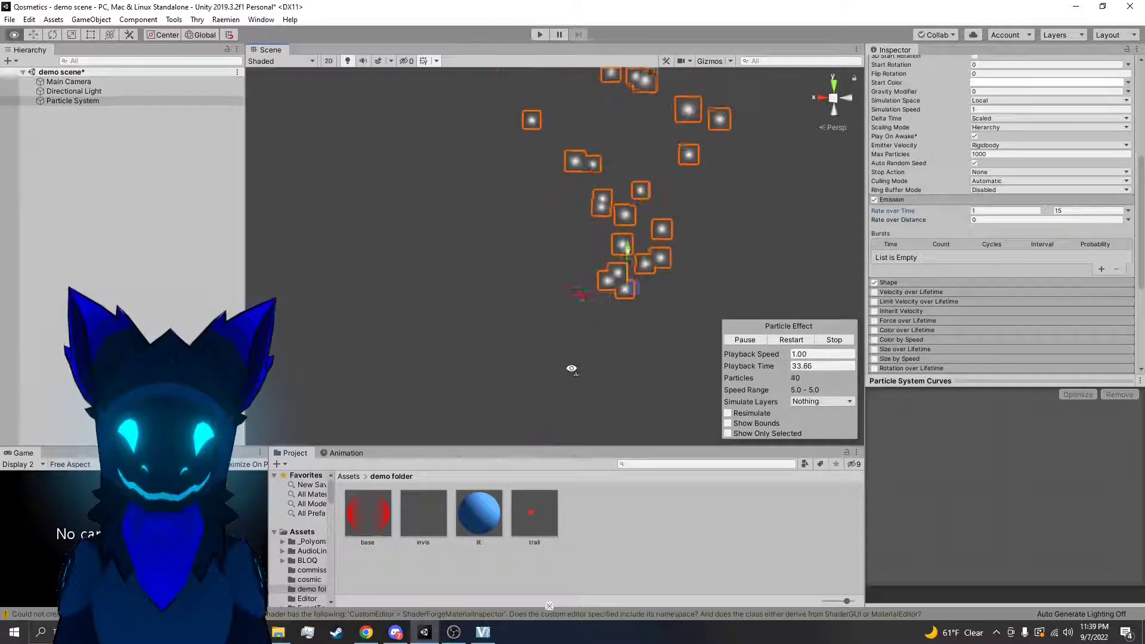
Return Rate over Time to Constant and raise Rate over Distance to 10.64
{"action": "left_click", "coordinate": [1128, 211]}
{"action": "left_click", "coordinate": [1063, 223]}
{"action": "left_click_drag", "start_coordinate": [965, 221], "coordinate": [1064, 220]}
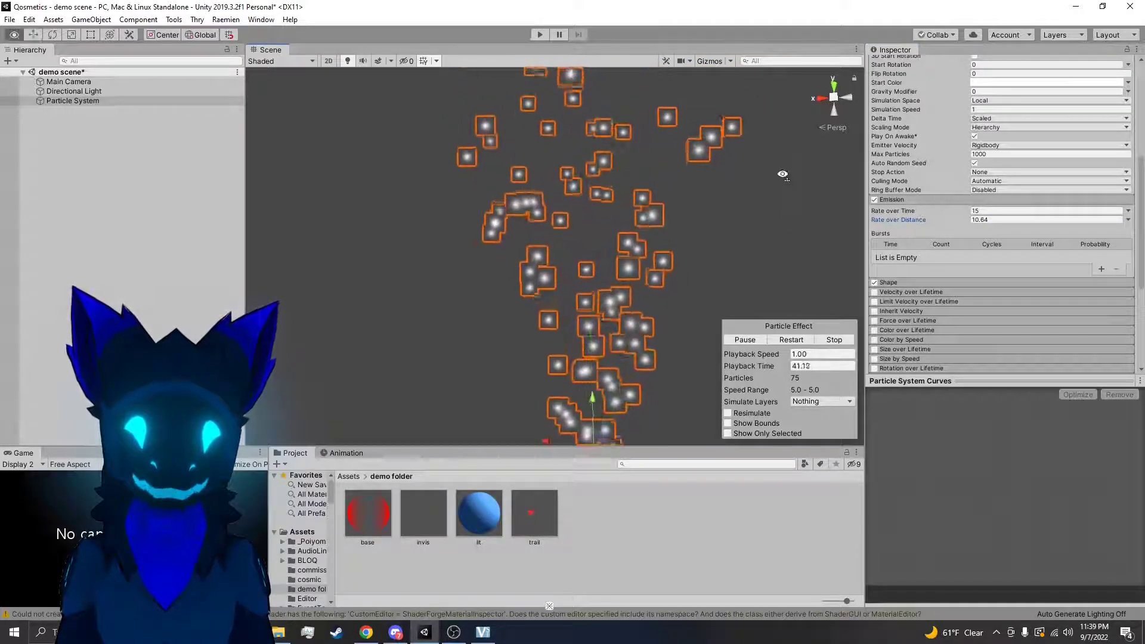
Restart the particle effect, disable Prewarm and restart the effect again
{"action": "left_click", "coordinate": [792, 340]}
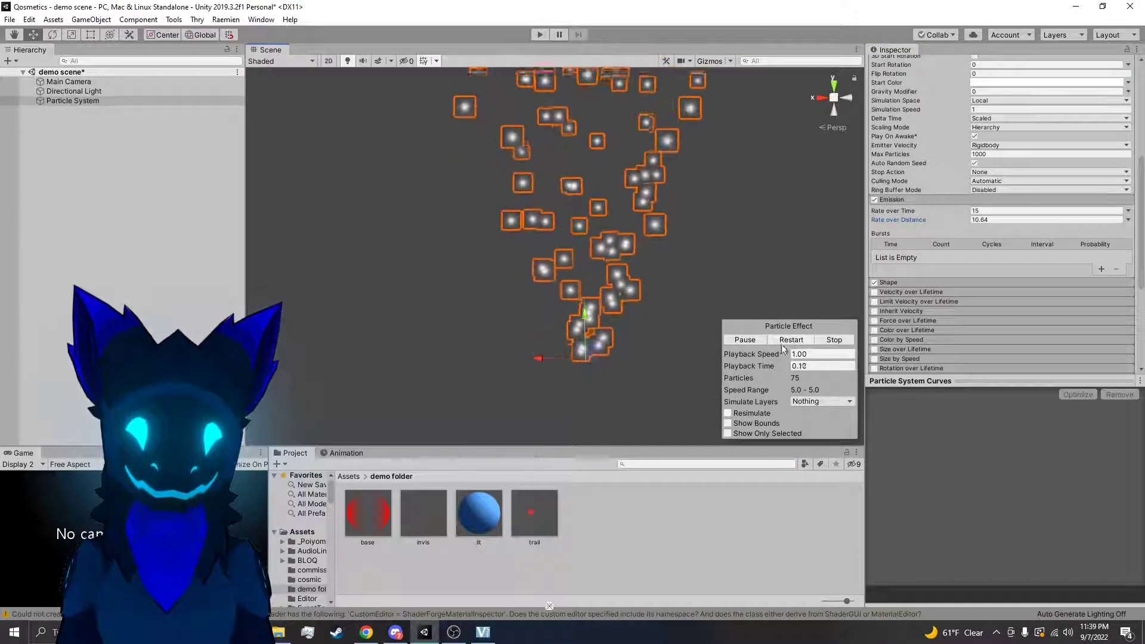
{"action": "scroll", "coordinate": [1000, 203], "scroll_direction": "up", "scroll_amount": 5}
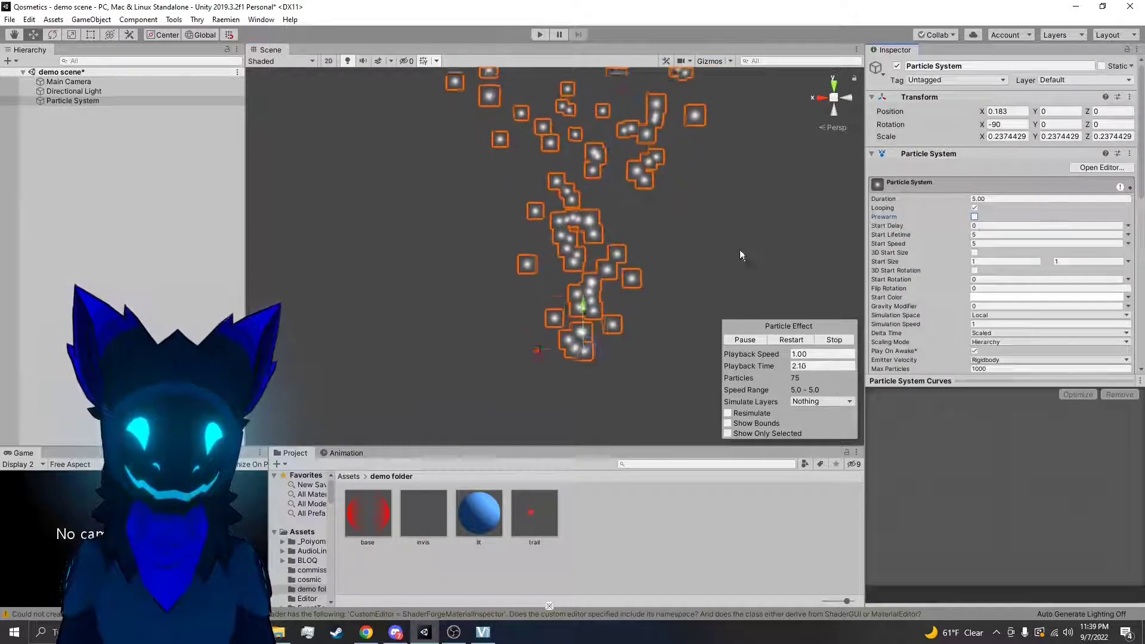
{"action": "left_click", "coordinate": [792, 340]}
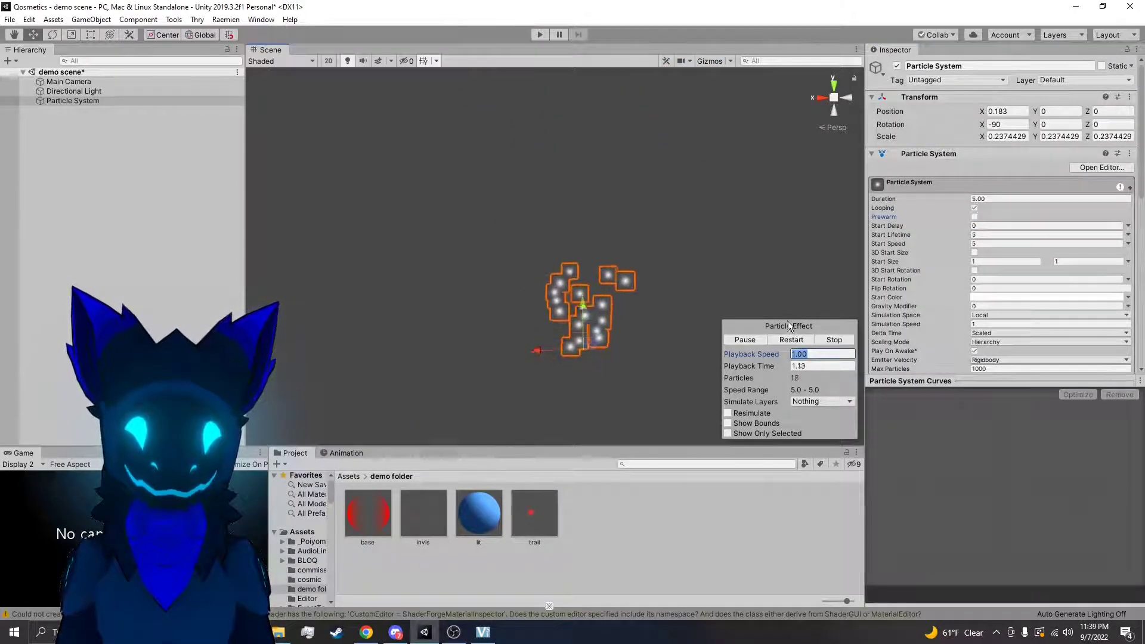
Reset Rate over Distance to 0 and set the emission's Rate over Time to 10
{"action": "scroll", "coordinate": [910, 268], "scroll_direction": "down", "scroll_amount": 5}
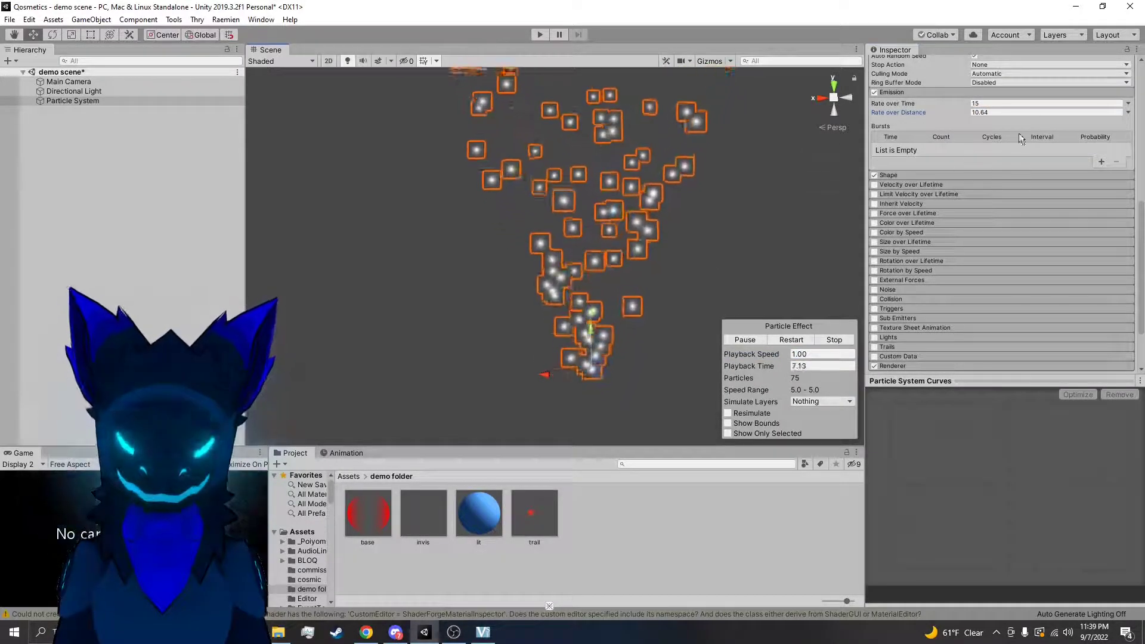
{"action": "left_click", "coordinate": [1004, 111]}
{"action": "type", "text": "0"}
{"action": "left_click", "coordinate": [992, 105]}
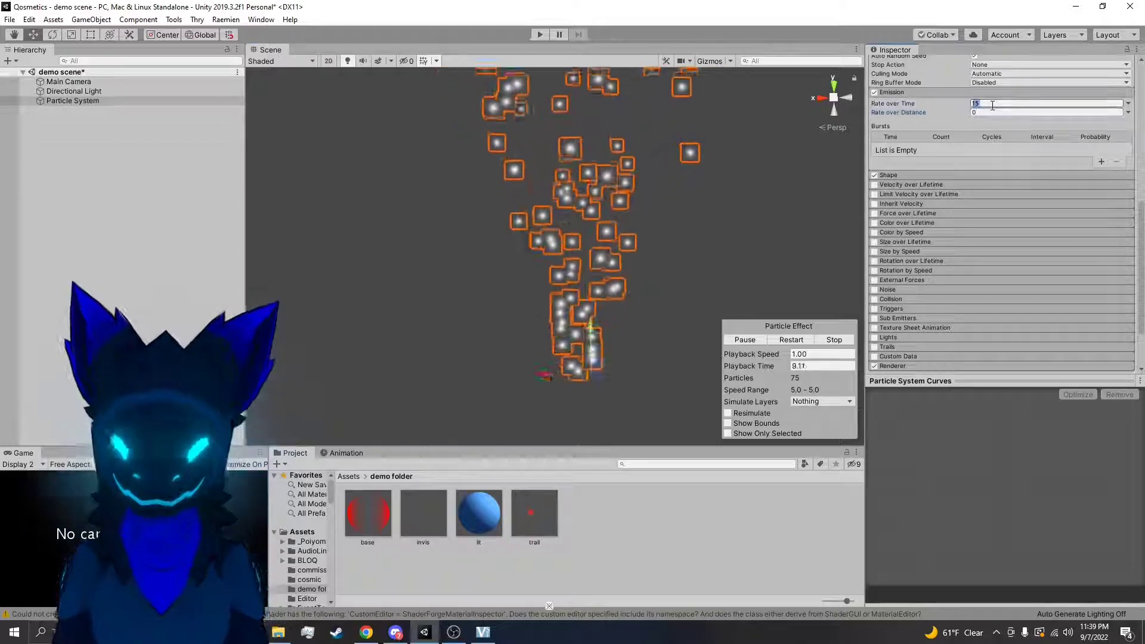
{"action": "type", "text": "10"}
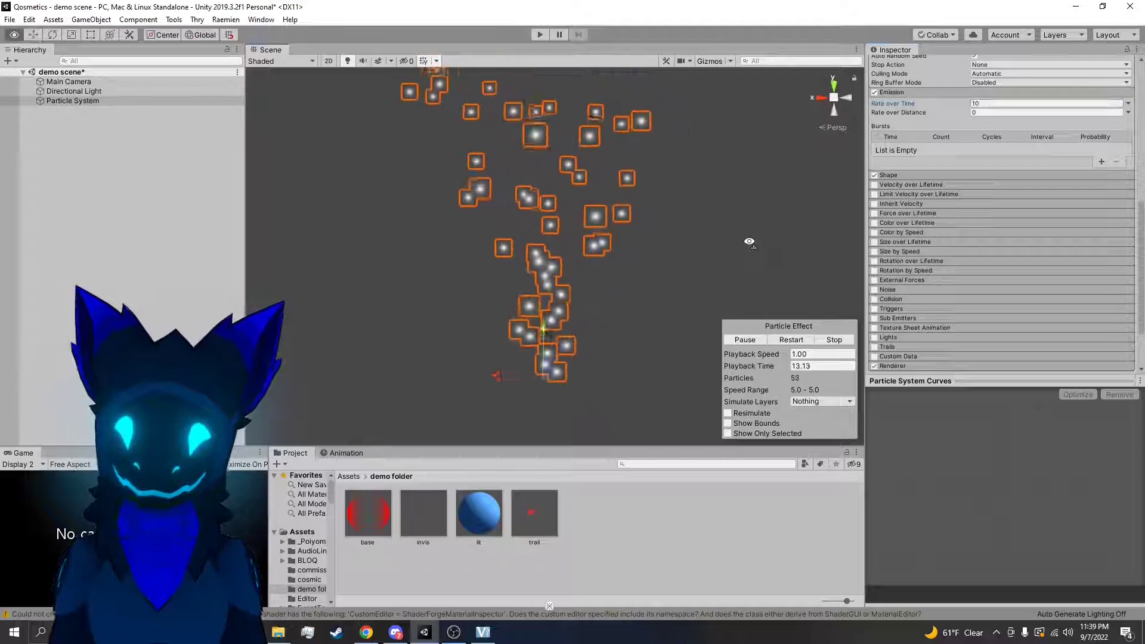
Add a burst entry with a count of 30 to the Emission module and set Rate over Time to 0
{"action": "left_click", "coordinate": [1102, 164]}
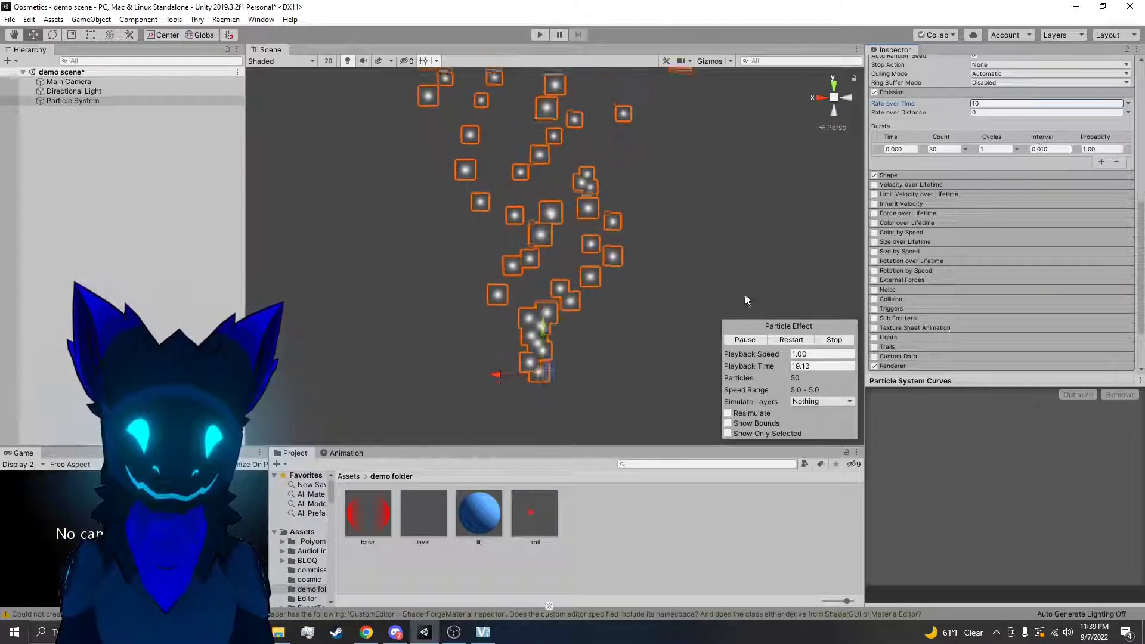
{"action": "scroll", "coordinate": [979, 172], "scroll_direction": "up", "scroll_amount": 5}
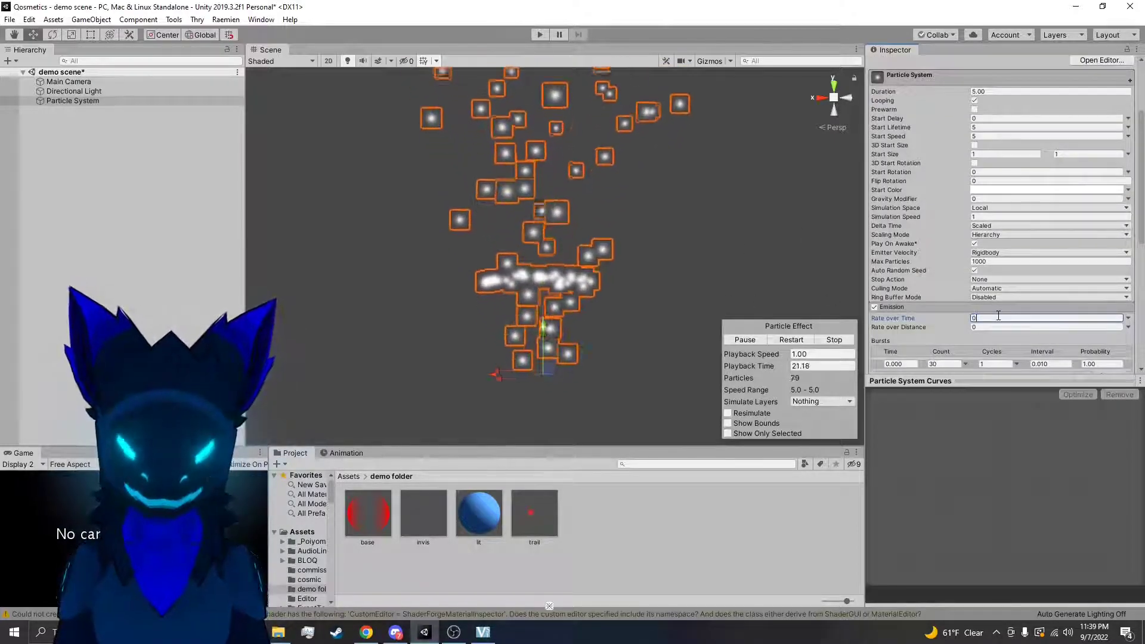
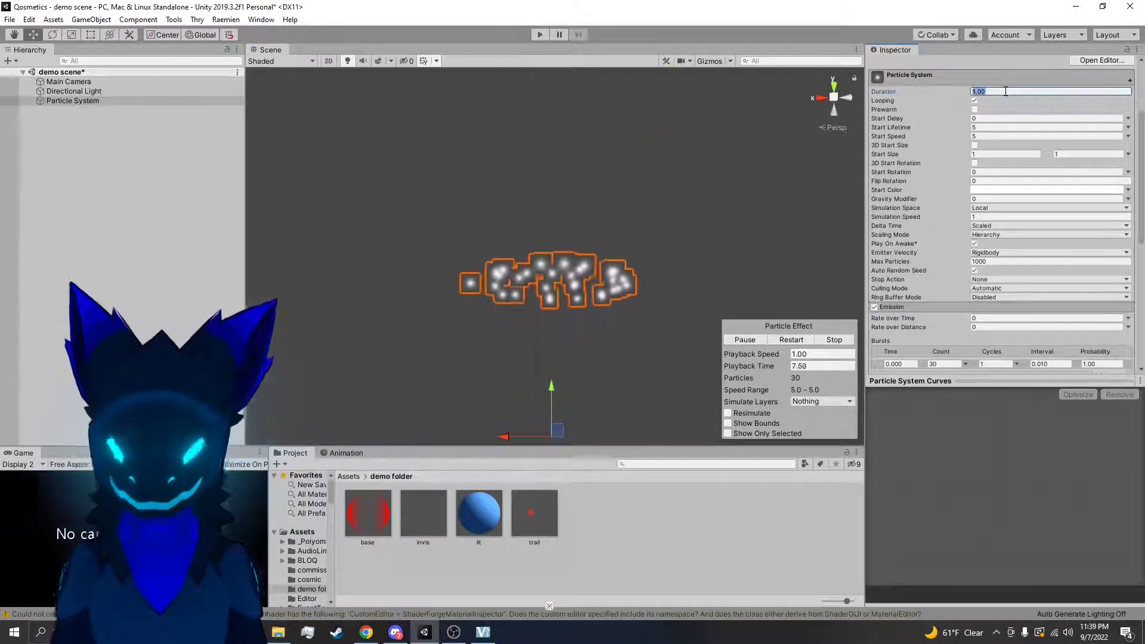
Set the particle system's Duration to 0.5 and watch the repeating bursts in the scene
{"action": "type", "text": "5"}
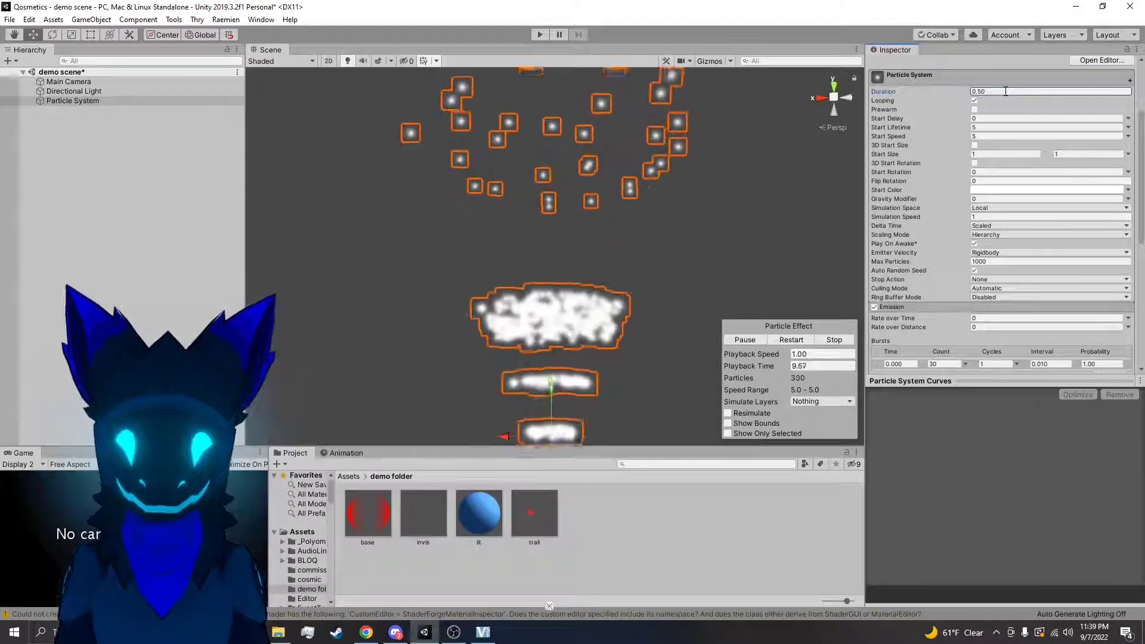
{"action": "right_click_drag", "start_coordinate": [711, 194], "coordinate": [733, 181]}
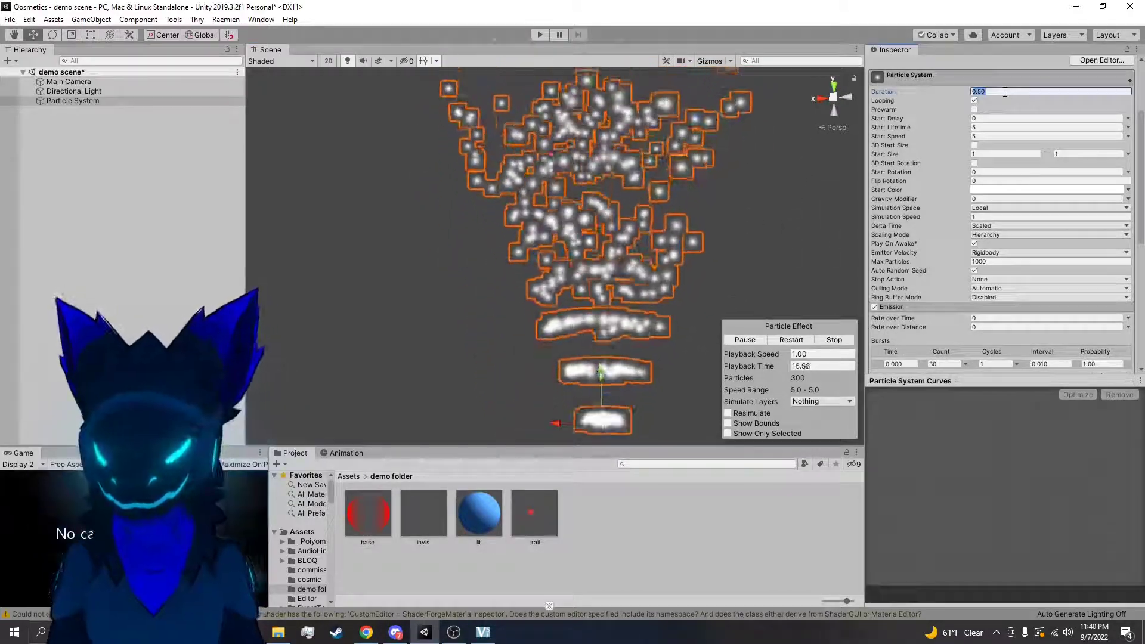
Lower the emission burst's Count to 5 and then to 2, previewing the effect
{"action": "scroll", "coordinate": [1007, 276], "scroll_direction": "down", "scroll_amount": 3}
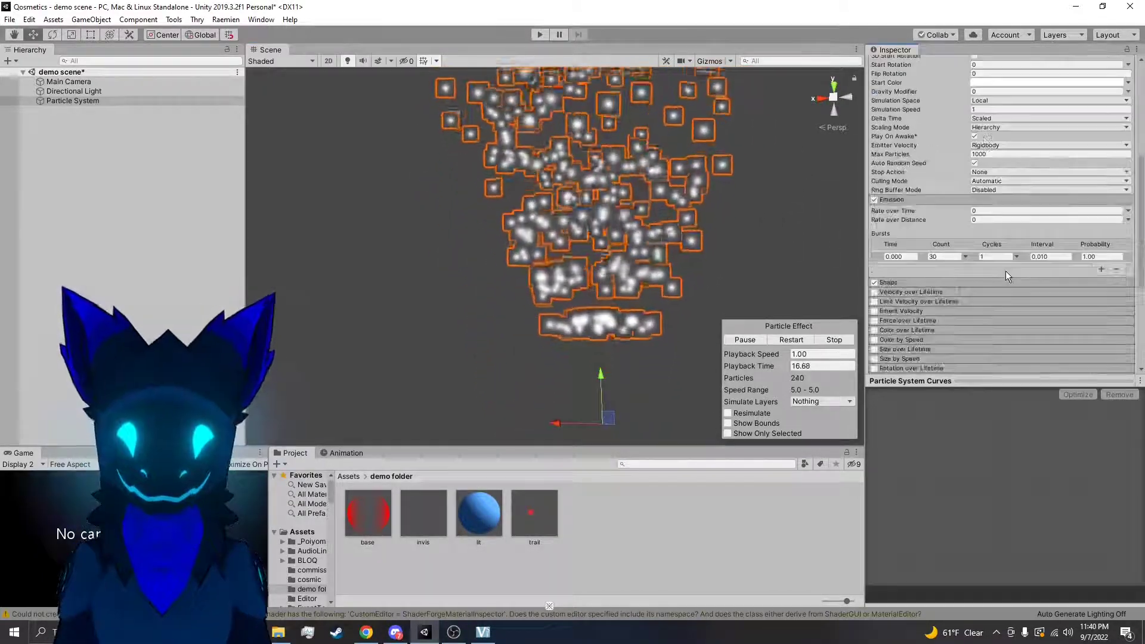
{"action": "left_click", "coordinate": [949, 256]}
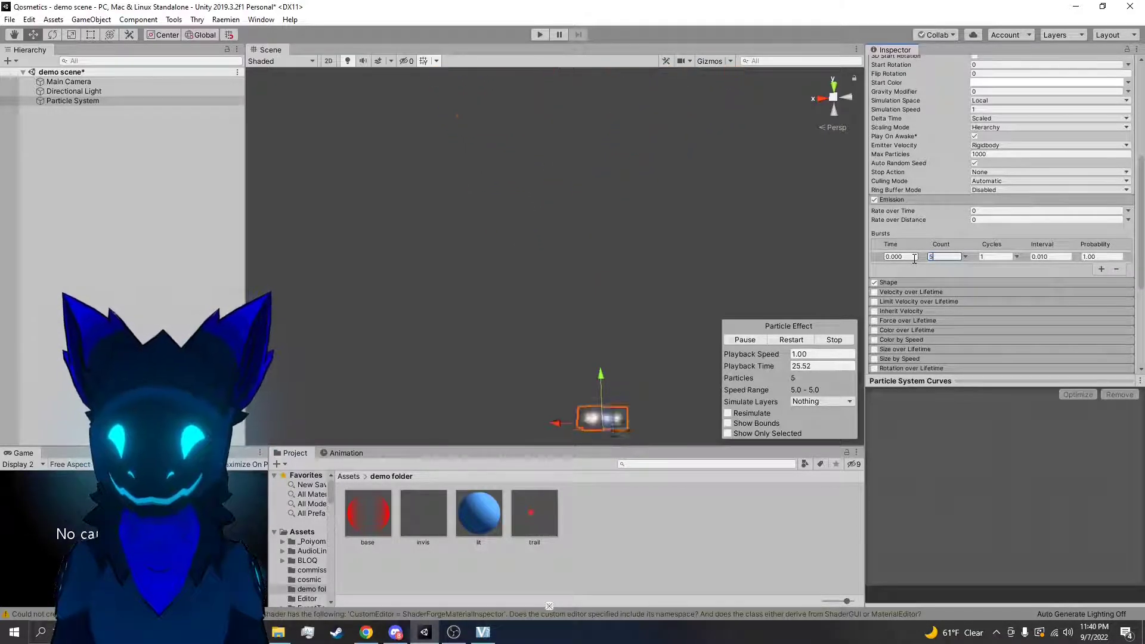
{"action": "key", "text": "BackSpace"}
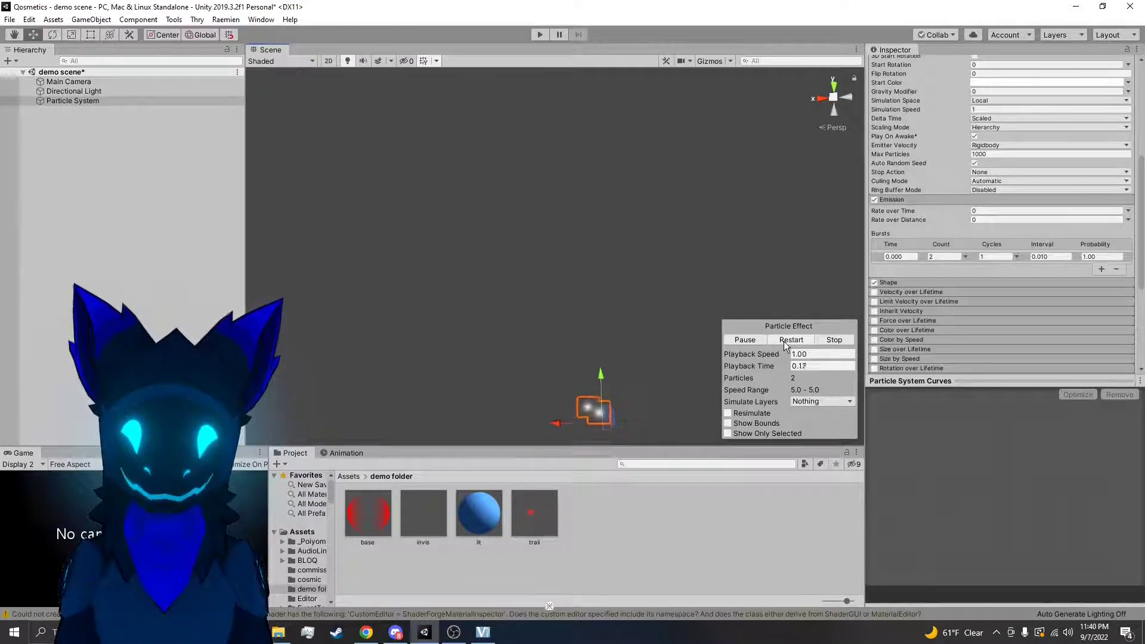
Set the burst's Count to 50 and restart the particle effect
{"action": "left_click", "coordinate": [944, 257]}
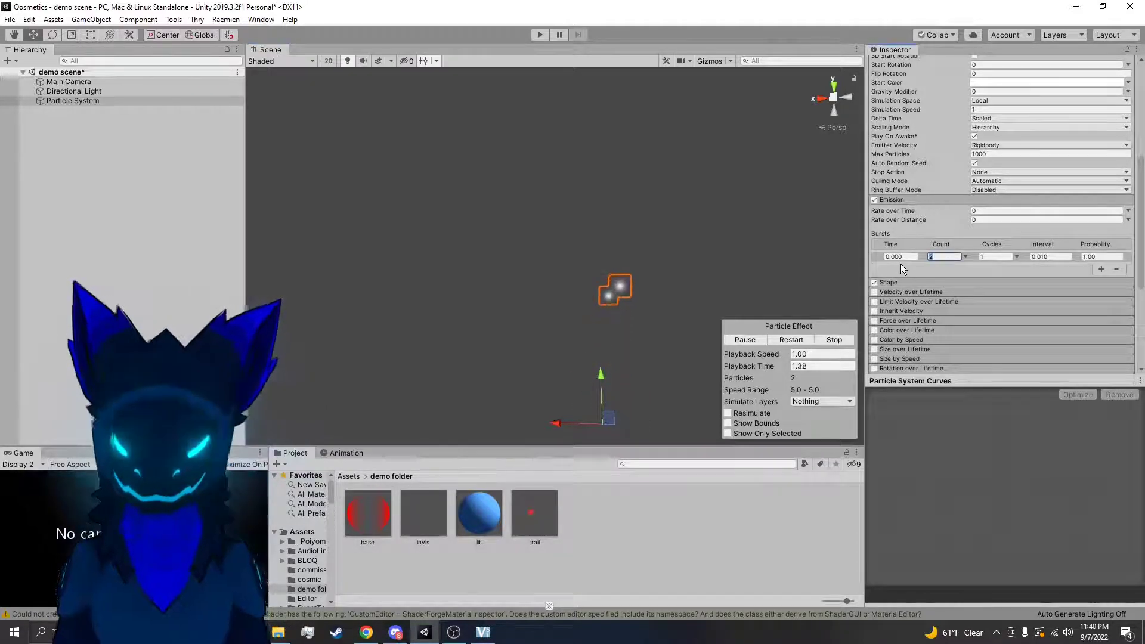
{"action": "type", "text": "50"}
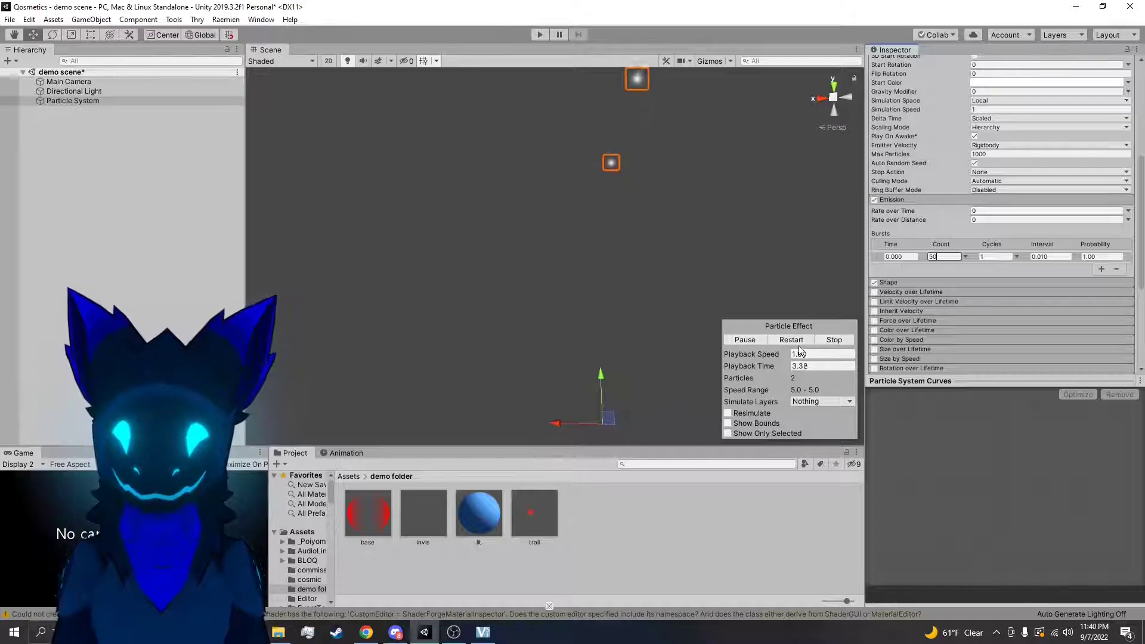
{"action": "left_click", "coordinate": [793, 341]}
{"action": "left_click", "coordinate": [793, 341]}
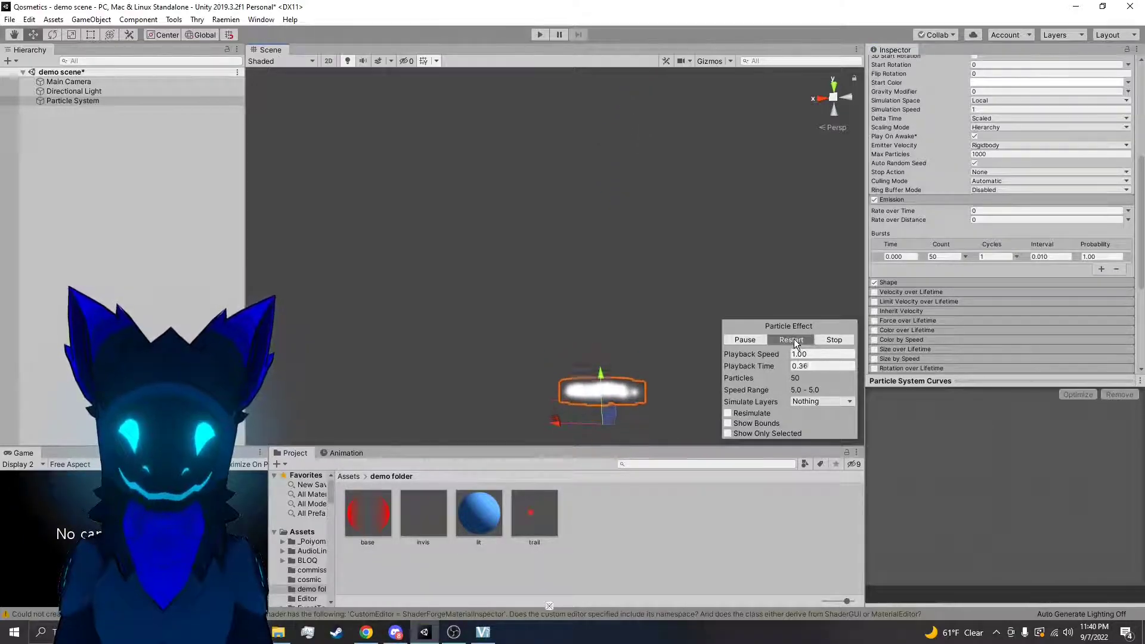
Delay the burst by setting its Time to 1 and restart the effect to preview it
{"action": "left_click", "coordinate": [898, 257]}
{"action": "type", "text": "1"}
{"action": "left_click", "coordinate": [793, 340]}
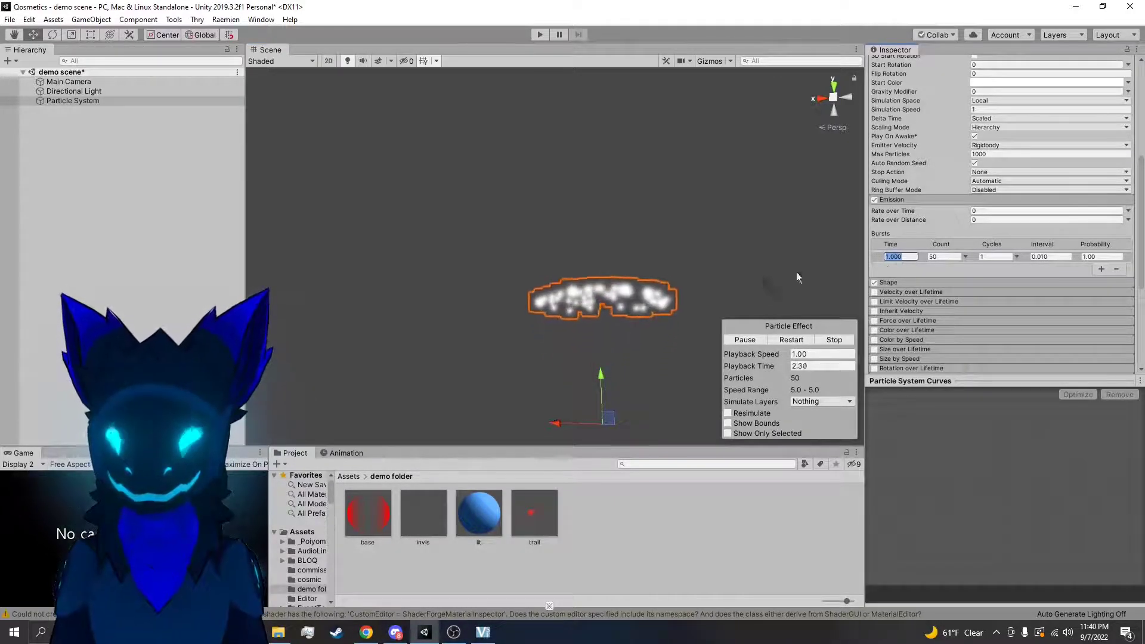
{"action": "left_click", "coordinate": [799, 341]}
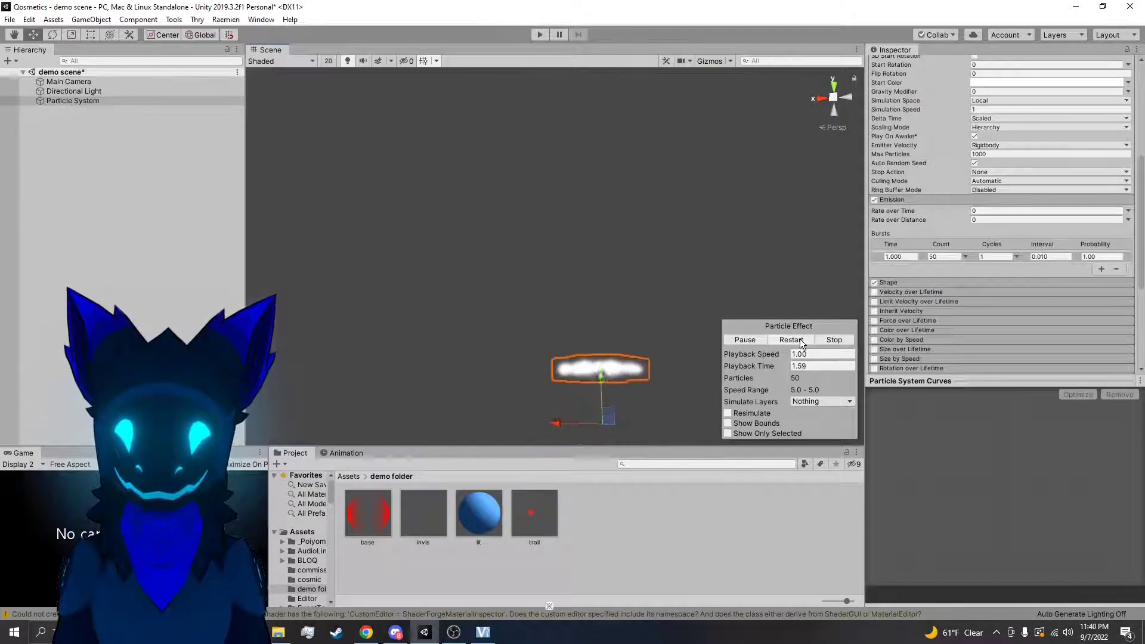
Set the burst's Time to 0.5 and restart the effect to preview the shorter delay
{"action": "left_click", "coordinate": [914, 257]}
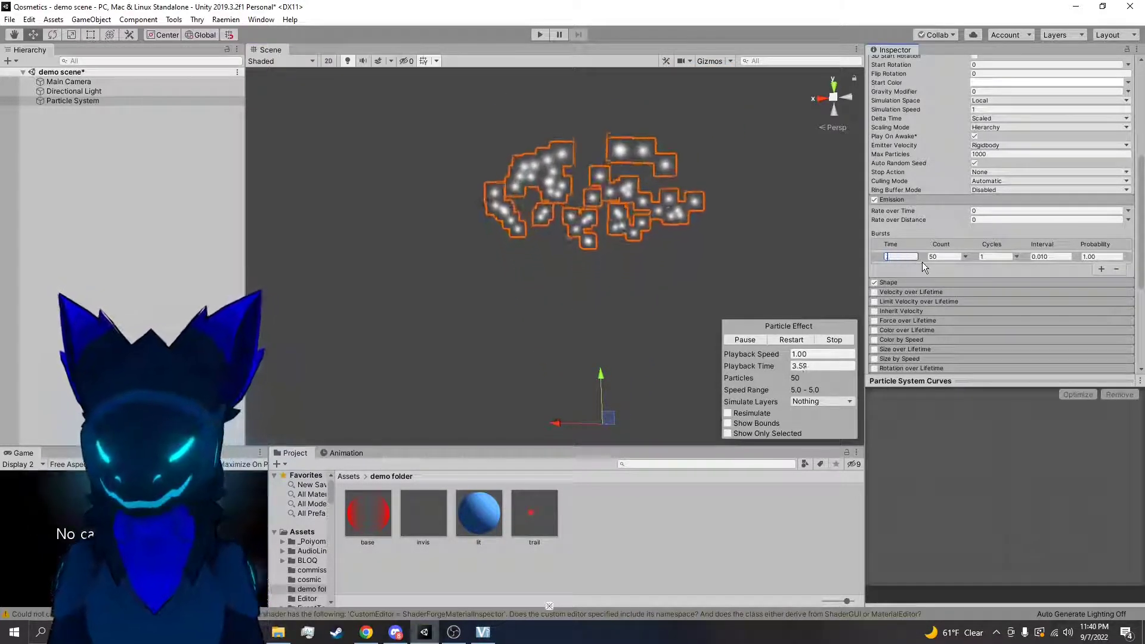
{"action": "type", "text": "0.5"}
{"action": "key", "text": "Return"}
{"action": "left_click", "coordinate": [789, 340]}
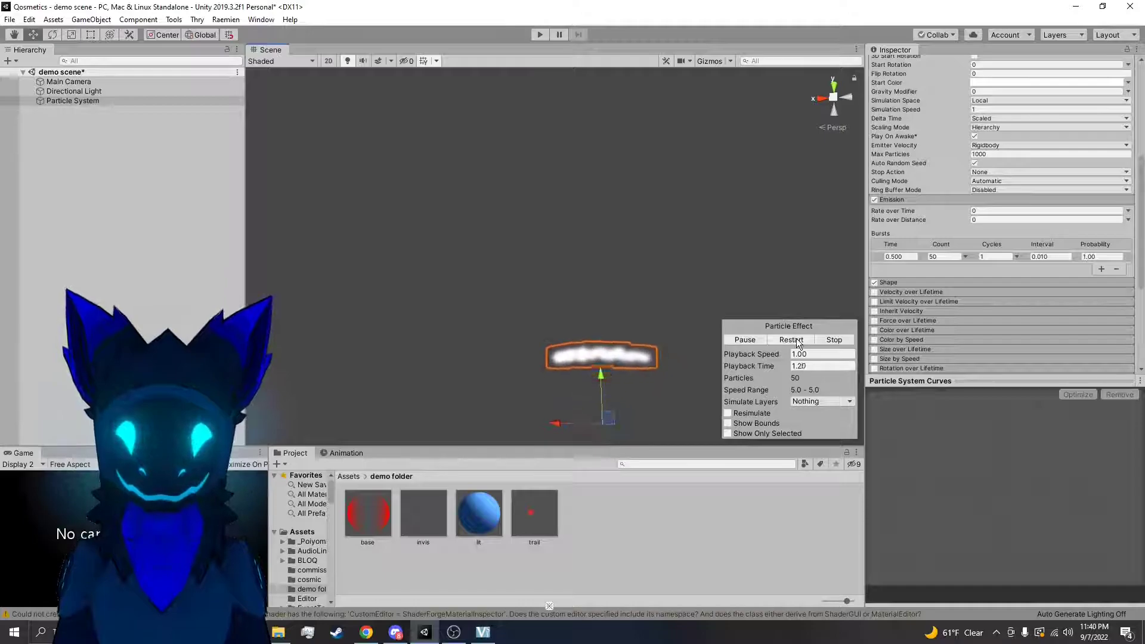
{"action": "left_click", "coordinate": [792, 340]}
{"action": "mouse_move", "coordinate": [785, 297]}
{"action": "right_mouse_down"}
{"action": "mouse_move", "coordinate": [788, 338]}
{"action": "mouse_move", "coordinate": [783, 261]}
{"action": "mouse_move", "coordinate": [789, 314]}
{"action": "right_mouse_up"}
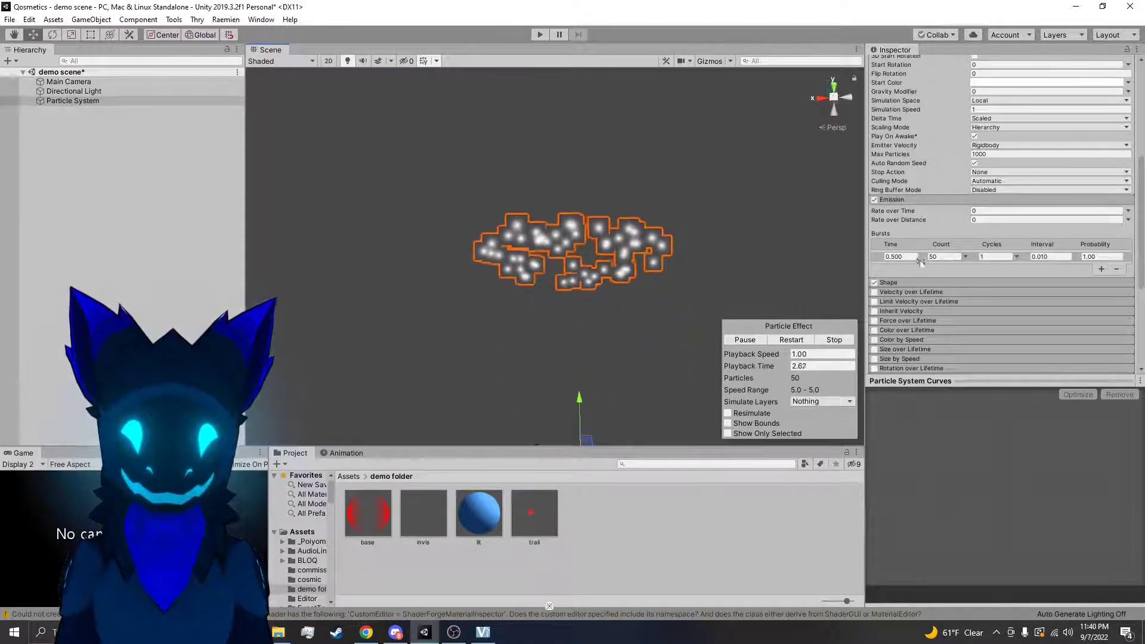
Reset the burst's Time to 0
{"action": "left_click_drag", "start_coordinate": [916, 258], "coordinate": [882, 258]}
{"action": "type", "text": "0"}
{"action": "key", "text": "Return"}
Set the burst's Cycles to 3 and watch the particles emitted in the scene
{"action": "left_click", "coordinate": [992, 256]}
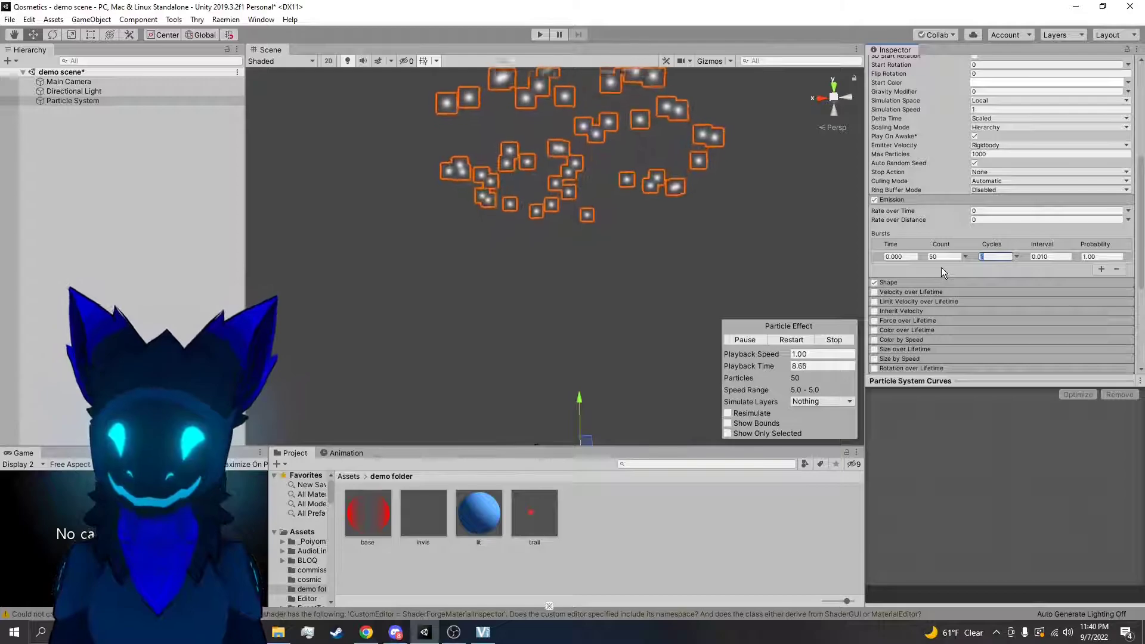
{"action": "type", "text": "3"}
{"action": "key", "text": "Return"}
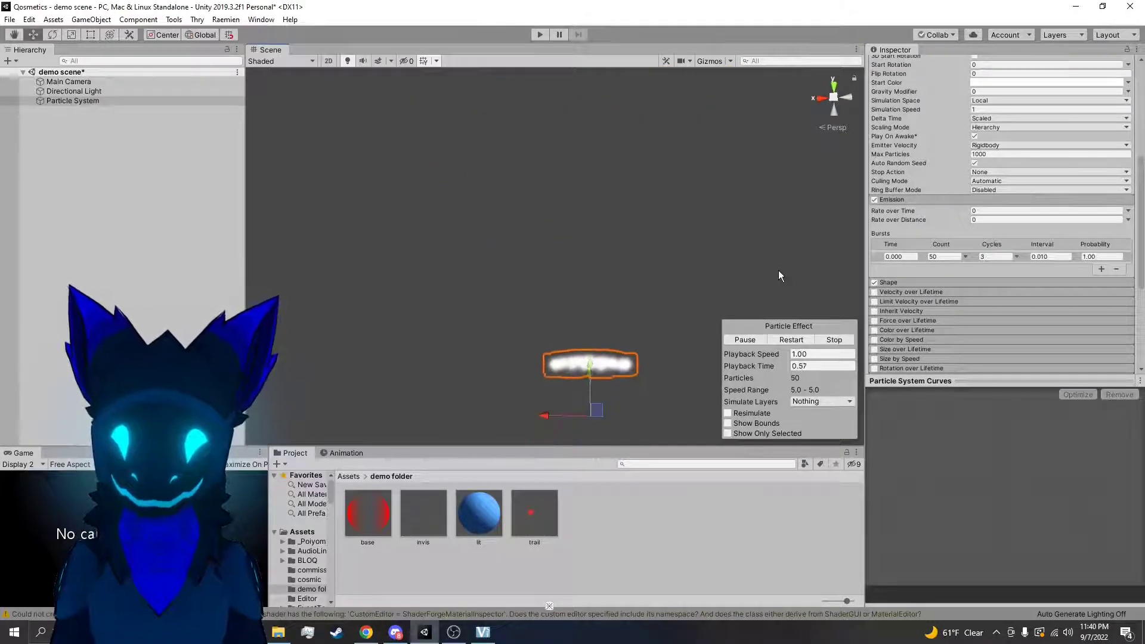
{"action": "right_click_drag", "start_coordinate": [778, 271], "coordinate": [788, 261]}
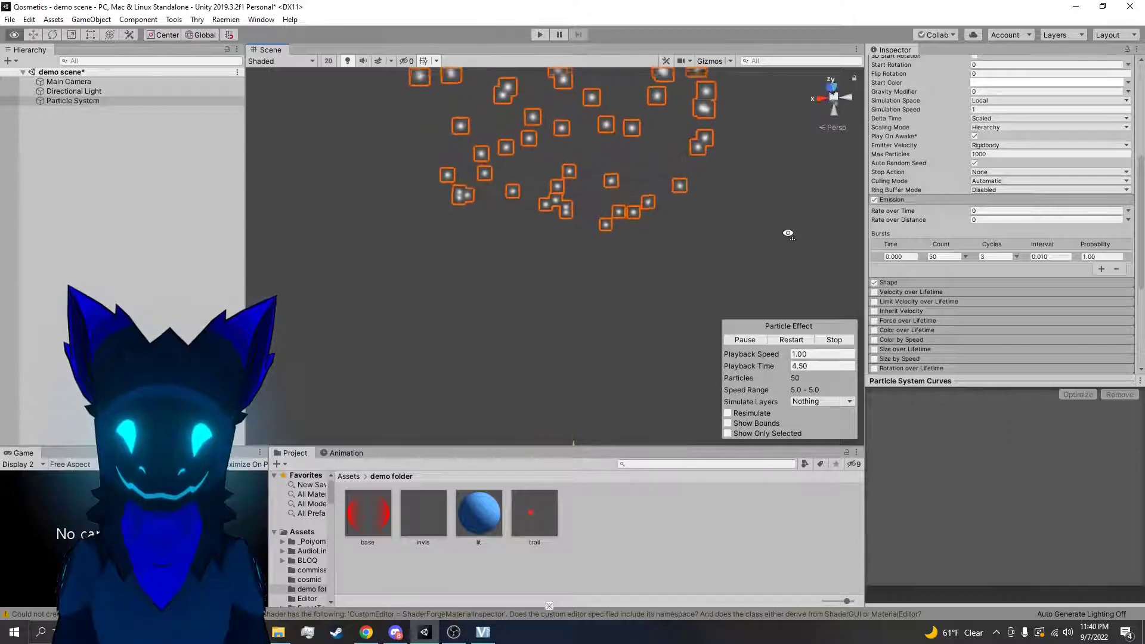
{"action": "right_click_drag", "start_coordinate": [793, 275], "coordinate": [797, 271]}
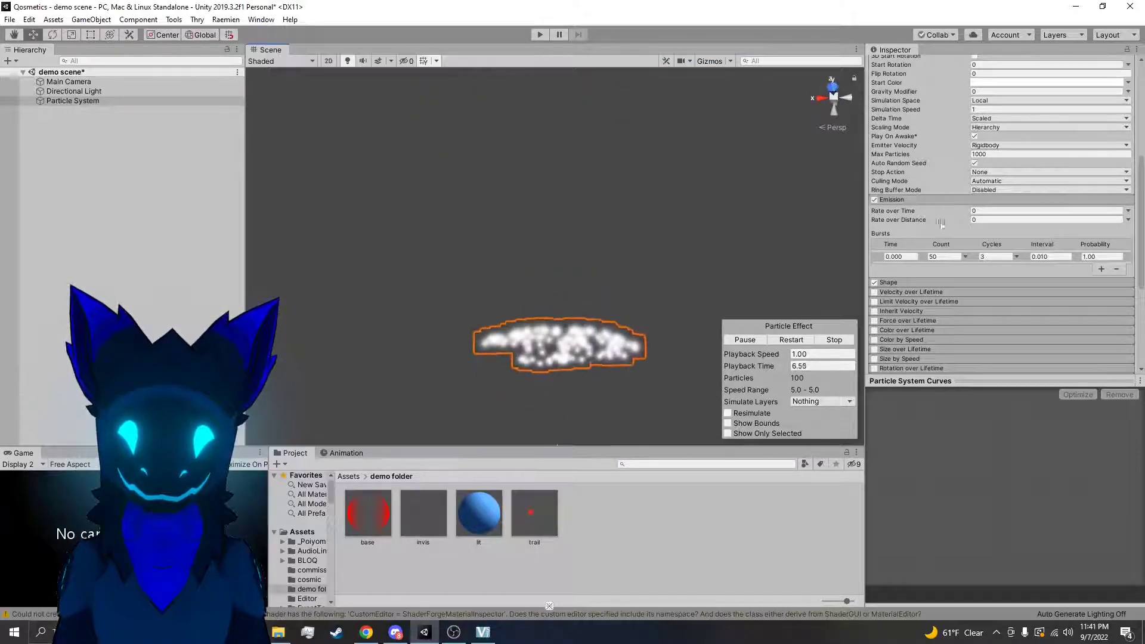
Shorten the particle system's Duration to 1 and watch the looping bursts
{"action": "scroll", "coordinate": [1002, 209], "scroll_direction": "up", "scroll_amount": 6}
{"action": "left_click", "coordinate": [995, 199]}
{"action": "key", "text": "Return"}
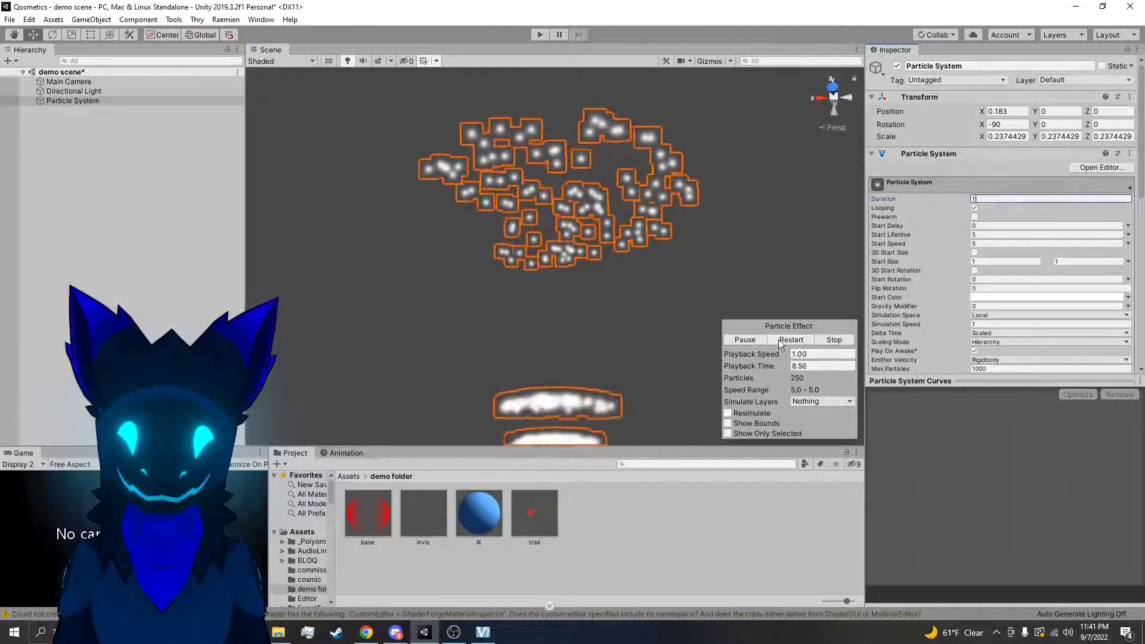
{"action": "right_click_drag", "start_coordinate": [799, 300], "coordinate": [801, 295]}
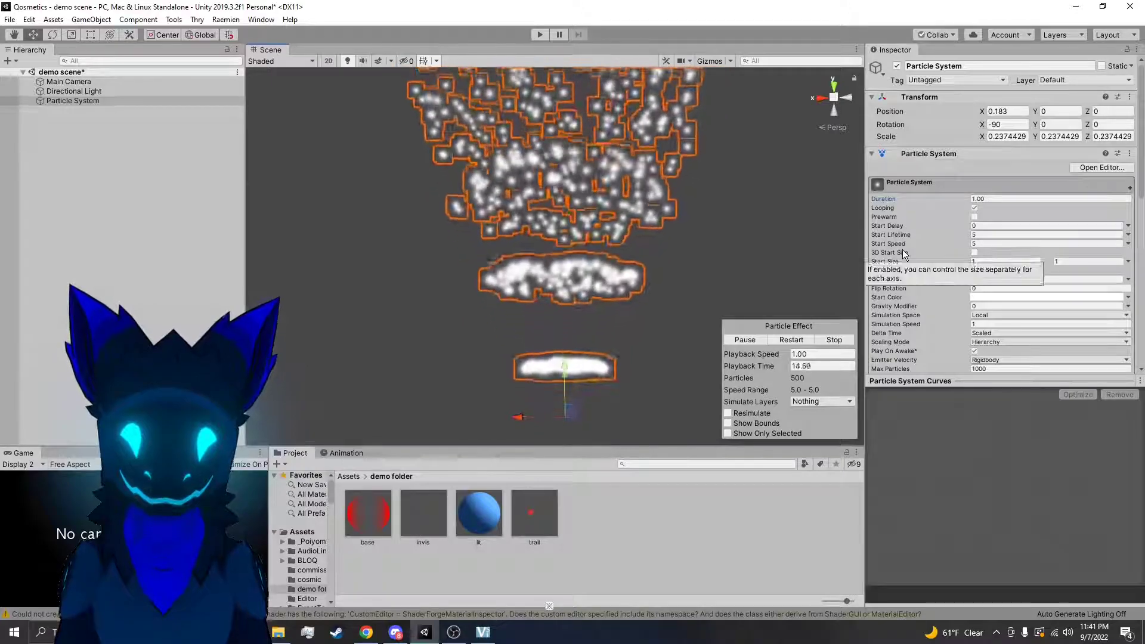
Return Duration to 5 and the burst's Cycles to 1, leaving Interval at 0.010
{"action": "type", "text": "5"}
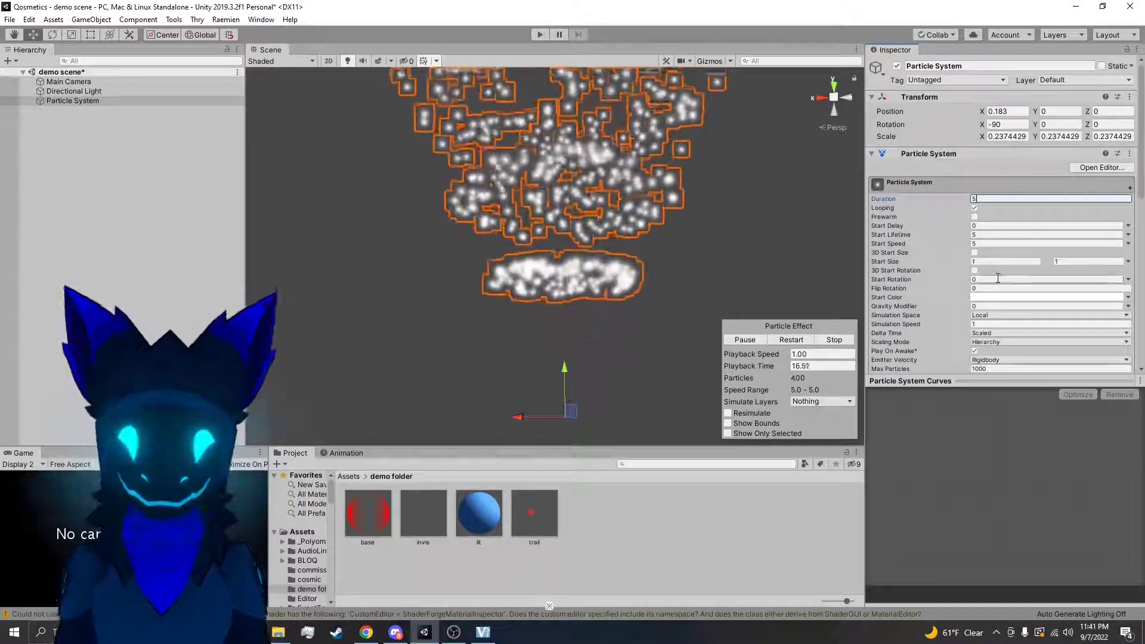
{"action": "scroll", "coordinate": [967, 250], "scroll_direction": "down", "scroll_amount": 5}
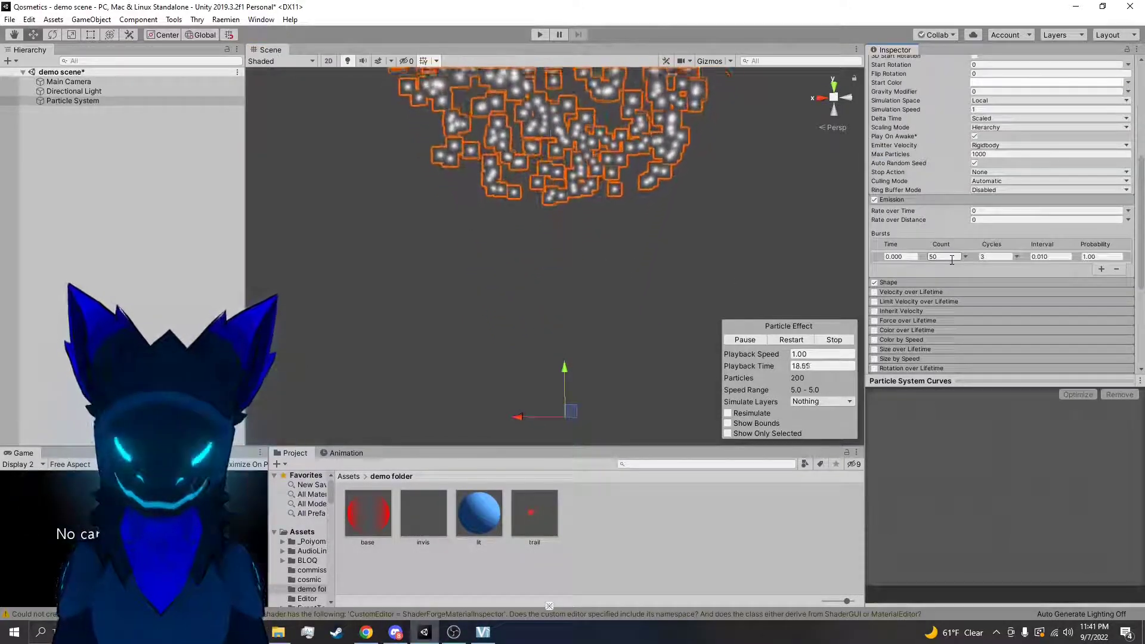
{"action": "left_click", "coordinate": [1007, 257]}
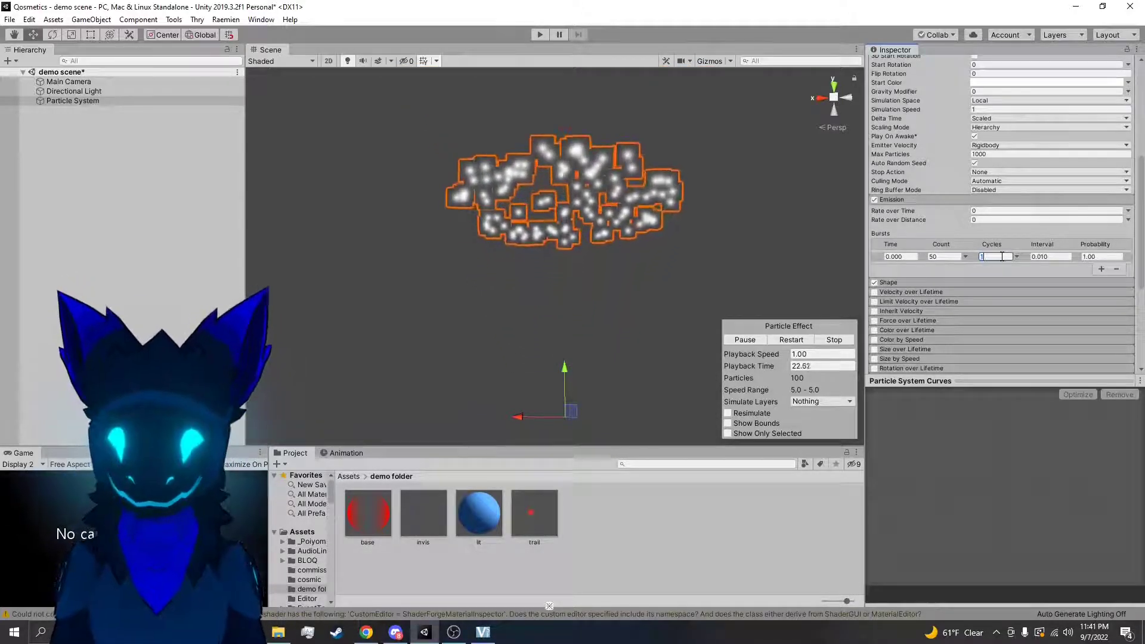
{"action": "left_click", "coordinate": [1044, 258]}
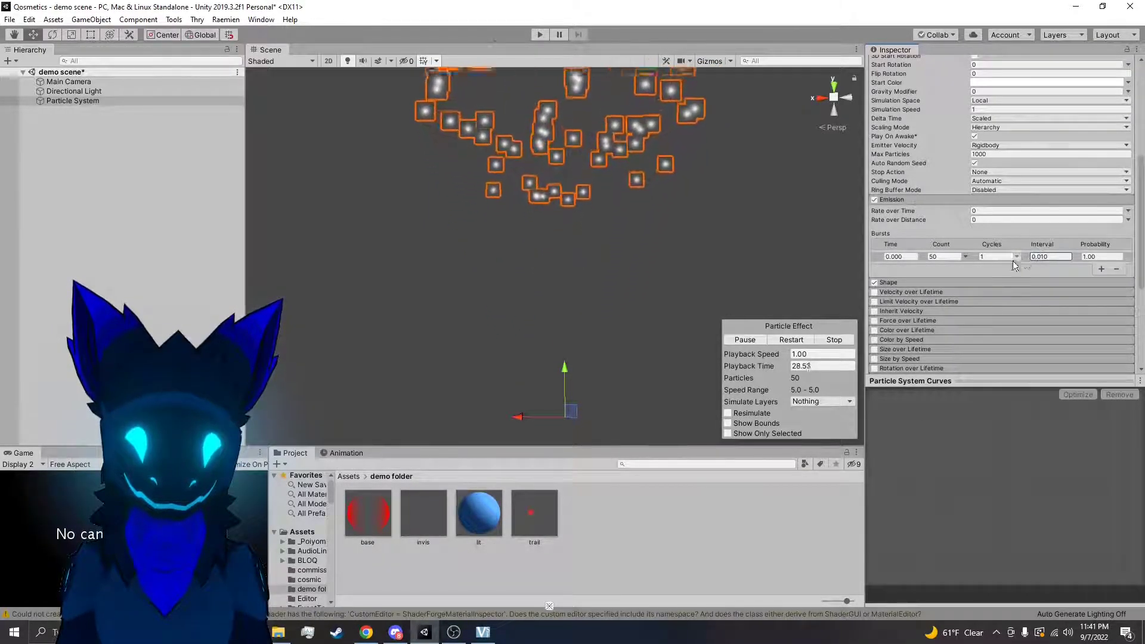
{"action": "left_click_drag", "start_coordinate": [824, 344], "coordinate": [788, 339]}
Set the particle system's Duration to 1, turn off Looping and restart the effect
{"action": "left_click", "coordinate": [1102, 259]}
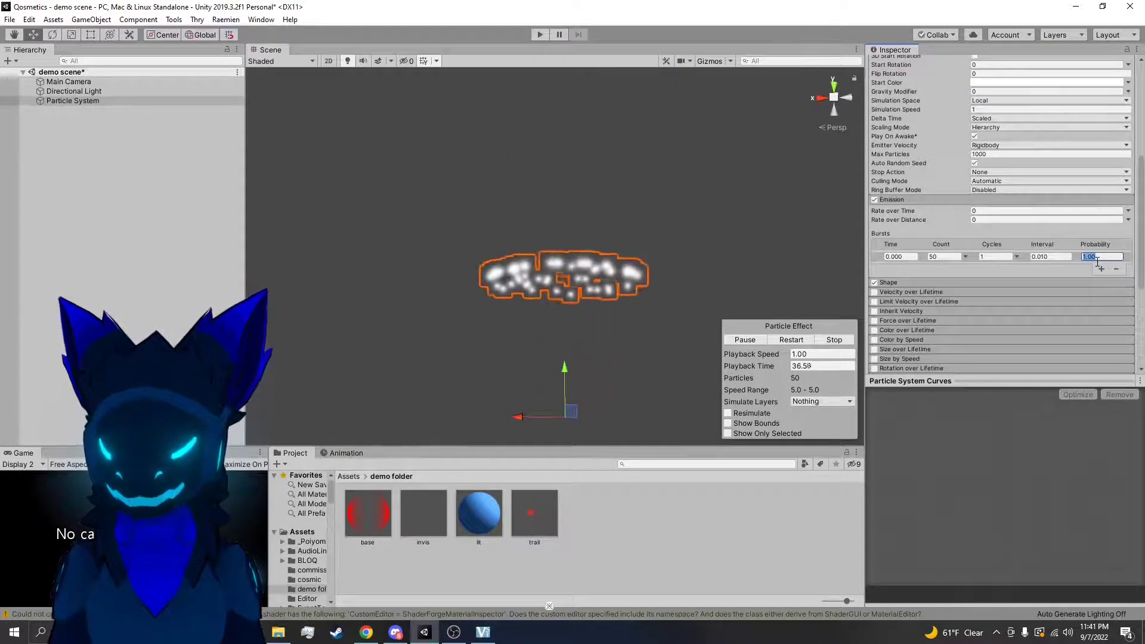
{"action": "scroll", "coordinate": [1014, 227], "scroll_direction": "up", "scroll_amount": 6}
{"action": "left_click", "coordinate": [1015, 198]}
{"action": "type", "text": "1"}
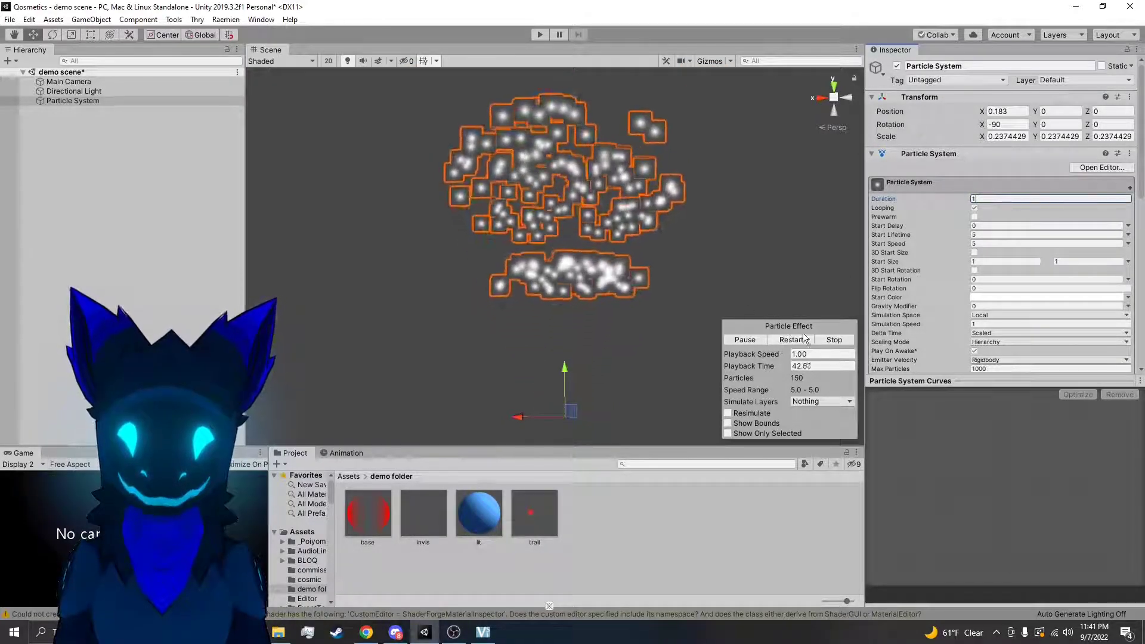
{"action": "left_click", "coordinate": [975, 208]}
{"action": "left_click", "coordinate": [792, 340]}
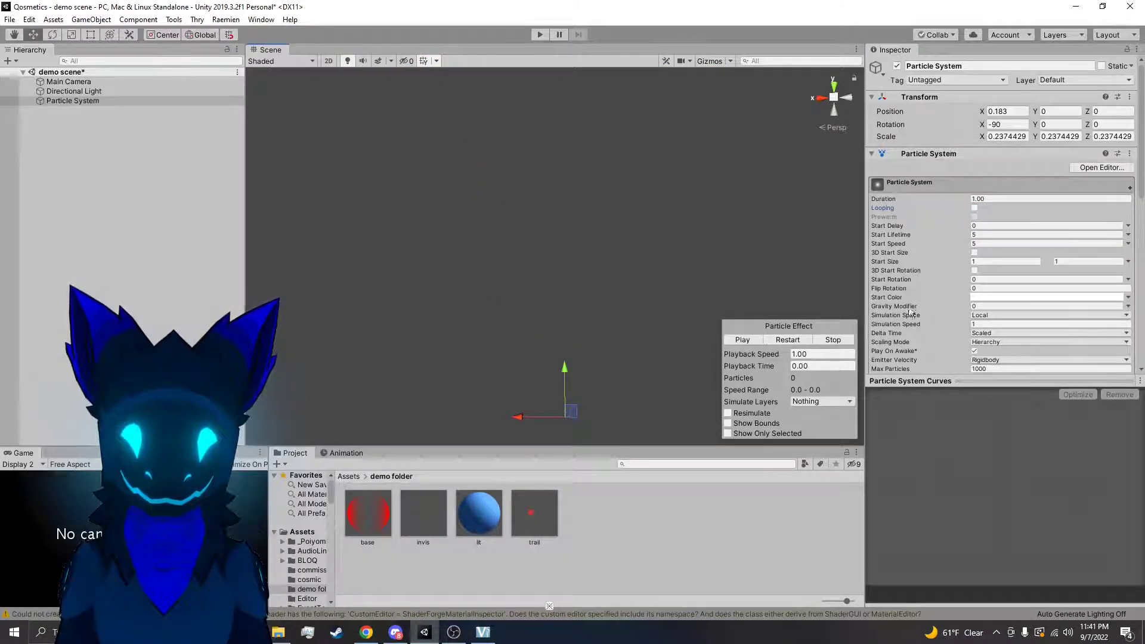
Restart the non-looping particle effect several times to check how often the burst fires
{"action": "scroll", "coordinate": [899, 309], "scroll_direction": "down", "scroll_amount": 6}
{"action": "scroll", "coordinate": [955, 281], "scroll_direction": "up", "scroll_amount": 6}
{"action": "left_click", "coordinate": [792, 341]}
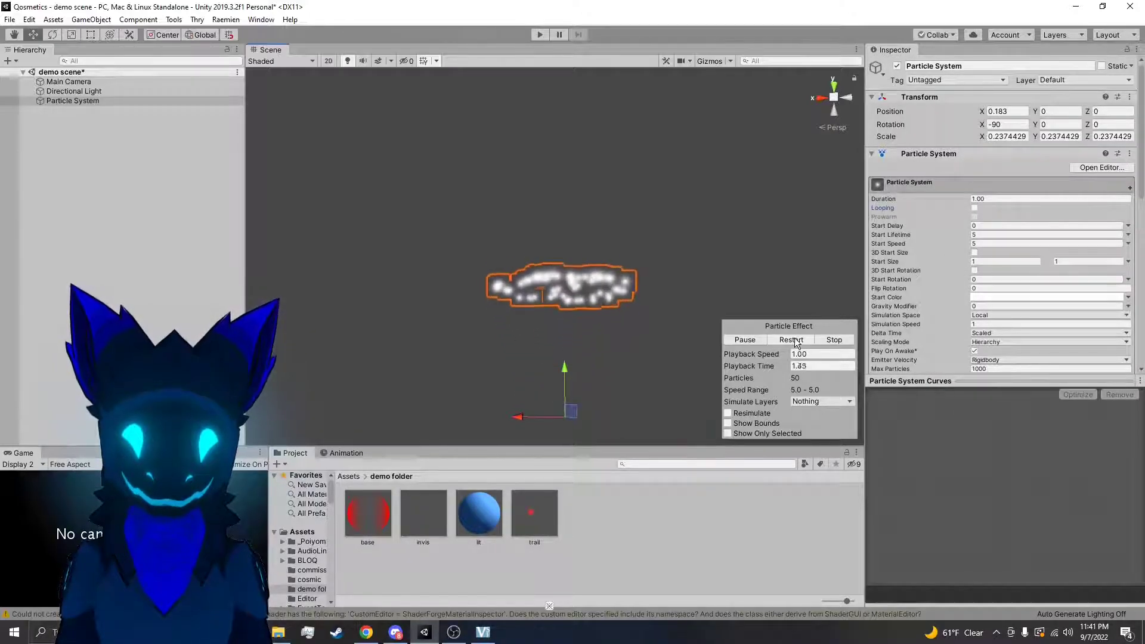
{"action": "left_click", "coordinate": [796, 342]}
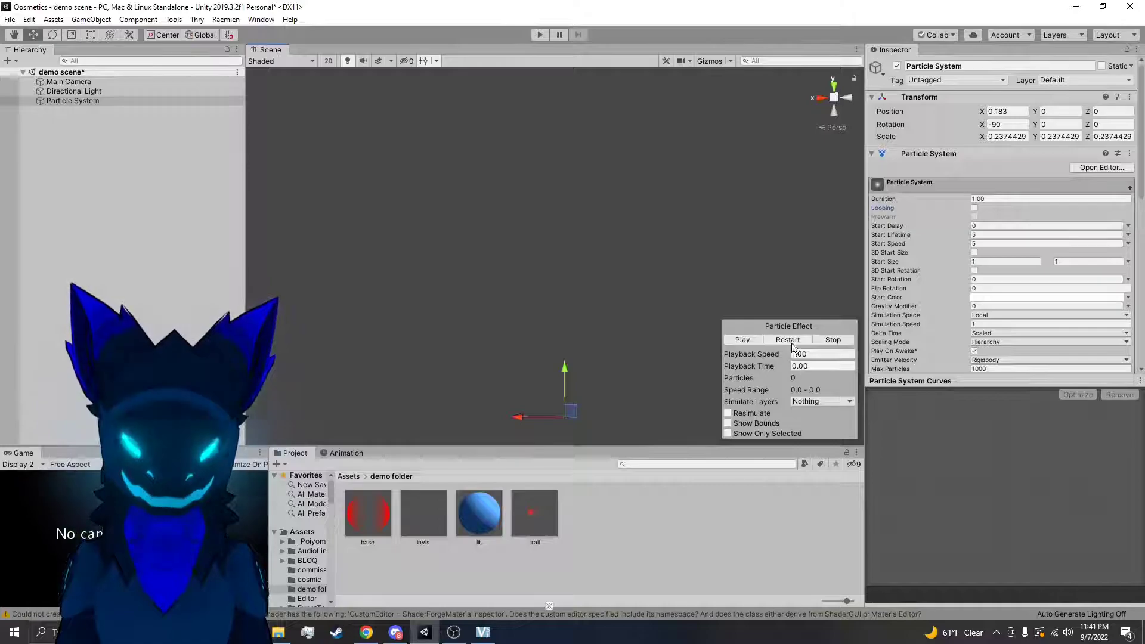
{"action": "left_click", "coordinate": [789, 342]}
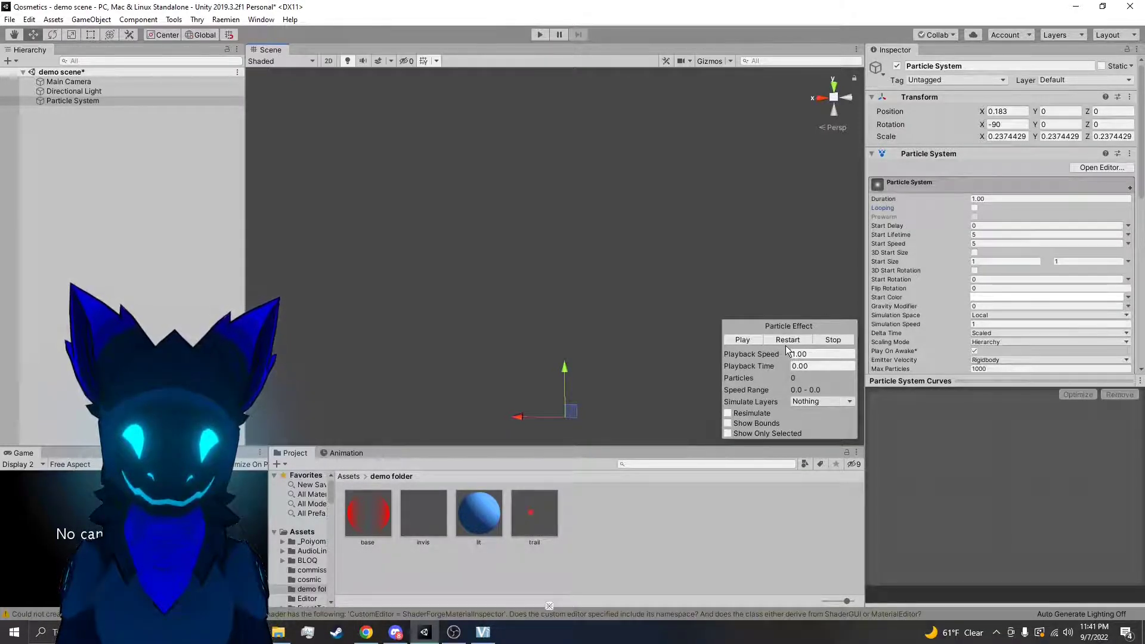
{"action": "left_click", "coordinate": [792, 341]}
{"action": "left_click", "coordinate": [792, 341]}
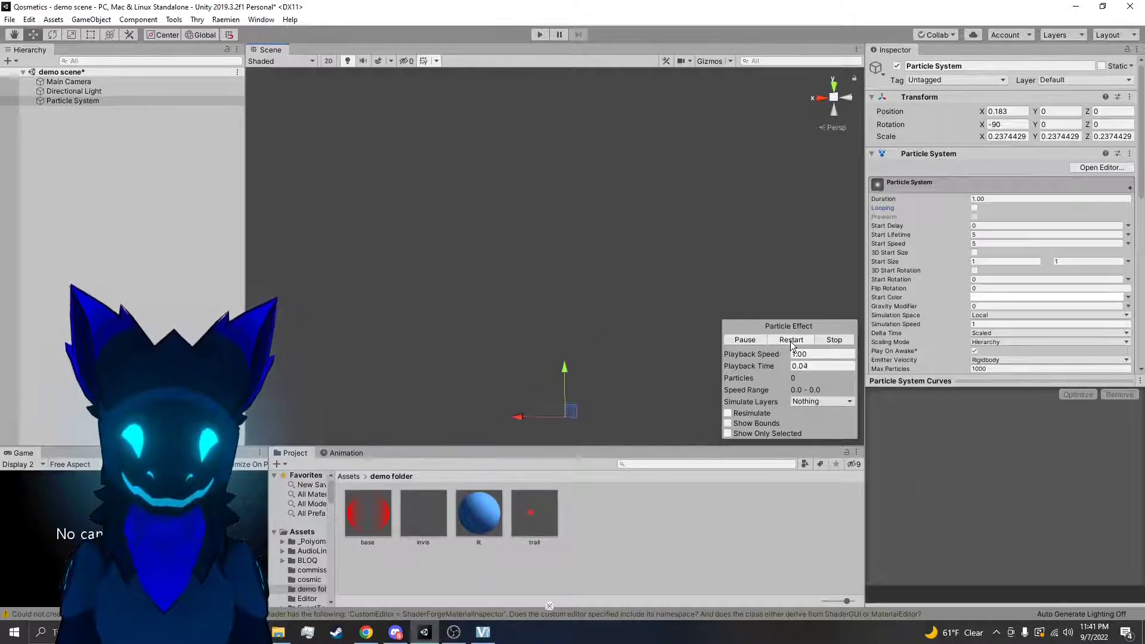
Set the burst's Probability to 1 and replay the effect
{"action": "scroll", "coordinate": [976, 296], "scroll_direction": "down", "scroll_amount": 6}
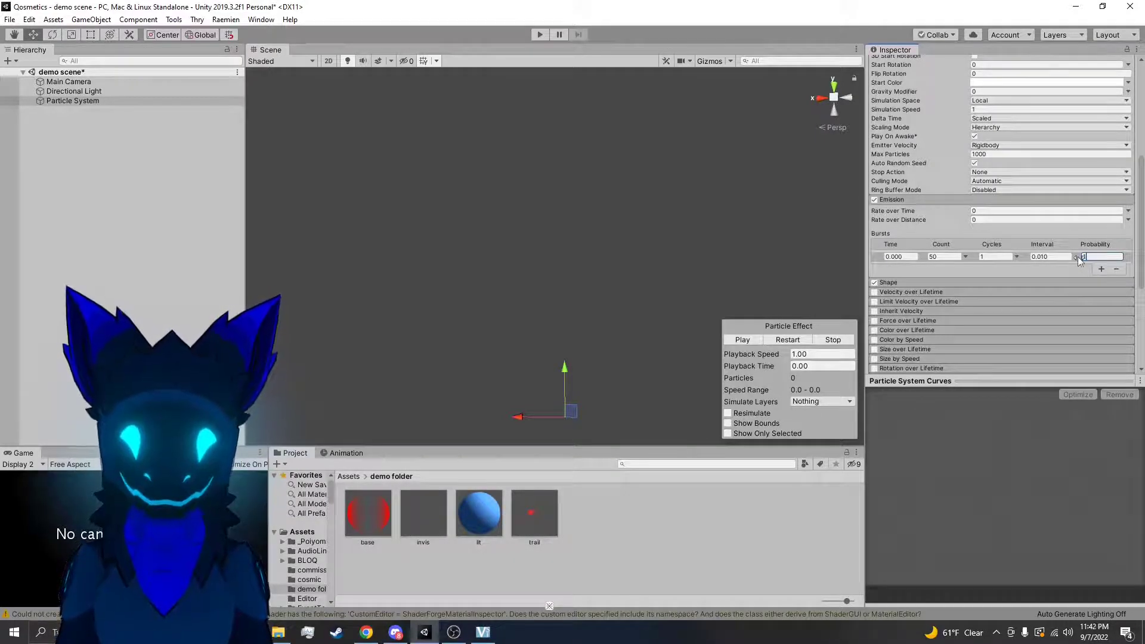
{"action": "key", "text": "Return"}
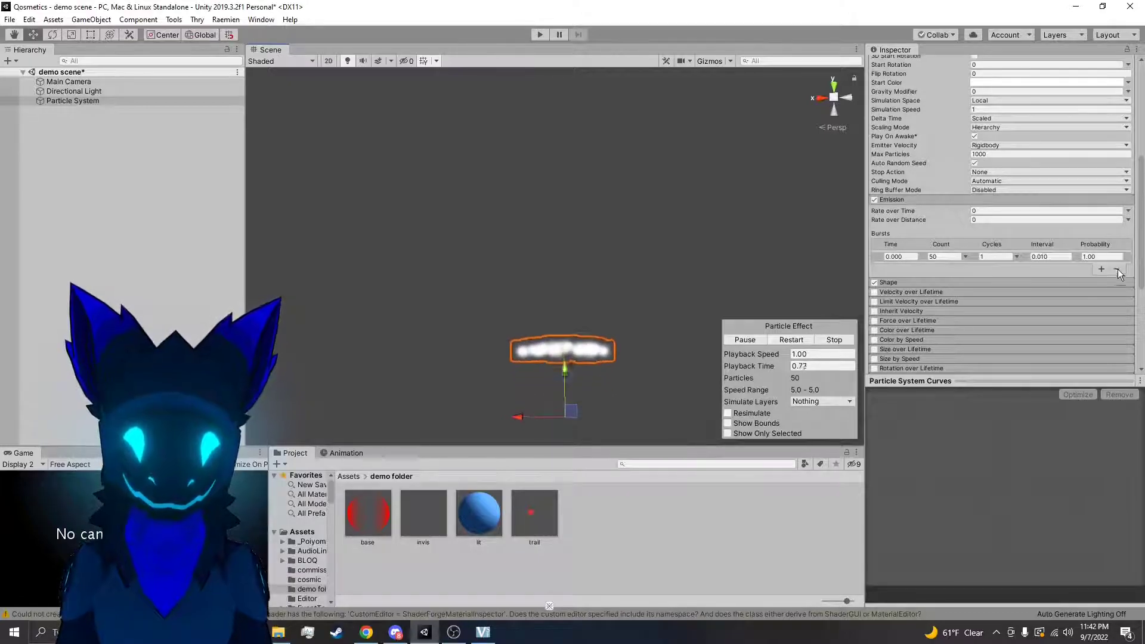
Test the burst with a Probability of 0.75 by restarting the effect, and return Probability to 1
{"action": "left_click", "coordinate": [1106, 258]}
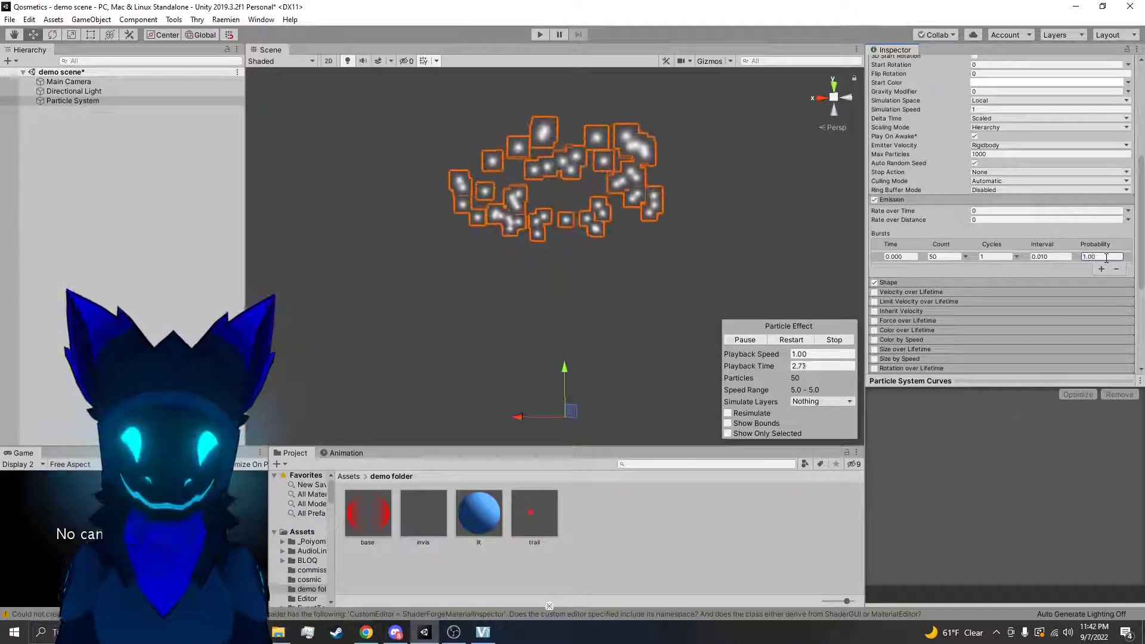
{"action": "type", "text": "0.75"}
{"action": "left_click", "coordinate": [788, 340]}
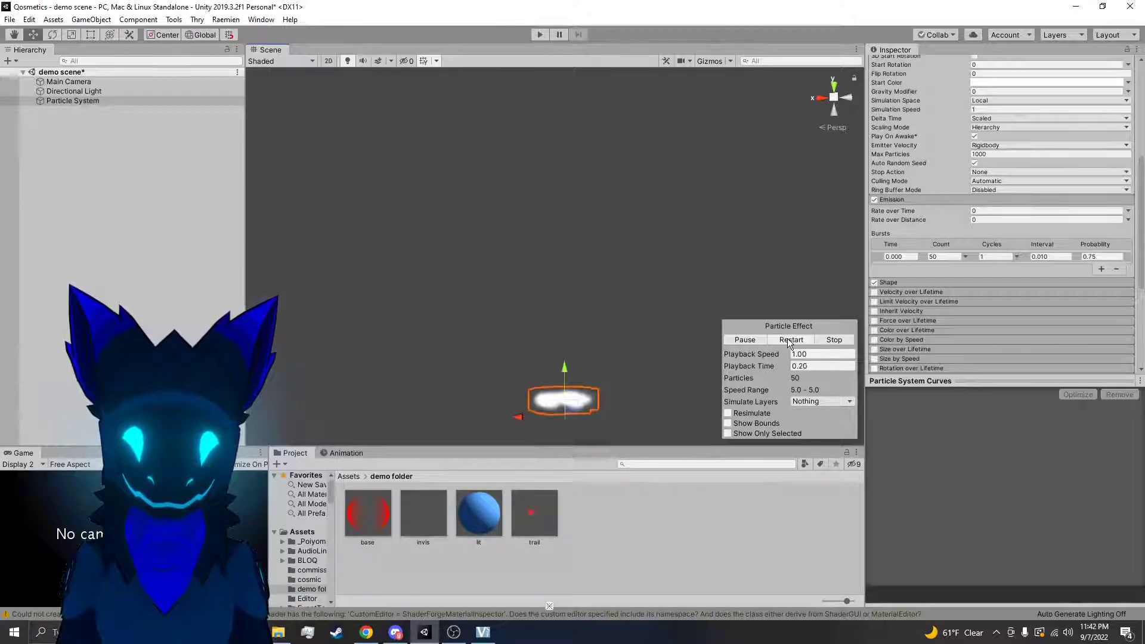
{"action": "left_click", "coordinate": [788, 340]}
{"action": "left_click", "coordinate": [1087, 258]}
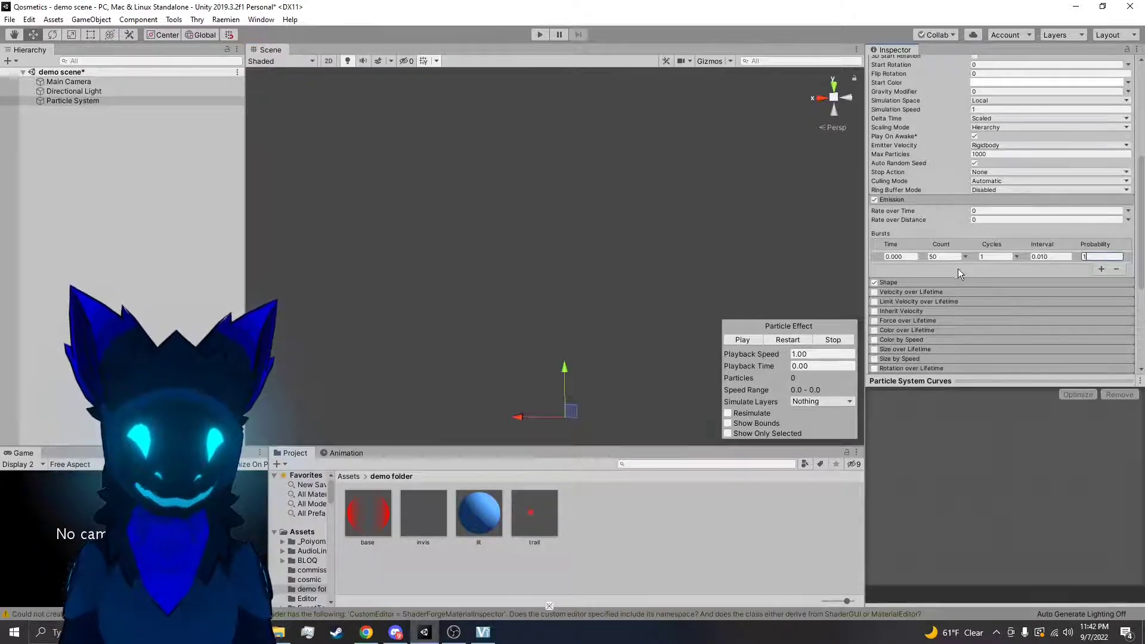
Set the Emission module's Rate over Time to 10 and restart the particle effect
{"action": "left_click_drag", "start_coordinate": [986, 210], "coordinate": [856, 200]}
{"action": "type", "text": "1"}
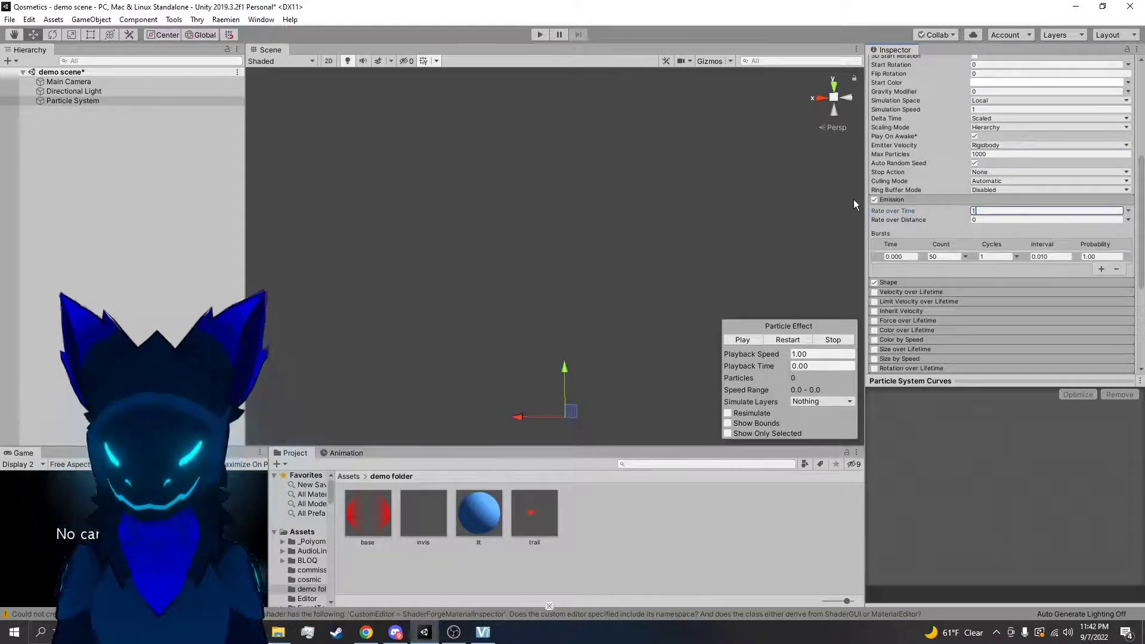
{"action": "type", "text": "0"}
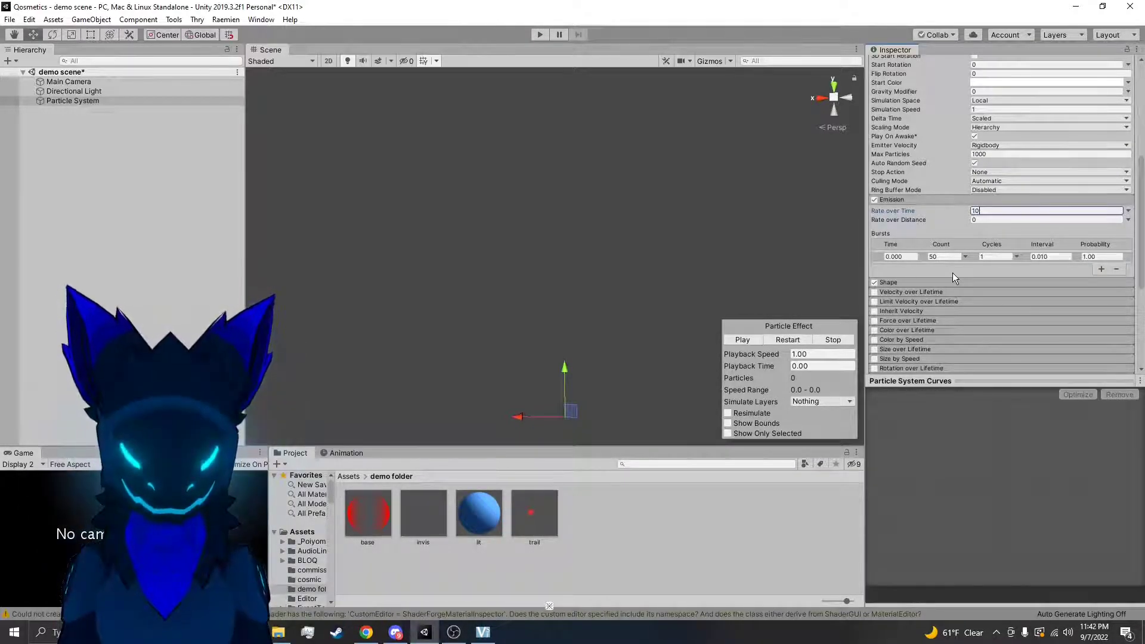
{"action": "left_click", "coordinate": [776, 341]}
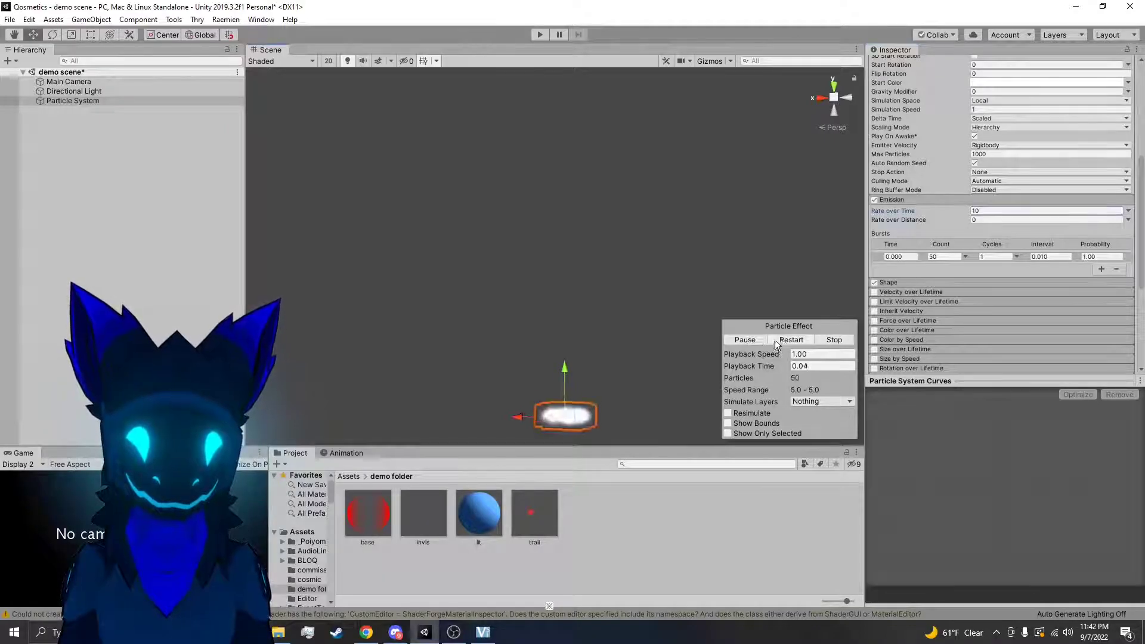
Turn Looping back on and remove the burst entry from the Emission module
{"action": "scroll", "coordinate": [921, 245], "scroll_direction": "up", "scroll_amount": 5}
{"action": "scroll", "coordinate": [960, 209], "scroll_direction": "down", "scroll_amount": 10}
{"action": "scroll", "coordinate": [903, 163], "scroll_direction": "up", "scroll_amount": 4}
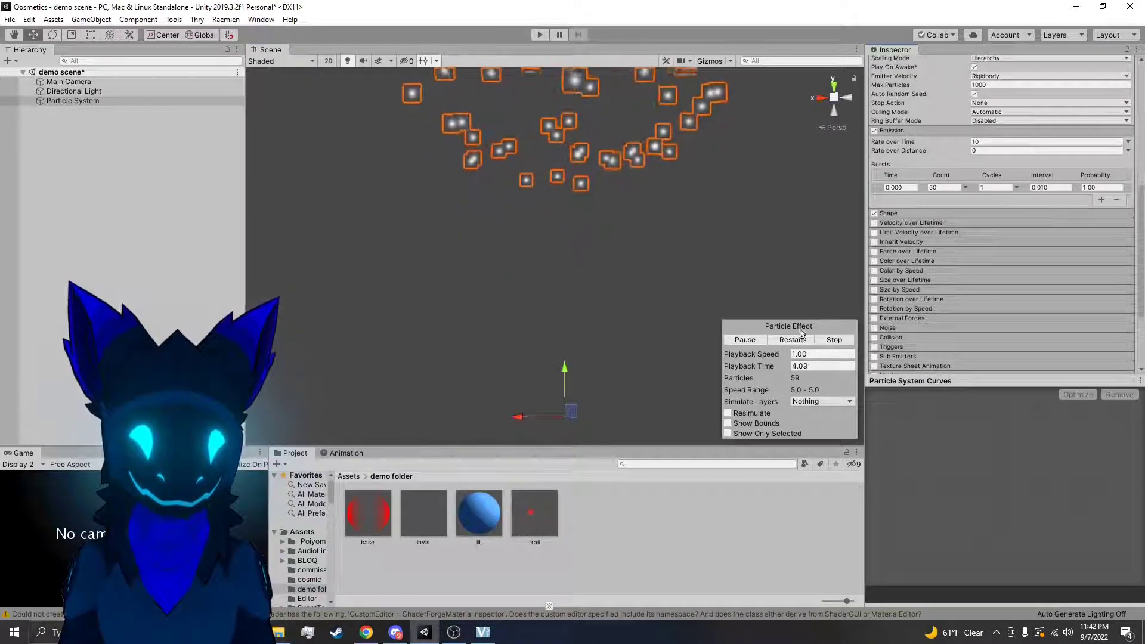
{"action": "scroll", "coordinate": [899, 271], "scroll_direction": "up", "scroll_amount": 5}
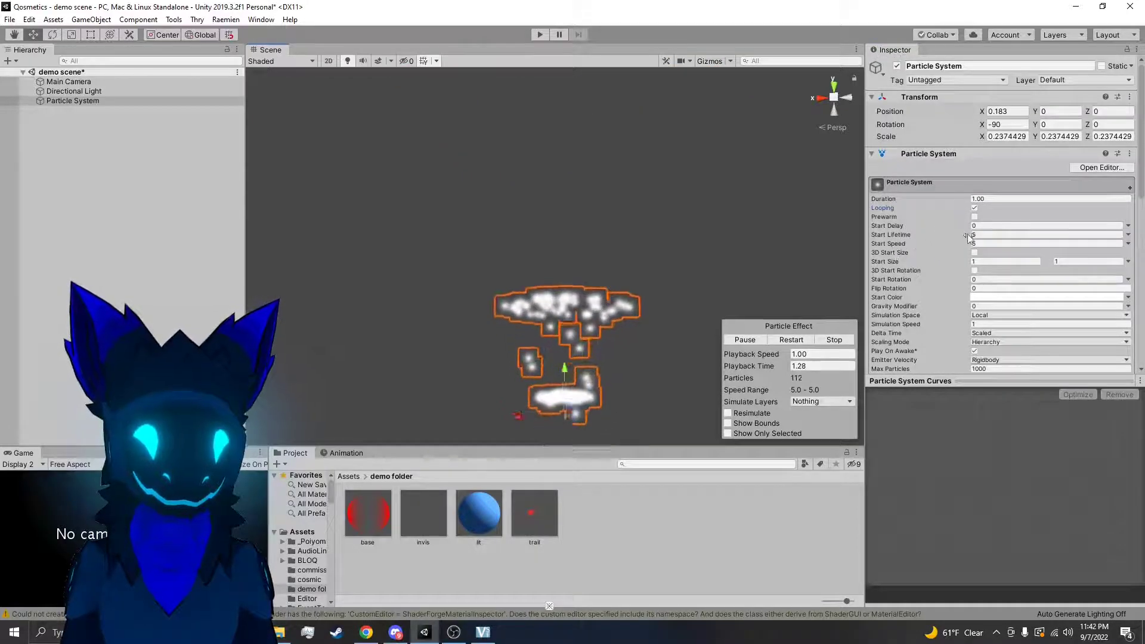
{"action": "scroll", "coordinate": [960, 245], "scroll_direction": "down", "scroll_amount": 4}
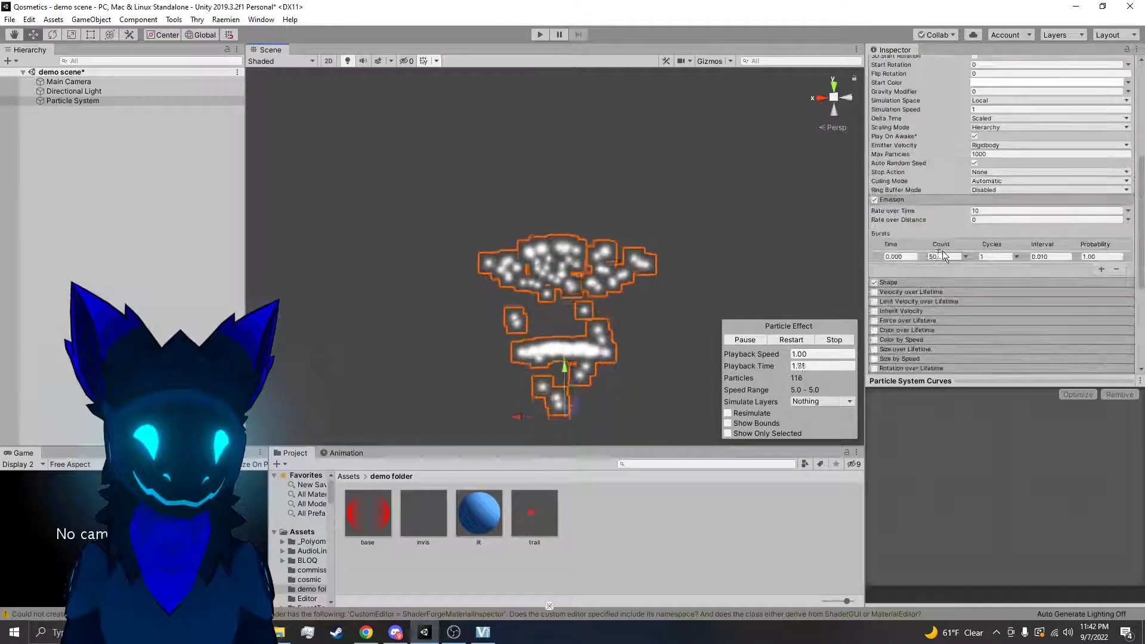
{"action": "left_click", "coordinate": [1116, 269]}
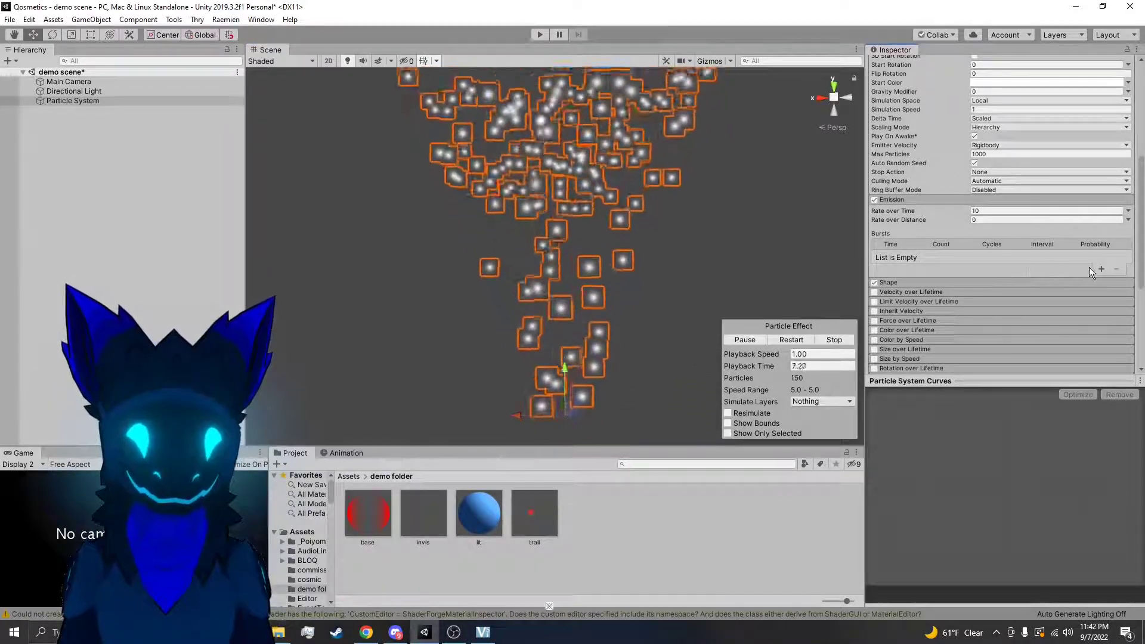
Expand the Shape module and look over the available emitter shapes without changing the Cone
{"action": "scroll", "coordinate": [985, 256], "scroll_direction": "down", "scroll_amount": 4}
{"action": "left_click", "coordinate": [895, 175]}
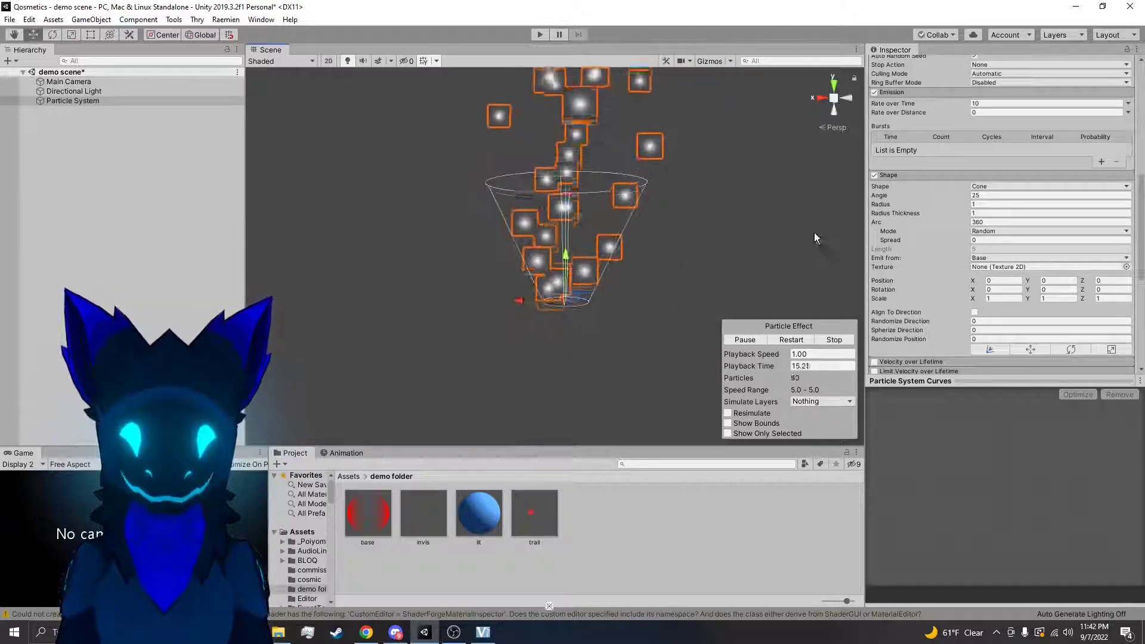
{"action": "left_click", "coordinate": [982, 188]}
{"action": "left_click", "coordinate": [706, 257]}
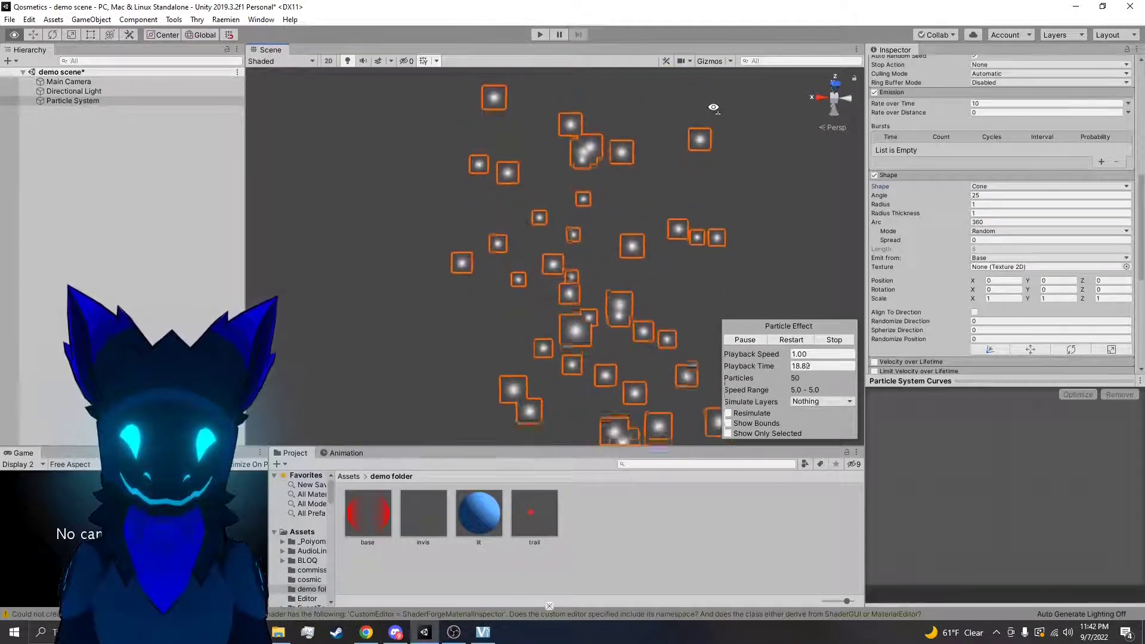
Try Hemisphere and Sphere as the emitter shape and view how the particles spread
{"action": "left_click", "coordinate": [982, 188]}
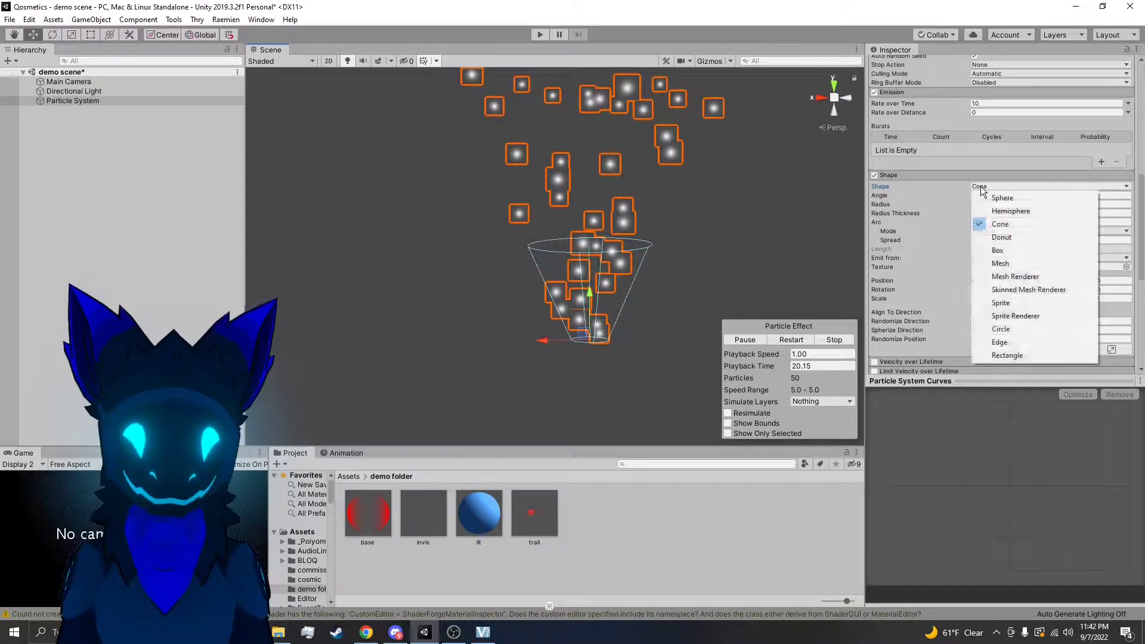
{"action": "left_click", "coordinate": [1005, 212]}
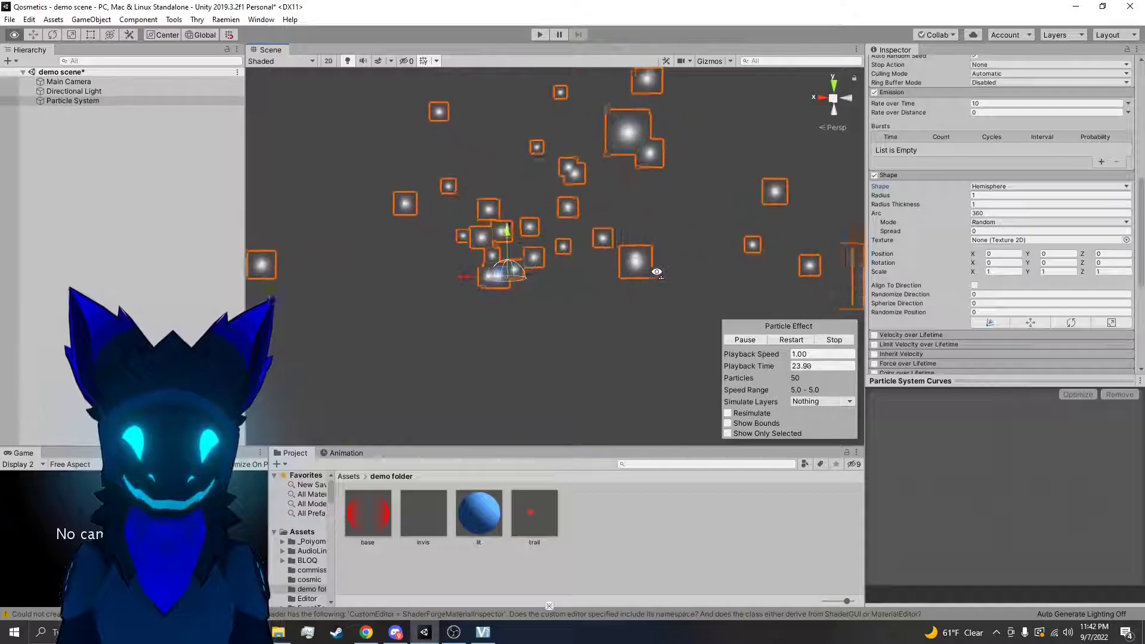
{"action": "left_click", "coordinate": [986, 187]}
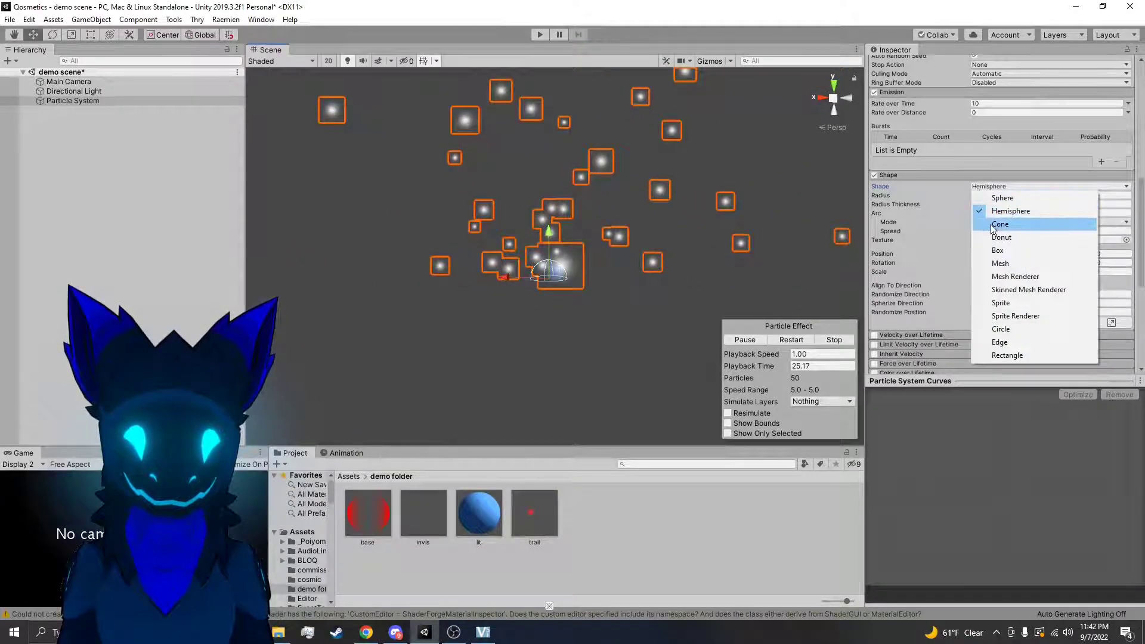
{"action": "left_click", "coordinate": [1003, 198]}
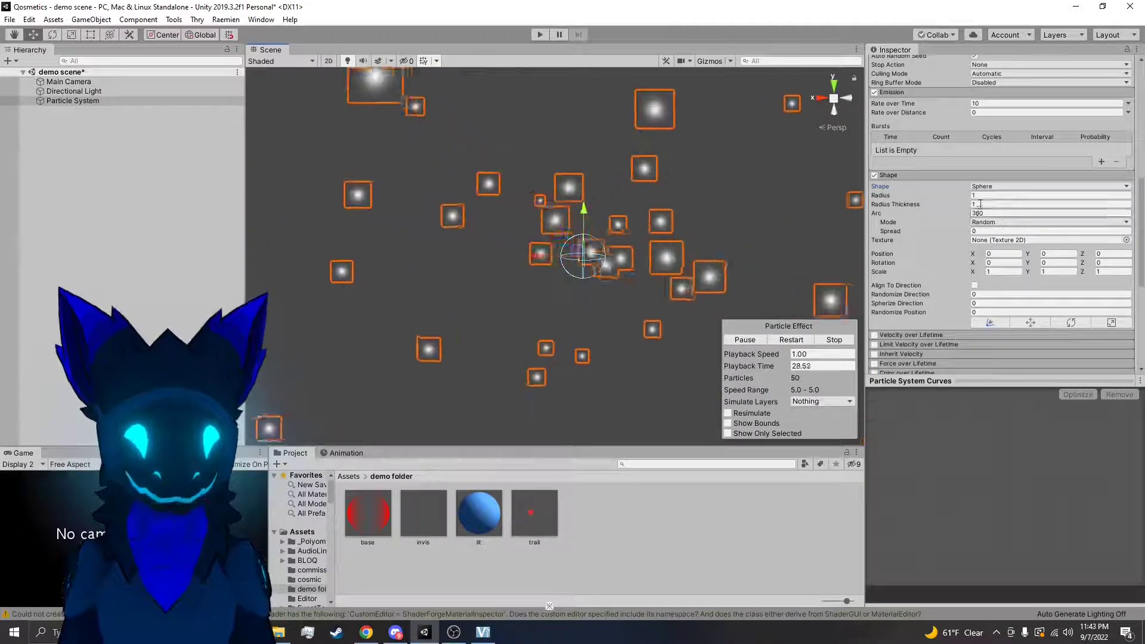
Try Donut and Box as the emitter shape and view the Box emission from another angle
{"action": "left_click", "coordinate": [988, 187]}
{"action": "left_click", "coordinate": [1002, 238]}
{"action": "left_click", "coordinate": [988, 187]}
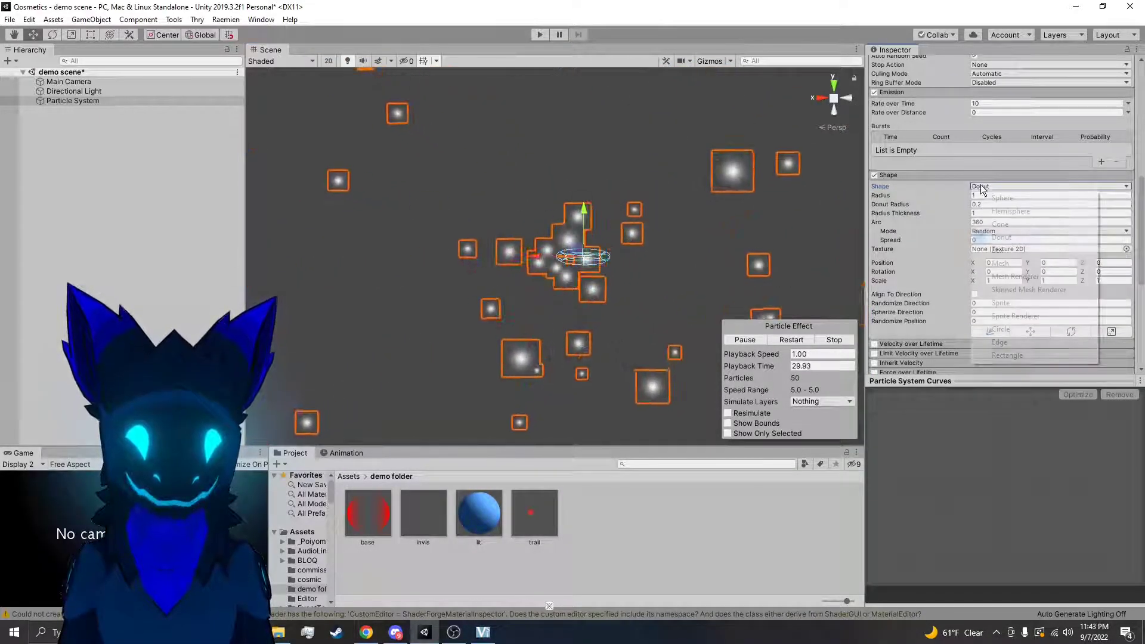
{"action": "left_click", "coordinate": [998, 250]}
{"action": "left_click", "coordinate": [982, 187]}
{"action": "left_click", "coordinate": [983, 187]}
{"action": "left_click_drag", "start_coordinate": [608, 251], "coordinate": [637, 240], "text": "alt"}
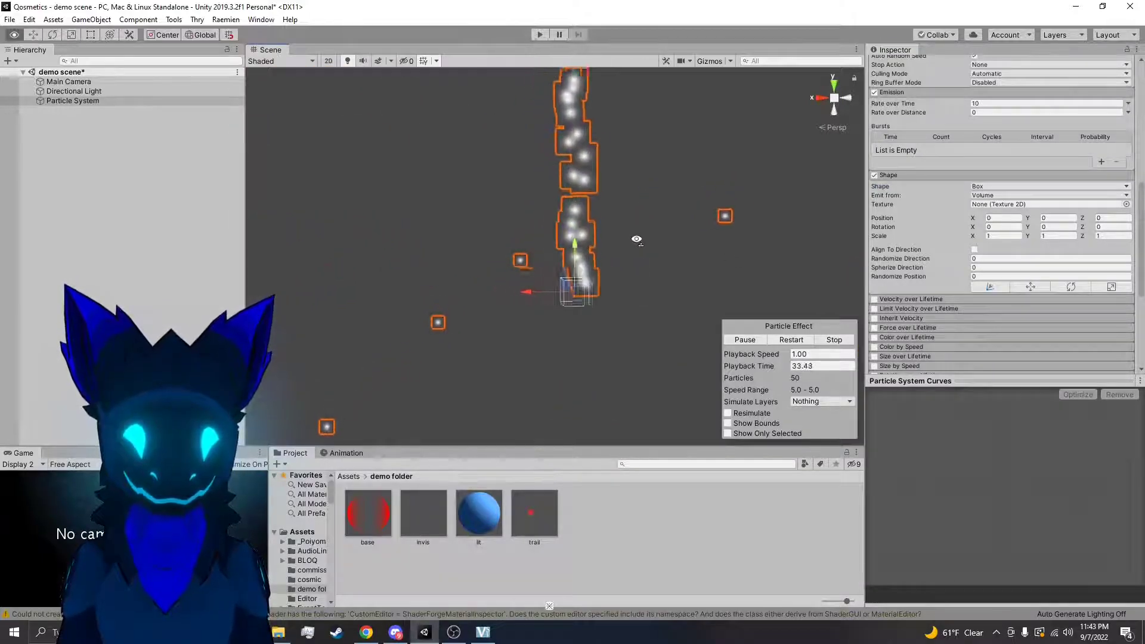
{"action": "right_click_drag", "start_coordinate": [681, 242], "coordinate": [727, 233]}
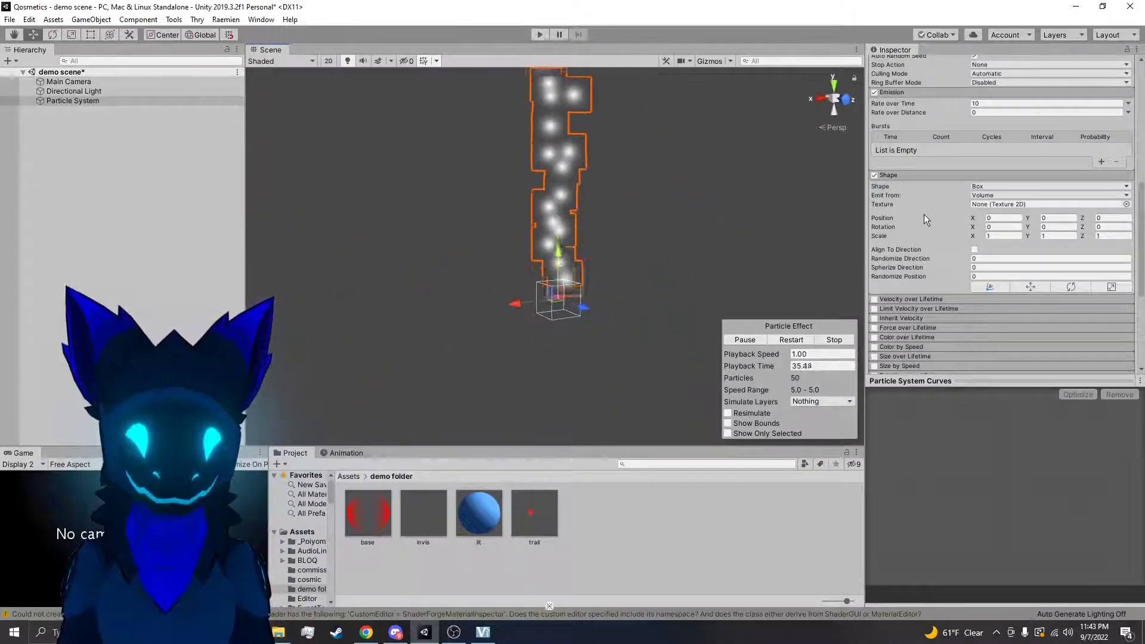
Set the emitter shape back to Cone and view its emission in the scene
{"action": "left_click", "coordinate": [988, 188]}
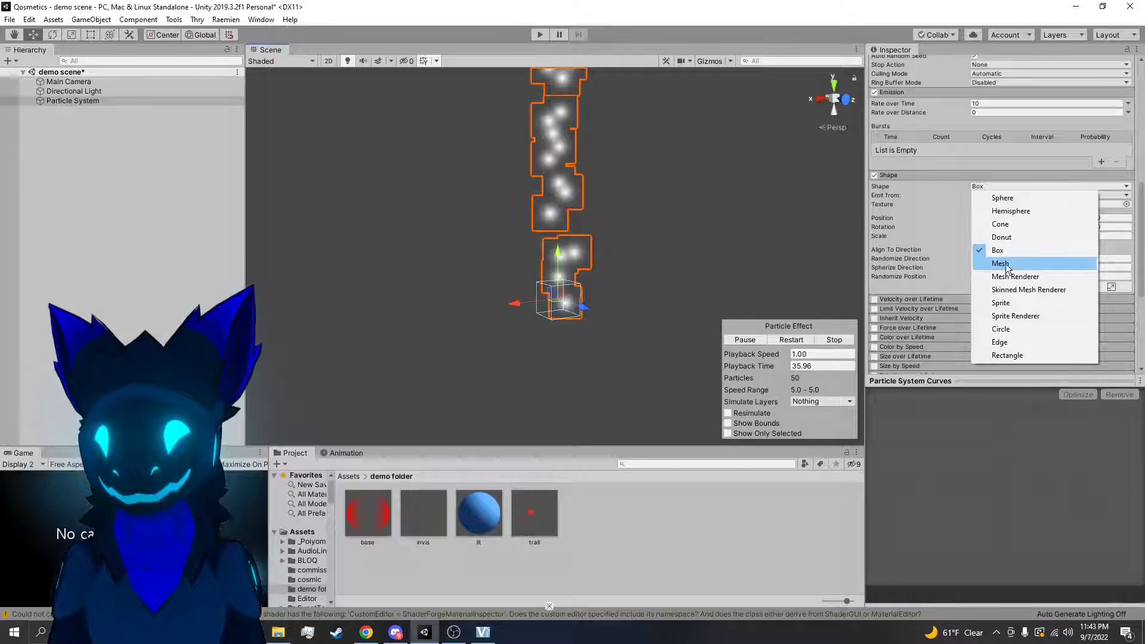
{"action": "left_click", "coordinate": [1008, 225]}
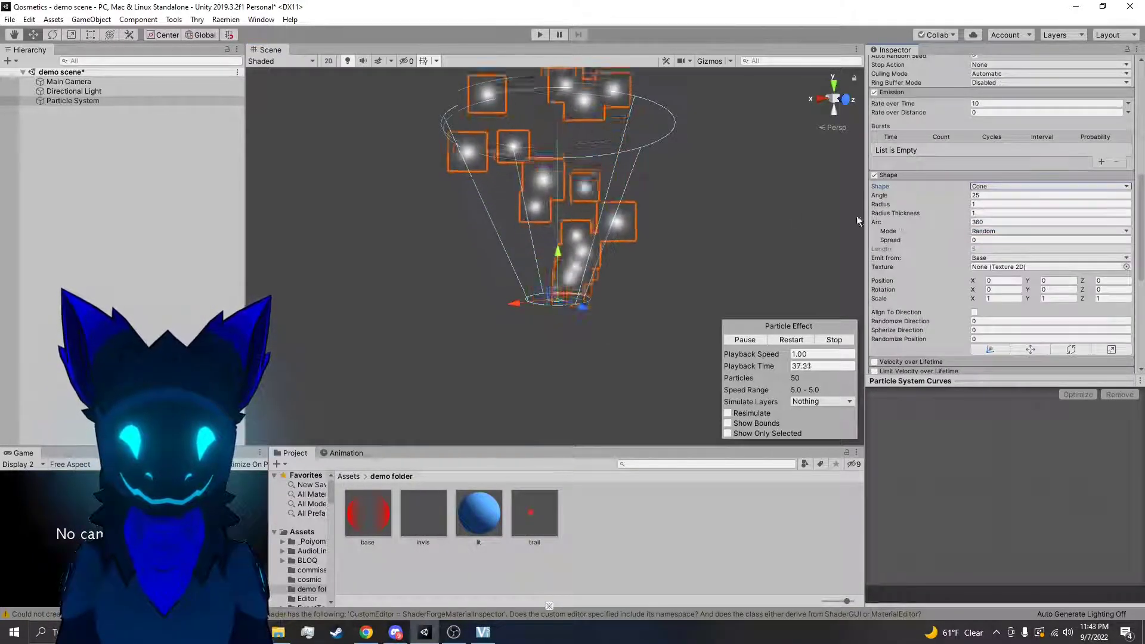
{"action": "right_click_drag", "start_coordinate": [646, 208], "coordinate": [591, 158]}
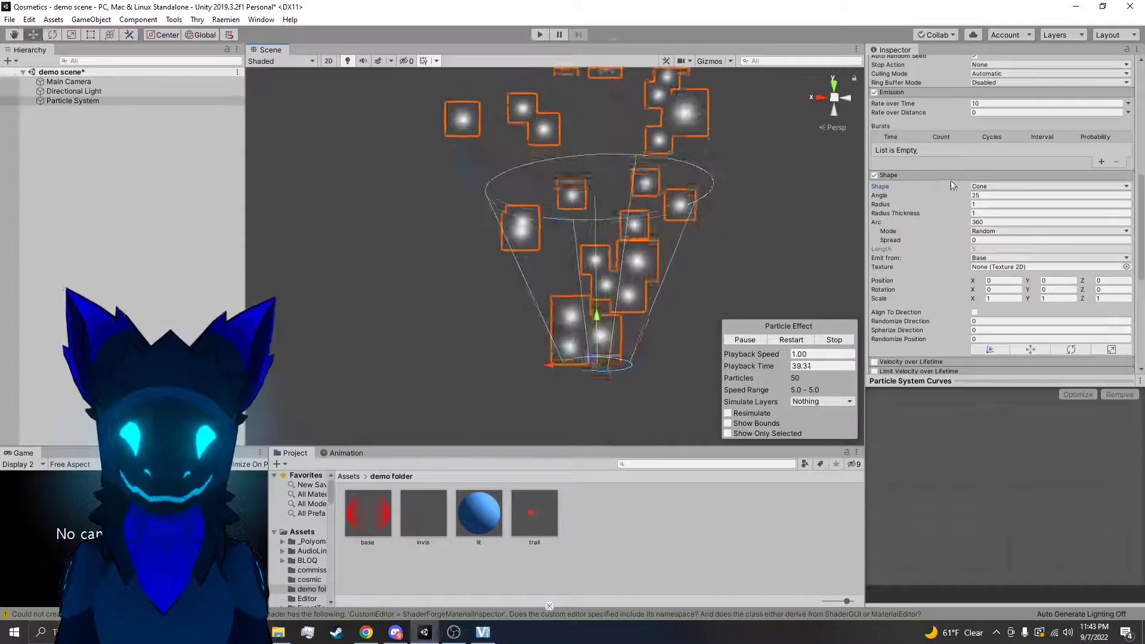
{"action": "left_click", "coordinate": [986, 186]}
{"action": "left_click", "coordinate": [986, 184]}
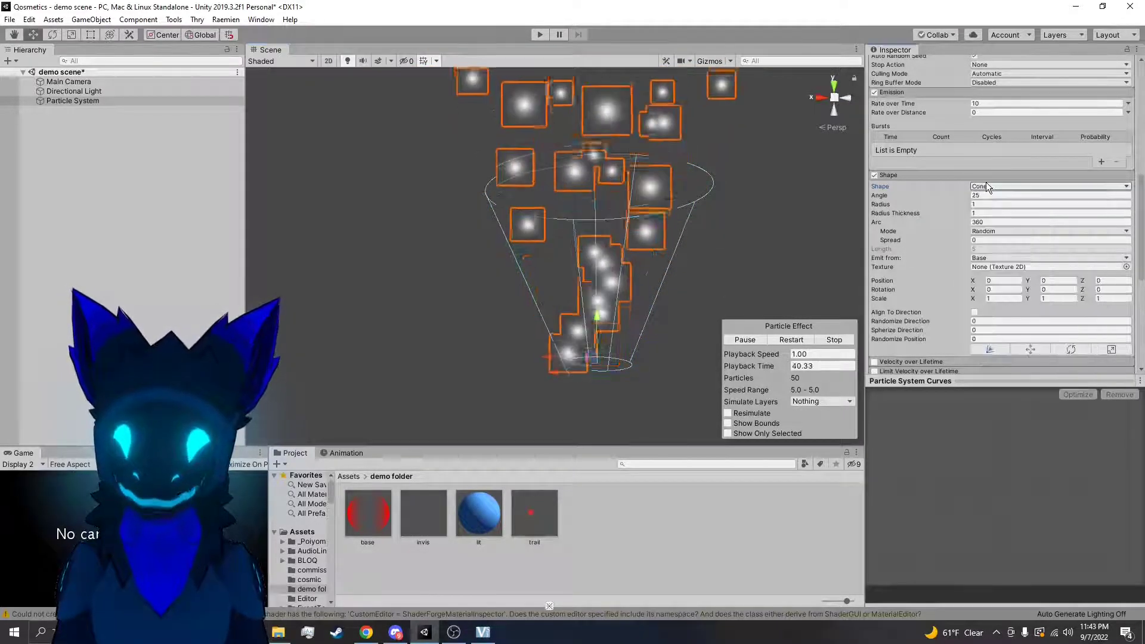
Switch the emitter shape to Sphere for comparison and return it to Cone
{"action": "left_click", "coordinate": [999, 187]}
{"action": "left_click", "coordinate": [1001, 197]}
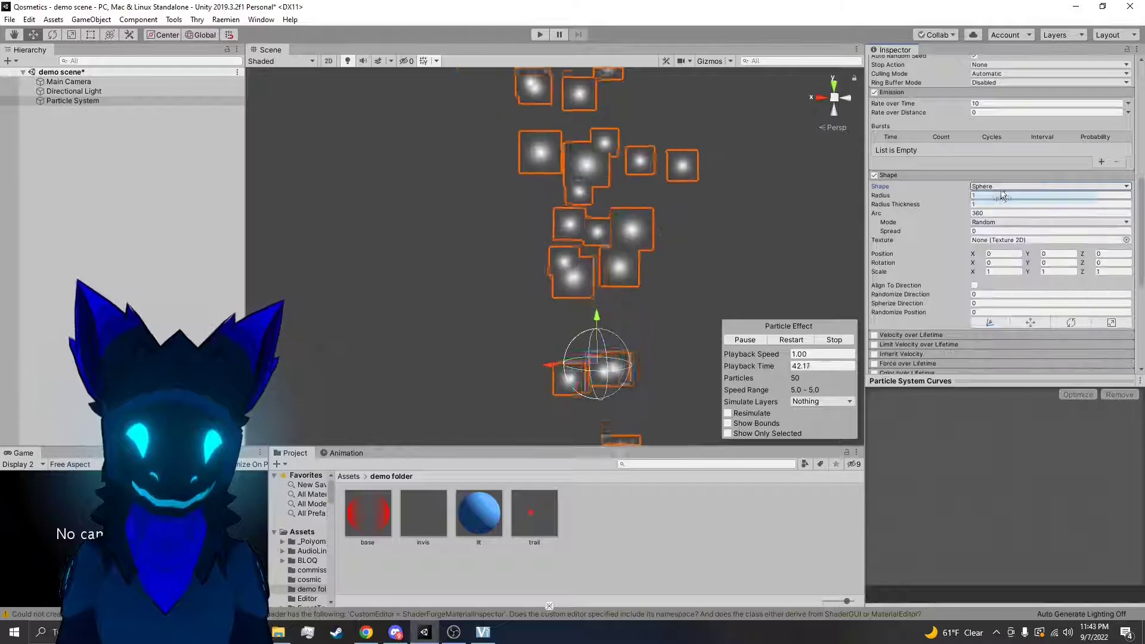
{"action": "left_click", "coordinate": [996, 187]}
{"action": "left_click", "coordinate": [1001, 225]}
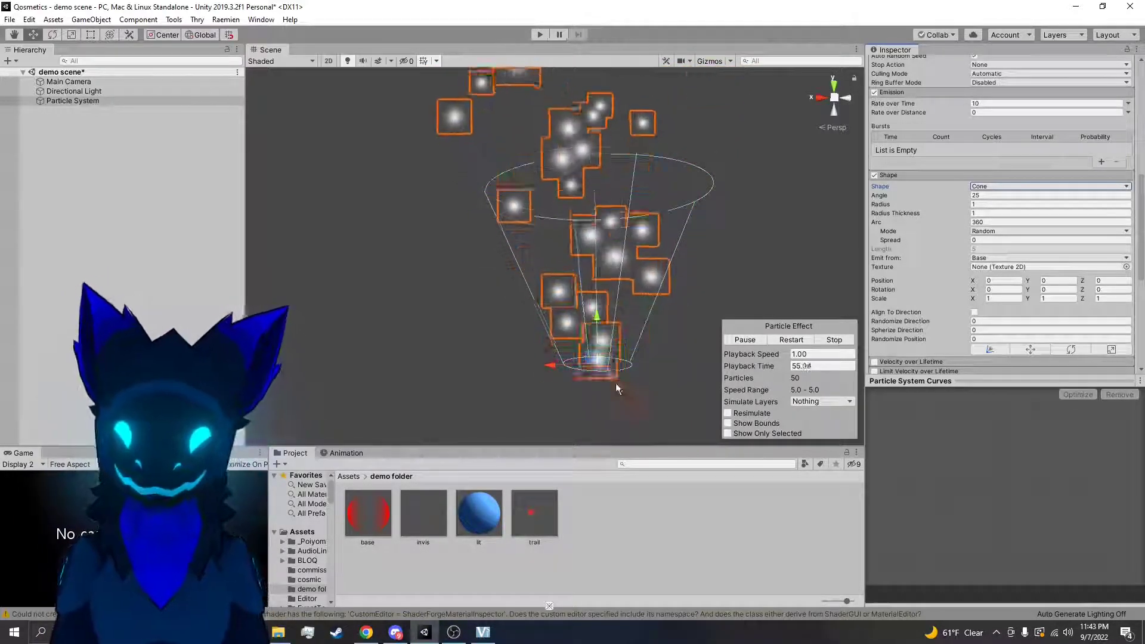
Deselect the particle system to view it without its outline, reselect it and review the Shape module's shape options
{"action": "left_click", "coordinate": [701, 554]}
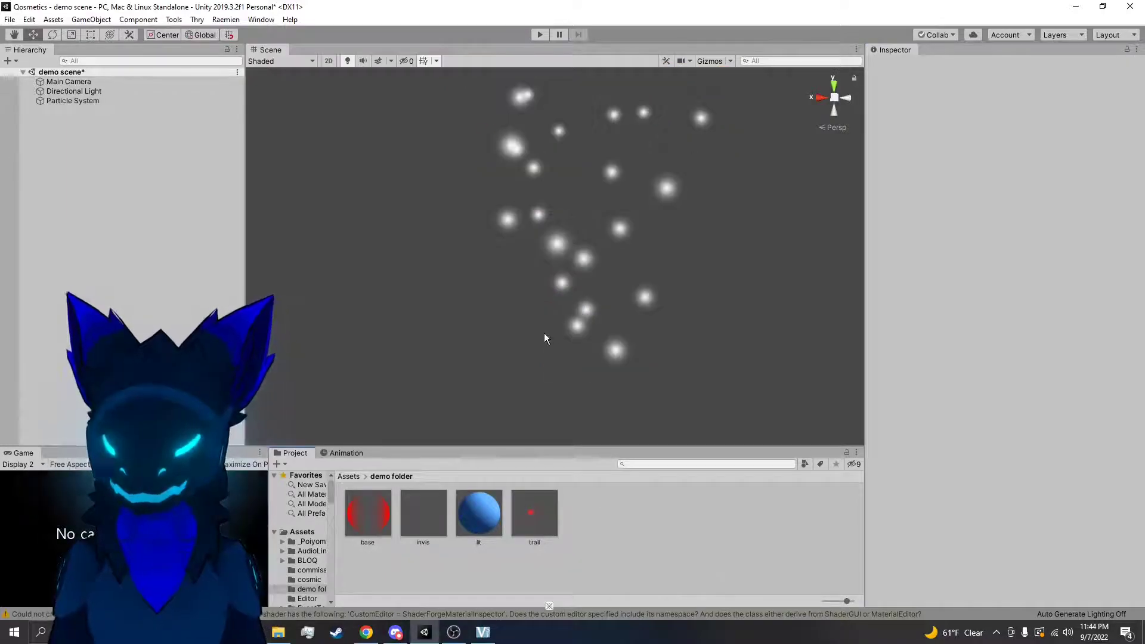
{"action": "left_click", "coordinate": [585, 327]}
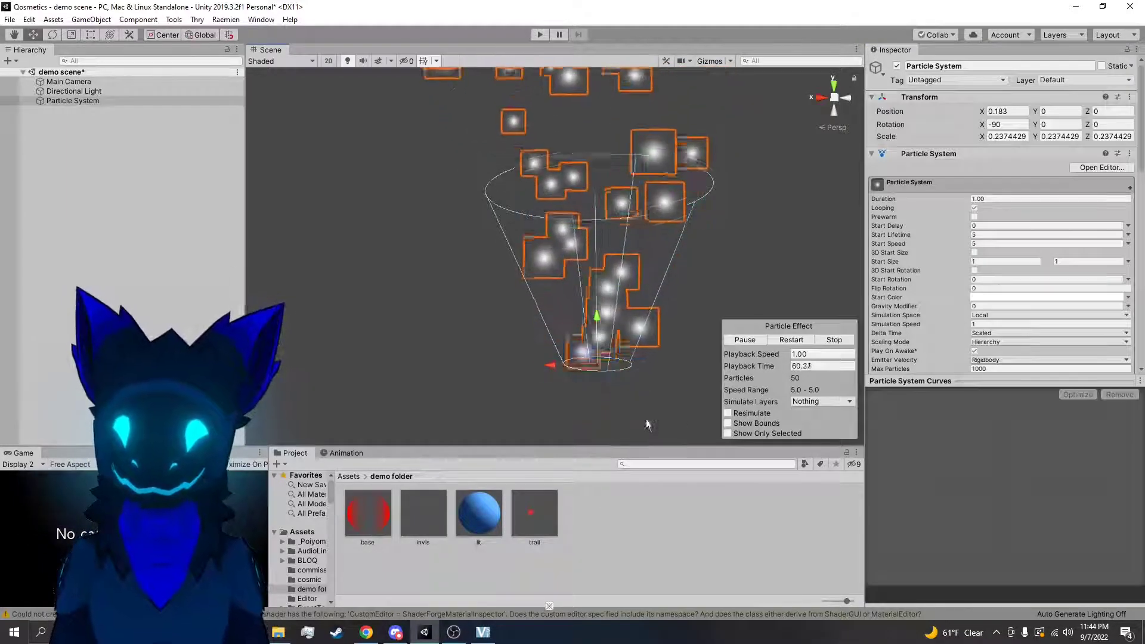
{"action": "scroll", "coordinate": [943, 305], "scroll_direction": "down", "scroll_amount": 3}
{"action": "scroll", "coordinate": [944, 305], "scroll_direction": "down", "scroll_amount": 6}
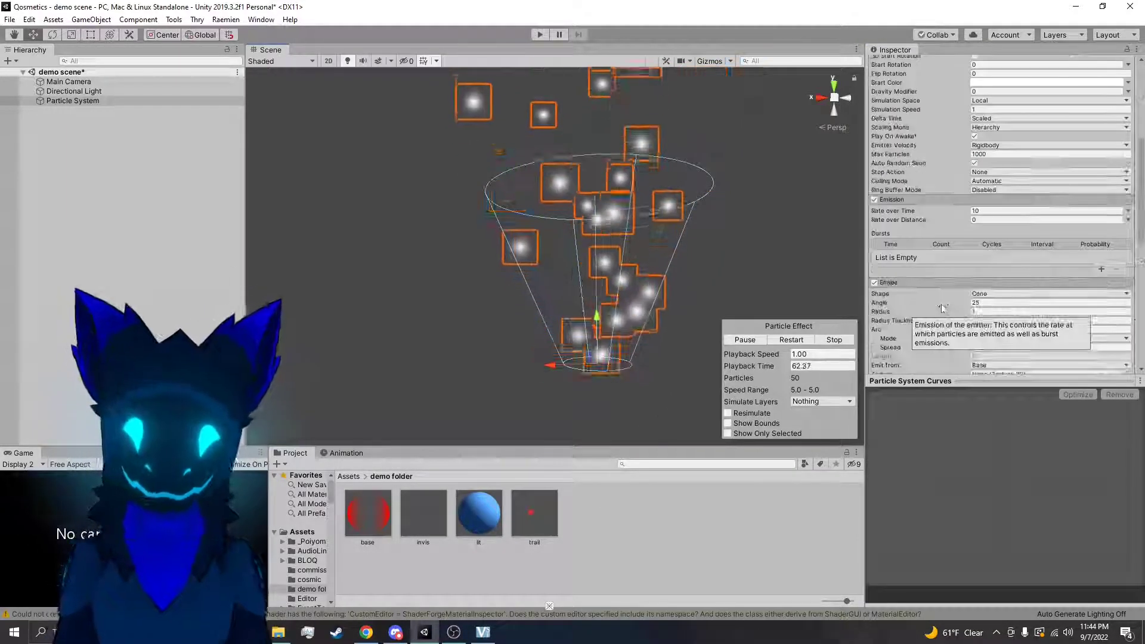
{"action": "left_click", "coordinate": [981, 188]}
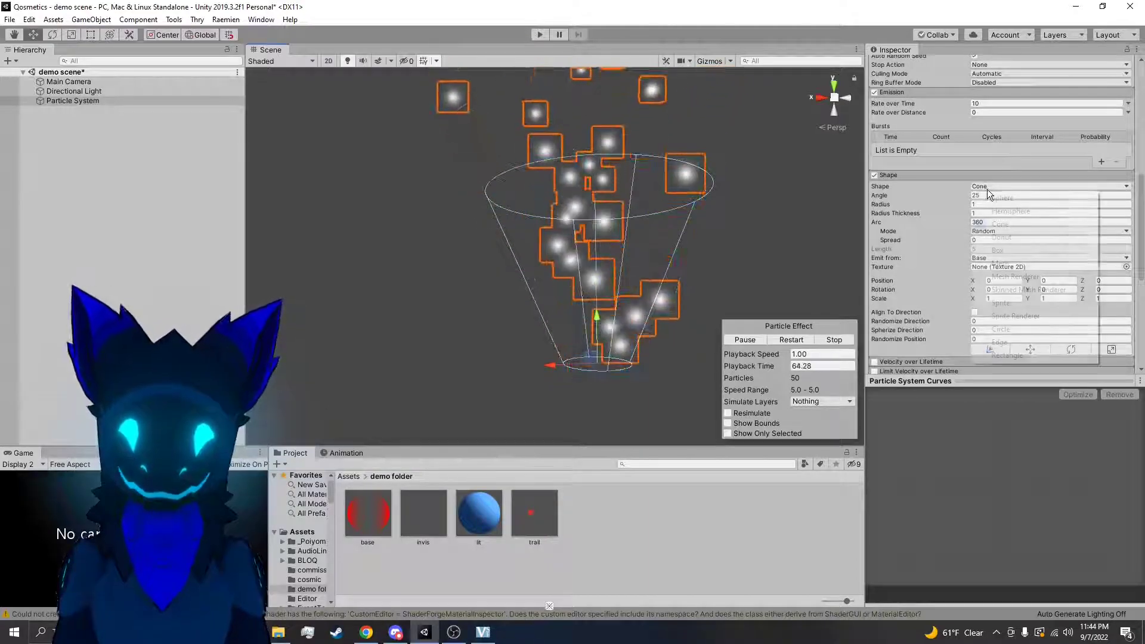
{"action": "left_click", "coordinate": [991, 191]}
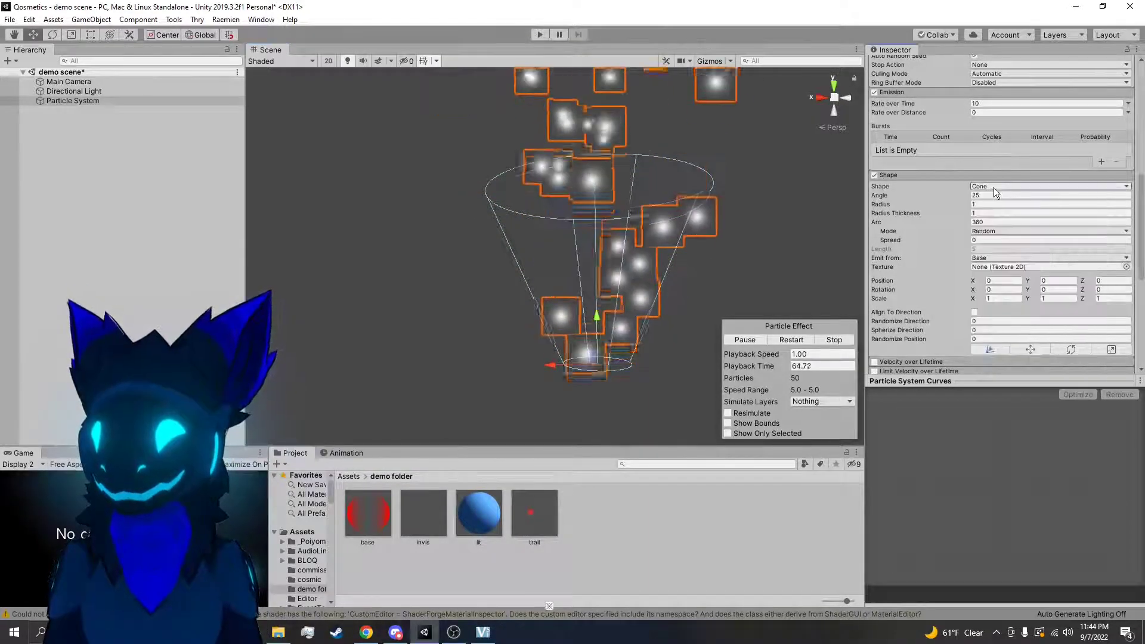
Test a wider cone by adjusting the Shape module's Angle, settling at about 46.6
{"action": "left_click_drag", "start_coordinate": [968, 200], "coordinate": [561, 187]}
{"action": "scroll", "coordinate": [561, 187], "scroll_direction": "down", "scroll_amount": 5}
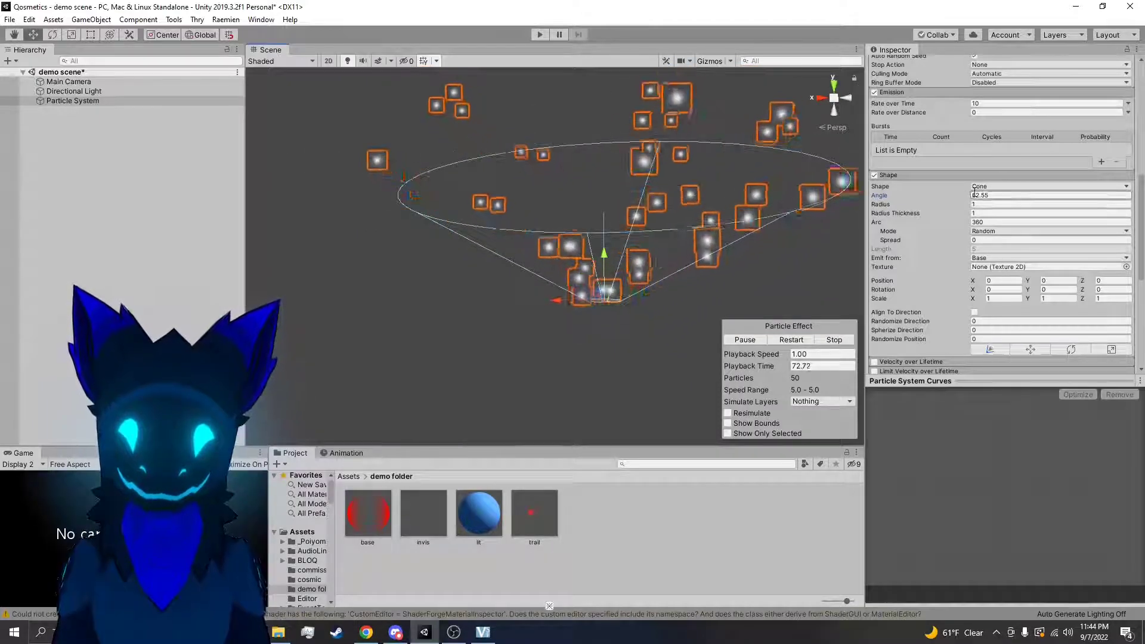
{"action": "left_click_drag", "start_coordinate": [946, 197], "coordinate": [969, 213]}
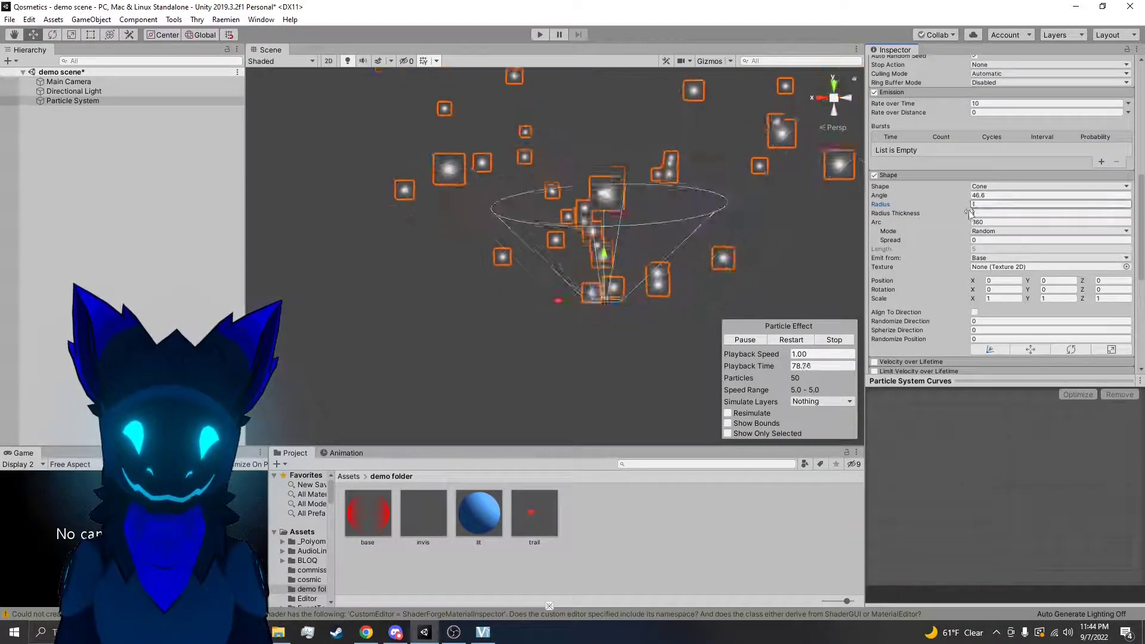
Test the cone's Radius Thickness at values such as 0.02 and 0.7, viewing the emission ring from above
{"action": "key", "text": "w"}
{"action": "right_click_drag", "start_coordinate": [735, 235], "coordinate": [794, 262]}
{"action": "left_click_drag", "start_coordinate": [955, 213], "coordinate": [944, 222]}
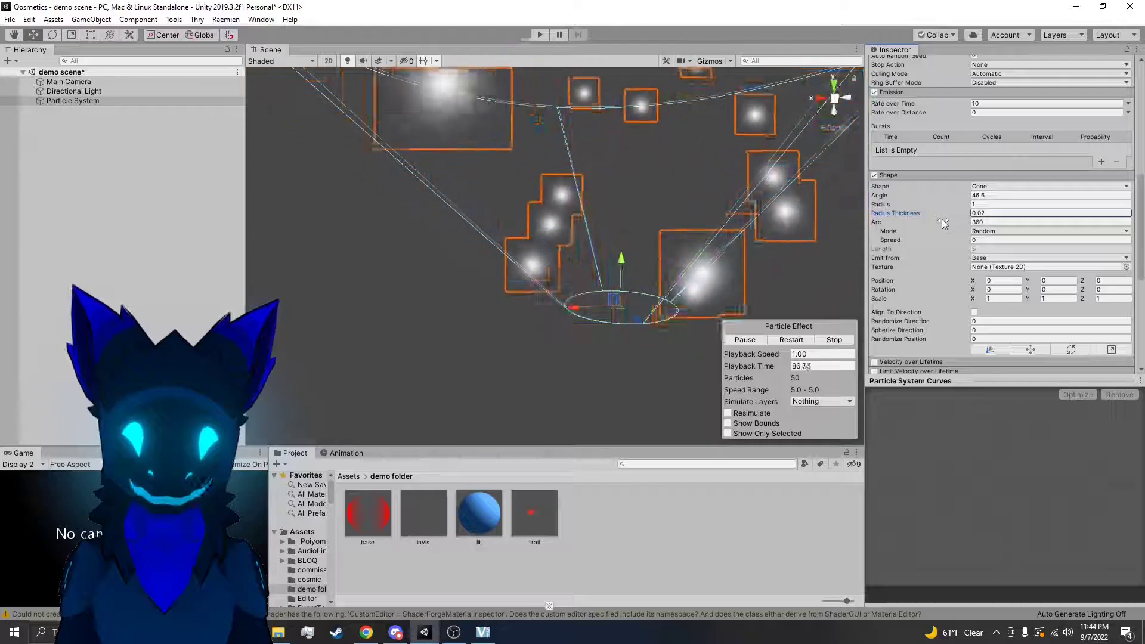
{"action": "right_click_drag", "start_coordinate": [750, 270], "coordinate": [720, 400]}
{"action": "right_click_drag", "start_coordinate": [722, 491], "coordinate": [716, 475]}
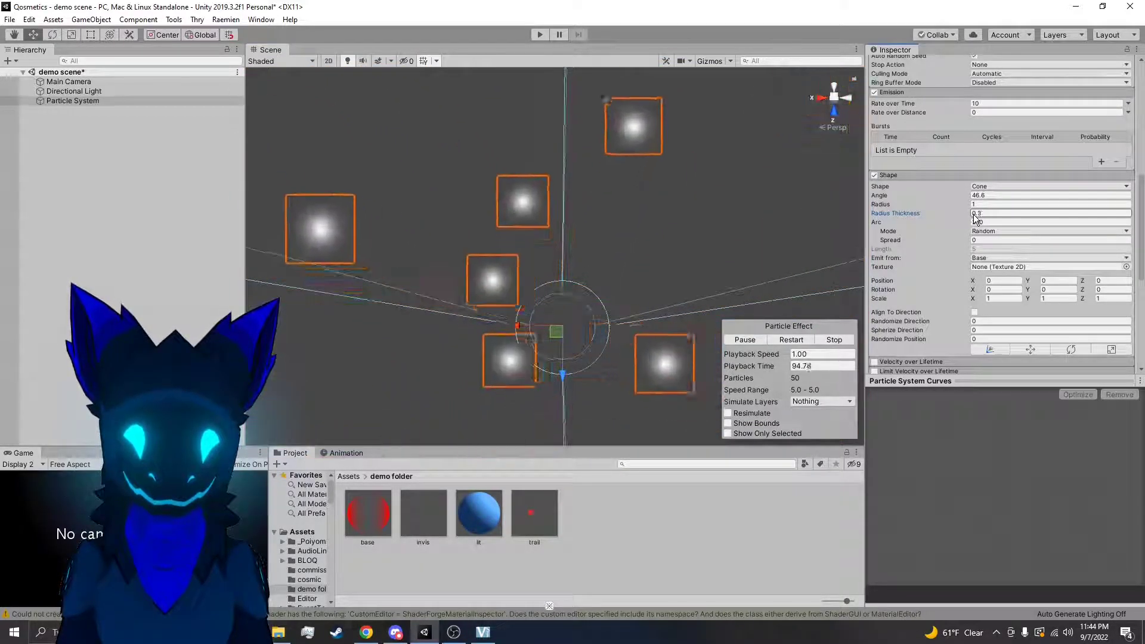
{"action": "left_click_drag", "start_coordinate": [979, 213], "coordinate": [961, 217]}
{"action": "right_click_drag", "start_coordinate": [657, 299], "coordinate": [574, 301]}
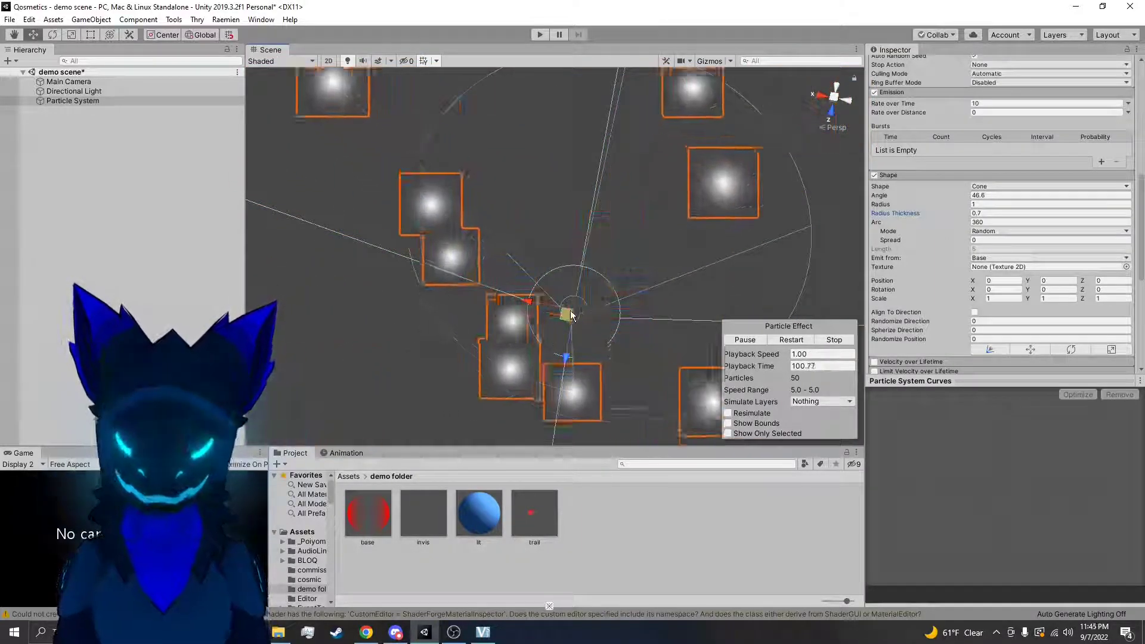
Set the cone's Angle to 25 and its Radius Thickness to 1
{"action": "left_click", "coordinate": [983, 187]}
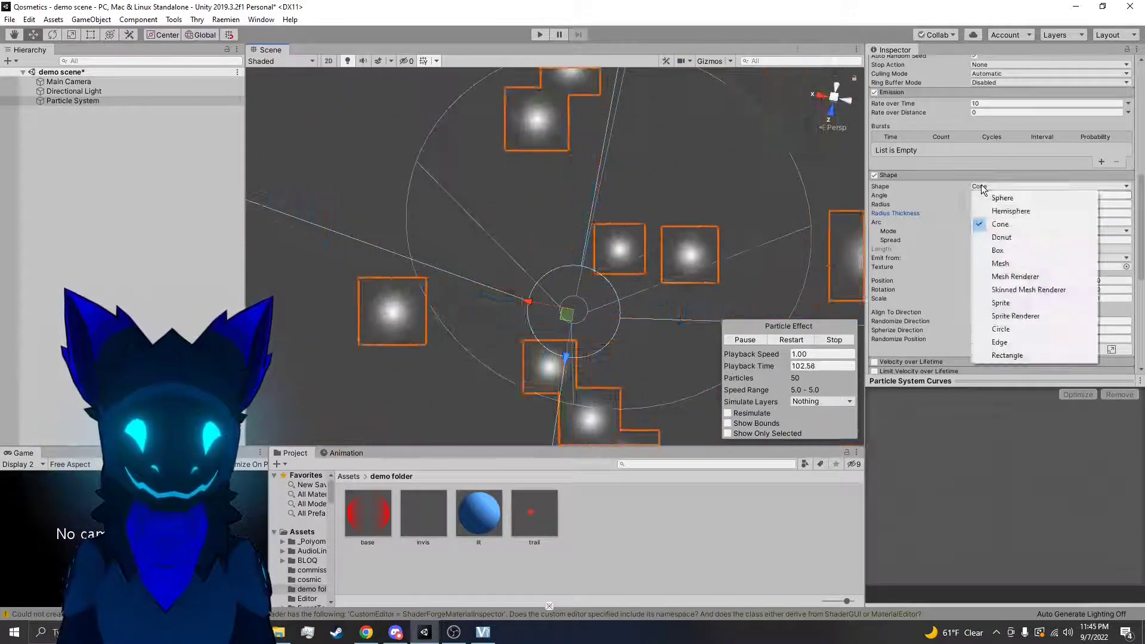
{"action": "left_click", "coordinate": [995, 186]}
{"action": "left_click", "coordinate": [985, 196]}
{"action": "type", "text": "25"}
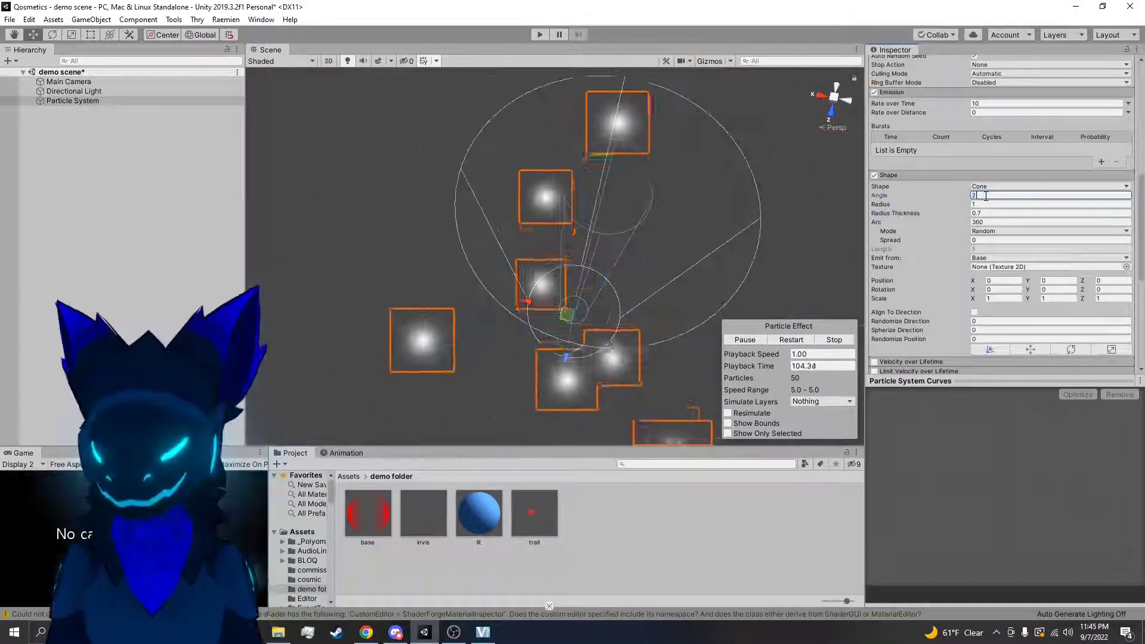
{"action": "left_click", "coordinate": [989, 214]}
{"action": "type", "text": "1"}
Reduce the cone's Arc to about 56.6 and view the partial emission from above
{"action": "right_click_drag", "start_coordinate": [740, 212], "coordinate": [775, 173]}
{"action": "left_click_drag", "start_coordinate": [942, 225], "coordinate": [605, 296]}
{"action": "right_click_drag", "start_coordinate": [605, 296], "coordinate": [528, 270]}
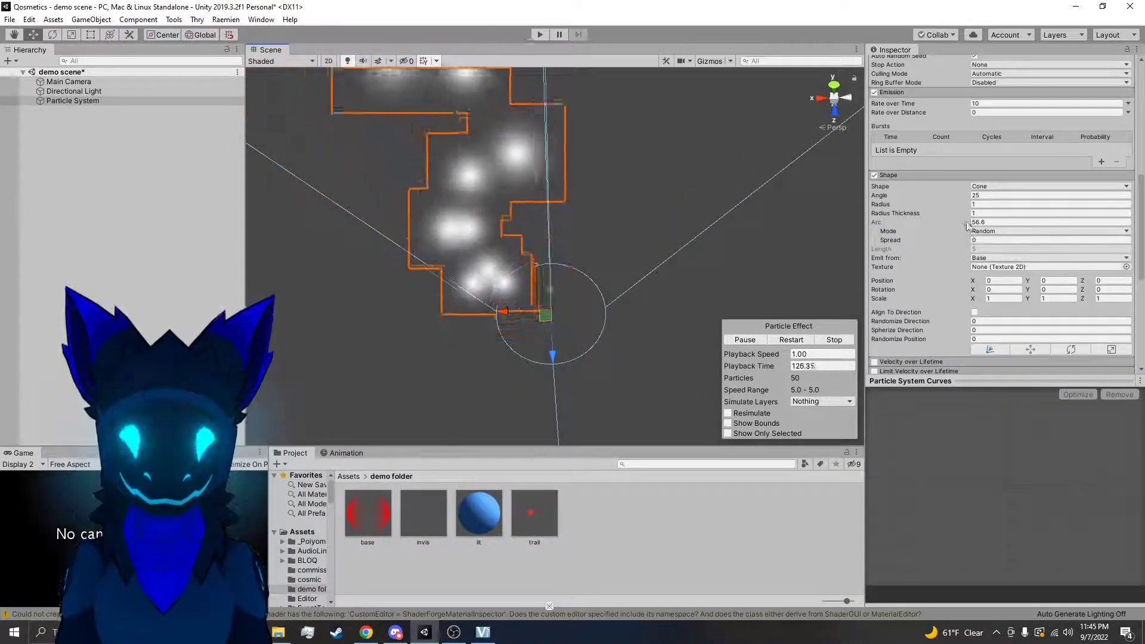
Test the cone's Arc at 154 and 180, and set it back to the full 360
{"action": "left_click_drag", "start_coordinate": [993, 220], "coordinate": [1056, 221]}
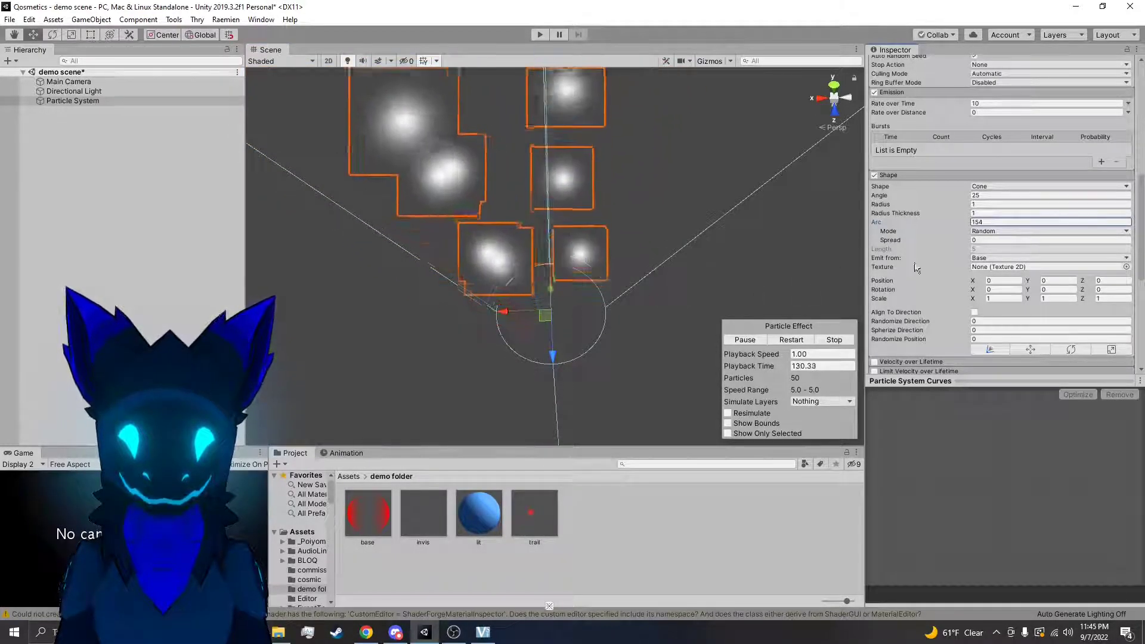
{"action": "type", "text": "180"}
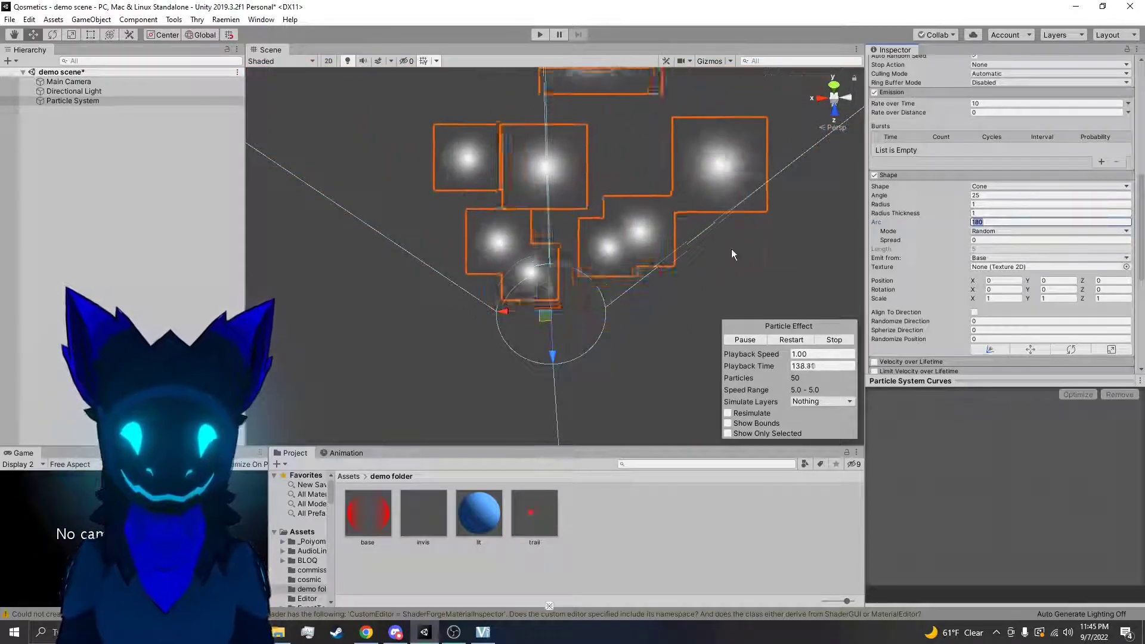
{"action": "key", "text": "BackSpace"}
{"action": "key", "text": "BackSpace"}
{"action": "key", "text": "BackSpace"}
{"action": "type", "text": "360"}
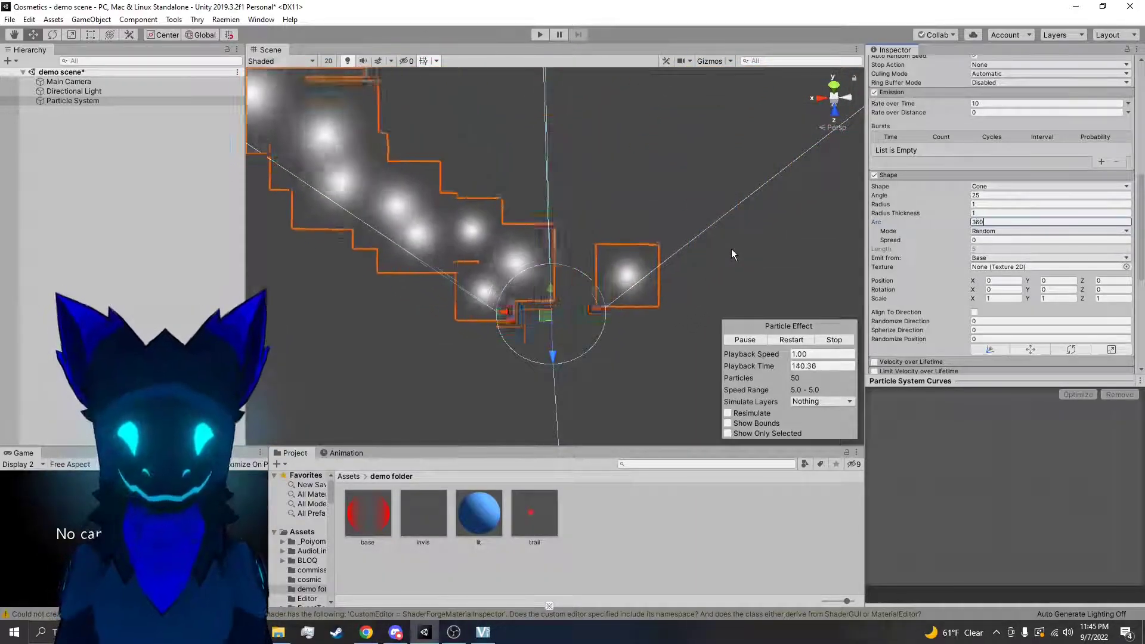
Select Random as the cone's Arc Mode and view the emission from several angles
{"action": "left_click_drag", "start_coordinate": [603, 291], "coordinate": [854, 251], "text": "alt"}
{"action": "left_click", "coordinate": [989, 231]}
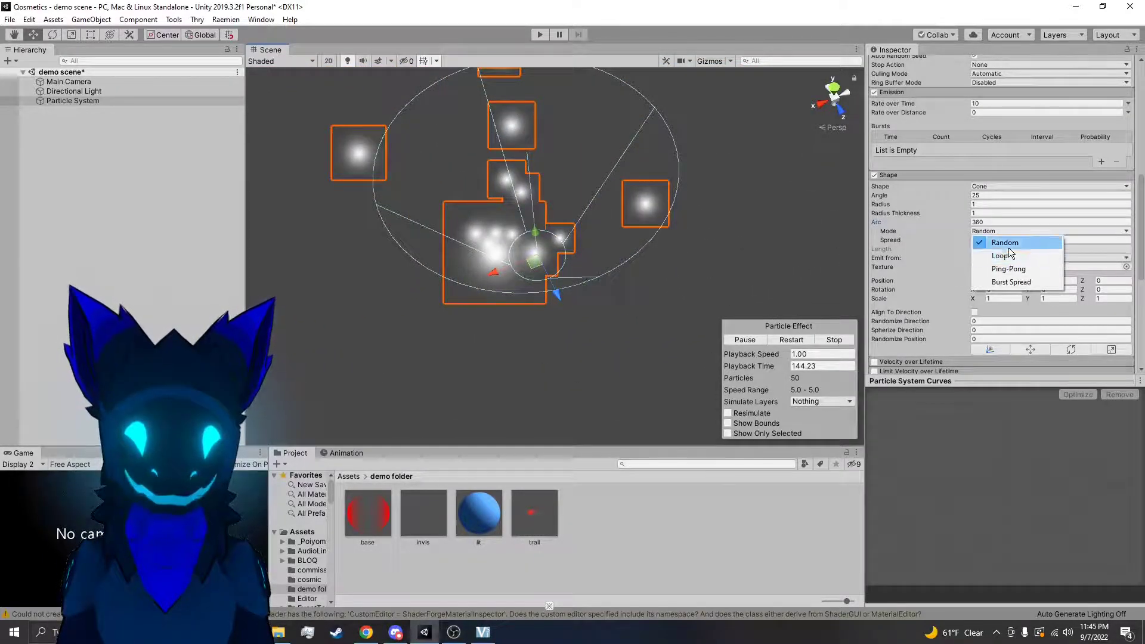
{"action": "left_click", "coordinate": [1011, 247]}
{"action": "left_click_drag", "start_coordinate": [732, 251], "coordinate": [692, 235], "text": "alt"}
{"action": "right_click_drag", "start_coordinate": [617, 238], "coordinate": [668, 212]}
Switch the Arc Mode to Loop and view the circling emission from above
{"action": "left_click", "coordinate": [986, 233]}
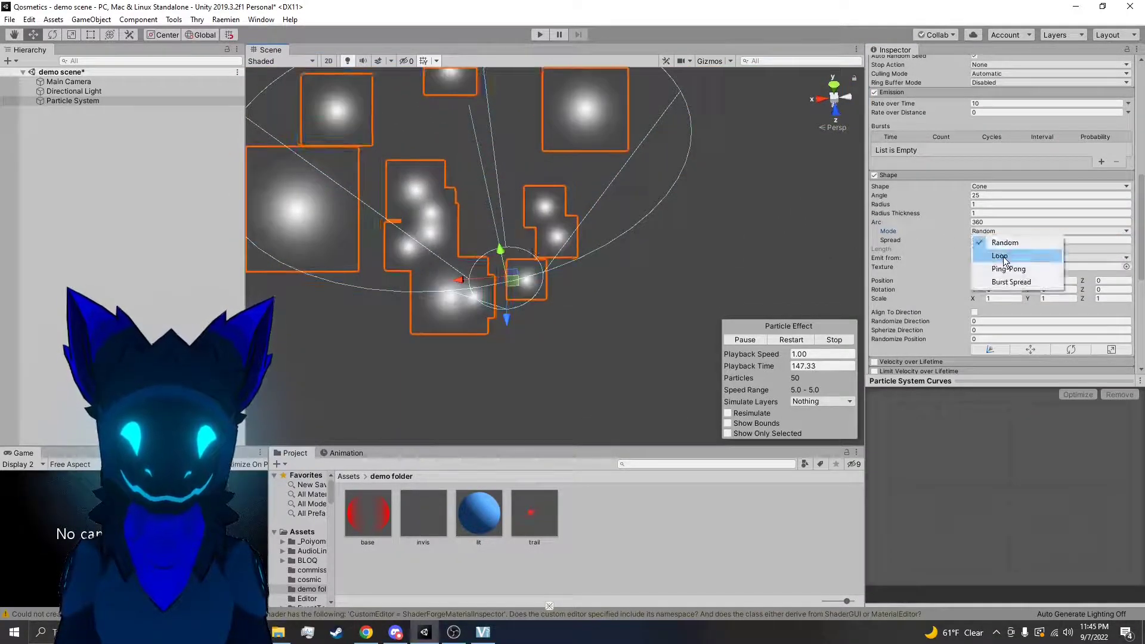
{"action": "left_click", "coordinate": [1001, 255]}
{"action": "right_click_drag", "start_coordinate": [721, 239], "coordinate": [697, 324]}
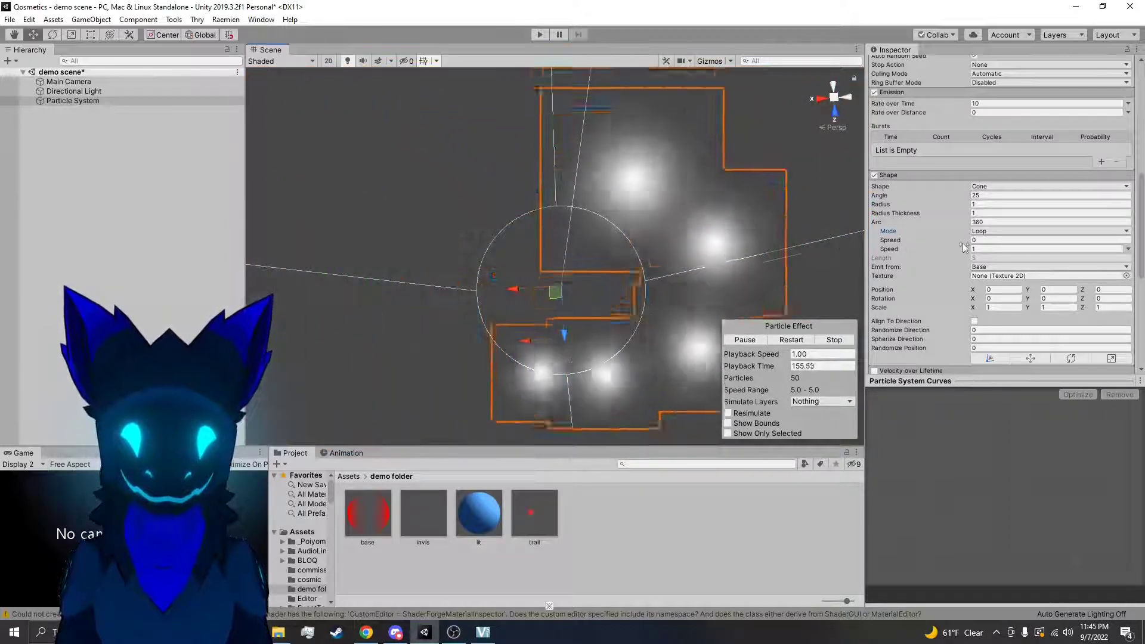
{"action": "mouse_move", "coordinate": [963, 245]}
{"action": "left_mouse_down"}
{"action": "mouse_move", "coordinate": [1004, 250]}
{"action": "mouse_move", "coordinate": [947, 249]}
{"action": "mouse_move", "coordinate": [960, 246]}
{"action": "left_mouse_up"}
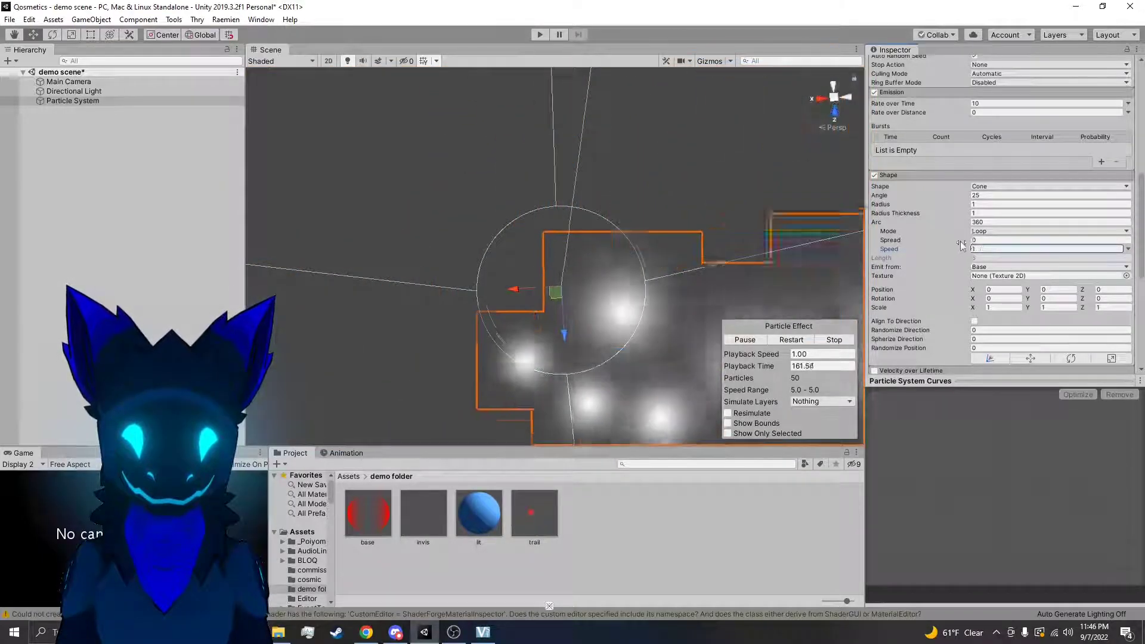
Test the looping Arc's Spread at 0.21 and 1, and reset it to 0
{"action": "left_click", "coordinate": [980, 240]}
{"action": "left_click_drag", "start_coordinate": [995, 245], "coordinate": [970, 244]}
{"action": "type", "text": "0.21"}
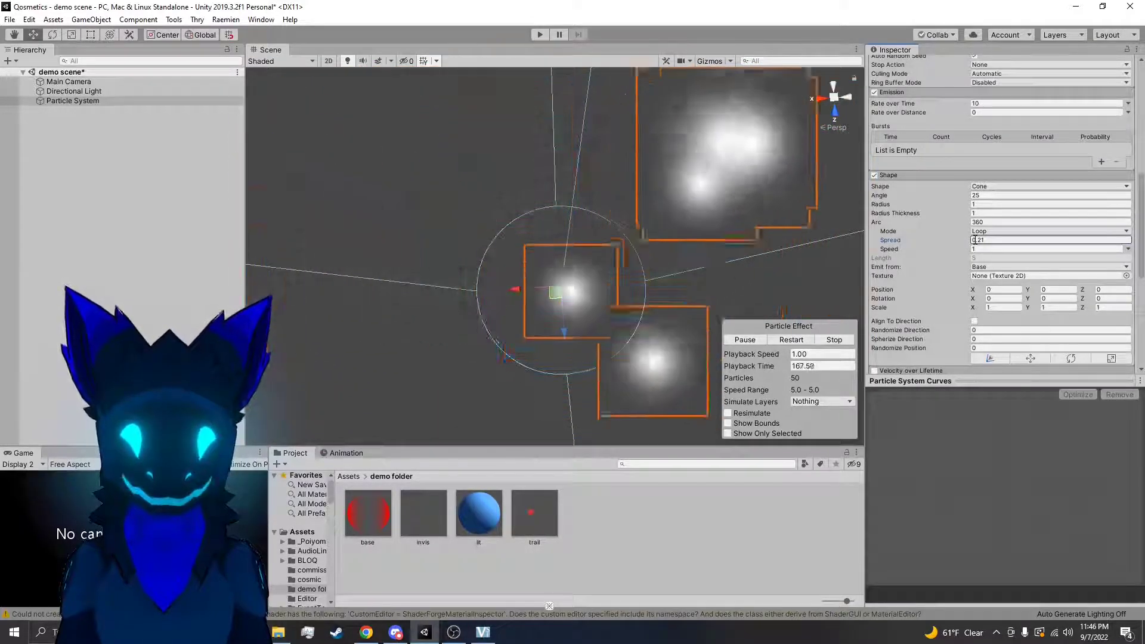
{"action": "type", "text": "1"}
{"action": "left_click_drag", "start_coordinate": [791, 267], "coordinate": [786, 161], "text": "alt"}
{"action": "left_click", "coordinate": [1009, 240]}
{"action": "type", "text": "0"}
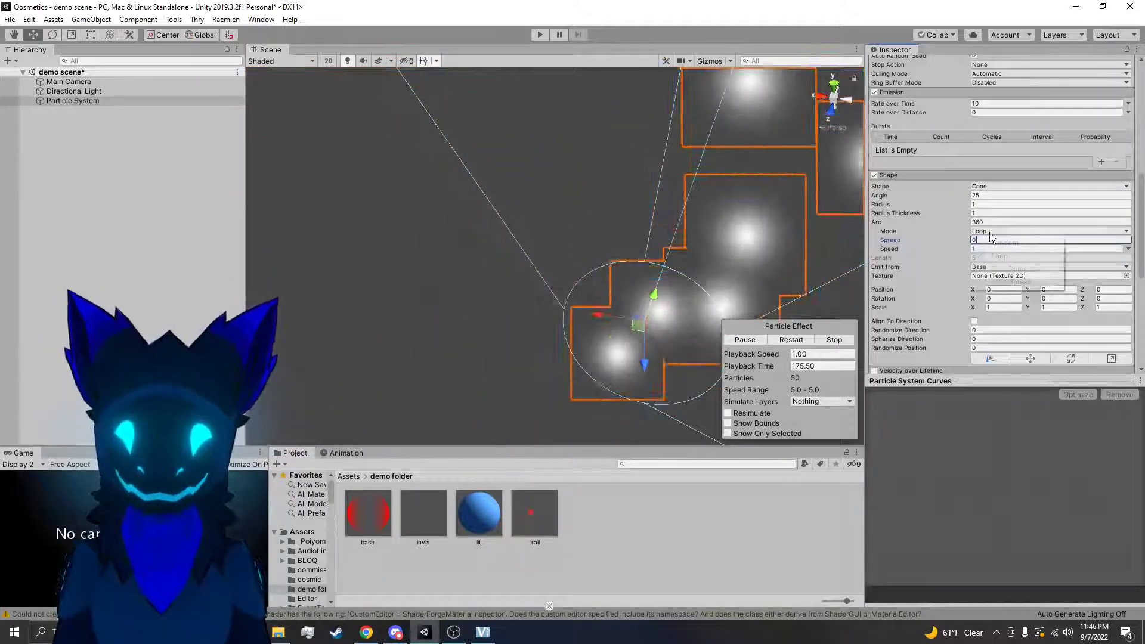
Switch the Arc Mode to Ping-Pong, lower its Speed to 0.49 and view the emission from above
{"action": "left_click", "coordinate": [1008, 269]}
{"action": "left_click_drag", "start_coordinate": [775, 250], "coordinate": [815, 240], "text": "alt"}
{"action": "right_click_drag", "start_coordinate": [814, 240], "coordinate": [827, 278]}
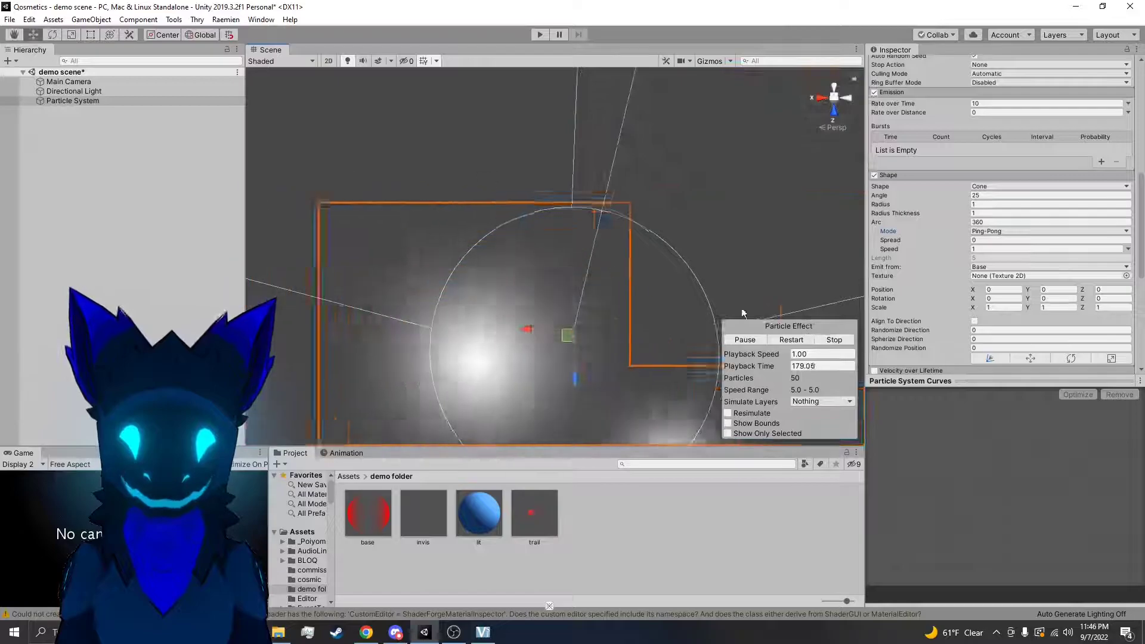
{"action": "left_click_drag", "start_coordinate": [954, 250], "coordinate": [740, 263]}
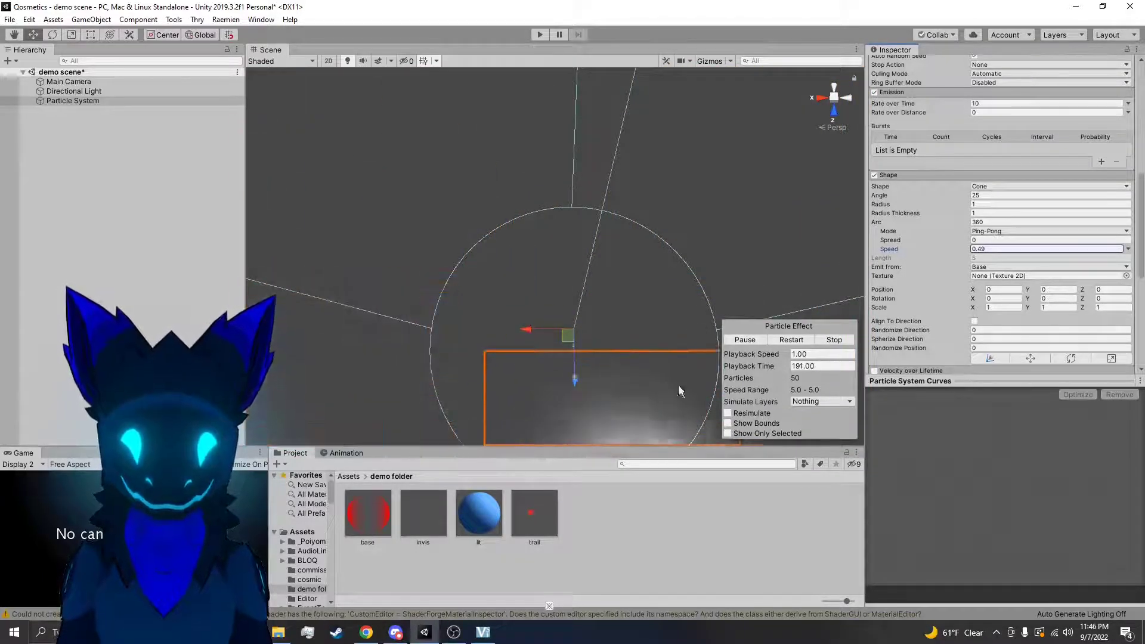
Try the Burst Spread Arc Mode with a Spread of 1, emitting from the cone's base
{"action": "left_click", "coordinate": [1017, 232]}
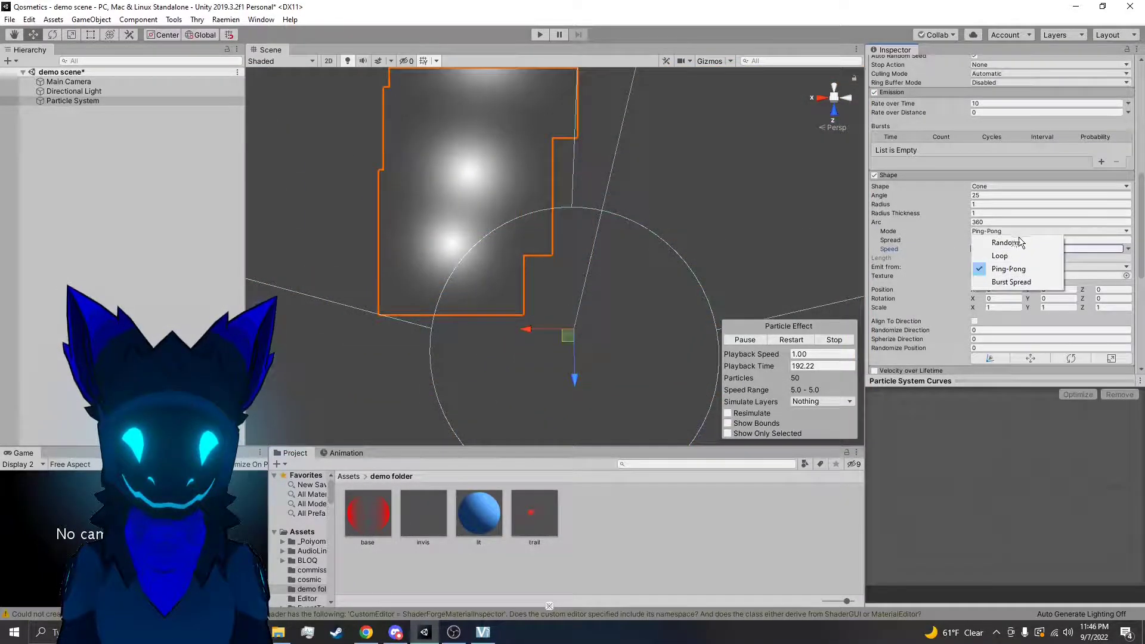
{"action": "left_click", "coordinate": [1017, 282]}
{"action": "left_click", "coordinate": [993, 240]}
{"action": "type", "text": "1"}
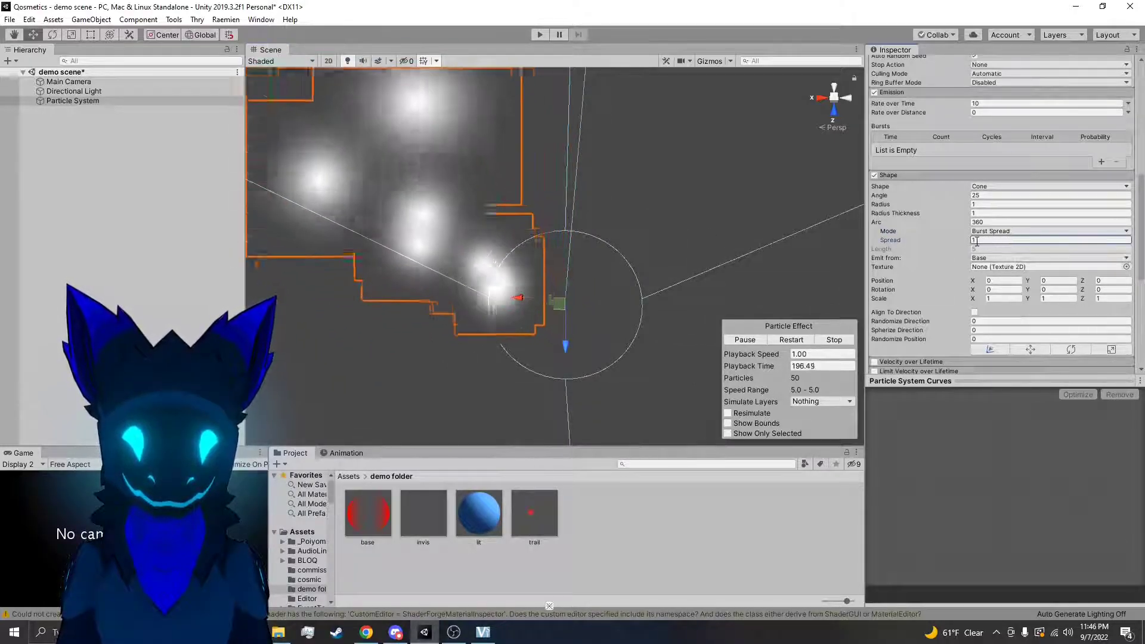
{"action": "left_click", "coordinate": [991, 259]}
{"action": "left_click", "coordinate": [991, 267]}
Return the Arc Mode to Random and its Spread to 0
{"action": "left_click", "coordinate": [994, 232]}
{"action": "left_click", "coordinate": [1003, 242]}
{"action": "right_click_drag", "start_coordinate": [781, 256], "coordinate": [788, 197]}
{"action": "left_click", "coordinate": [992, 240]}
{"action": "type", "text": "0"}
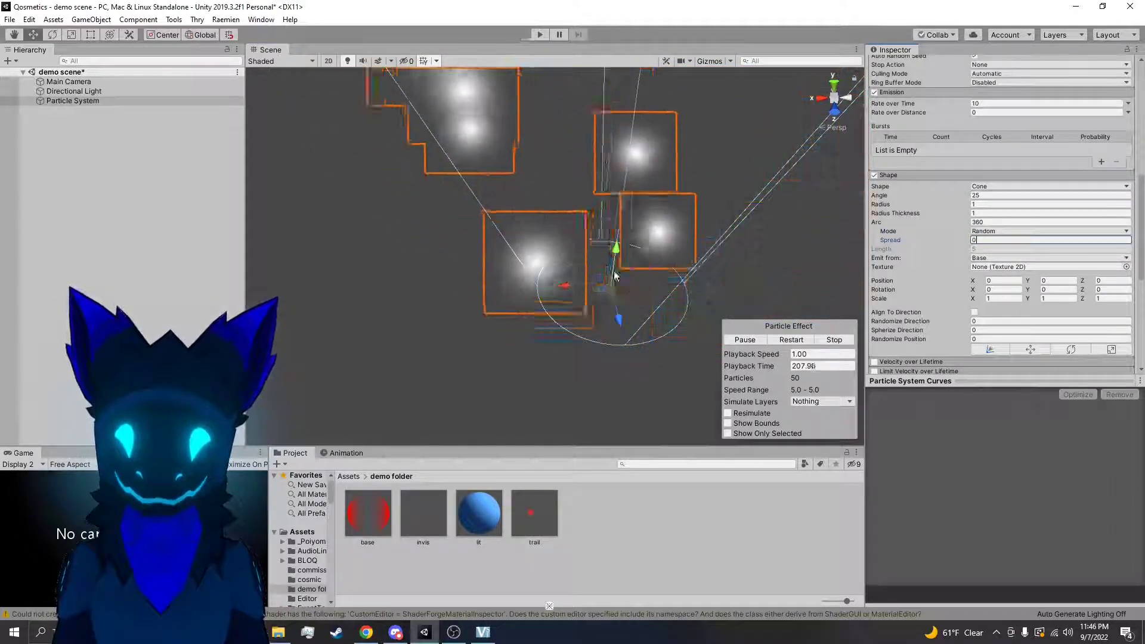
Make the cone emit from its Volume and view the particles from the side
{"action": "left_click", "coordinate": [1001, 257]}
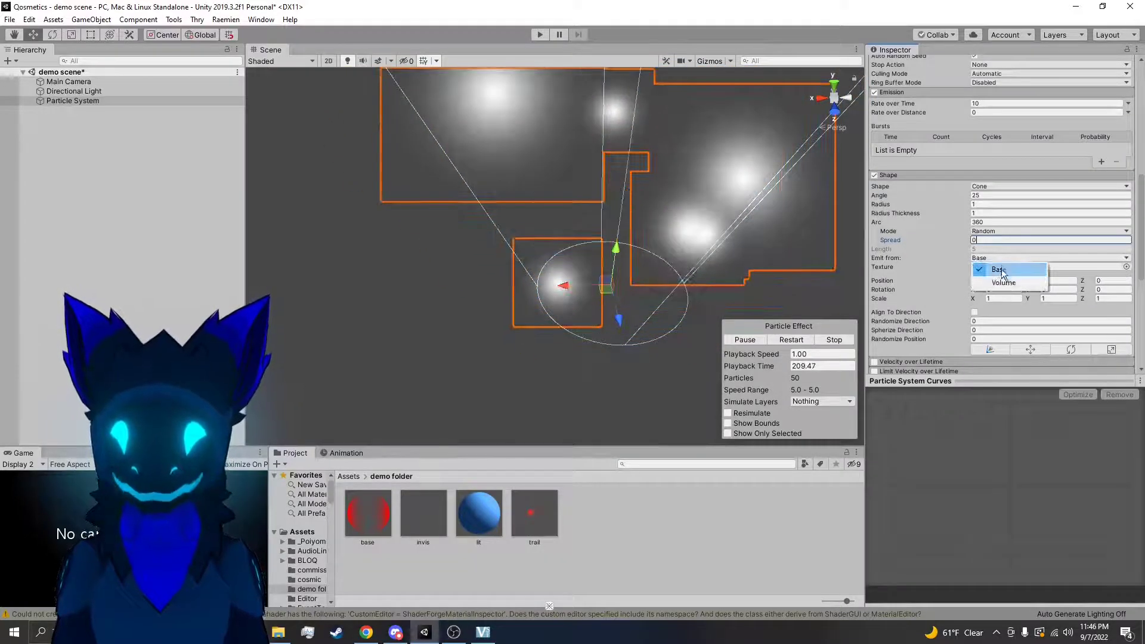
{"action": "left_click", "coordinate": [1004, 282]}
{"action": "scroll", "coordinate": [656, 251], "scroll_direction": "down", "scroll_amount": 3}
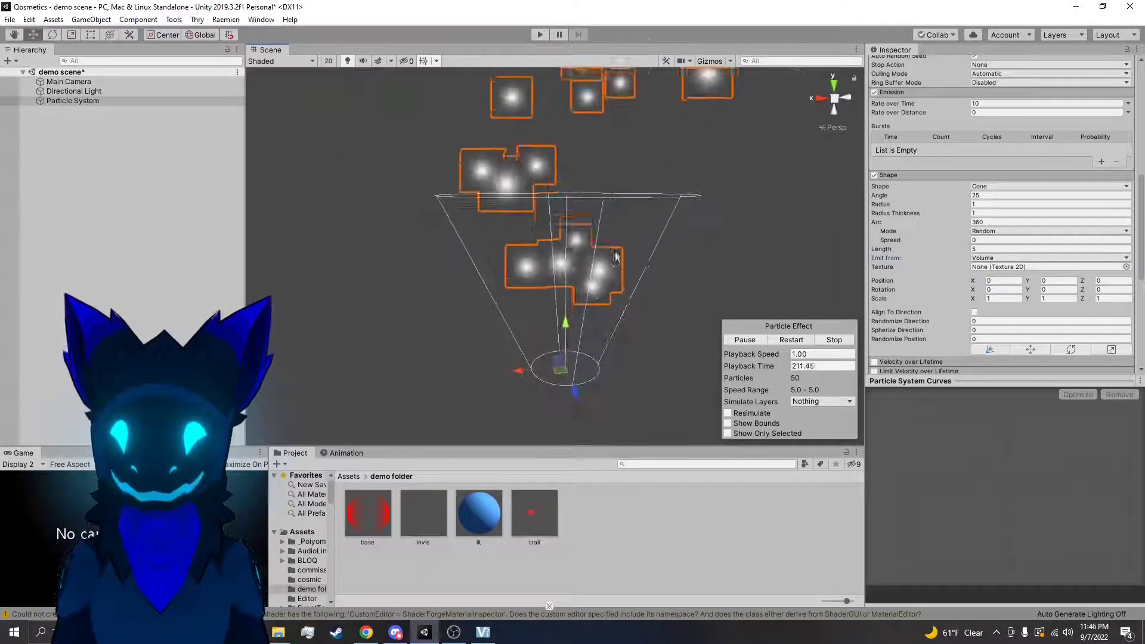
{"action": "right_click_drag", "start_coordinate": [644, 248], "coordinate": [613, 239]}
{"action": "key", "text": "d"}
{"action": "key", "text": "s"}
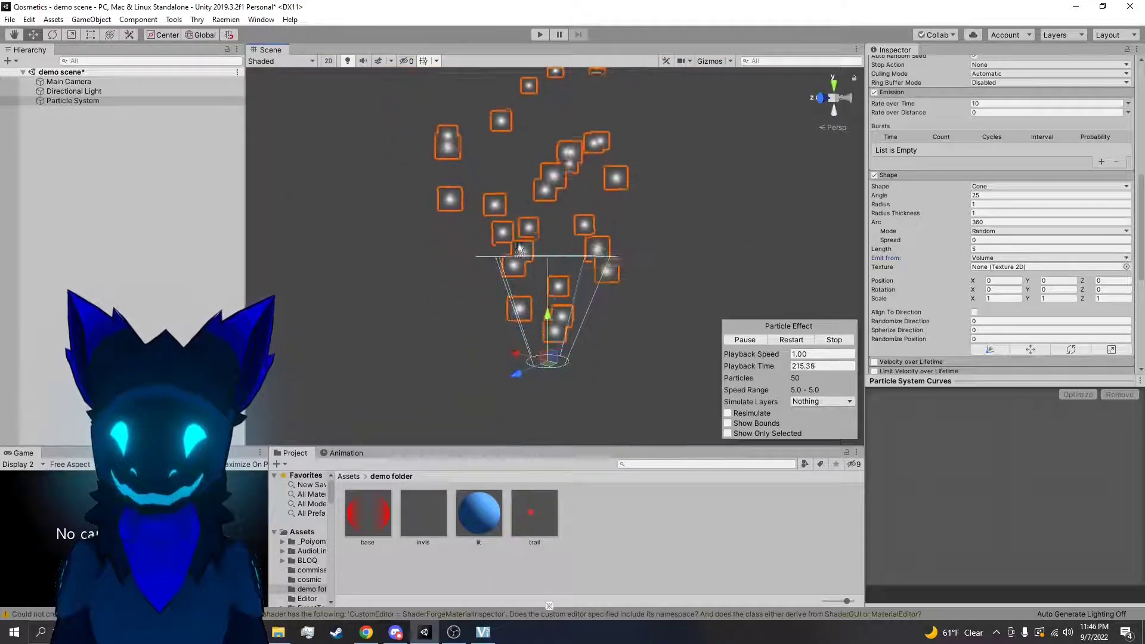
Compare Base and Volume as the cone's emission source, finishing on Base
{"action": "left_click", "coordinate": [1018, 231]}
{"action": "left_click", "coordinate": [1003, 258]}
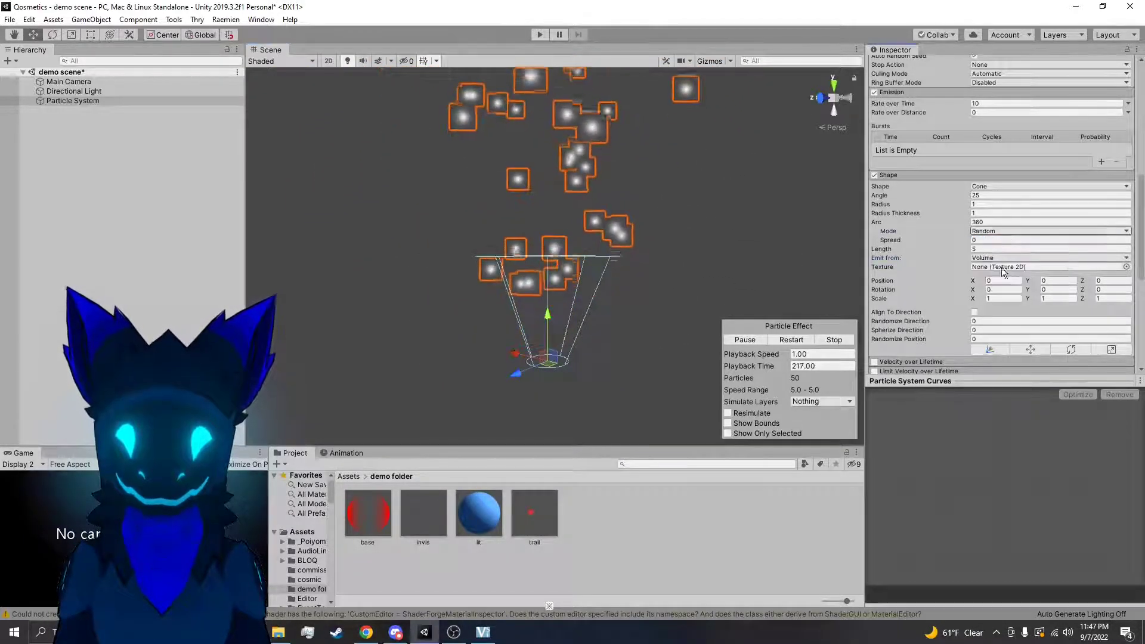
{"action": "left_click", "coordinate": [1000, 259]}
{"action": "left_click", "coordinate": [998, 267]}
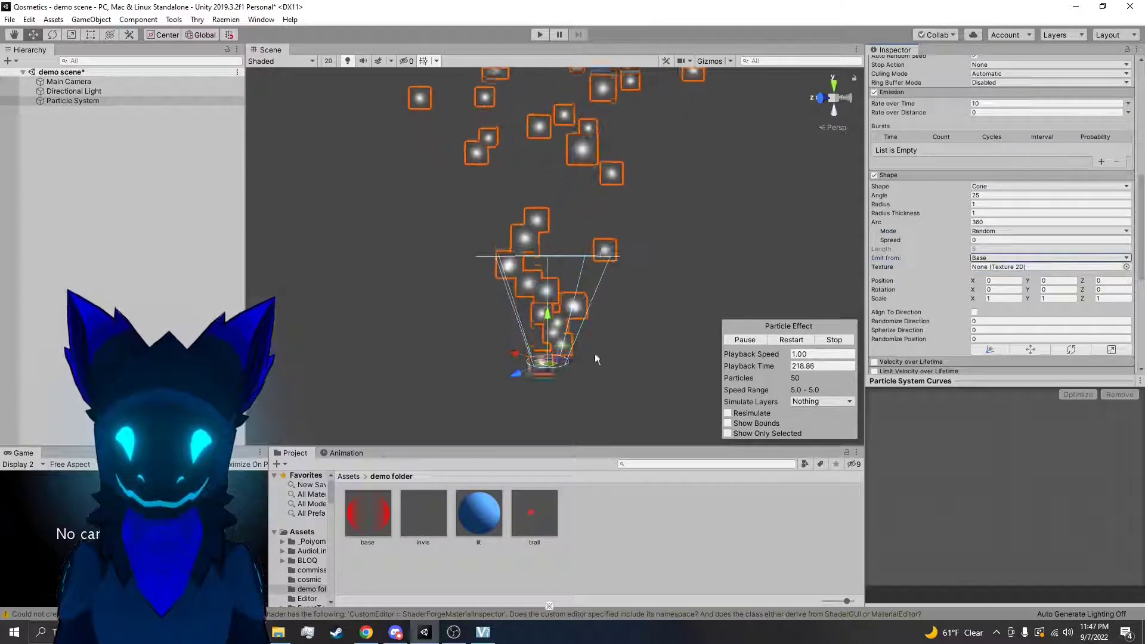
{"action": "left_click", "coordinate": [1000, 258]}
{"action": "left_click", "coordinate": [998, 277]}
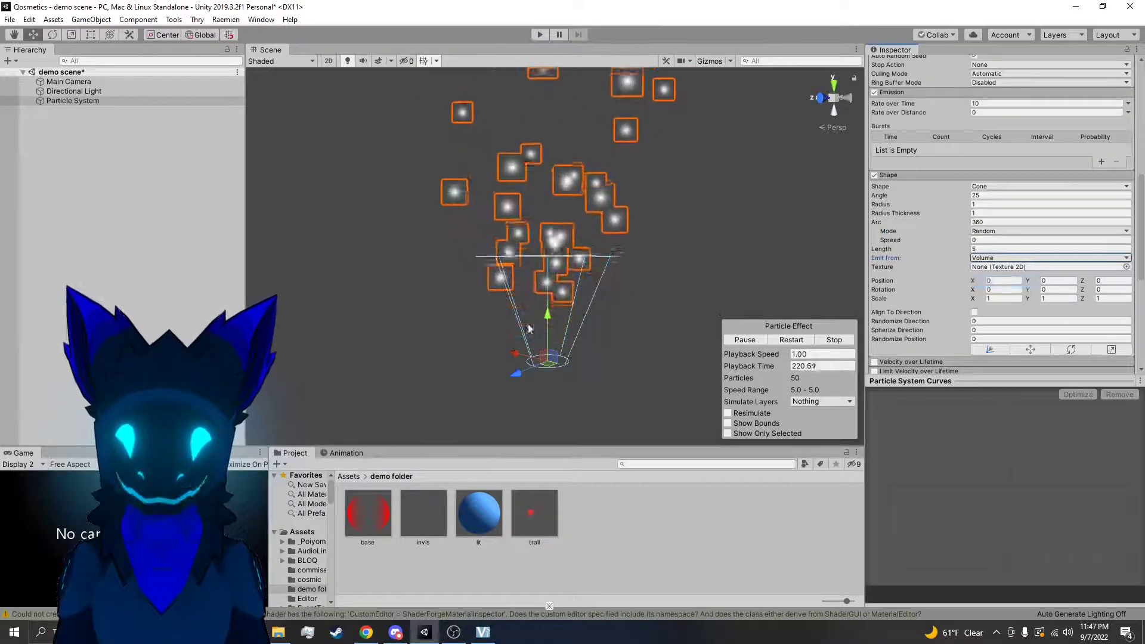
{"action": "left_click", "coordinate": [1007, 259]}
{"action": "left_click", "coordinate": [997, 267]}
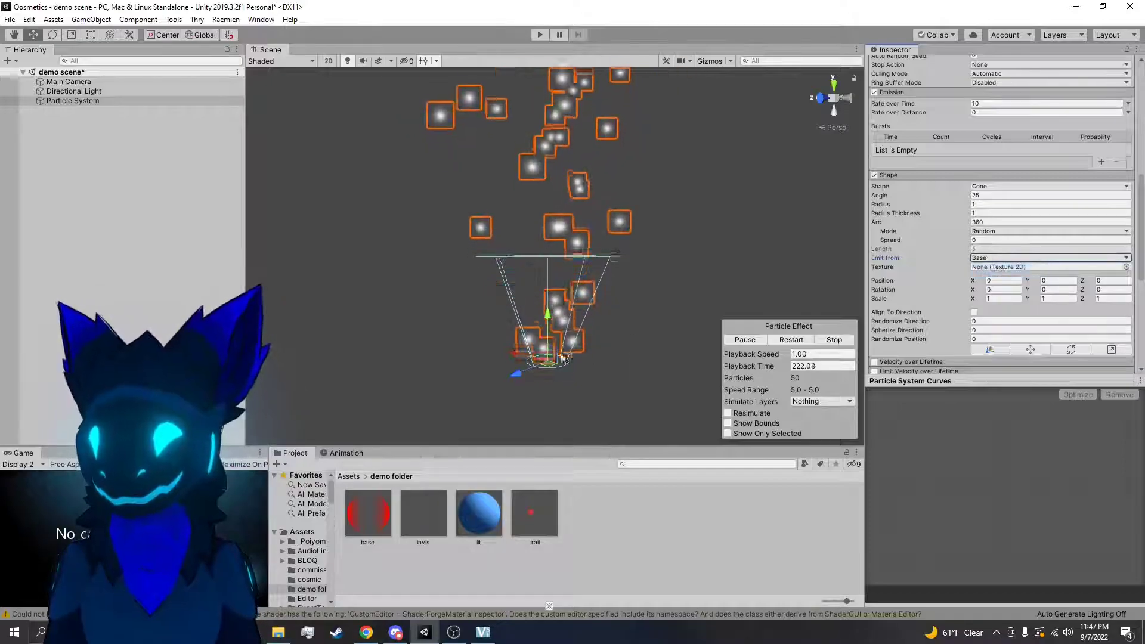
{"action": "right_click_drag", "start_coordinate": [751, 253], "coordinate": [731, 272]}
{"action": "key", "text": "w"}
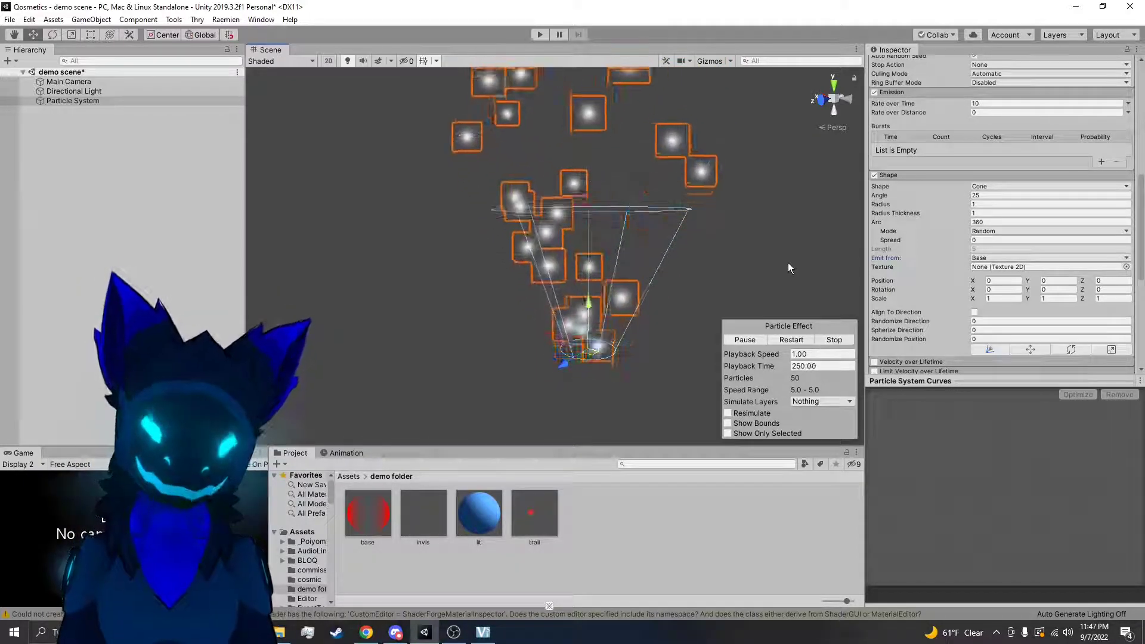
{"action": "right_click_drag", "start_coordinate": [789, 263], "coordinate": [751, 287]}
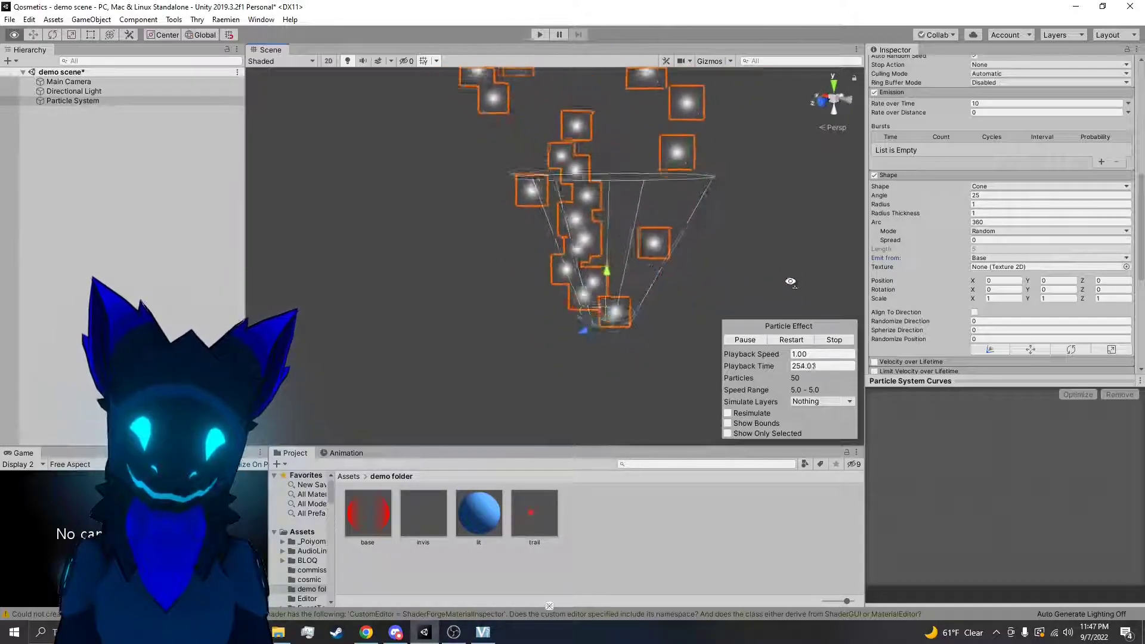
Try stretching the particle system's Transform Scale along X, and undo the change
{"action": "scroll", "coordinate": [1021, 270], "scroll_direction": "up", "scroll_amount": 10}
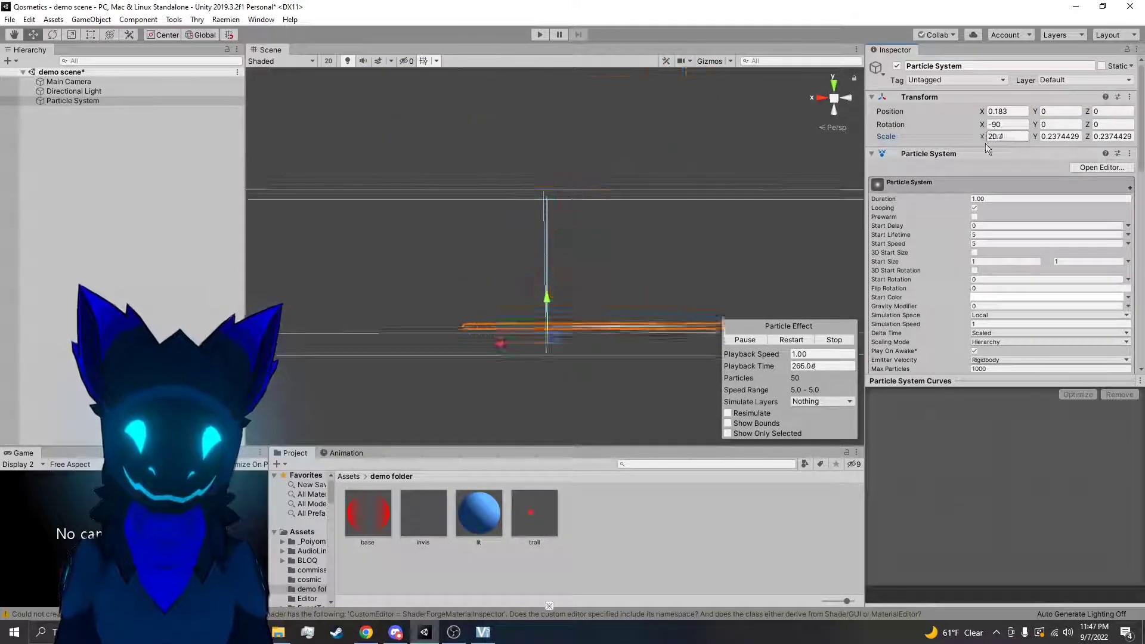
{"action": "key", "text": "ctrl+z"}
{"action": "scroll", "coordinate": [936, 289], "scroll_direction": "down", "scroll_amount": 9}
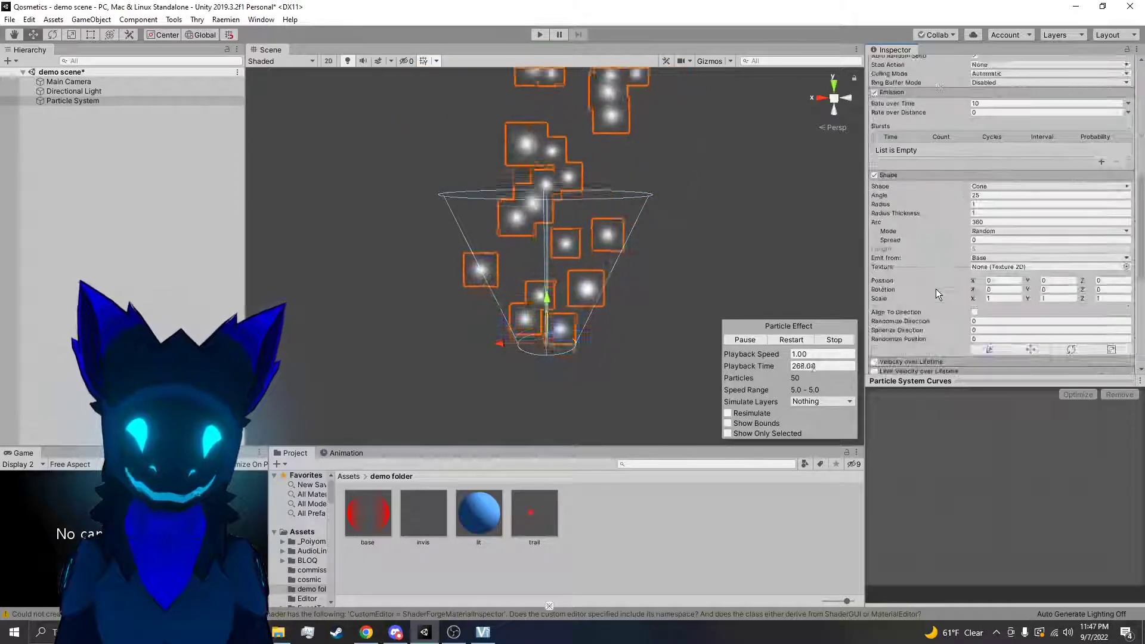
Test tilting the cone by changing the Shape module's Rotation X to 28.74
{"action": "scroll", "coordinate": [936, 289], "scroll_direction": "down", "scroll_amount": 4}
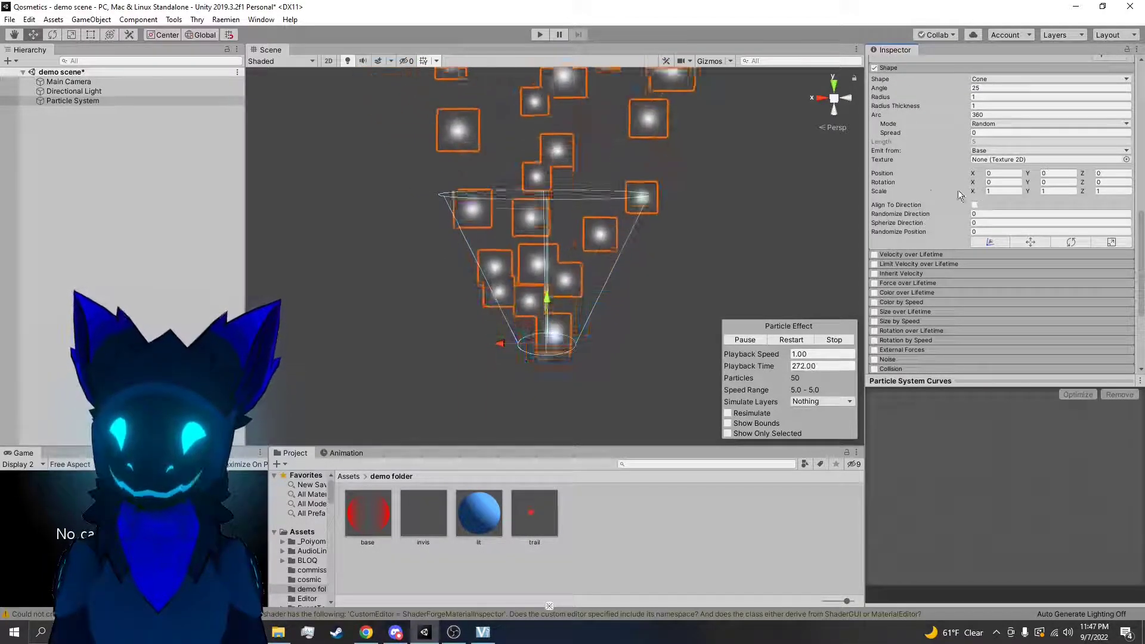
{"action": "mouse_move", "coordinate": [864, 197]}
{"action": "left_mouse_down"}
{"action": "mouse_move", "coordinate": [774, 211]}
{"action": "mouse_move", "coordinate": [882, 211]}
{"action": "left_mouse_up"}
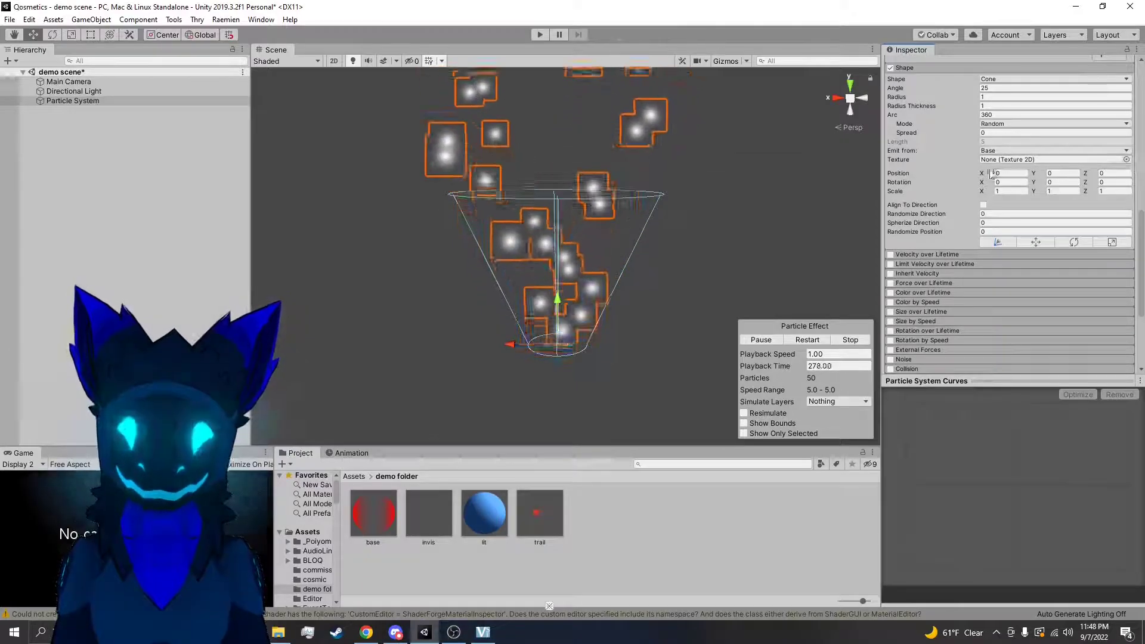
{"action": "left_click_drag", "start_coordinate": [987, 186], "coordinate": [149, 195]}
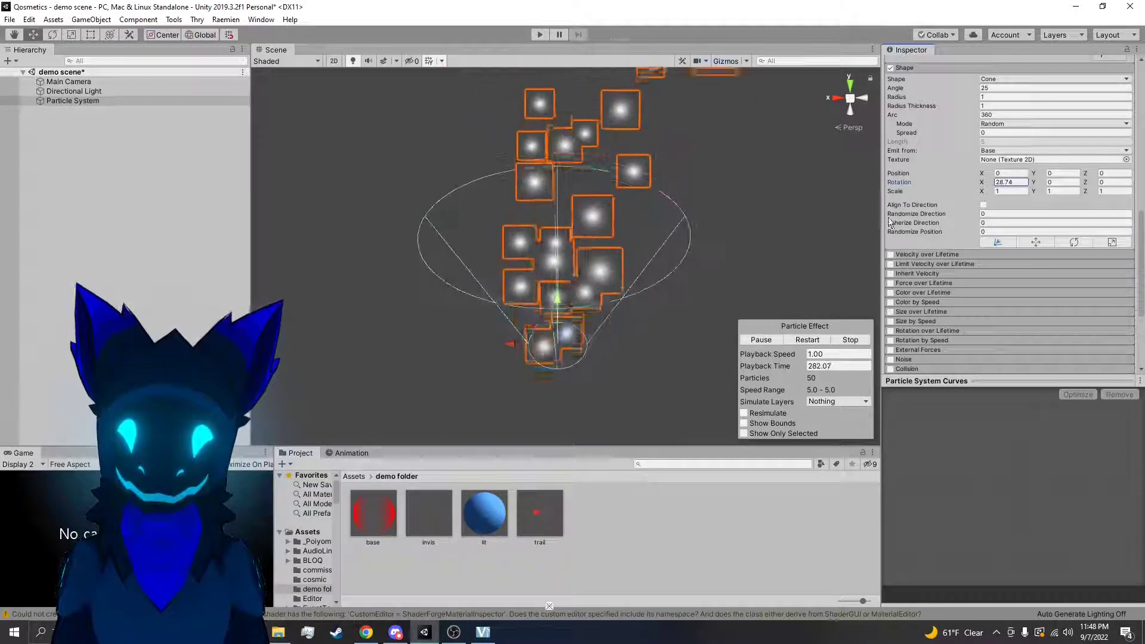
Try the Rotate tool on the particle system as an alternative to the Shape module's rotation
{"action": "scroll", "coordinate": [1008, 179], "scroll_direction": "up", "scroll_amount": 10}
{"action": "right_click_drag", "start_coordinate": [779, 238], "coordinate": [707, 257]}
{"action": "key", "text": "e"}
{"action": "mouse_move", "coordinate": [541, 291]}
{"action": "left_mouse_down"}
{"action": "mouse_move", "coordinate": [539, 277]}
{"action": "mouse_move", "coordinate": [542, 293]}
{"action": "left_mouse_up"}
{"action": "right_click_drag", "start_coordinate": [732, 247], "coordinate": [814, 192]}
Test the Shape module's Scale X at 1.21 and reset it to 1
{"action": "scroll", "coordinate": [1014, 242], "scroll_direction": "down", "scroll_amount": 5}
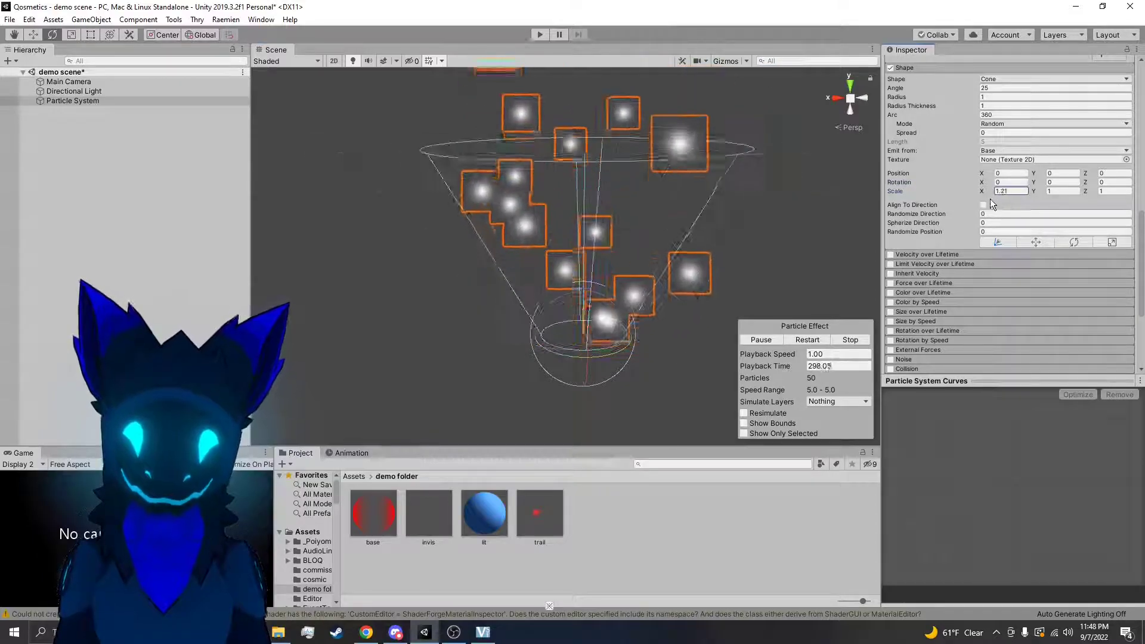
{"action": "left_click", "coordinate": [1017, 191]}
Change the emission shape to Box and set its Shape Scale to 0 on X and Y
{"action": "scroll", "coordinate": [1013, 155], "scroll_direction": "up", "scroll_amount": 3}
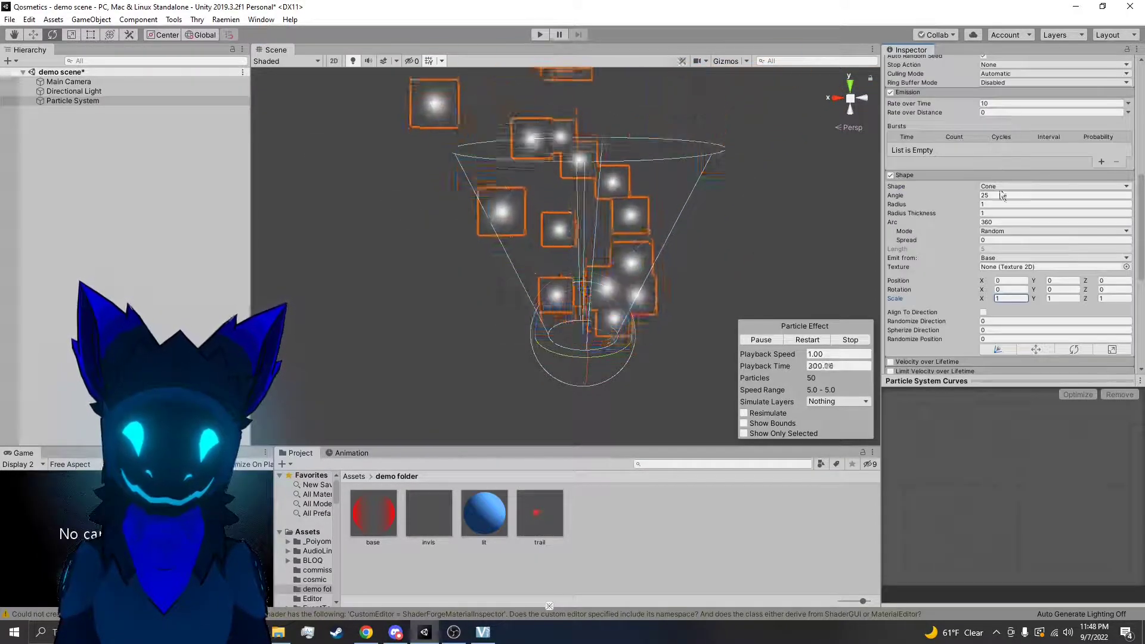
{"action": "left_click", "coordinate": [1002, 186]}
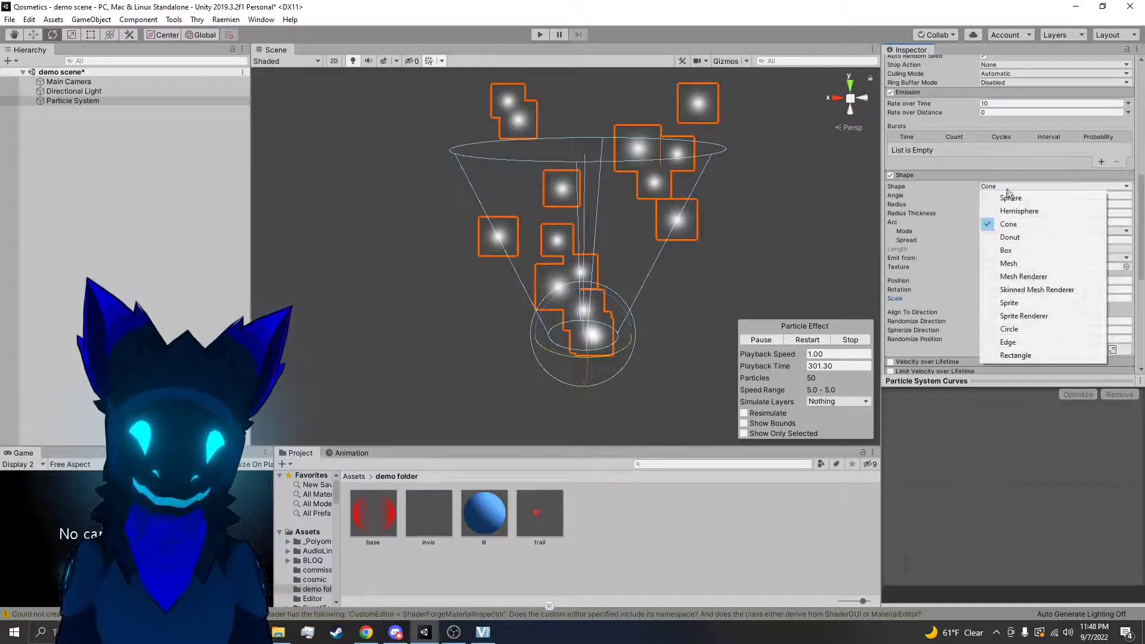
{"action": "left_click", "coordinate": [1011, 250]}
{"action": "right_click_drag", "start_coordinate": [723, 226], "coordinate": [775, 250]}
{"action": "left_click", "coordinate": [1001, 237]}
{"action": "type", "text": "0"}
{"action": "left_click", "coordinate": [1050, 235]}
{"action": "type", "text": "0"}
Examine the Box emission from the front, from farther away and along its full length
{"action": "left_click", "coordinate": [719, 272]}
{"action": "right_click_drag", "start_coordinate": [719, 272], "coordinate": [709, 256]}
{"action": "key", "text": "s"}
{"action": "left_click", "coordinate": [621, 253]}
{"action": "key", "text": "s"}
{"action": "right_click_drag", "start_coordinate": [620, 253], "coordinate": [619, 218]}
{"action": "key", "text": "d"}
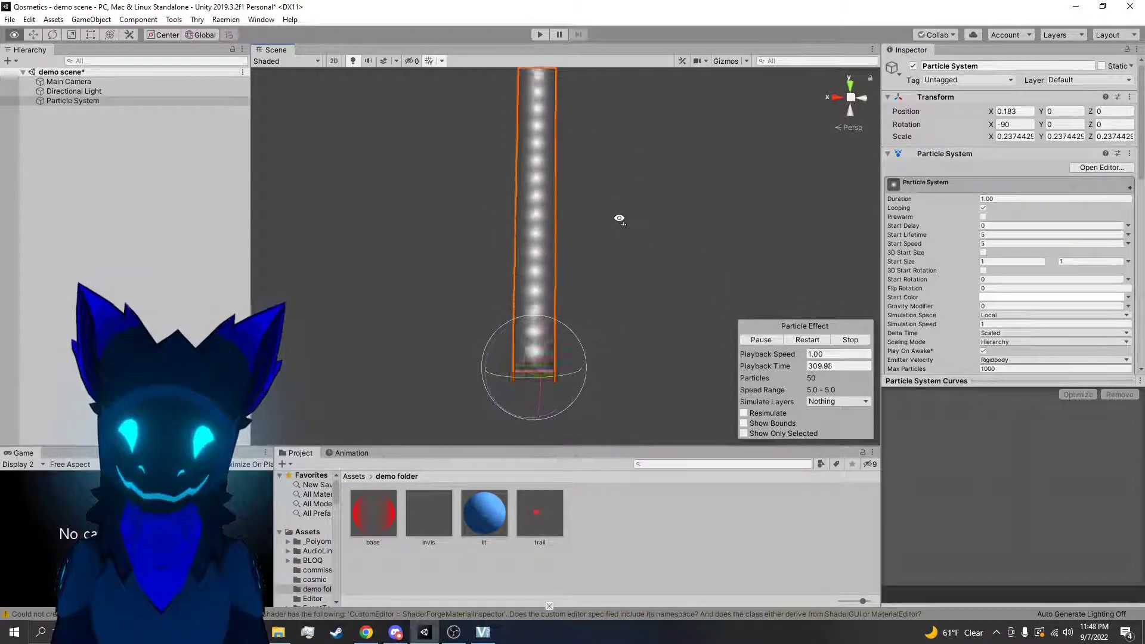
{"action": "left_click", "coordinate": [711, 245]}
{"action": "right_click_drag", "start_coordinate": [711, 245], "coordinate": [679, 237]}
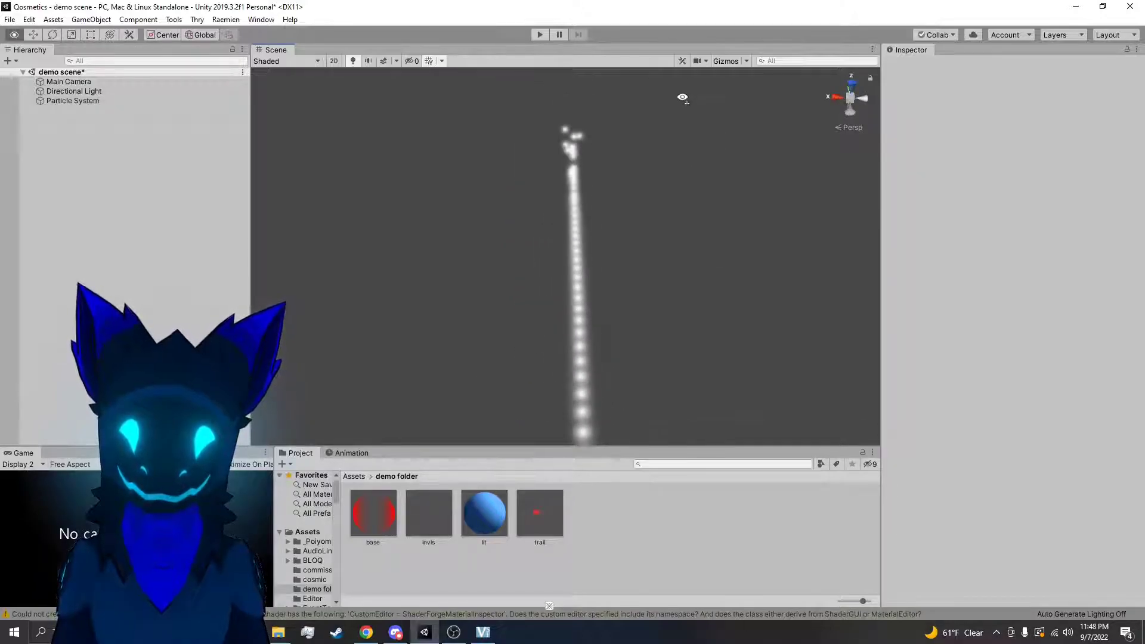
Change the particle system's emission shape to Cone and view the particles with nothing selected
{"action": "left_click", "coordinate": [560, 252]}
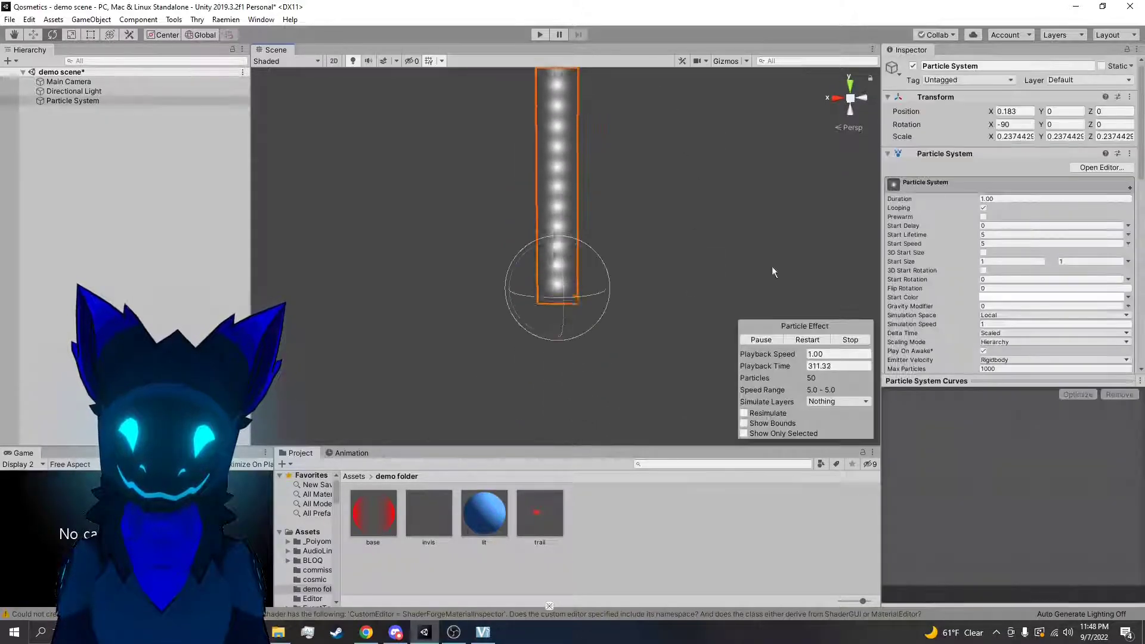
{"action": "scroll", "coordinate": [1005, 299], "scroll_direction": "down", "scroll_amount": 10}
{"action": "left_click", "coordinate": [1001, 294]}
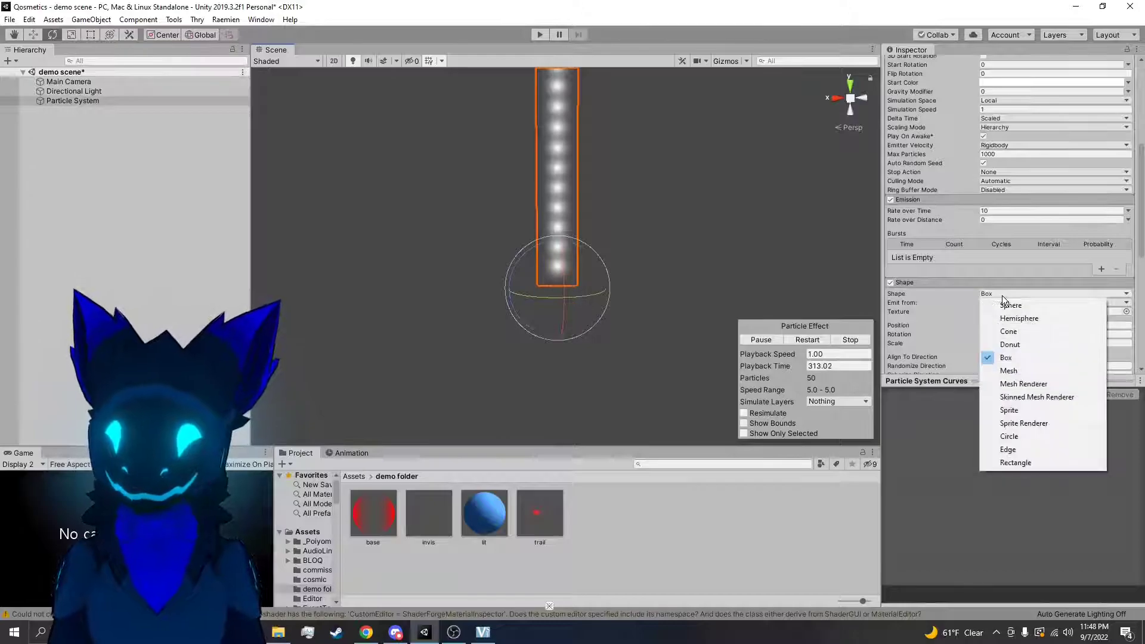
{"action": "left_click", "coordinate": [1008, 333]}
{"action": "left_click", "coordinate": [785, 293]}
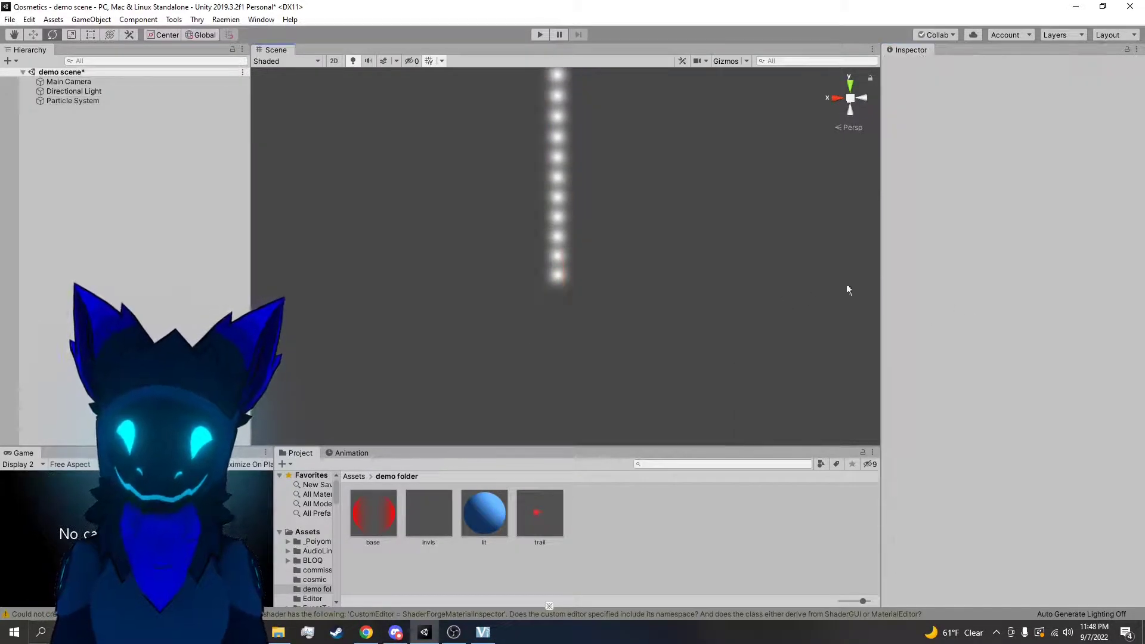
Try Sphere as the particle system's emission shape and switch it back to Box
{"action": "left_click", "coordinate": [561, 258]}
{"action": "scroll", "coordinate": [996, 272], "scroll_direction": "down", "scroll_amount": 10}
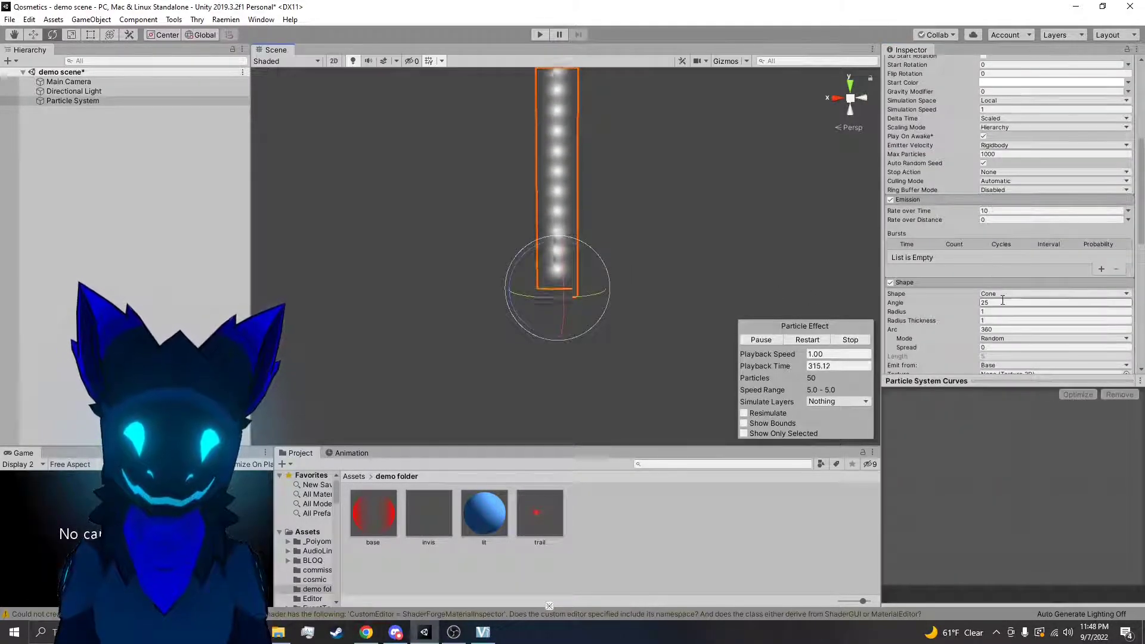
{"action": "left_click", "coordinate": [1007, 291]}
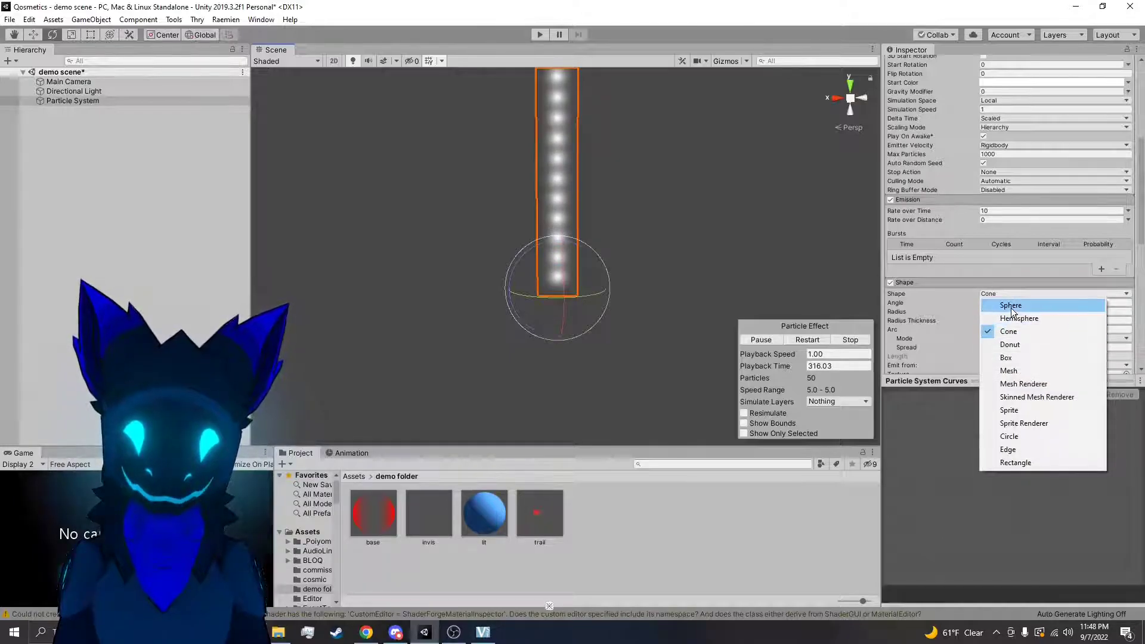
{"action": "left_click", "coordinate": [1012, 306]}
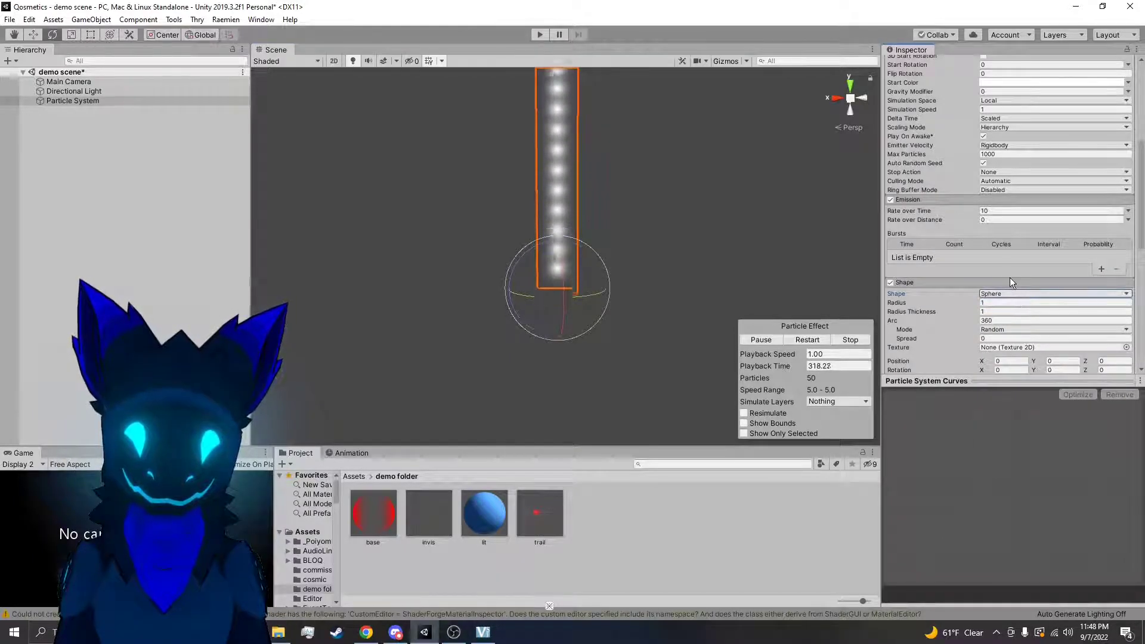
{"action": "left_click", "coordinate": [1000, 294]}
{"action": "left_click", "coordinate": [1012, 358]}
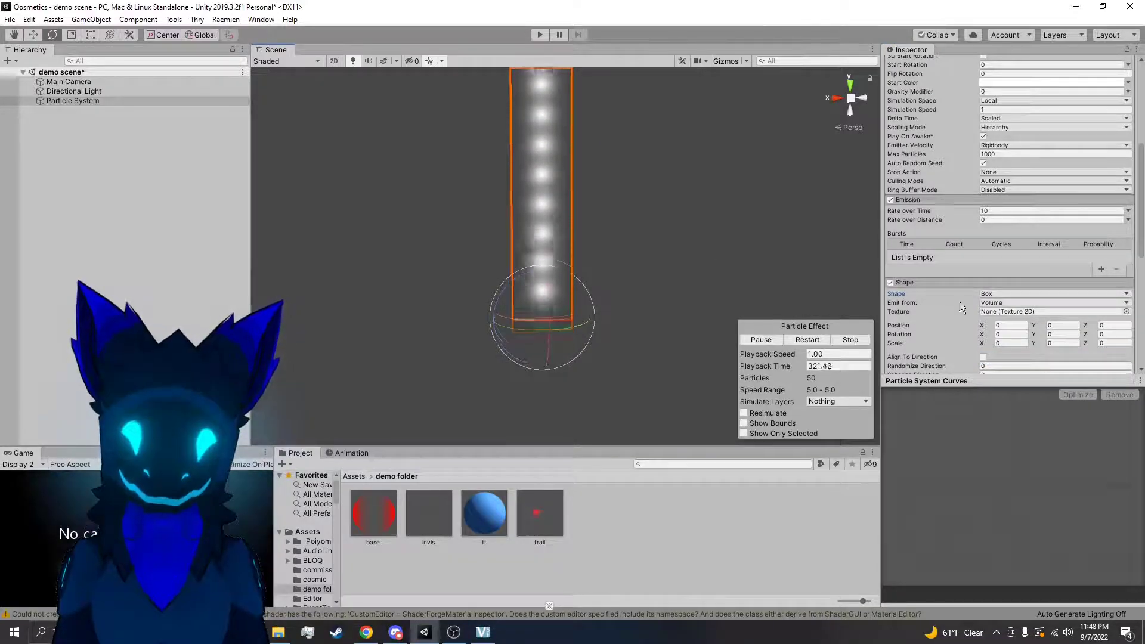
Change the emission shape to Cone and set its Shape Scale to 1 on X, Y and Z
{"action": "scroll", "coordinate": [1007, 292], "scroll_direction": "down", "scroll_amount": 3}
{"action": "left_click", "coordinate": [994, 187]}
{"action": "left_click", "coordinate": [1008, 224]}
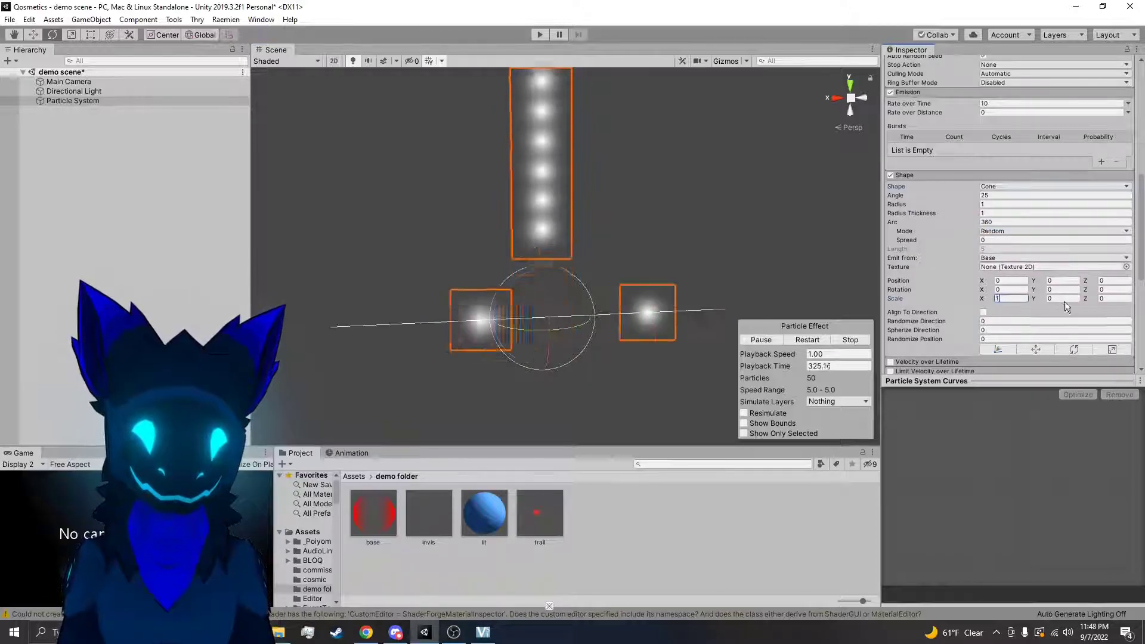
{"action": "key", "text": "Tab"}
{"action": "type", "text": "1"}
{"action": "key", "text": "Tab"}
{"action": "type", "text": "1"}
Enable Align To Direction in the Shape module and examine the particles' orientation around the cone
{"action": "scroll", "coordinate": [829, 273], "scroll_direction": "down", "scroll_amount": 6}
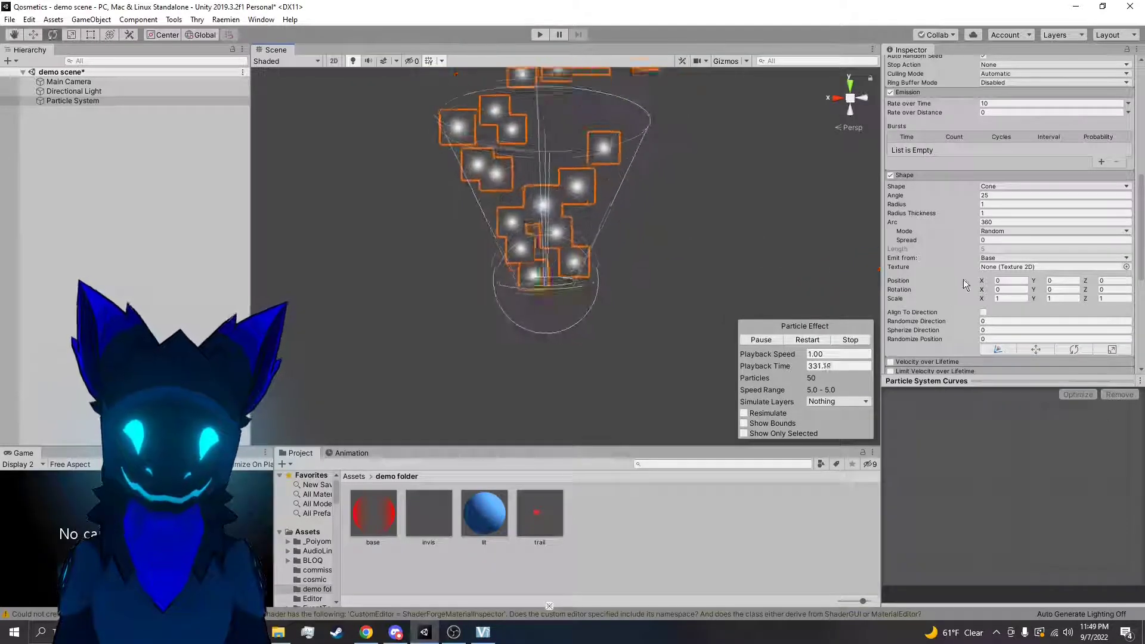
{"action": "left_click_drag", "start_coordinate": [755, 207], "coordinate": [665, 340], "text": "alt"}
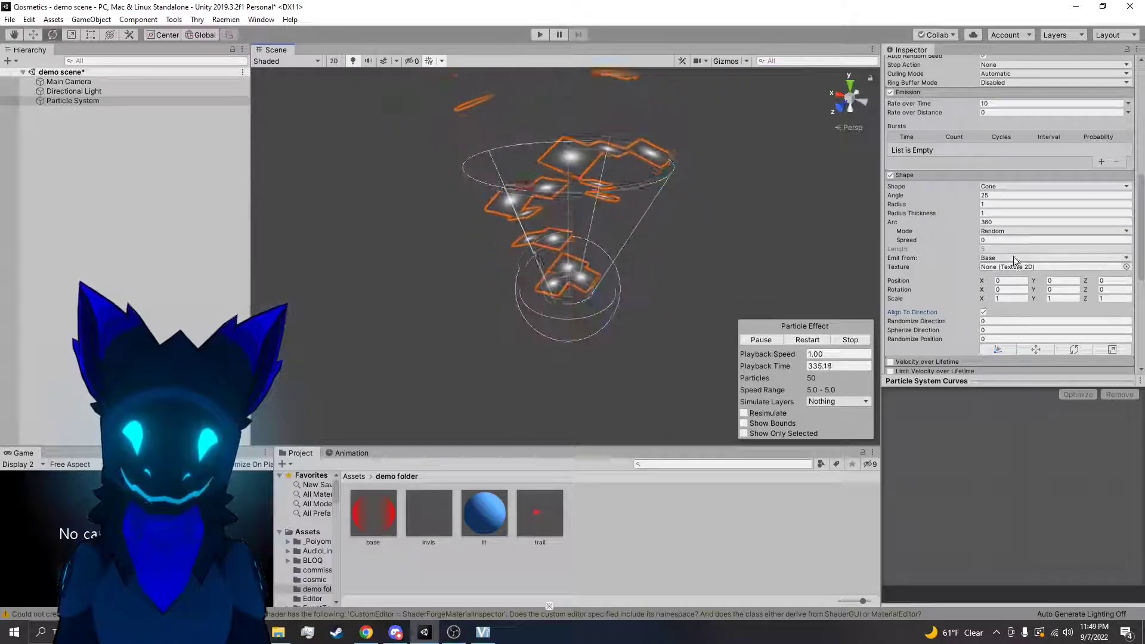
{"action": "scroll", "coordinate": [1014, 255], "scroll_direction": "up", "scroll_amount": 10}
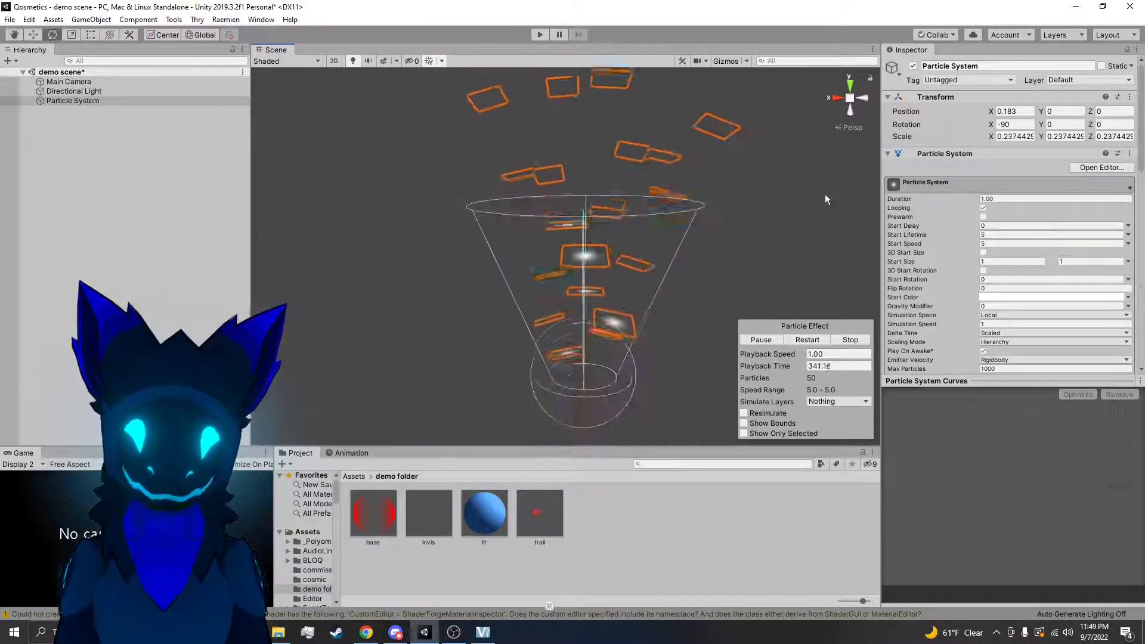
{"action": "left_click_drag", "start_coordinate": [685, 223], "coordinate": [771, 207], "text": "alt"}
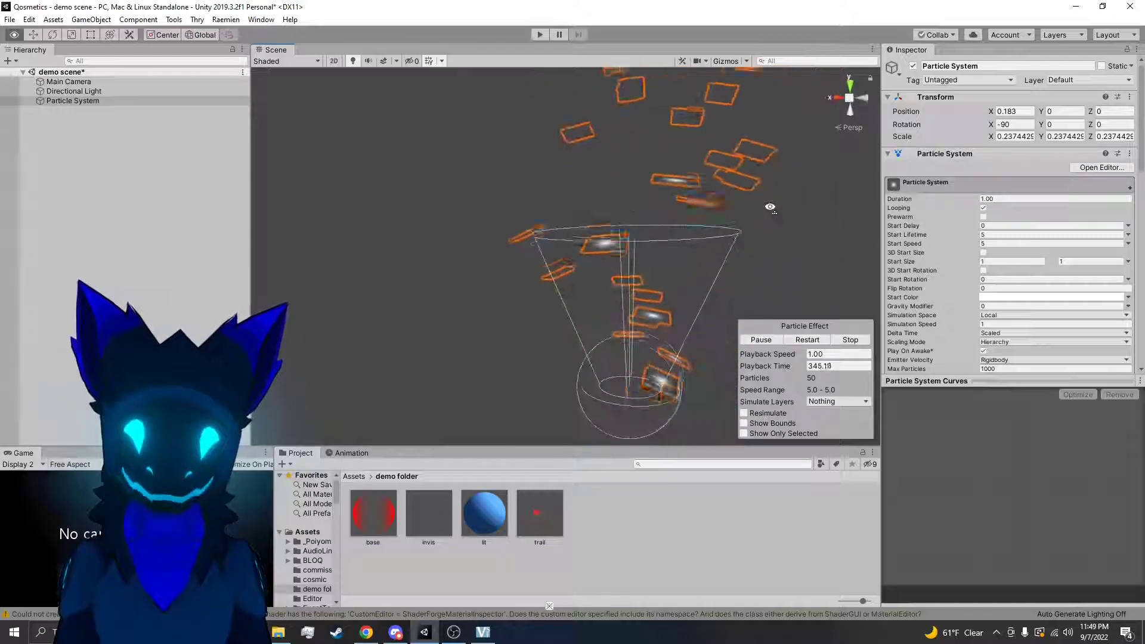
{"action": "scroll", "coordinate": [1012, 251], "scroll_direction": "down", "scroll_amount": 10}
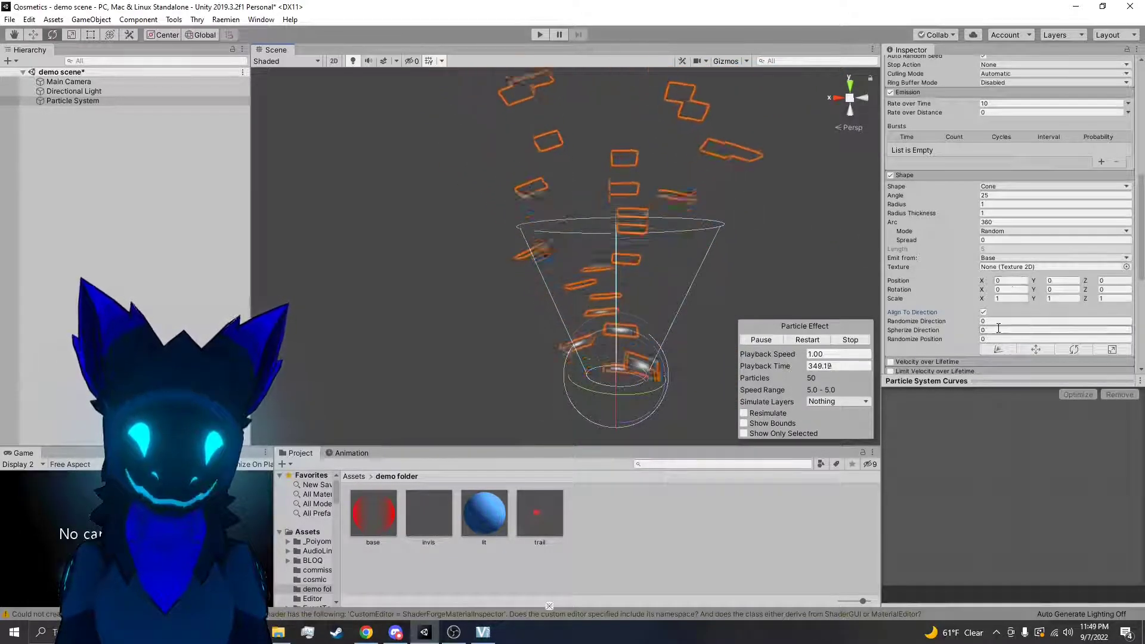
Test Randomize Direction at 1 with Align To Direction turned off, and reset it to 0
{"action": "left_click", "coordinate": [991, 323]}
{"action": "type", "text": "1"}
{"action": "middle_click_drag", "start_coordinate": [748, 276], "coordinate": [731, 256]}
{"action": "scroll", "coordinate": [734, 268], "scroll_direction": "up", "scroll_amount": 5}
{"action": "left_click", "coordinate": [984, 312]}
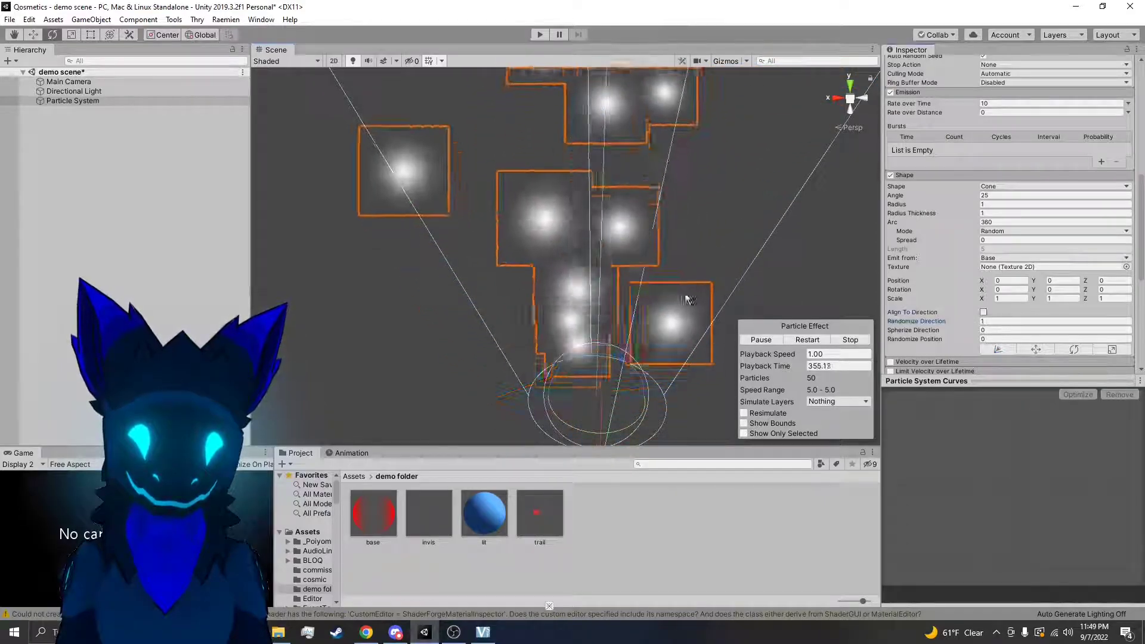
{"action": "left_click", "coordinate": [983, 313]}
{"action": "left_click", "coordinate": [985, 312]}
{"action": "type", "text": "0"}
Test the Shape module's Randomize Position at 1 from above and from the side, and reset it to 0
{"action": "right_click_drag", "start_coordinate": [659, 297], "coordinate": [684, 465]}
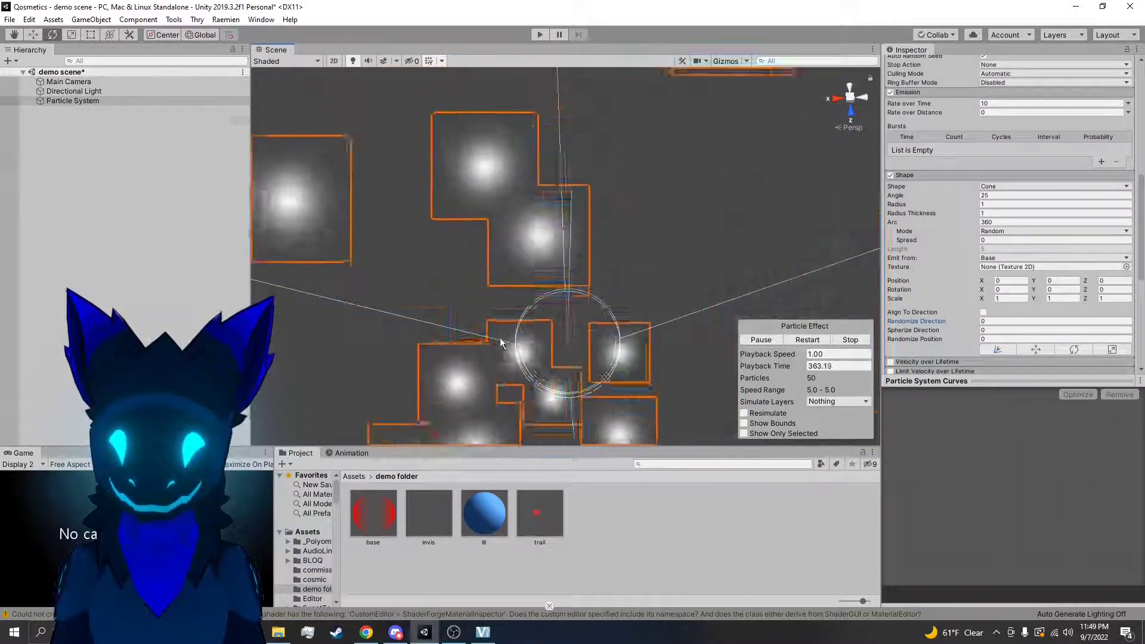
{"action": "right_click_drag", "start_coordinate": [606, 309], "coordinate": [997, 322]}
{"action": "left_click_drag", "start_coordinate": [997, 339], "coordinate": [940, 349]}
{"action": "type", "text": "1"}
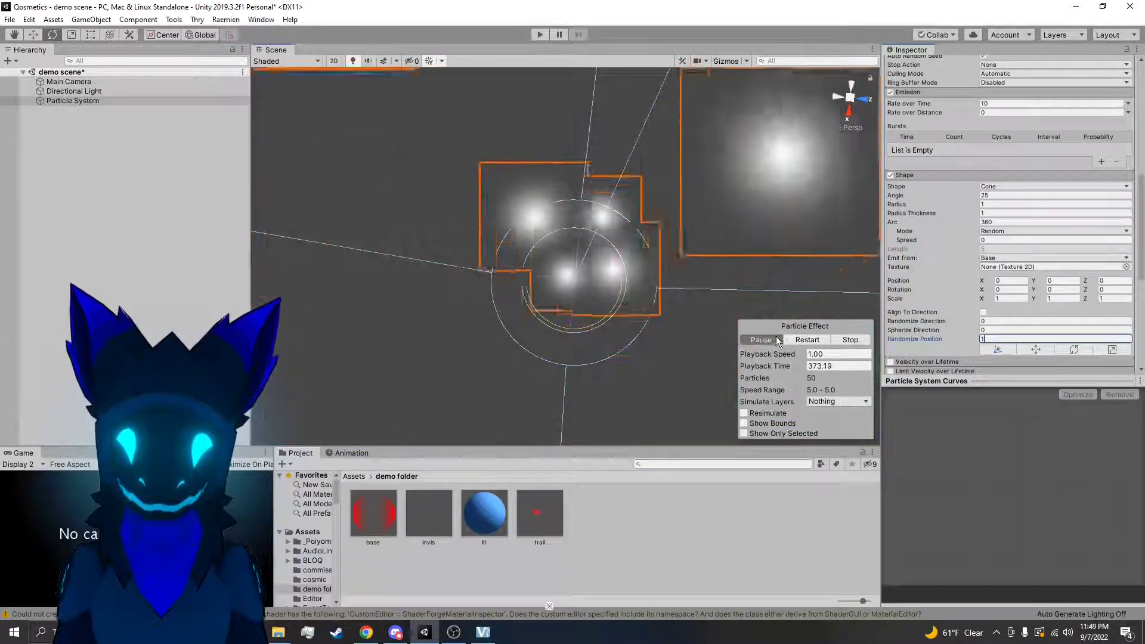
{"action": "right_click_drag", "start_coordinate": [673, 250], "coordinate": [606, 132]}
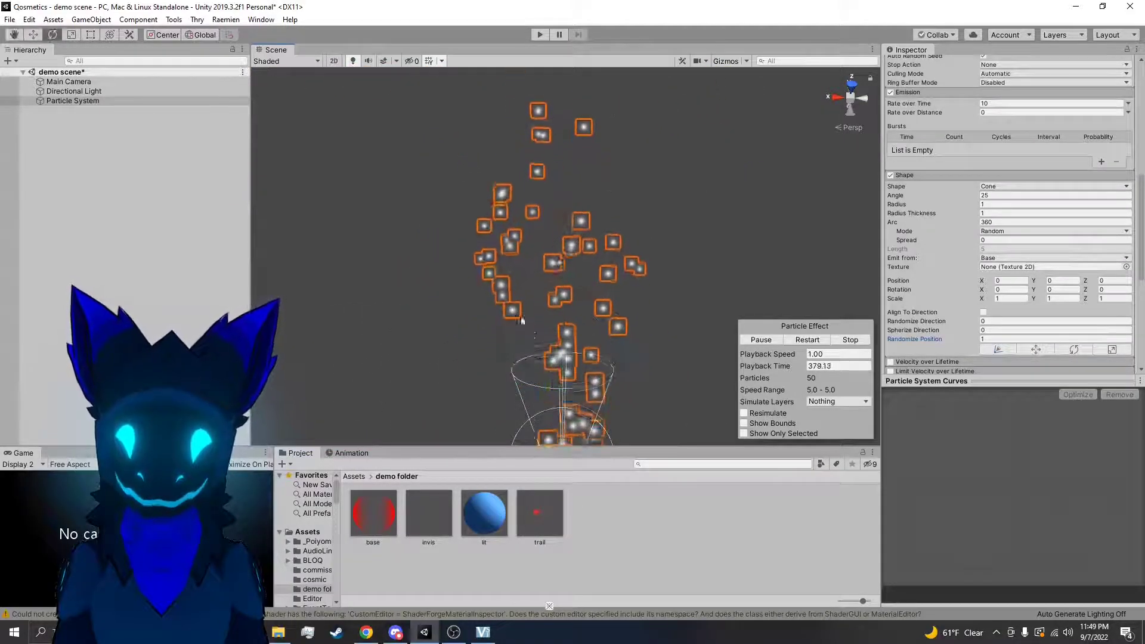
{"action": "left_click", "coordinate": [1007, 339]}
{"action": "type", "text": "0"}
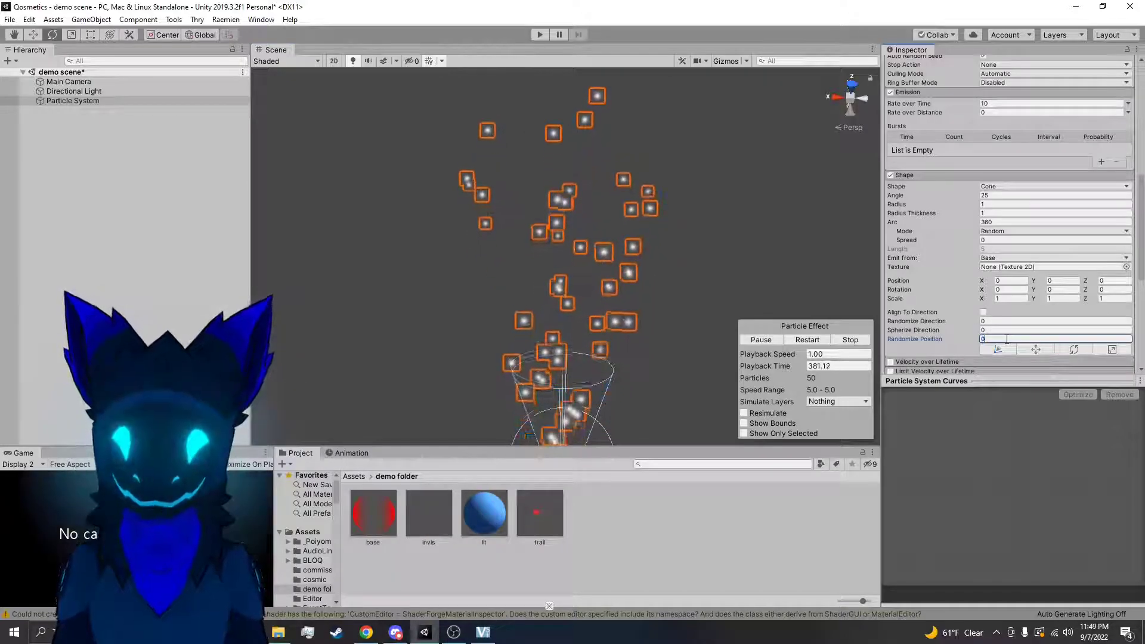
Restart the particle playback and turn on Prewarm
{"action": "left_click", "coordinate": [795, 340]}
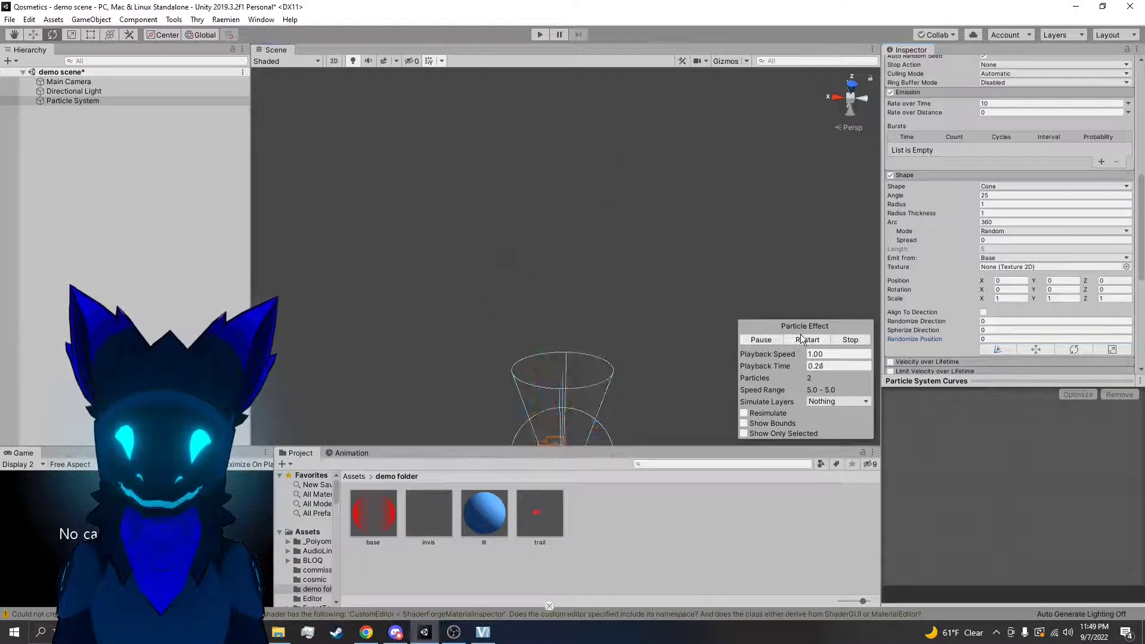
{"action": "scroll", "coordinate": [988, 199], "scroll_direction": "up", "scroll_amount": 10}
{"action": "left_click", "coordinate": [984, 216]}
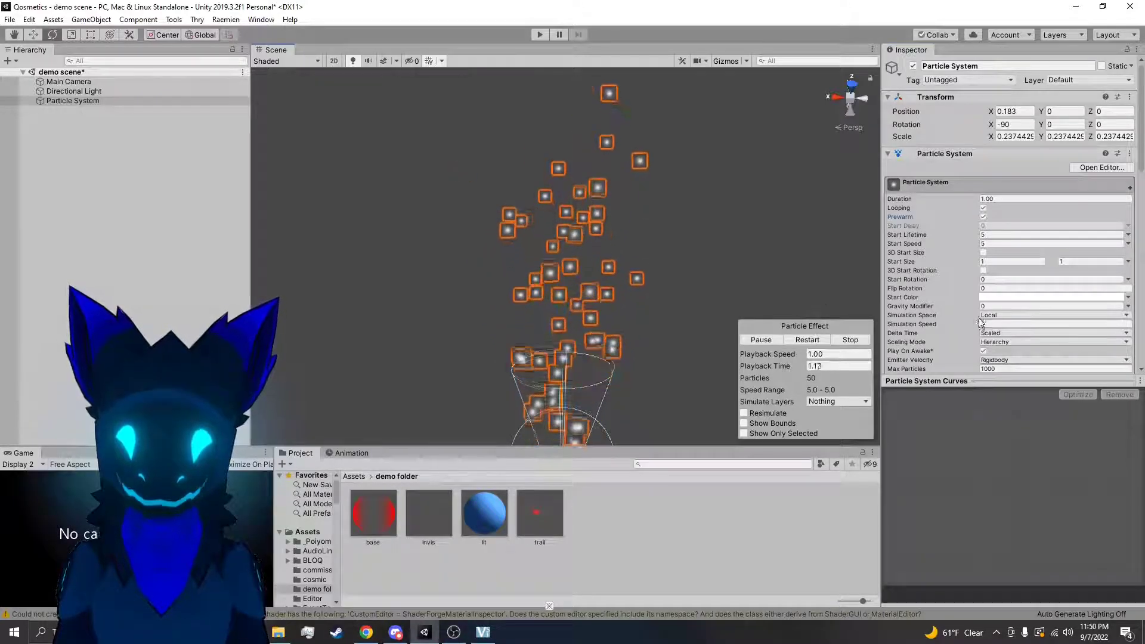
Set Randomize Position to 1 in the Shape module and restart the prewarmed particle playback
{"action": "scroll", "coordinate": [976, 313], "scroll_direction": "down", "scroll_amount": 3}
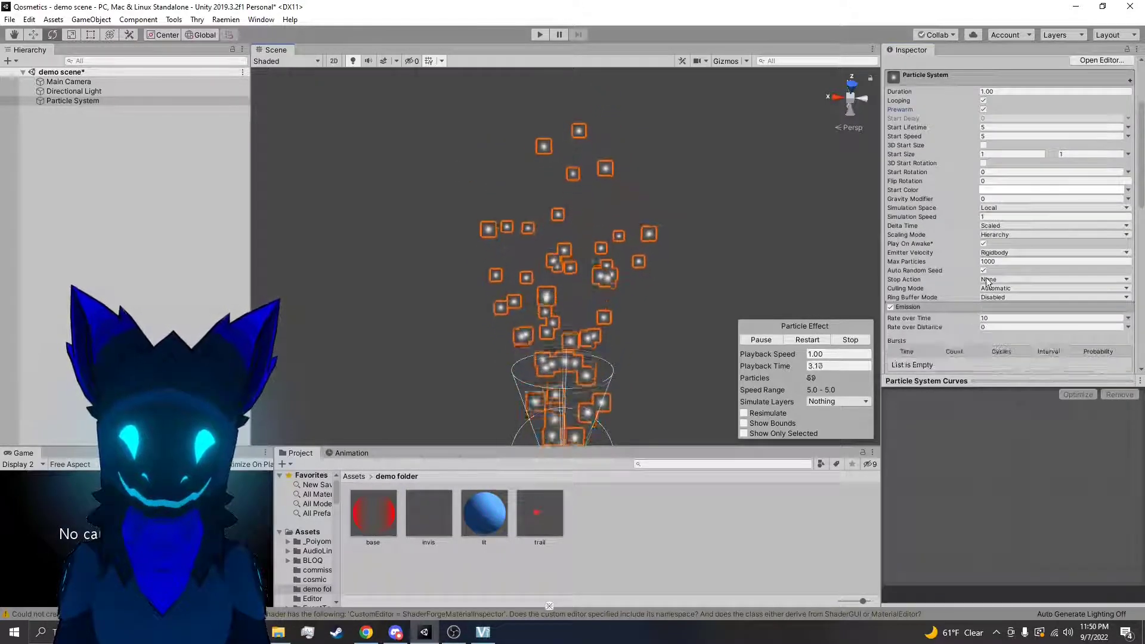
{"action": "scroll", "coordinate": [987, 281], "scroll_direction": "down", "scroll_amount": 6}
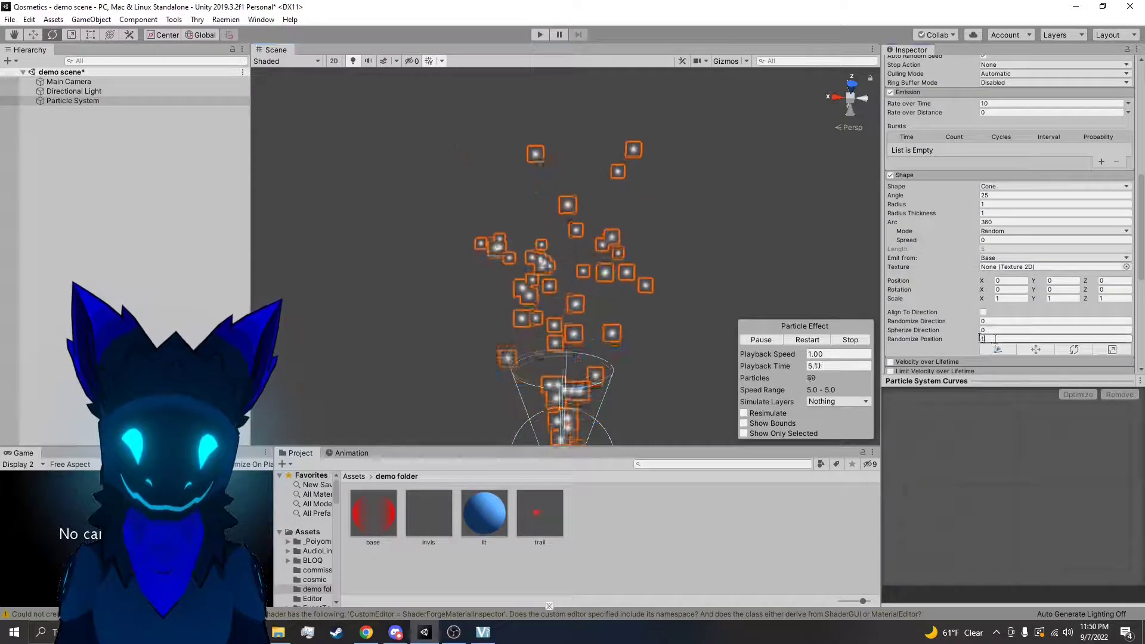
{"action": "left_click", "coordinate": [808, 340]}
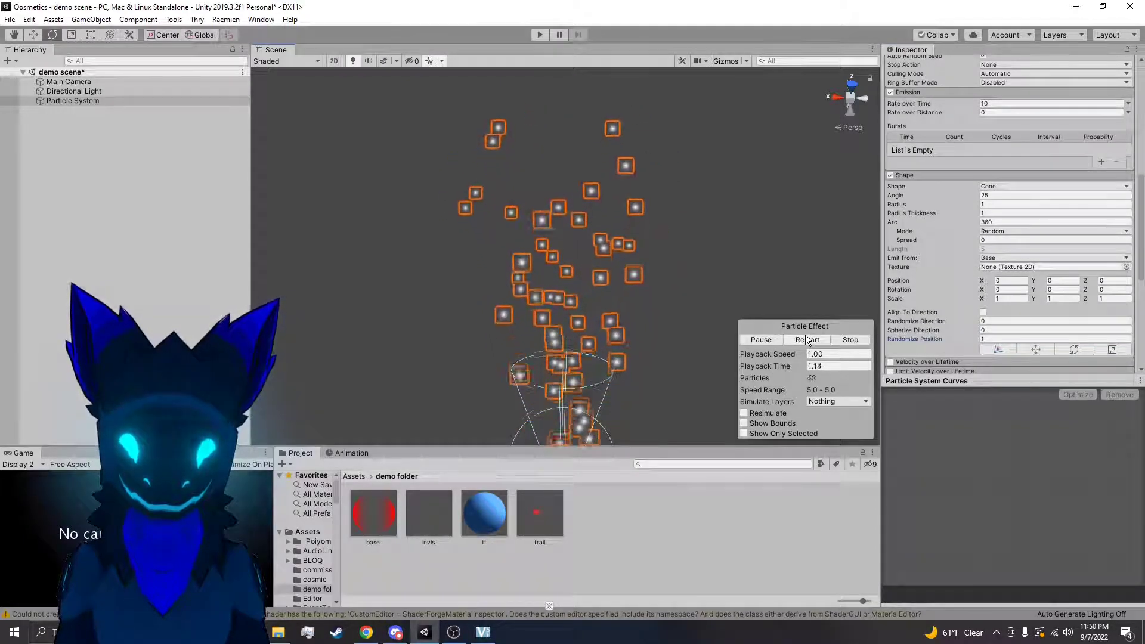
Set Randomize Direction to 1 and compare the cone's emission with Randomize Position at 0 and at 1
{"action": "left_click", "coordinate": [998, 323]}
{"action": "type", "text": "1"}
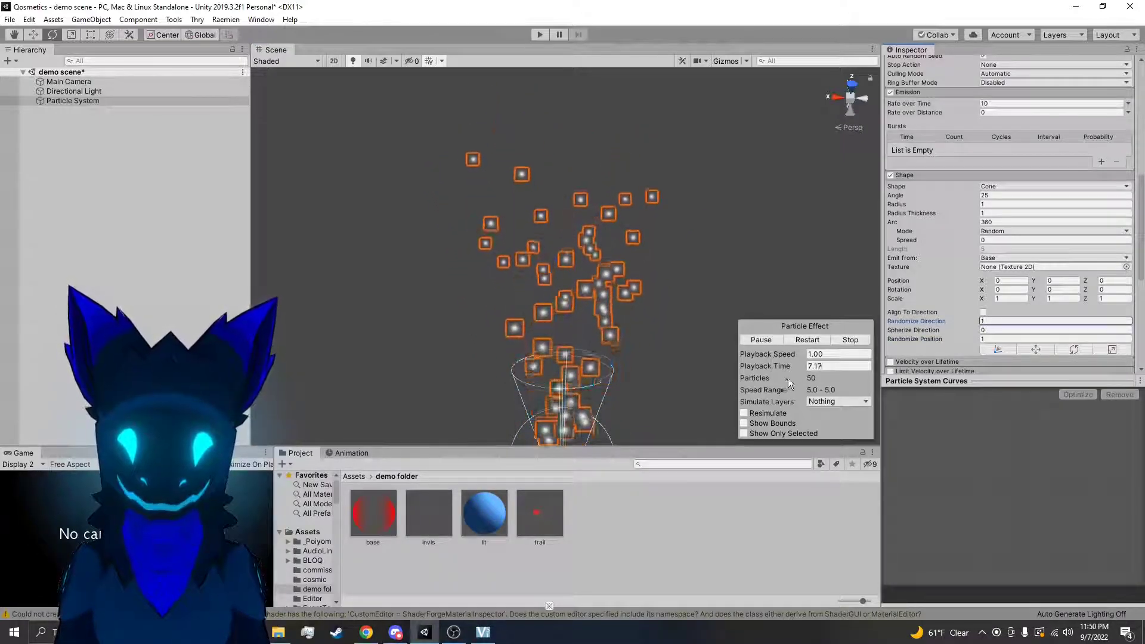
{"action": "left_click", "coordinate": [997, 339]}
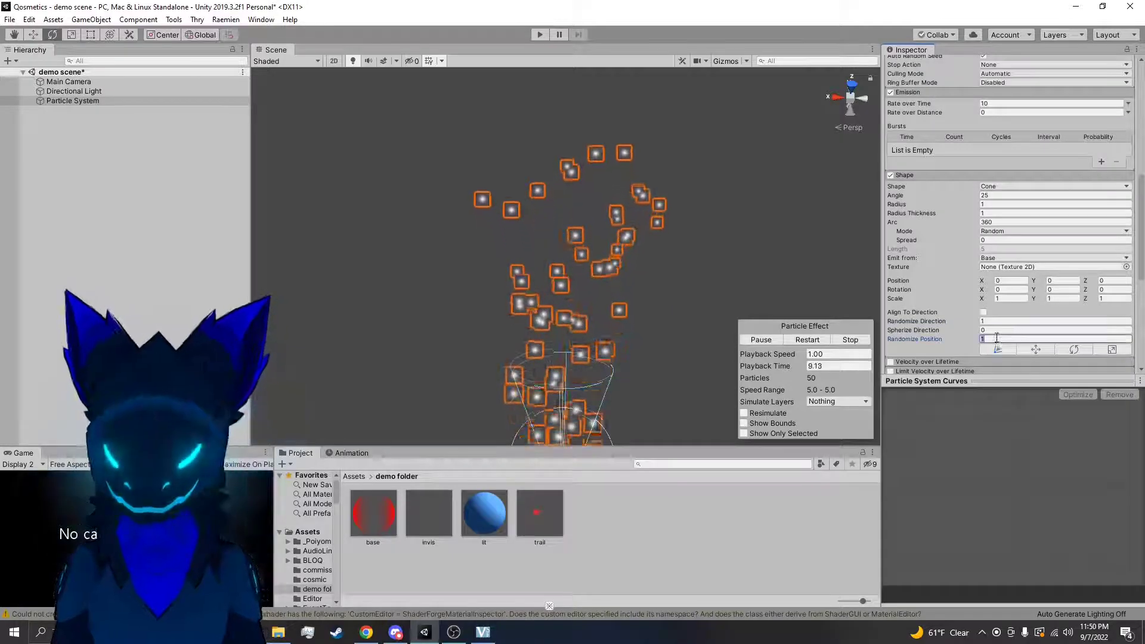
{"action": "type", "text": "0"}
{"action": "right_click_drag", "start_coordinate": [684, 330], "coordinate": [683, 396]}
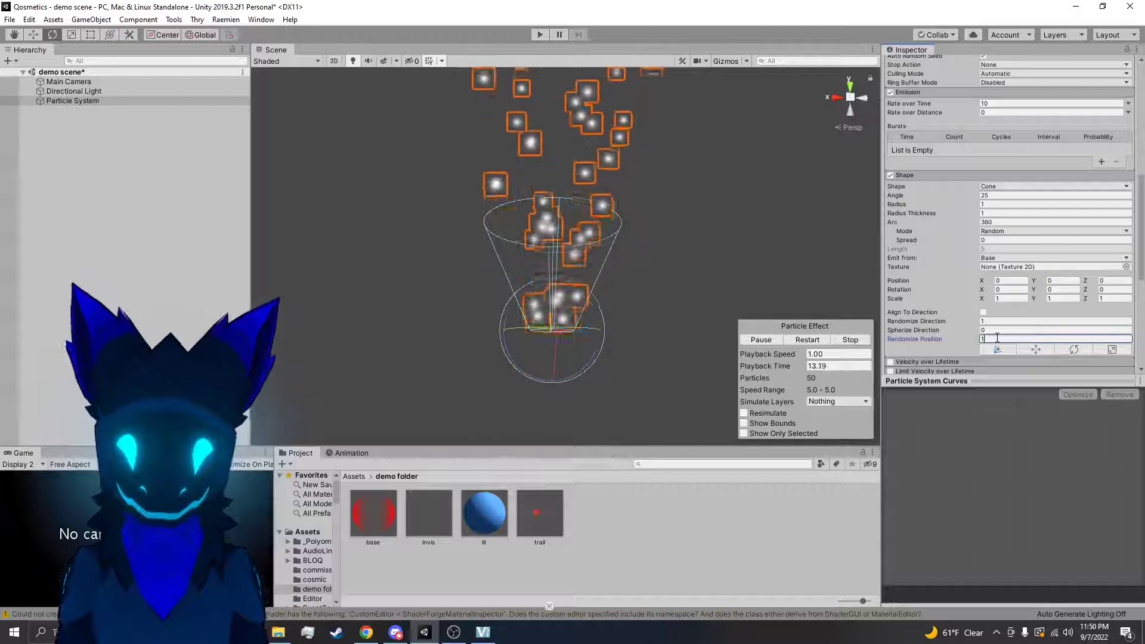
{"action": "right_click_drag", "start_coordinate": [736, 286], "coordinate": [464, 460]}
{"action": "left_click", "coordinate": [633, 362]}
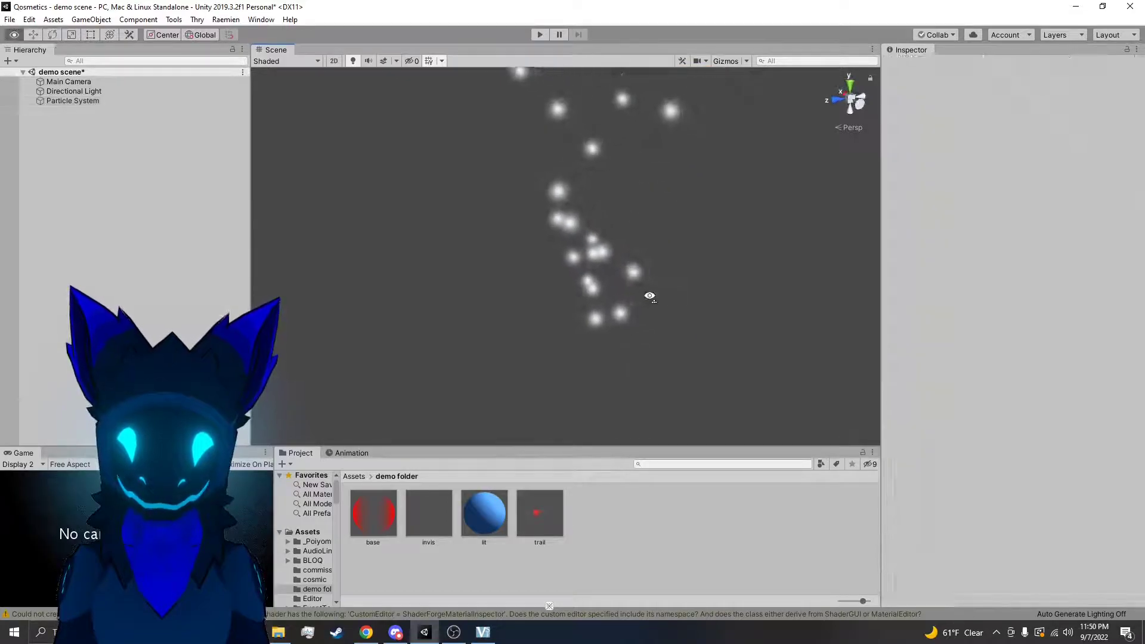
{"action": "left_click", "coordinate": [610, 313]}
{"action": "right_click_drag", "start_coordinate": [610, 313], "coordinate": [516, 414]}
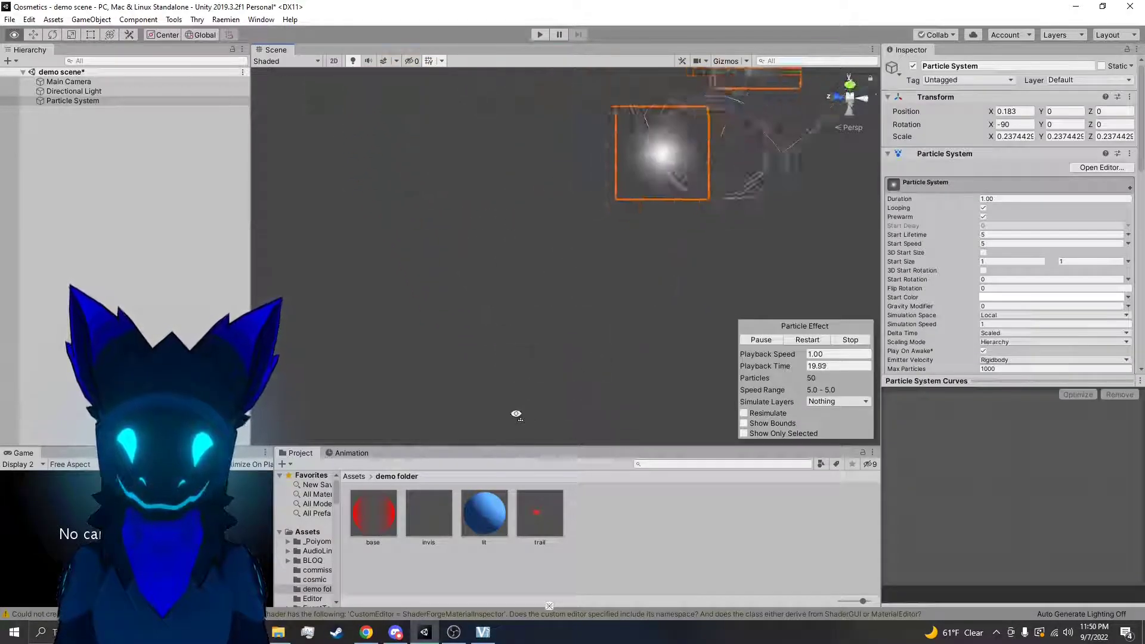
{"action": "right_click_drag", "start_coordinate": [563, 385], "coordinate": [797, 192]}
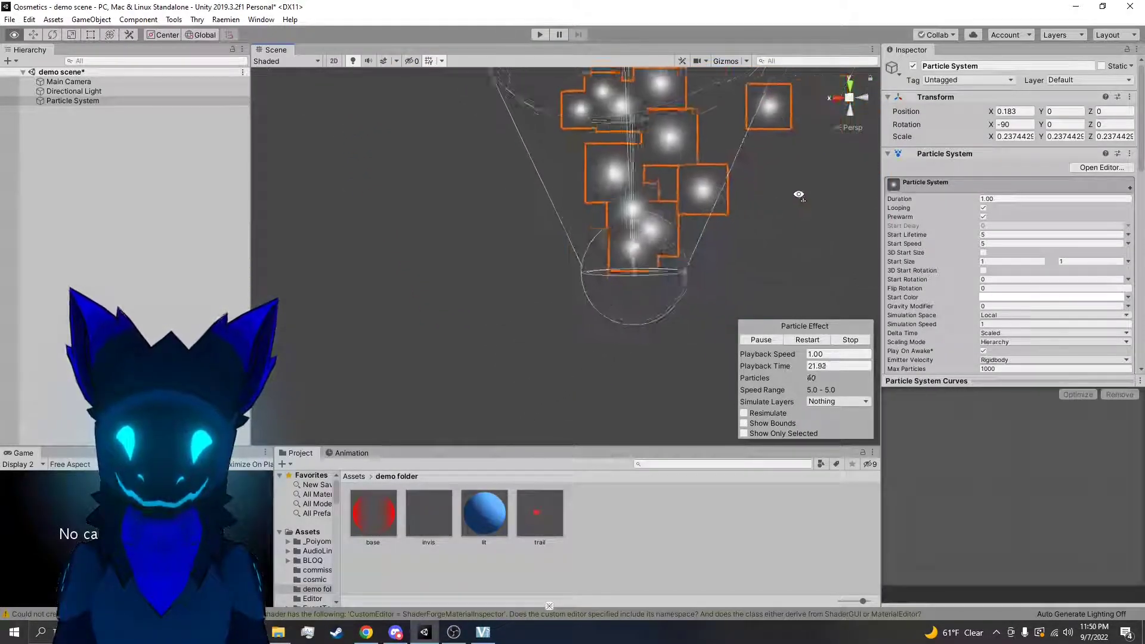
Reset Randomize Position and Randomize Direction to 0 and set Spherize Direction to 1
{"action": "scroll", "coordinate": [885, 289], "scroll_direction": "down", "scroll_amount": 3}
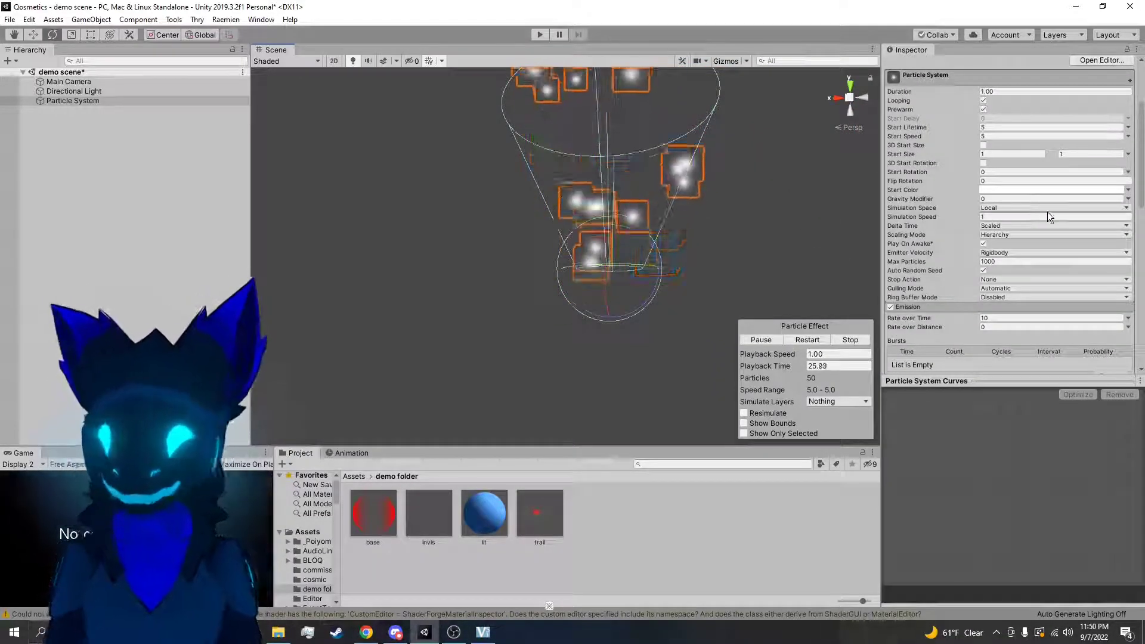
{"action": "scroll", "coordinate": [1008, 265], "scroll_direction": "down", "scroll_amount": 3}
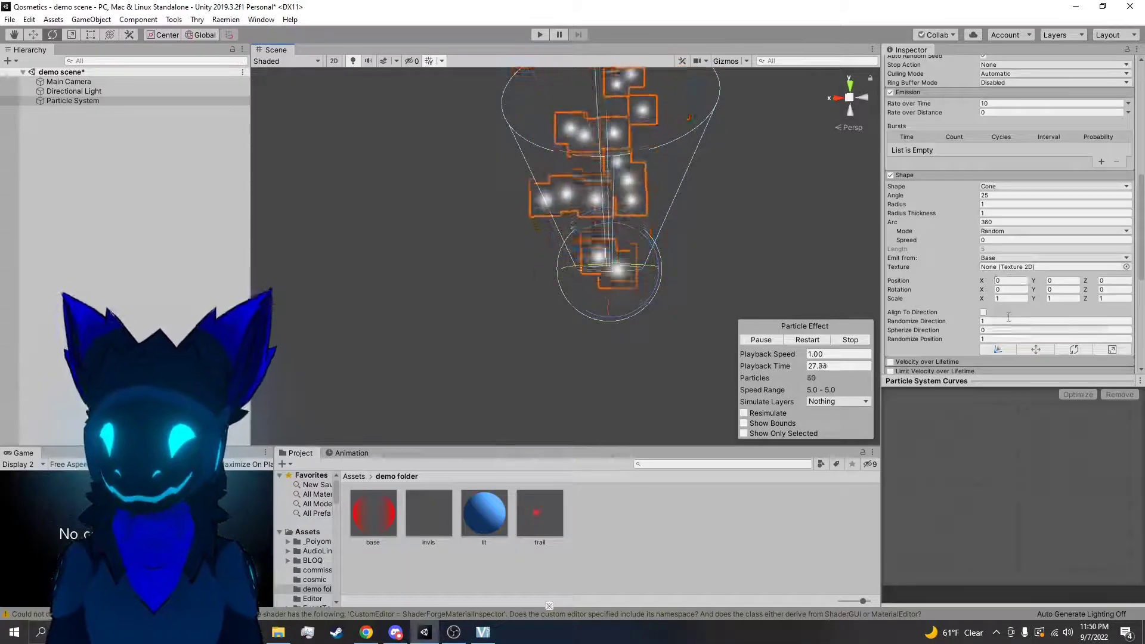
{"action": "scroll", "coordinate": [1009, 317], "scroll_direction": "down", "scroll_amount": 2}
{"action": "left_click", "coordinate": [991, 232]}
{"action": "type", "text": "0"}
{"action": "left_click", "coordinate": [991, 214]}
{"action": "type", "text": "0"}
{"action": "mouse_move", "coordinate": [744, 301]}
{"action": "right_mouse_down"}
{"action": "mouse_move", "coordinate": [731, 340]}
{"action": "mouse_move", "coordinate": [728, 243]}
{"action": "mouse_move", "coordinate": [751, 304]}
{"action": "right_mouse_up"}
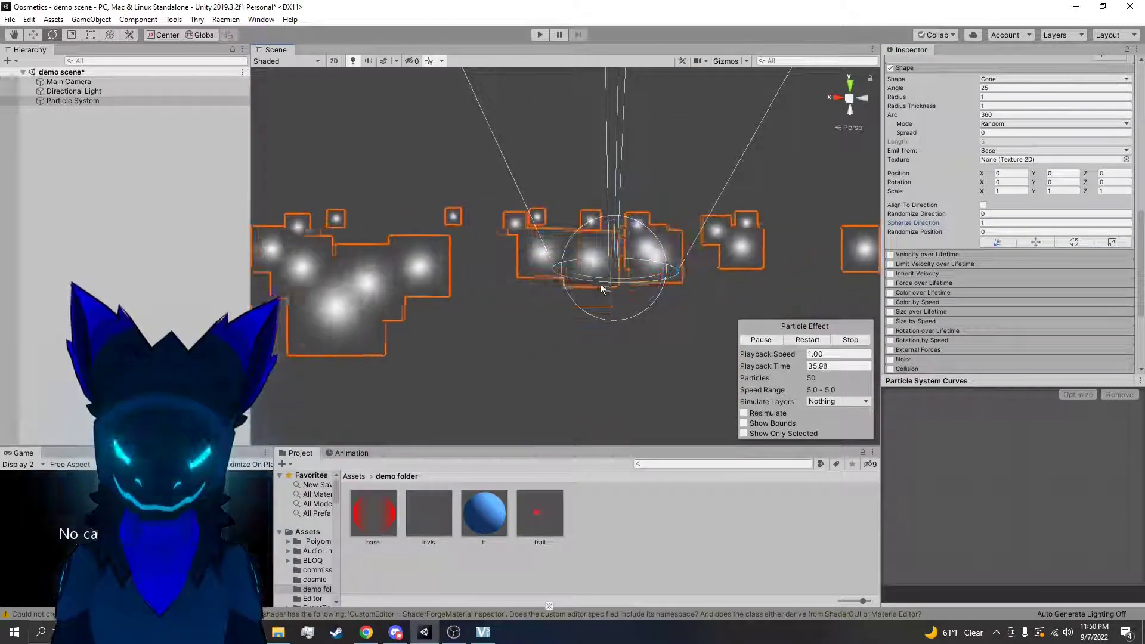
Change the emission shape to Box and set Spherize Direction to 0
{"action": "scroll", "coordinate": [1022, 152], "scroll_direction": "up", "scroll_amount": 3}
{"action": "left_click", "coordinate": [997, 186]}
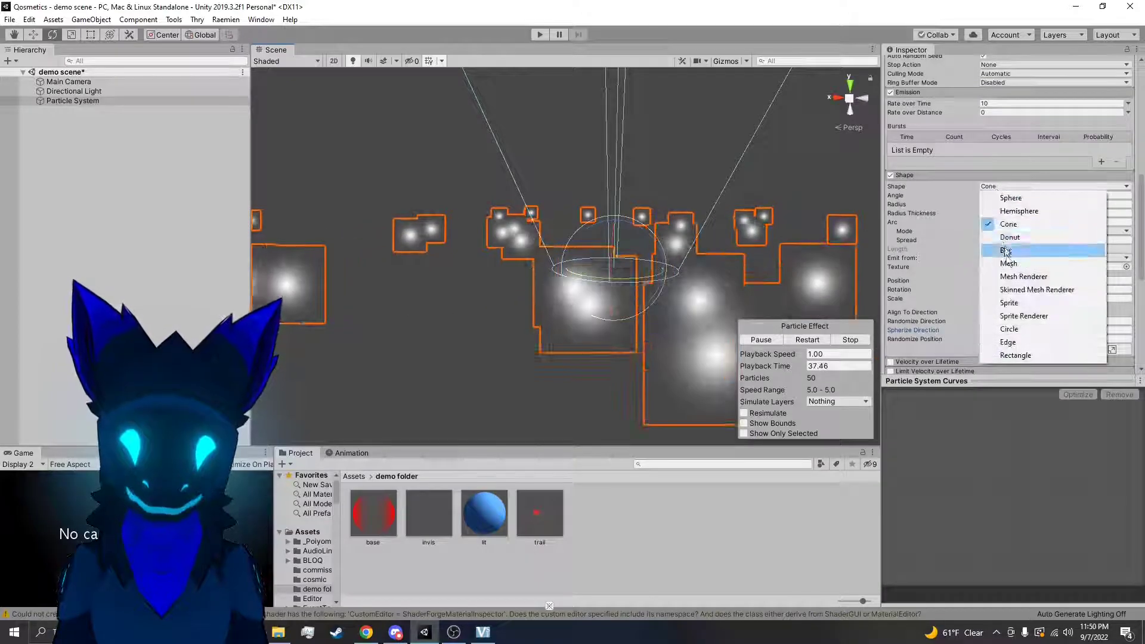
{"action": "left_click", "coordinate": [1007, 250]}
{"action": "right_click_drag", "start_coordinate": [792, 281], "coordinate": [737, 339]}
{"action": "scroll", "coordinate": [979, 269], "scroll_direction": "down", "scroll_amount": 3}
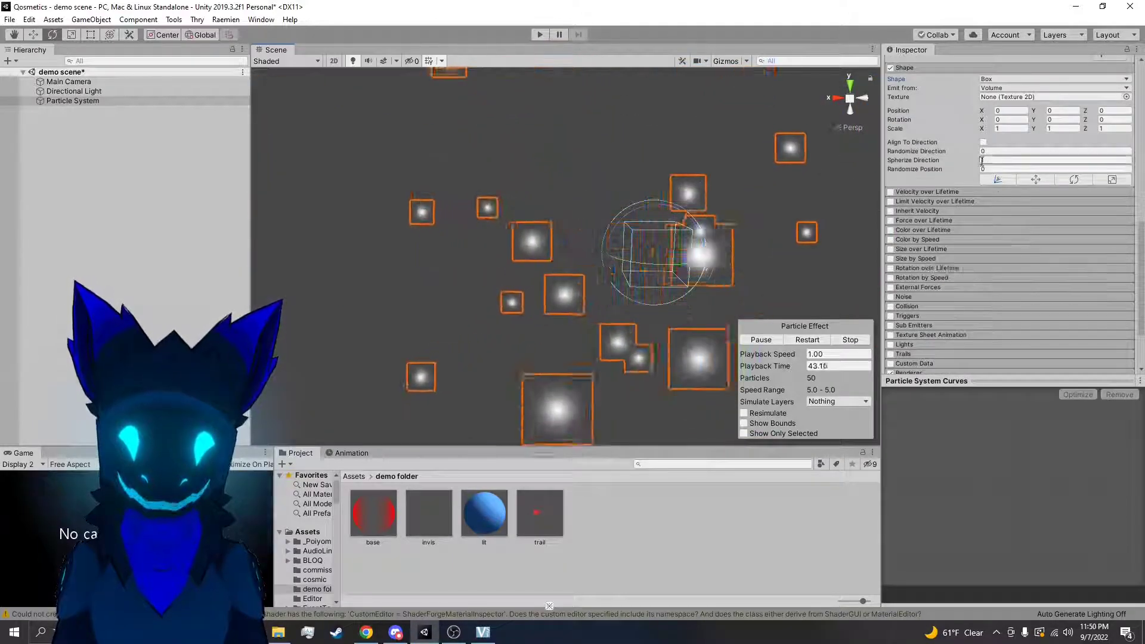
{"action": "left_click", "coordinate": [950, 162]}
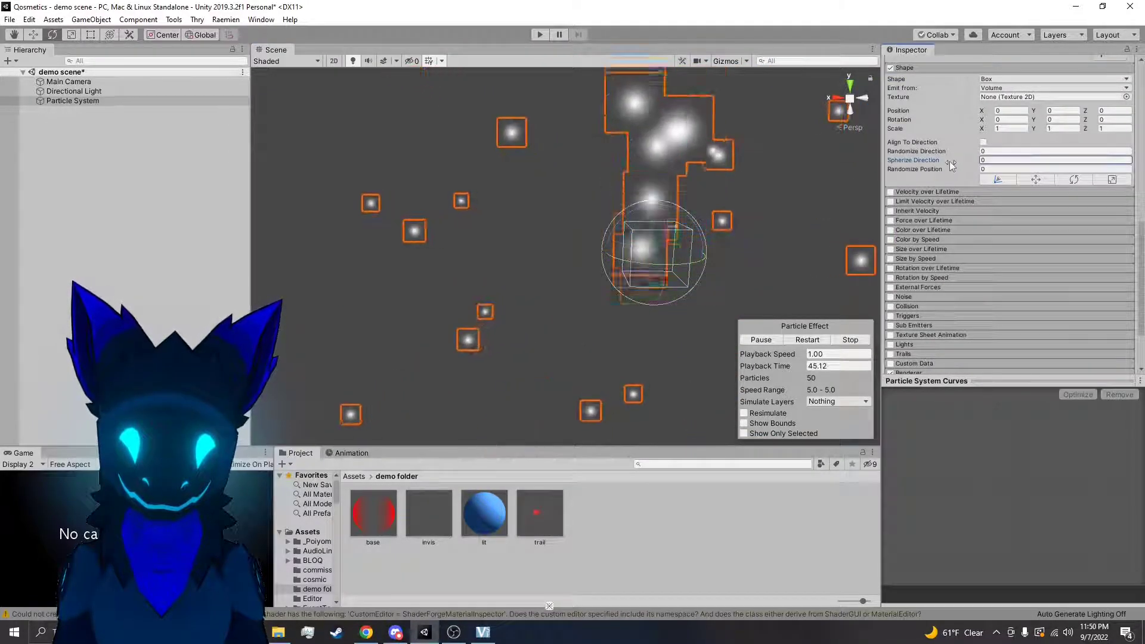
Raise the box shape's Spherize Direction to 1 and reset it to 0
{"action": "left_click_drag", "start_coordinate": [951, 162], "coordinate": [961, 159]}
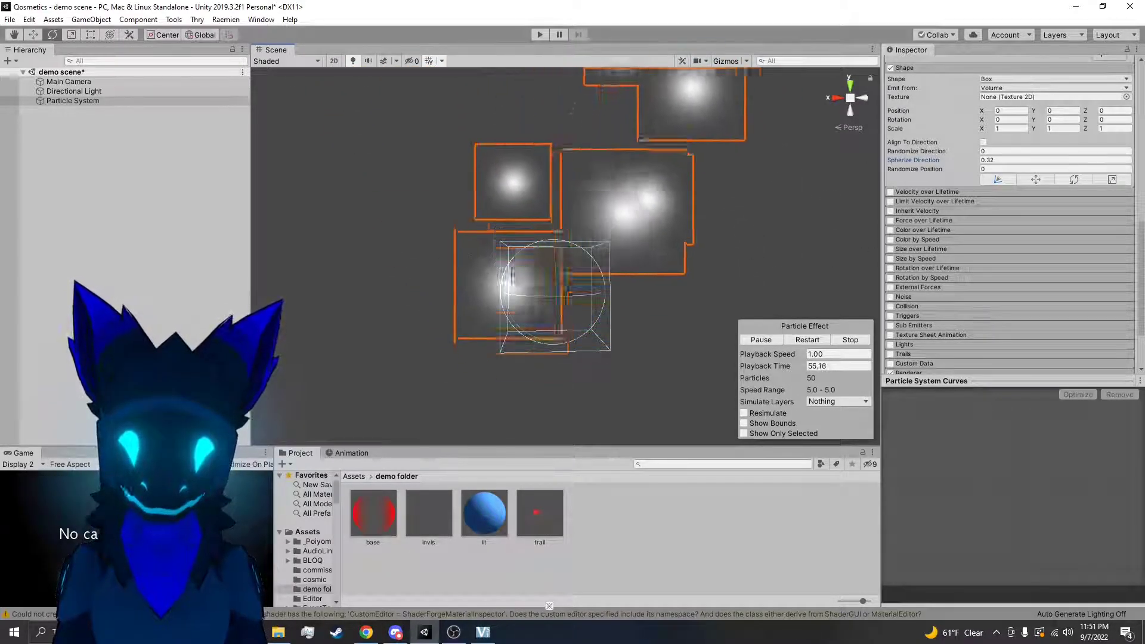
{"action": "left_click", "coordinate": [1008, 160]}
{"action": "type", "text": "1"}
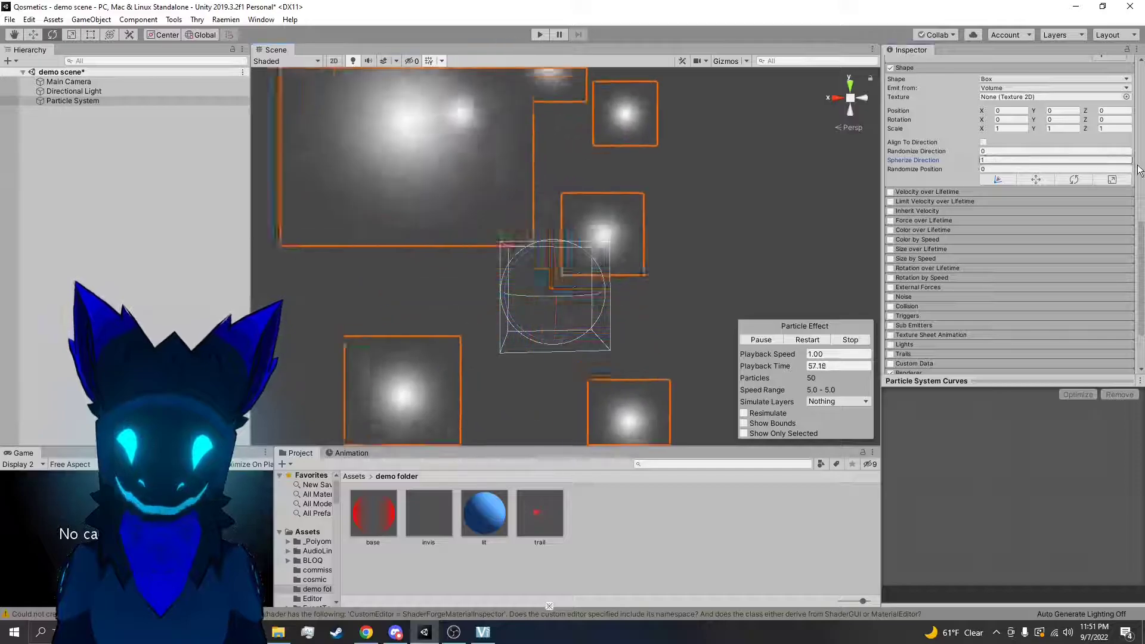
{"action": "key", "text": "BackSpace"}
{"action": "type", "text": "0"}
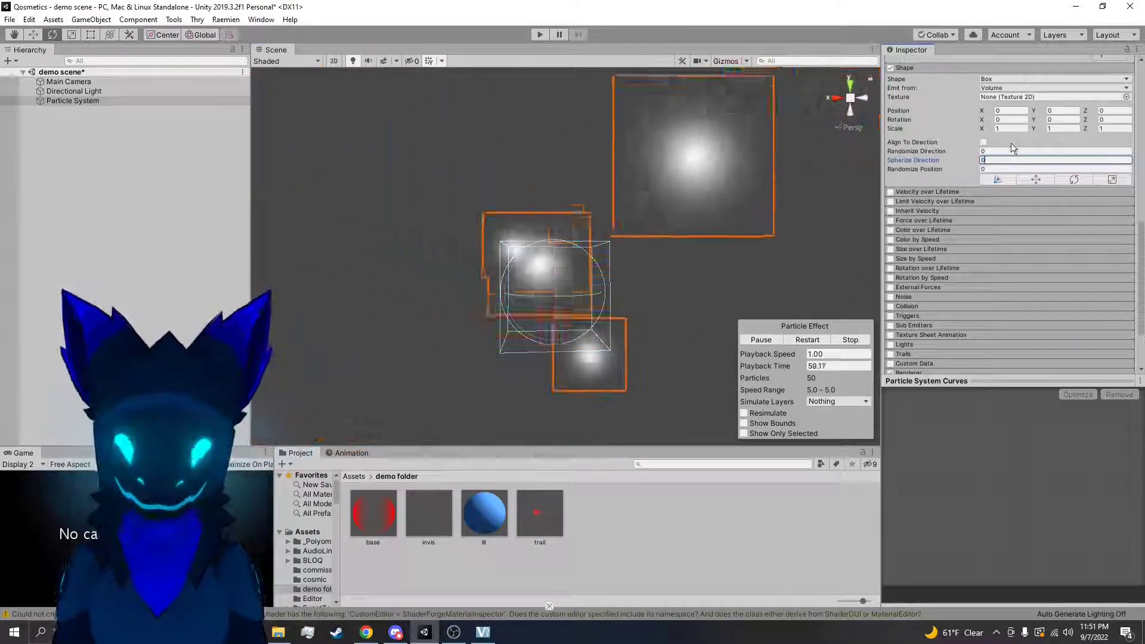
Change the emission shape to Cone and set the particle system's Start Speed to 0
{"action": "left_click", "coordinate": [1004, 78]}
{"action": "left_click", "coordinate": [1012, 117]}
{"action": "left_click_drag", "start_coordinate": [849, 241], "coordinate": [837, 239], "text": "alt"}
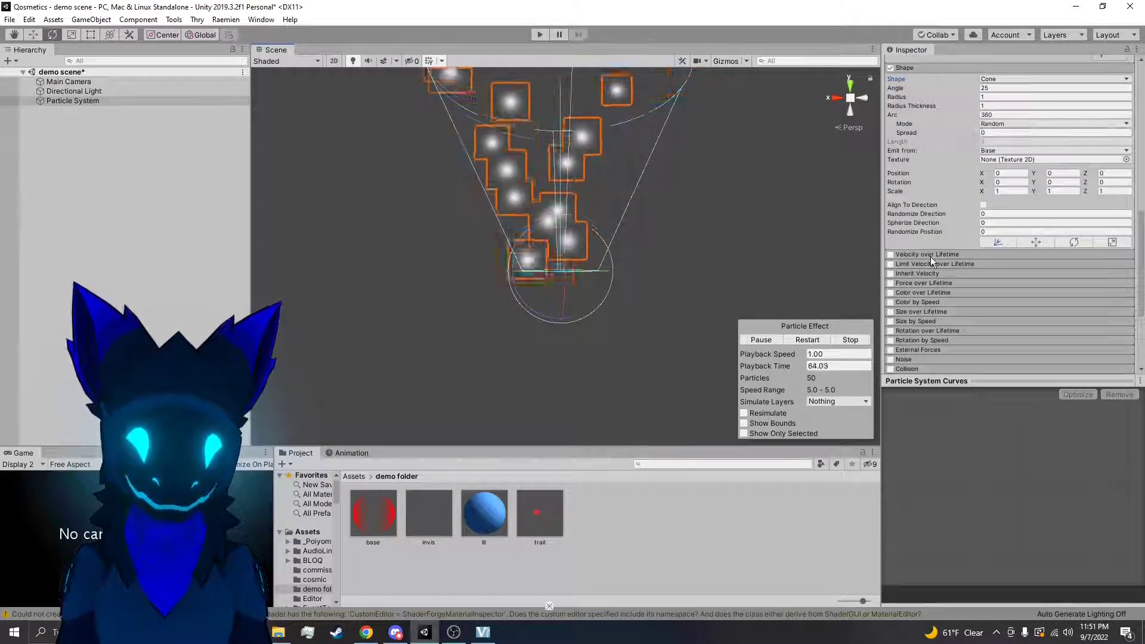
{"action": "scroll", "coordinate": [933, 256], "scroll_direction": "up", "scroll_amount": 3}
{"action": "scroll", "coordinate": [938, 216], "scroll_direction": "up", "scroll_amount": 10}
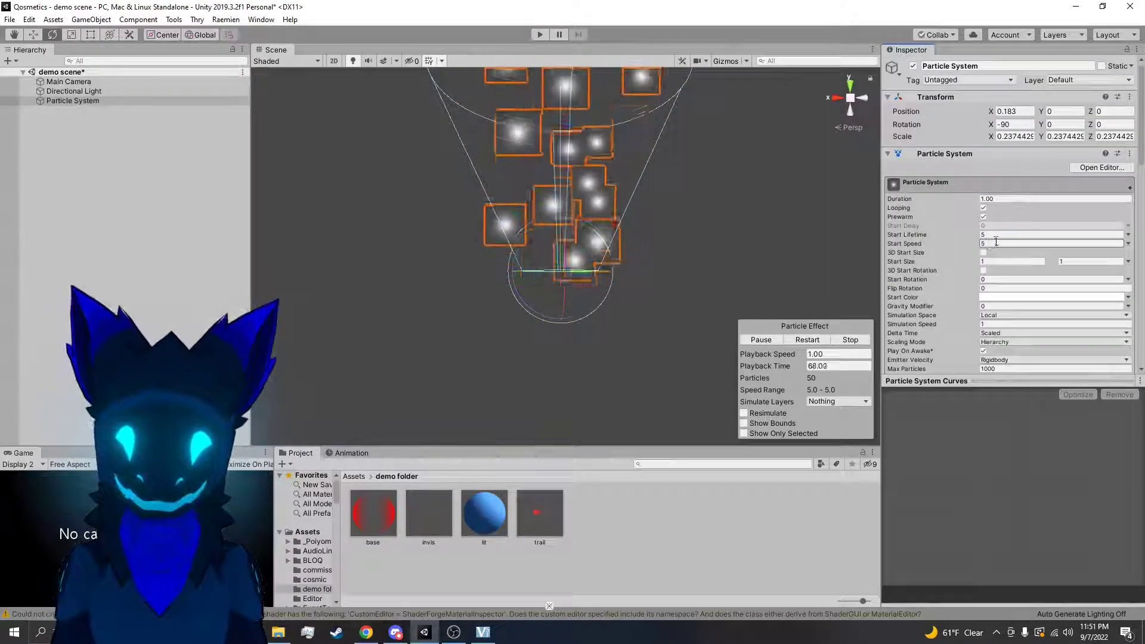
{"action": "left_click", "coordinate": [997, 236]}
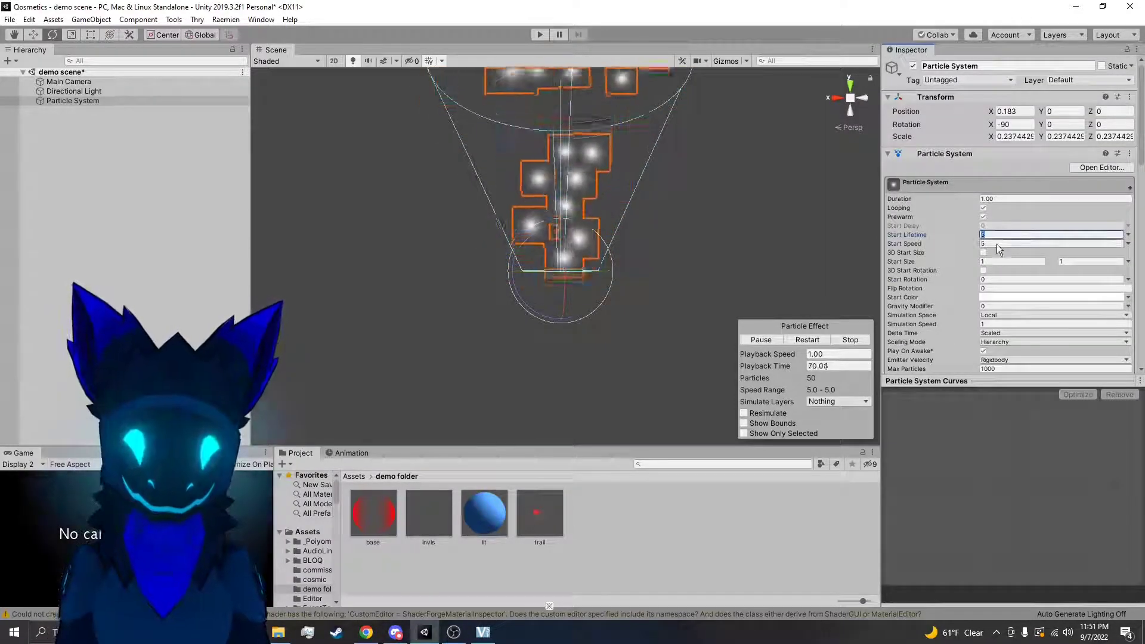
{"action": "type", "text": "0"}
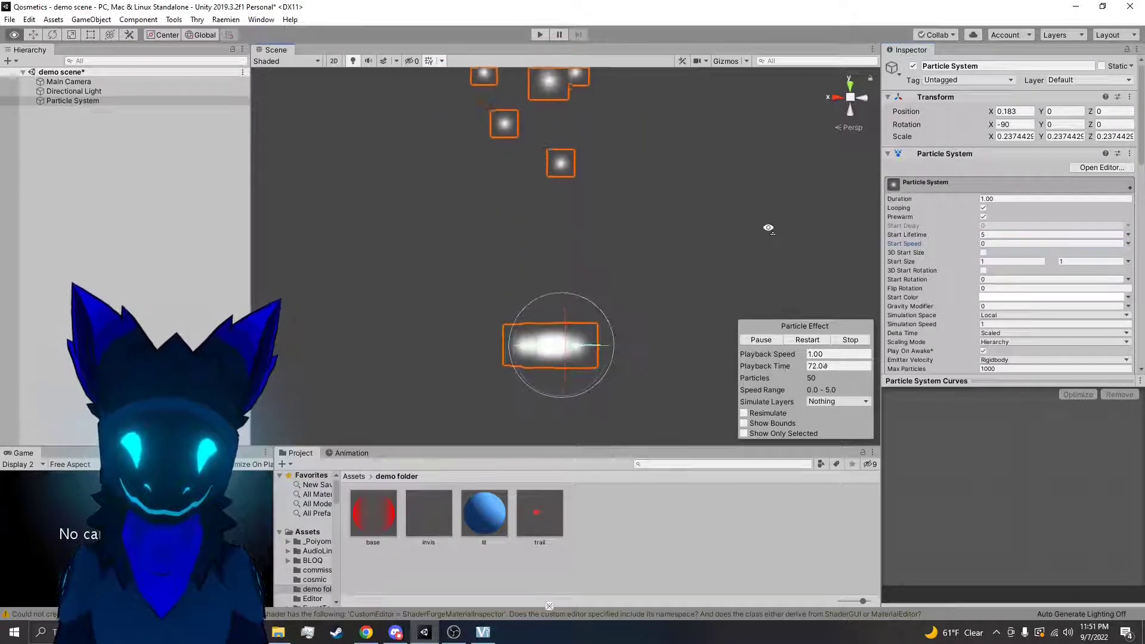
Change the particle system's emission shape back to Box
{"action": "scroll", "coordinate": [991, 266], "scroll_direction": "down", "scroll_amount": 6}
{"action": "left_click", "coordinate": [989, 296]}
{"action": "left_click", "coordinate": [1015, 356]}
{"action": "right_click_drag", "start_coordinate": [764, 262], "coordinate": [793, 156]}
{"action": "scroll", "coordinate": [923, 280], "scroll_direction": "down", "scroll_amount": 3}
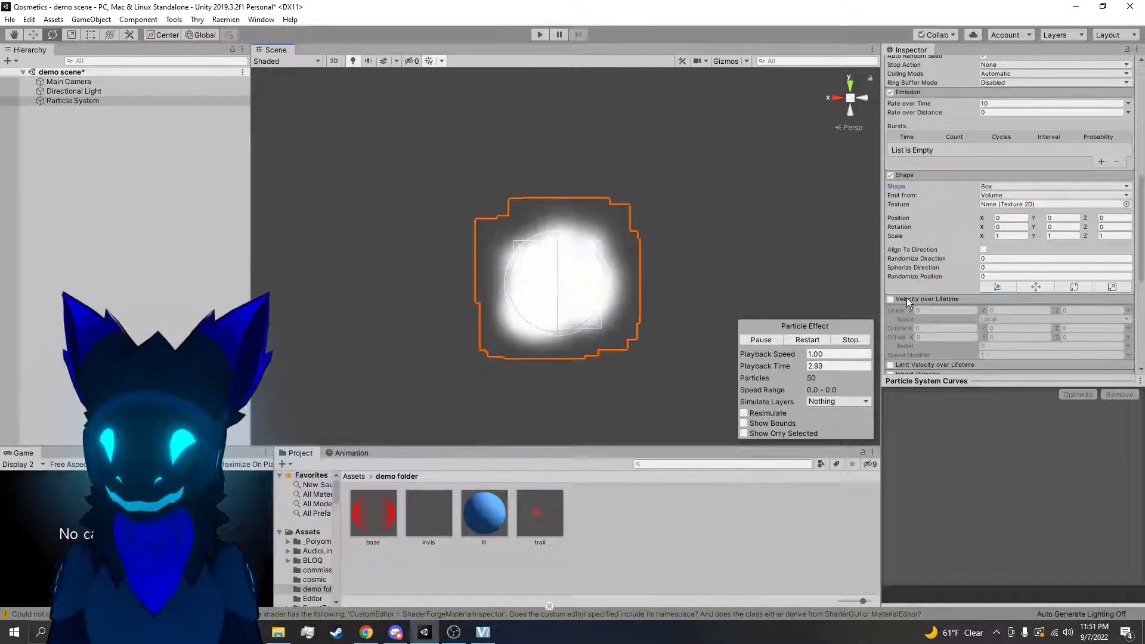
Enable the Velocity over Lifetime module and set its Linear Y velocity to 1
{"action": "left_click", "coordinate": [890, 299]}
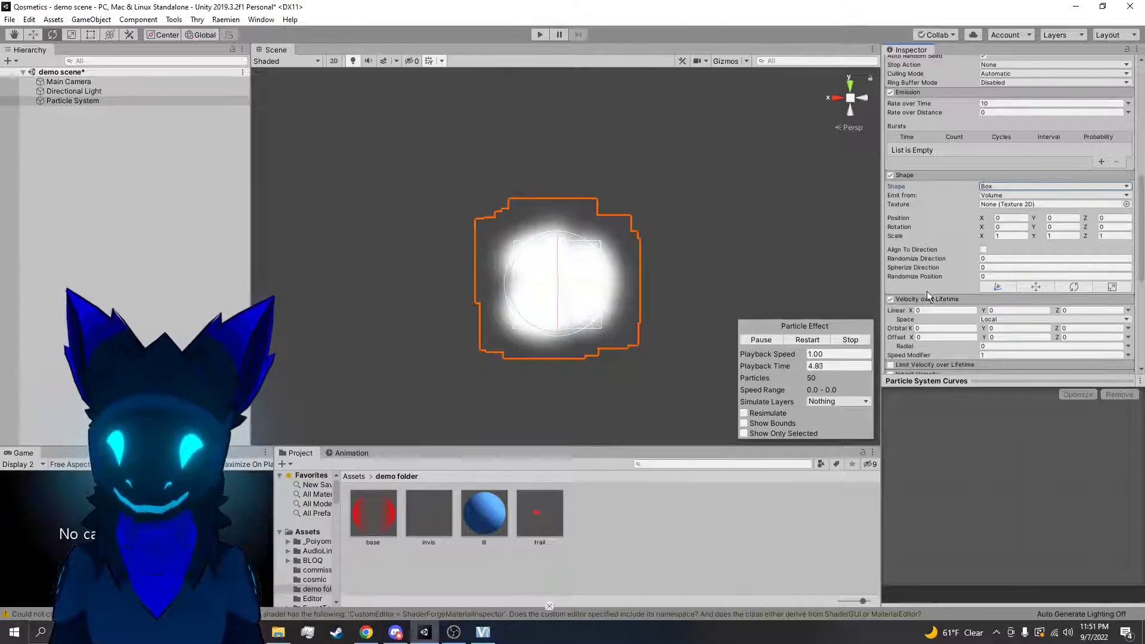
{"action": "scroll", "coordinate": [950, 307], "scroll_direction": "down", "scroll_amount": 3}
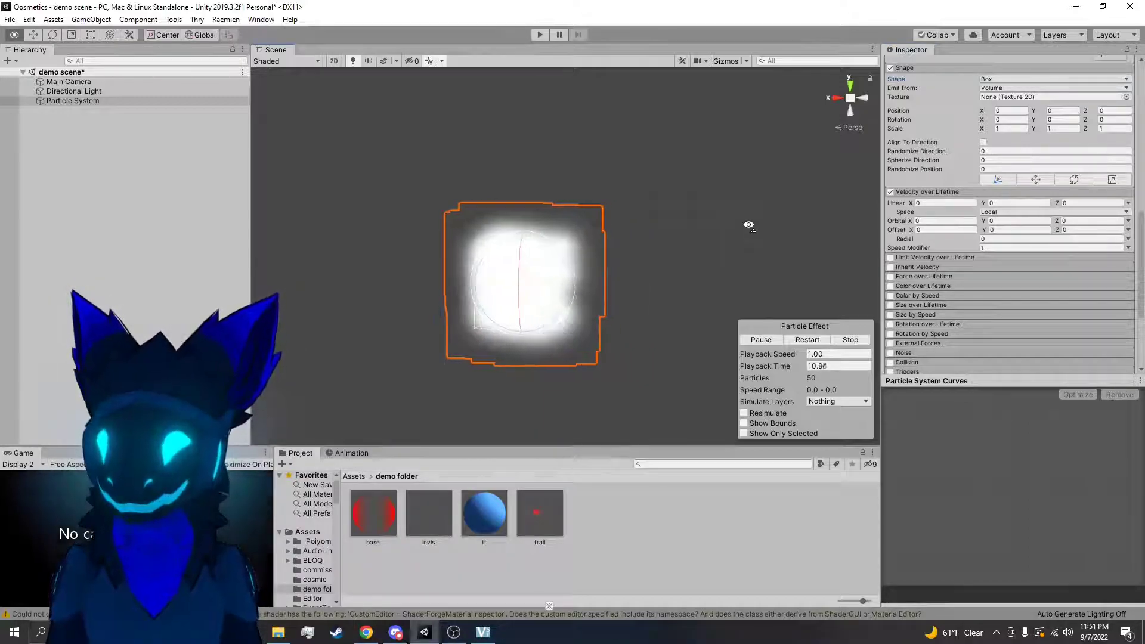
{"action": "right_click_drag", "start_coordinate": [747, 225], "coordinate": [688, 245]}
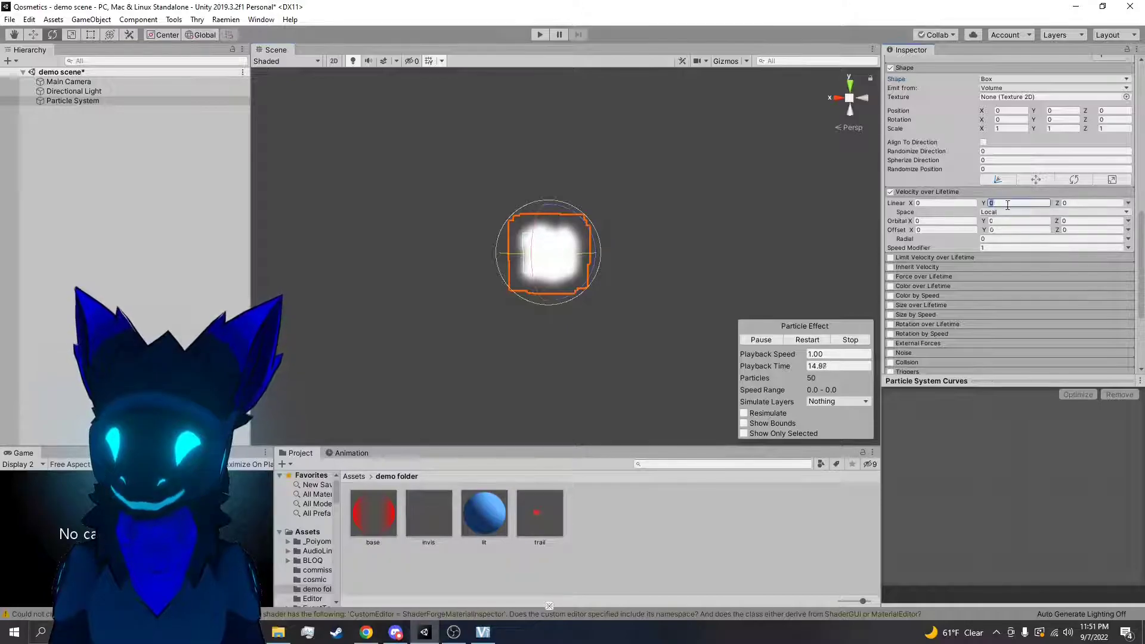
{"action": "right_click_drag", "start_coordinate": [816, 236], "coordinate": [576, 233]}
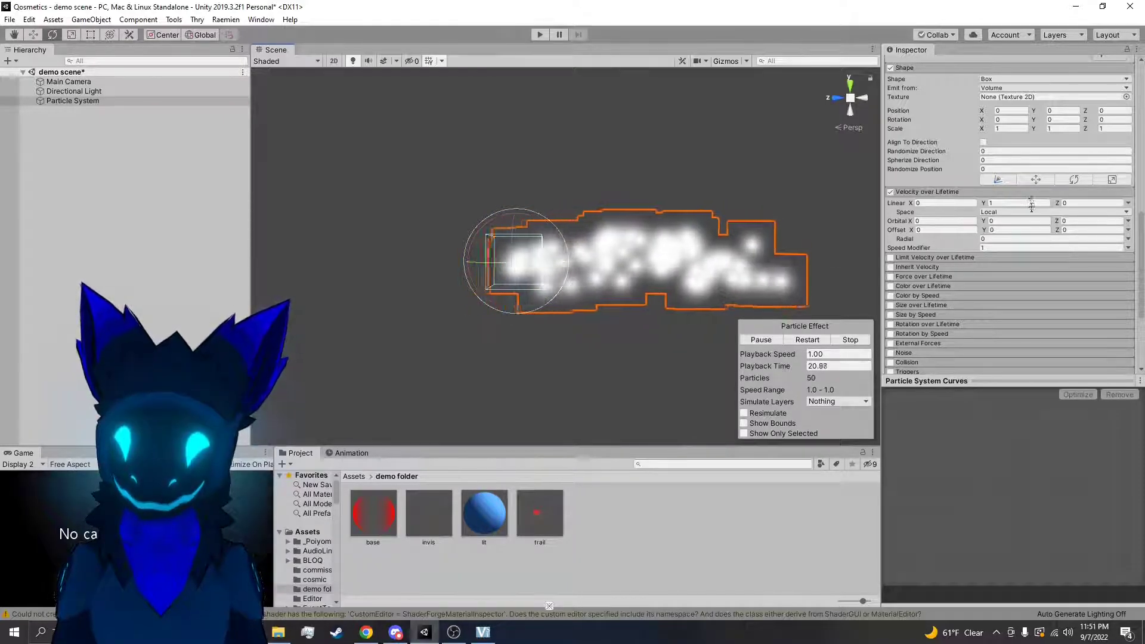
Reset the Linear Y velocity to 0 and restart the particle playback
{"action": "left_click", "coordinate": [1011, 202]}
{"action": "type", "text": "0"}
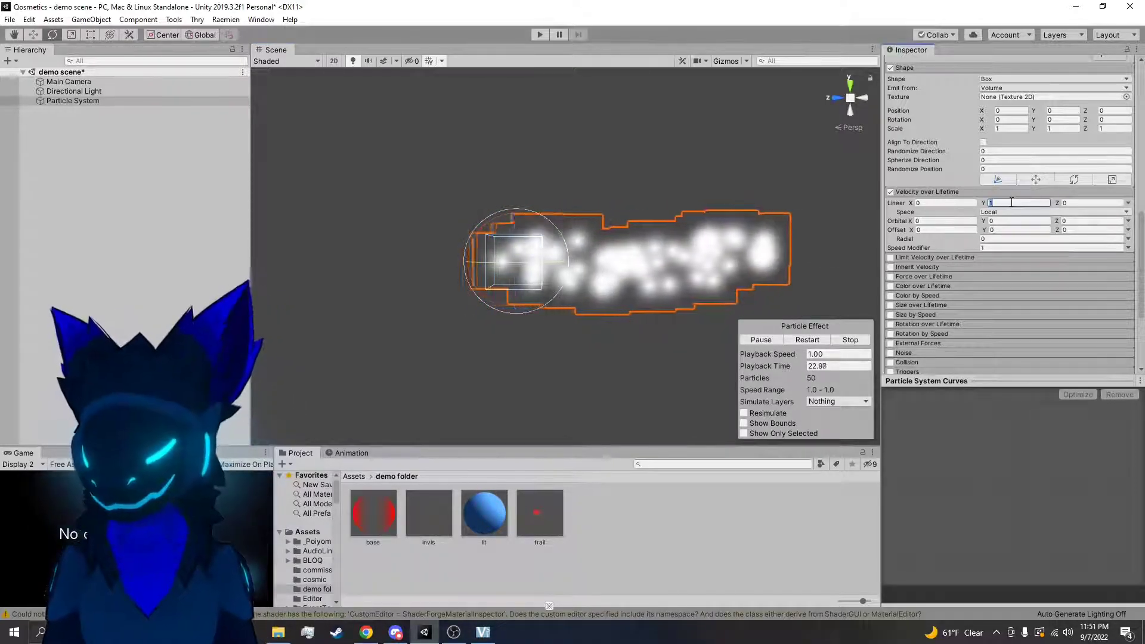
{"action": "left_click", "coordinate": [808, 339]}
{"action": "scroll", "coordinate": [1001, 203], "scroll_direction": "up", "scroll_amount": 10}
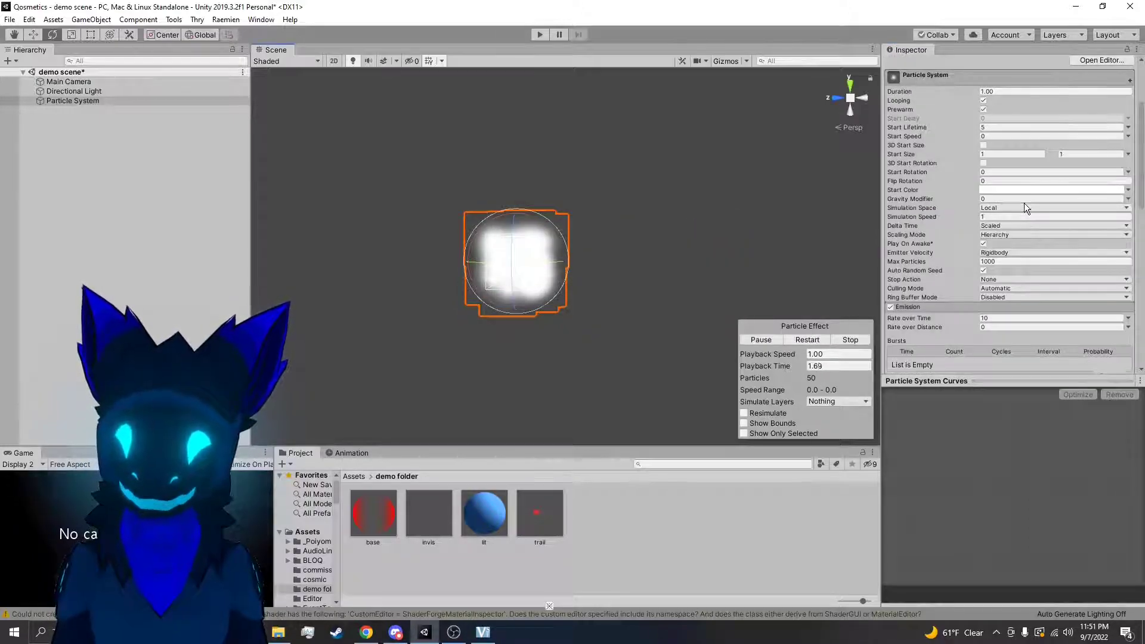
{"action": "scroll", "coordinate": [1025, 203], "scroll_direction": "down", "scroll_amount": 3}
{"action": "scroll", "coordinate": [1011, 277], "scroll_direction": "down", "scroll_amount": 4}
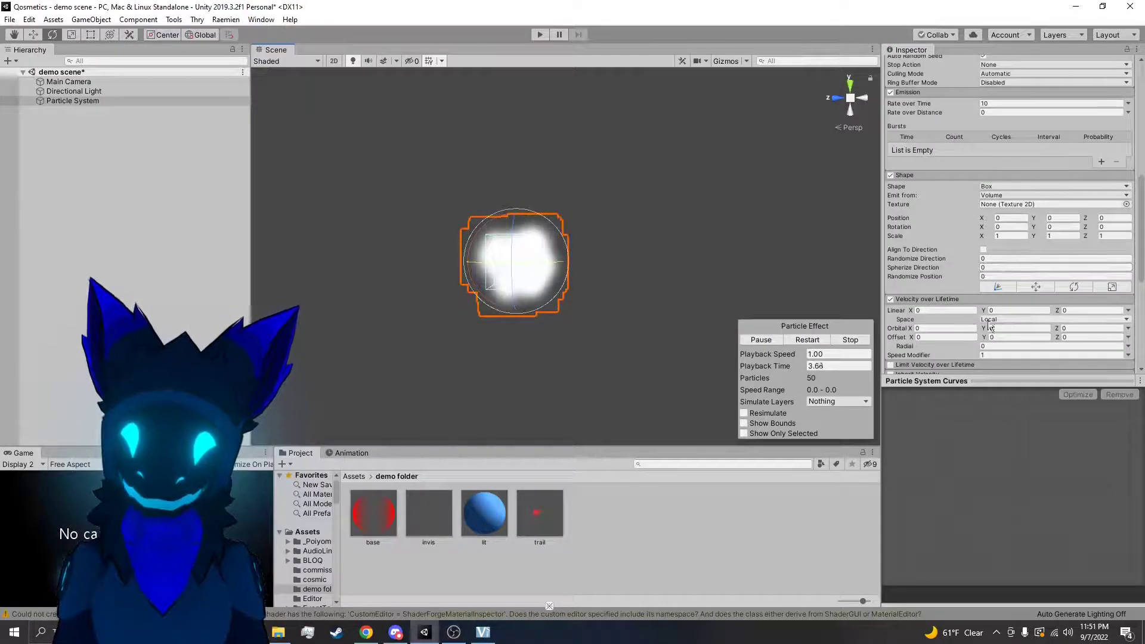
Test the Linear X velocity at 1, try out the Linear Z velocity, and reset both to 0
{"action": "left_click", "coordinate": [955, 311]}
{"action": "type", "text": "1"}
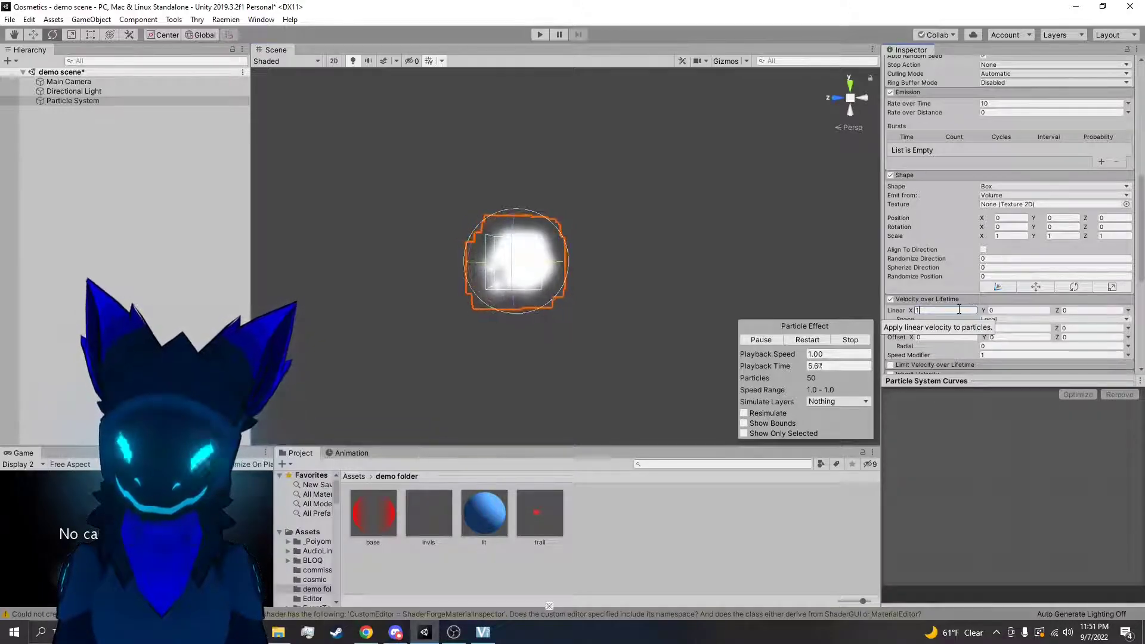
{"action": "key", "text": "BackSpace"}
{"action": "left_click", "coordinate": [1075, 310]}
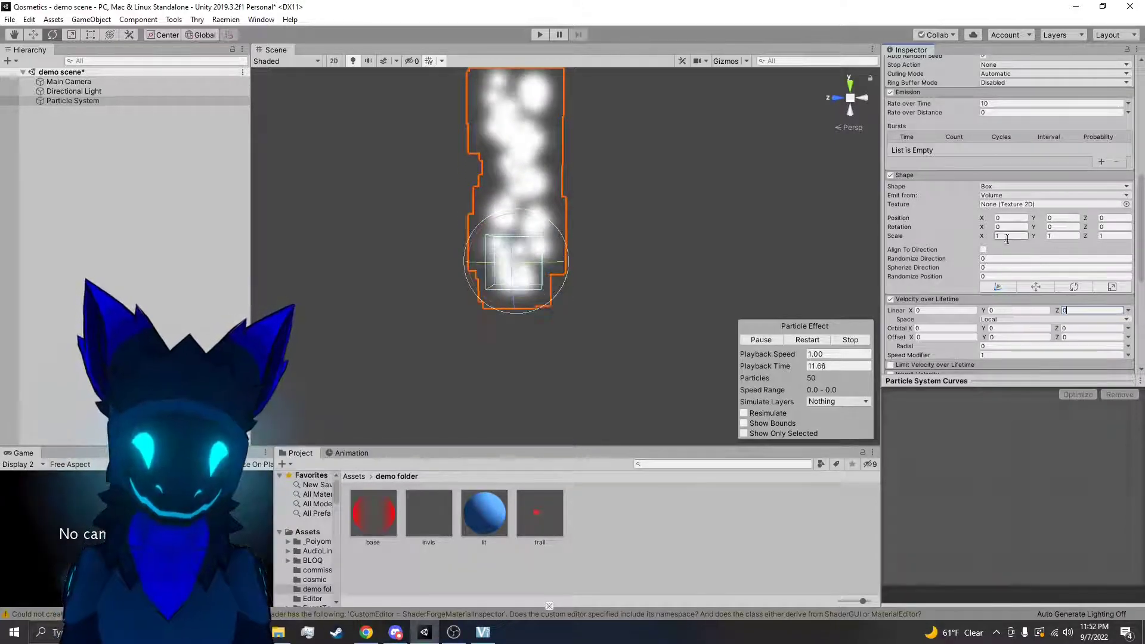
Set the particle system's Simulation Space to World and restart the playback
{"action": "scroll", "coordinate": [998, 282], "scroll_direction": "up", "scroll_amount": 3}
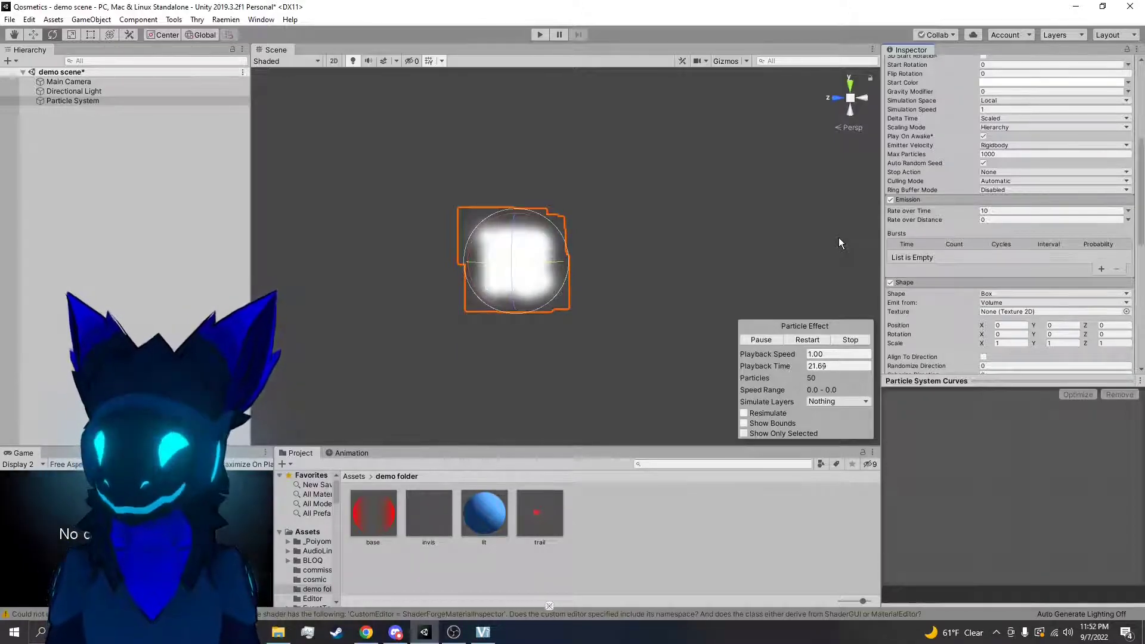
{"action": "scroll", "coordinate": [998, 249], "scroll_direction": "up", "scroll_amount": 3}
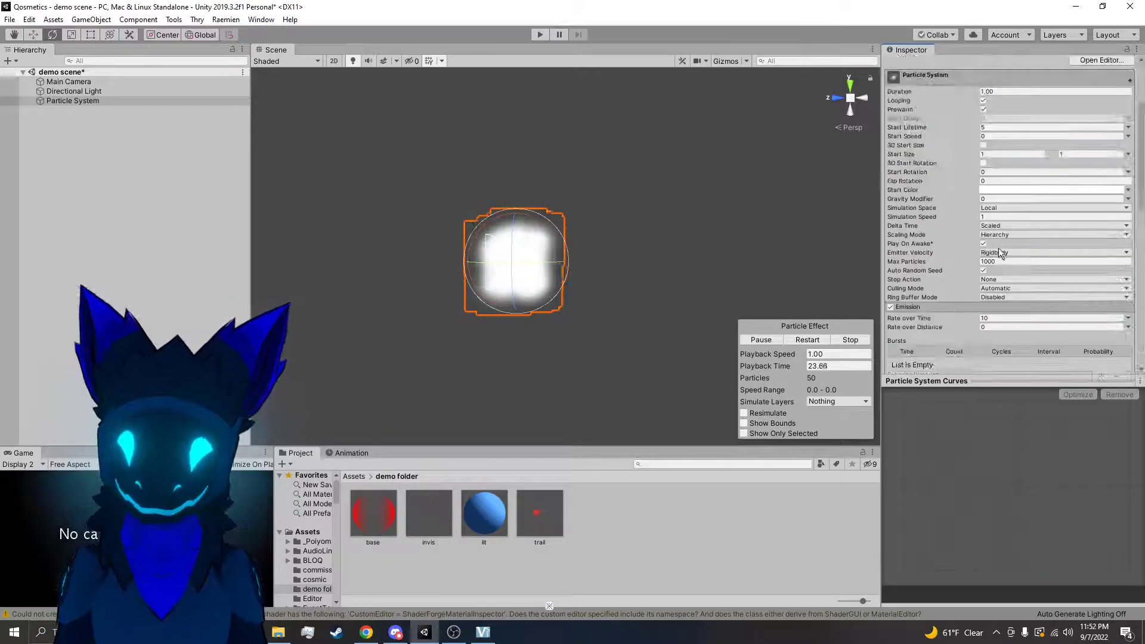
{"action": "left_click", "coordinate": [1010, 233]}
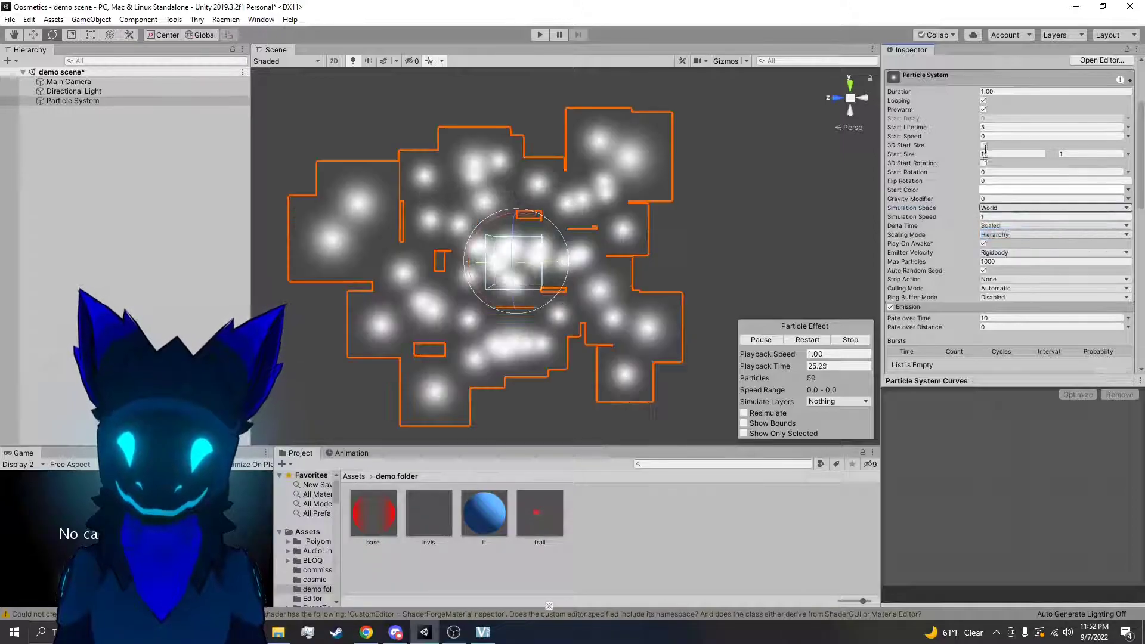
{"action": "left_click", "coordinate": [812, 340]}
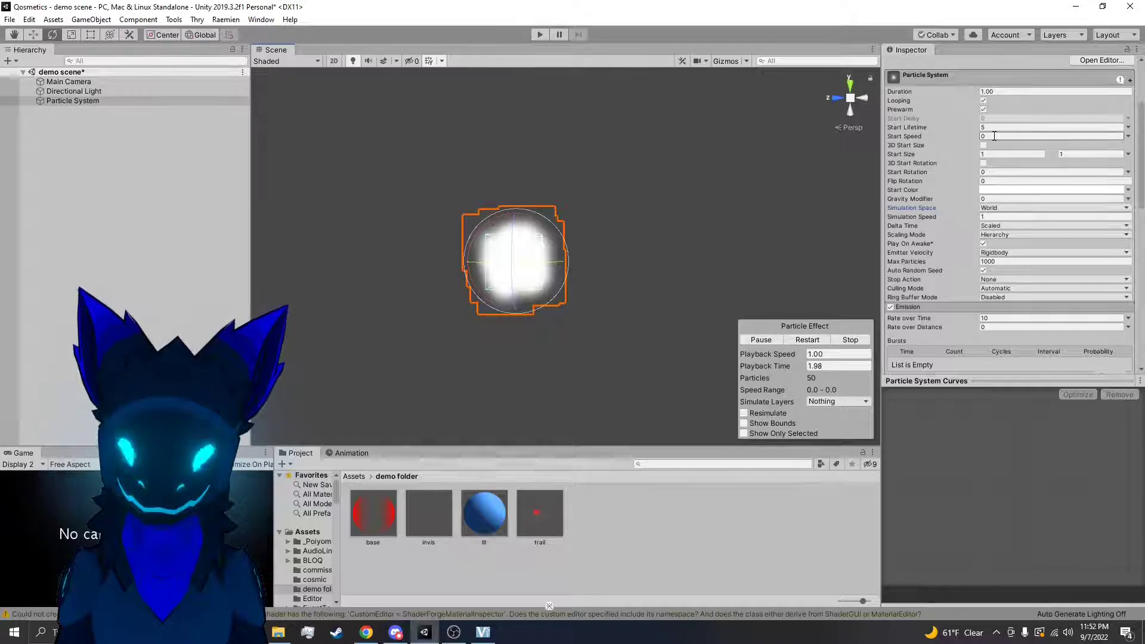
Set the Velocity over Lifetime module's Space to World
{"action": "scroll", "coordinate": [1026, 272], "scroll_direction": "down", "scroll_amount": 10}
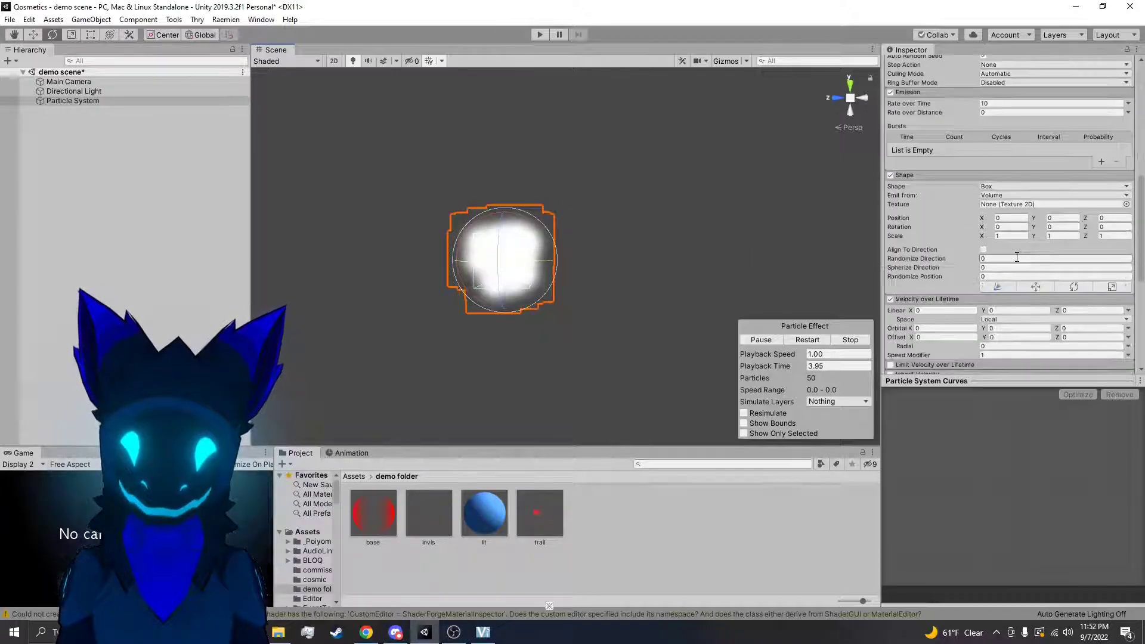
{"action": "scroll", "coordinate": [987, 159], "scroll_direction": "up", "scroll_amount": 3}
{"action": "left_click", "coordinate": [1007, 211]}
{"action": "left_click", "coordinate": [1007, 240]}
{"action": "left_click_drag", "start_coordinate": [760, 248], "coordinate": [608, 257], "text": "alt"}
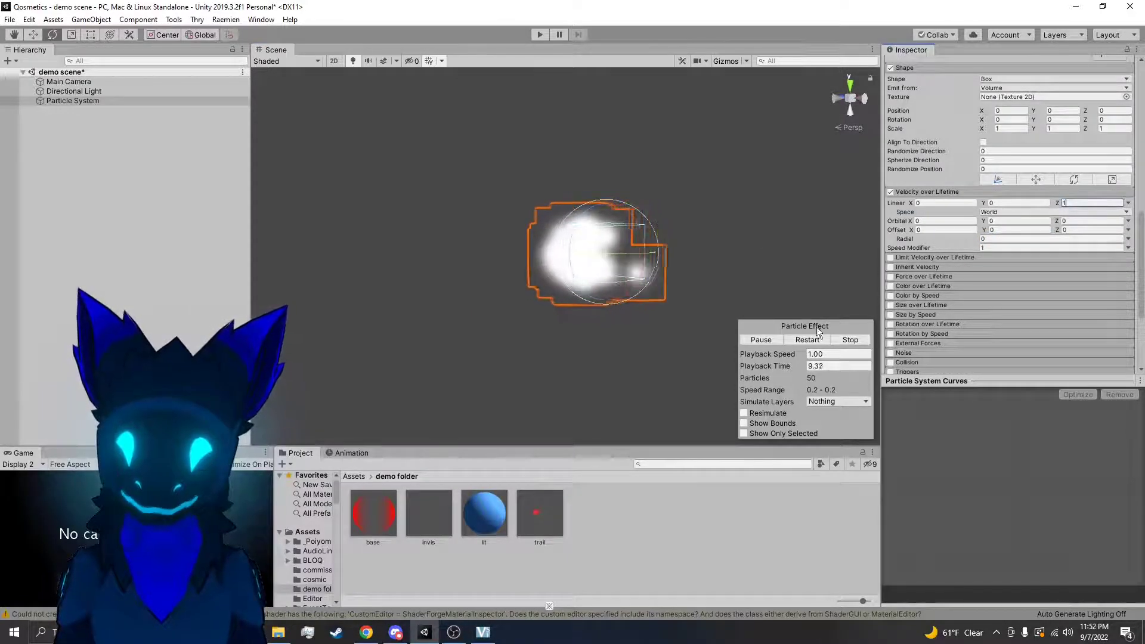
Set the Velocity over Lifetime Linear values to 1 in Y and 0 in Z
{"action": "left_click", "coordinate": [1032, 202]}
{"action": "type", "text": "1"}
{"action": "left_click", "coordinate": [1072, 202]}
{"action": "type", "text": "20"}
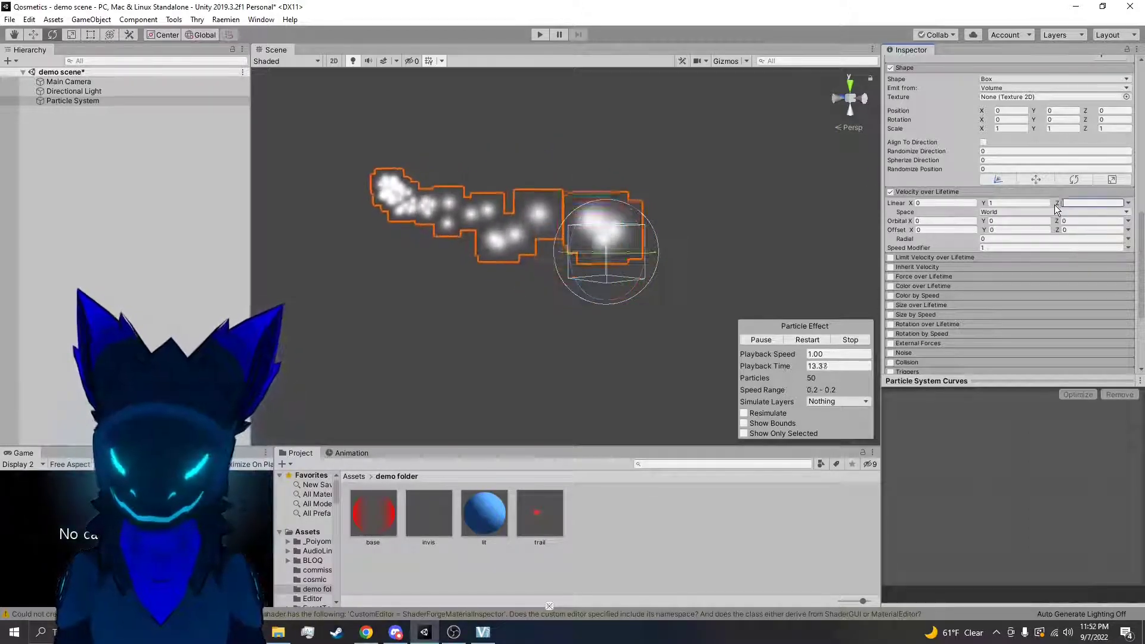
Move the particle system through the scene to test its world-space trail, and undo the move
{"action": "right_click_drag", "start_coordinate": [754, 261], "coordinate": [678, 278]}
{"action": "key", "text": "w"}
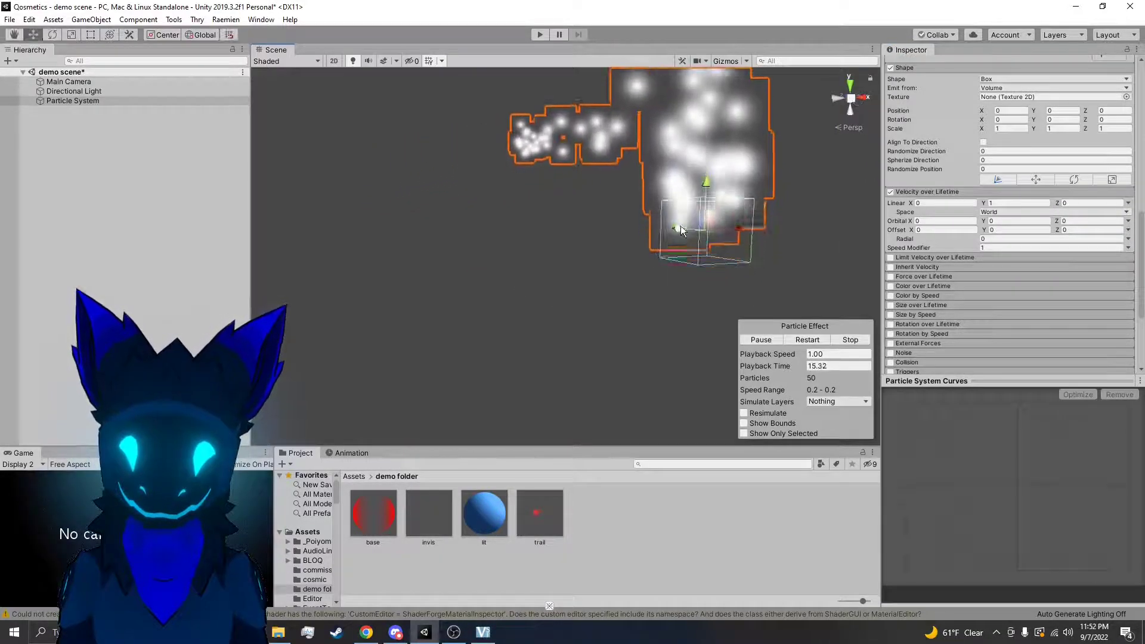
{"action": "left_click_drag", "start_coordinate": [731, 230], "coordinate": [578, 295]}
{"action": "key", "text": "ctrl+z"}
Set the particle system's Simulation Space to Local
{"action": "scroll", "coordinate": [995, 125], "scroll_direction": "up", "scroll_amount": 10}
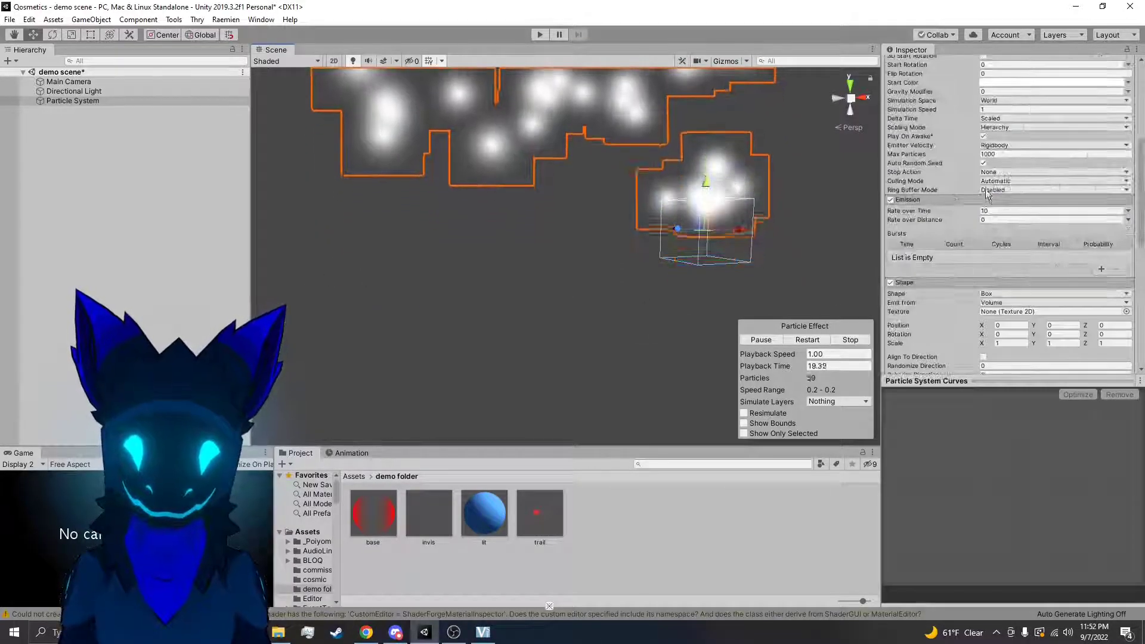
{"action": "left_click", "coordinate": [995, 101]}
{"action": "left_click", "coordinate": [1008, 111]}
{"action": "left_click_drag", "start_coordinate": [722, 230], "coordinate": [678, 263]}
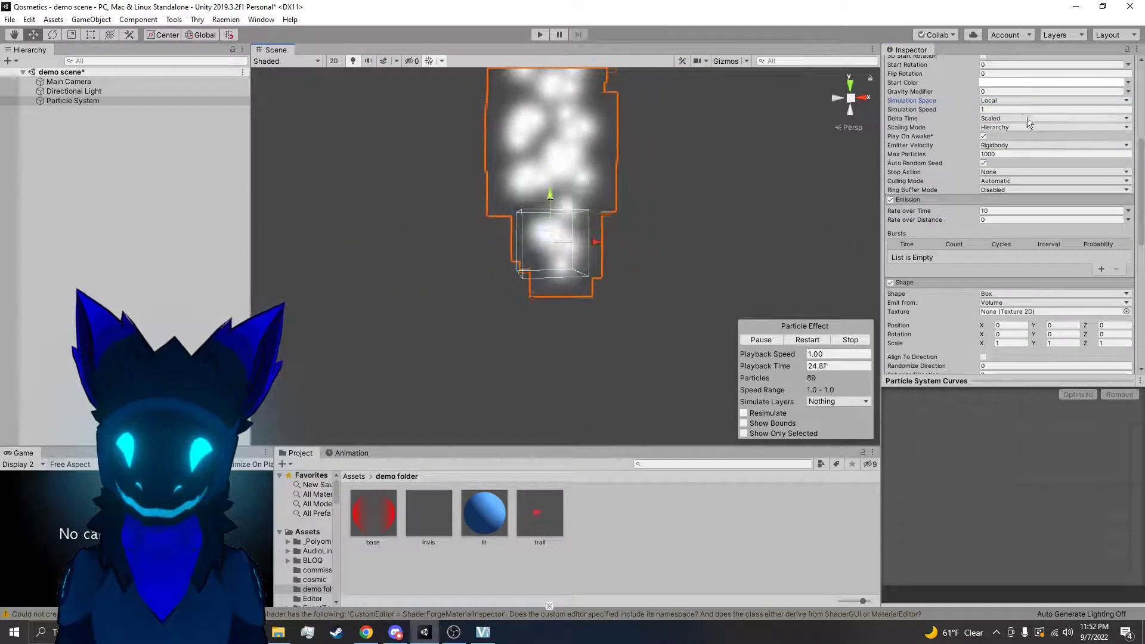
Switch the Simulation Space to World, restart the playback for comparison, and return it to Local
{"action": "left_click", "coordinate": [1010, 125]}
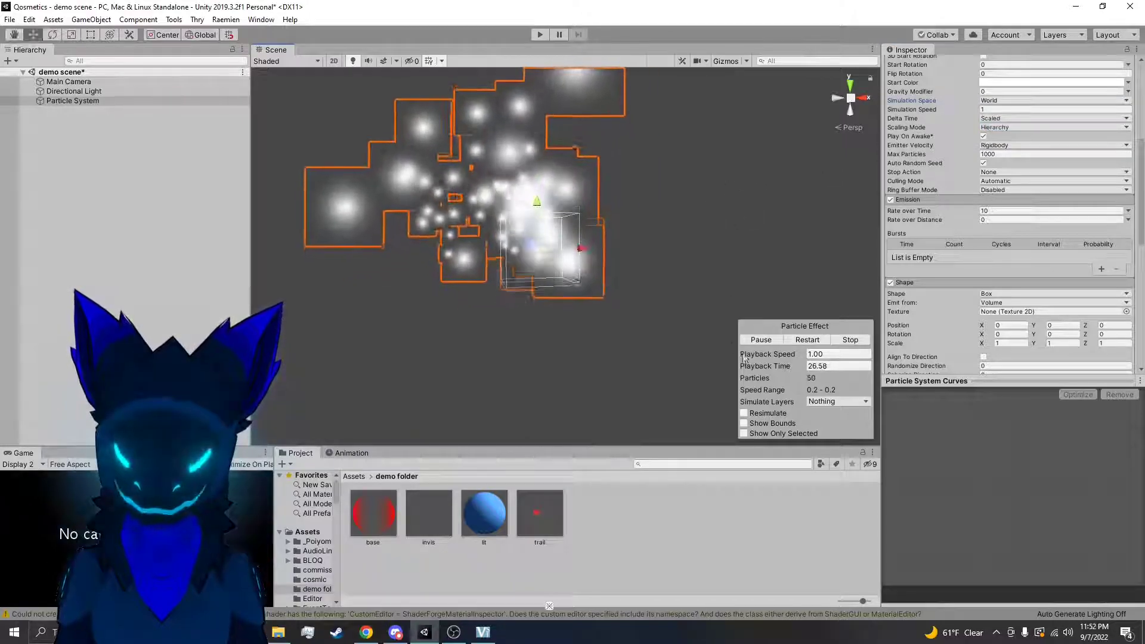
{"action": "left_click", "coordinate": [813, 337]}
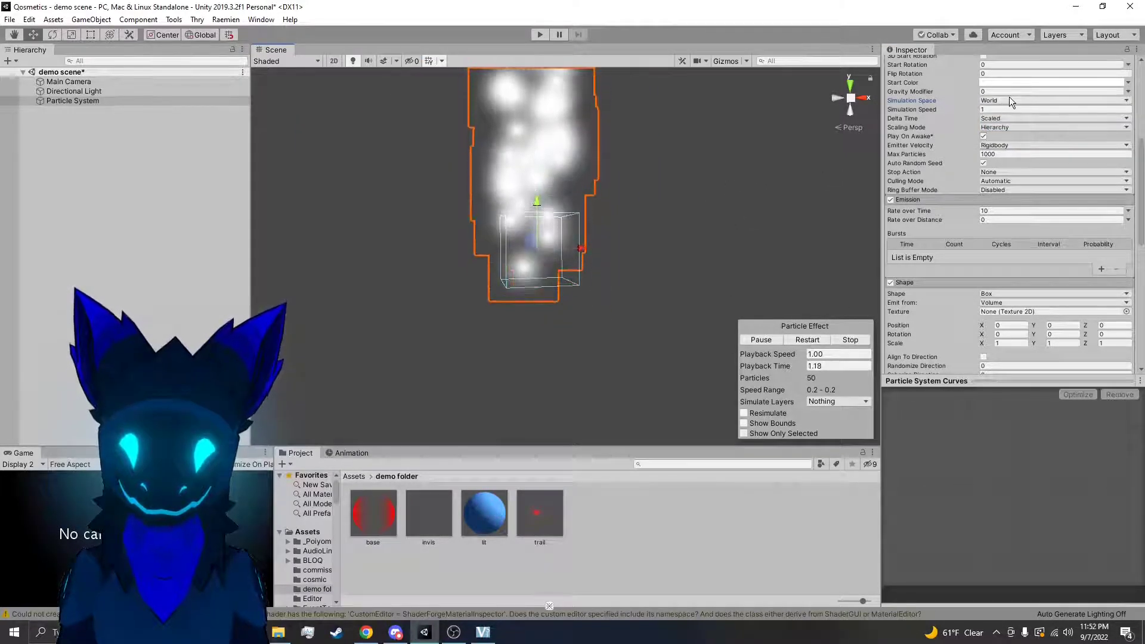
{"action": "left_click_drag", "start_coordinate": [863, 166], "coordinate": [987, 145], "text": "alt"}
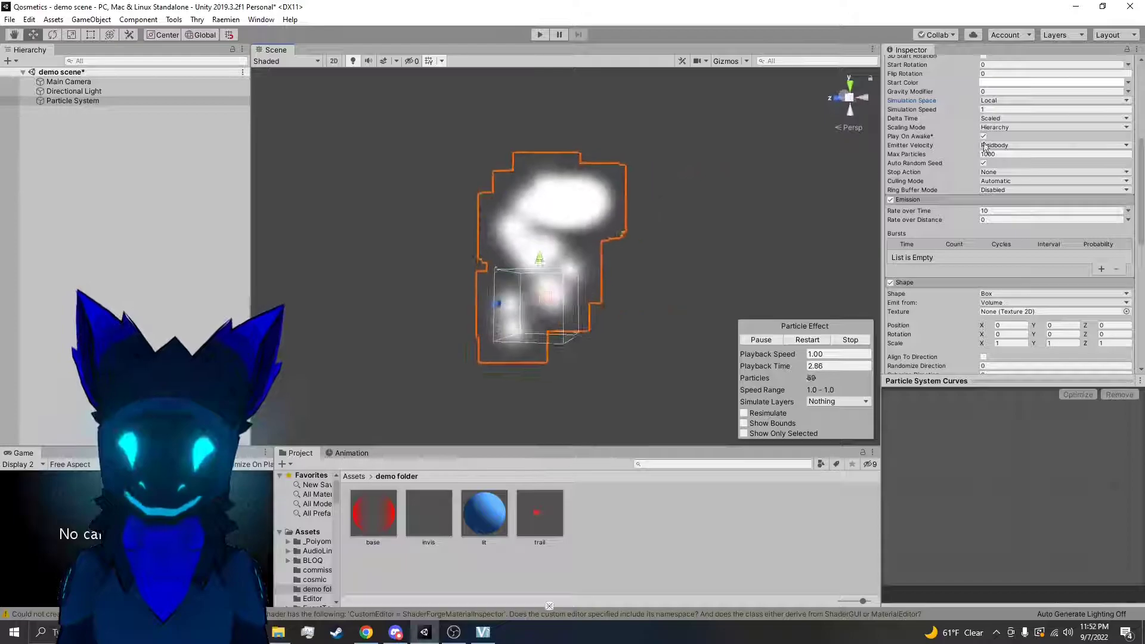
{"action": "left_click_drag", "start_coordinate": [668, 266], "coordinate": [573, 200], "text": "alt"}
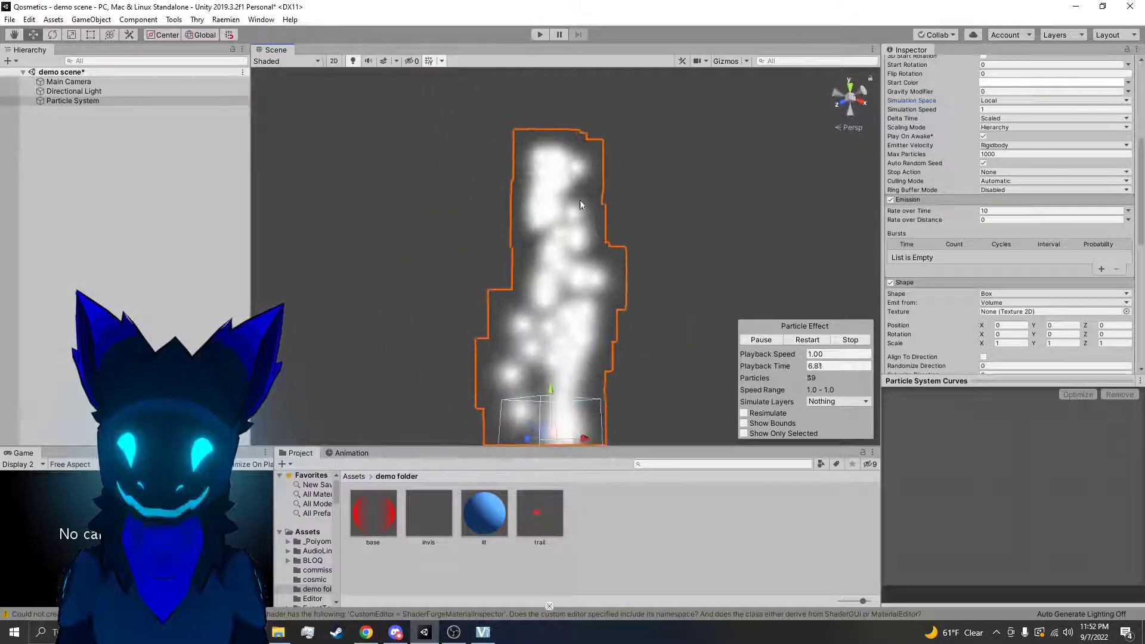
Rotate the particle system in the scene to test its world-space Linear Y velocity, and undo the rotations
{"action": "scroll", "coordinate": [1042, 242], "scroll_direction": "down", "scroll_amount": 5}
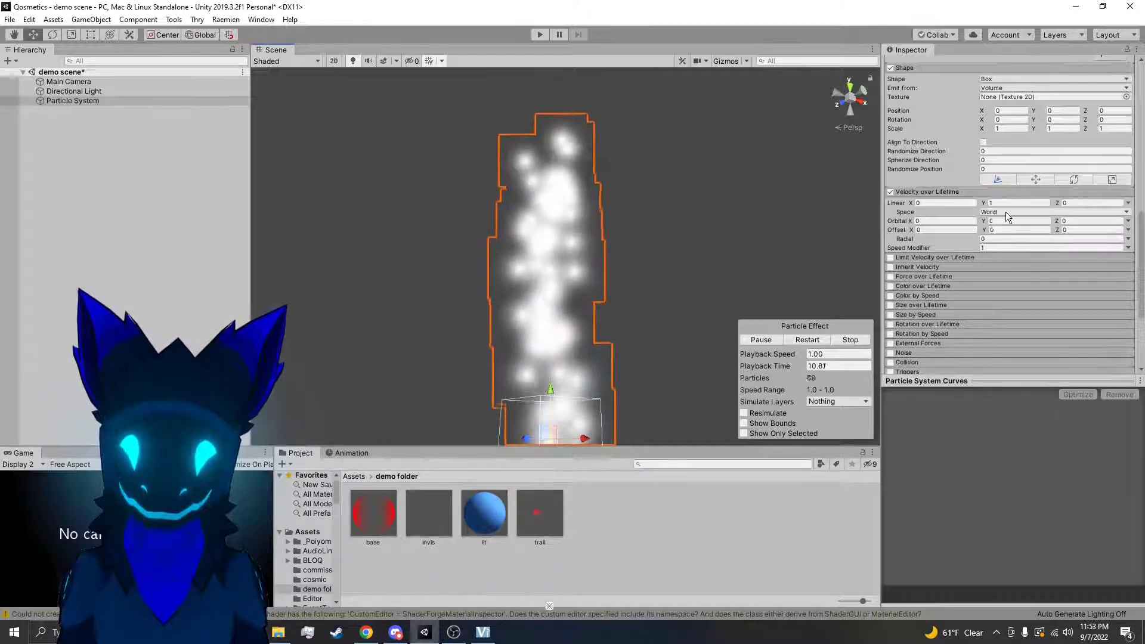
{"action": "right_click_drag", "start_coordinate": [763, 257], "coordinate": [582, 240]}
{"action": "key", "text": "e"}
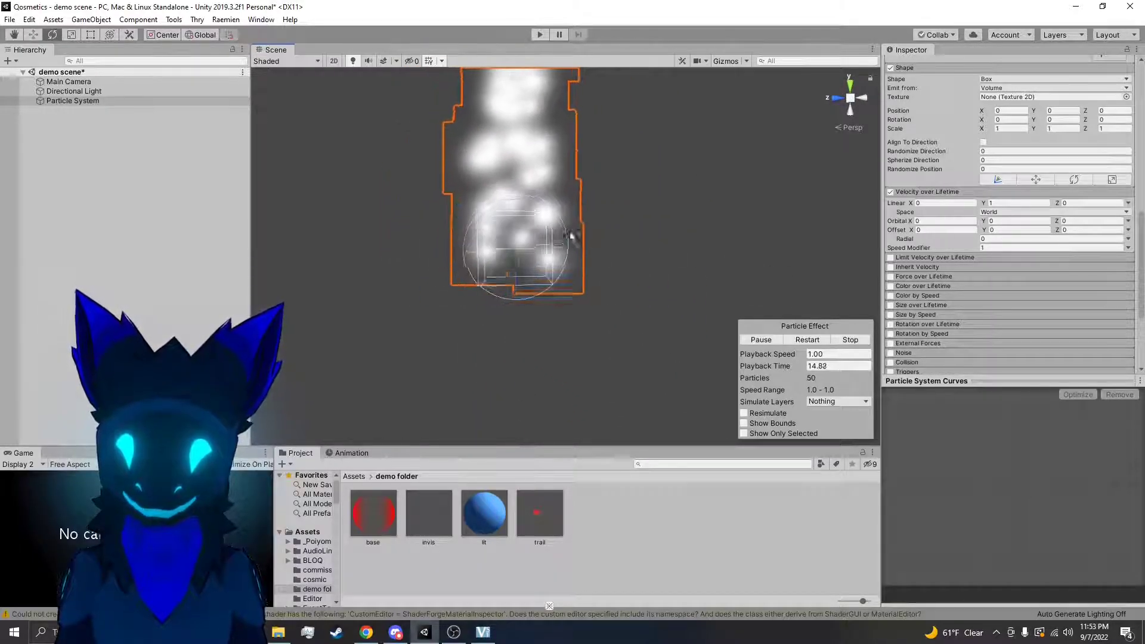
{"action": "left_click_drag", "start_coordinate": [504, 209], "coordinate": [700, 237]}
{"action": "right_click_drag", "start_coordinate": [699, 237], "coordinate": [700, 183]}
{"action": "left_click_drag", "start_coordinate": [499, 298], "coordinate": [569, 295]}
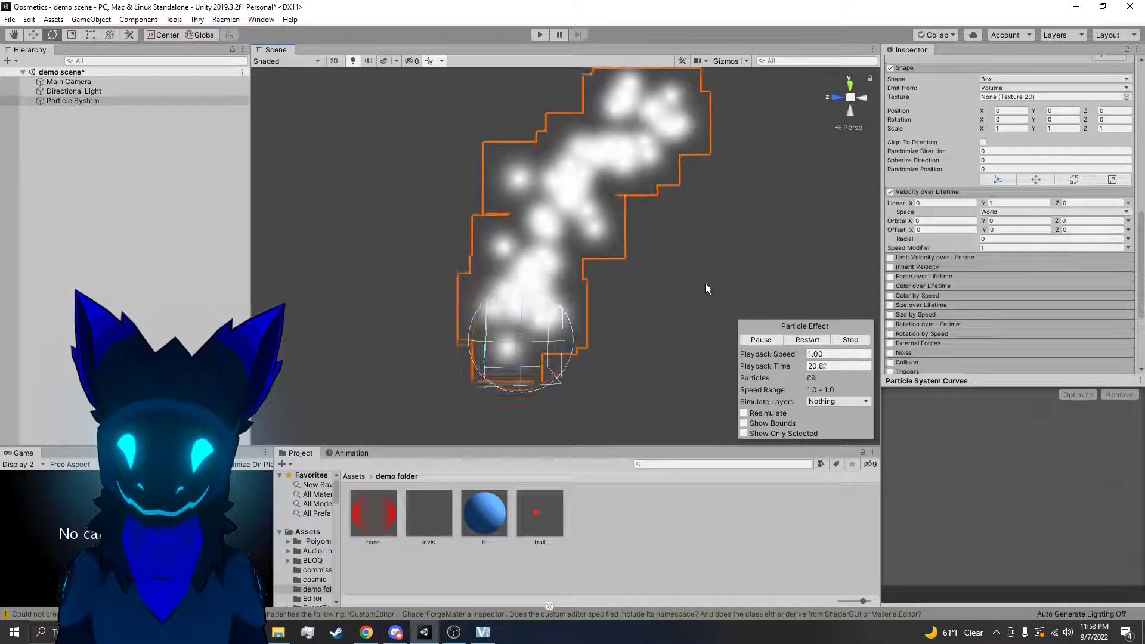
{"action": "key", "text": "ctrl+z"}
{"action": "key", "text": "ctrl+z"}
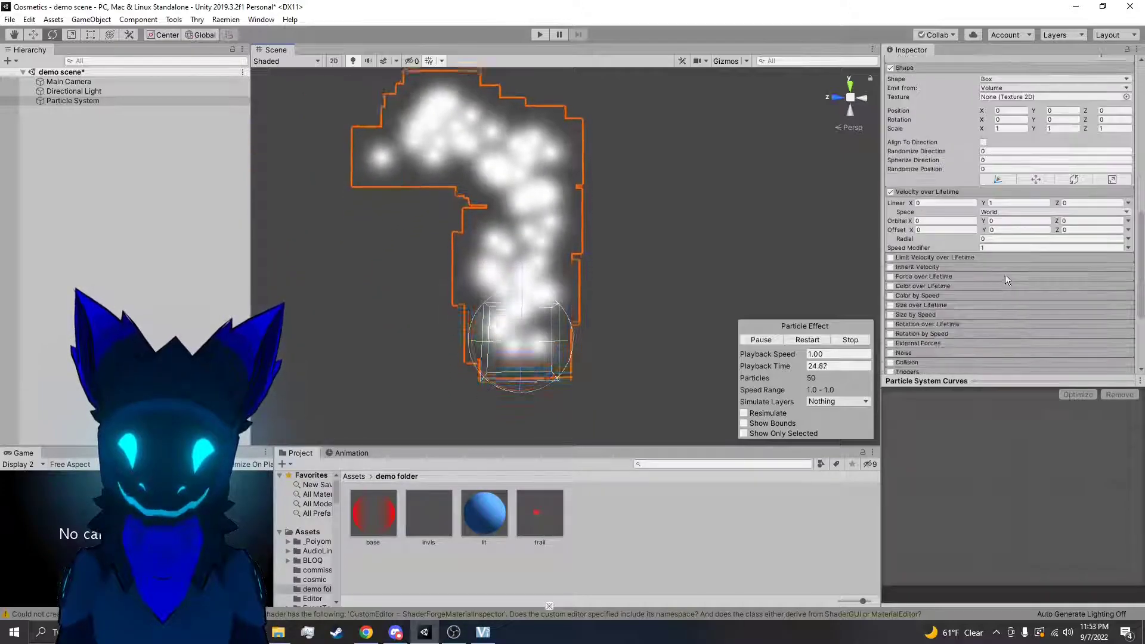
Set the Velocity over Lifetime Space to Local and the particle system's Simulation Space to World
{"action": "left_click", "coordinate": [1009, 224]}
{"action": "scroll", "coordinate": [997, 189], "scroll_direction": "up", "scroll_amount": 10}
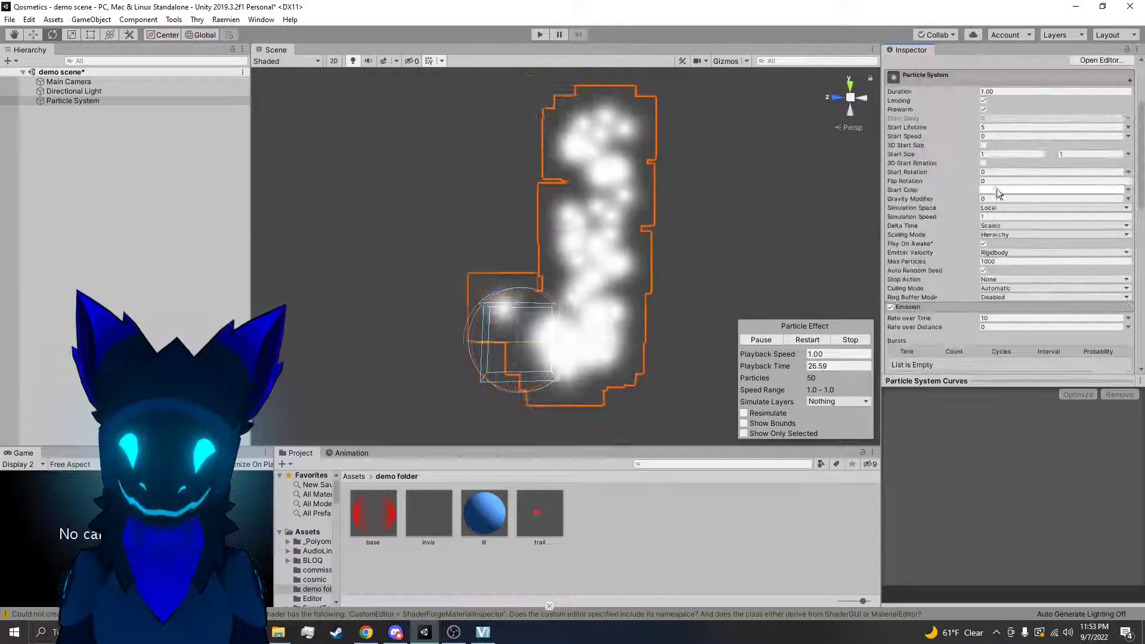
{"action": "left_click", "coordinate": [1009, 232]}
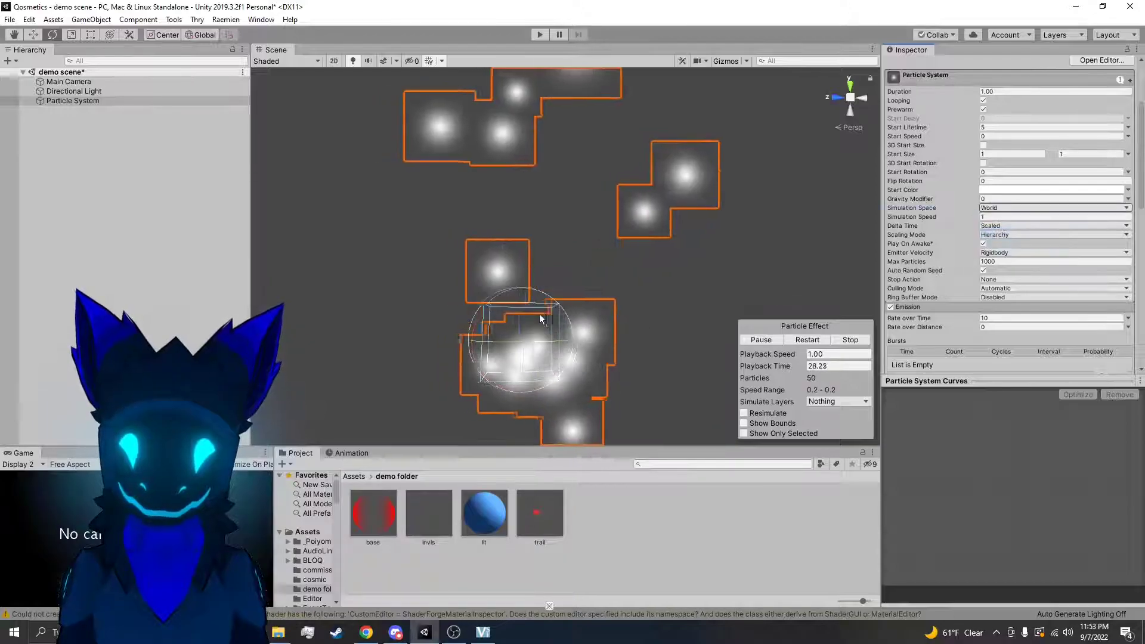
Move and rotate the particle system in the scene to test its local-space Linear Y velocity under world simulation
{"action": "key", "text": "w"}
{"action": "left_click_drag", "start_coordinate": [512, 352], "coordinate": [538, 319]}
{"action": "key", "text": "e"}
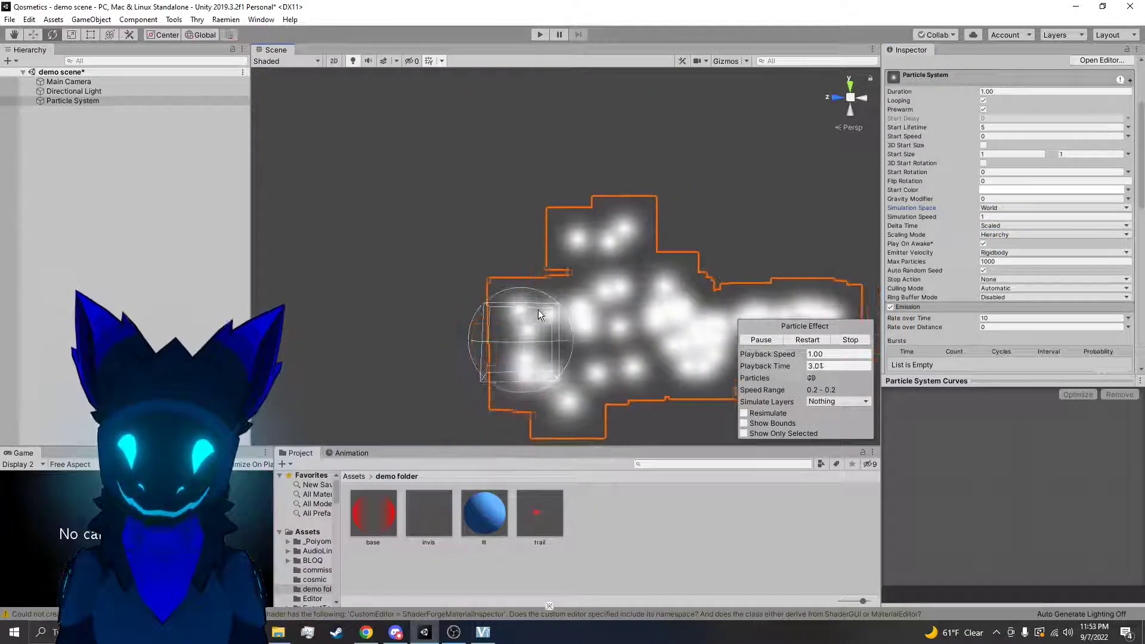
{"action": "left_click_drag", "start_coordinate": [515, 387], "coordinate": [609, 338]}
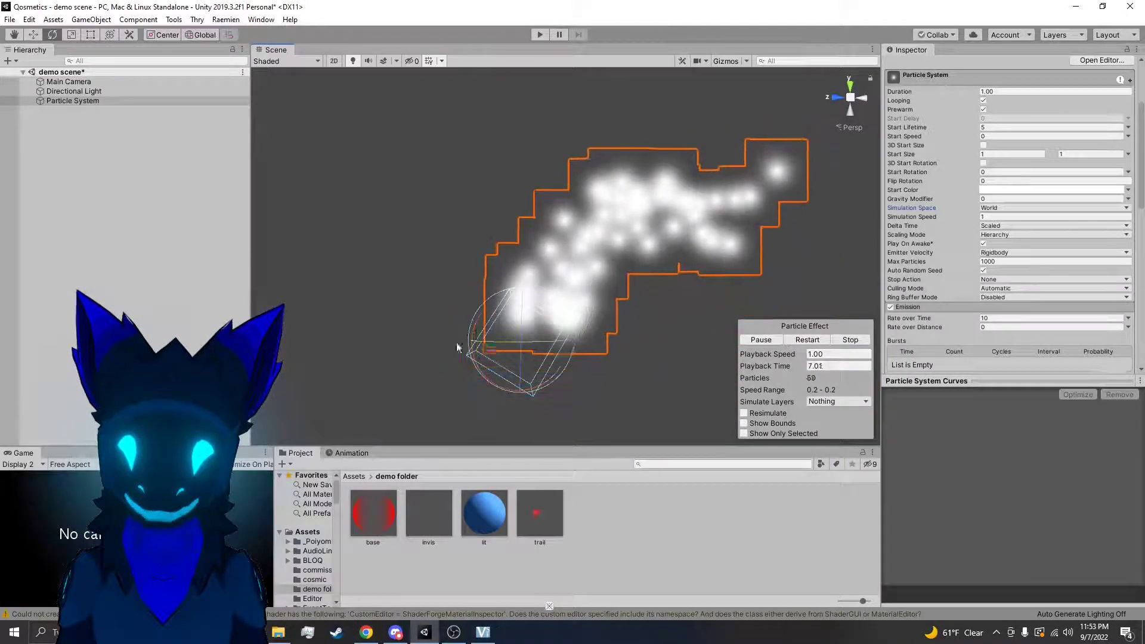
{"action": "left_click_drag", "start_coordinate": [567, 266], "coordinate": [765, 295], "text": "alt"}
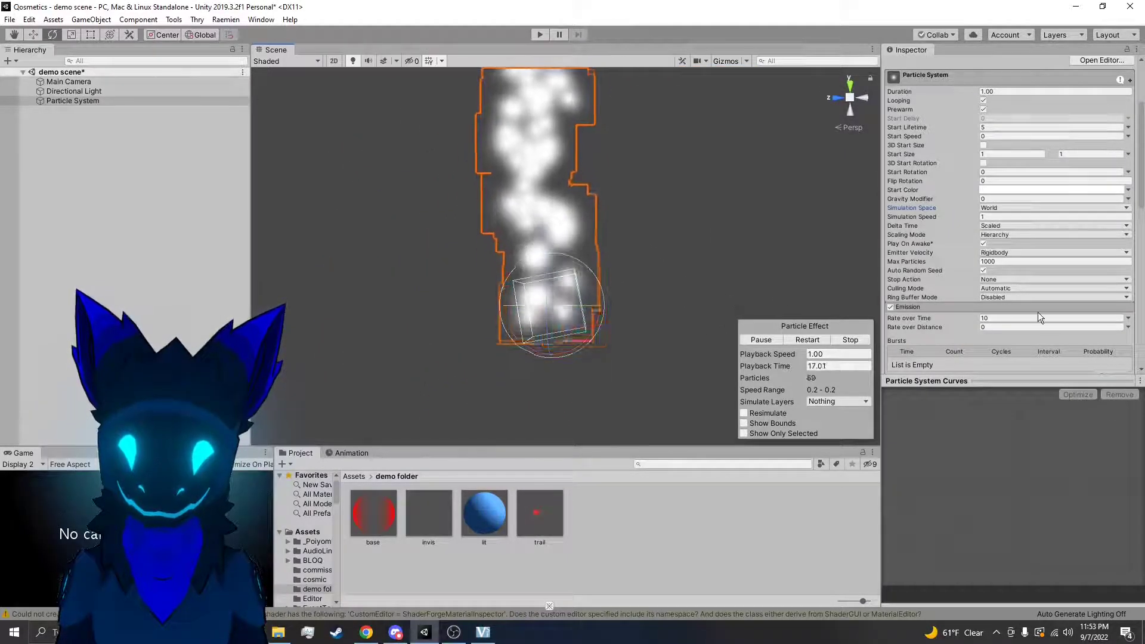
Try a Start Speed of 1 in place of the Linear Y velocity, restart the playback, and reset Start Speed to 0
{"action": "scroll", "coordinate": [1019, 316], "scroll_direction": "down", "scroll_amount": 3}
{"action": "scroll", "coordinate": [1031, 258], "scroll_direction": "down", "scroll_amount": 3}
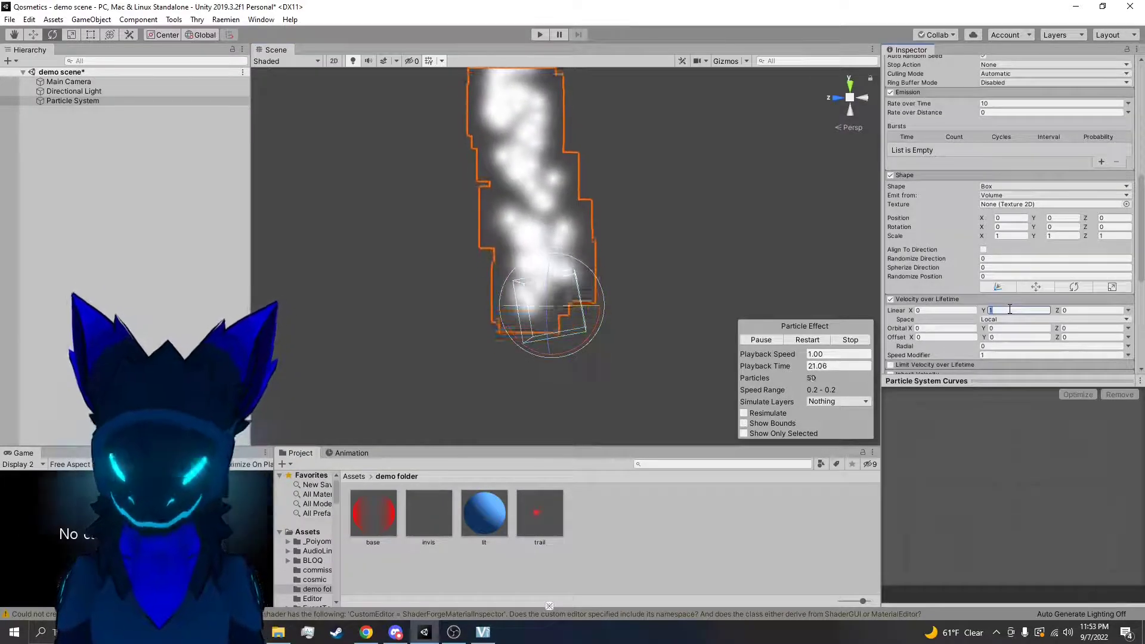
{"action": "scroll", "coordinate": [999, 226], "scroll_direction": "up", "scroll_amount": 9}
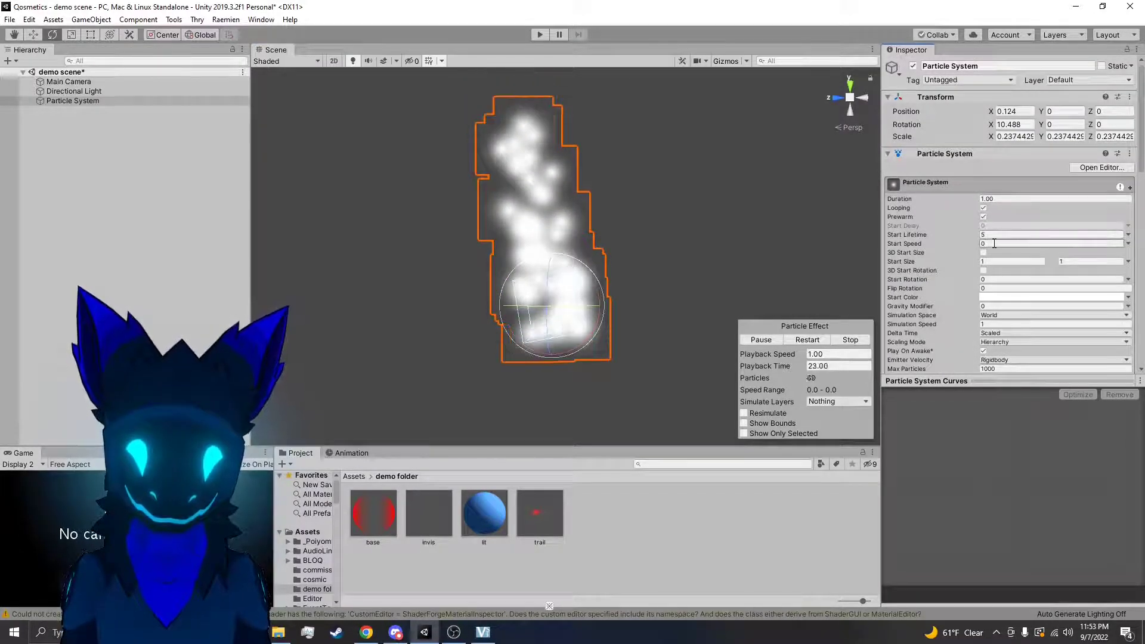
{"action": "left_click", "coordinate": [809, 340]}
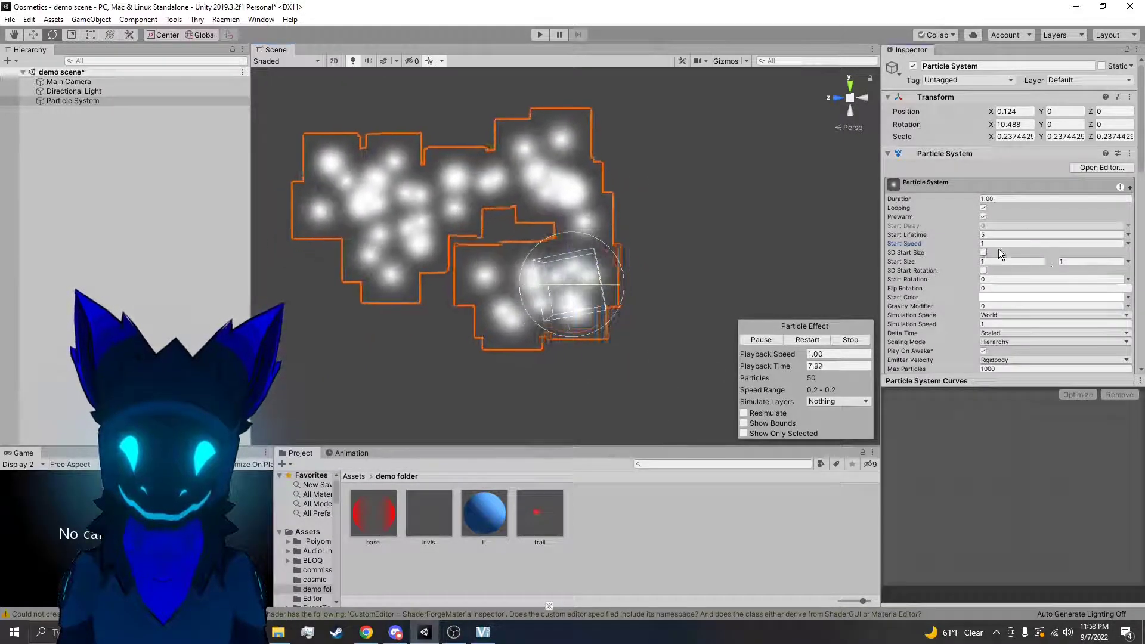
{"action": "left_click_drag", "start_coordinate": [1005, 245], "coordinate": [988, 246]}
{"action": "type", "text": "0"}
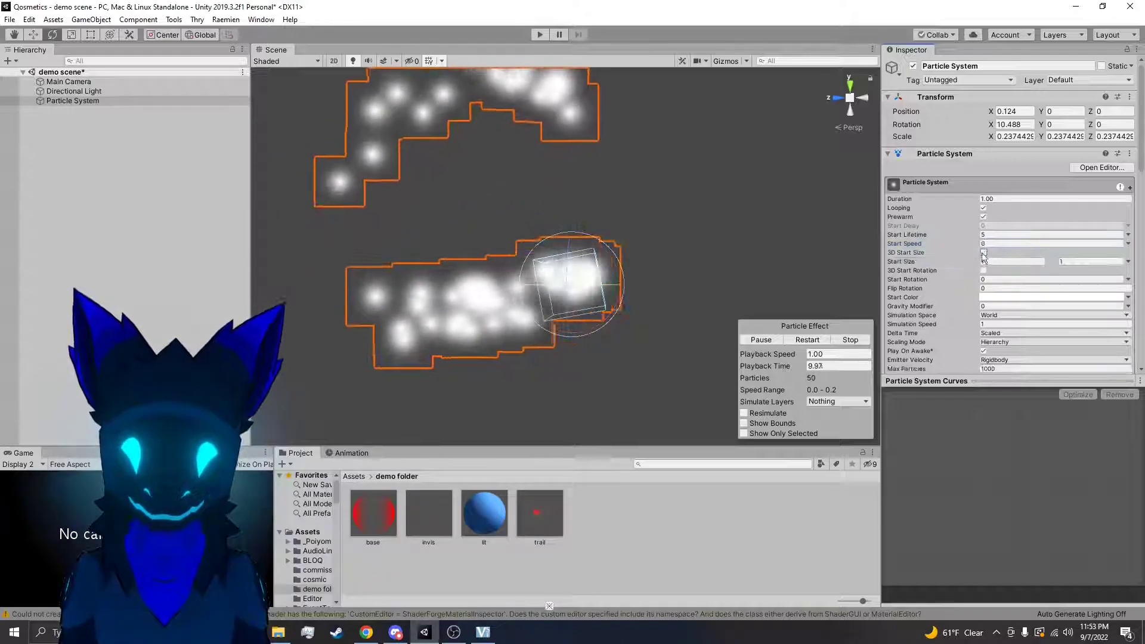
Set the Linear Y velocity to 1, rotate the particle system to test the emission direction, and undo the rotations
{"action": "scroll", "coordinate": [1010, 262], "scroll_direction": "down", "scroll_amount": 10}
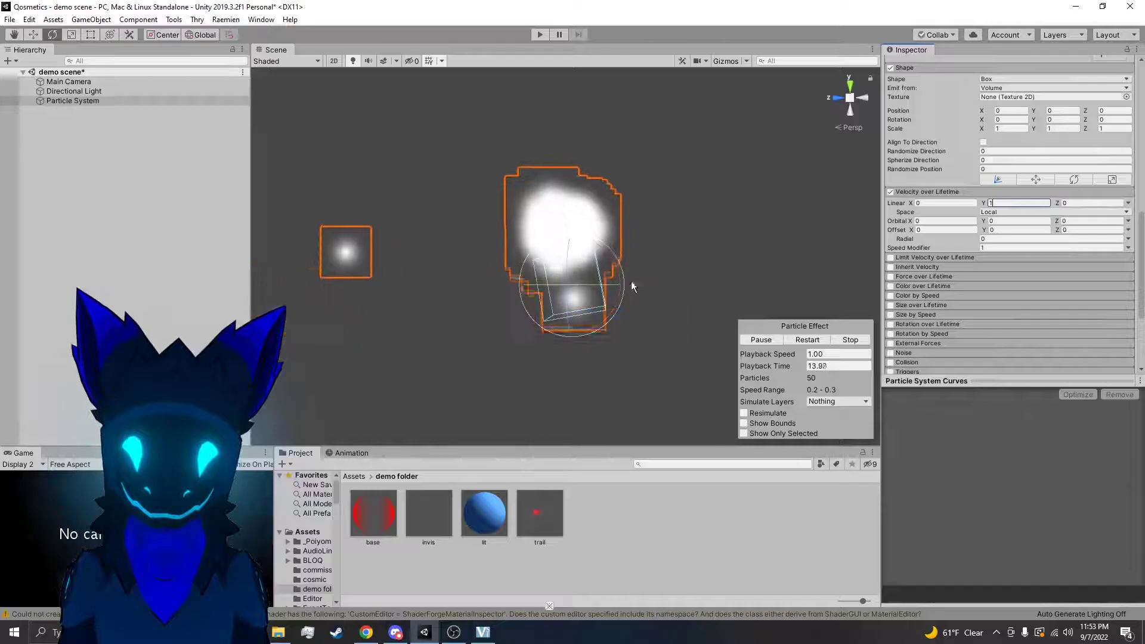
{"action": "left_click_drag", "start_coordinate": [621, 276], "coordinate": [603, 306]}
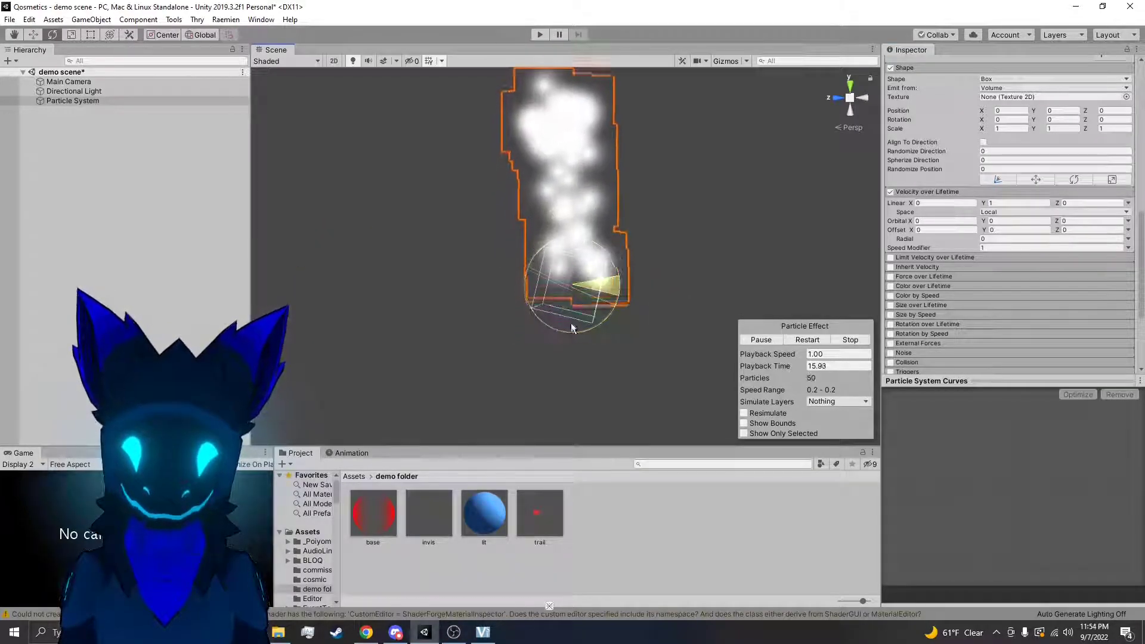
{"action": "left_click_drag", "start_coordinate": [567, 375], "coordinate": [579, 471]}
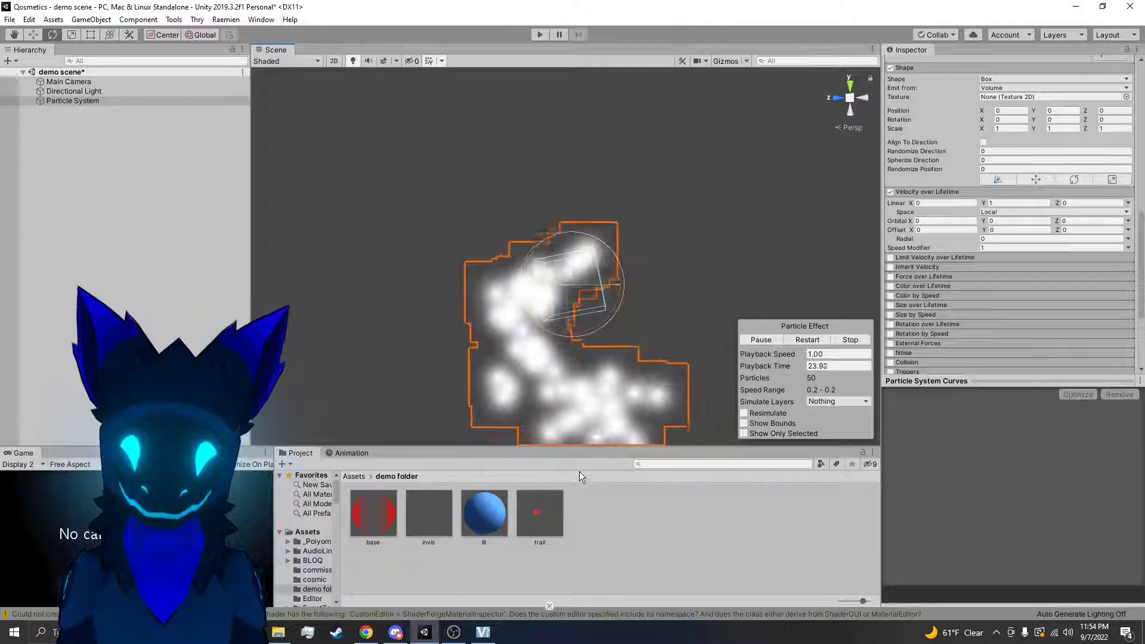
Set the particle system's X rotation to 90 and its Linear Y velocity to 1
{"action": "scroll", "coordinate": [994, 221], "scroll_direction": "up", "scroll_amount": 10}
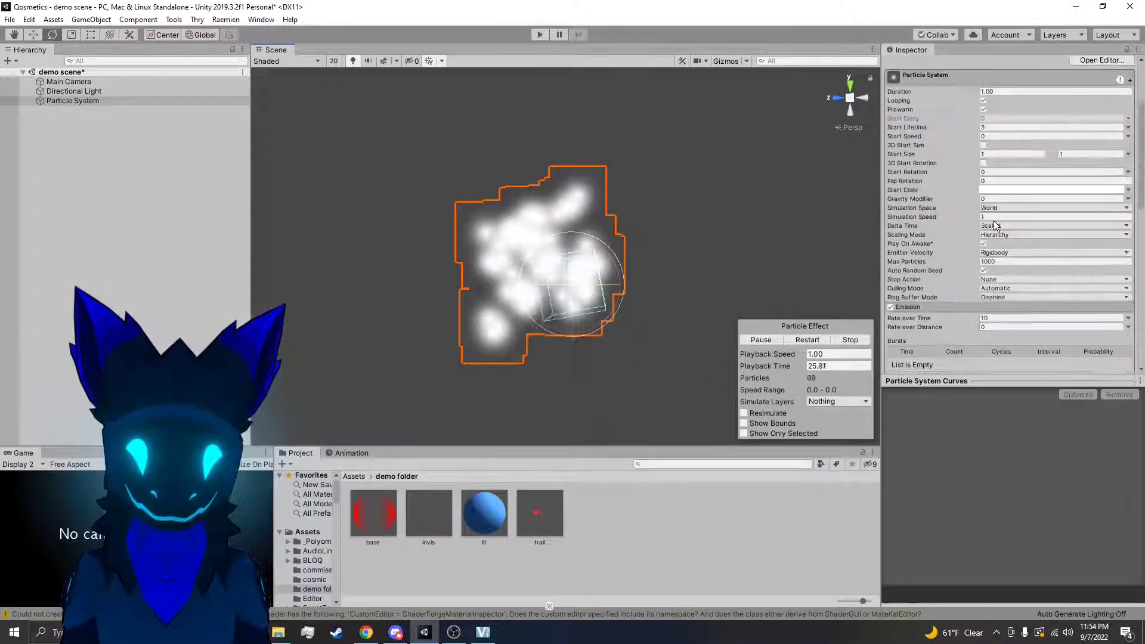
{"action": "scroll", "coordinate": [993, 221], "scroll_direction": "up", "scroll_amount": 3}
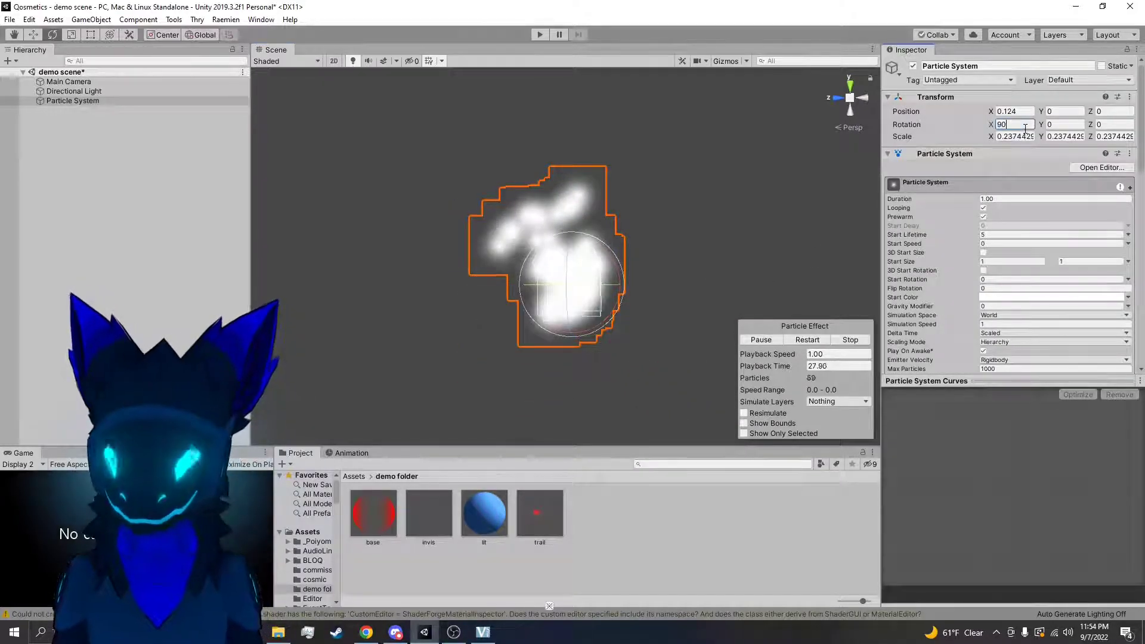
{"action": "scroll", "coordinate": [943, 322], "scroll_direction": "down", "scroll_amount": 6}
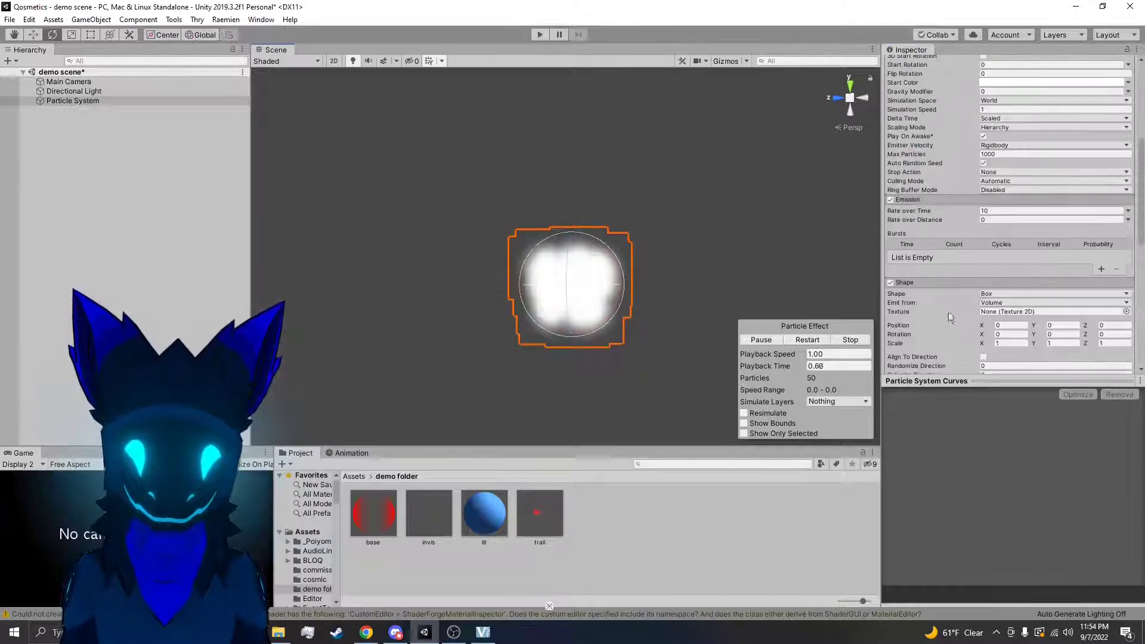
{"action": "scroll", "coordinate": [1032, 301], "scroll_direction": "down", "scroll_amount": 3}
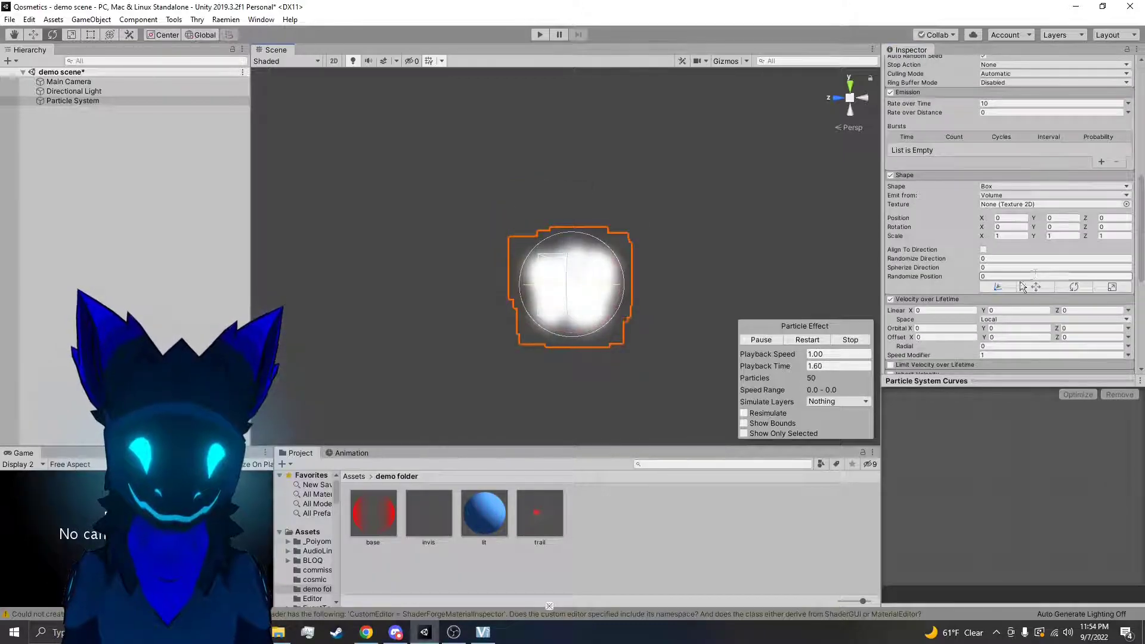
Set the Velocity over Lifetime Space to World and move the particle system through the scene to test it
{"action": "left_click", "coordinate": [1002, 319]}
{"action": "left_click", "coordinate": [1002, 342]}
{"action": "right_click_drag", "start_coordinate": [728, 281], "coordinate": [668, 287]}
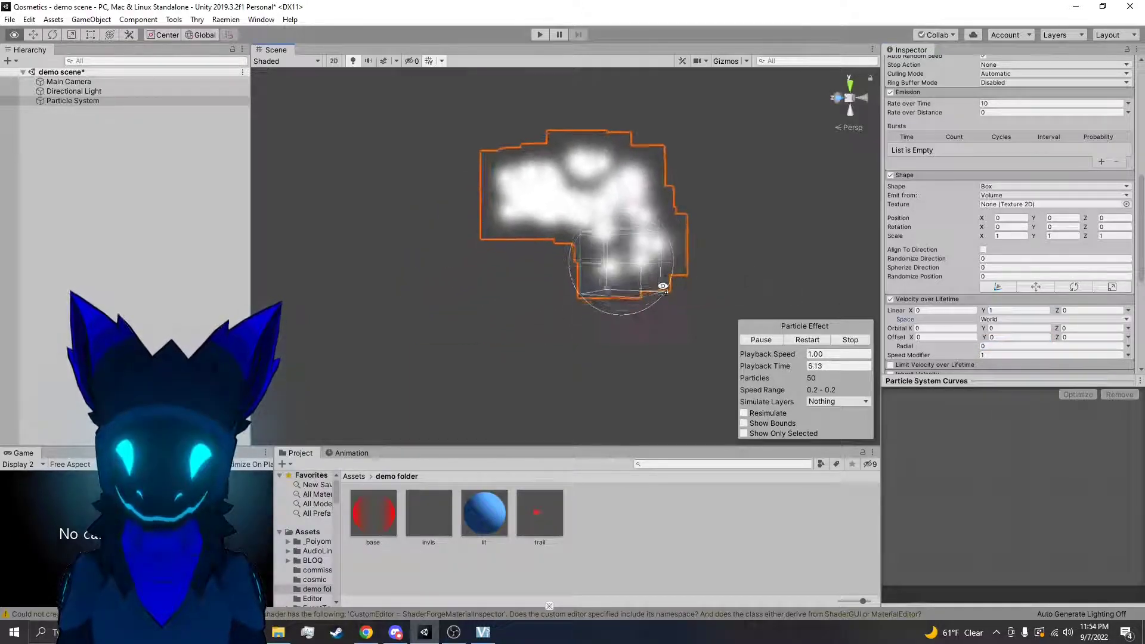
{"action": "right_click_drag", "start_coordinate": [565, 289], "coordinate": [614, 272]}
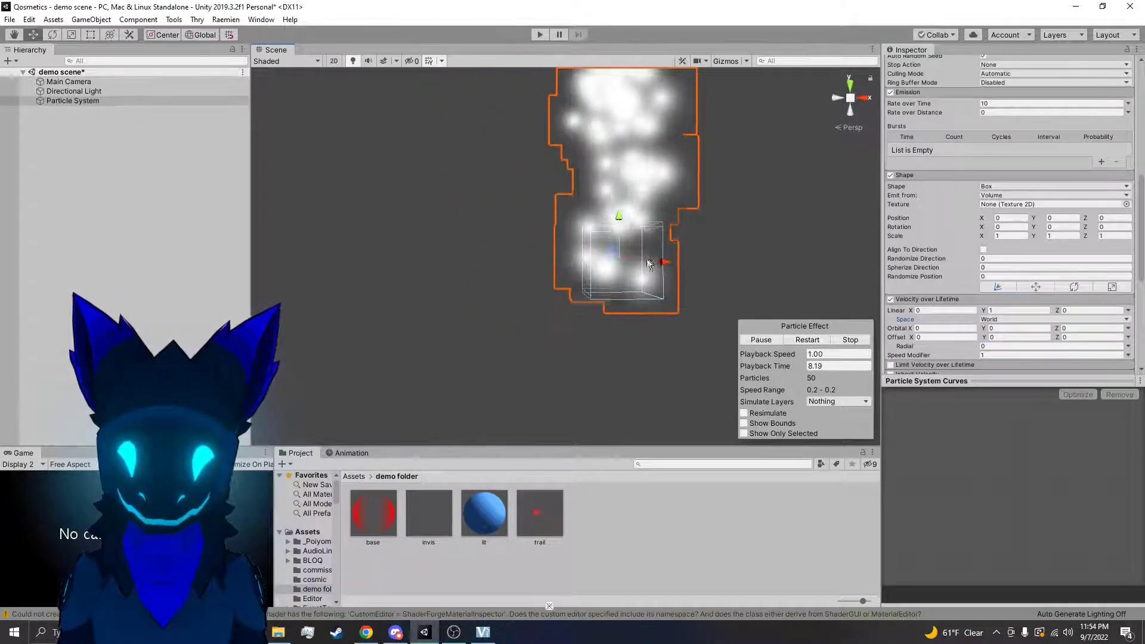
{"action": "right_click_drag", "start_coordinate": [578, 272], "coordinate": [679, 219]}
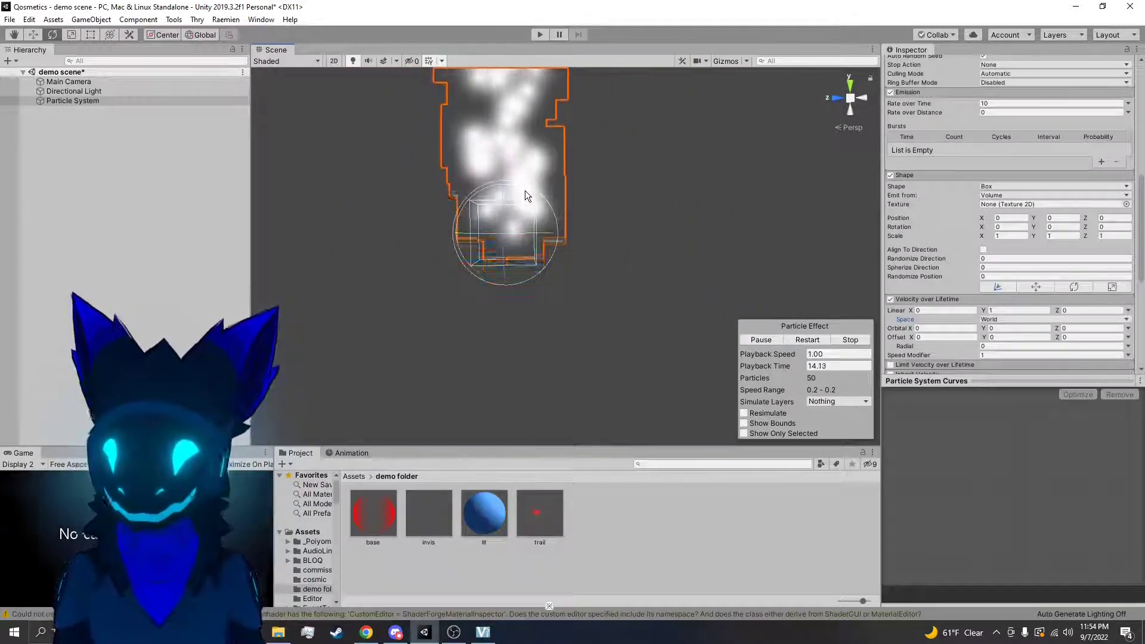
Rotate and move the particle system to test its world-space Linear Y velocity, and undo the changes
{"action": "left_click_drag", "start_coordinate": [525, 190], "coordinate": [572, 219]}
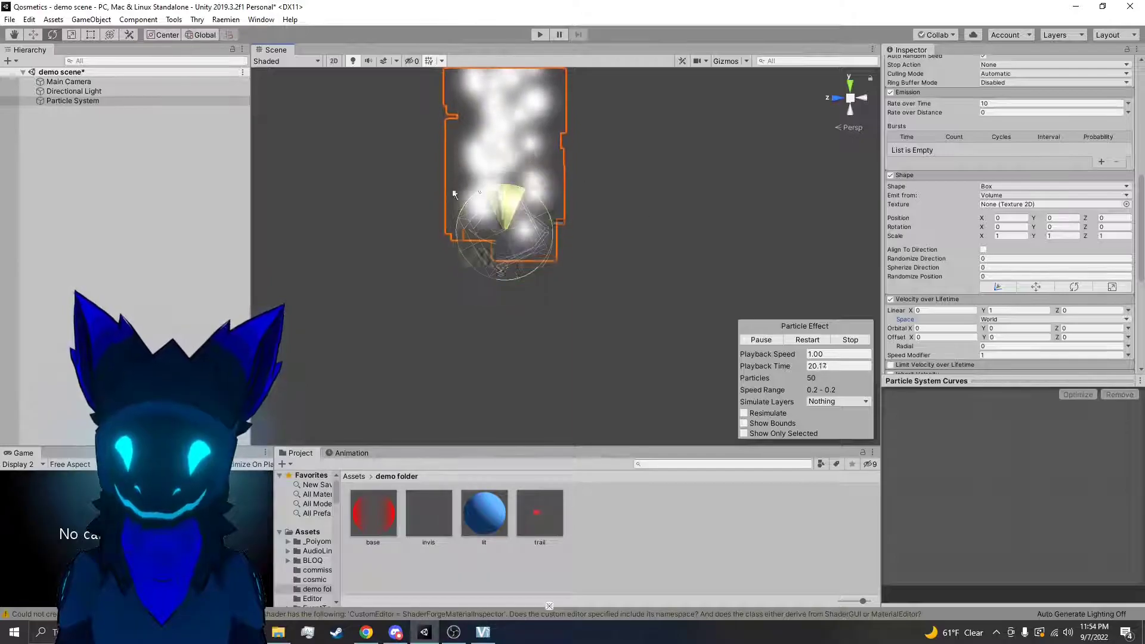
{"action": "left_click_drag", "start_coordinate": [564, 177], "coordinate": [642, 205]}
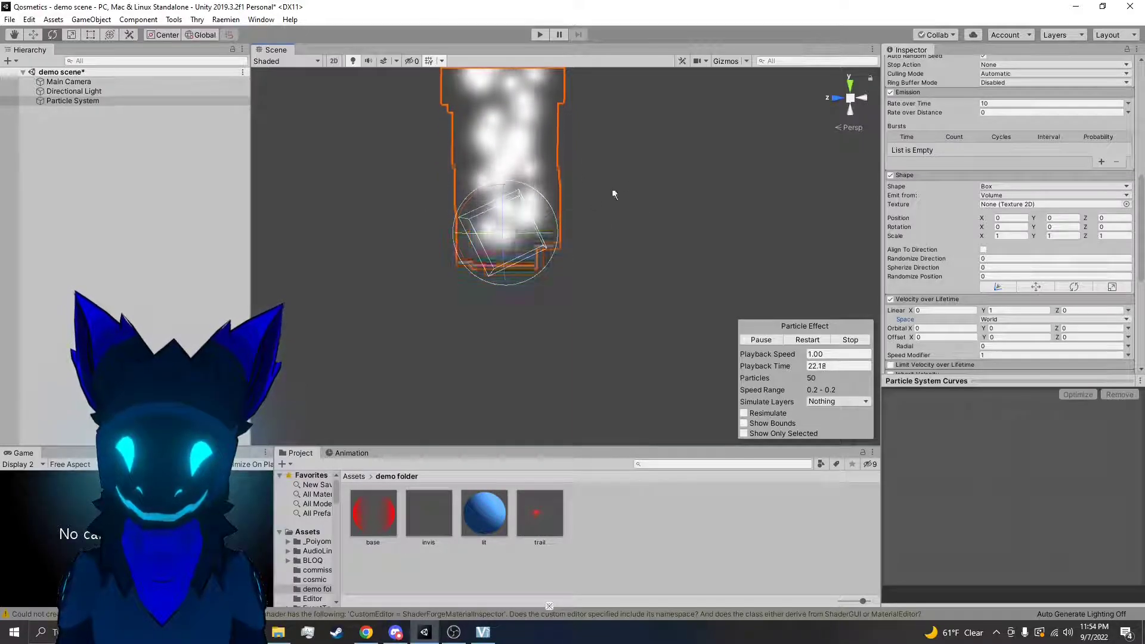
{"action": "right_click_drag", "start_coordinate": [583, 202], "coordinate": [556, 253]}
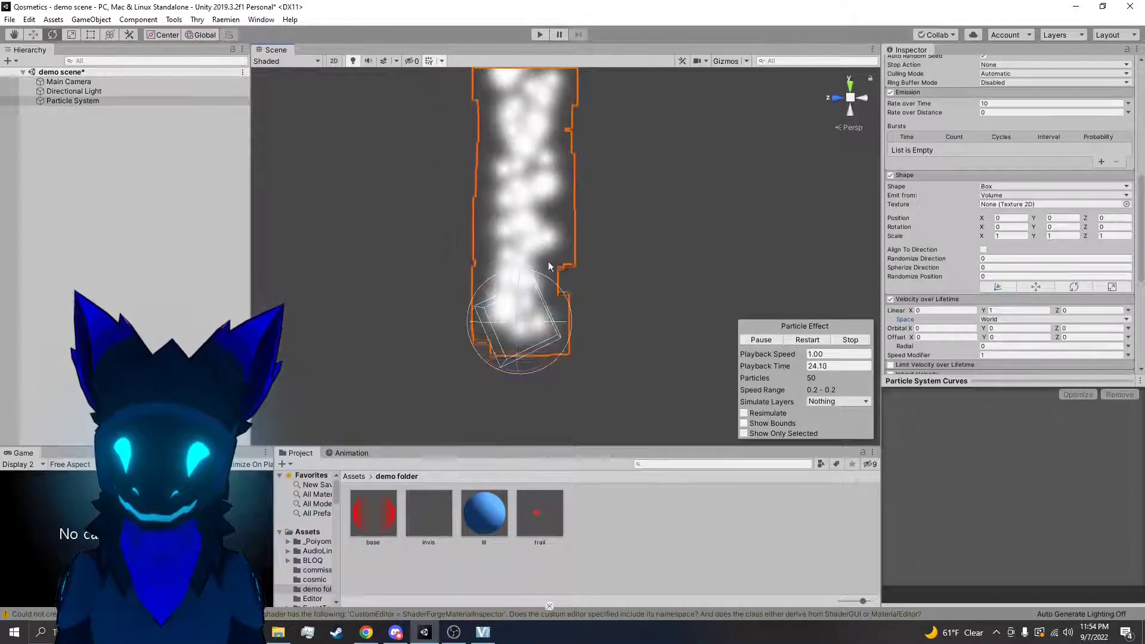
{"action": "left_click_drag", "start_coordinate": [588, 329], "coordinate": [533, 320]}
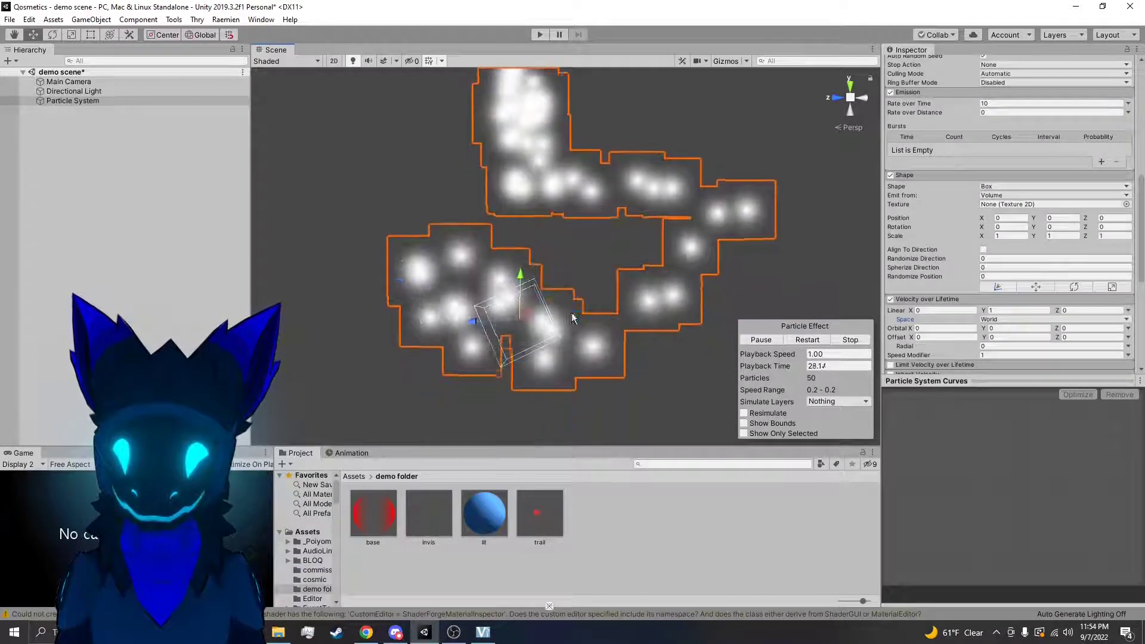
{"action": "key", "text": "e"}
{"action": "left_click_drag", "start_coordinate": [557, 357], "coordinate": [634, 192]}
{"action": "right_click_drag", "start_coordinate": [668, 295], "coordinate": [668, 296]}
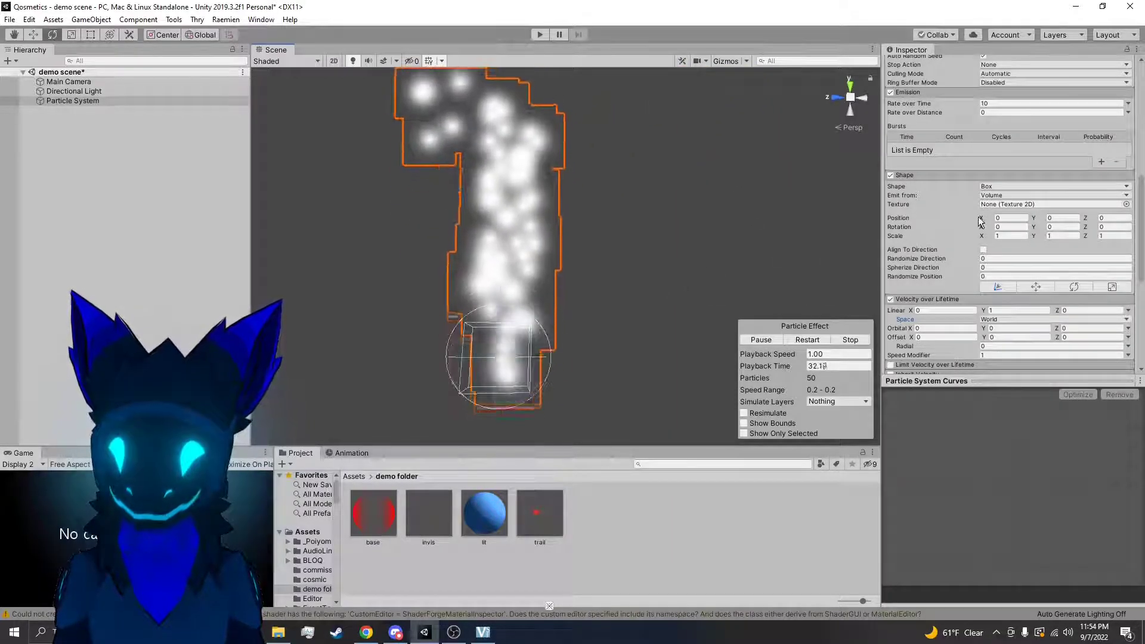
Reset the Linear Y velocity to 0 and set the Velocity over Lifetime Space to Local
{"action": "scroll", "coordinate": [1003, 241], "scroll_direction": "down", "scroll_amount": 5}
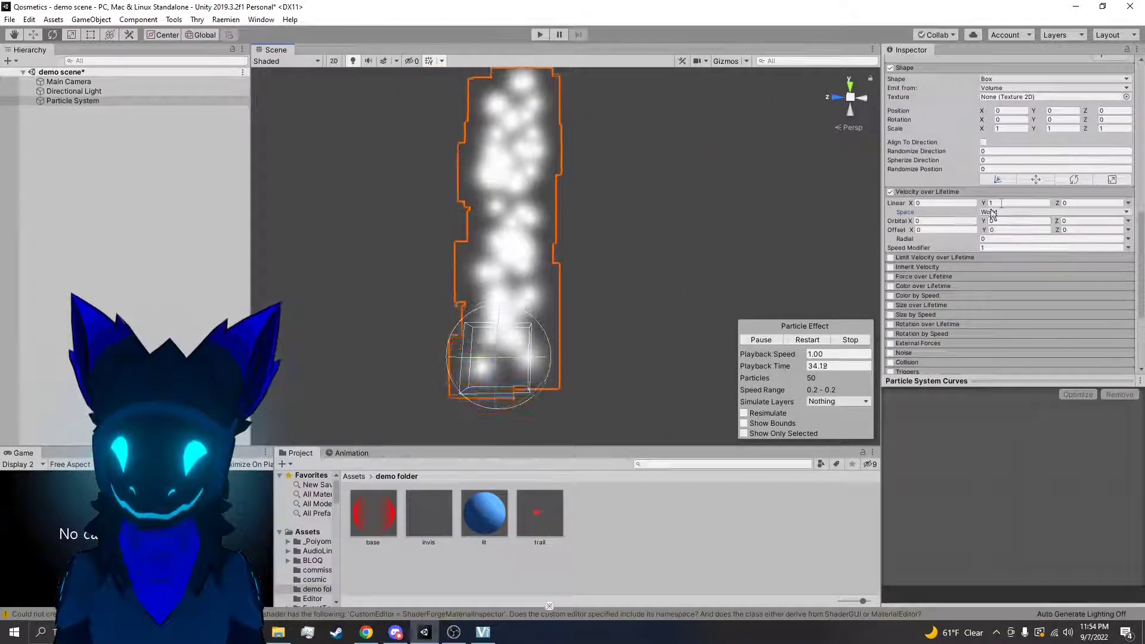
{"action": "left_click_drag", "start_coordinate": [1010, 203], "coordinate": [941, 203]}
{"action": "type", "text": "0"}
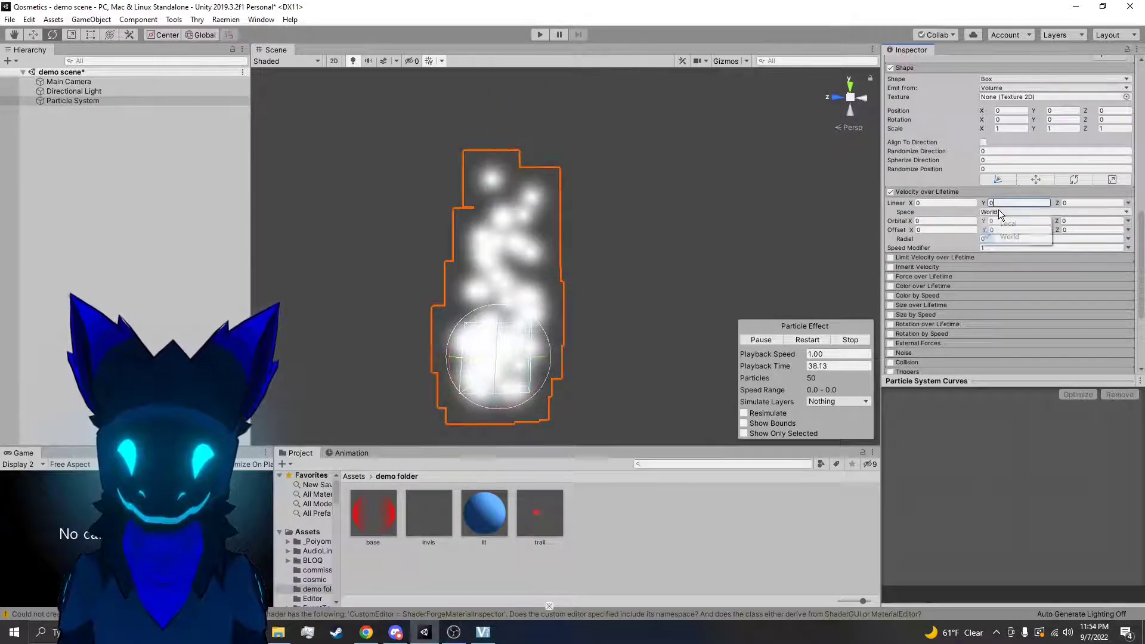
{"action": "left_click", "coordinate": [1016, 224]}
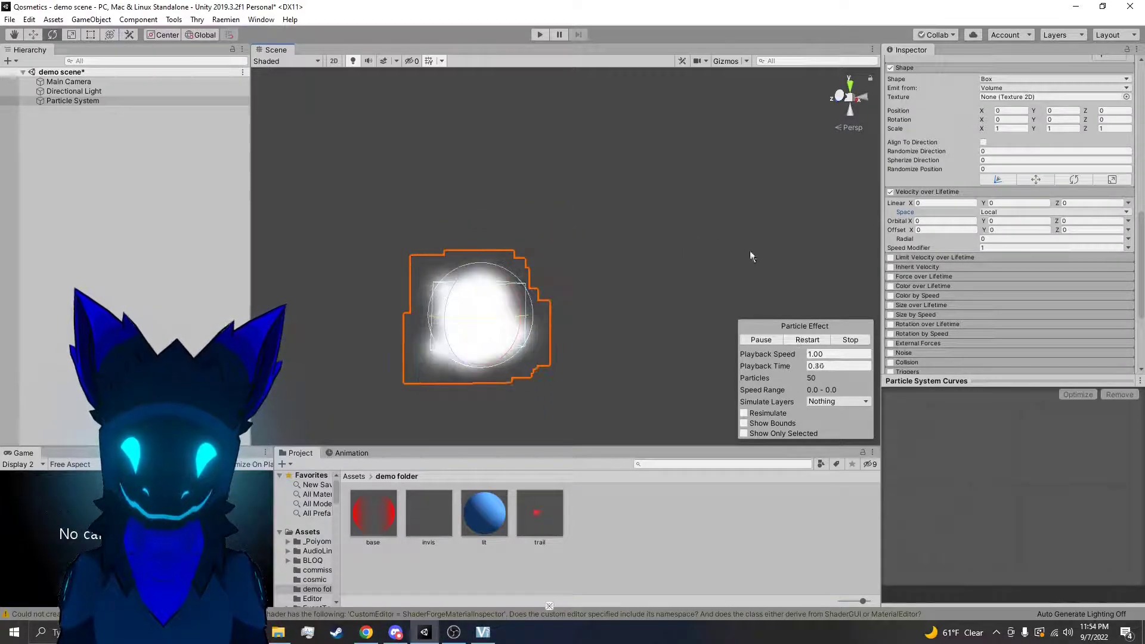
Set the Orbital X velocity to 1 in Velocity over Lifetime
{"action": "scroll", "coordinate": [993, 212], "scroll_direction": "up", "scroll_amount": 10}
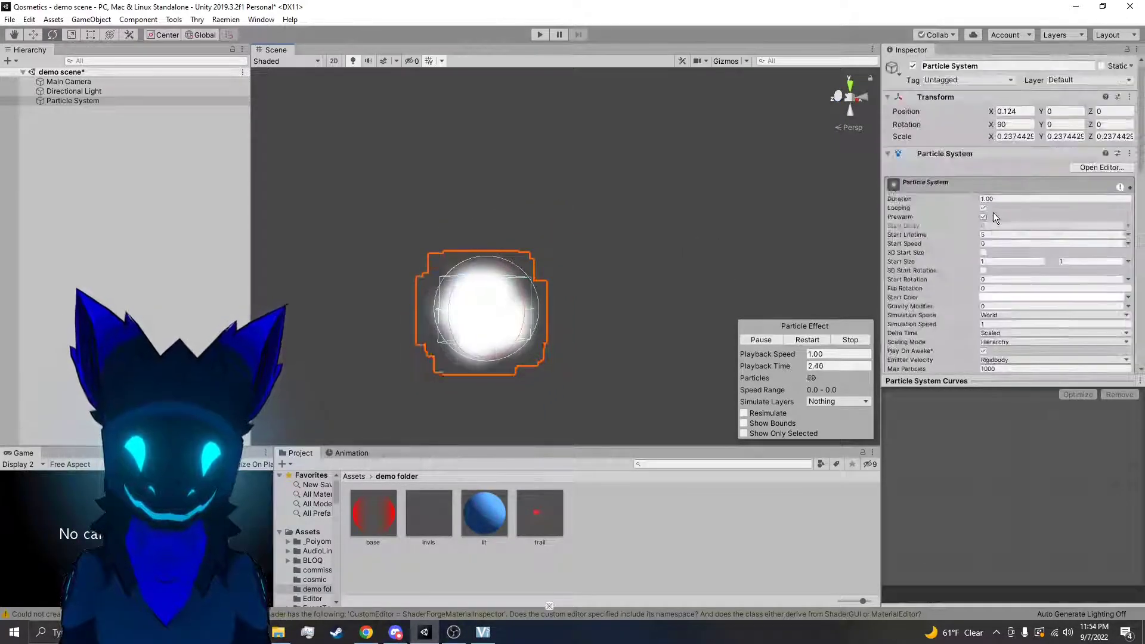
{"action": "scroll", "coordinate": [990, 251], "scroll_direction": "down", "scroll_amount": 10}
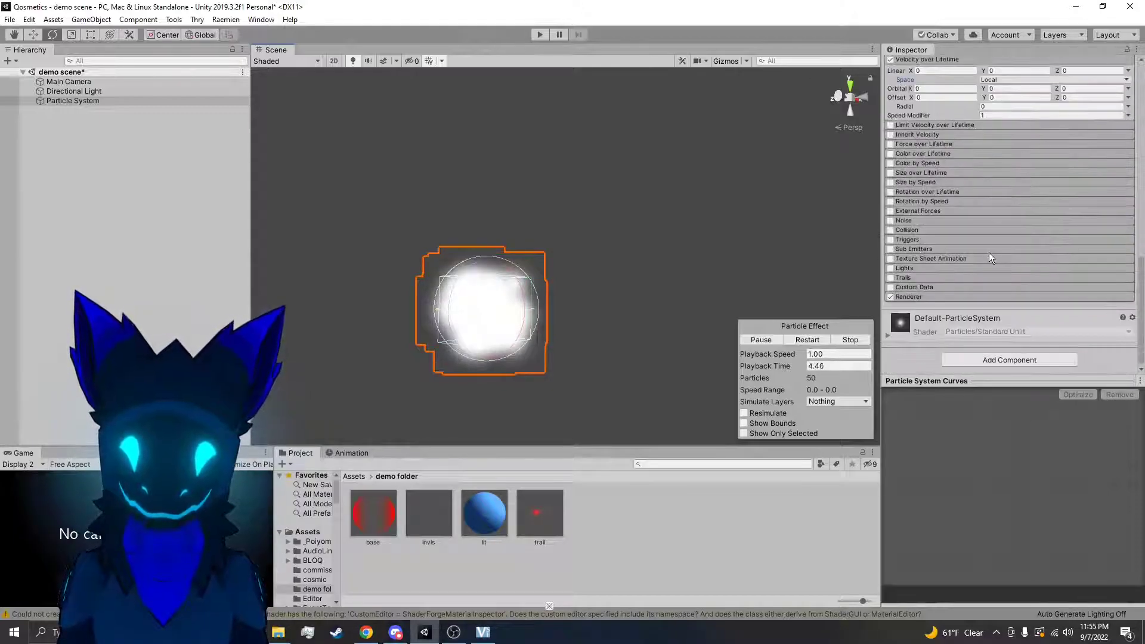
{"action": "scroll", "coordinate": [962, 179], "scroll_direction": "up", "scroll_amount": 3}
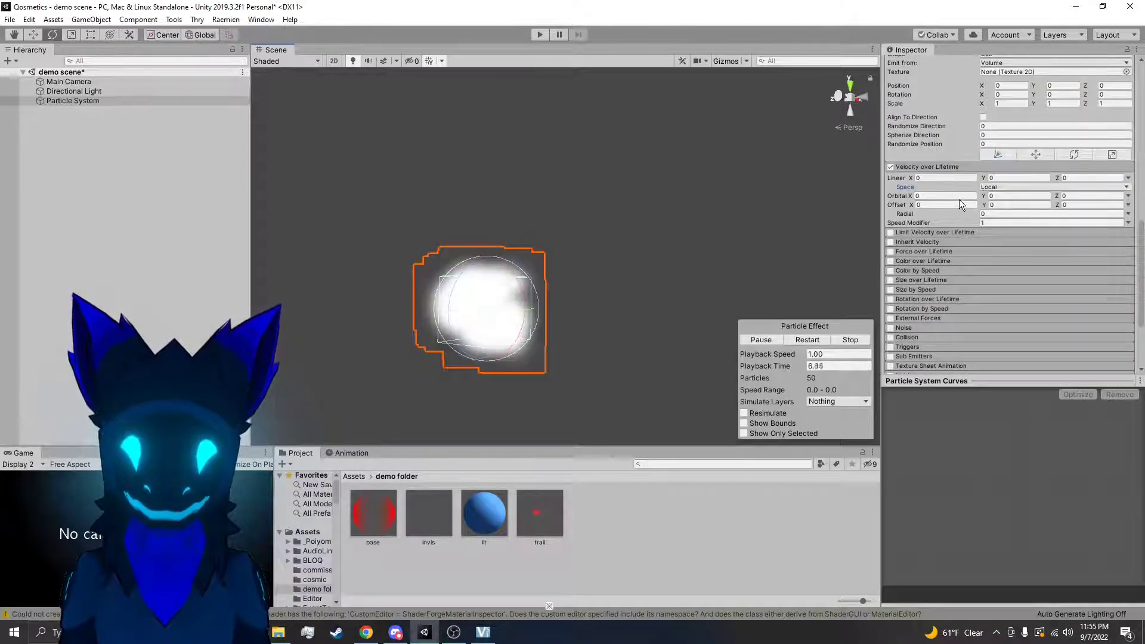
{"action": "left_click", "coordinate": [962, 196]}
{"action": "type", "text": "1"}
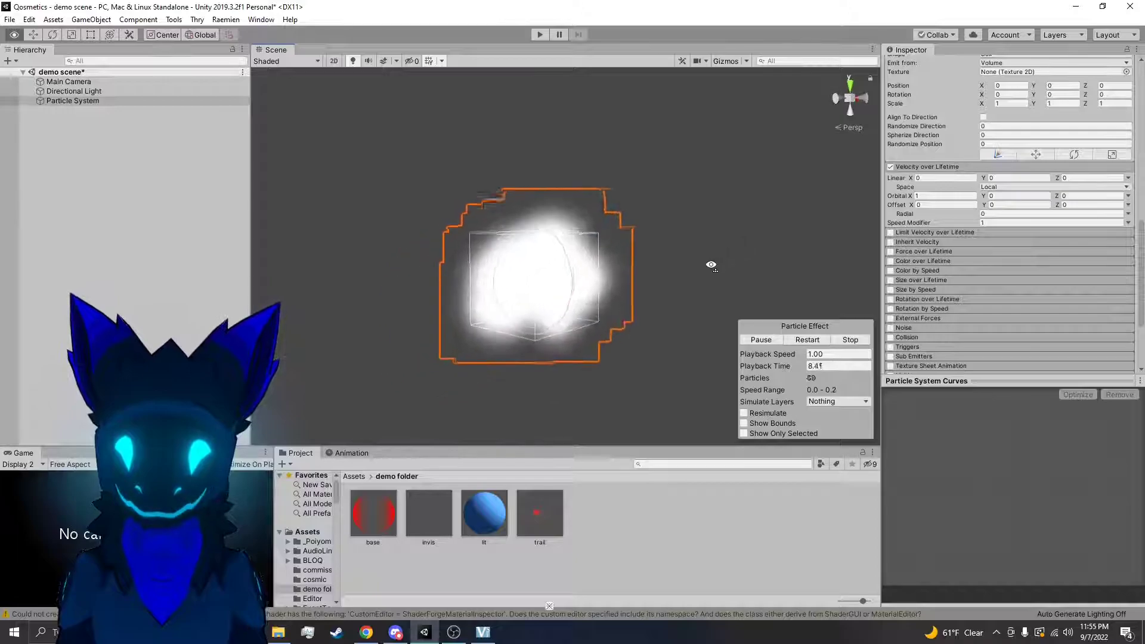
Change the emitter Shape to Circle and view the orbiting particles from another angle
{"action": "scroll", "coordinate": [995, 236], "scroll_direction": "up", "scroll_amount": 3}
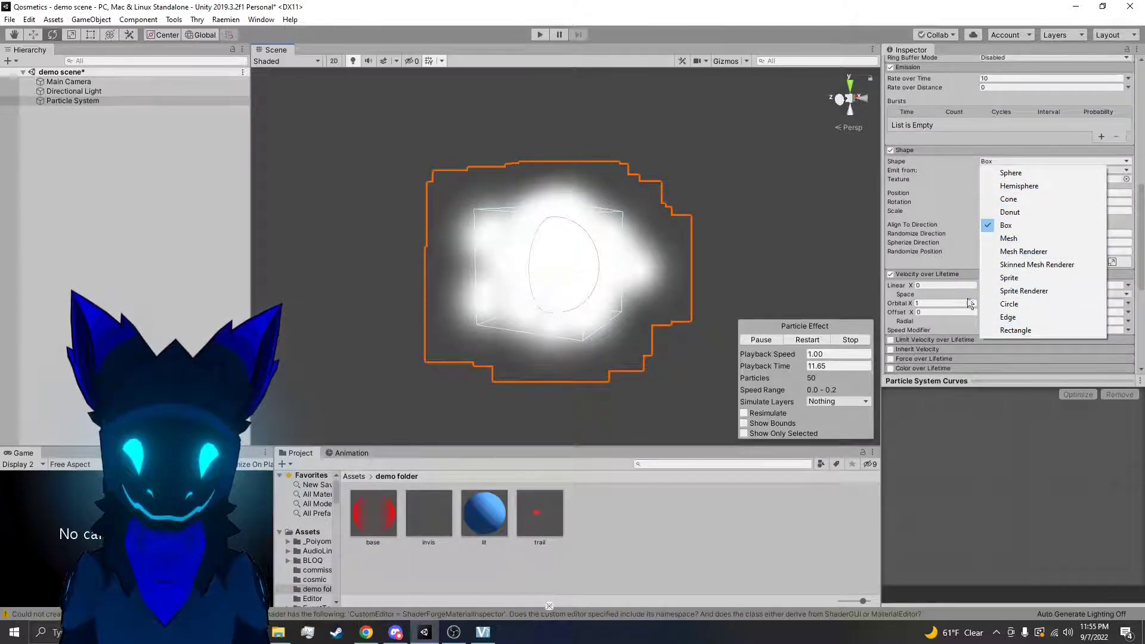
{"action": "left_click", "coordinate": [1010, 304]}
{"action": "right_click_drag", "start_coordinate": [643, 169], "coordinate": [539, 306]}
{"action": "scroll", "coordinate": [1009, 231], "scroll_direction": "up", "scroll_amount": 3}
{"action": "scroll", "coordinate": [1009, 239], "scroll_direction": "down", "scroll_amount": 3}
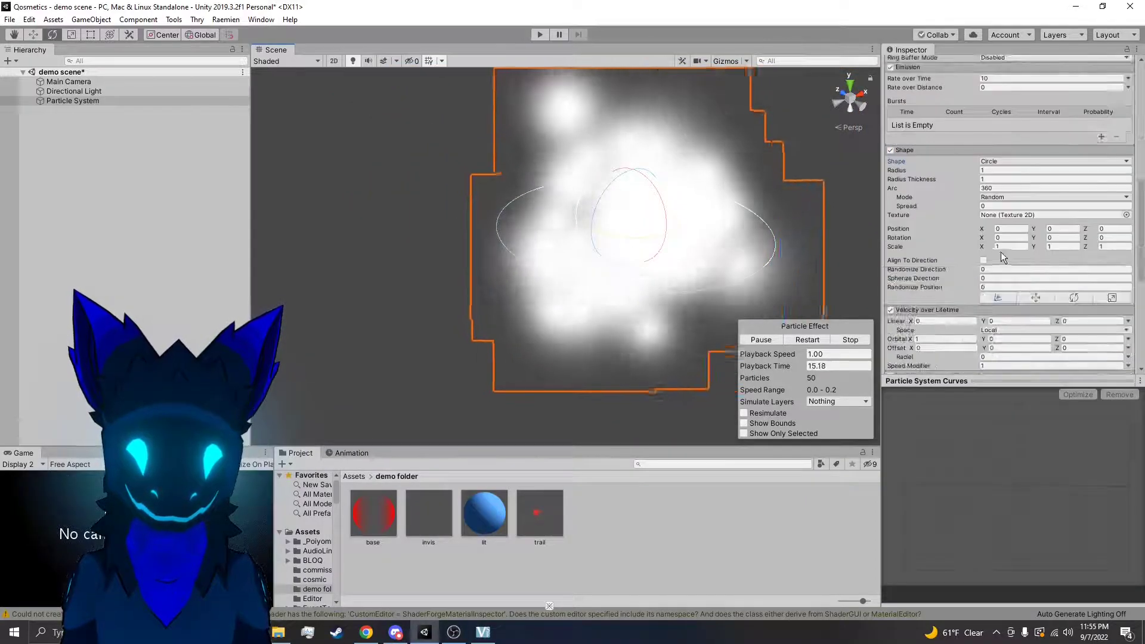
Reduce the circle shape's Radius Thickness and view the emitter along its orbit axis
{"action": "left_click_drag", "start_coordinate": [974, 185], "coordinate": [962, 185]}
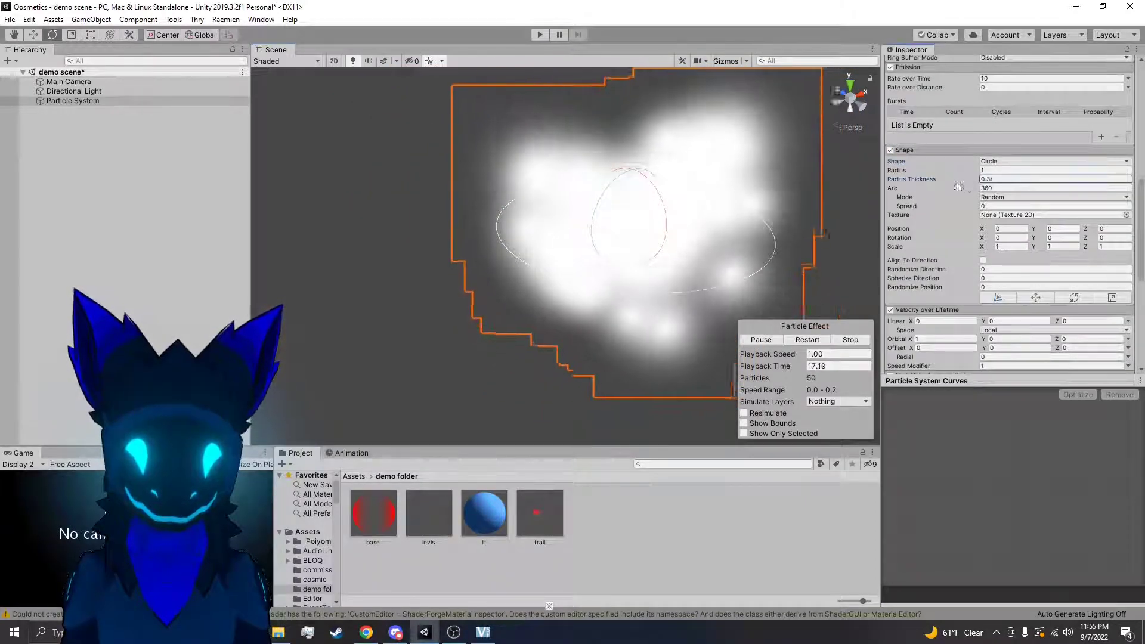
{"action": "right_click_drag", "start_coordinate": [800, 209], "coordinate": [679, 235]}
{"action": "scroll", "coordinate": [1025, 273], "scroll_direction": "down", "scroll_amount": 3}
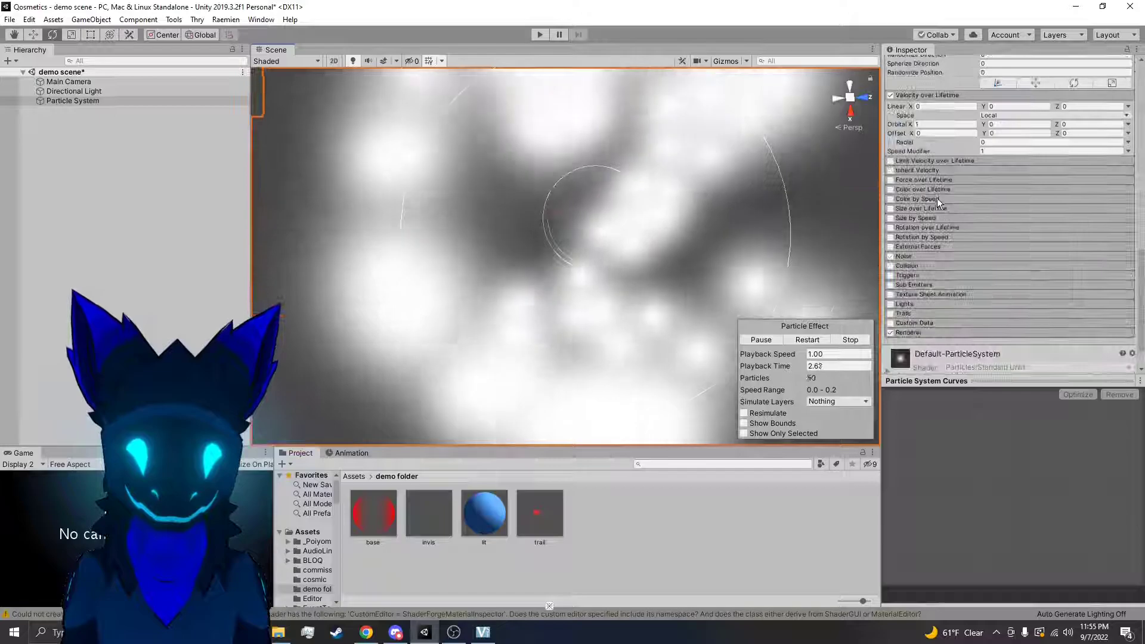
Reset the Orbital X velocity to 0 and view the particle ring from an oblique angle
{"action": "left_click", "coordinate": [946, 232]}
{"action": "type", "text": "0"}
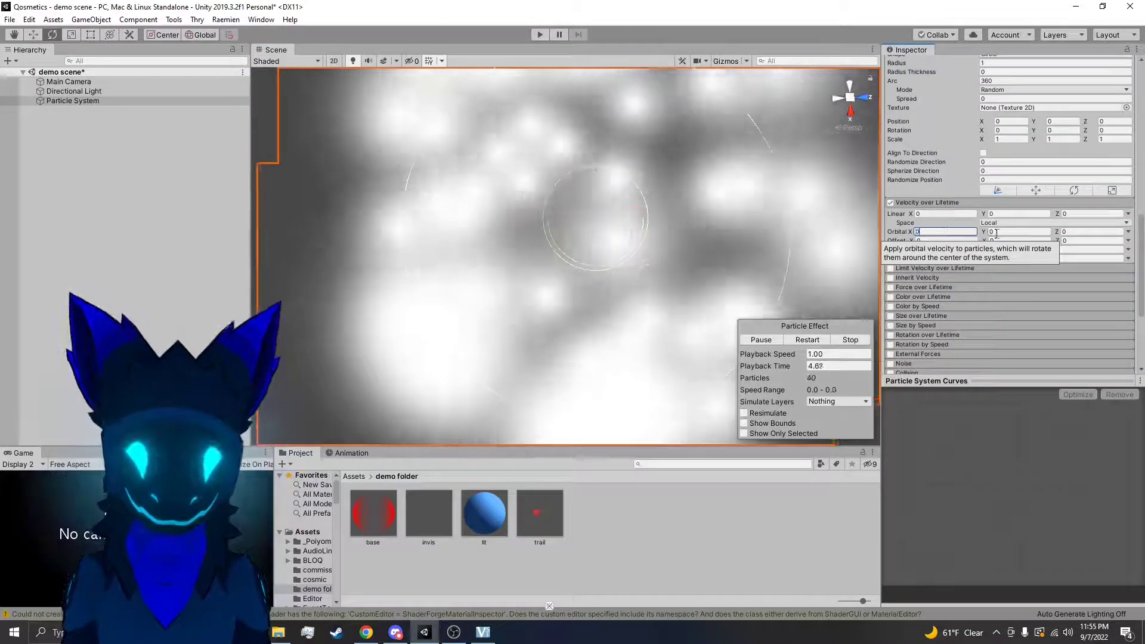
{"action": "right_click_drag", "start_coordinate": [778, 234], "coordinate": [663, 203]}
{"action": "left_click", "coordinate": [744, 245]}
{"action": "right_click_drag", "start_coordinate": [744, 245], "coordinate": [683, 249]}
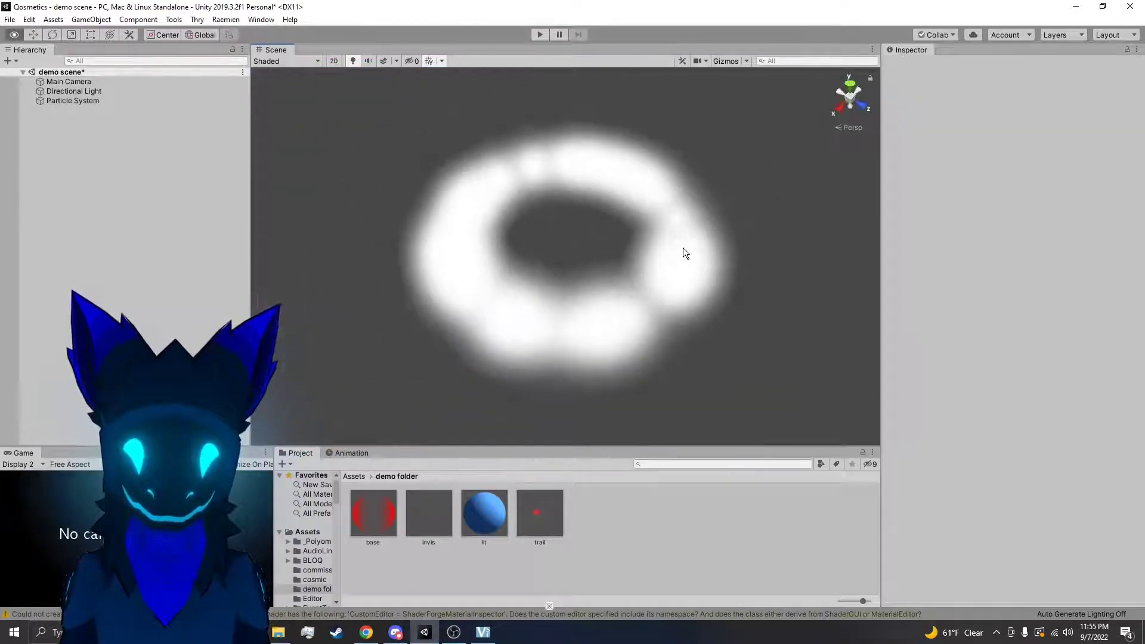
{"action": "left_click", "coordinate": [683, 248]}
Set the Orbital Y velocity to 1 in Velocity over Lifetime and view the particles' motion from another angle
{"action": "scroll", "coordinate": [984, 272], "scroll_direction": "down", "scroll_amount": 10}
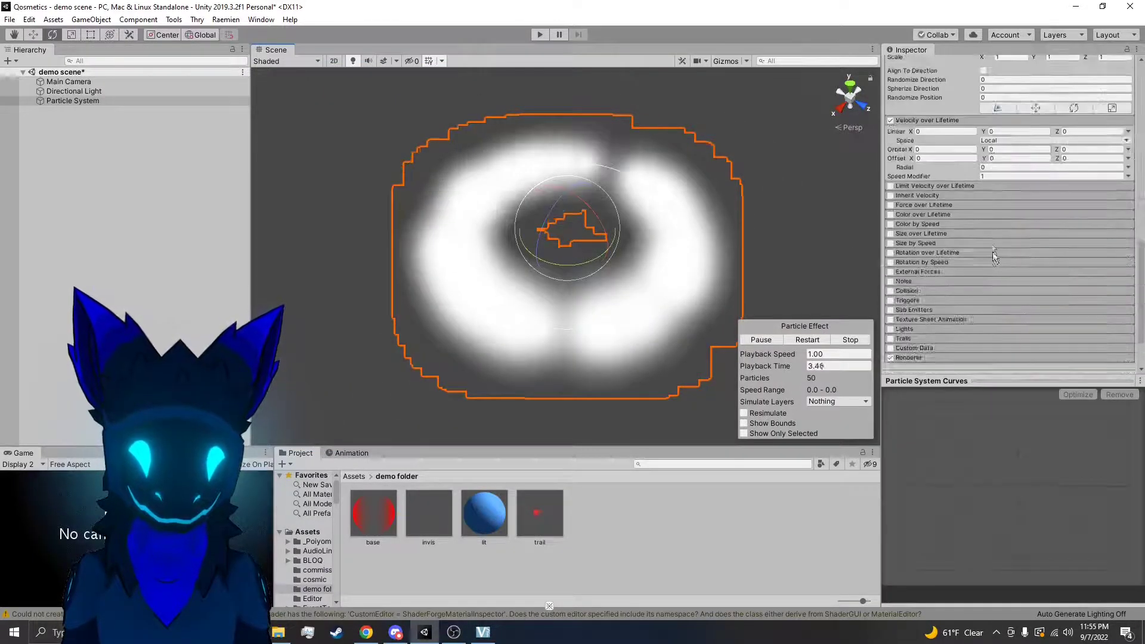
{"action": "type", "text": "1"}
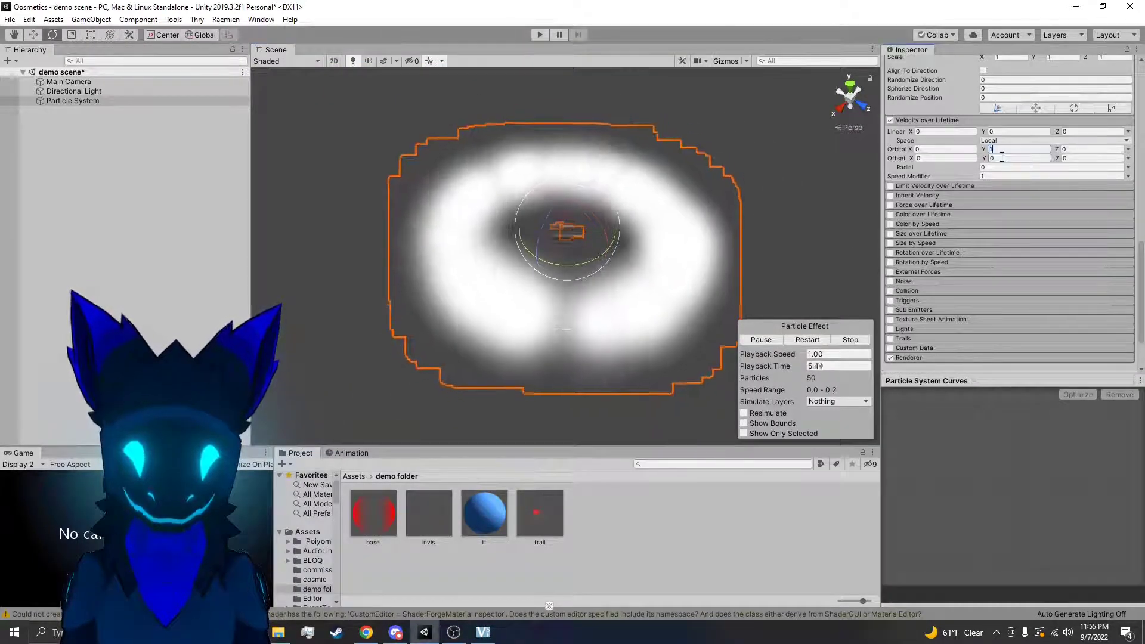
{"action": "key", "text": "Return"}
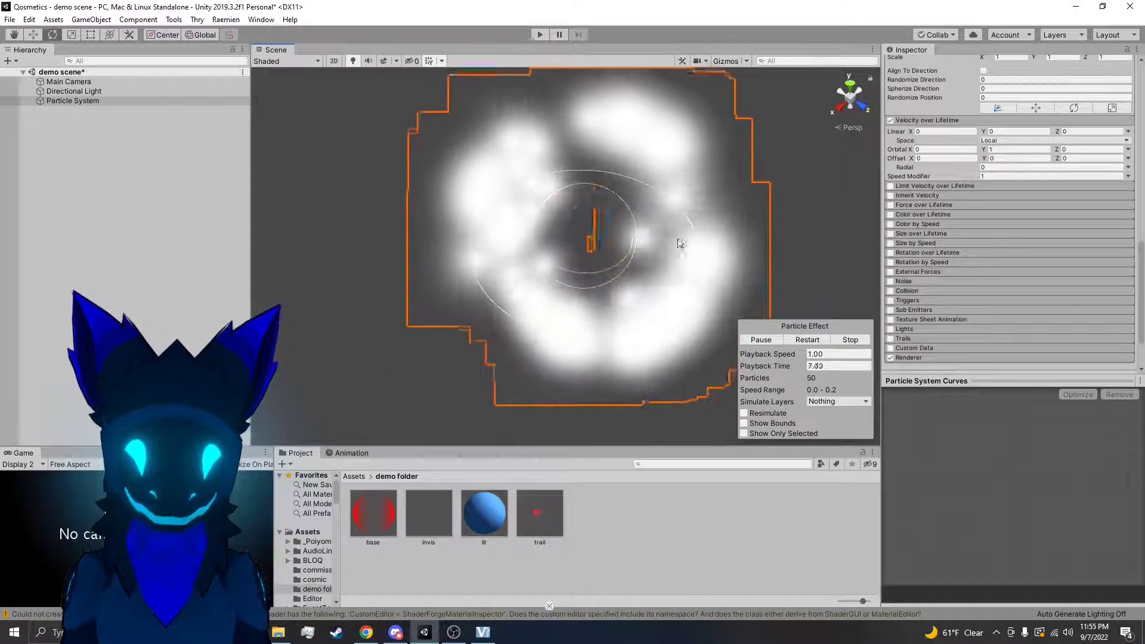
{"action": "left_click_drag", "start_coordinate": [554, 194], "coordinate": [710, 144], "text": "alt"}
Return the Orbital Y velocity to 0, set Orbital Z to 1 and view the rotating ring
{"action": "left_click", "coordinate": [1036, 148]}
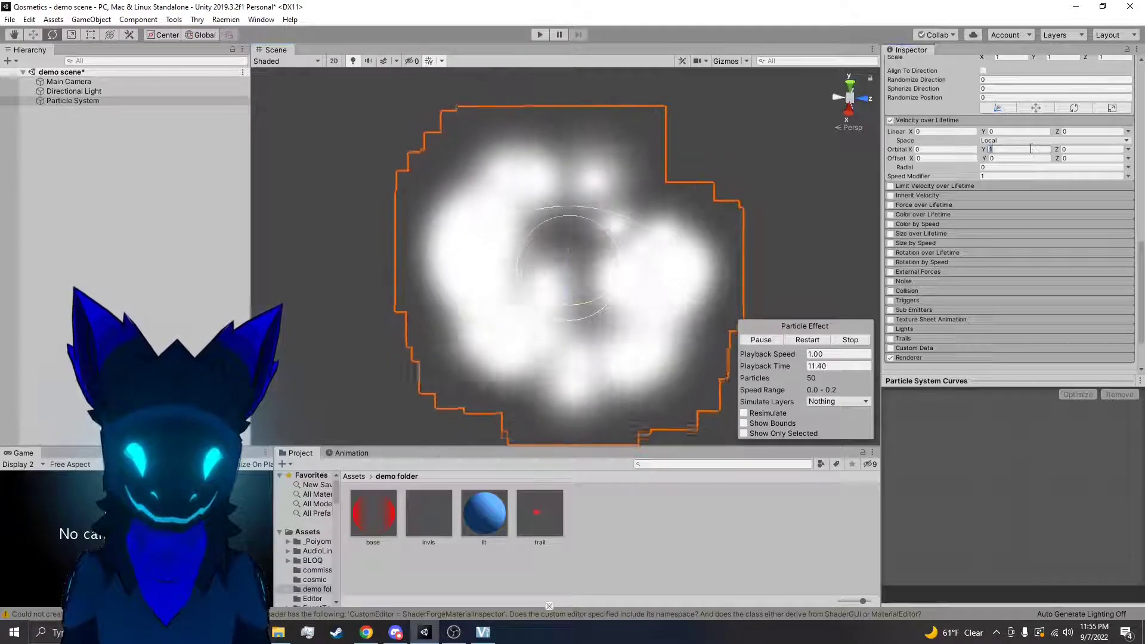
{"action": "type", "text": "01"}
{"action": "key", "text": "Return"}
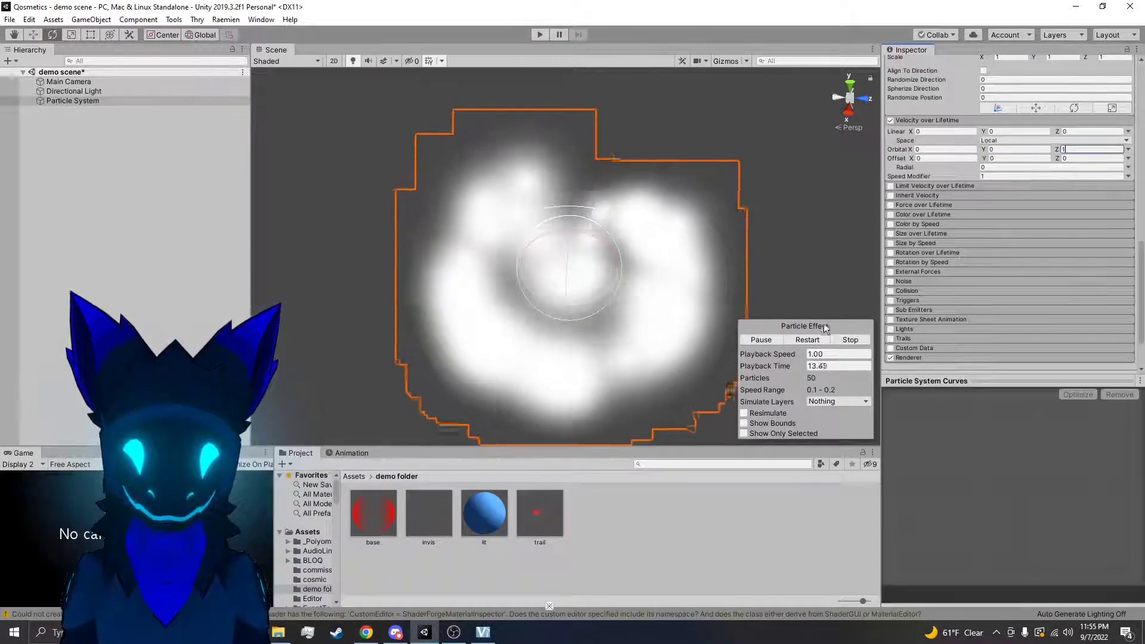
{"action": "left_click_drag", "start_coordinate": [789, 253], "coordinate": [606, 263], "text": "alt"}
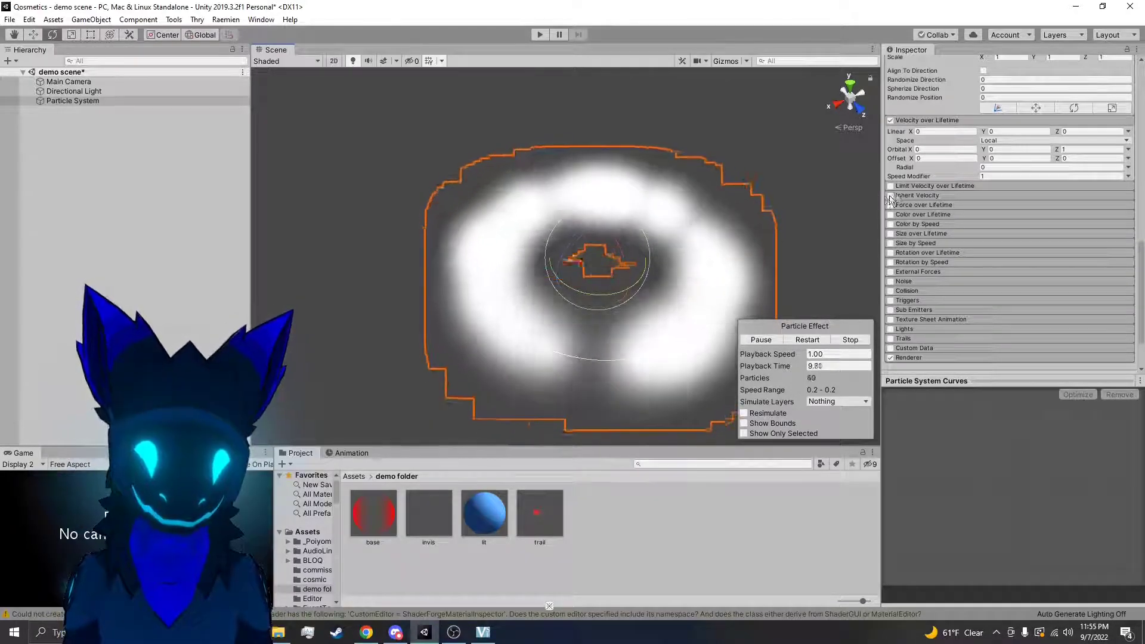
Change the emitter Shape to Box, restart the particle preview and view the box from another angle
{"action": "scroll", "coordinate": [954, 251], "scroll_direction": "up", "scroll_amount": 10}
{"action": "left_click", "coordinate": [998, 293]}
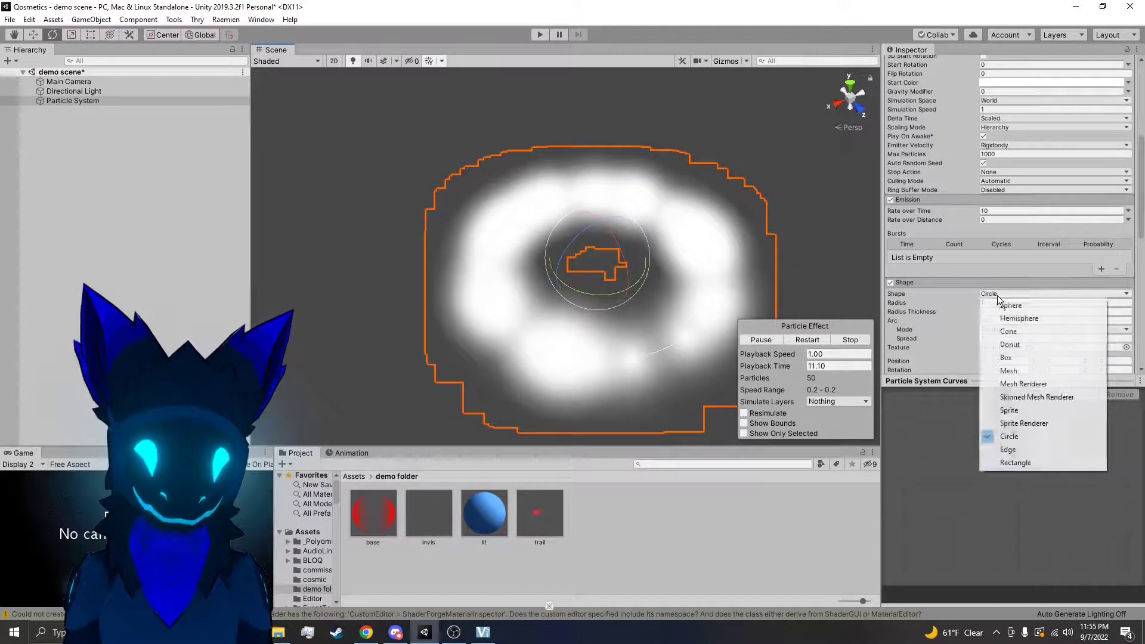
{"action": "left_click", "coordinate": [1007, 358]}
{"action": "left_click", "coordinate": [789, 340]}
{"action": "right_click_drag", "start_coordinate": [755, 287], "coordinate": [435, 413]}
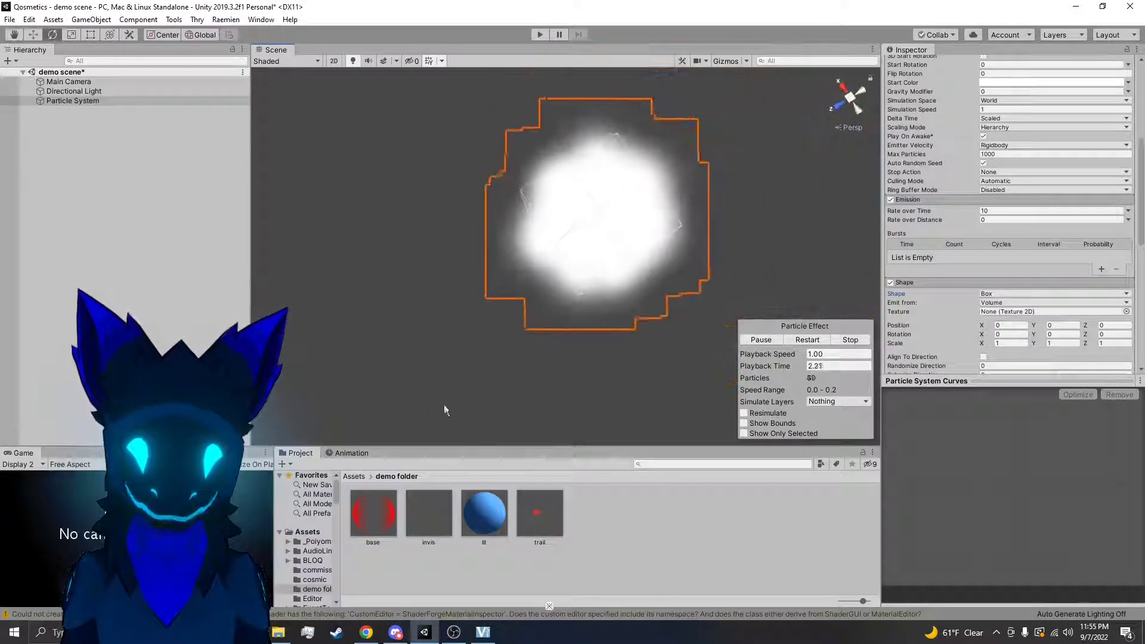
{"action": "left_click", "coordinate": [622, 388]}
{"action": "left_click", "coordinate": [600, 259]}
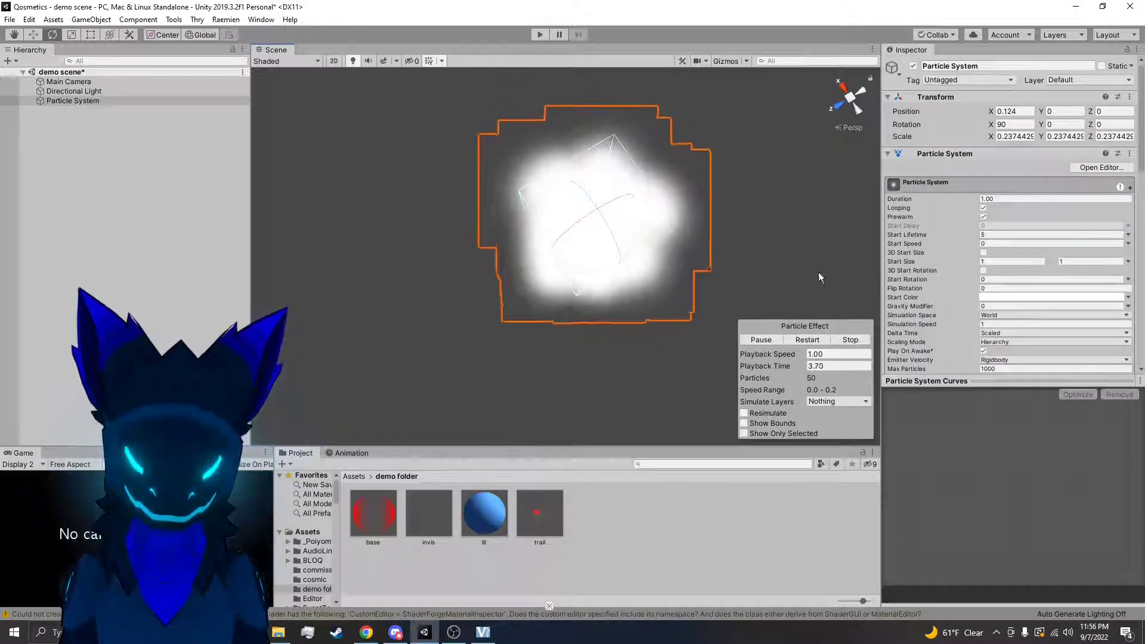
Reset the Orbital X, Y and Z velocities to 0 in Velocity over Lifetime
{"action": "scroll", "coordinate": [998, 288], "scroll_direction": "down", "scroll_amount": 10}
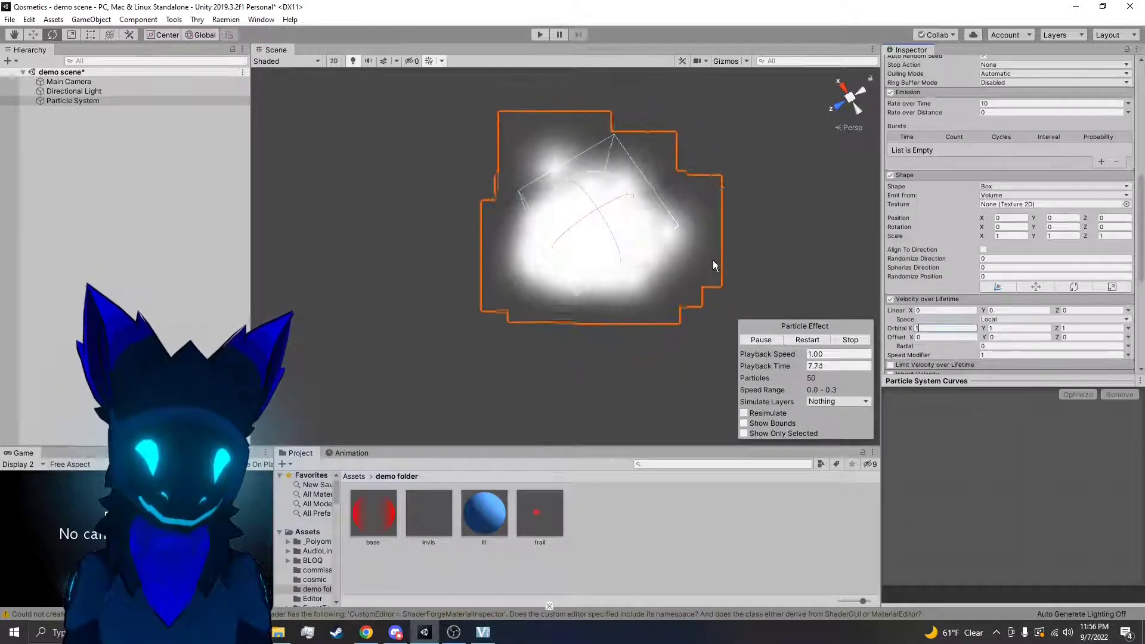
{"action": "key", "text": "BackSpace"}
{"action": "type", "text": "0"}
{"action": "left_click_drag", "start_coordinate": [1025, 330], "coordinate": [968, 329]}
{"action": "type", "text": "0"}
{"action": "left_click", "coordinate": [1094, 330]}
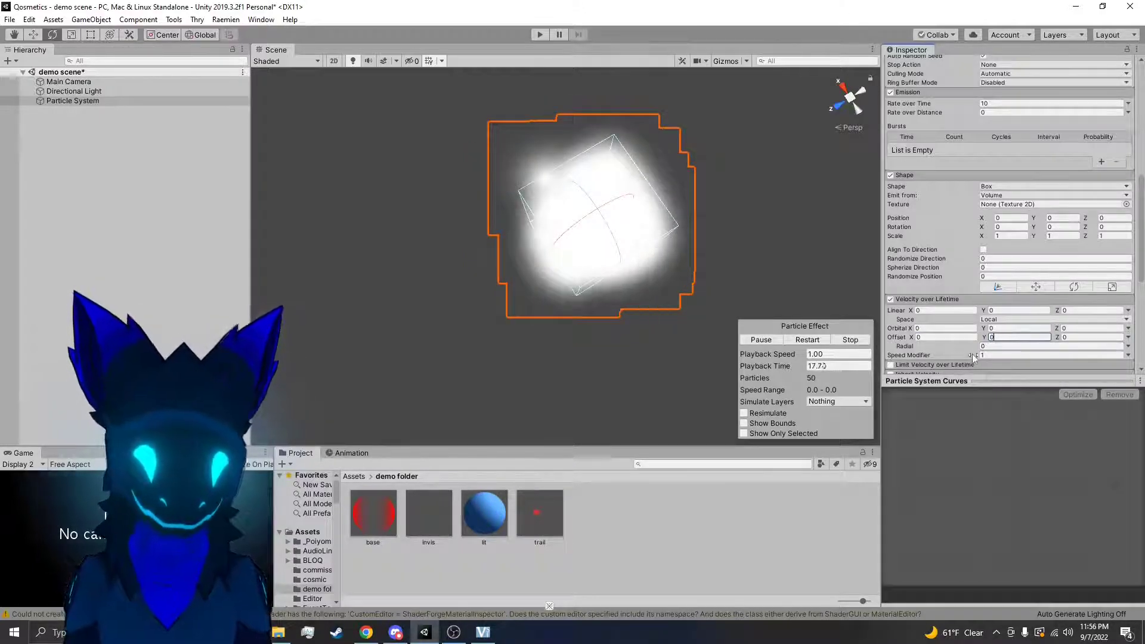
Try a Velocity over Lifetime Speed Modifier of 2.15 and restore it to 1
{"action": "left_click_drag", "start_coordinate": [973, 355], "coordinate": [978, 369]}
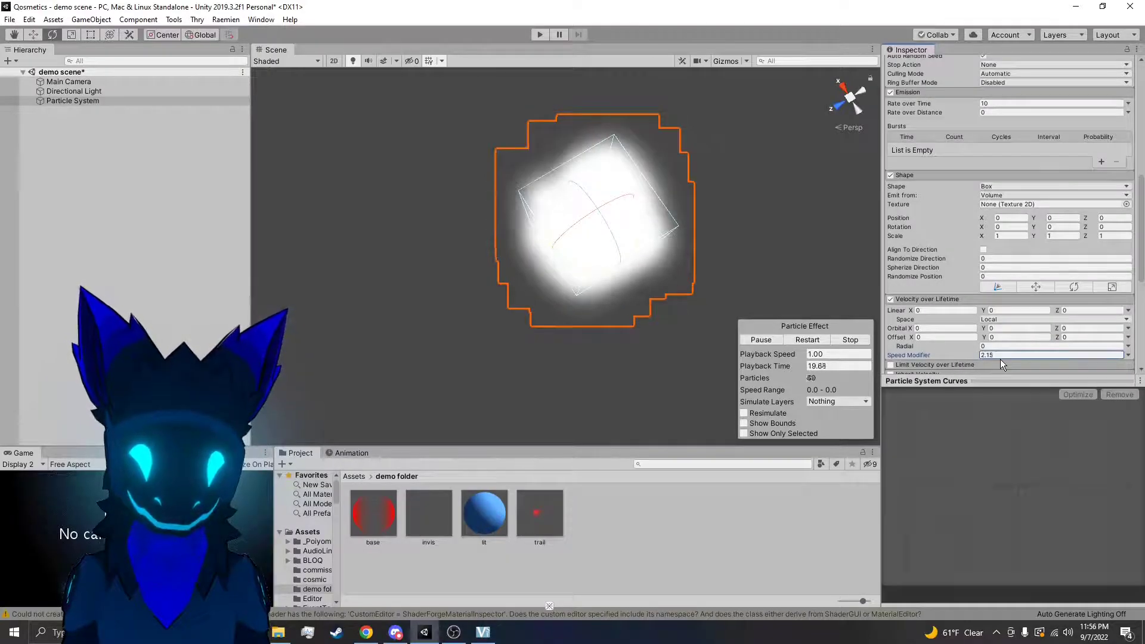
{"action": "scroll", "coordinate": [1000, 359], "scroll_direction": "up", "scroll_amount": 5}
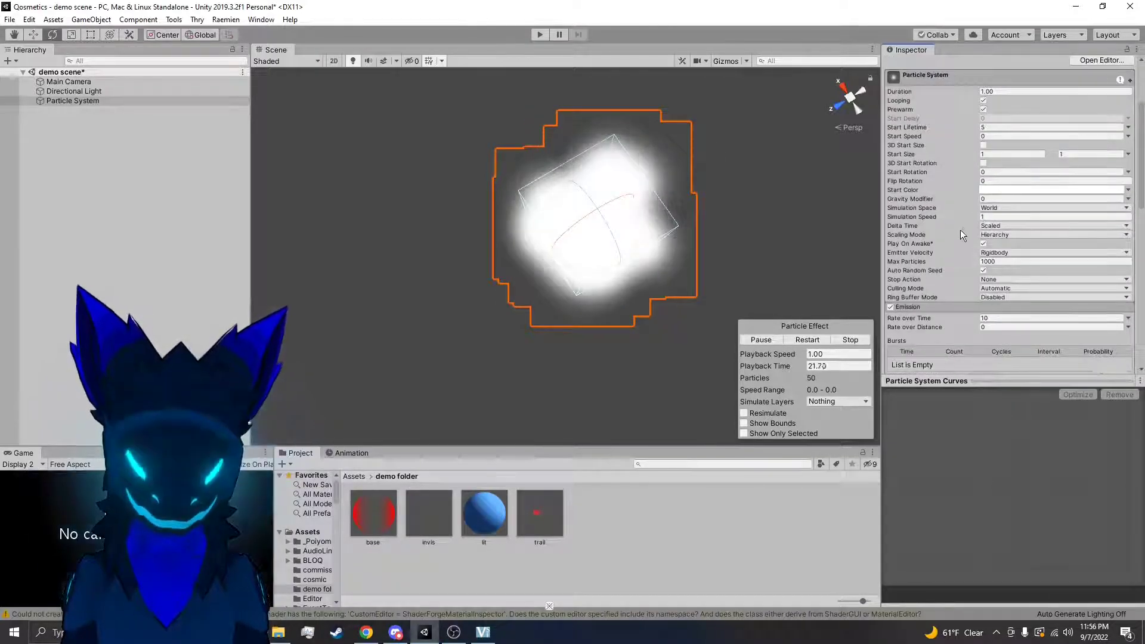
{"action": "scroll", "coordinate": [964, 303], "scroll_direction": "down", "scroll_amount": 5}
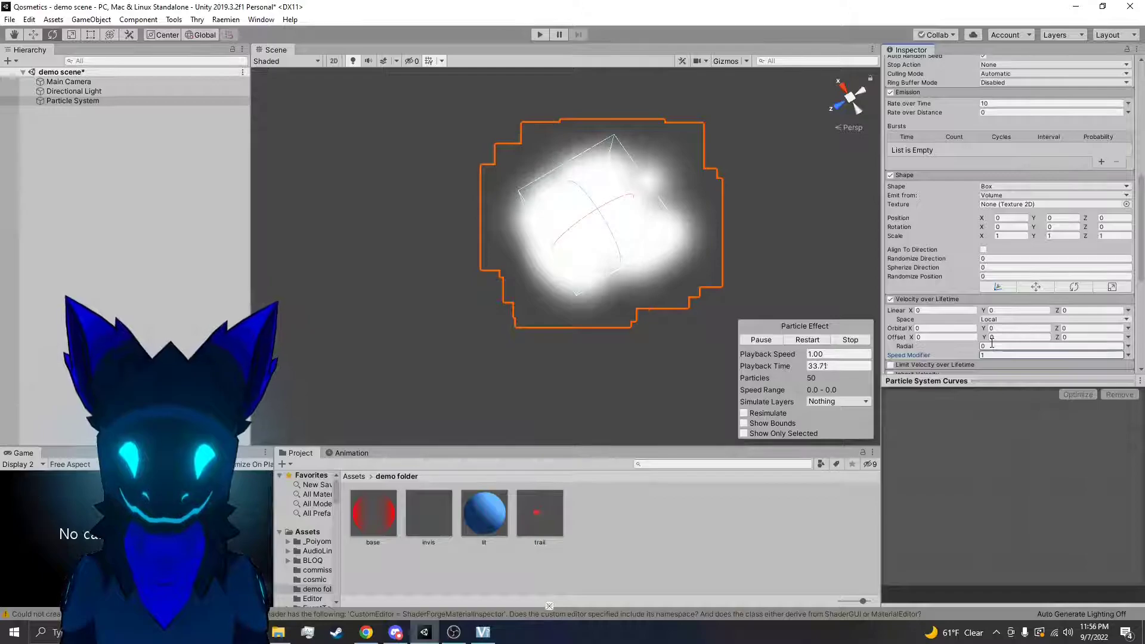
Set the Start Speed to 5, restart the preview, and set the box shape's Spherize Direction to 1
{"action": "scroll", "coordinate": [1000, 179], "scroll_direction": "up", "scroll_amount": 6}
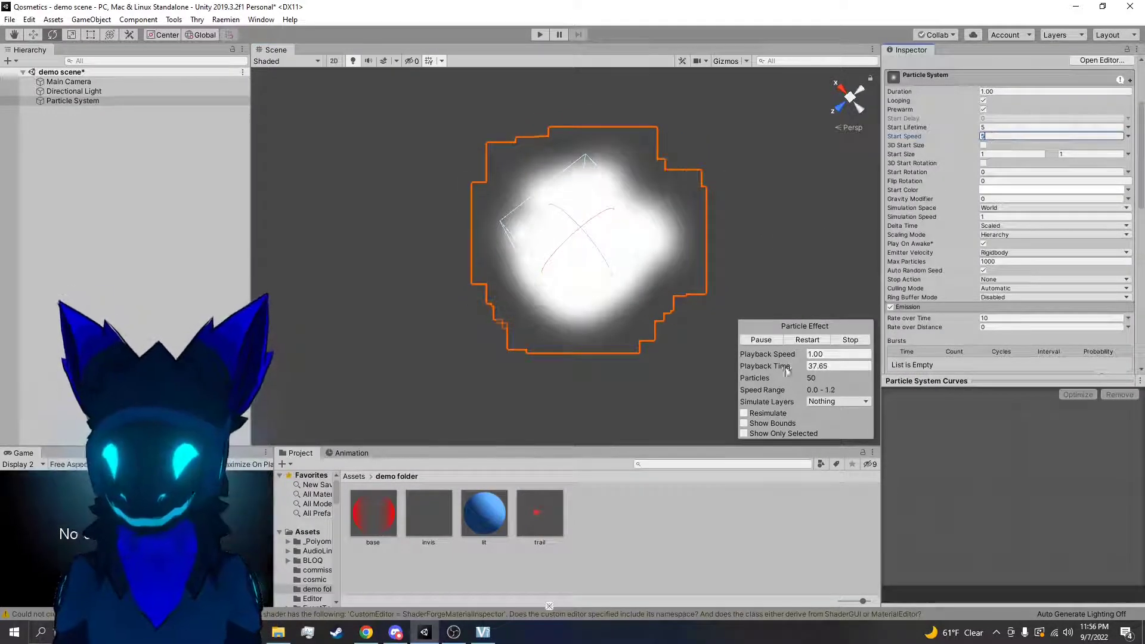
{"action": "left_click", "coordinate": [807, 339]}
{"action": "scroll", "coordinate": [992, 215], "scroll_direction": "down", "scroll_amount": 6}
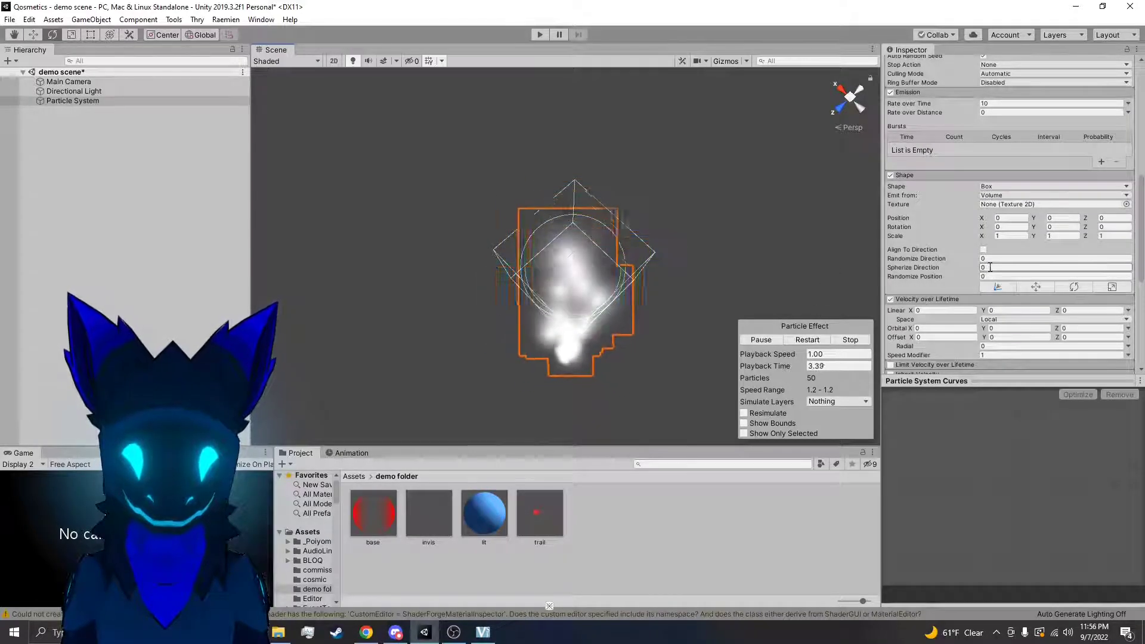
{"action": "left_click_drag", "start_coordinate": [851, 296], "coordinate": [748, 137], "text": "alt"}
Set the Emission Rate over Time to 100 and view the denser particle burst around the emitter
{"action": "scroll", "coordinate": [1008, 208], "scroll_direction": "up", "scroll_amount": 3}
{"action": "left_click", "coordinate": [1001, 212]}
{"action": "type", "text": "100"}
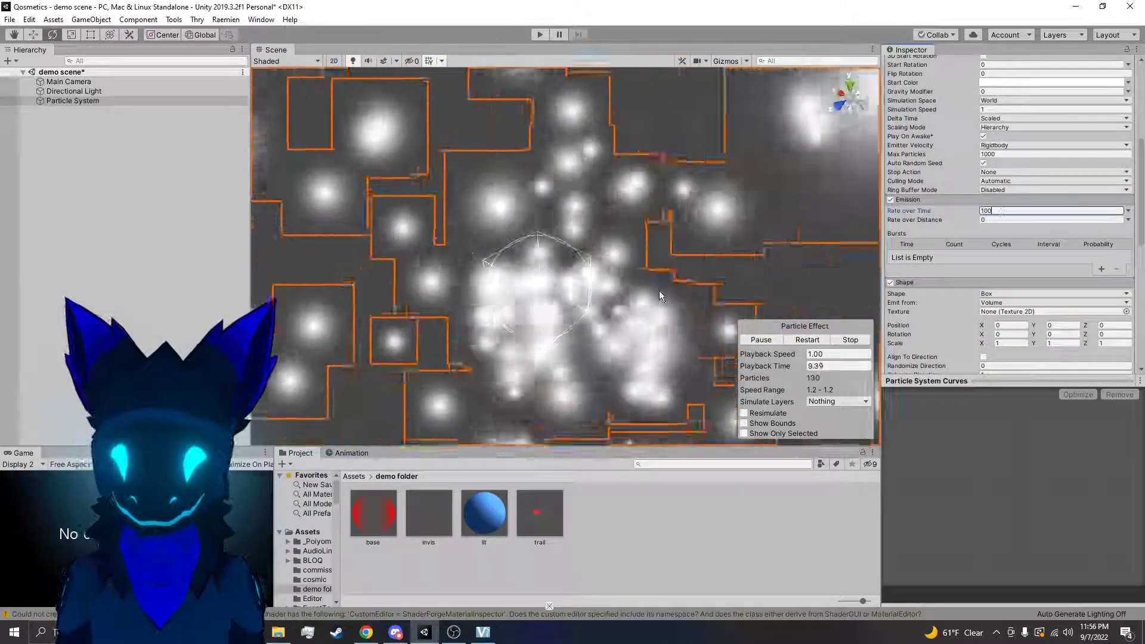
{"action": "left_click_drag", "start_coordinate": [683, 291], "coordinate": [513, 358], "text": "alt"}
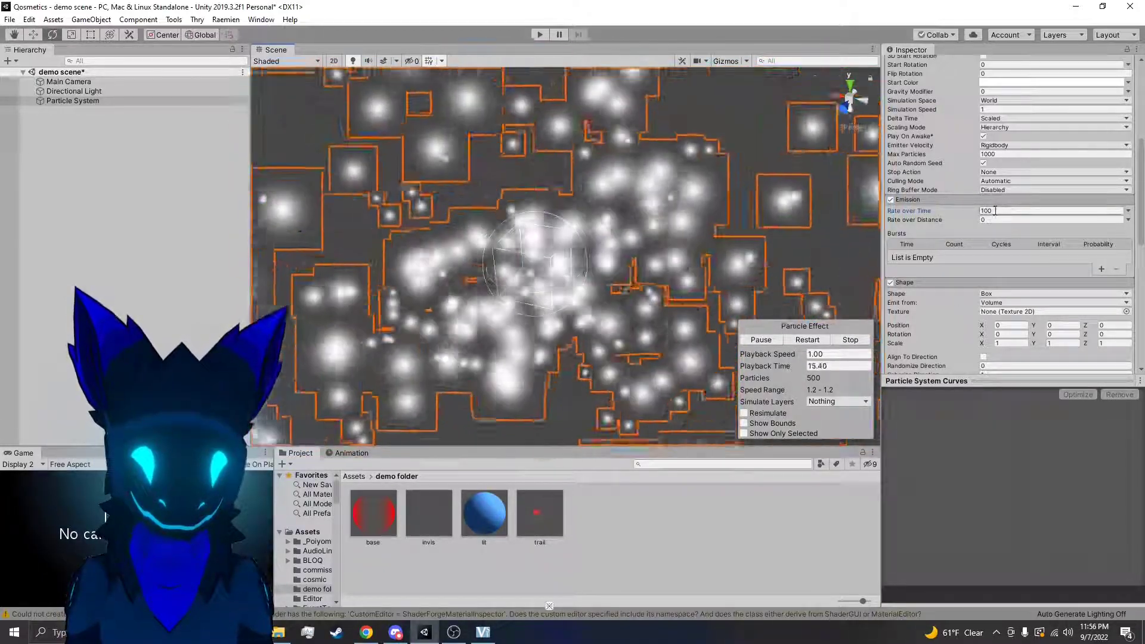
Set the Radial velocity to -1 in Velocity over Lifetime and view the particles from the side
{"action": "scroll", "coordinate": [1032, 269], "scroll_direction": "down", "scroll_amount": 3}
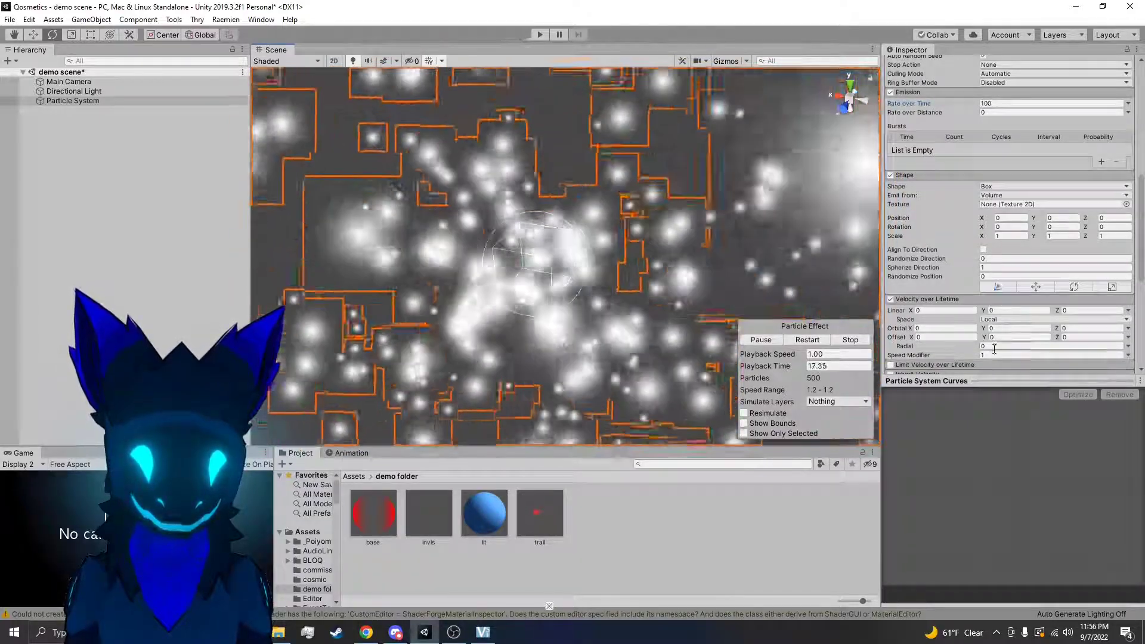
{"action": "type", "text": "-1"}
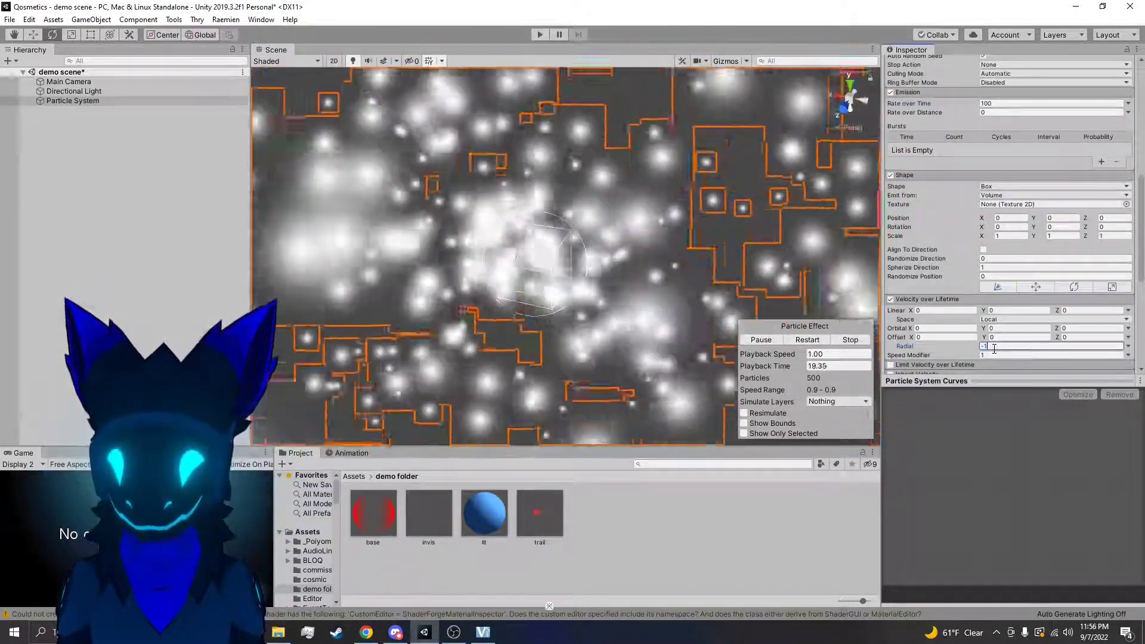
{"action": "right_click_drag", "start_coordinate": [733, 239], "coordinate": [632, 223]}
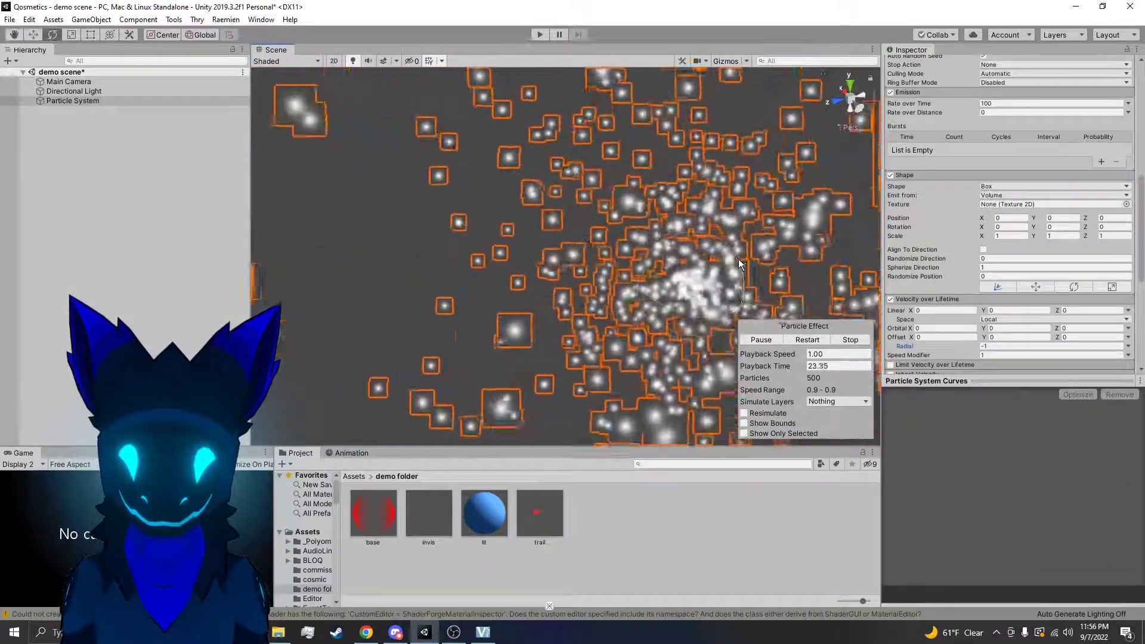
Set the Radial velocity to -2, restart the particle preview and view the effect from another angle
{"action": "left_click", "coordinate": [1003, 346]}
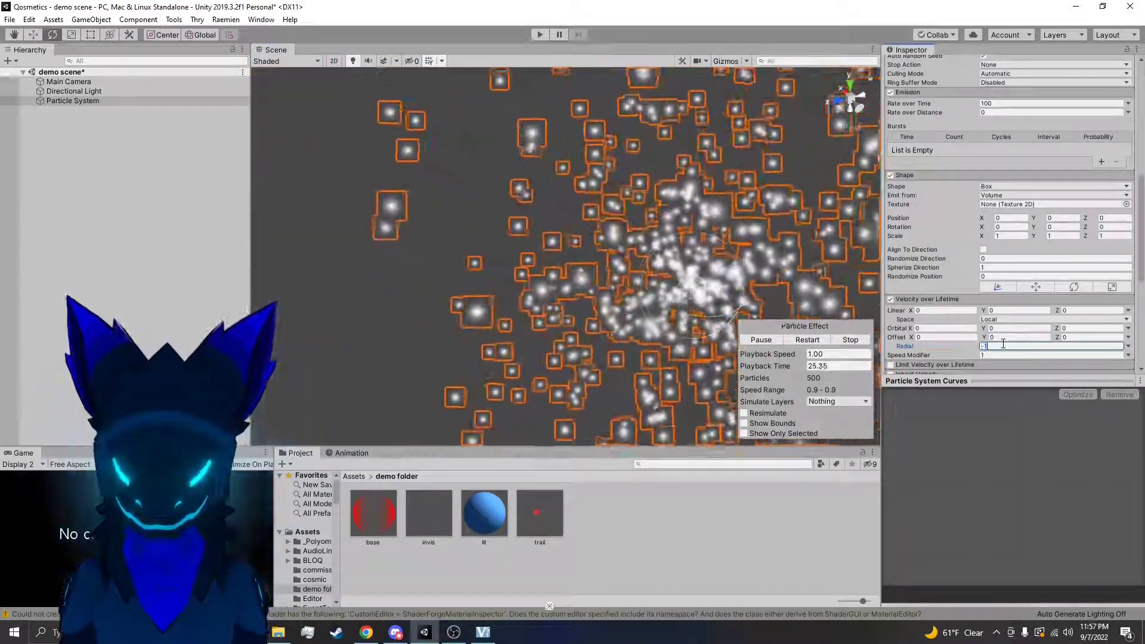
{"action": "type", "text": "0"}
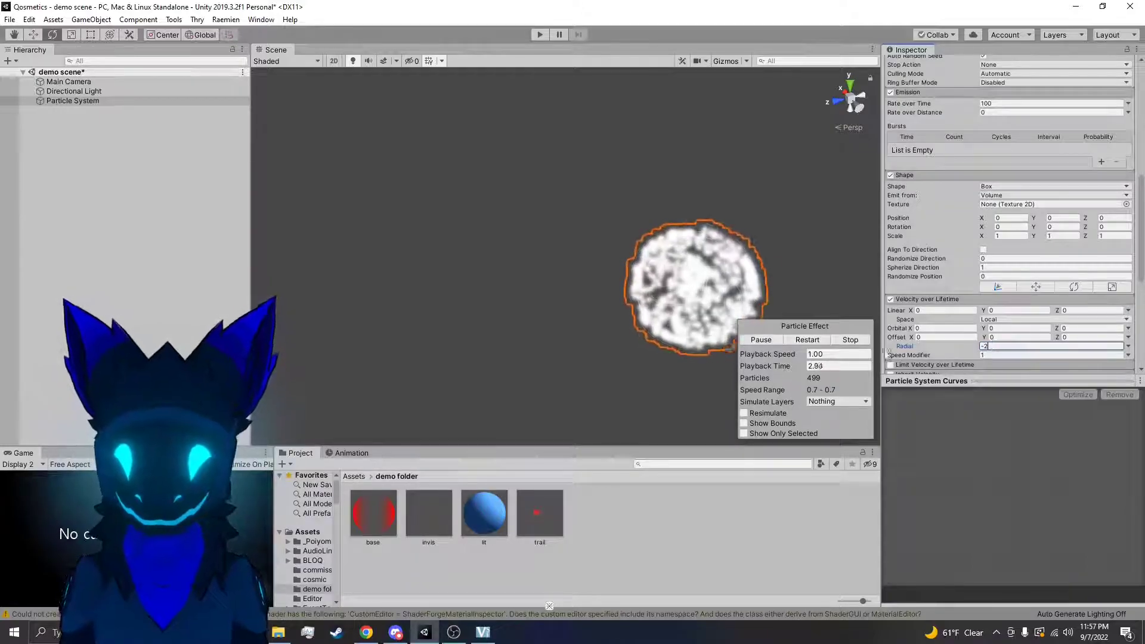
{"action": "left_click", "coordinate": [808, 340]}
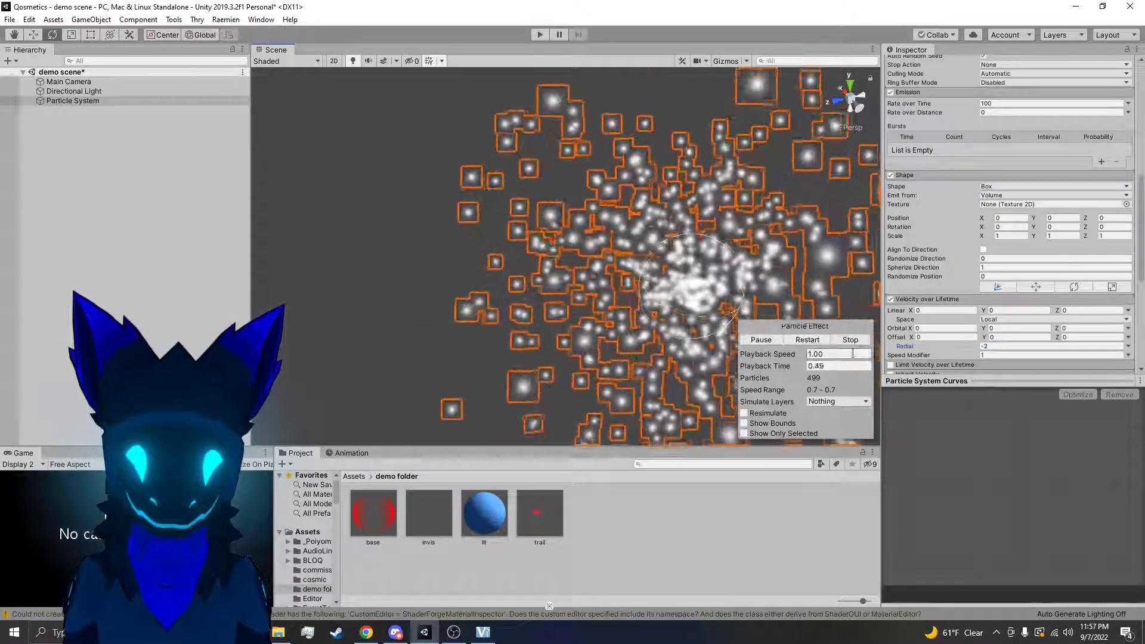
{"action": "right_click_drag", "start_coordinate": [645, 283], "coordinate": [789, 302]}
Try a Radial velocity of -3, followed by -5, in Velocity over Lifetime
{"action": "left_click", "coordinate": [1013, 346]}
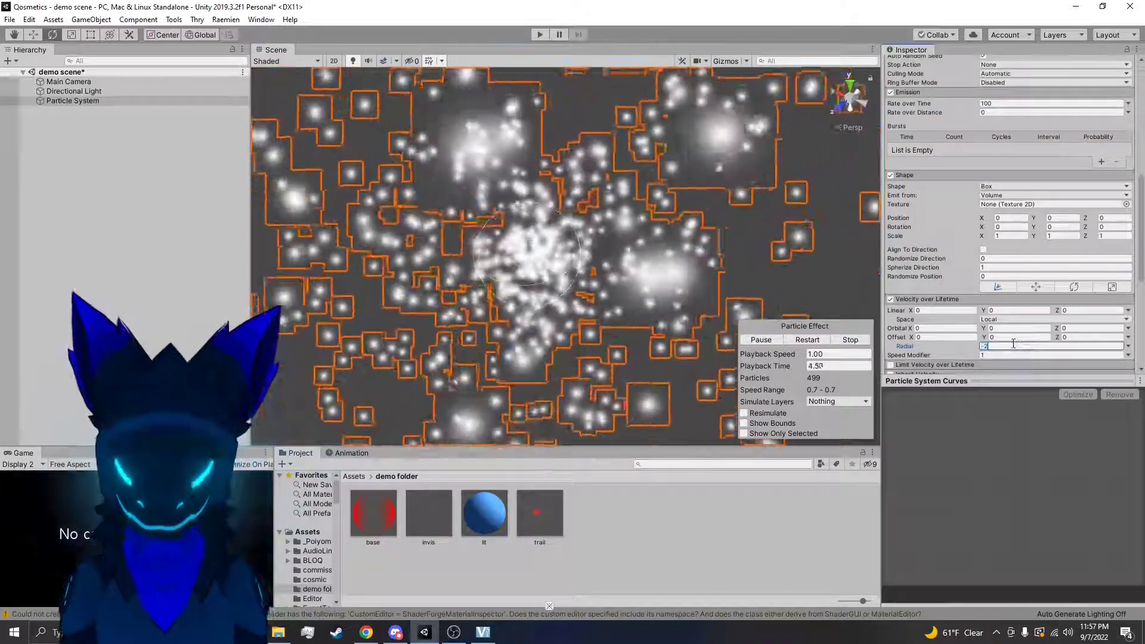
{"action": "type", "text": "-3"}
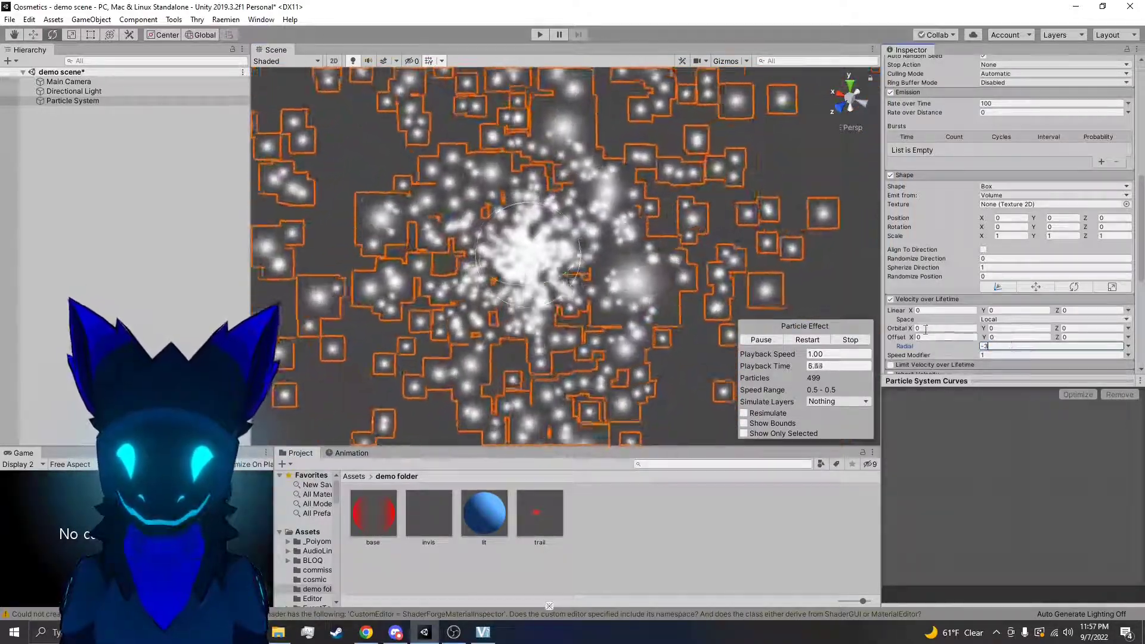
{"action": "key", "text": "BackSpace"}
{"action": "type", "text": "5"}
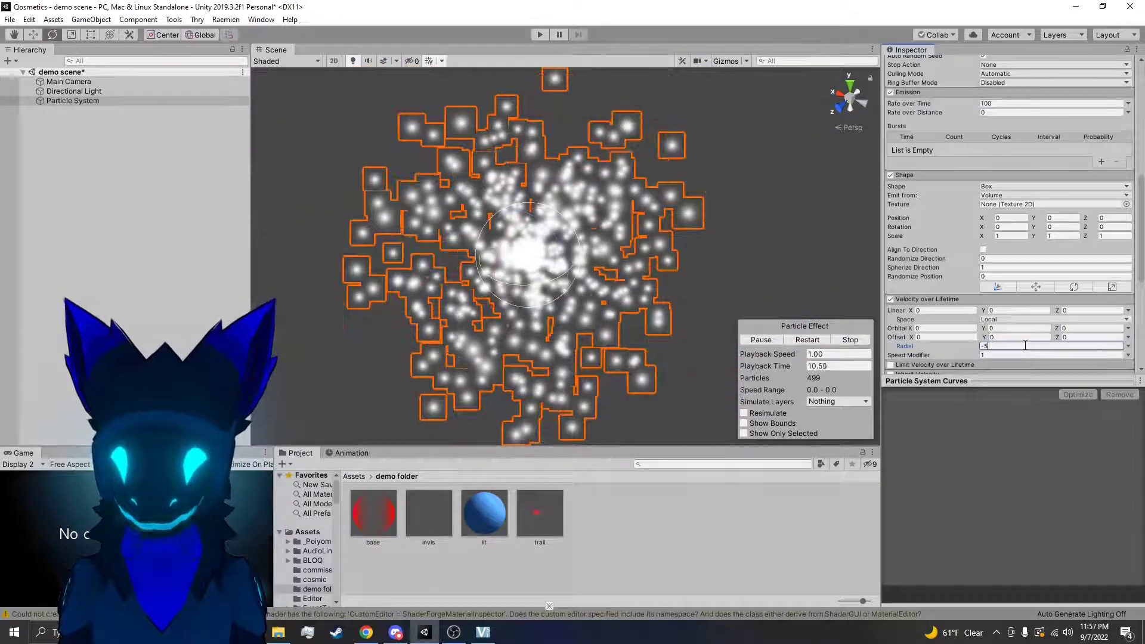
Set the Radial velocity to -4 and restart the particle preview
{"action": "scroll", "coordinate": [1080, 261], "scroll_direction": "up", "scroll_amount": 15}
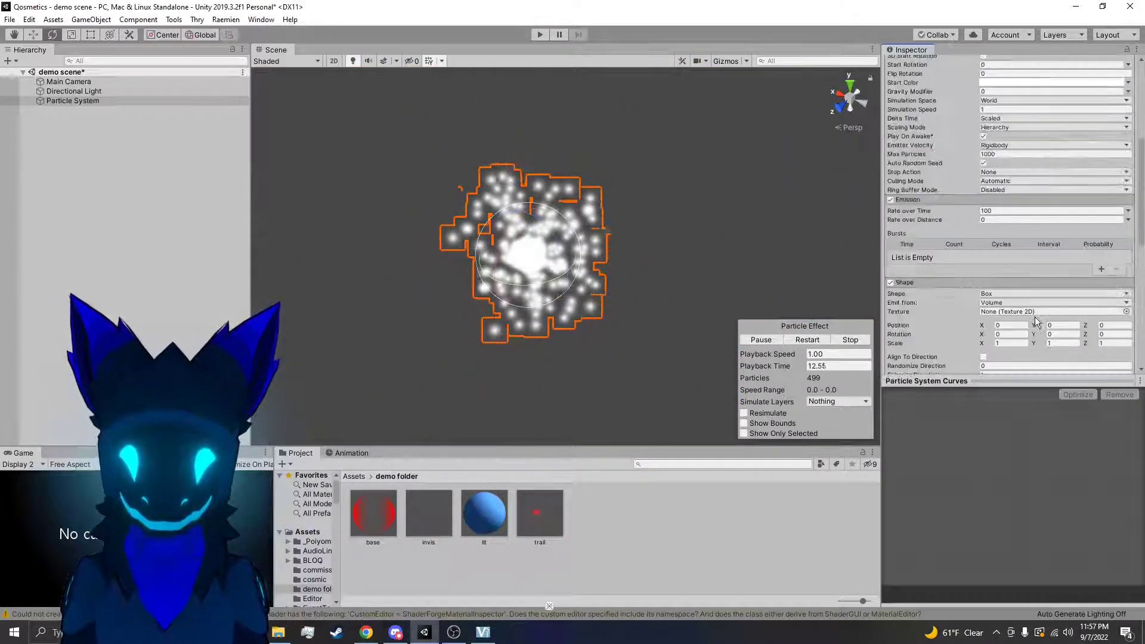
{"action": "left_click", "coordinate": [988, 244]}
{"action": "scroll", "coordinate": [997, 269], "scroll_direction": "down", "scroll_amount": 8}
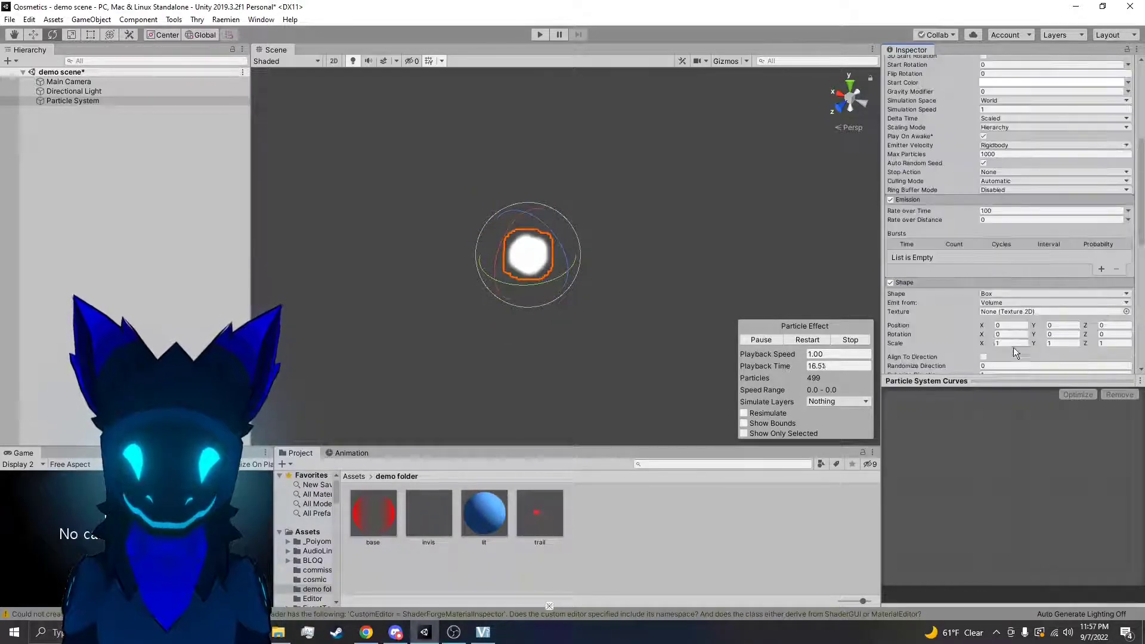
{"action": "scroll", "coordinate": [1000, 316], "scroll_direction": "down", "scroll_amount": 7}
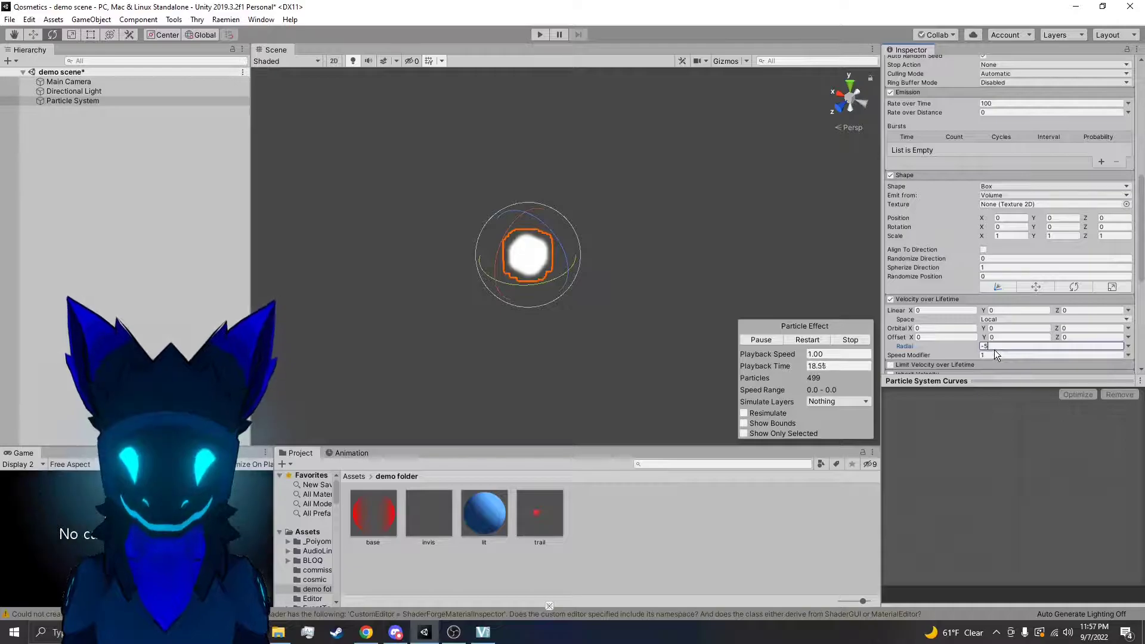
{"action": "key", "text": "BackSpace"}
{"action": "type", "text": "4"}
{"action": "left_click", "coordinate": [796, 339]}
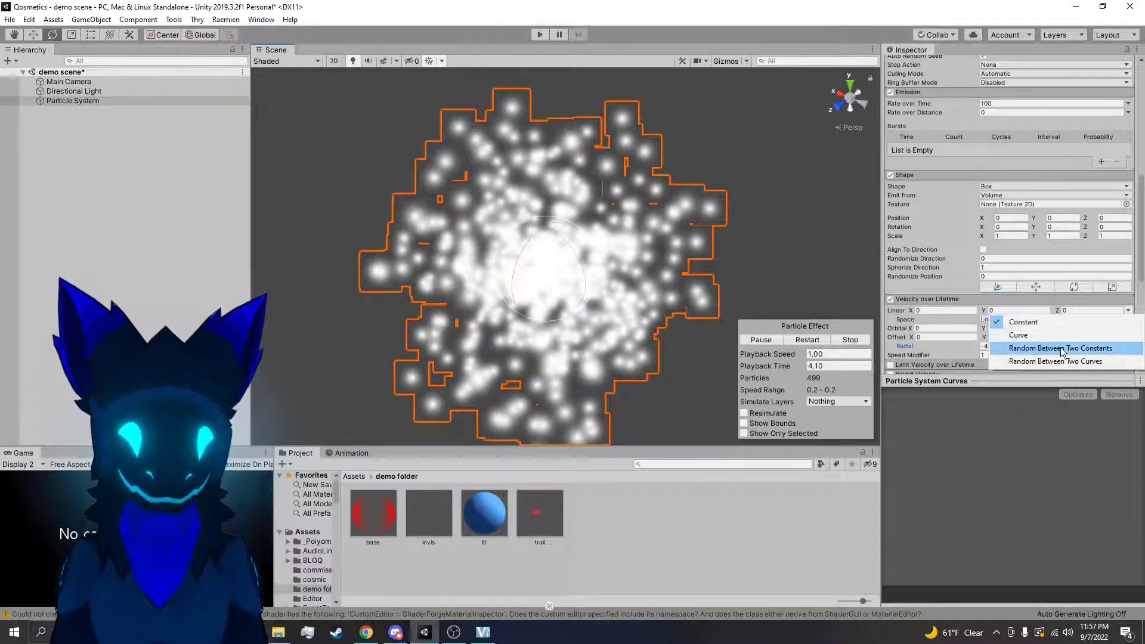
Switch the Linear velocity to Random Between Two Constants and set its first X, Y and Z constants to 5
{"action": "left_click", "coordinate": [1061, 349]}
{"action": "left_click", "coordinate": [932, 311]}
{"action": "type", "text": "5"}
{"action": "left_click", "coordinate": [1049, 311]}
{"action": "type", "text": "5"}
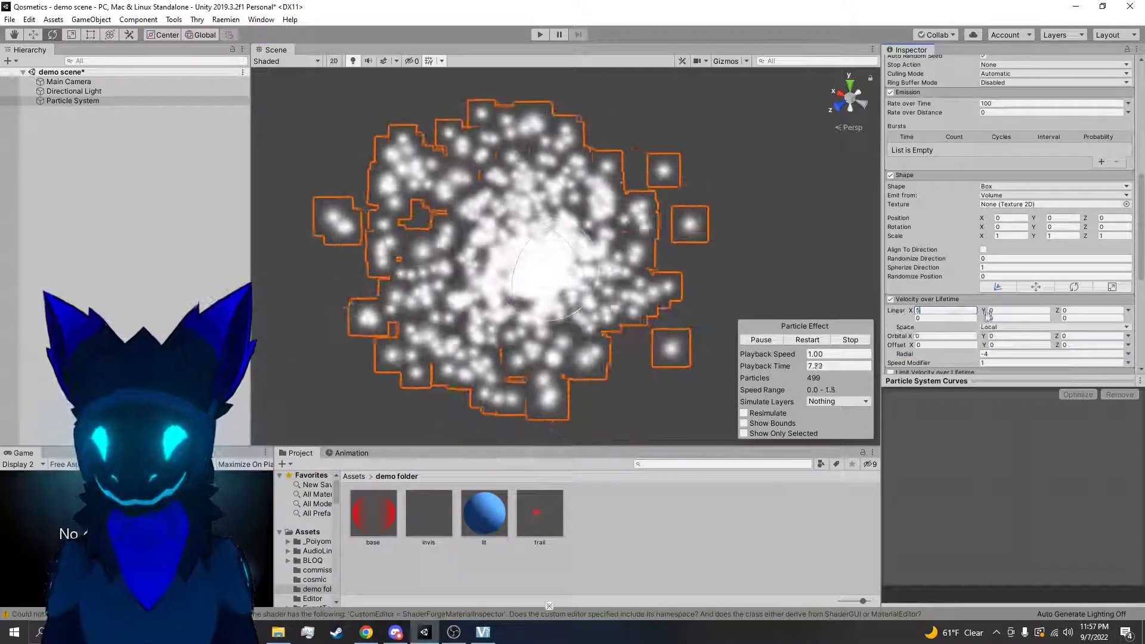
{"action": "left_click", "coordinate": [1092, 311]}
{"action": "type", "text": "5"}
Set the second X, Y and Z constants of the Linear velocity to -5, restart the particle preview and view the effect
{"action": "left_click", "coordinate": [959, 318]}
{"action": "type", "text": "-5"}
{"action": "left_click", "coordinate": [1001, 318]}
{"action": "type", "text": "-5"}
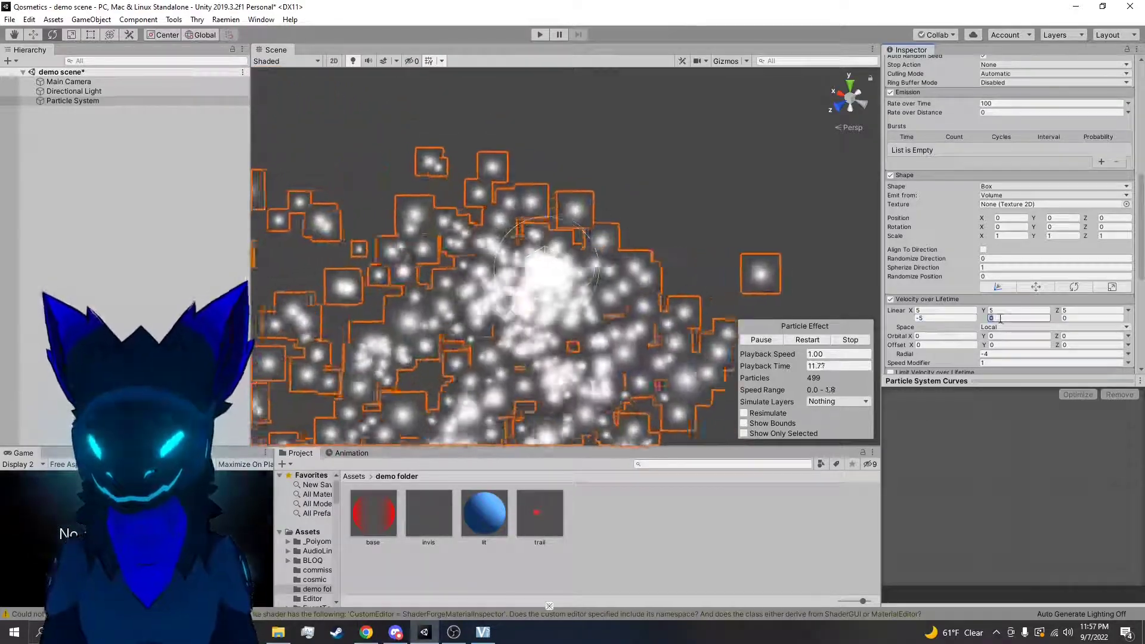
{"action": "left_click", "coordinate": [1086, 318]}
{"action": "type", "text": "-5"}
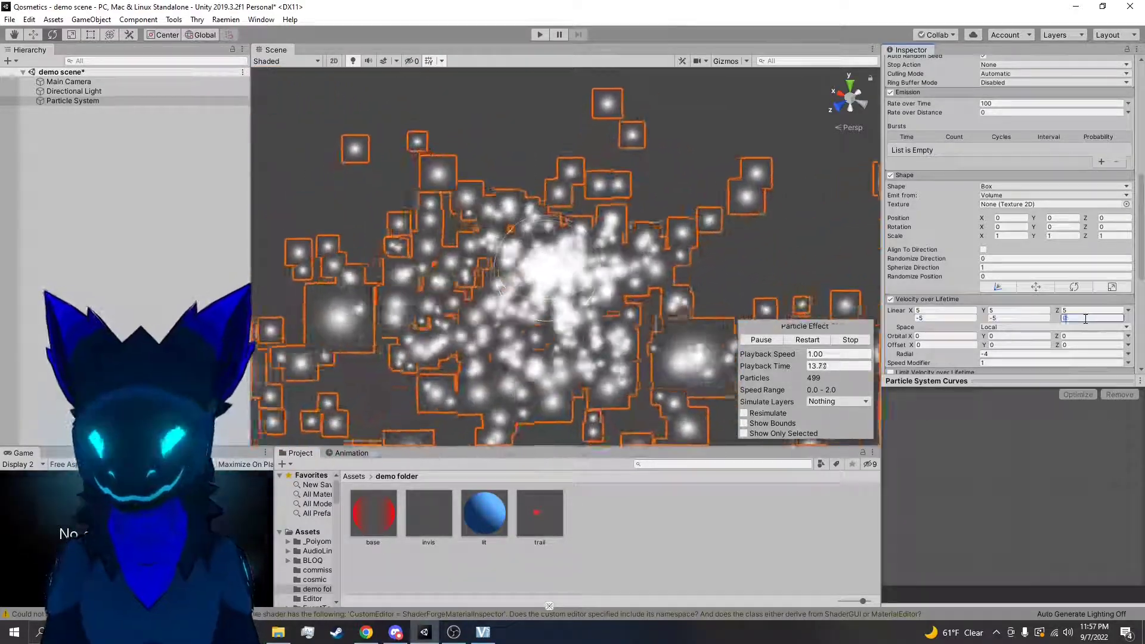
{"action": "left_click", "coordinate": [808, 339]}
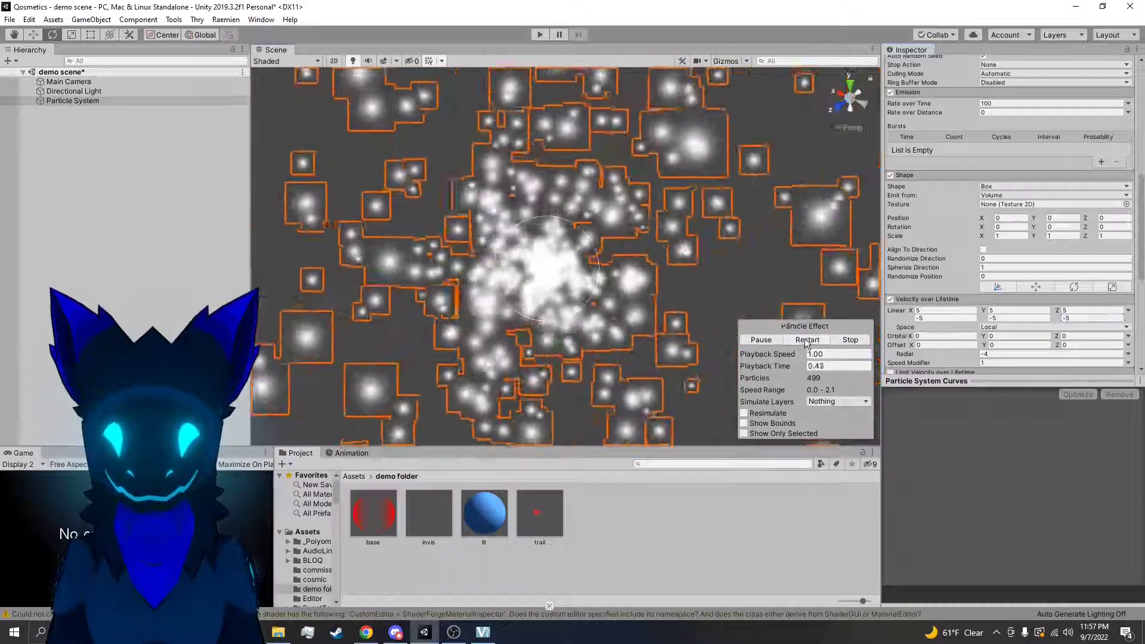
{"action": "right_click_drag", "start_coordinate": [718, 255], "coordinate": [701, 244]}
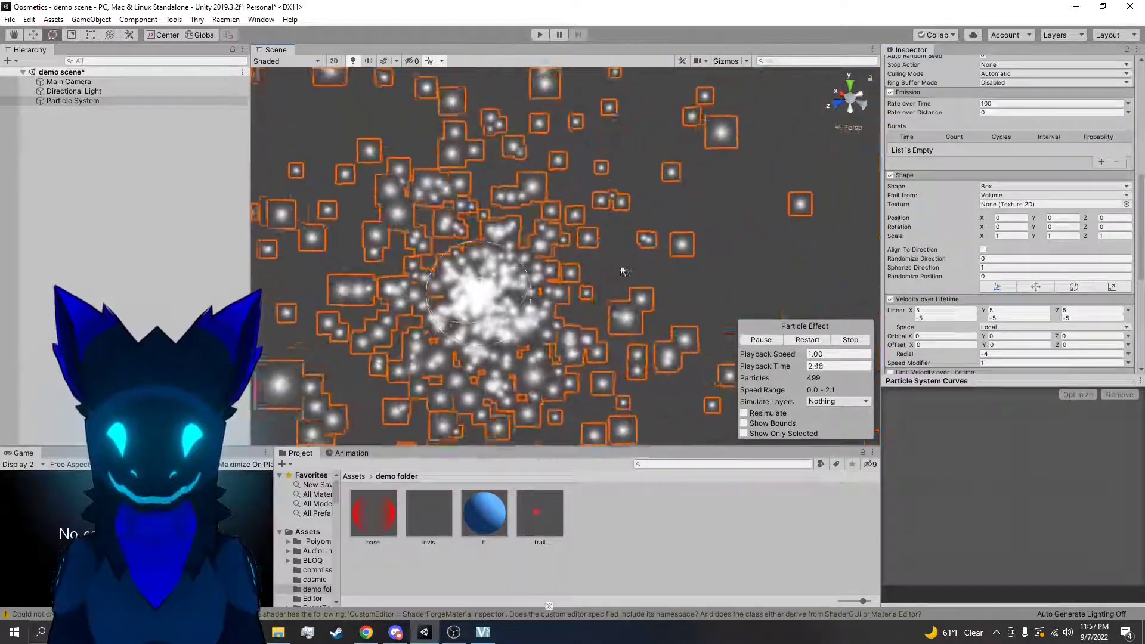
{"action": "left_click", "coordinate": [692, 285]}
{"action": "left_click", "coordinate": [471, 297]}
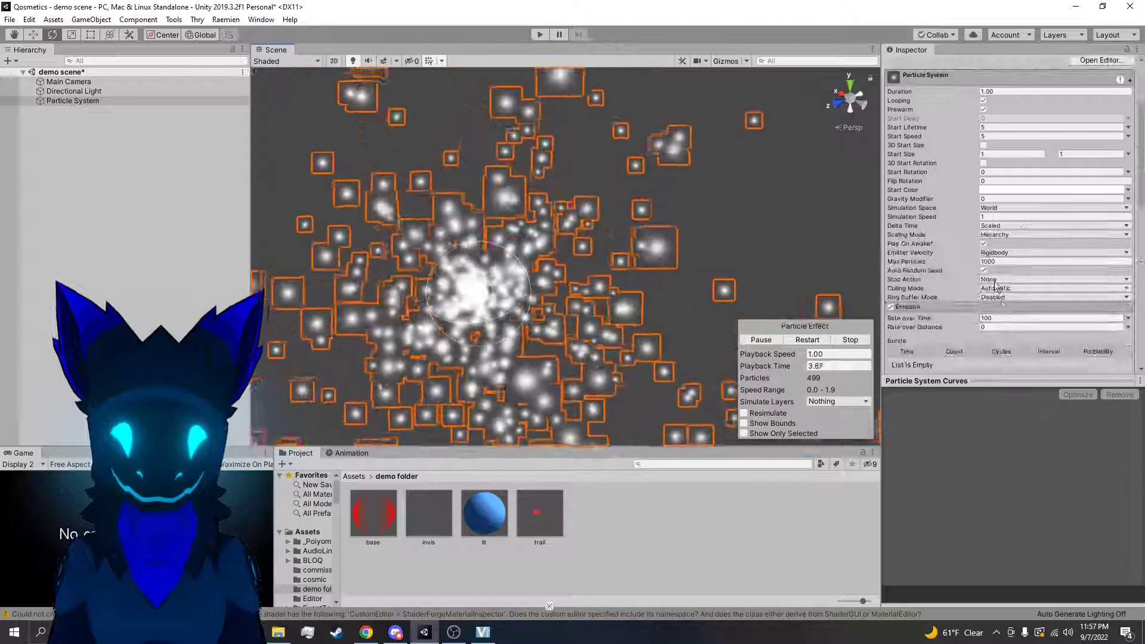
Set the Radial velocity to -5, restart the particle preview and lower the value further to -5.7
{"action": "scroll", "coordinate": [997, 301], "scroll_direction": "down", "scroll_amount": 10}
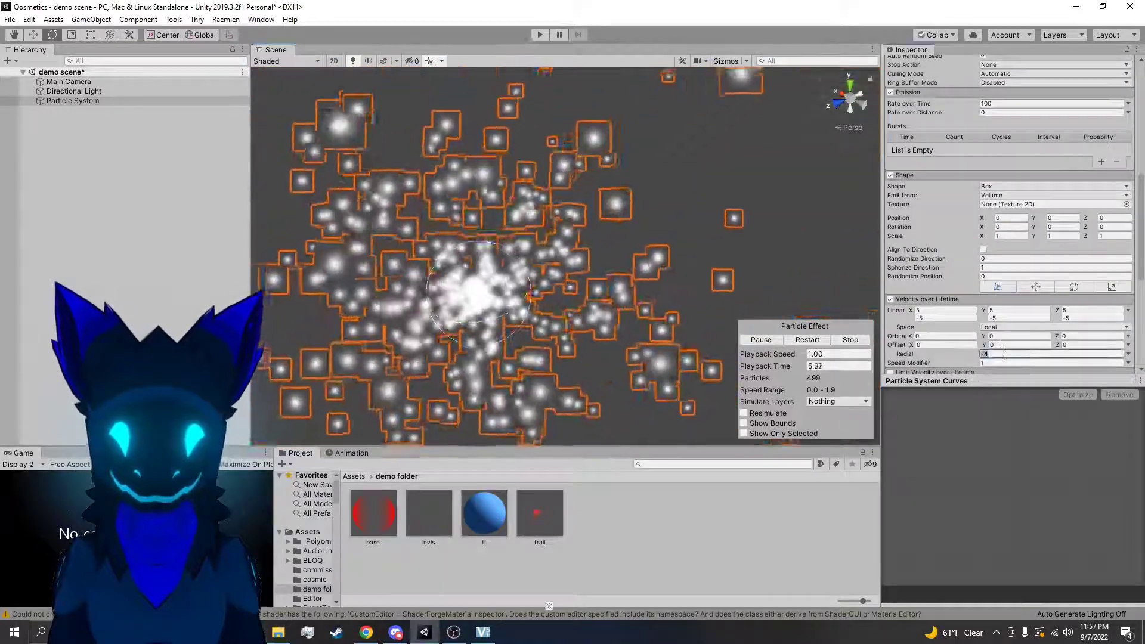
{"action": "left_click", "coordinate": [1004, 355]}
{"action": "type", "text": "-5"}
{"action": "right_click_drag", "start_coordinate": [695, 378], "coordinate": [595, 391]}
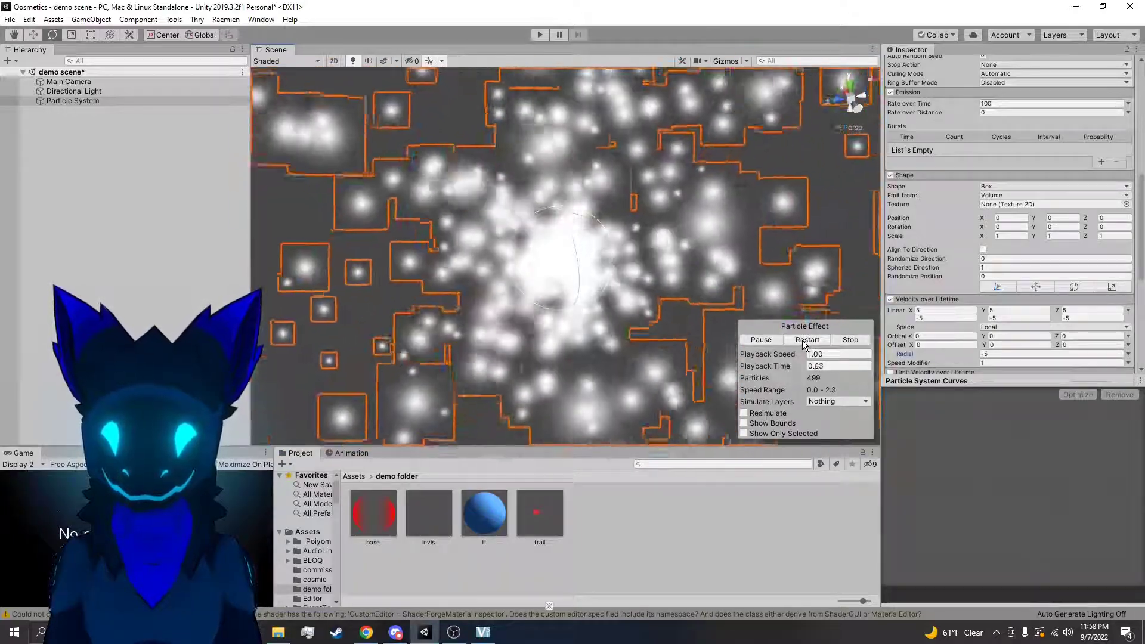
{"action": "left_click_drag", "start_coordinate": [966, 357], "coordinate": [959, 362]}
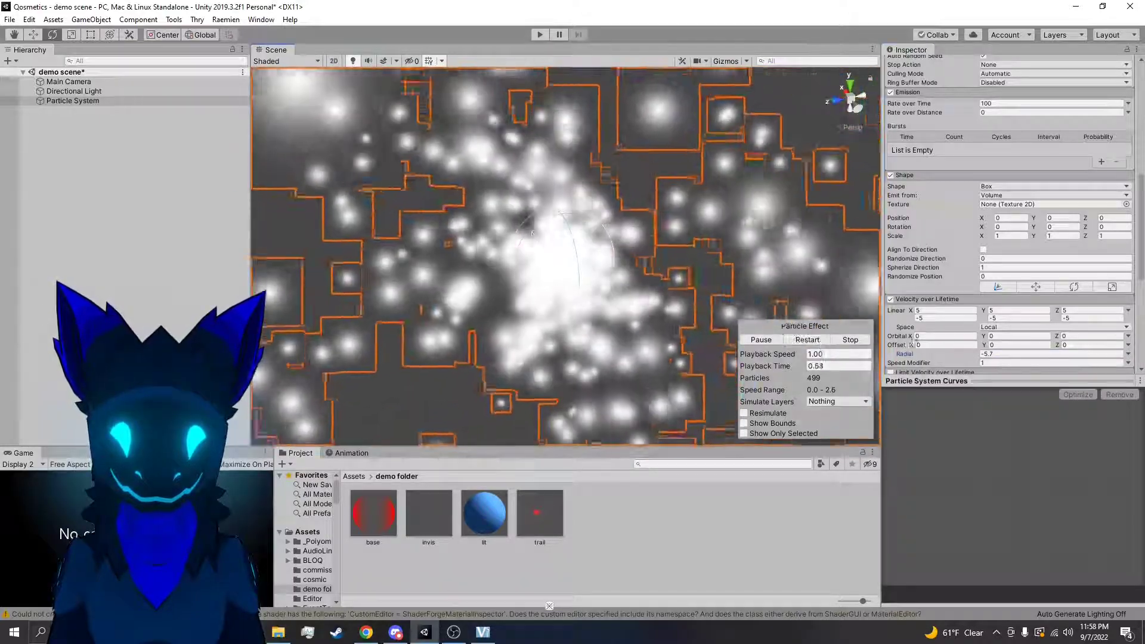
{"action": "mouse_move", "coordinate": [961, 356]}
{"action": "left_mouse_down"}
{"action": "mouse_move", "coordinate": [974, 358]}
{"action": "mouse_move", "coordinate": [961, 356]}
{"action": "left_mouse_up"}
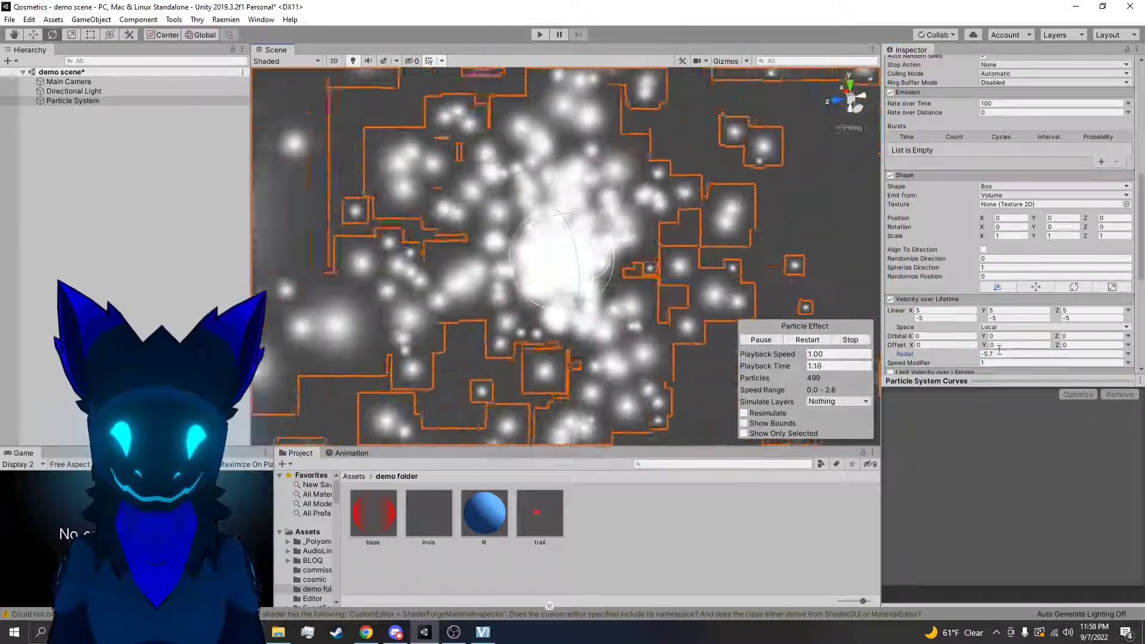
Set the Emission Rate over Time to 10, restart the particle preview and view the thinned-out effect from another angle
{"action": "scroll", "coordinate": [953, 278], "scroll_direction": "up", "scroll_amount": 3}
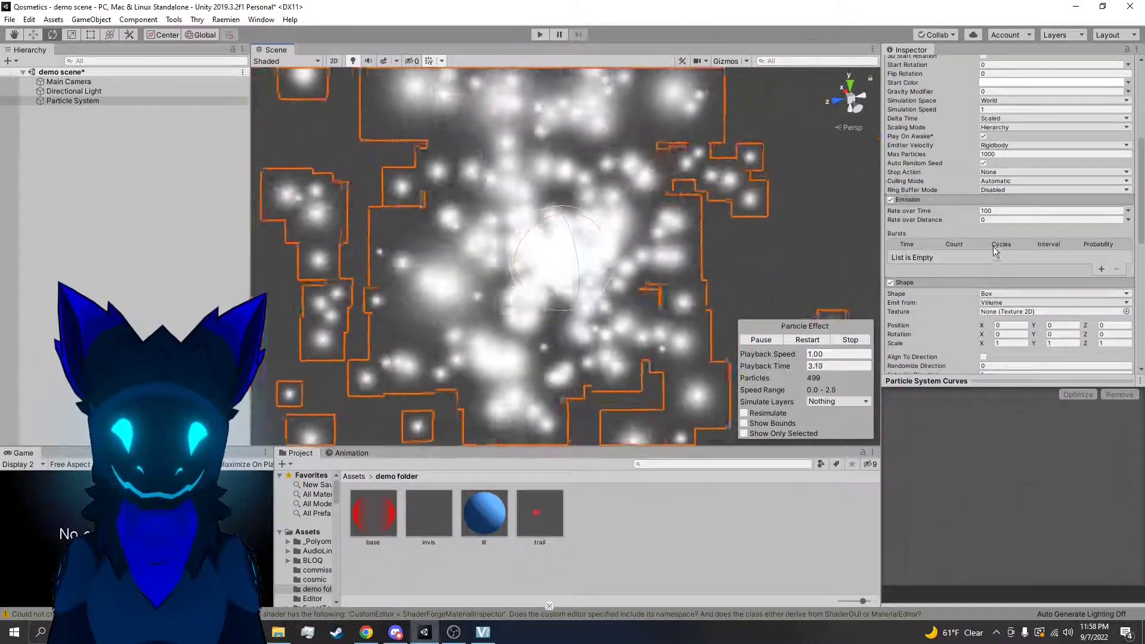
{"action": "left_click", "coordinate": [995, 212]}
{"action": "type", "text": "10"}
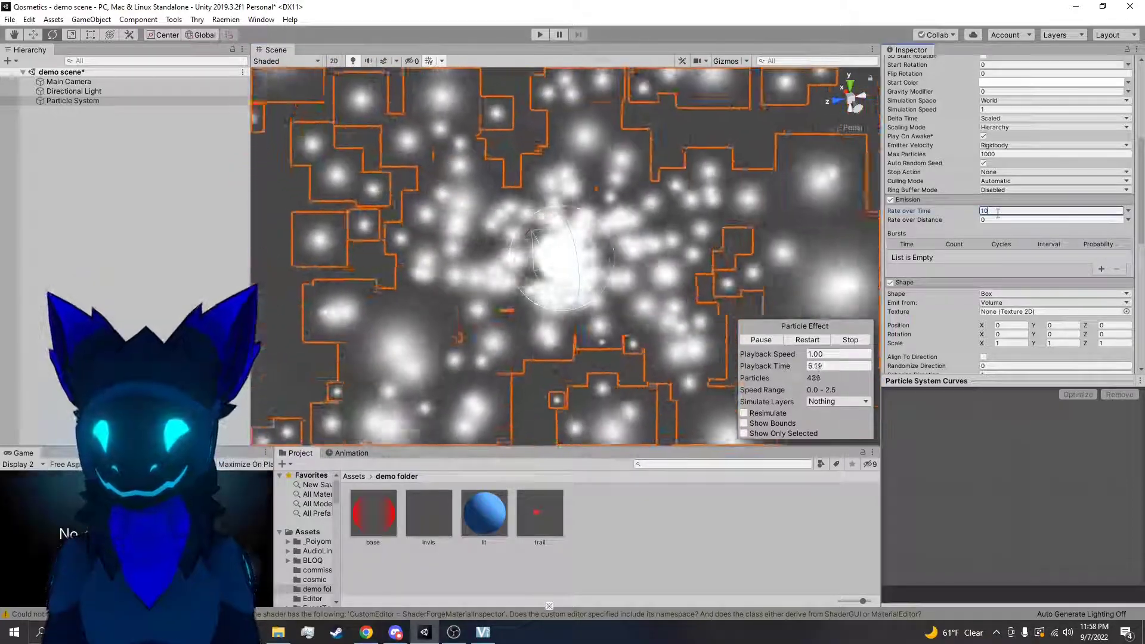
{"action": "left_click", "coordinate": [807, 339]}
{"action": "left_click_drag", "start_coordinate": [652, 256], "coordinate": [615, 273], "text": "alt"}
{"action": "scroll", "coordinate": [1087, 257], "scroll_direction": "down", "scroll_amount": 3}
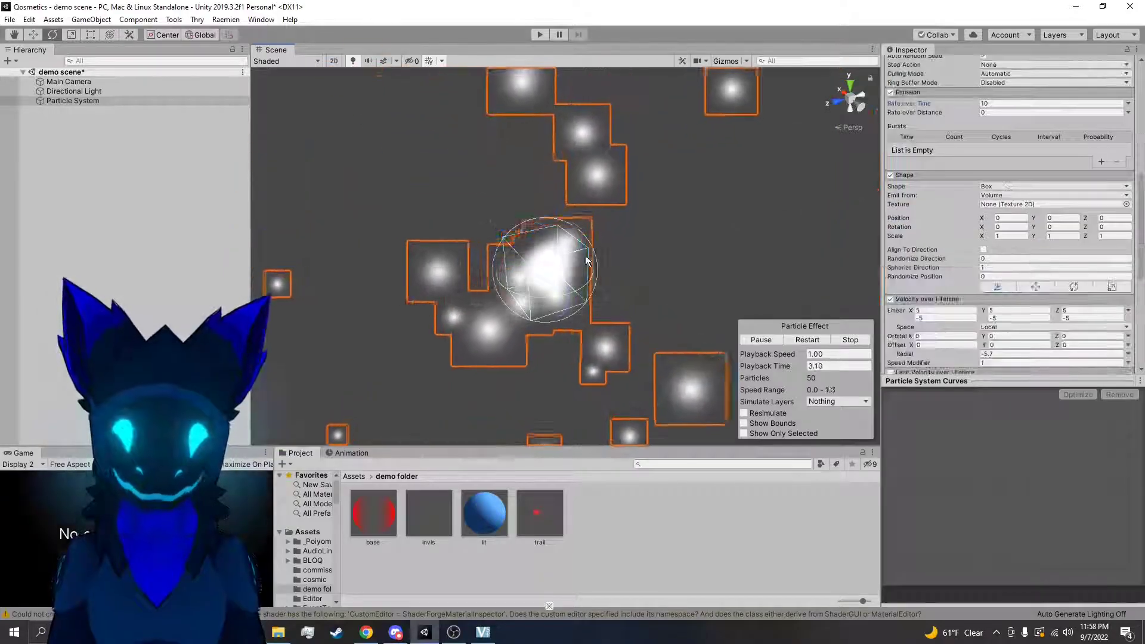
{"action": "left_click_drag", "start_coordinate": [697, 260], "coordinate": [669, 273], "text": "alt"}
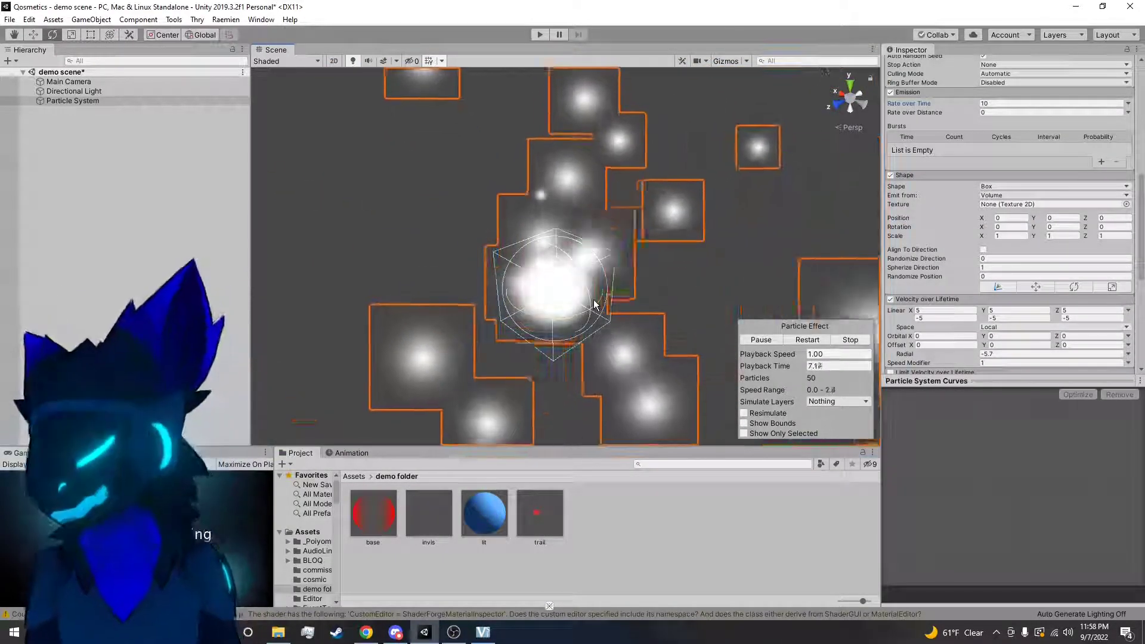
Return the Radial velocity in Velocity over Lifetime to -5 and restart the particle preview
{"action": "scroll", "coordinate": [964, 223], "scroll_direction": "down", "scroll_amount": 6}
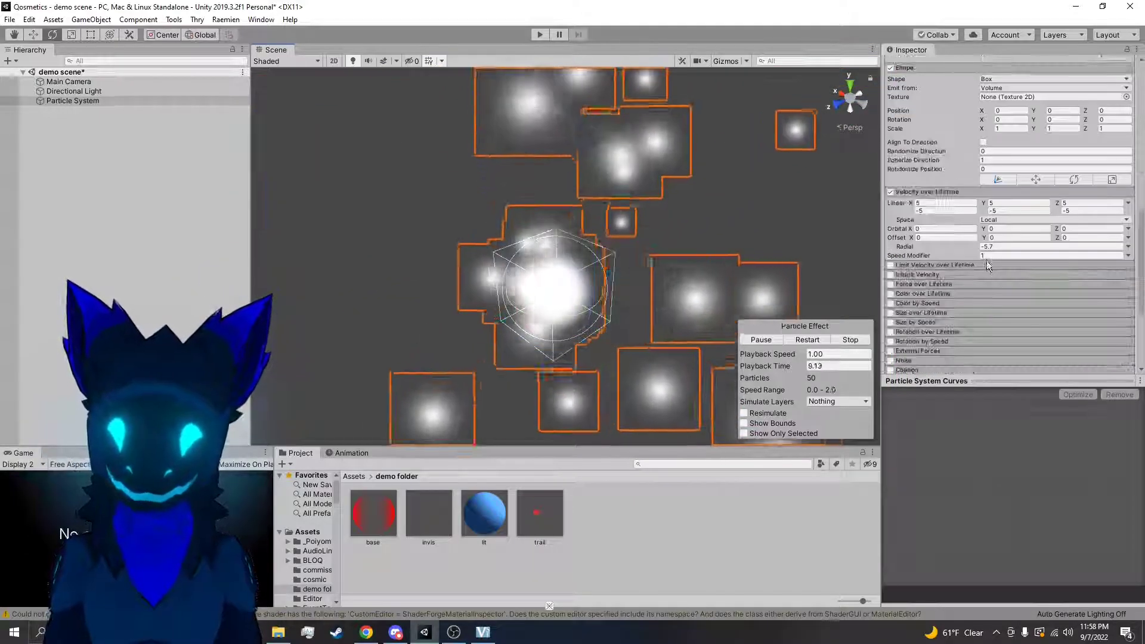
{"action": "left_click", "coordinate": [1001, 139]}
{"action": "type", "text": "0"}
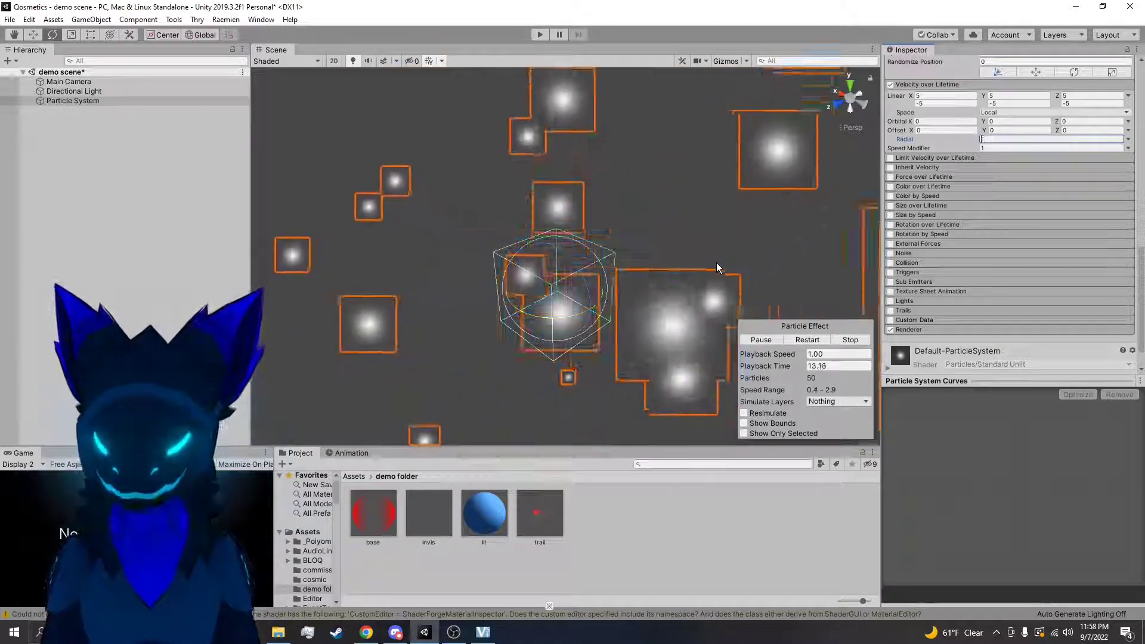
{"action": "key", "text": "BackSpace"}
{"action": "type", "text": "-5"}
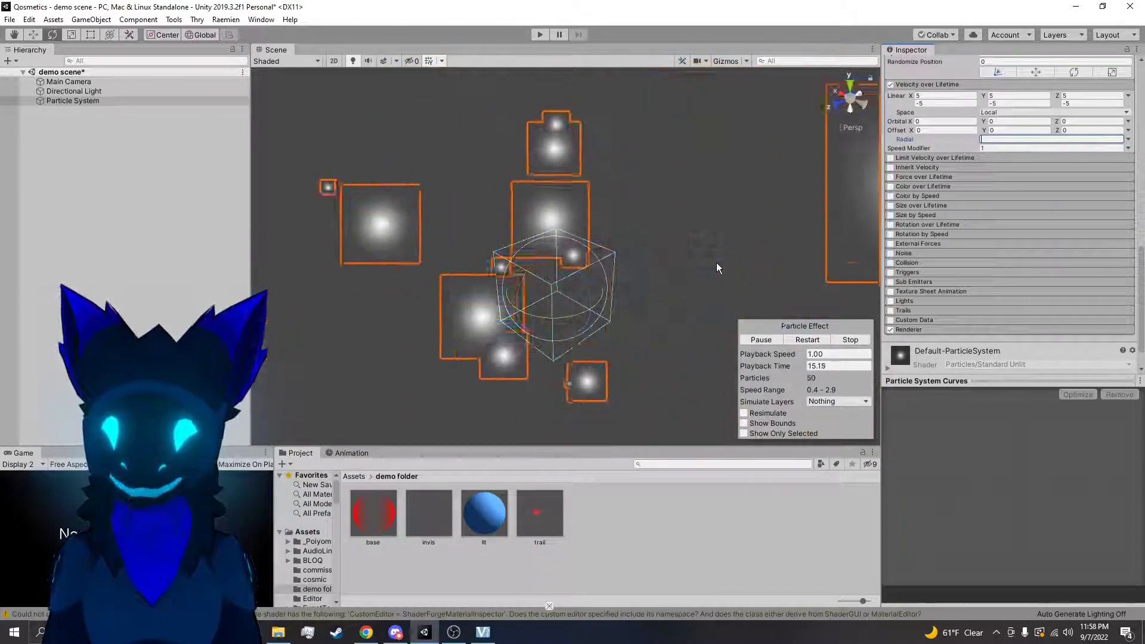
{"action": "right_click_drag", "start_coordinate": [544, 266], "coordinate": [541, 255]}
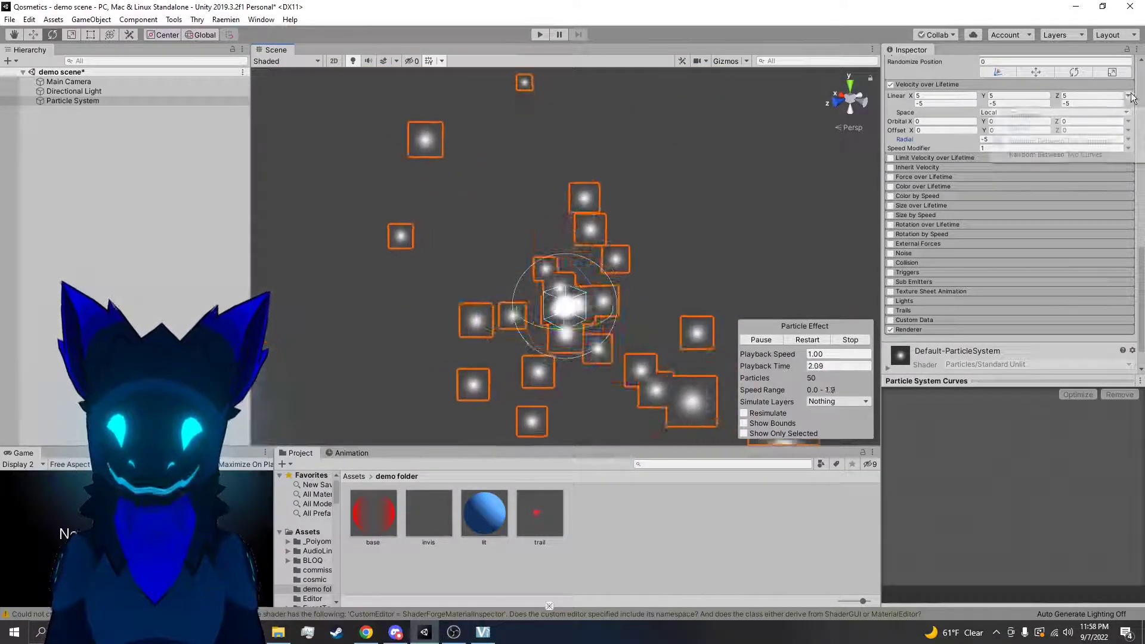
Switch the Linear velocity back to Constant and try positive Radial velocities, starting from 5 and going above 8
{"action": "left_click", "coordinate": [1078, 119]}
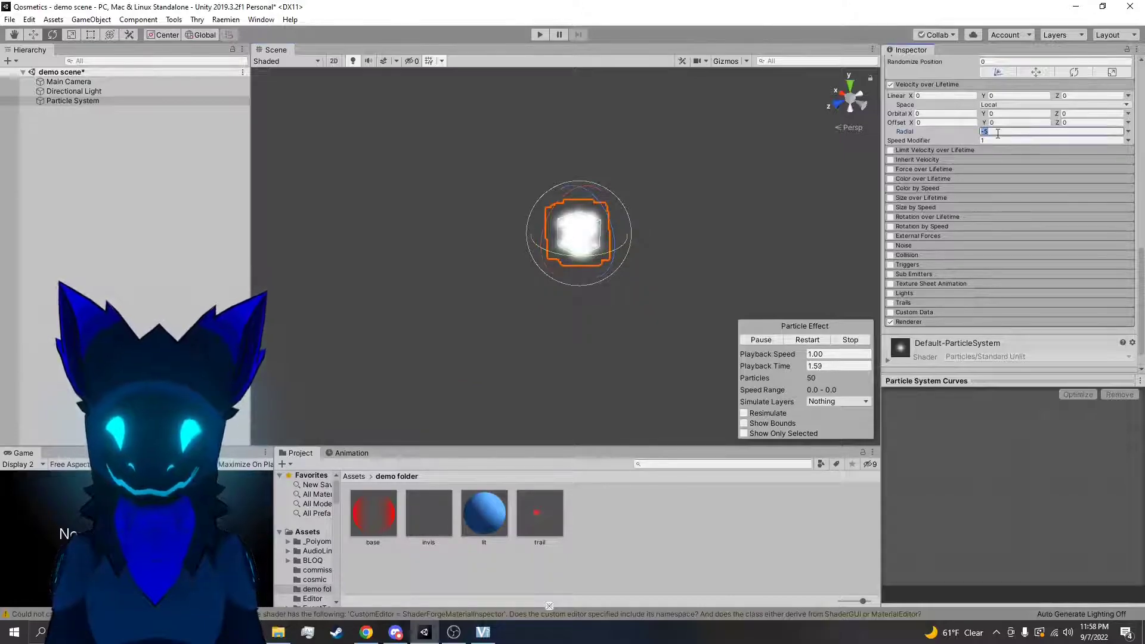
{"action": "left_click_drag", "start_coordinate": [967, 128], "coordinate": [994, 132]}
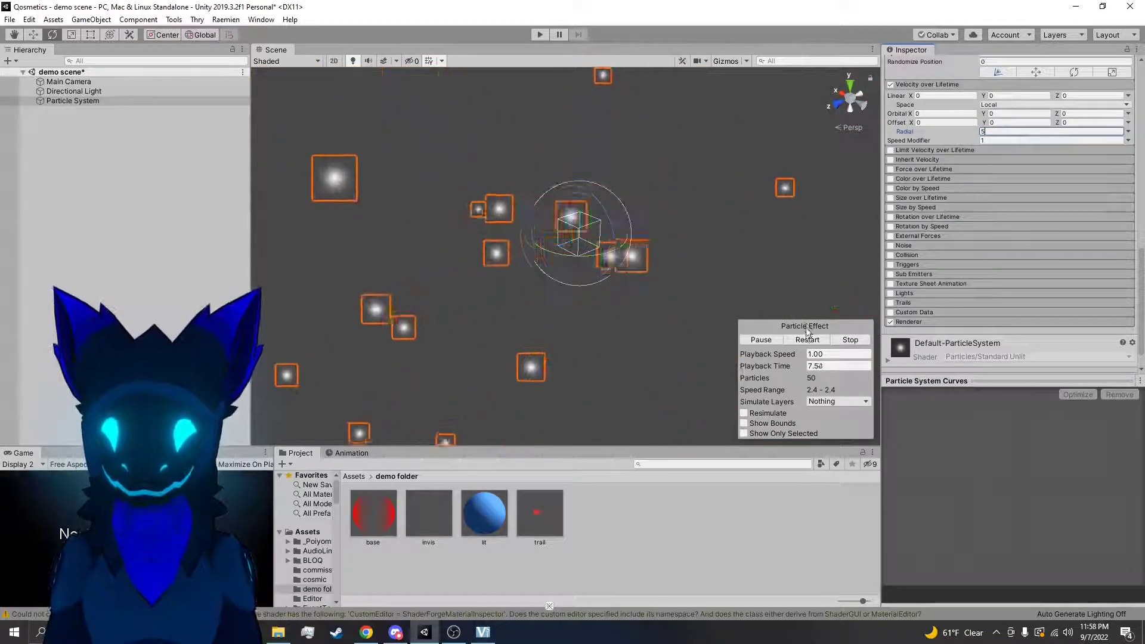
{"action": "scroll", "coordinate": [938, 178], "scroll_direction": "up", "scroll_amount": 5}
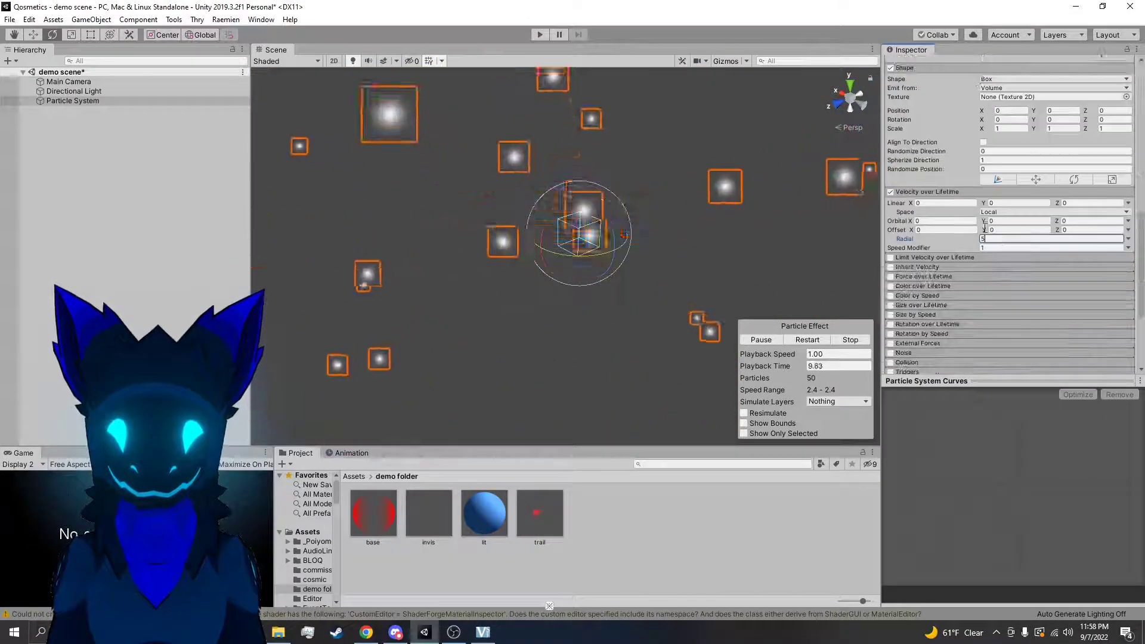
{"action": "left_click_drag", "start_coordinate": [887, 251], "coordinate": [989, 246]}
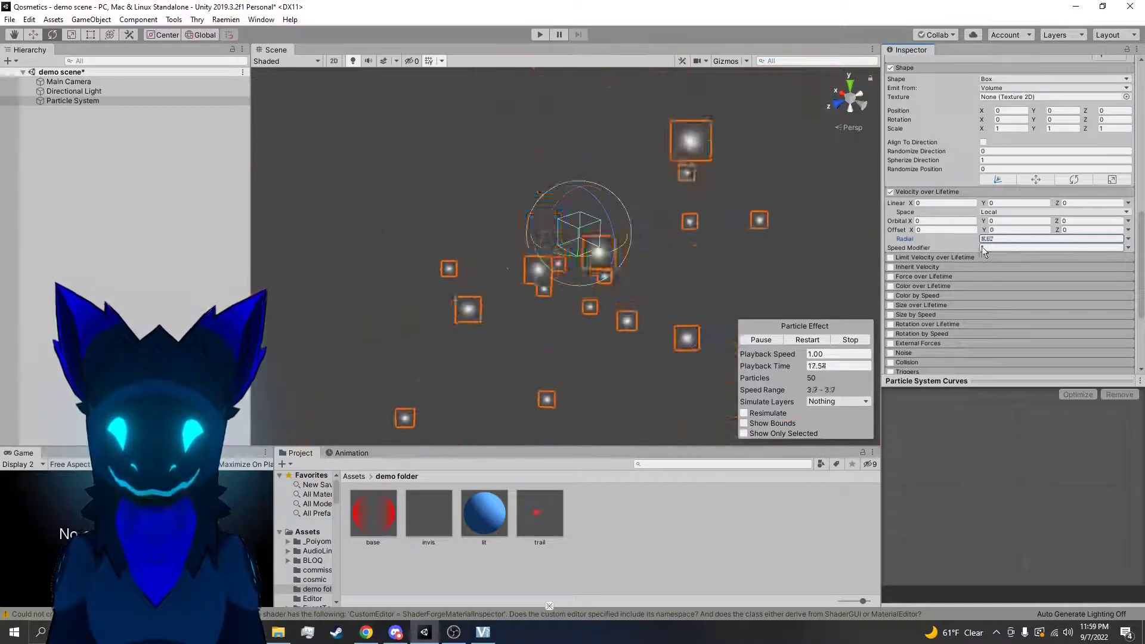
{"action": "left_click_drag", "start_coordinate": [839, 254], "coordinate": [112, 306]}
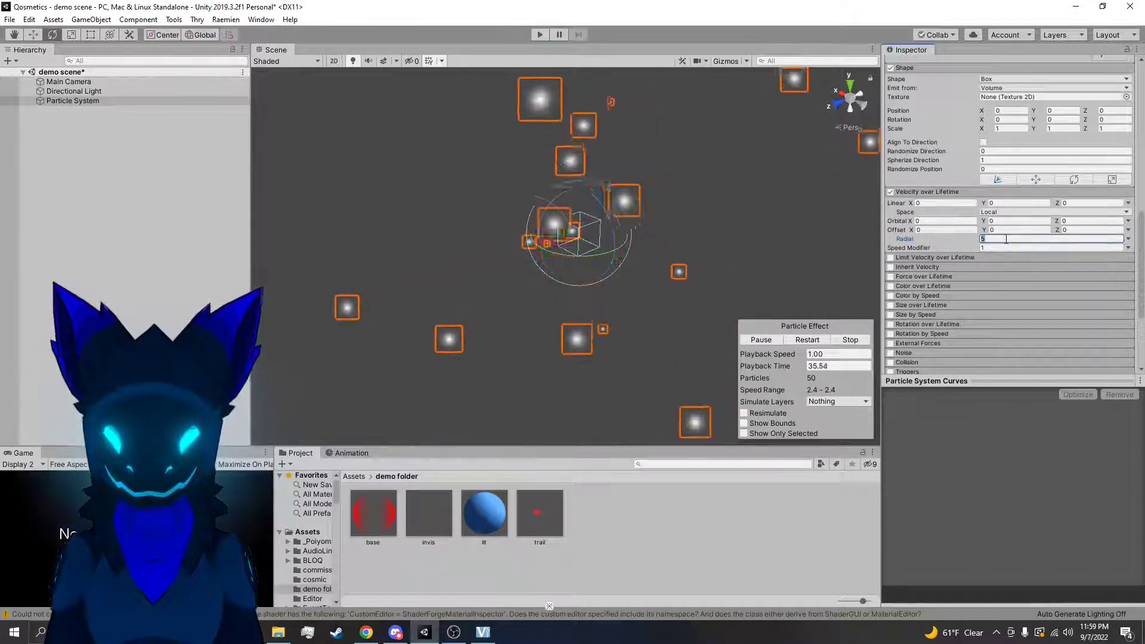
Turn off Velocity over Lifetime, turn on Limit Velocity over Lifetime and keep the Particle System selected
{"action": "left_click", "coordinate": [890, 192]}
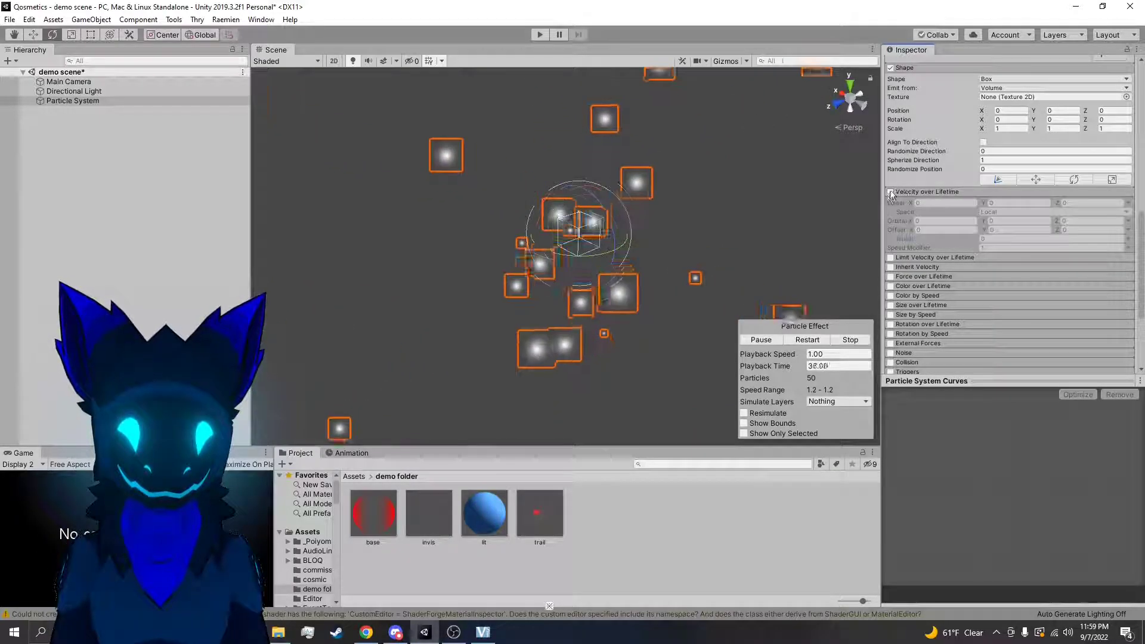
{"action": "left_click", "coordinate": [889, 257]}
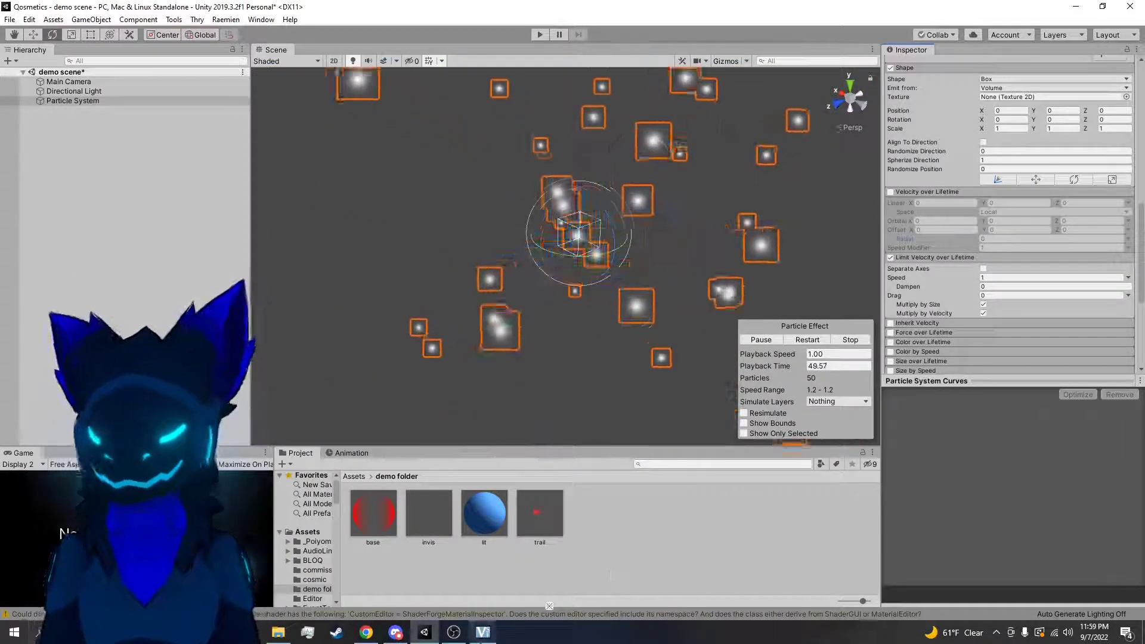
{"action": "left_click", "coordinate": [793, 556]}
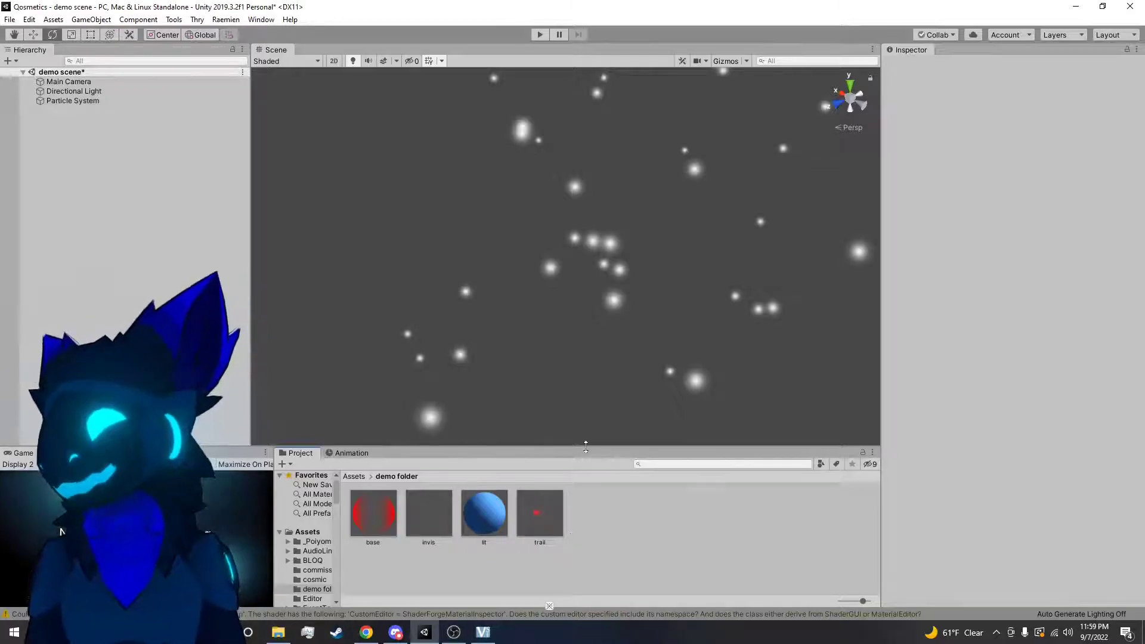
{"action": "left_click", "coordinate": [615, 303]}
{"action": "scroll", "coordinate": [907, 239], "scroll_direction": "down", "scroll_amount": 10}
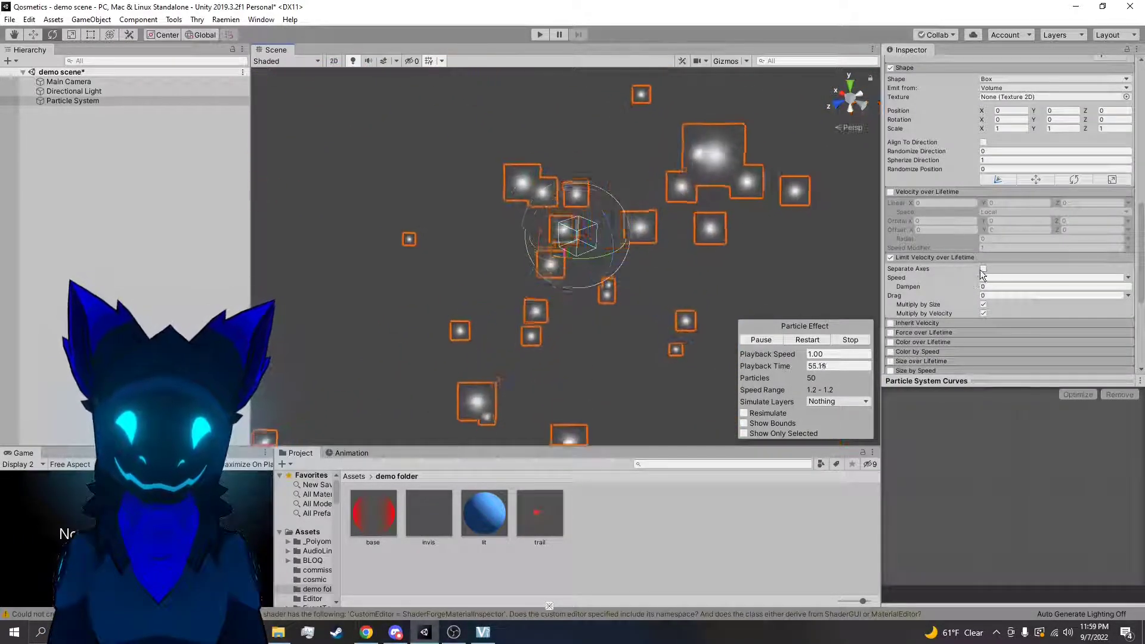
Review the Speed and Drag value modes in Limit Velocity over Lifetime and turn off Multiply by Size
{"action": "left_click", "coordinate": [1129, 278]}
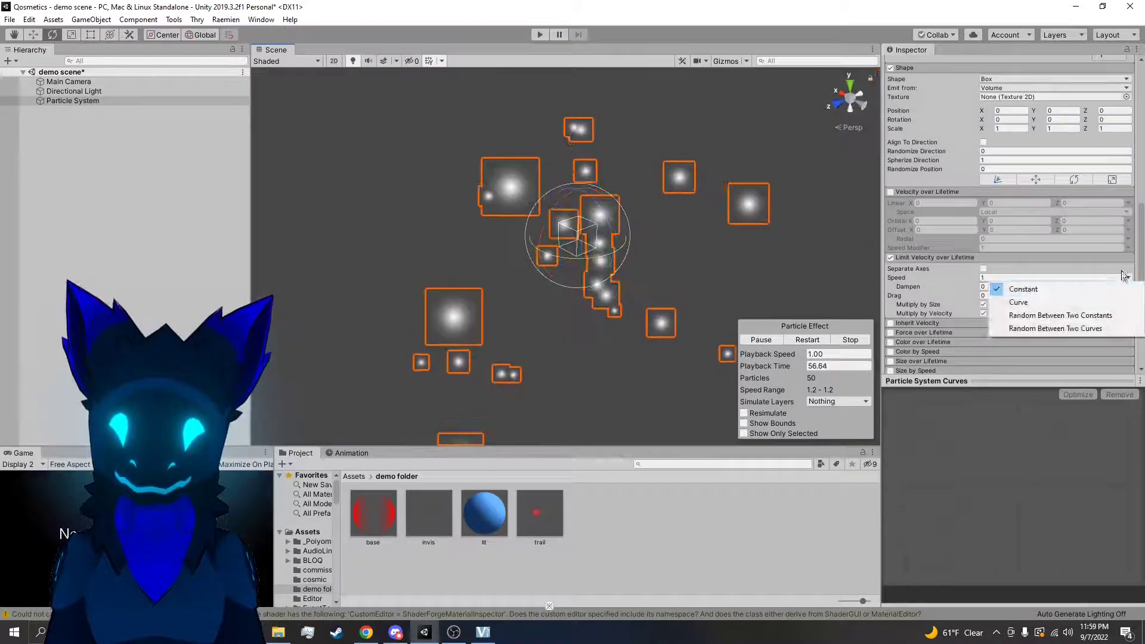
{"action": "left_click", "coordinate": [1123, 276]}
{"action": "left_click", "coordinate": [1127, 303]}
{"action": "left_click", "coordinate": [1129, 295]}
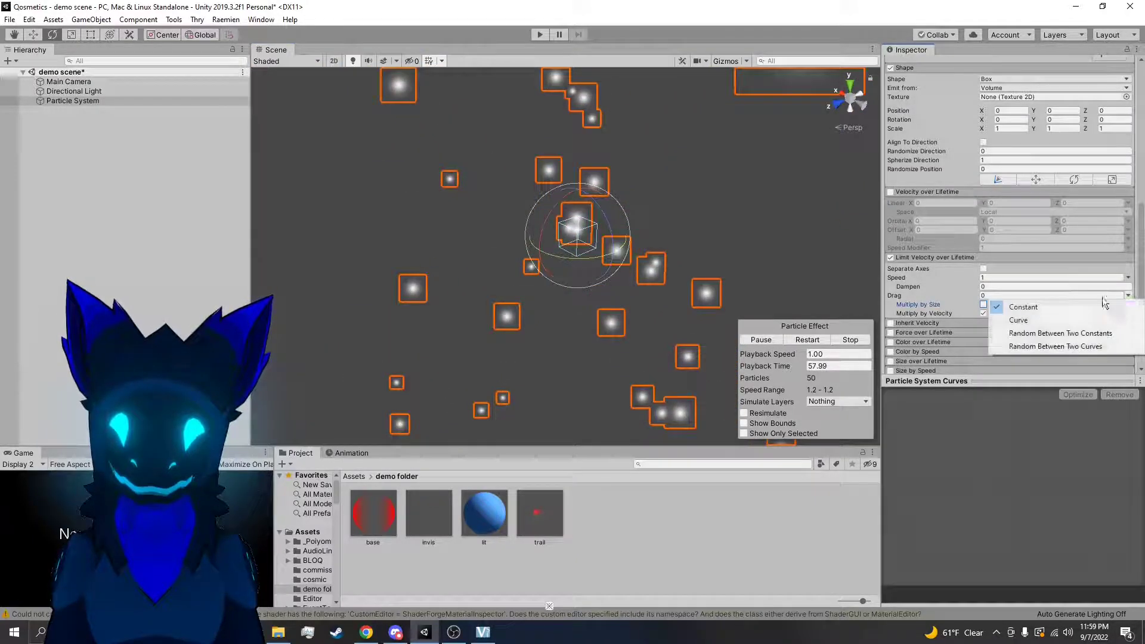
{"action": "left_click", "coordinate": [959, 281]}
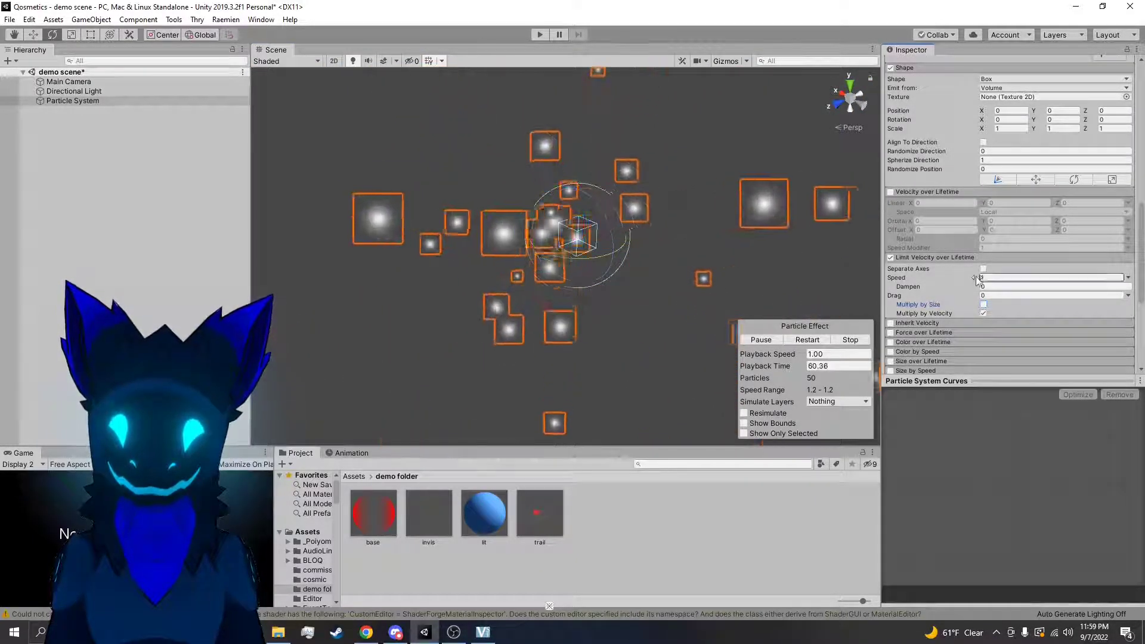
Set the particle system's Start Speed to 10 and the Speed in Limit Velocity over Lifetime to 0
{"action": "left_click", "coordinate": [1024, 277]}
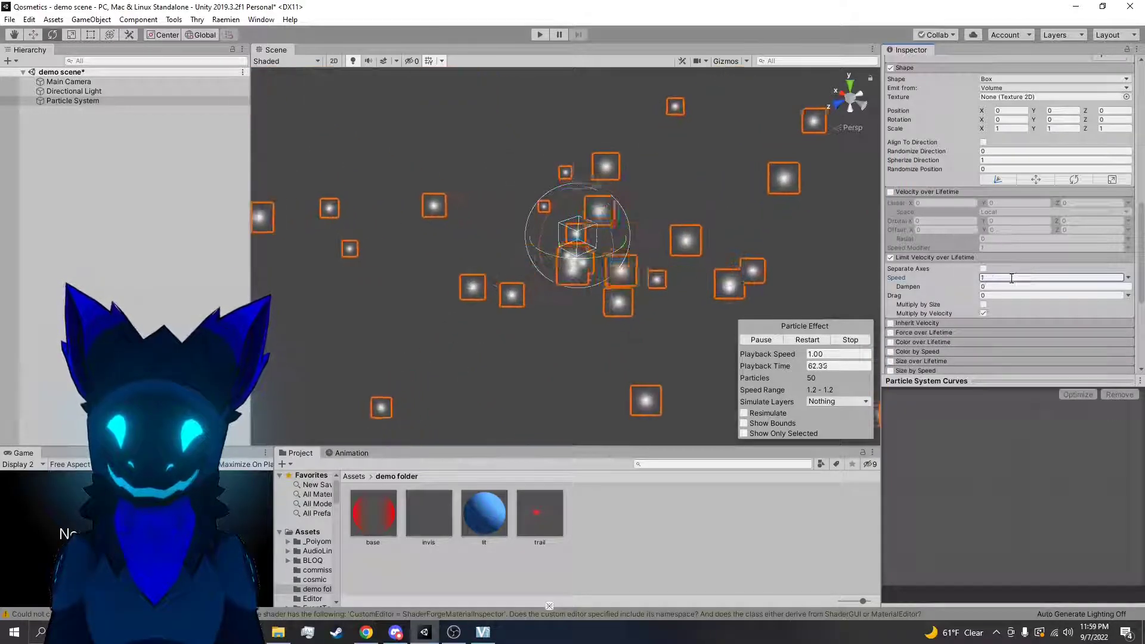
{"action": "left_click_drag", "start_coordinate": [820, 261], "coordinate": [945, 286], "text": "alt"}
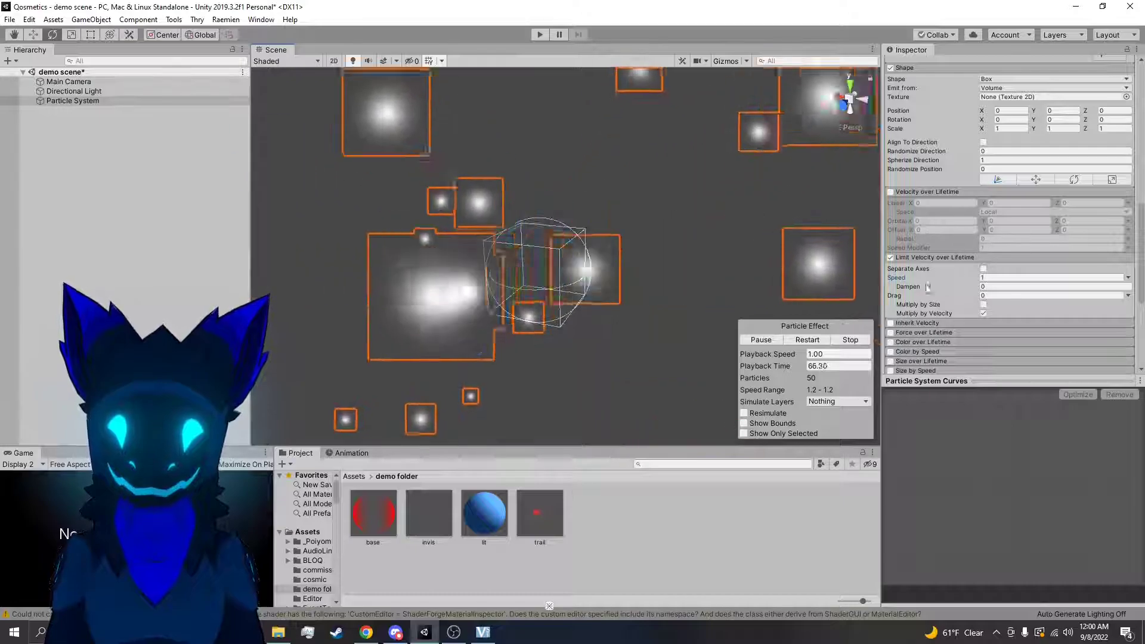
{"action": "scroll", "coordinate": [1000, 143], "scroll_direction": "up", "scroll_amount": 10}
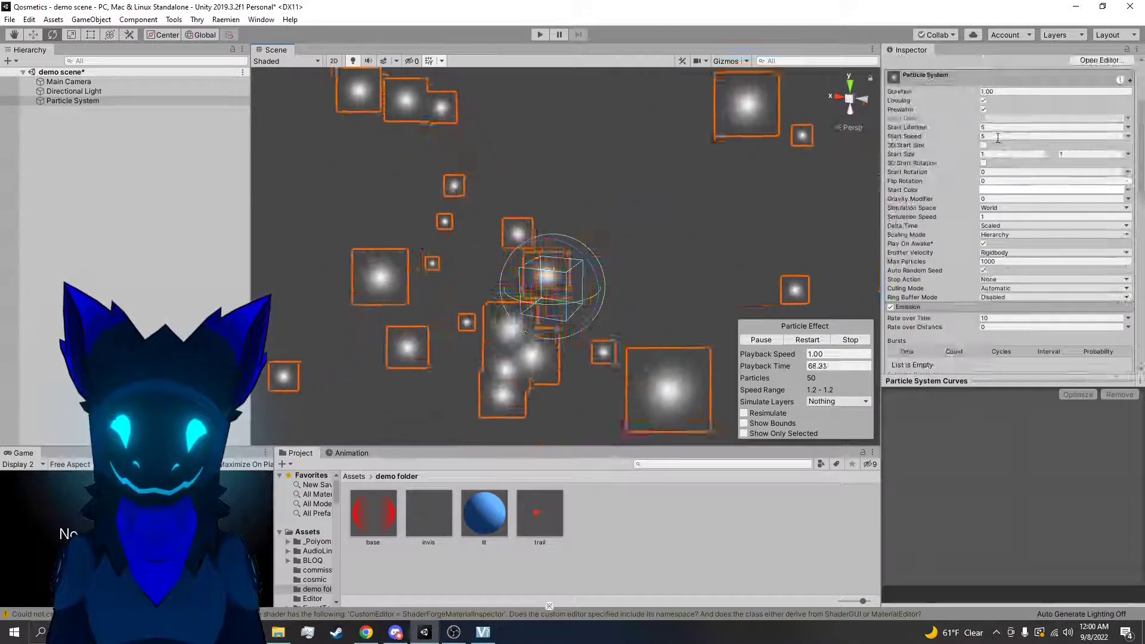
{"action": "scroll", "coordinate": [997, 138], "scroll_direction": "up", "scroll_amount": 4}
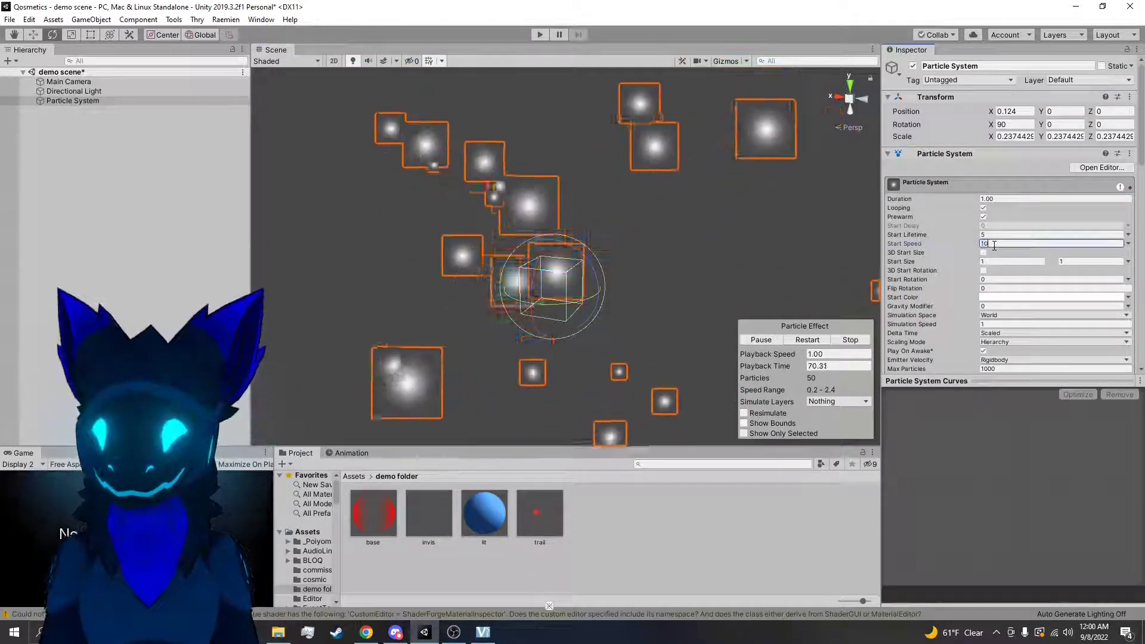
{"action": "scroll", "coordinate": [982, 262], "scroll_direction": "down", "scroll_amount": 15}
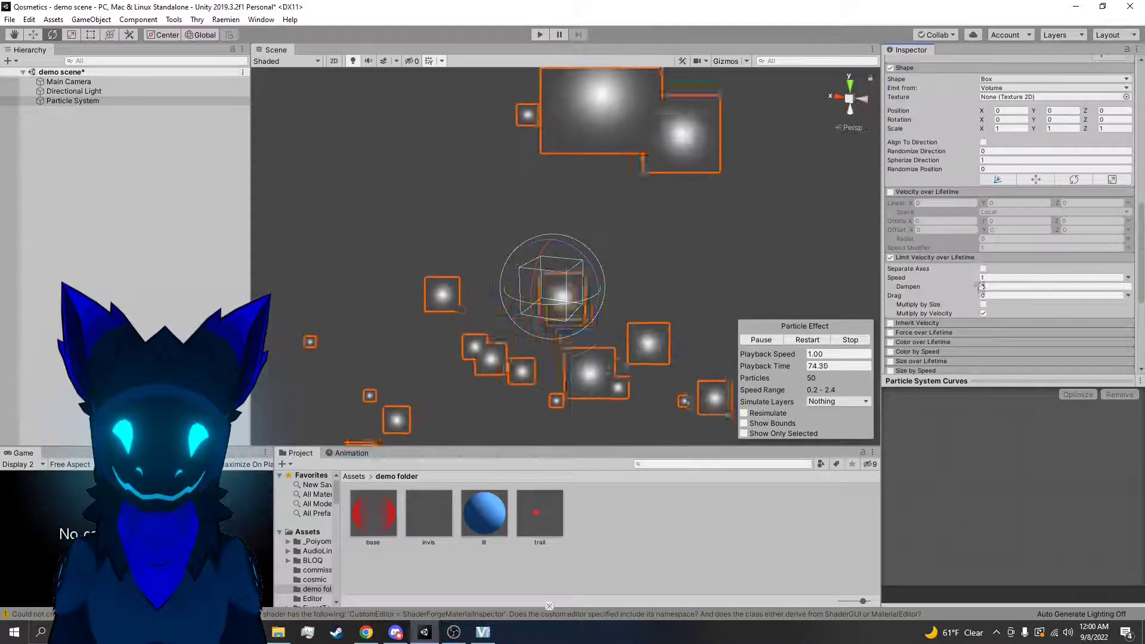
{"action": "left_click_drag", "start_coordinate": [975, 276], "coordinate": [1079, 278]}
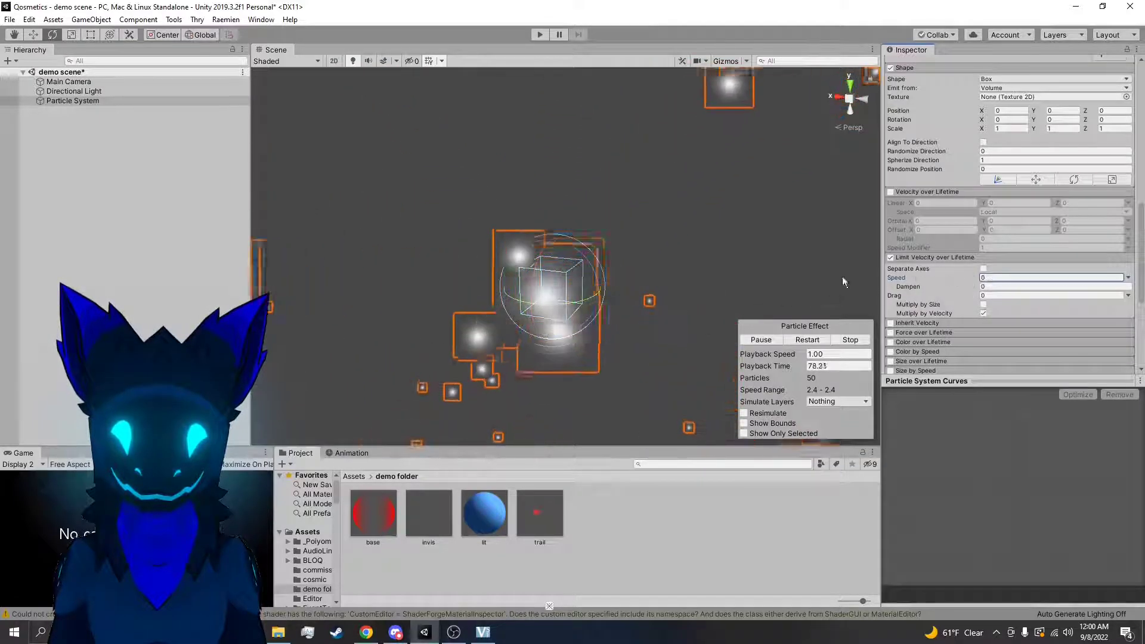
Try a Dampen value of 0.12 in Limit Velocity over Lifetime and return it to 0
{"action": "left_click_drag", "start_coordinate": [940, 275], "coordinate": [776, 214]}
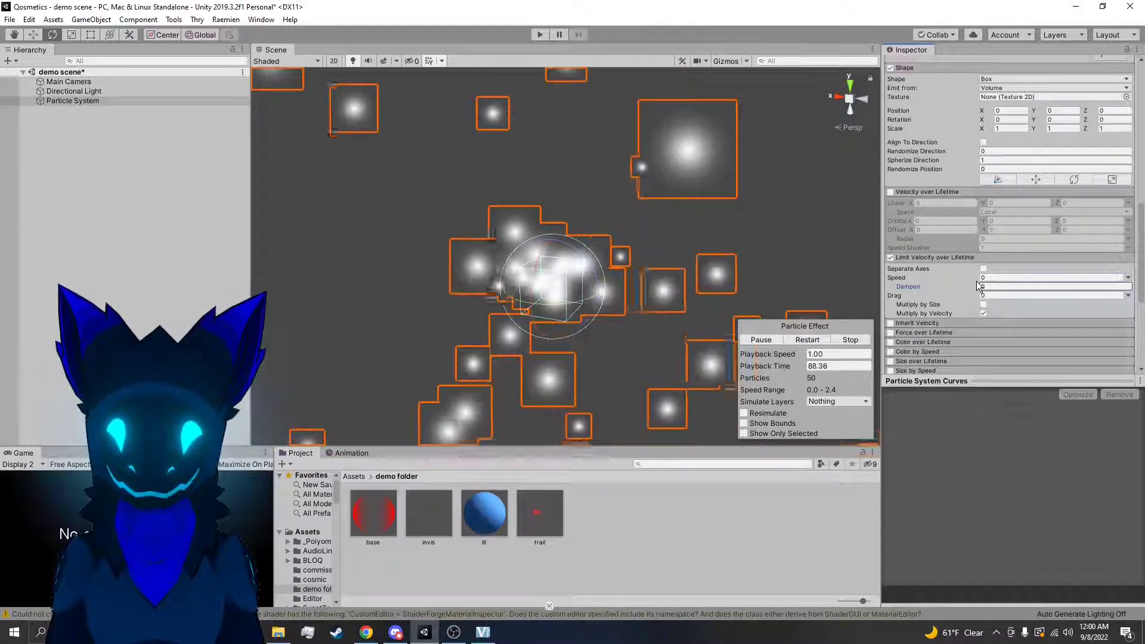
{"action": "right_click_drag", "start_coordinate": [858, 290], "coordinate": [626, 247]}
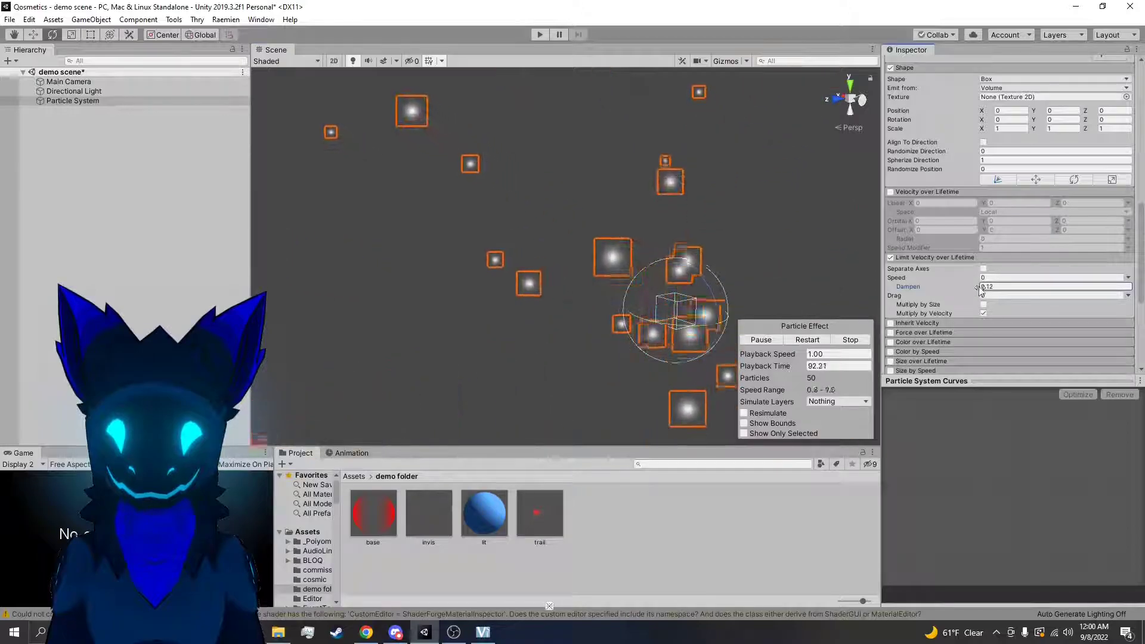
{"action": "key", "text": "w"}
{"action": "right_click_drag", "start_coordinate": [721, 246], "coordinate": [738, 253]}
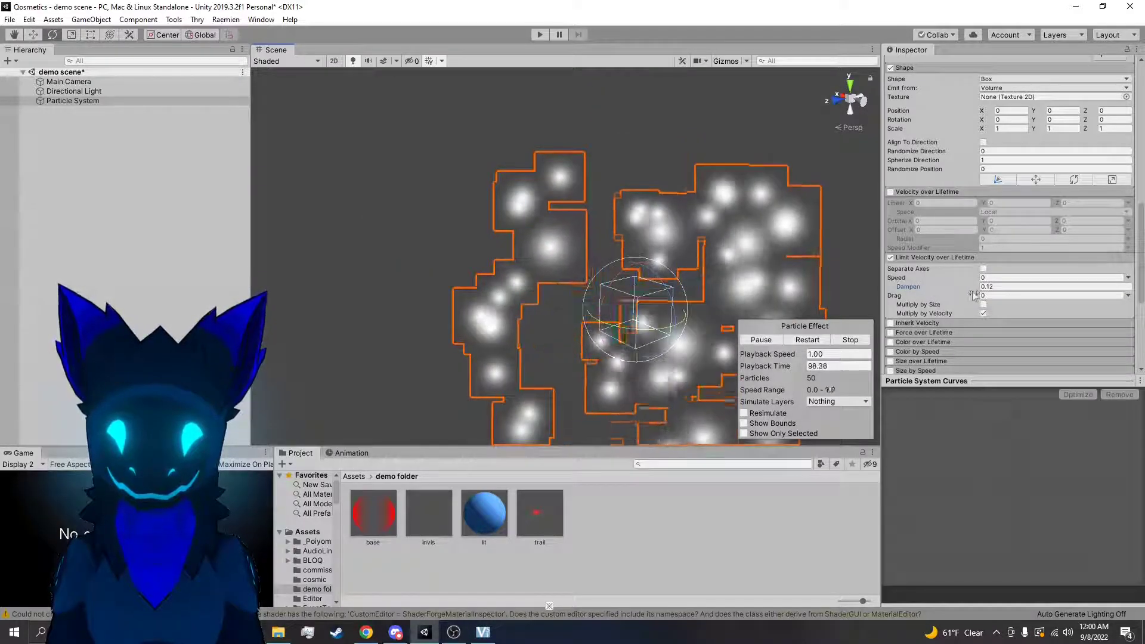
{"action": "left_click_drag", "start_coordinate": [969, 293], "coordinate": [908, 291]}
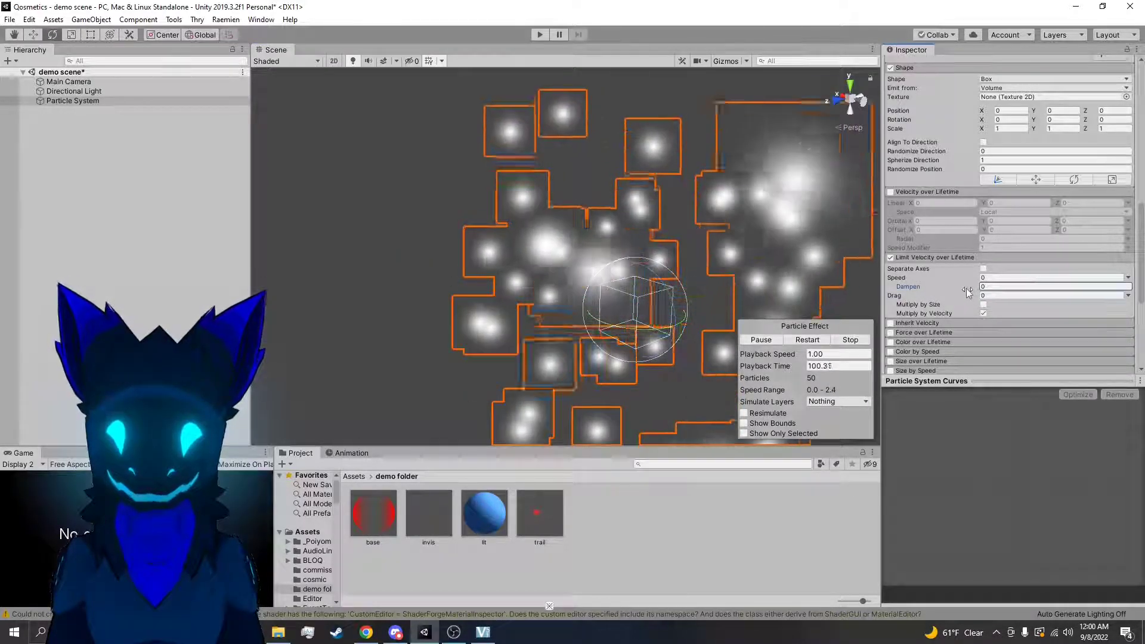
Try a slight Dampen of 0.03 on the particles' velocity limit and reset Dampen to 0
{"action": "right_click_drag", "start_coordinate": [756, 267], "coordinate": [687, 198]}
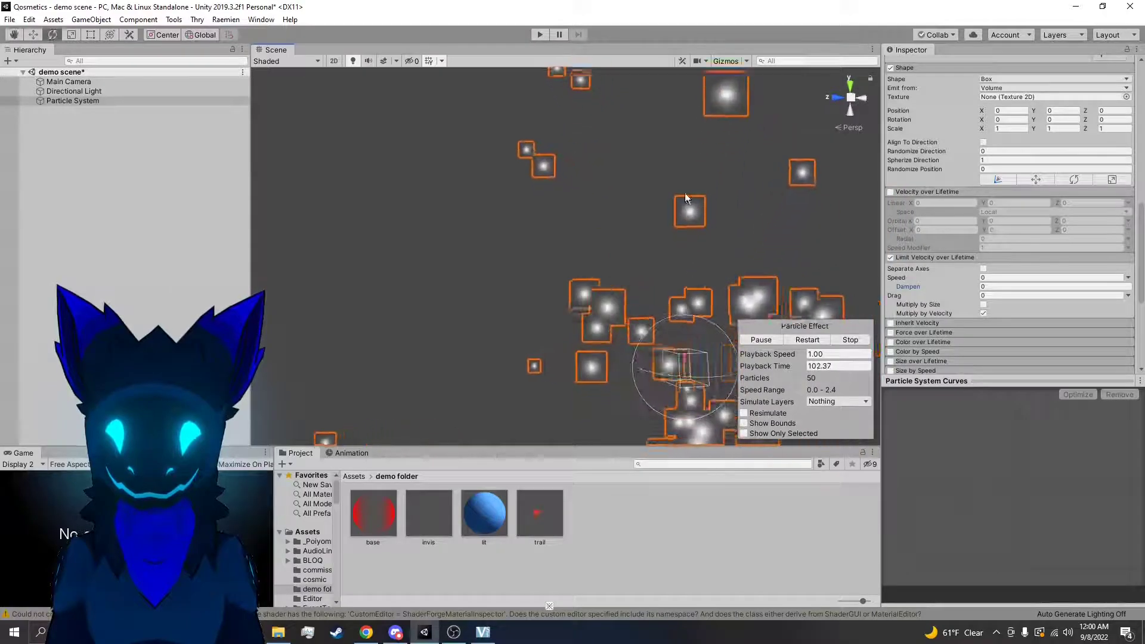
{"action": "left_click_drag", "start_coordinate": [974, 284], "coordinate": [976, 284]}
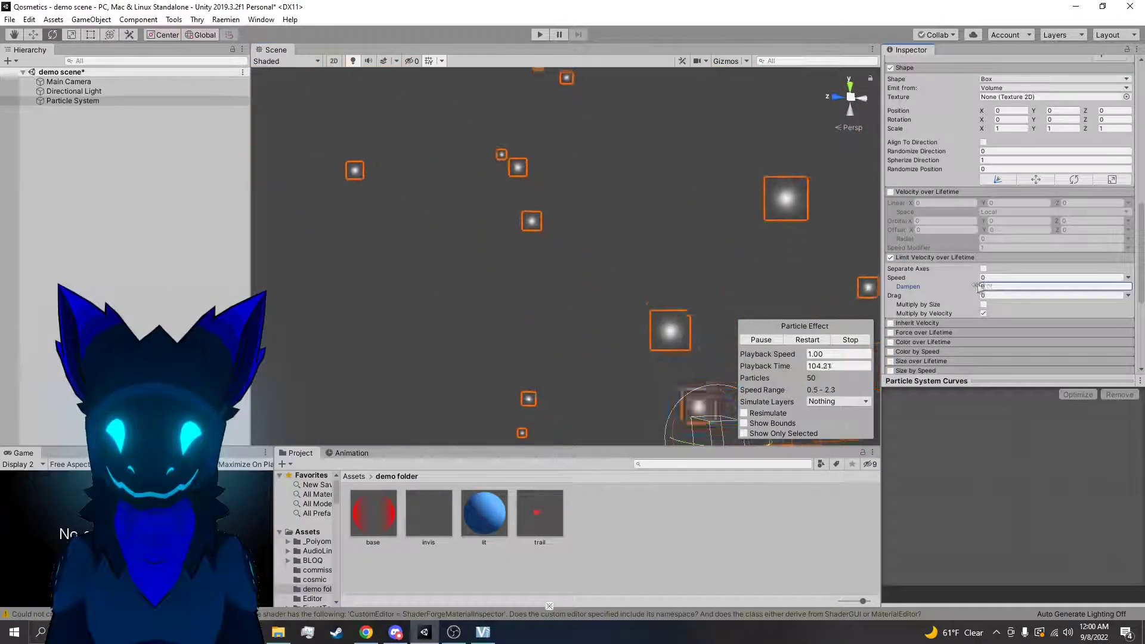
{"action": "right_click_drag", "start_coordinate": [774, 292], "coordinate": [637, 352]}
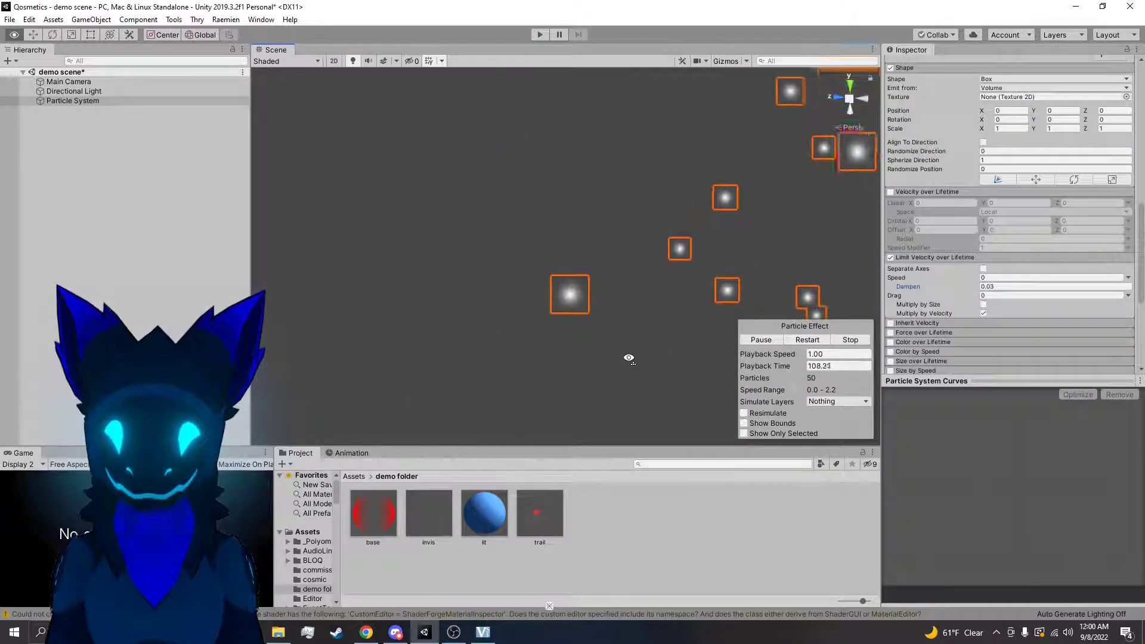
{"action": "left_click", "coordinate": [1005, 287]}
{"action": "type", "text": "0"}
Try Drag values of 1.53 and 7.34 in Limit Velocity over Lifetime and reset Drag to 0
{"action": "left_click_drag", "start_coordinate": [975, 295], "coordinate": [1007, 295]}
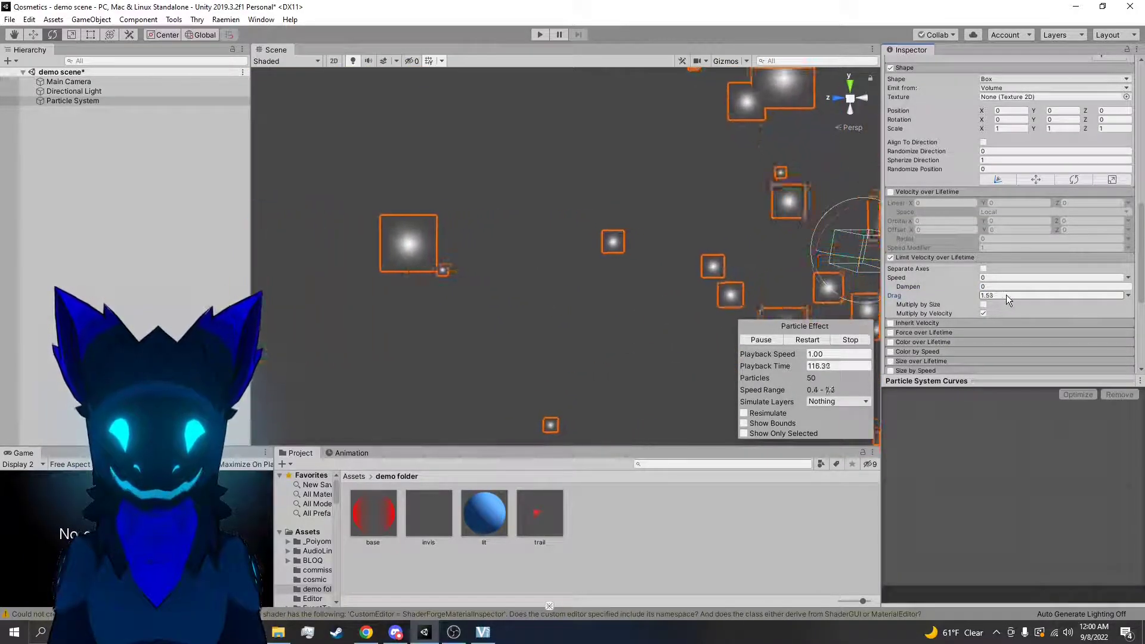
{"action": "left_click_drag", "start_coordinate": [715, 247], "coordinate": [746, 241], "text": "alt"}
{"action": "left_click_drag", "start_coordinate": [978, 299], "coordinate": [1099, 302]}
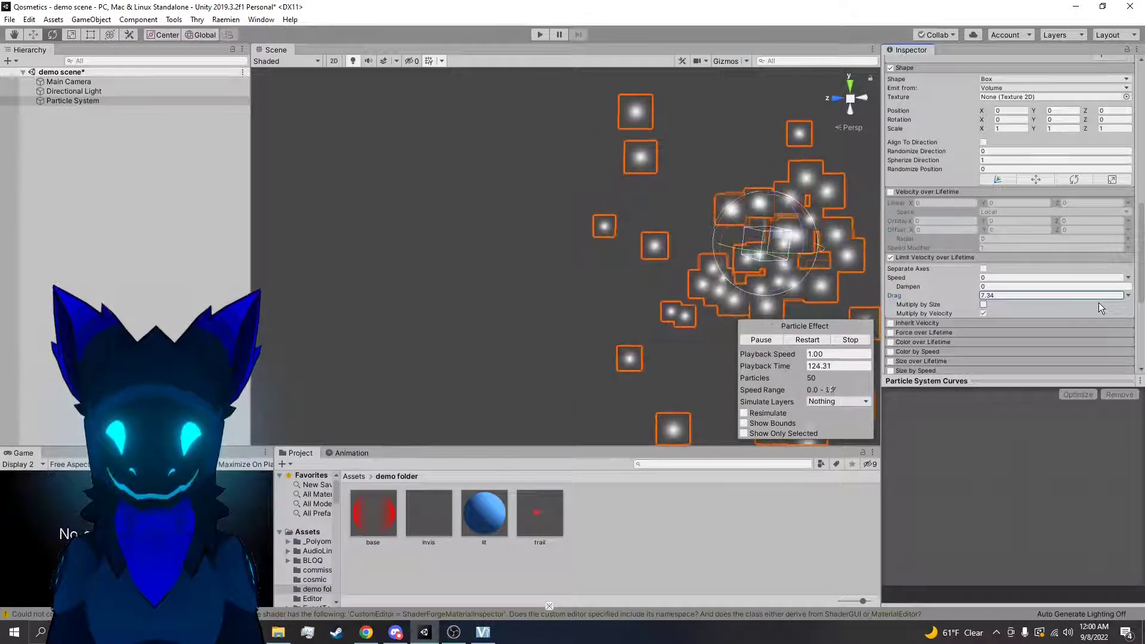
{"action": "key", "text": "ctrl+z"}
{"action": "left_click", "coordinate": [1006, 298]}
{"action": "type", "text": "0"}
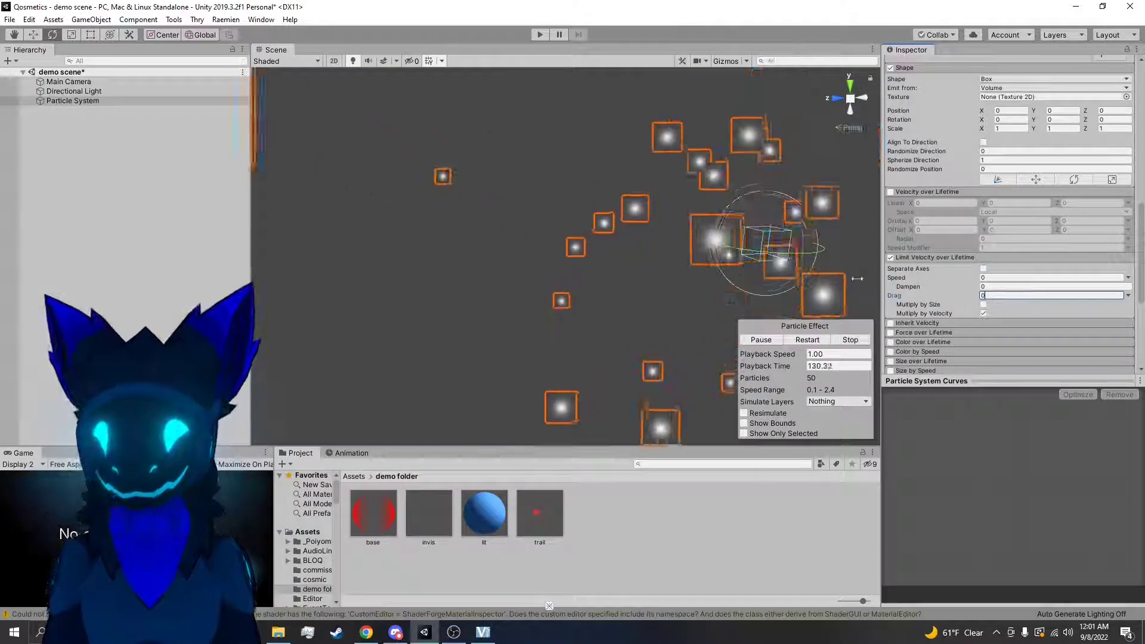
{"action": "right_click_drag", "start_coordinate": [756, 246], "coordinate": [775, 245]}
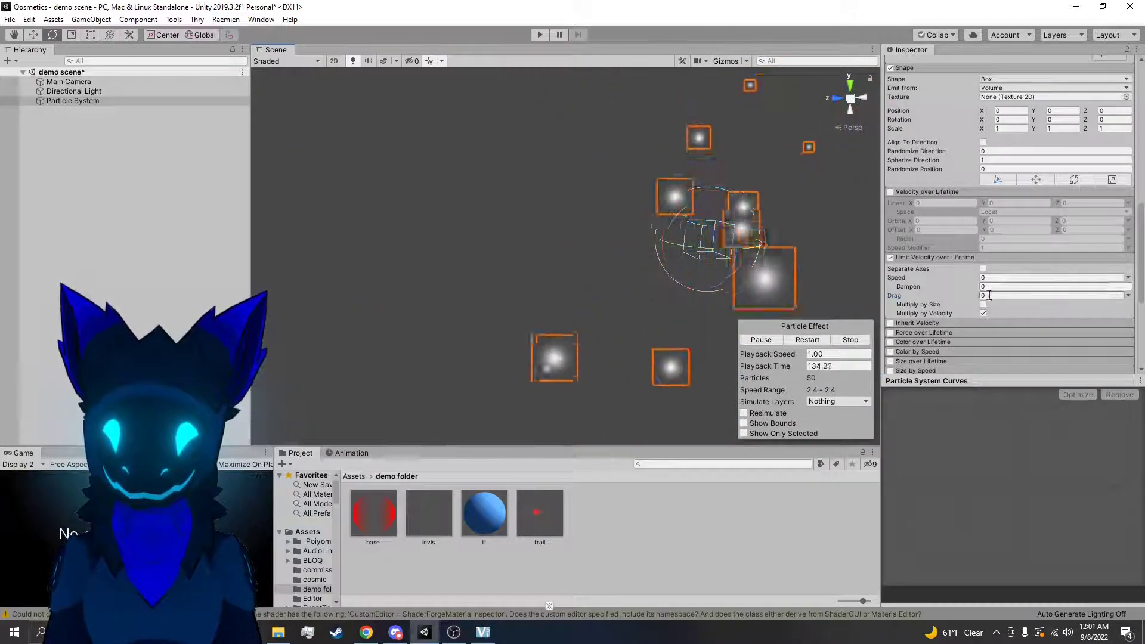
{"action": "left_click_drag", "start_coordinate": [971, 297], "coordinate": [1093, 303]}
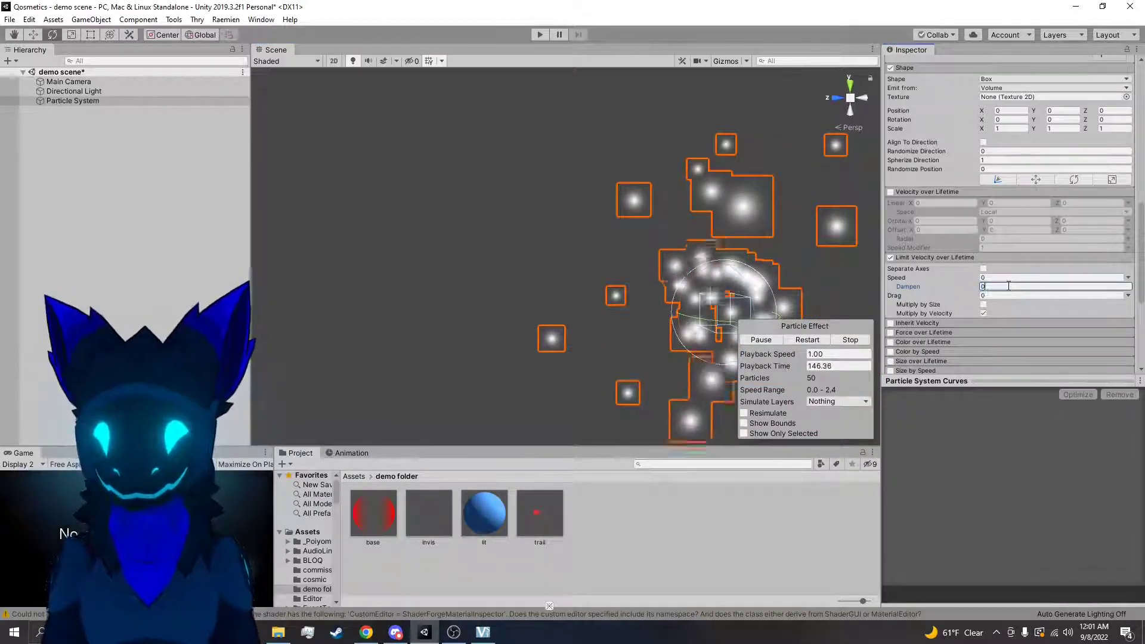
Turn on Multiply by Size for the drag in Limit Velocity over Lifetime
{"action": "left_click", "coordinate": [984, 304]}
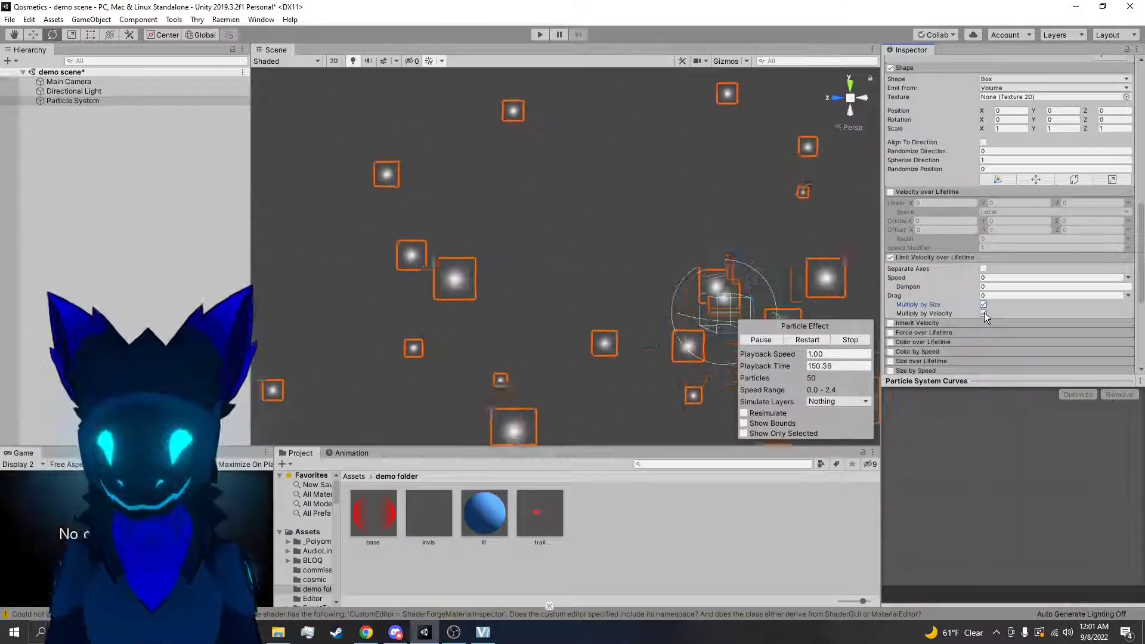
{"action": "scroll", "coordinate": [1011, 310], "scroll_direction": "up", "scroll_amount": 10}
{"action": "scroll", "coordinate": [1001, 160], "scroll_direction": "down", "scroll_amount": 6}
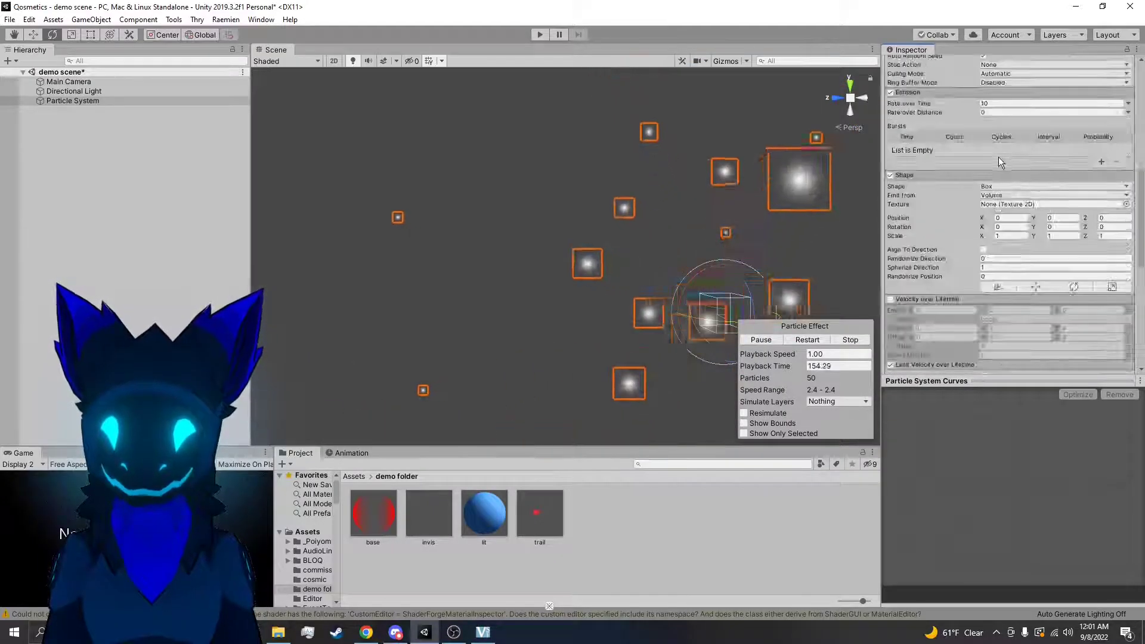
{"action": "scroll", "coordinate": [1001, 260], "scroll_direction": "down", "scroll_amount": 3}
{"action": "left_click", "coordinate": [983, 305]}
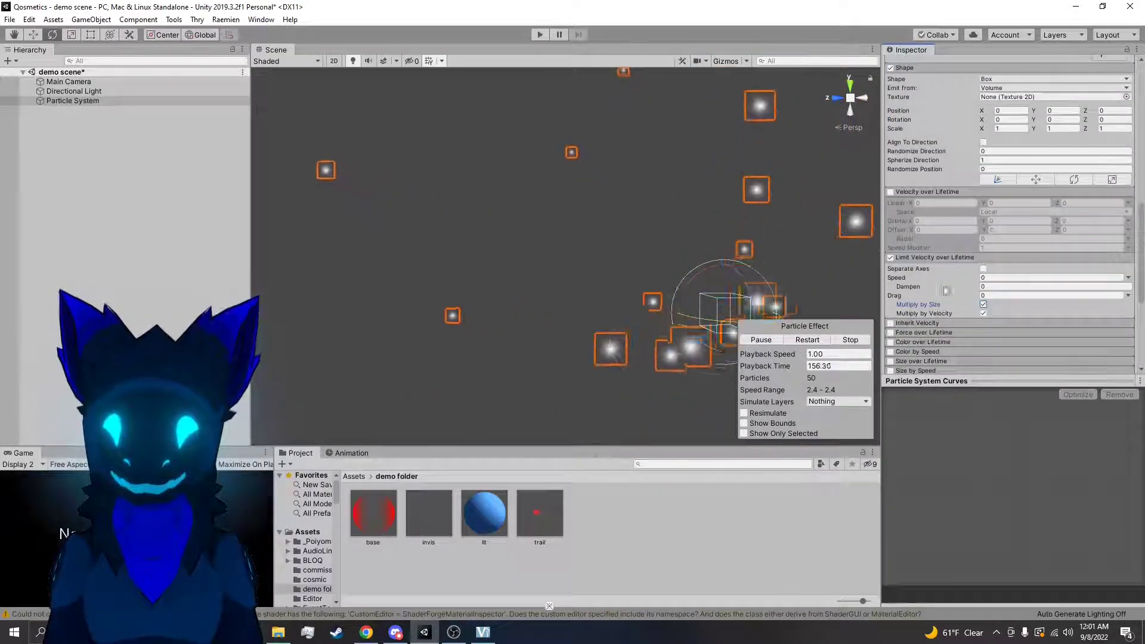
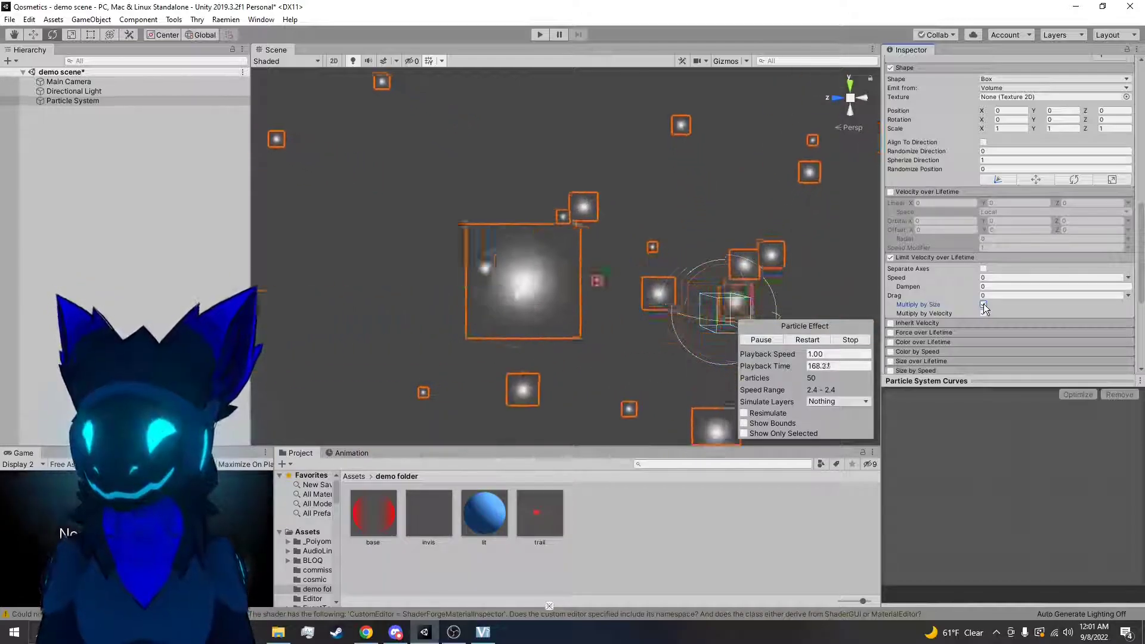
Leave Multiply by Size switched on, then disable and collapse the Limit Velocity over Lifetime module
{"action": "left_click", "coordinate": [983, 304]}
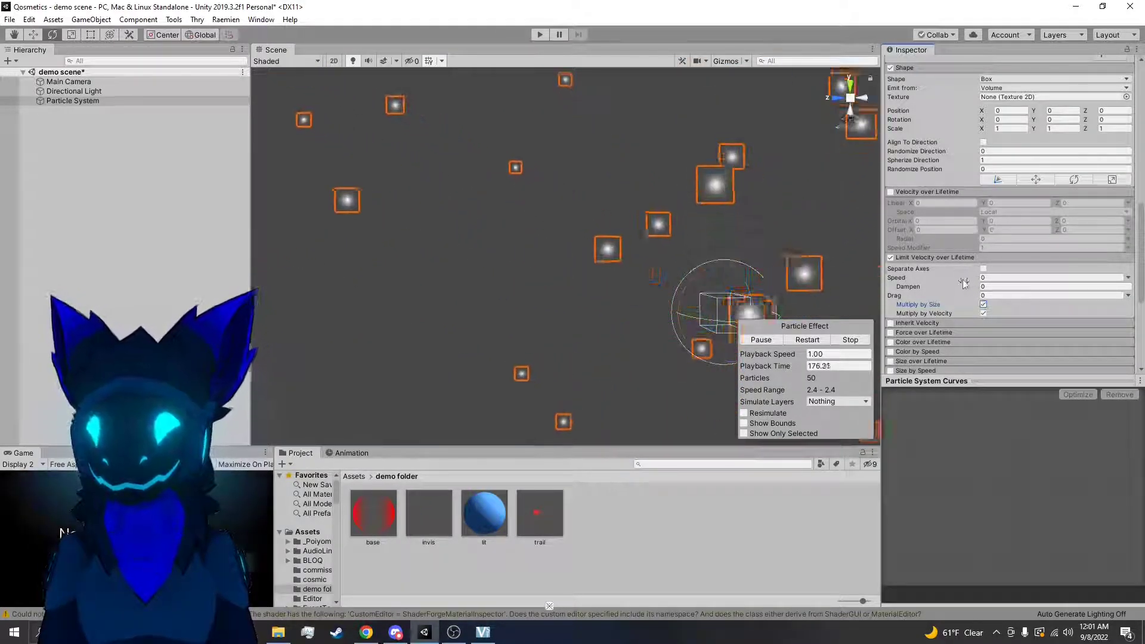
{"action": "left_click", "coordinate": [891, 258]}
{"action": "left_click", "coordinate": [921, 257]}
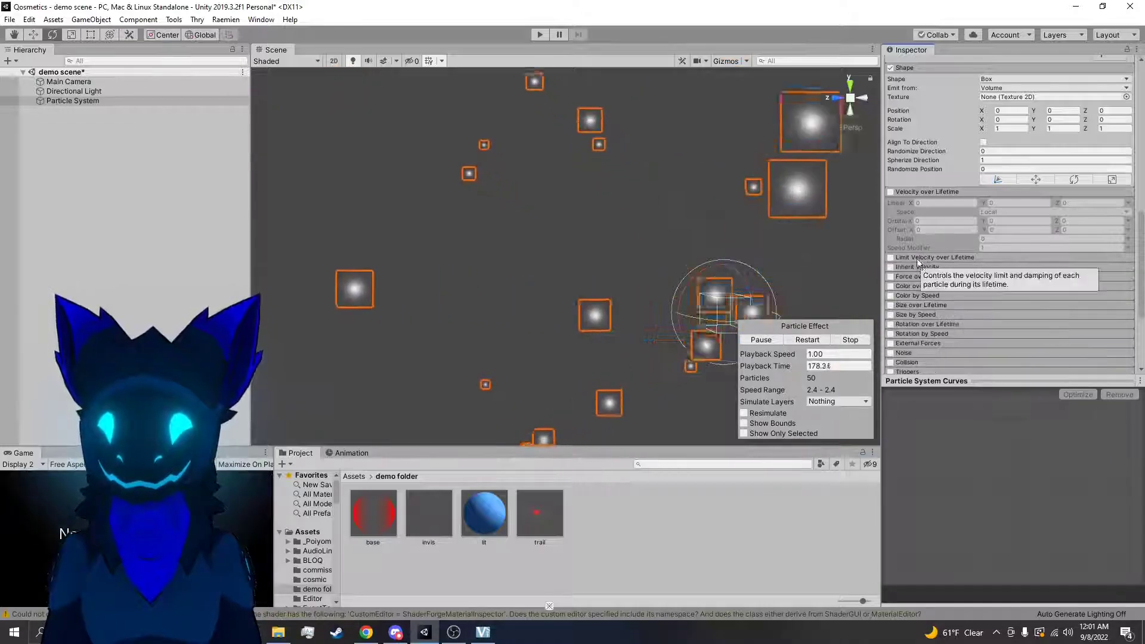
Enable and expand the Inherit Velocity module, and set the particle system's Start Speed to 0
{"action": "left_click", "coordinate": [891, 268]}
{"action": "left_click", "coordinate": [909, 266]}
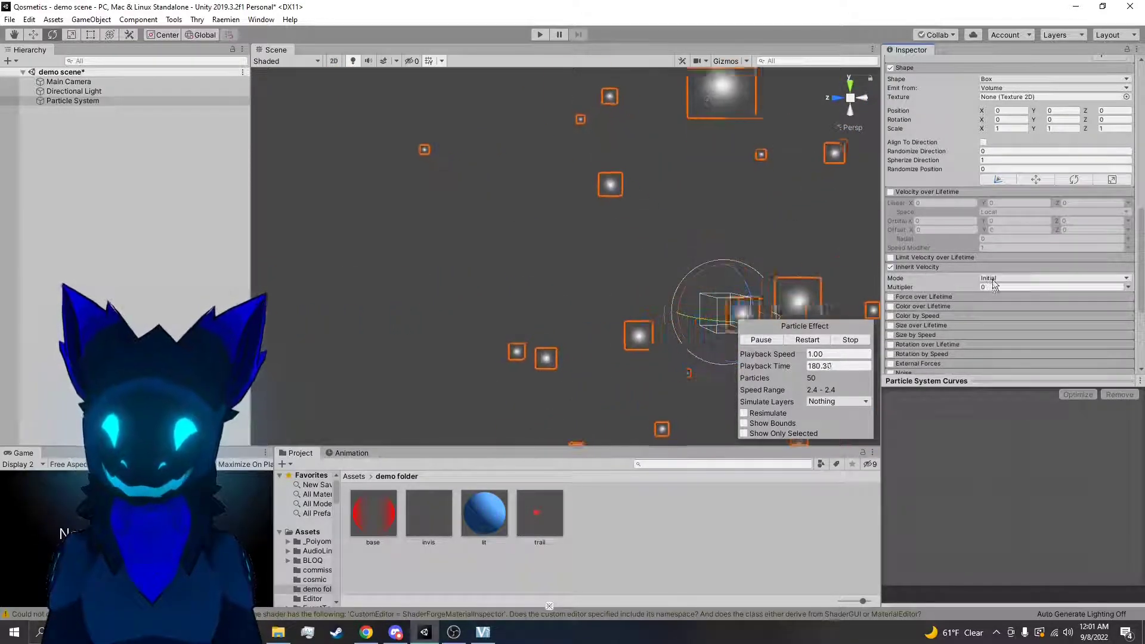
{"action": "scroll", "coordinate": [983, 254], "scroll_direction": "up", "scroll_amount": 6}
{"action": "right_click_drag", "start_coordinate": [759, 279], "coordinate": [800, 299]}
{"action": "scroll", "coordinate": [992, 212], "scroll_direction": "up", "scroll_amount": 5}
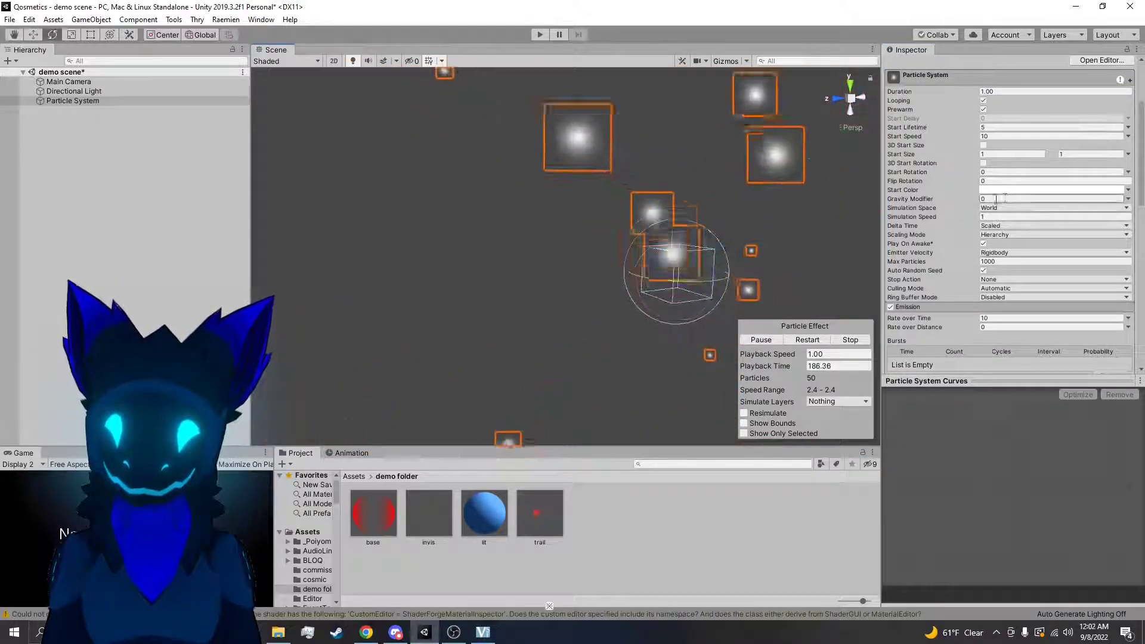
{"action": "right_click_drag", "start_coordinate": [842, 266], "coordinate": [869, 268]}
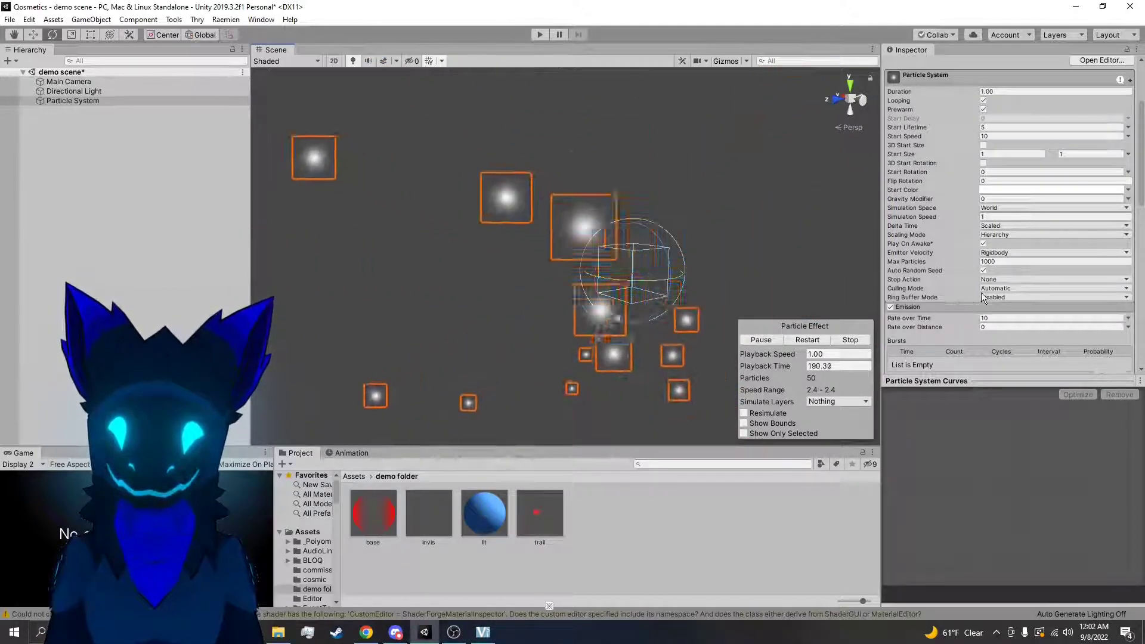
{"action": "left_click", "coordinate": [1001, 136]}
{"action": "type", "text": "0"}
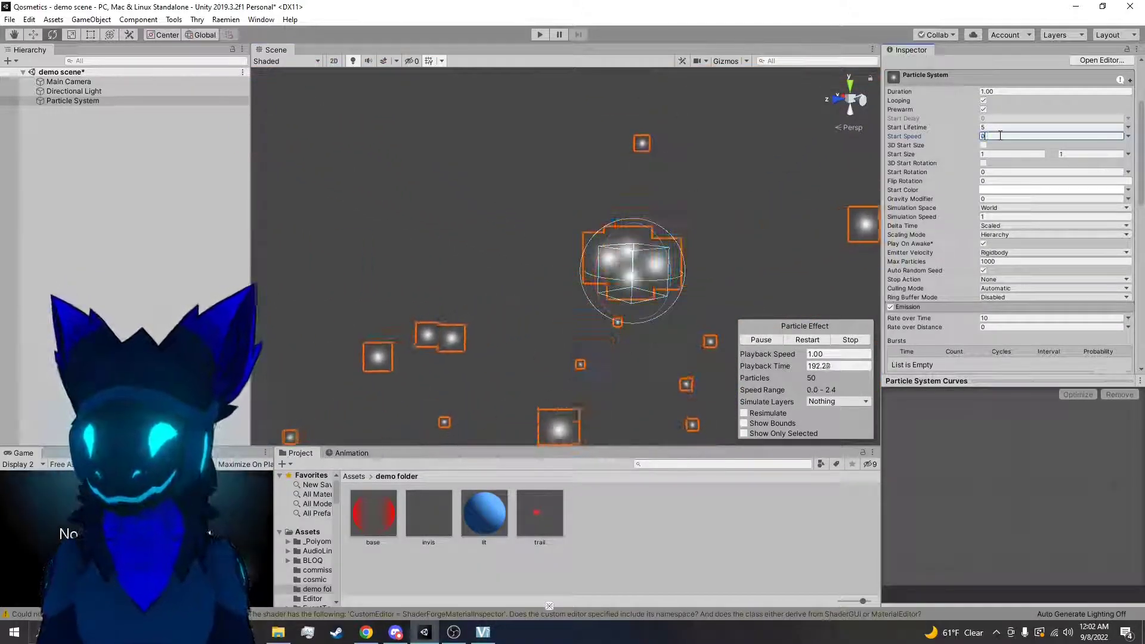
Try an Inherit Velocity Multiplier of 0.1 in Initial mode while moving the emitter around the scene
{"action": "right_click_drag", "start_coordinate": [764, 271], "coordinate": [887, 270]}
{"action": "scroll", "coordinate": [994, 293], "scroll_direction": "down", "scroll_amount": 10}
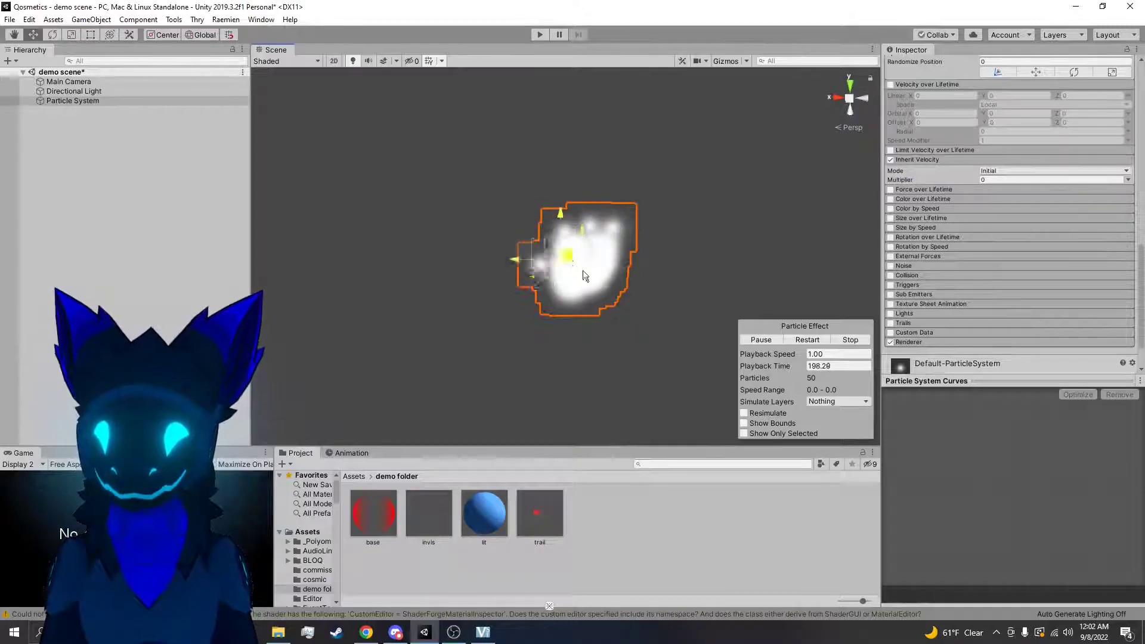
{"action": "left_click", "coordinate": [1001, 178]}
{"action": "type", "text": ".1"}
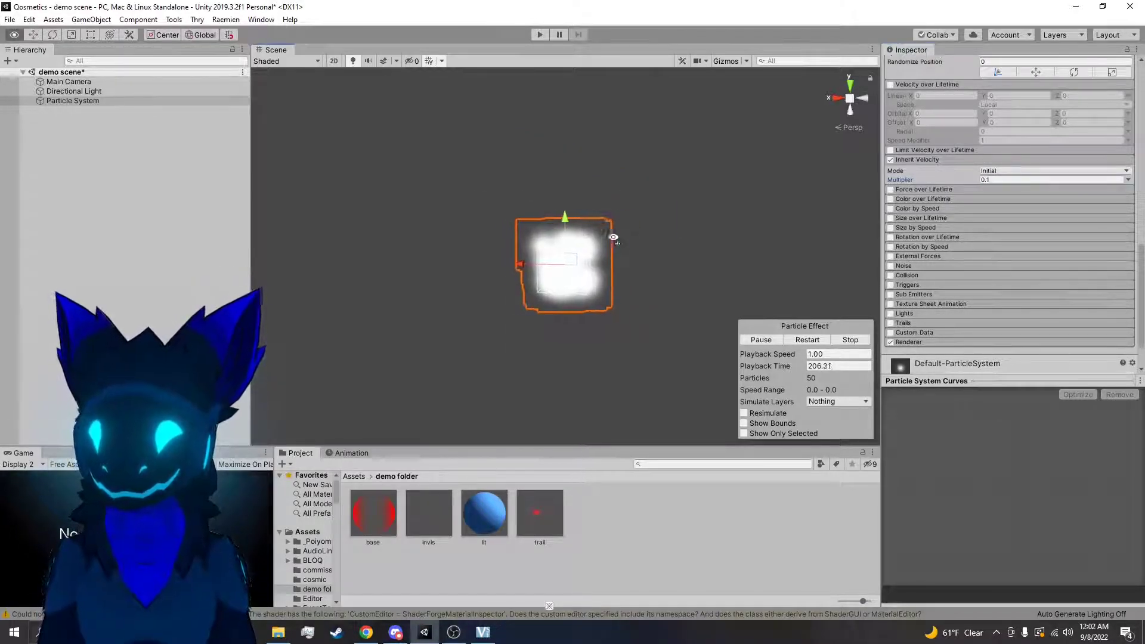
{"action": "left_click_drag", "start_coordinate": [574, 261], "coordinate": [517, 222]}
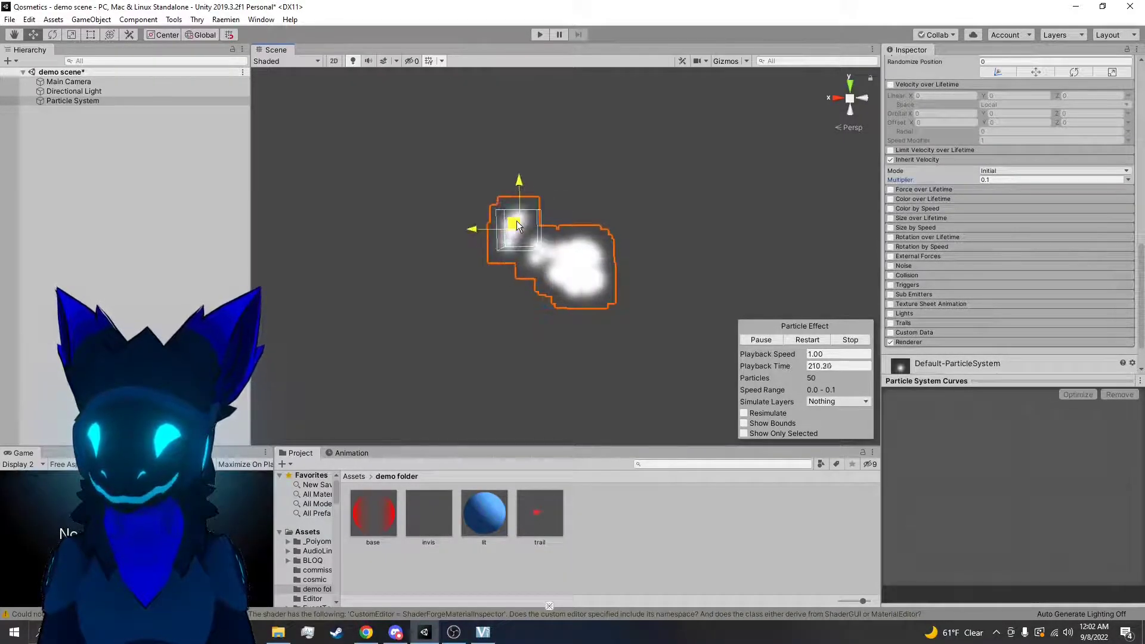
{"action": "mouse_move", "coordinate": [517, 223]}
{"action": "left_mouse_down"}
{"action": "mouse_move", "coordinate": [496, 306]}
{"action": "mouse_move", "coordinate": [608, 326]}
{"action": "mouse_move", "coordinate": [646, 231]}
{"action": "mouse_move", "coordinate": [552, 276]}
{"action": "mouse_move", "coordinate": [520, 353]}
{"action": "mouse_move", "coordinate": [418, 231]}
{"action": "mouse_move", "coordinate": [600, 178]}
{"action": "mouse_move", "coordinate": [624, 262]}
{"action": "mouse_move", "coordinate": [492, 251]}
{"action": "mouse_move", "coordinate": [520, 346]}
{"action": "mouse_move", "coordinate": [487, 356]}
{"action": "mouse_move", "coordinate": [398, 142]}
{"action": "mouse_move", "coordinate": [533, 347]}
{"action": "mouse_move", "coordinate": [560, 248]}
{"action": "mouse_move", "coordinate": [703, 231]}
{"action": "mouse_move", "coordinate": [753, 346]}
{"action": "mouse_move", "coordinate": [366, 191]}
{"action": "mouse_move", "coordinate": [404, 312]}
{"action": "mouse_move", "coordinate": [571, 129]}
{"action": "mouse_move", "coordinate": [589, 315]}
{"action": "mouse_move", "coordinate": [463, 193]}
{"action": "mouse_move", "coordinate": [450, 335]}
{"action": "mouse_move", "coordinate": [642, 204]}
{"action": "mouse_move", "coordinate": [701, 195]}
{"action": "mouse_move", "coordinate": [635, 252]}
{"action": "mouse_move", "coordinate": [463, 128]}
{"action": "mouse_move", "coordinate": [402, 327]}
{"action": "mouse_move", "coordinate": [606, 174]}
{"action": "mouse_move", "coordinate": [643, 168]}
{"action": "mouse_move", "coordinate": [362, 227]}
{"action": "mouse_move", "coordinate": [513, 330]}
{"action": "mouse_move", "coordinate": [506, 224]}
{"action": "left_mouse_up"}
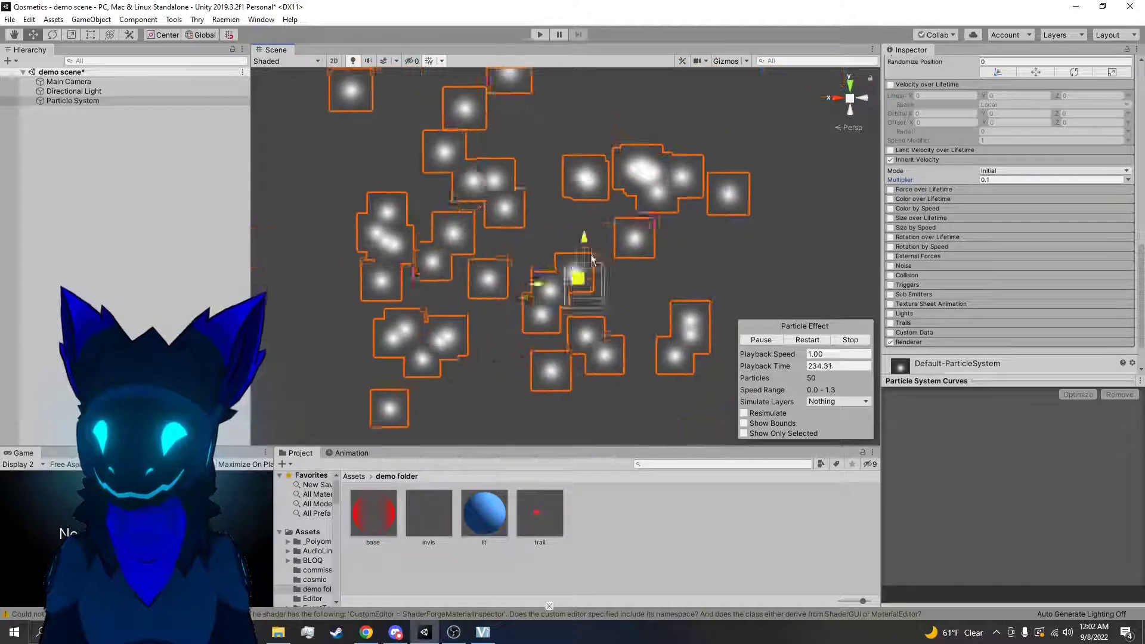
Try Inherit Velocity Multipliers of 1 and 2, moving the emitter around to test the effect
{"action": "left_click", "coordinate": [1000, 178]}
{"action": "type", "text": "1"}
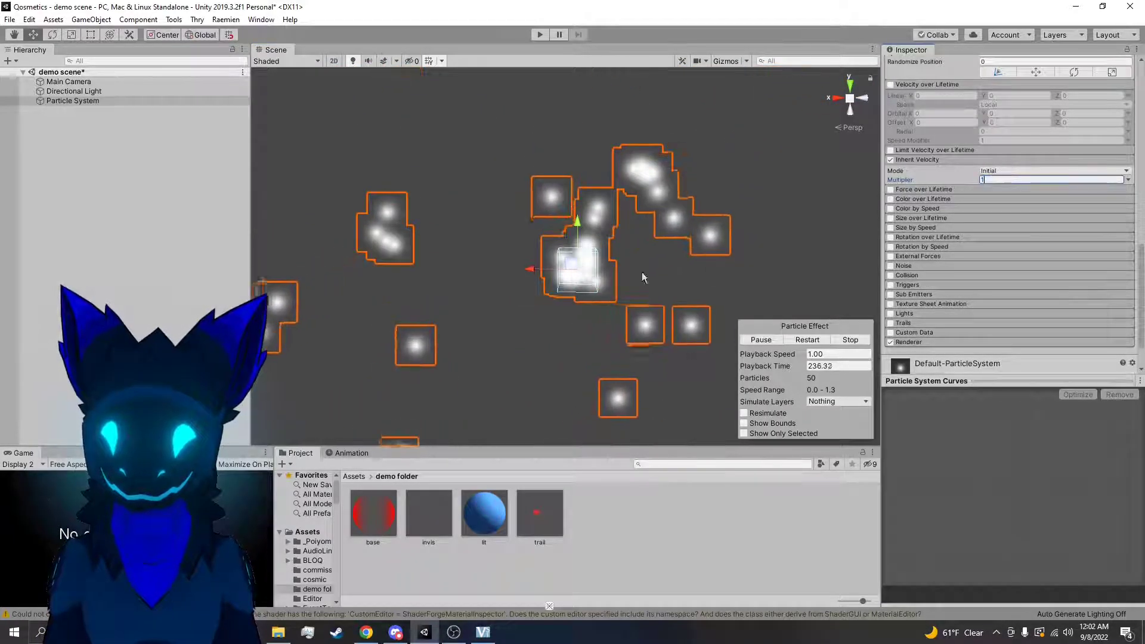
{"action": "mouse_move", "coordinate": [580, 266]}
{"action": "left_mouse_down"}
{"action": "mouse_move", "coordinate": [514, 228]}
{"action": "mouse_move", "coordinate": [447, 236]}
{"action": "mouse_move", "coordinate": [575, 247]}
{"action": "mouse_move", "coordinate": [556, 266]}
{"action": "mouse_move", "coordinate": [500, 229]}
{"action": "mouse_move", "coordinate": [417, 284]}
{"action": "mouse_move", "coordinate": [475, 248]}
{"action": "mouse_move", "coordinate": [451, 210]}
{"action": "mouse_move", "coordinate": [577, 269]}
{"action": "left_mouse_up"}
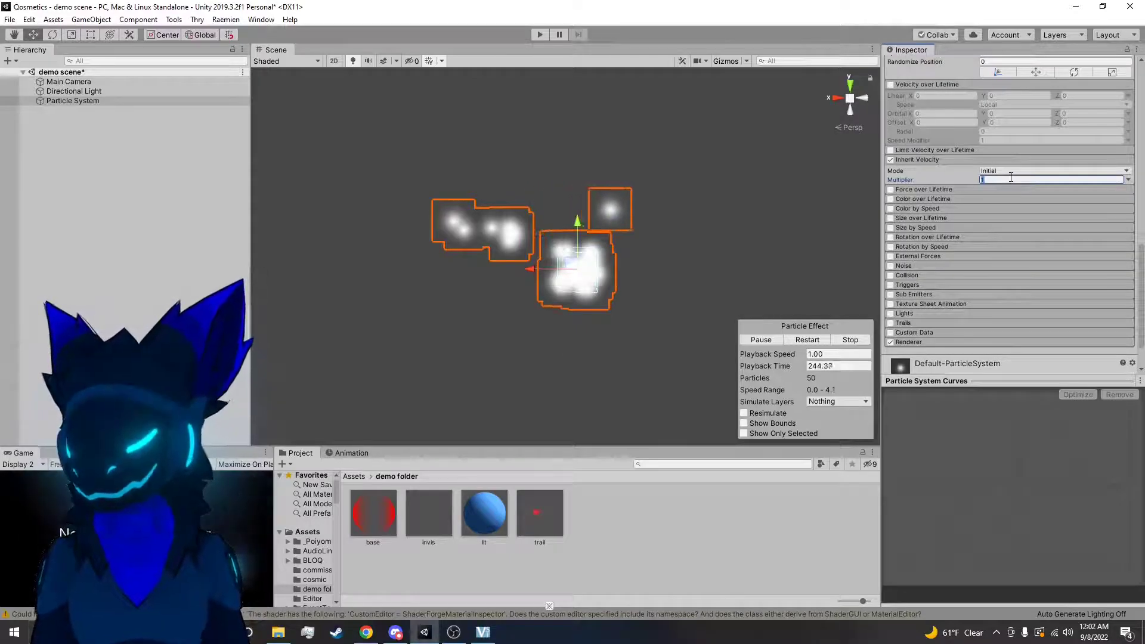
{"action": "left_click_drag", "start_coordinate": [574, 267], "coordinate": [660, 256]}
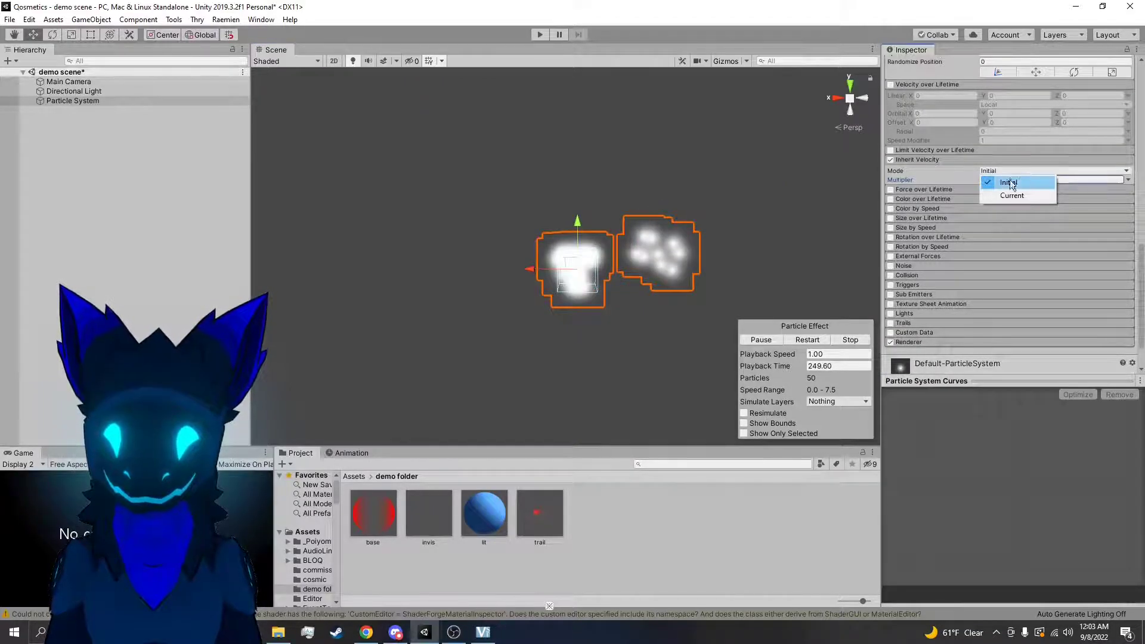
Set the Inherit Velocity Mode to Current with a Multiplier of 0.1 and test it by moving the emitter
{"action": "left_click", "coordinate": [1008, 198]}
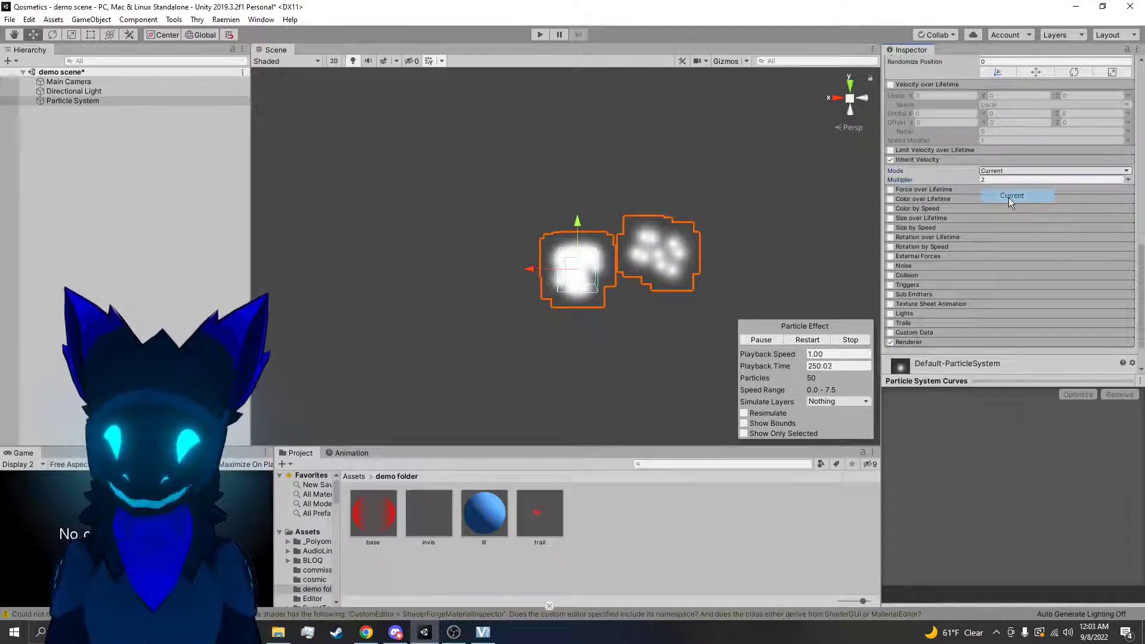
{"action": "left_click", "coordinate": [1000, 180]}
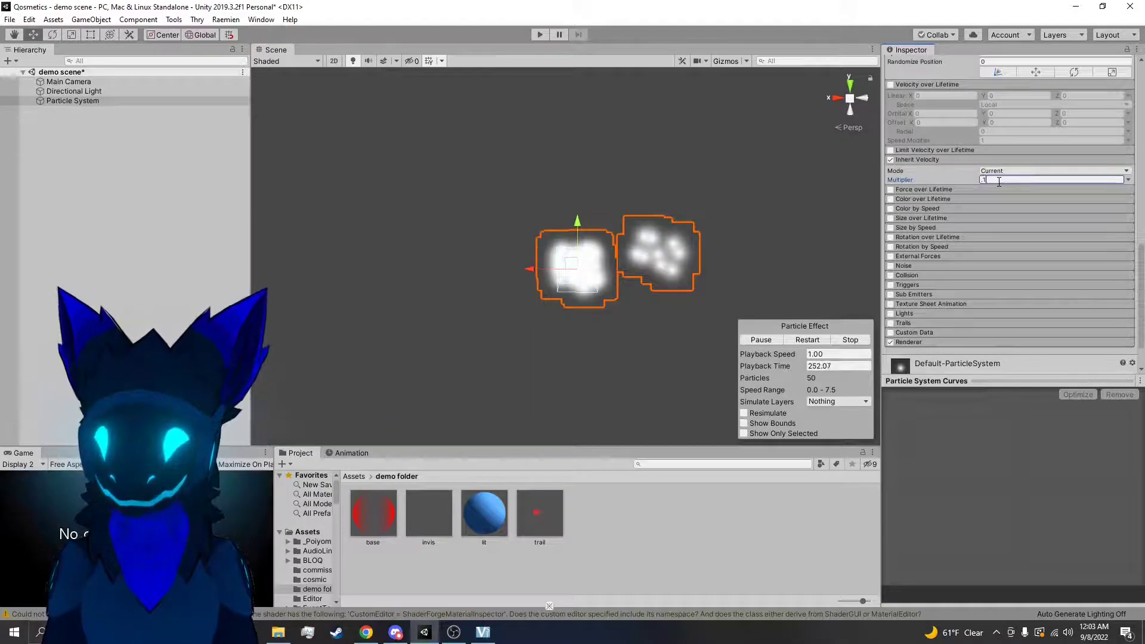
{"action": "left_click_drag", "start_coordinate": [575, 258], "coordinate": [448, 337]}
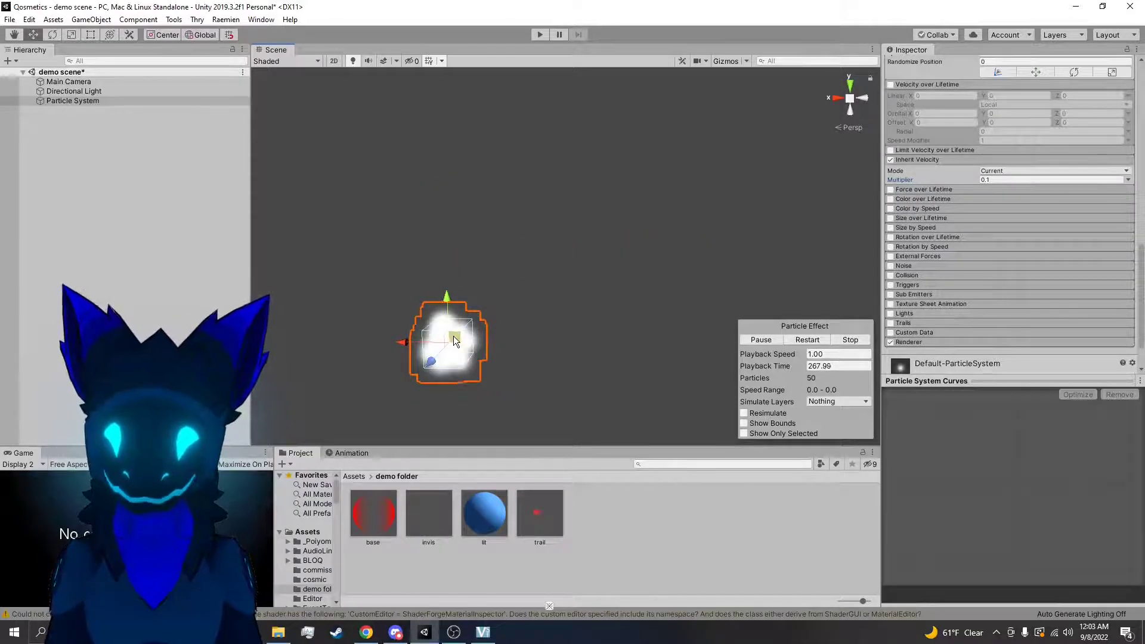
{"action": "left_click_drag", "start_coordinate": [455, 338], "coordinate": [531, 230]}
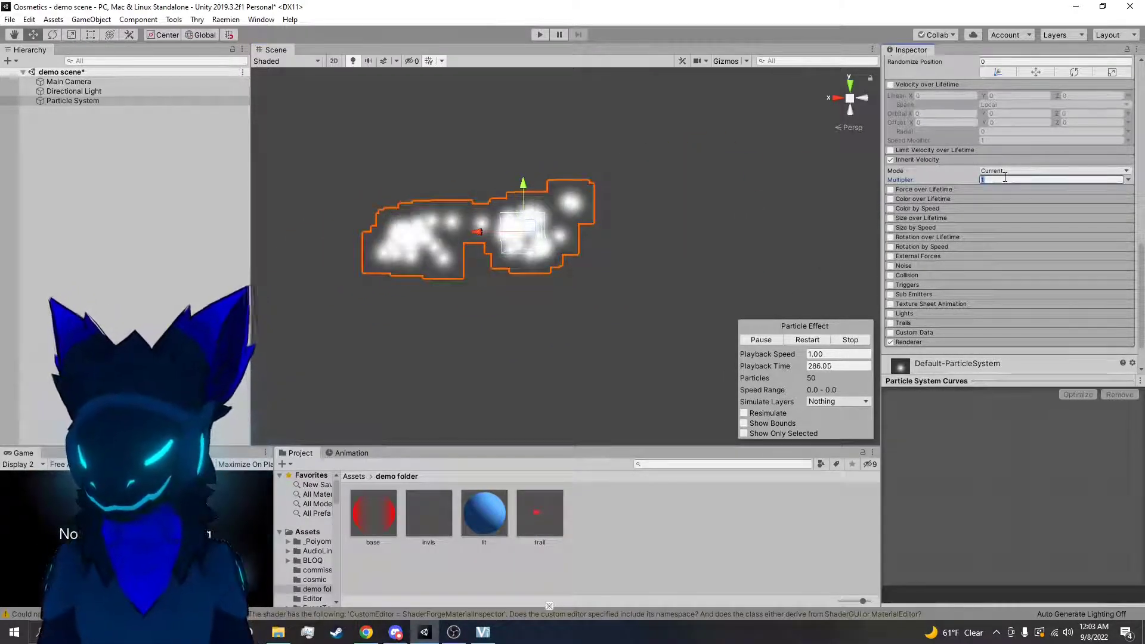
Return the Multiplier to 0.1, move the emitter around again and turn off Inherit Velocity
{"action": "type", "text": "1"}
{"action": "left_click_drag", "start_coordinate": [523, 225], "coordinate": [630, 153]}
{"action": "left_click_drag", "start_coordinate": [661, 195], "coordinate": [619, 254]}
{"action": "left_click", "coordinate": [891, 160]}
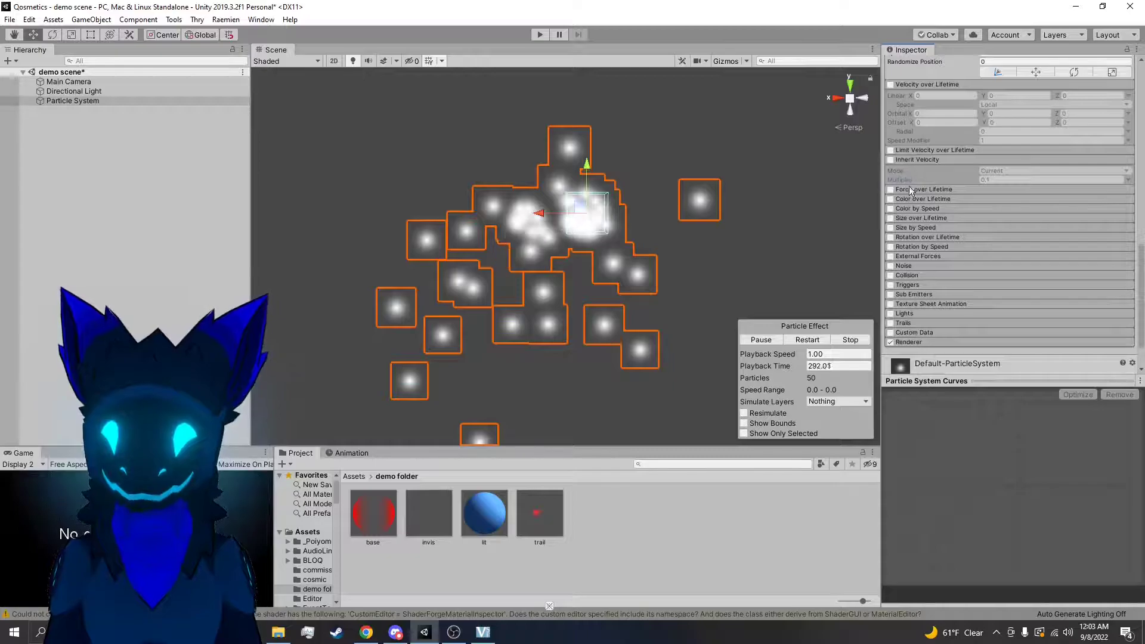
Expand and enable the Force over Lifetime module and set its X force to 1
{"action": "left_click", "coordinate": [911, 189]}
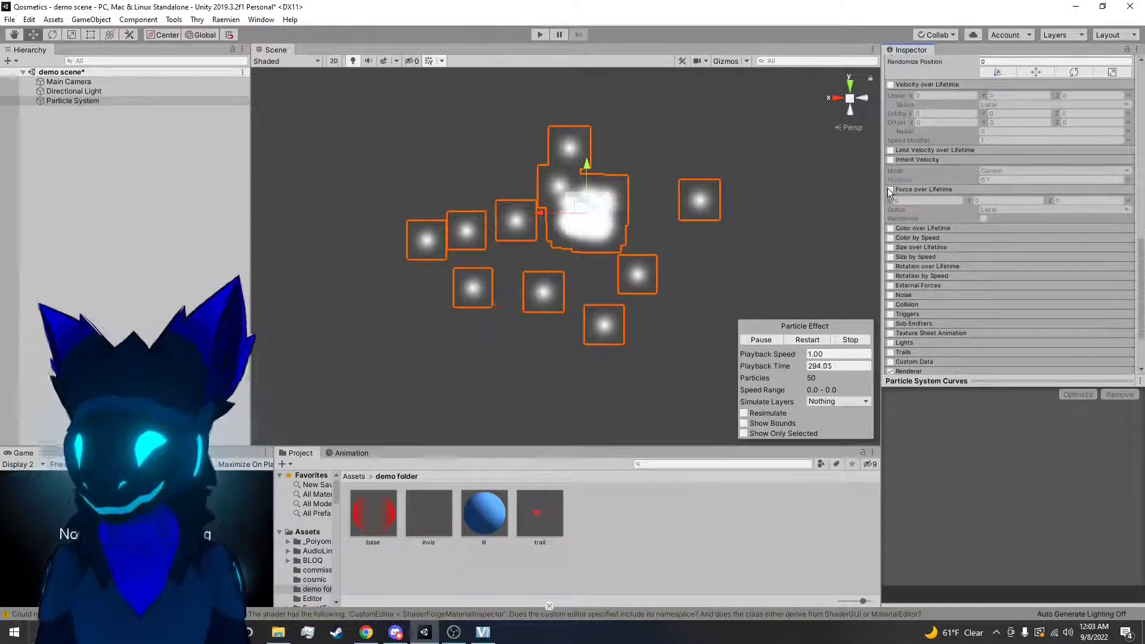
{"action": "left_click", "coordinate": [891, 189]}
{"action": "left_click", "coordinate": [925, 201]}
{"action": "type", "text": "1"}
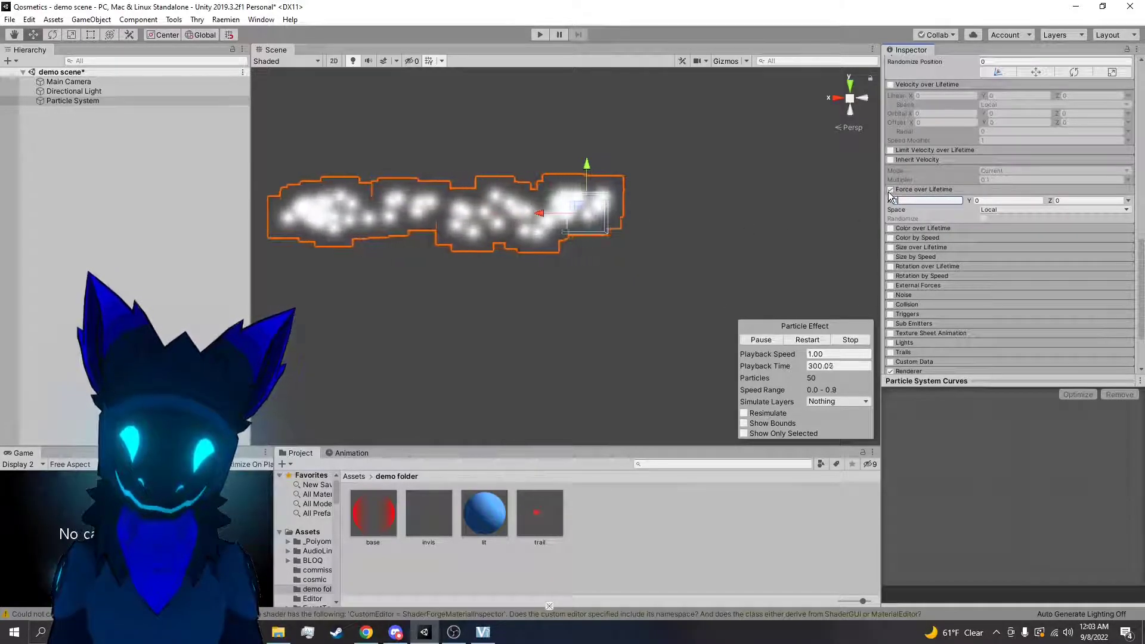
Turn Force over Lifetime off and back on, set its X force to 0 and restart the particle playback
{"action": "left_click", "coordinate": [891, 190]}
{"action": "left_click_drag", "start_coordinate": [549, 239], "coordinate": [614, 238], "text": "alt"}
{"action": "right_click_drag", "start_coordinate": [614, 239], "coordinate": [787, 207]}
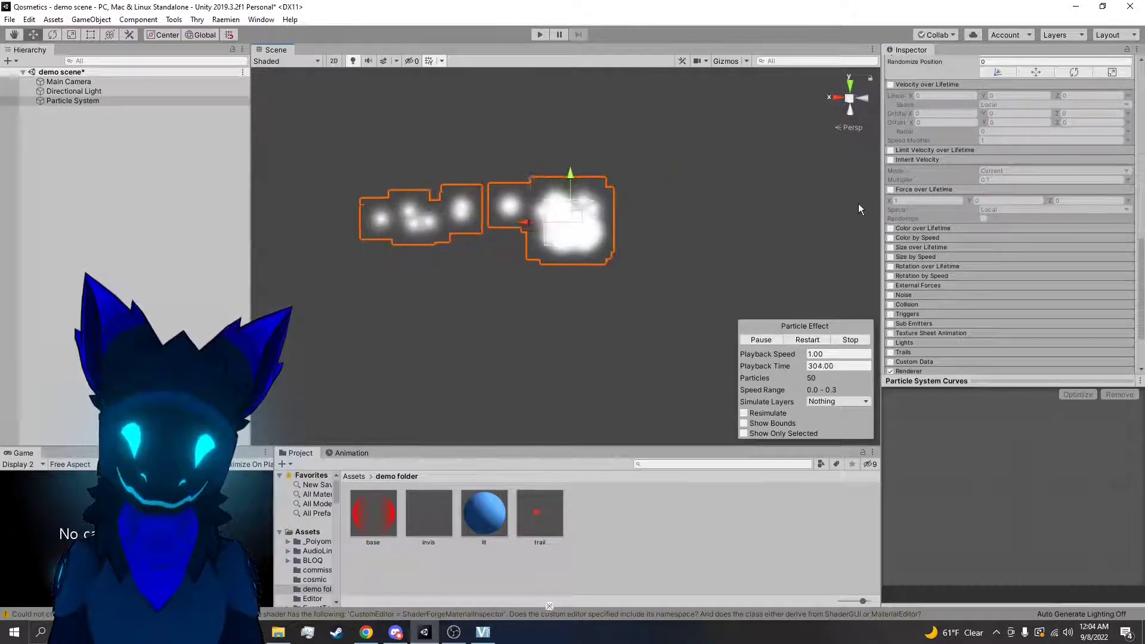
{"action": "left_click", "coordinate": [892, 190]}
{"action": "type", "text": "0"}
{"action": "left_click", "coordinate": [802, 338]}
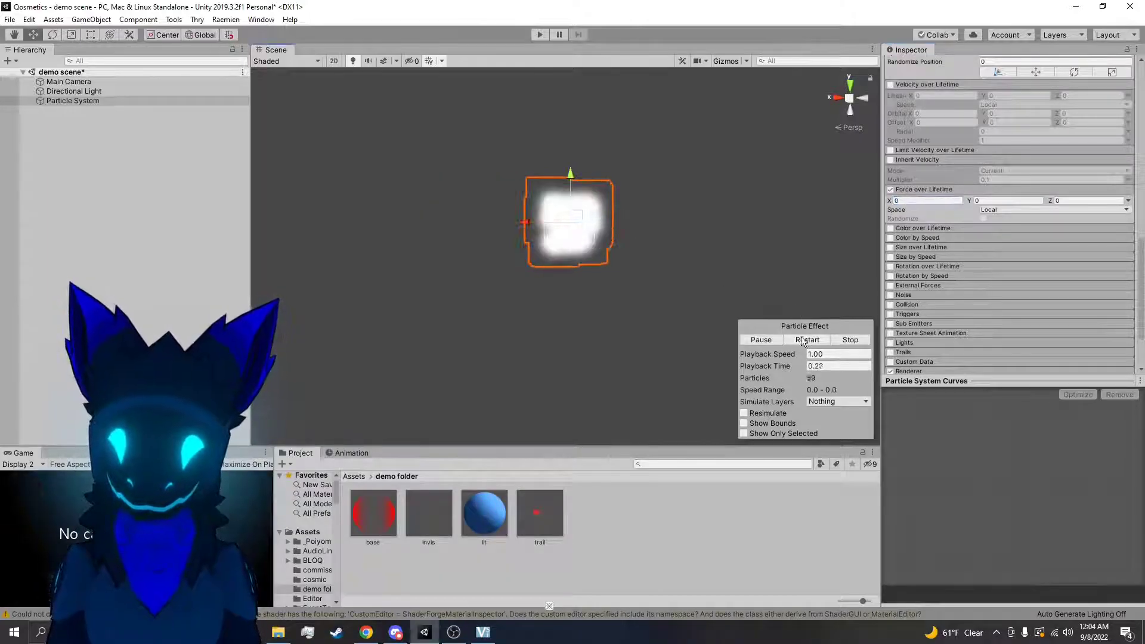
Set the Force over Lifetime X value to 1 and inspect the particle stream
{"action": "left_click", "coordinate": [921, 200]}
{"action": "right_click_drag", "start_coordinate": [773, 247], "coordinate": [680, 243]}
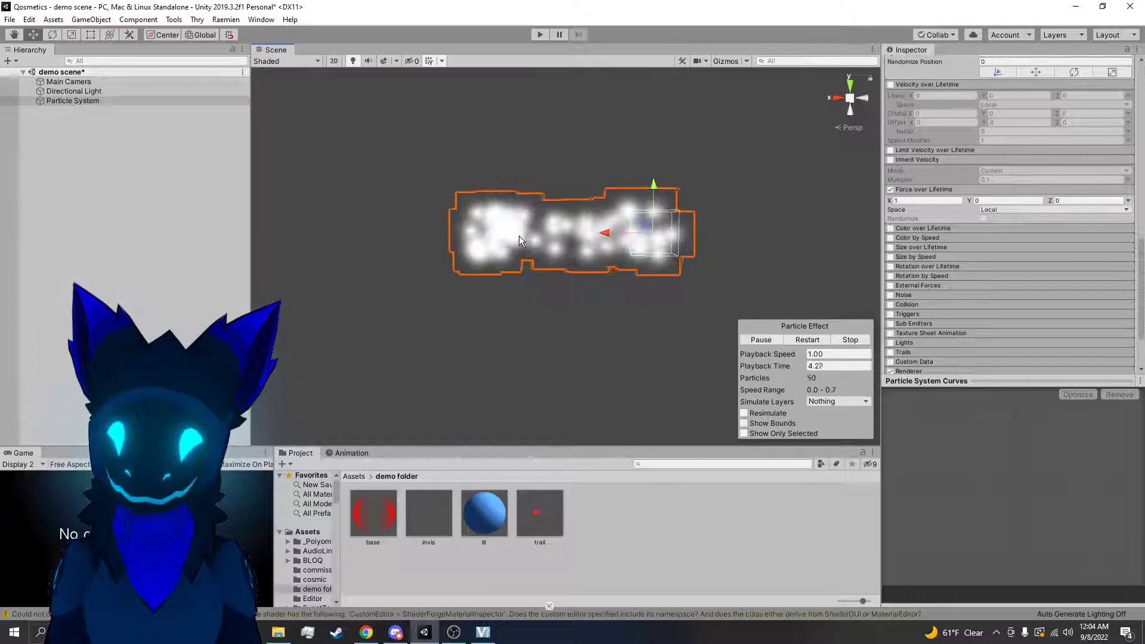
{"action": "right_click_drag", "start_coordinate": [735, 275], "coordinate": [682, 279]}
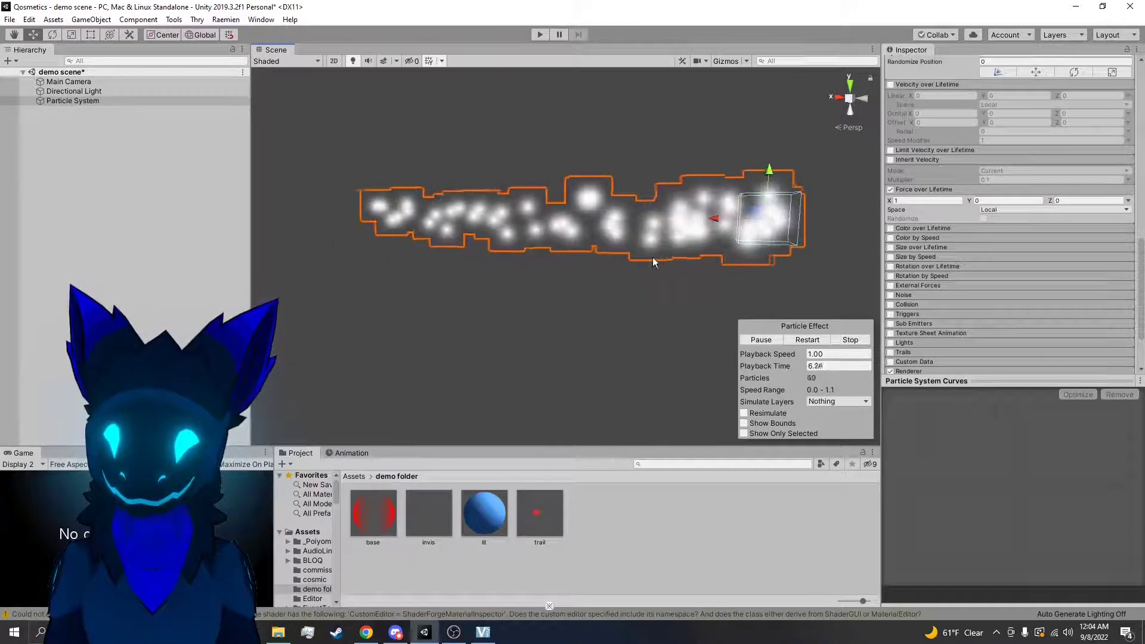
Try a stronger Force over Lifetime of 2.2 on X and -3.98 on Y
{"action": "left_click_drag", "start_coordinate": [891, 202], "coordinate": [917, 195]}
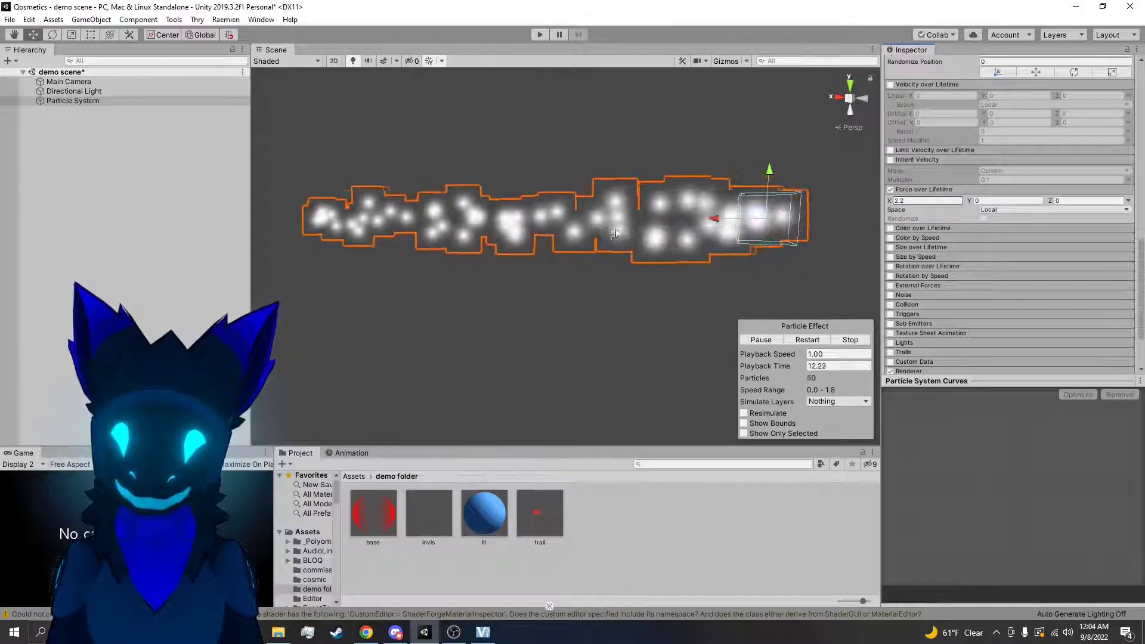
{"action": "right_click_drag", "start_coordinate": [712, 256], "coordinate": [677, 255]}
{"action": "left_click_drag", "start_coordinate": [970, 201], "coordinate": [865, 206]}
{"action": "right_click_drag", "start_coordinate": [628, 230], "coordinate": [680, 237]}
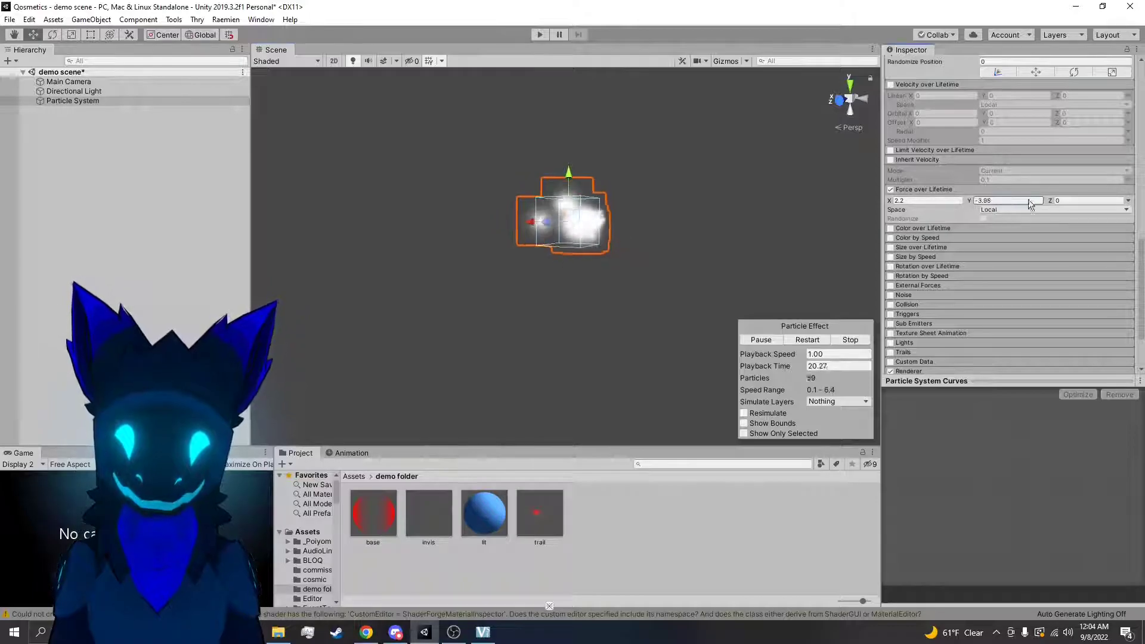
Switch Force over Lifetime to Random Between Two Constants and set the X range to 1 and -1
{"action": "left_click", "coordinate": [1128, 201]}
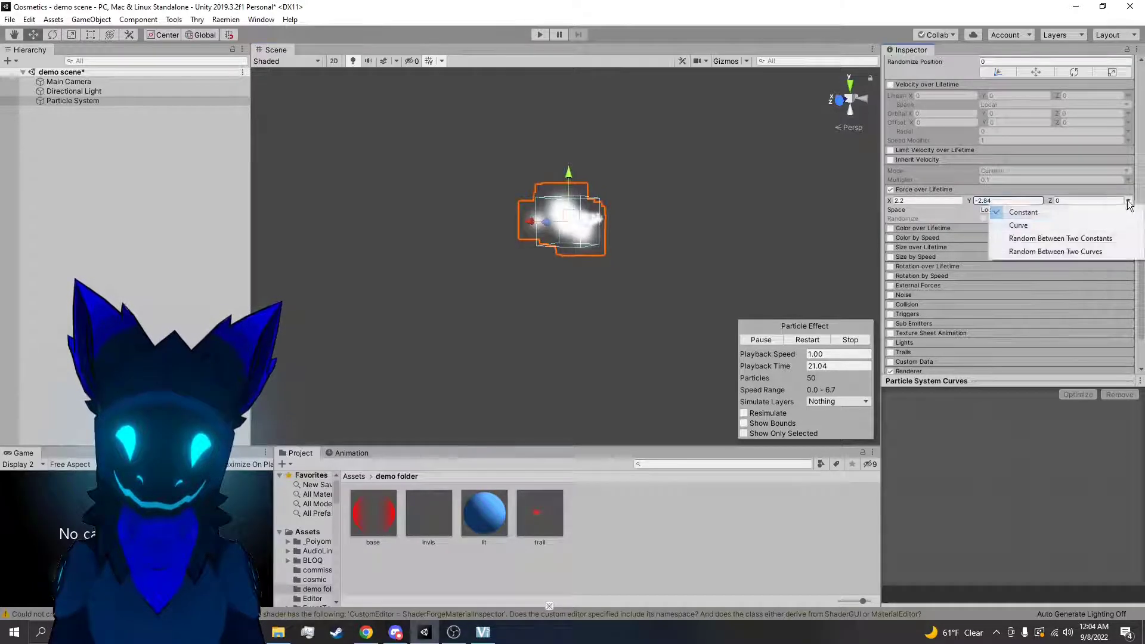
{"action": "left_click", "coordinate": [1062, 238]}
{"action": "left_click", "coordinate": [921, 201]}
{"action": "type", "text": "1"}
{"action": "left_click", "coordinate": [919, 209]}
{"action": "type", "text": "-1"}
Set the Y and Z ranges of Force over Lifetime to 1 and -1 each
{"action": "left_click", "coordinate": [1006, 201]}
{"action": "type", "text": "1"}
{"action": "left_click", "coordinate": [990, 209]}
{"action": "type", "text": "-1"}
{"action": "left_click", "coordinate": [1091, 201]}
{"action": "type", "text": "1"}
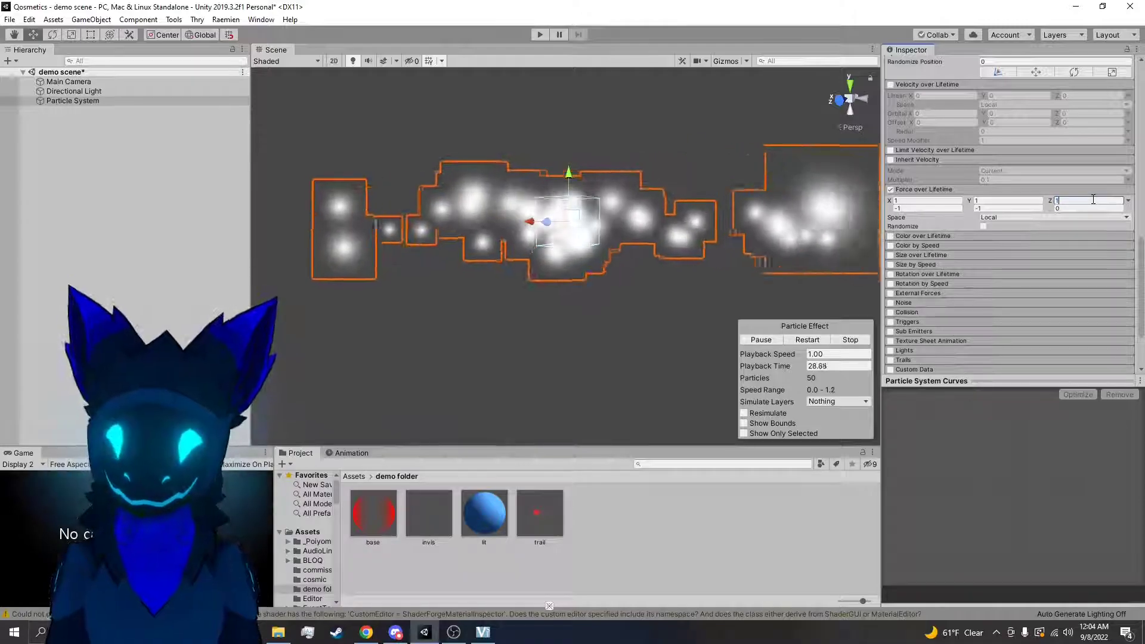
{"action": "left_click", "coordinate": [1091, 209]}
{"action": "type", "text": "-1"}
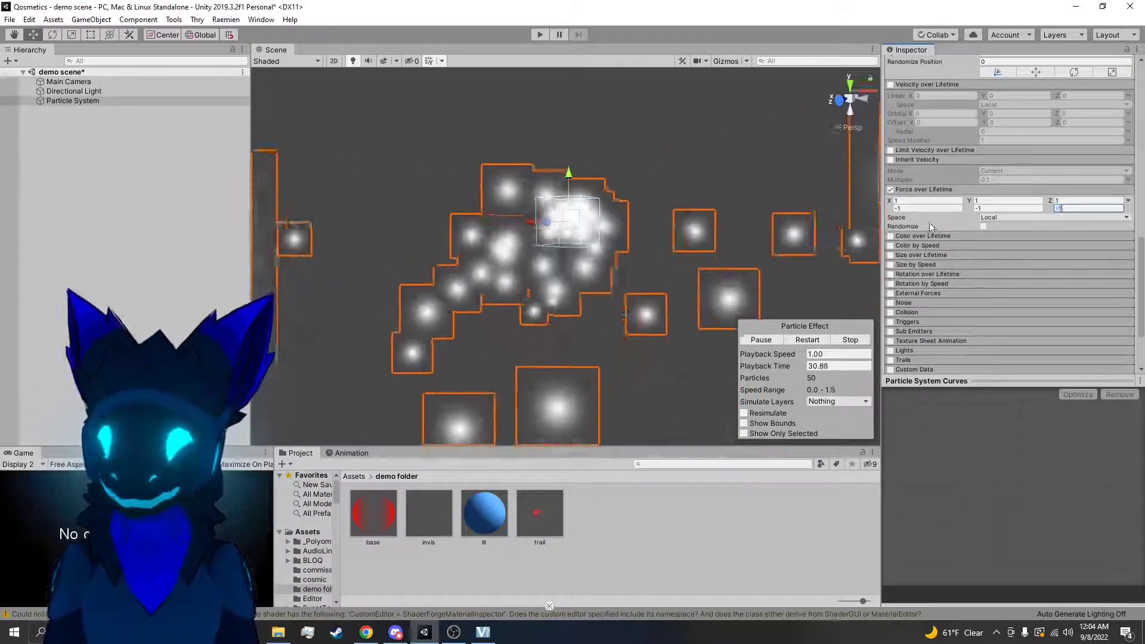
Set the Force over Lifetime Space to World, then test moving the emitter and undo the move
{"action": "right_click_drag", "start_coordinate": [828, 251], "coordinate": [796, 296]}
{"action": "scroll", "coordinate": [796, 295], "scroll_direction": "down", "scroll_amount": 8}
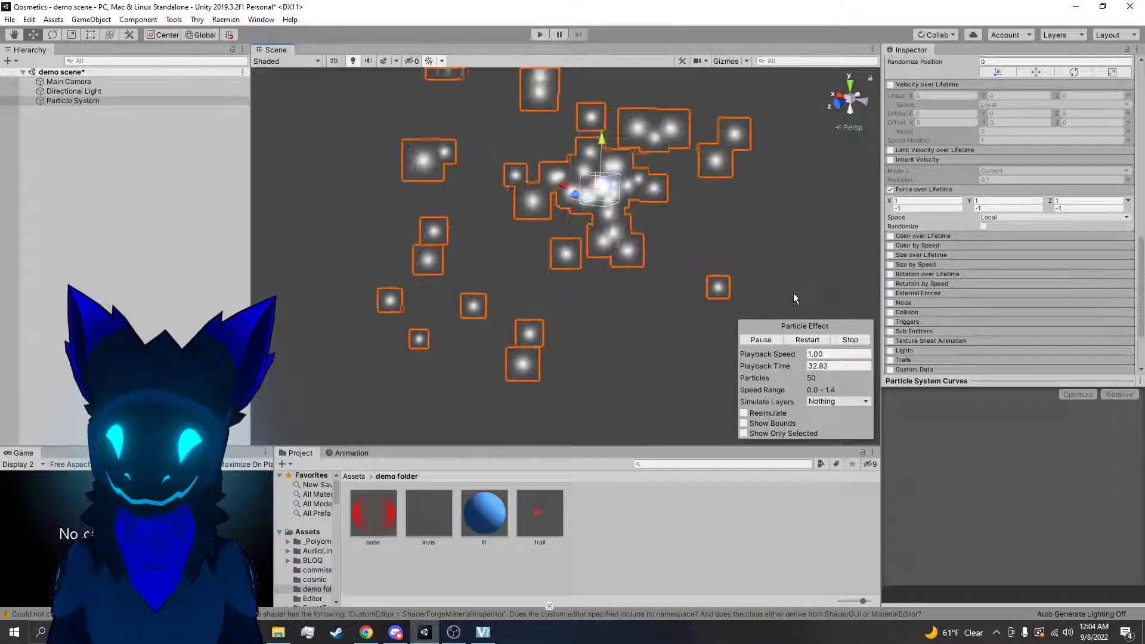
{"action": "right_click_drag", "start_coordinate": [745, 268], "coordinate": [730, 244]}
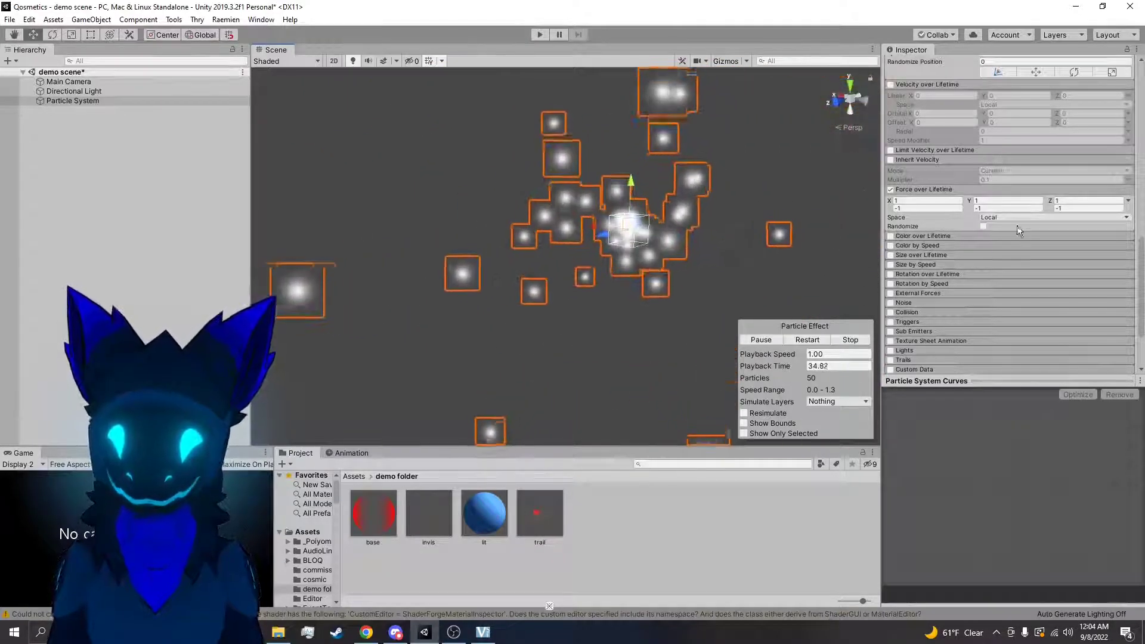
{"action": "left_click", "coordinate": [995, 219]}
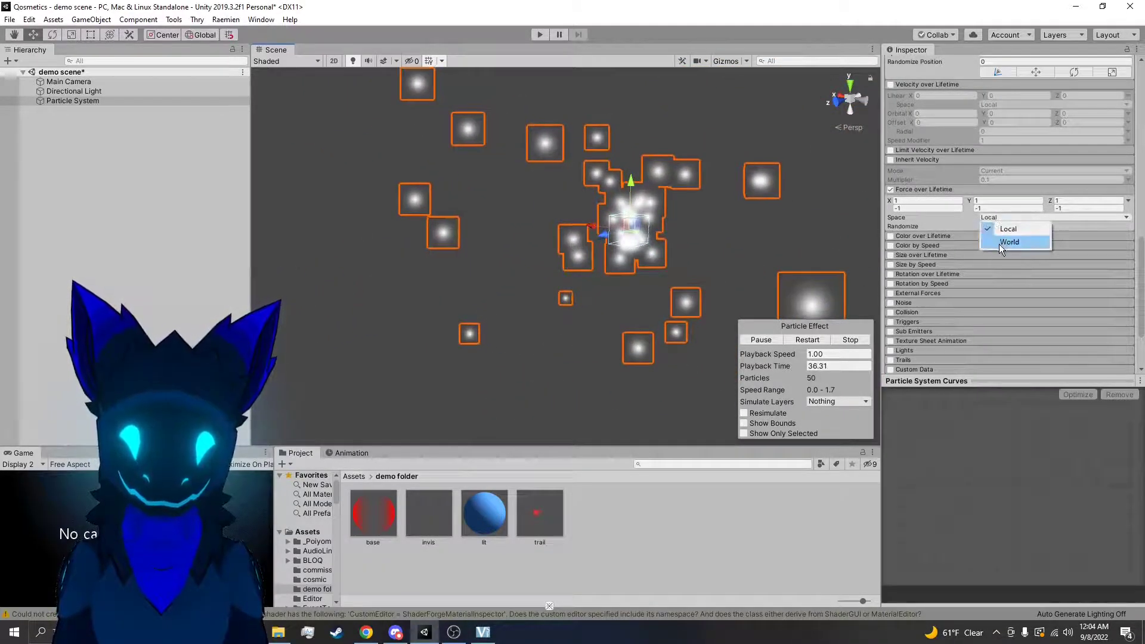
{"action": "left_click", "coordinate": [1008, 242]}
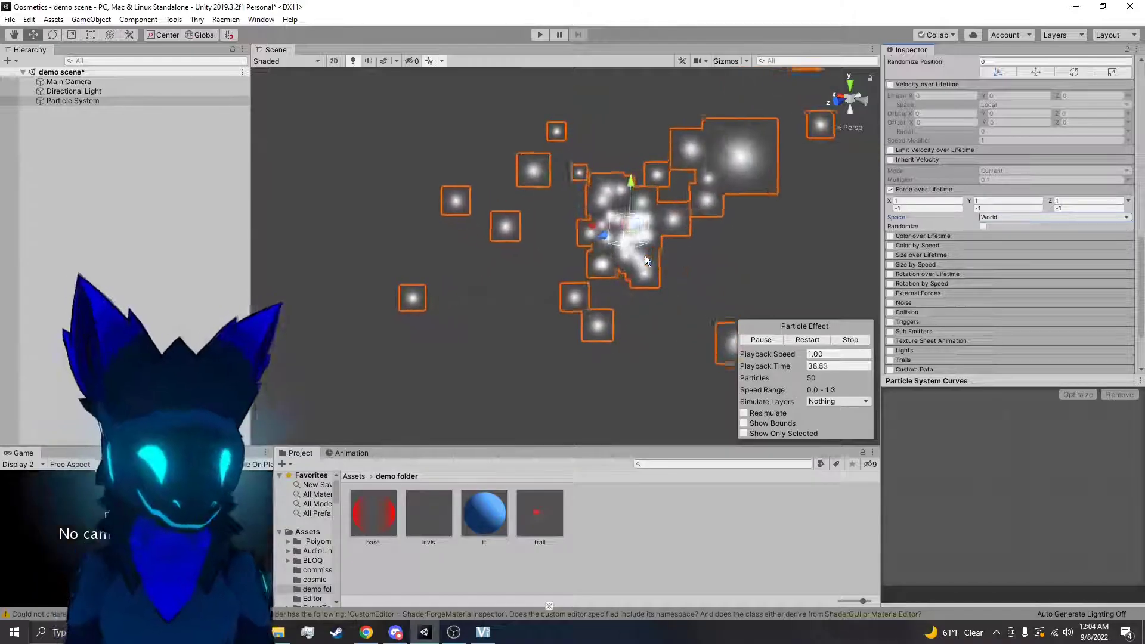
{"action": "left_click_drag", "start_coordinate": [638, 224], "coordinate": [686, 313]}
{"action": "key", "text": "ctrl+z"}
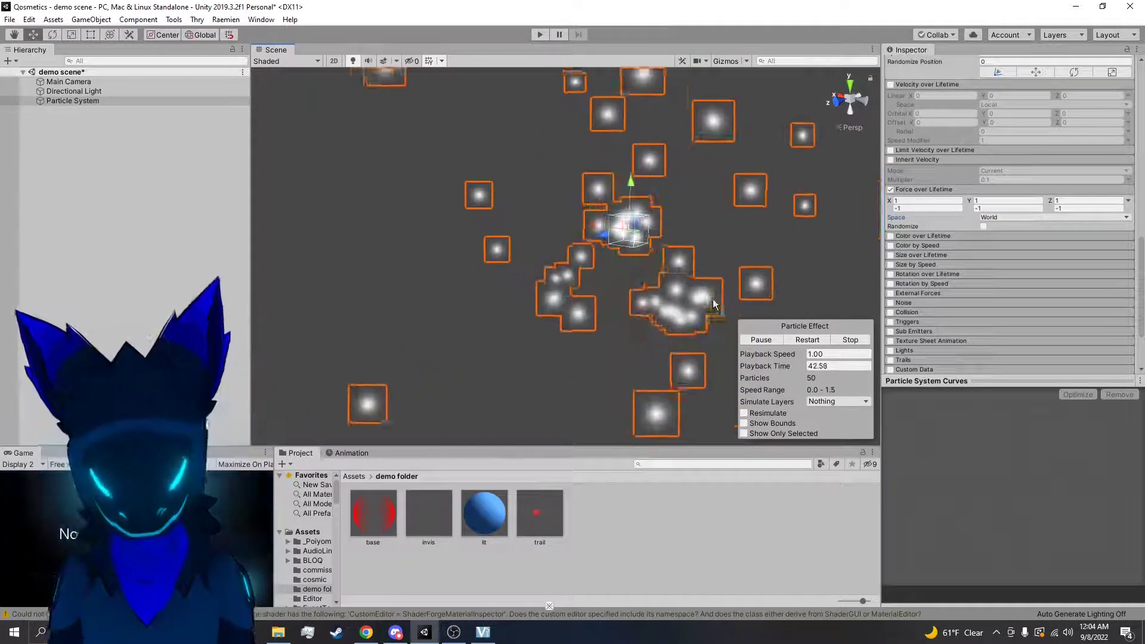
Turn on Randomize in Force over Lifetime and view the particles up close
{"action": "left_click", "coordinate": [984, 226]}
{"action": "right_click_drag", "start_coordinate": [773, 225], "coordinate": [821, 217]}
{"action": "key", "text": "w"}
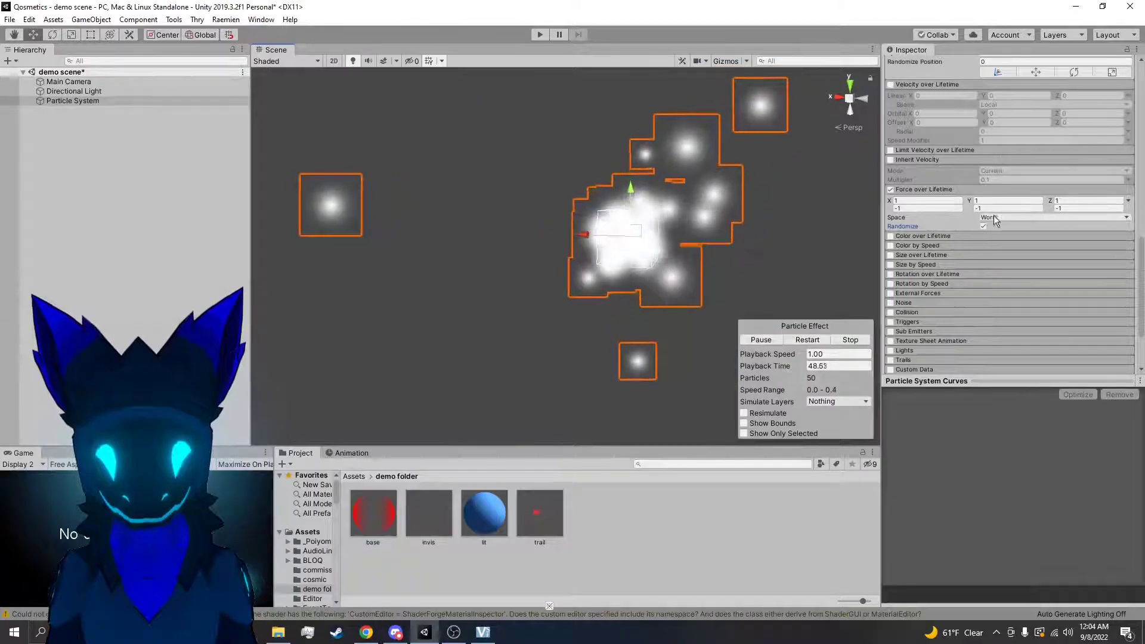
Set the Force over Lifetime Space to Local and switch its values to Constant
{"action": "right_click_drag", "start_coordinate": [748, 223], "coordinate": [749, 223]}
{"action": "key", "text": "d"}
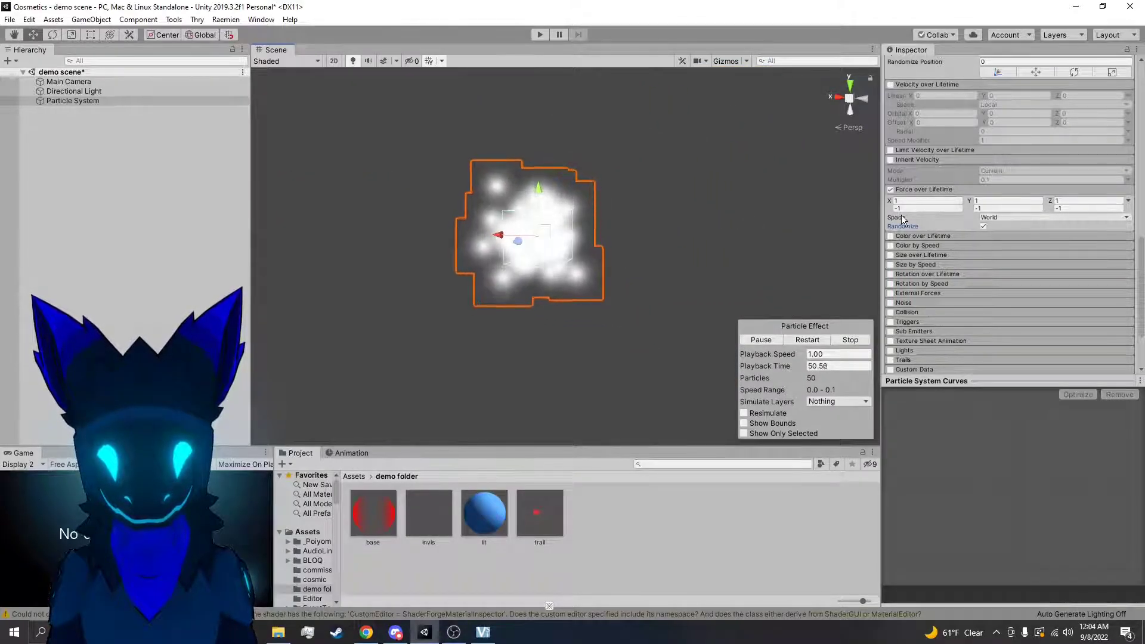
{"action": "left_click", "coordinate": [1030, 216]}
{"action": "left_click", "coordinate": [1020, 227]}
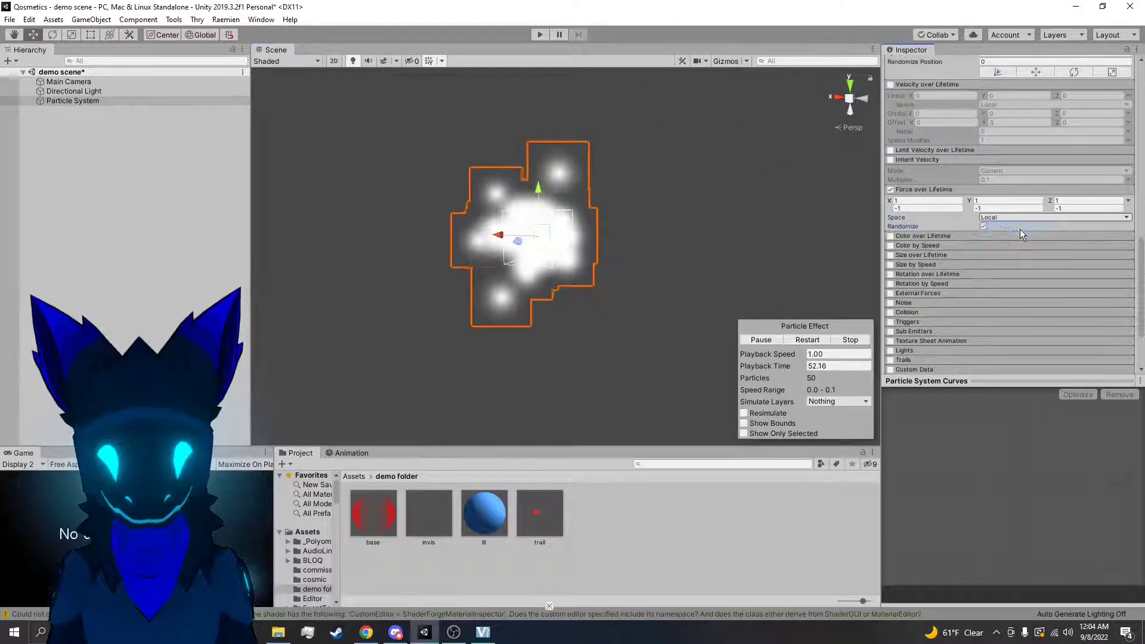
{"action": "left_click", "coordinate": [1128, 201]}
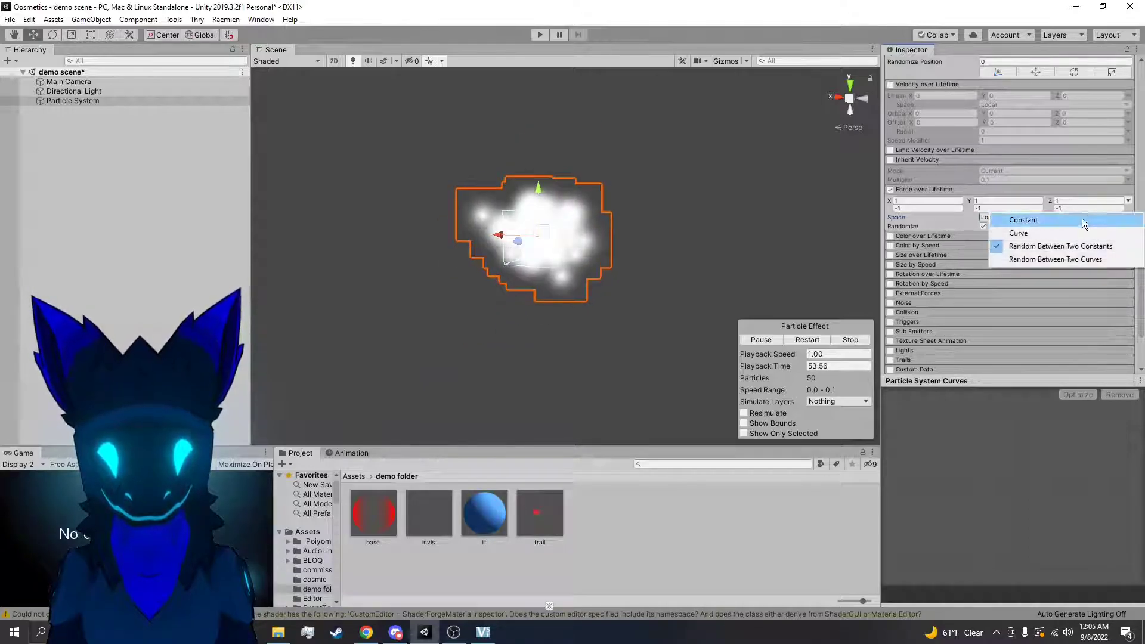
{"action": "left_click", "coordinate": [1083, 220]}
Disable and collapse the Force over Lifetime module, and enable and expand Color over Lifetime
{"action": "left_click", "coordinate": [891, 190]}
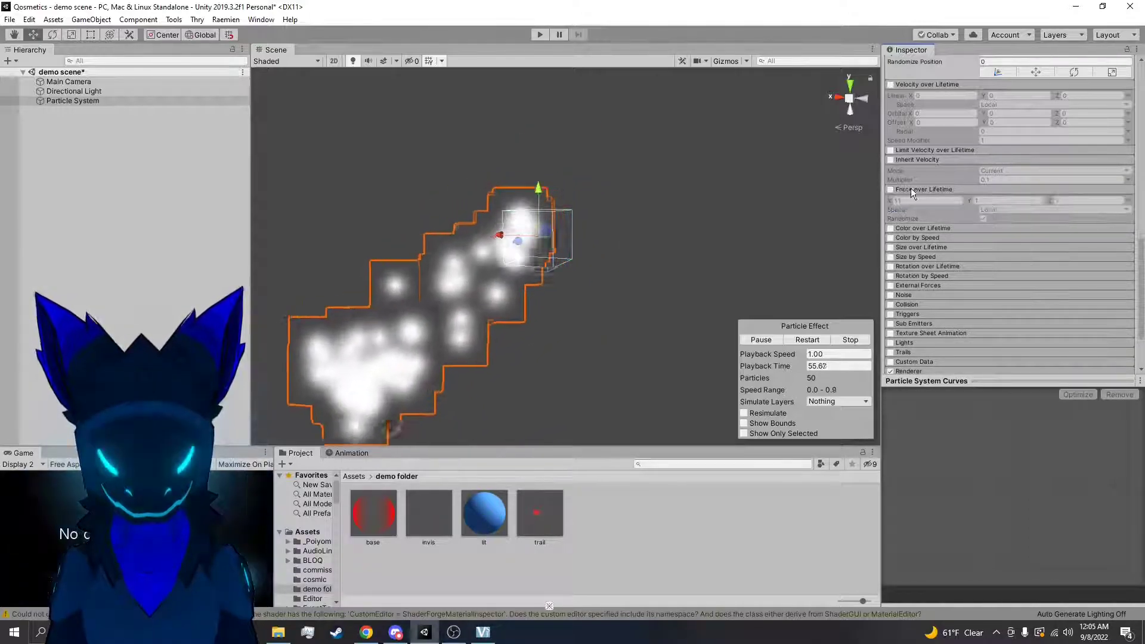
{"action": "left_click", "coordinate": [922, 189]}
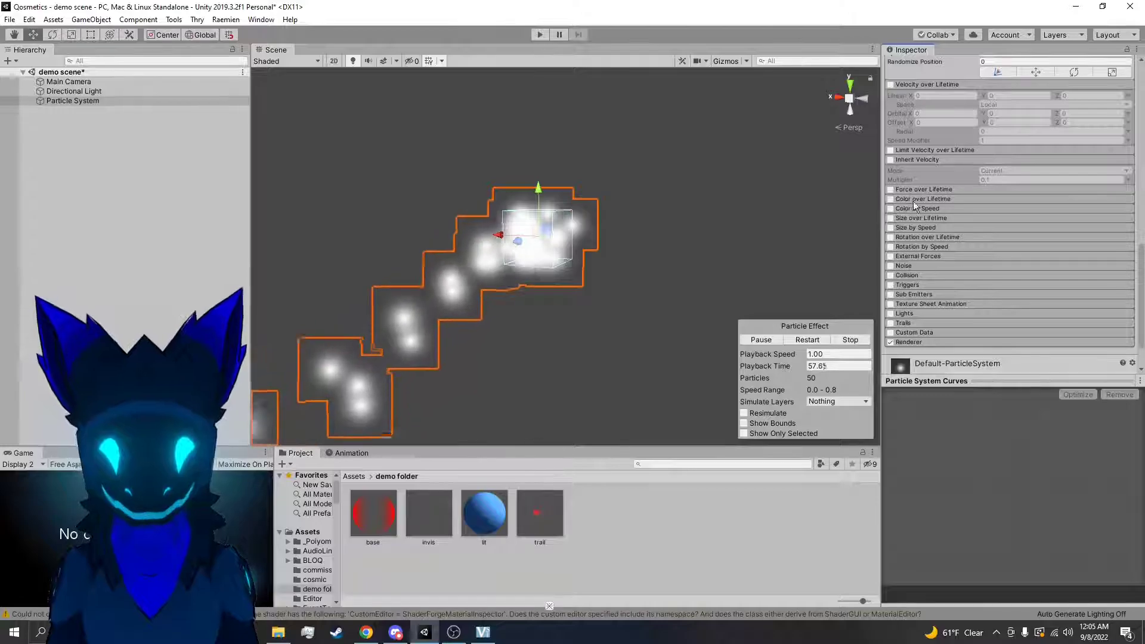
{"action": "left_click", "coordinate": [915, 200]}
{"action": "left_click", "coordinate": [891, 200]}
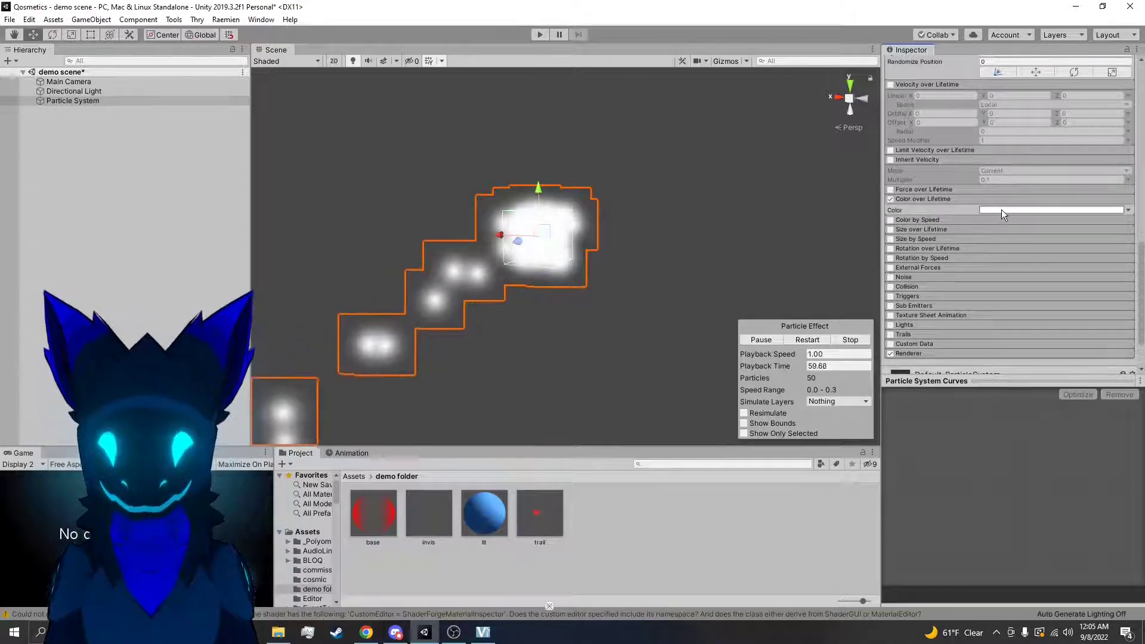
Set the end color key of the Color over Lifetime gradient to bright green
{"action": "scroll", "coordinate": [1009, 209], "scroll_direction": "up", "scroll_amount": 10}
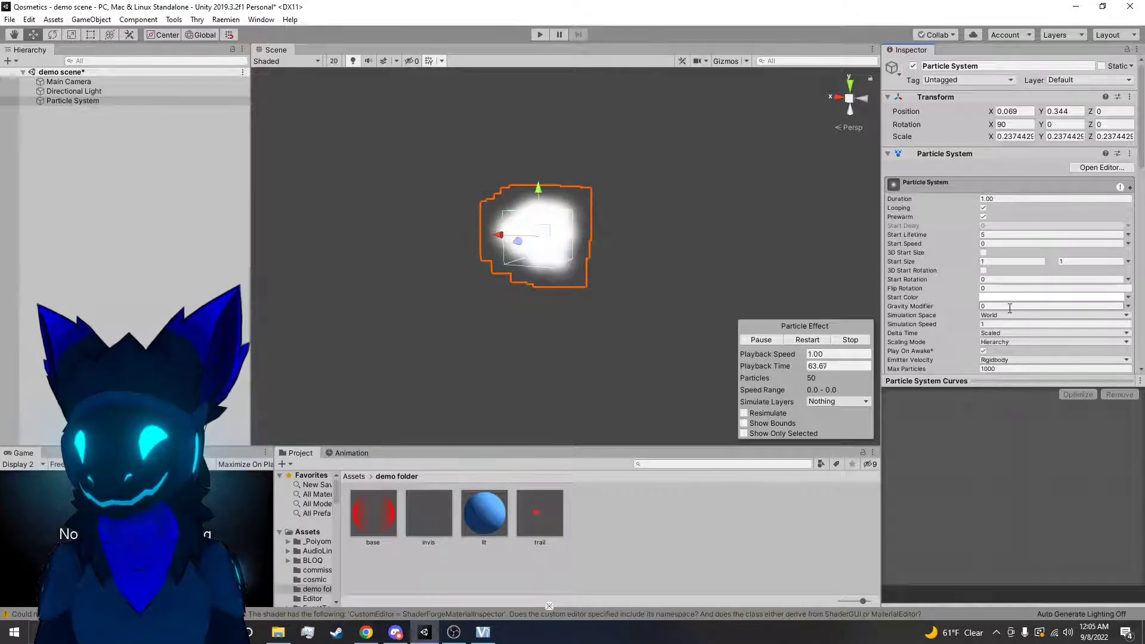
{"action": "scroll", "coordinate": [954, 290], "scroll_direction": "down", "scroll_amount": 3}
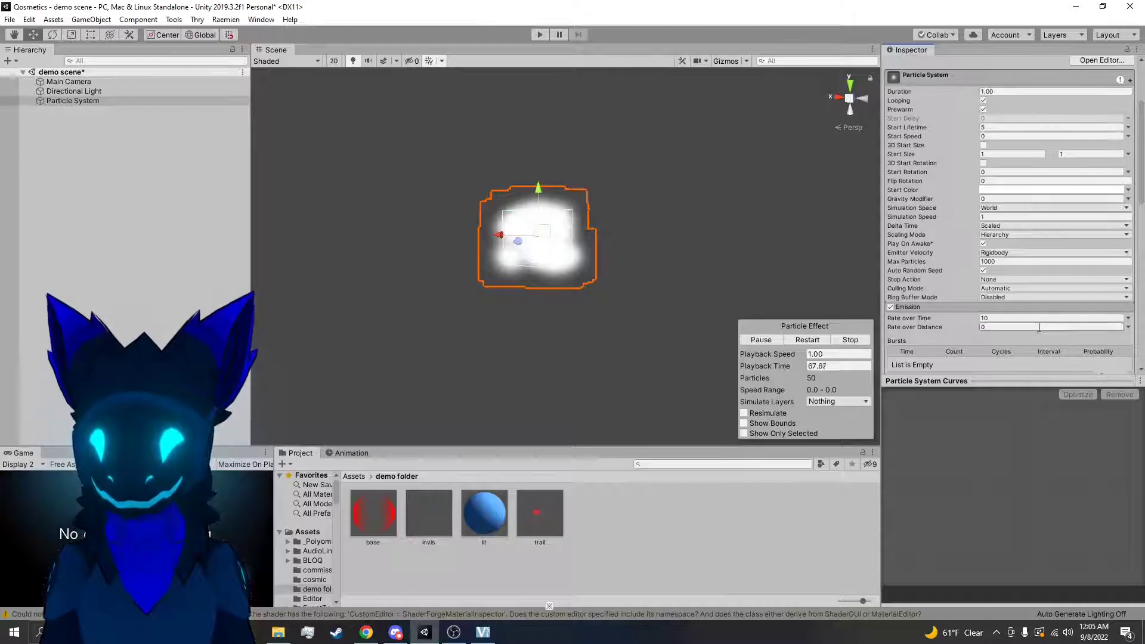
{"action": "scroll", "coordinate": [948, 295], "scroll_direction": "down", "scroll_amount": 10}
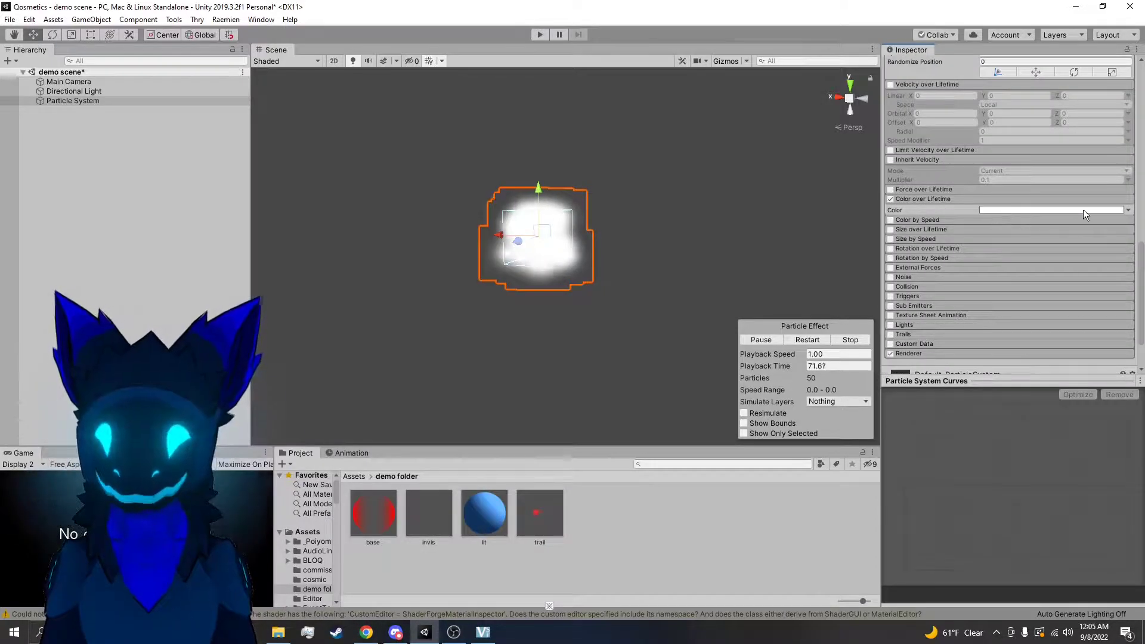
{"action": "left_click", "coordinate": [1128, 210]}
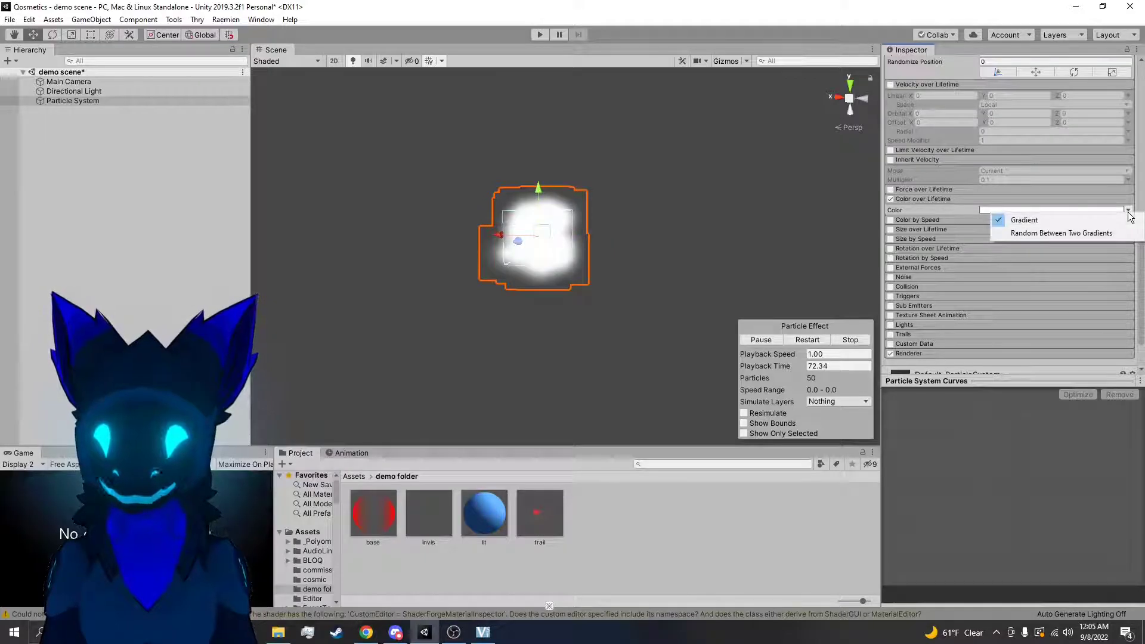
{"action": "left_click", "coordinate": [1061, 210]}
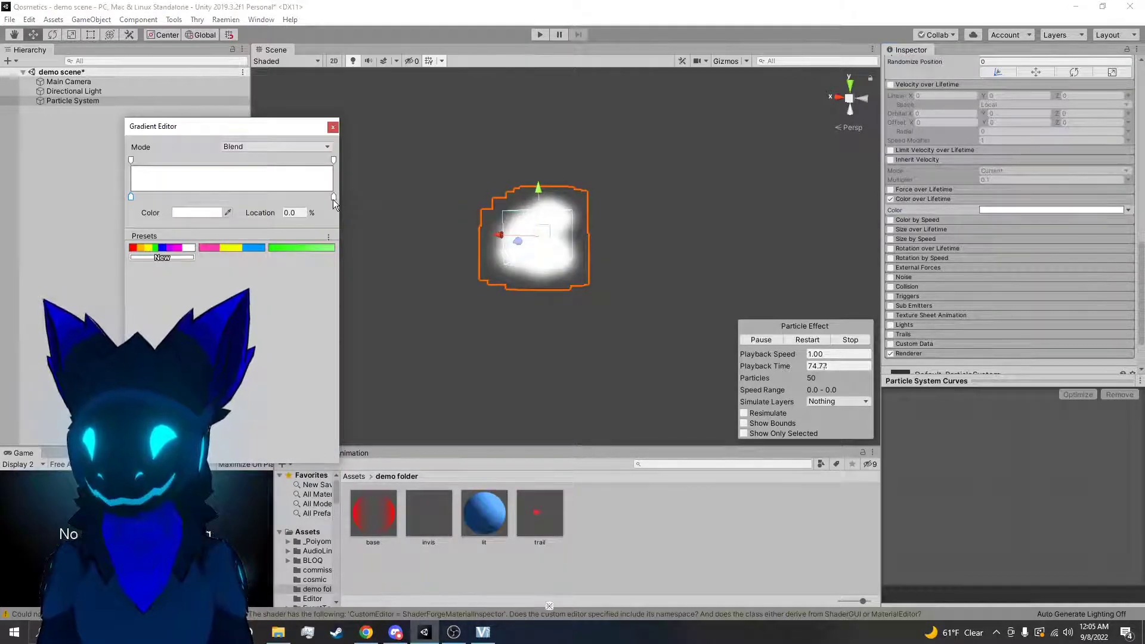
{"action": "left_click", "coordinate": [193, 213]}
{"action": "left_click", "coordinate": [810, 332]}
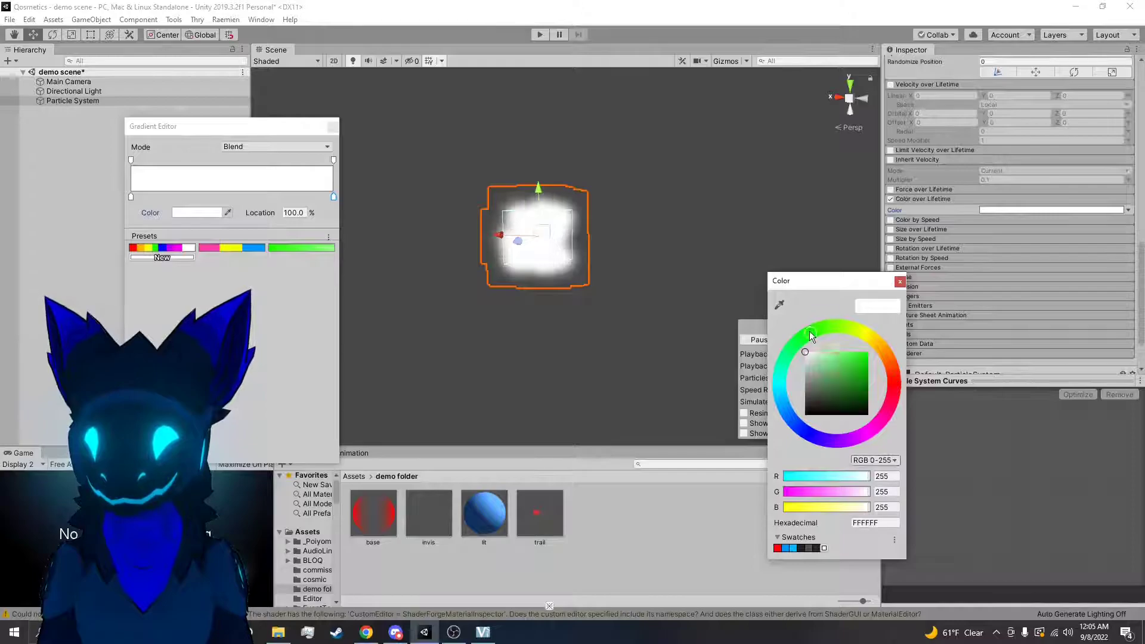
{"action": "left_click", "coordinate": [848, 355]}
Move the emitter through the scene to examine the particles' white-to-green color change
{"action": "left_click", "coordinate": [545, 238]}
{"action": "left_click_drag", "start_coordinate": [549, 231], "coordinate": [249, 225]}
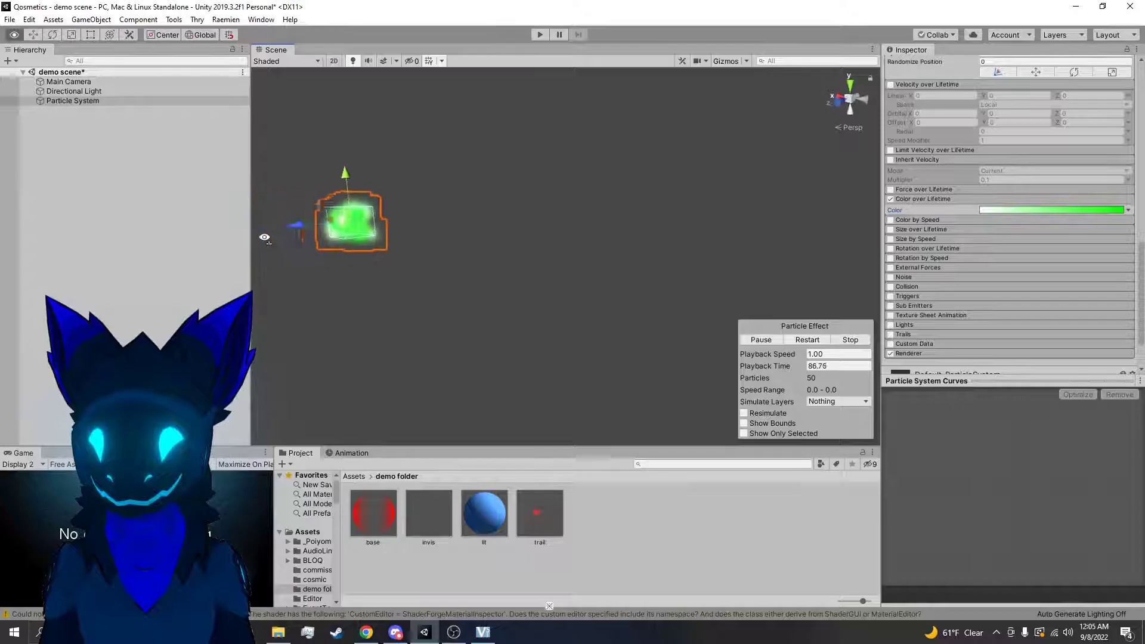
{"action": "left_click_drag", "start_coordinate": [373, 218], "coordinate": [707, 333]}
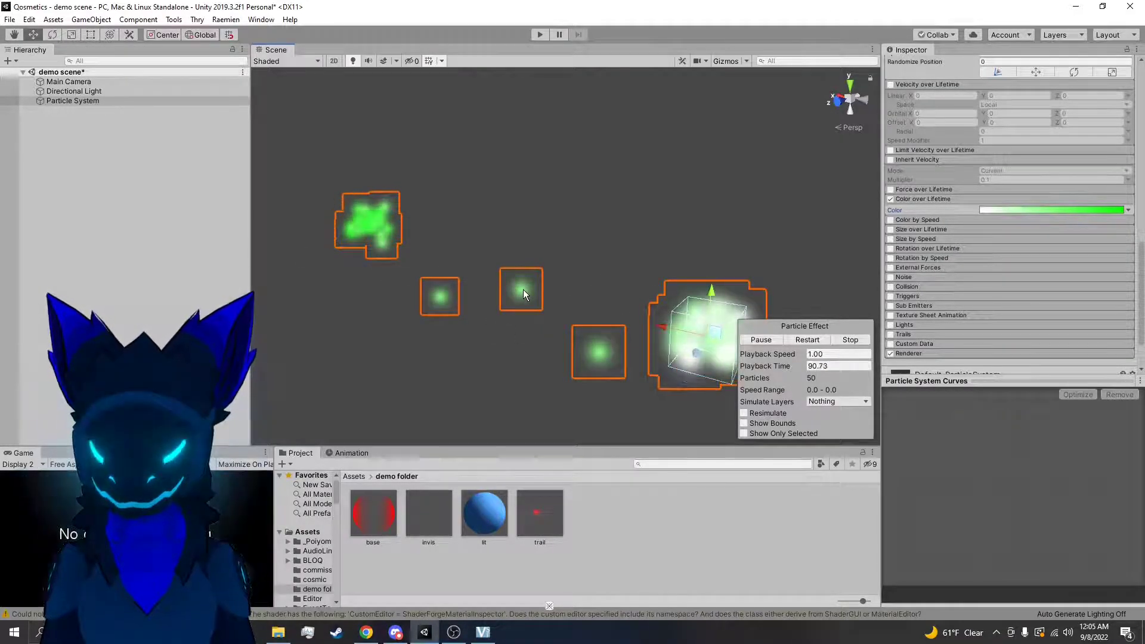
Set the alpha of the Color over Lifetime gradient's start key to 0 and move the emitter to preview the fade-in
{"action": "left_click", "coordinate": [1108, 210]}
{"action": "left_click", "coordinate": [135, 160]}
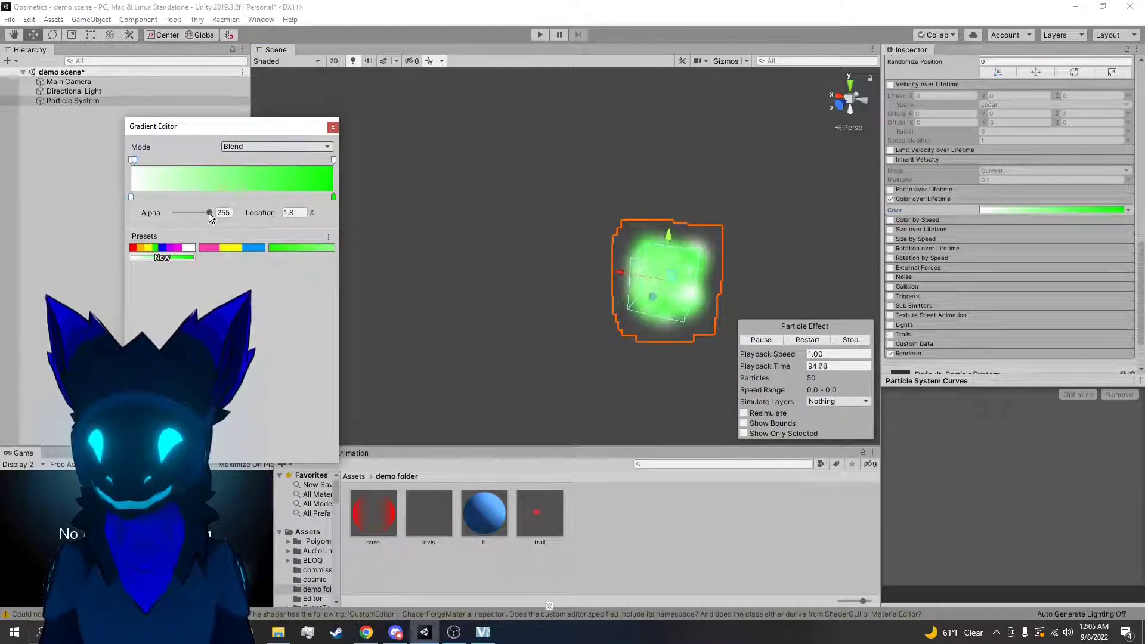
{"action": "left_click_drag", "start_coordinate": [203, 214], "coordinate": [154, 220]}
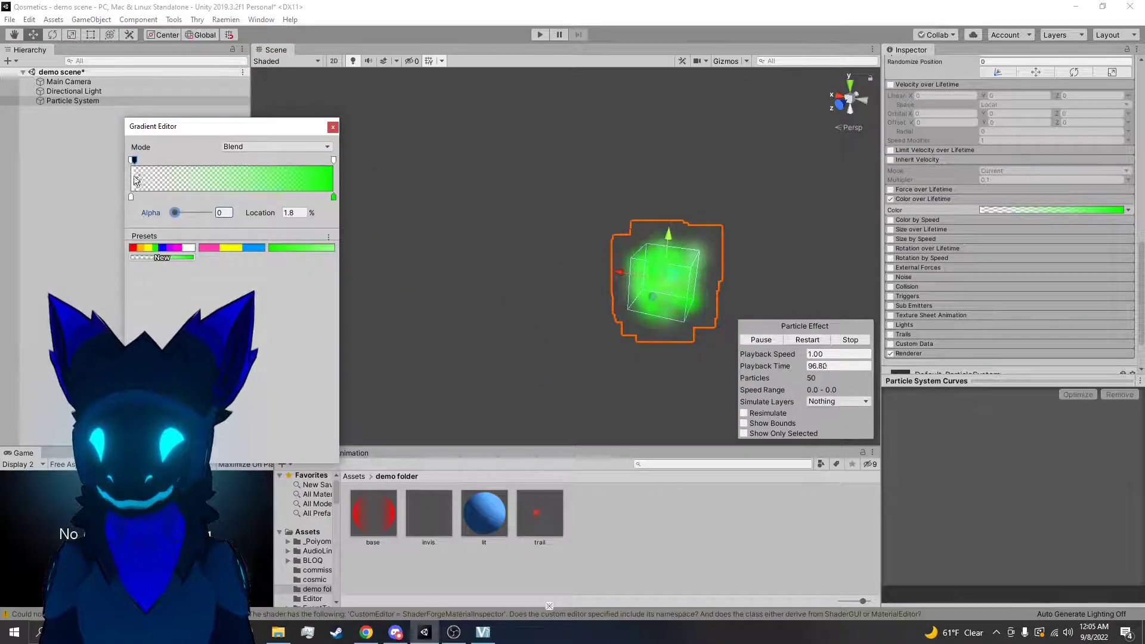
{"action": "key", "text": "Delete"}
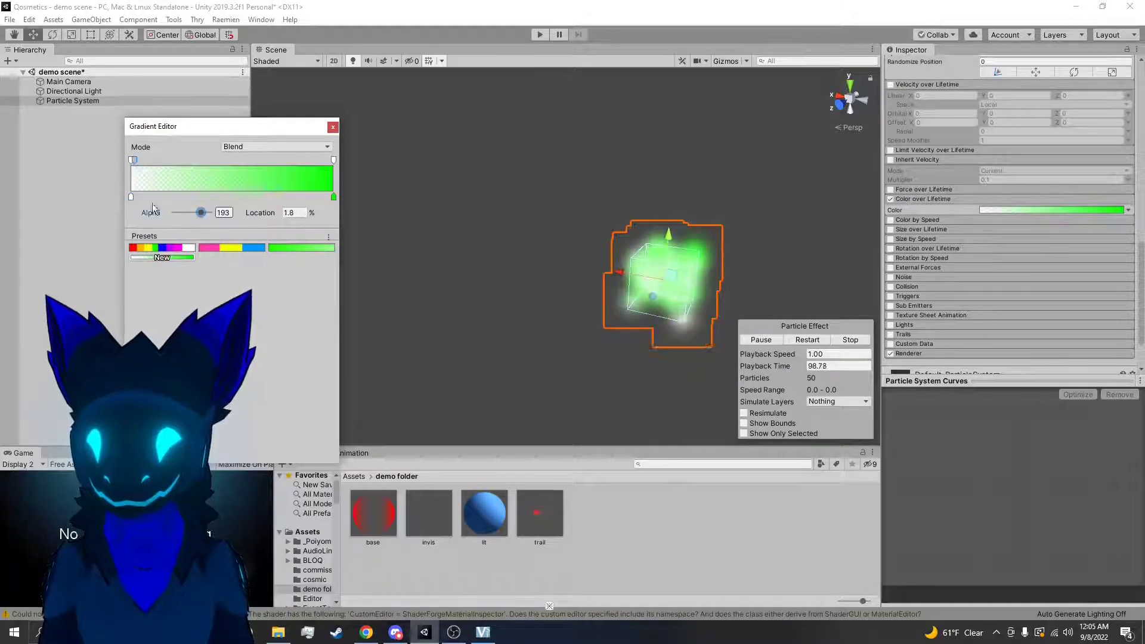
{"action": "key", "text": "Delete"}
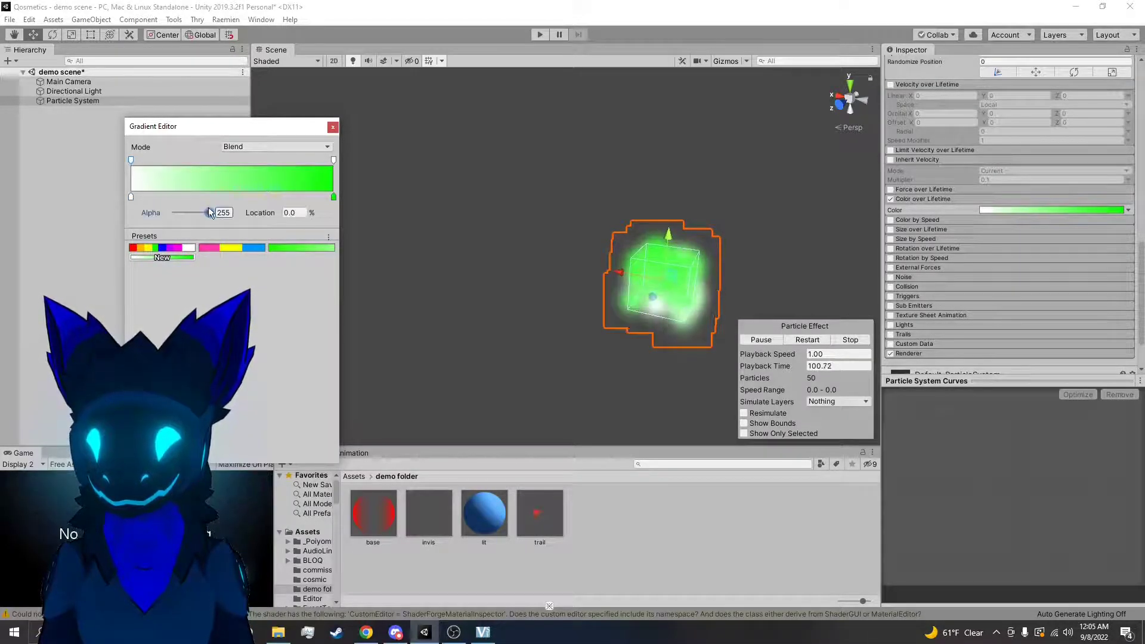
{"action": "left_click_drag", "start_coordinate": [197, 219], "coordinate": [158, 220]}
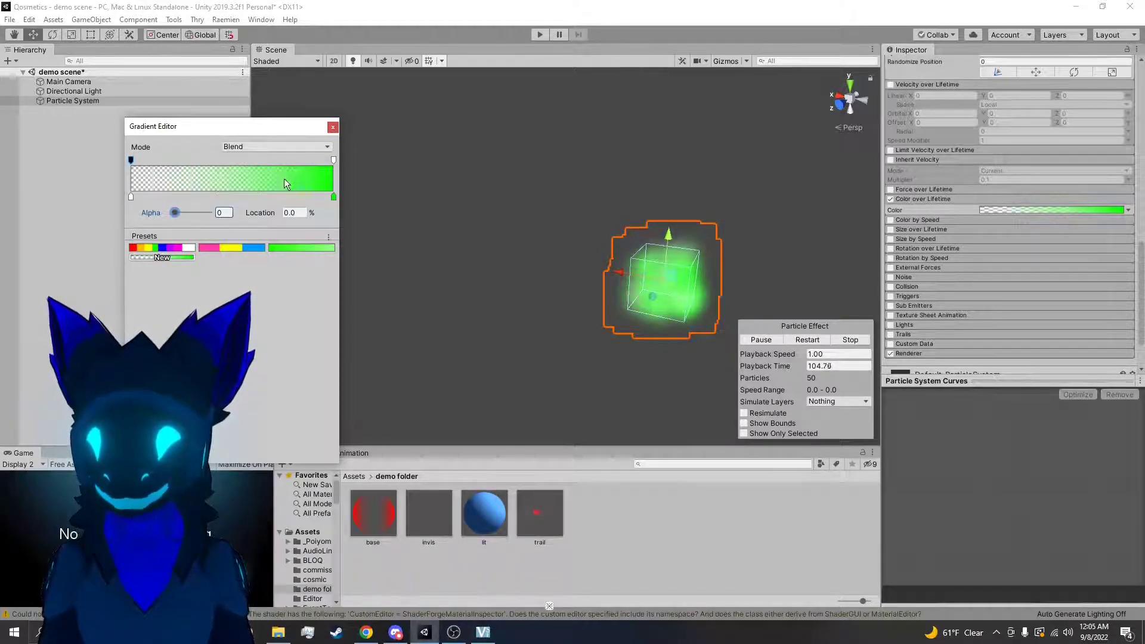
{"action": "left_click", "coordinate": [602, 209]}
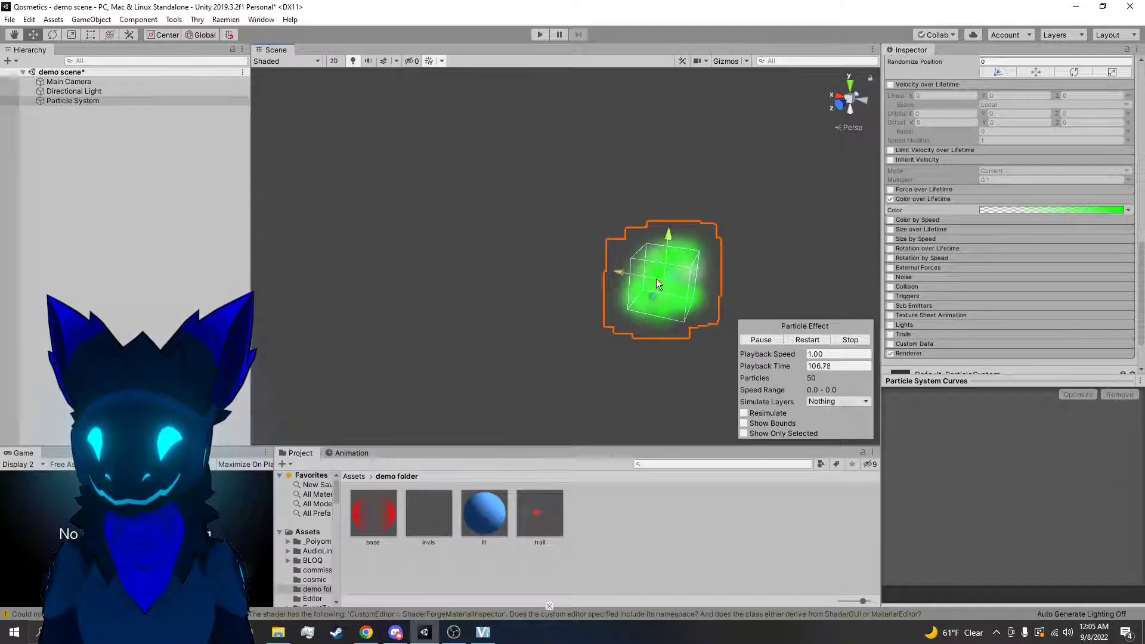
{"action": "left_click_drag", "start_coordinate": [670, 274], "coordinate": [431, 163]}
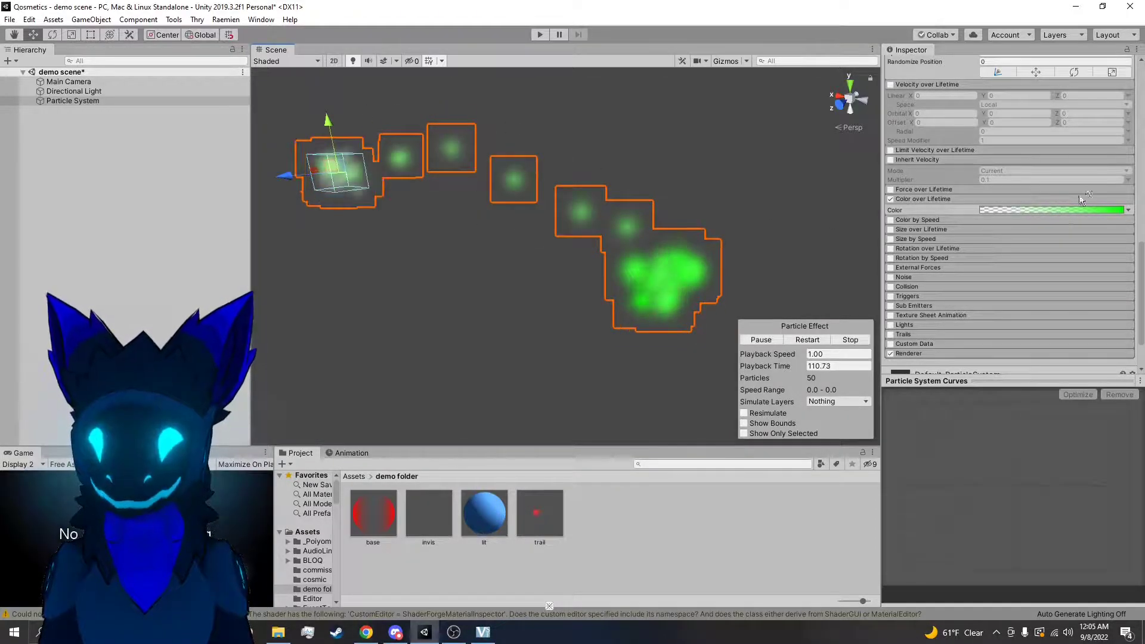
Add three alpha keys and three color keys across the middle of the Color over Lifetime gradient
{"action": "left_click", "coordinate": [1075, 209]}
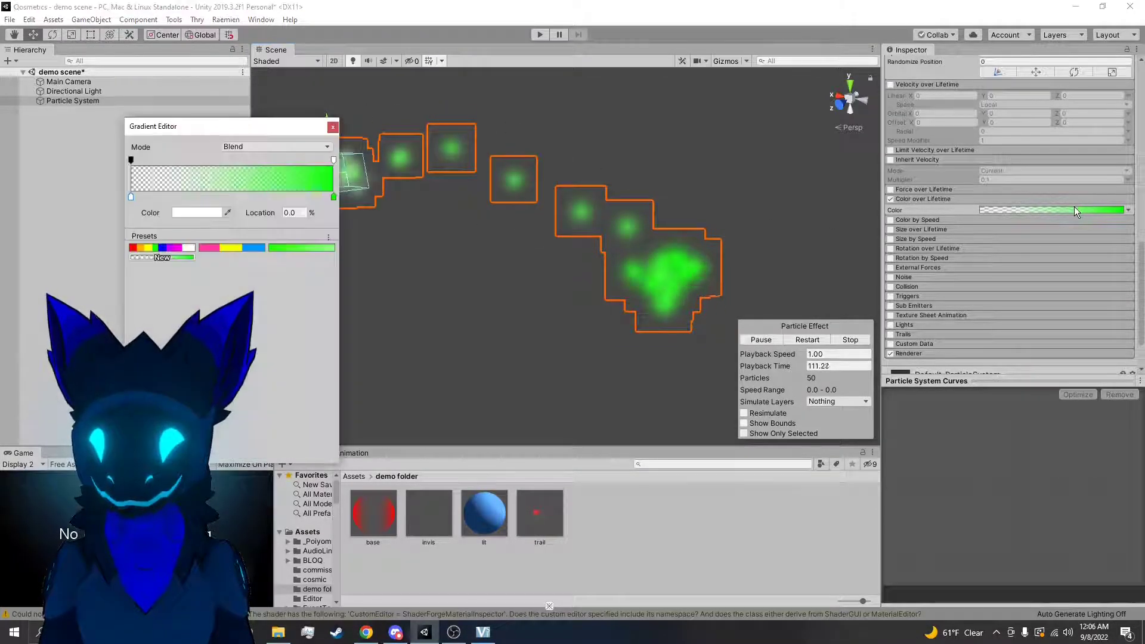
{"action": "left_click", "coordinate": [231, 160]}
{"action": "left_click", "coordinate": [198, 196]}
{"action": "left_click", "coordinate": [250, 196]}
{"action": "left_click", "coordinate": [205, 160]}
{"action": "left_click", "coordinate": [291, 196]}
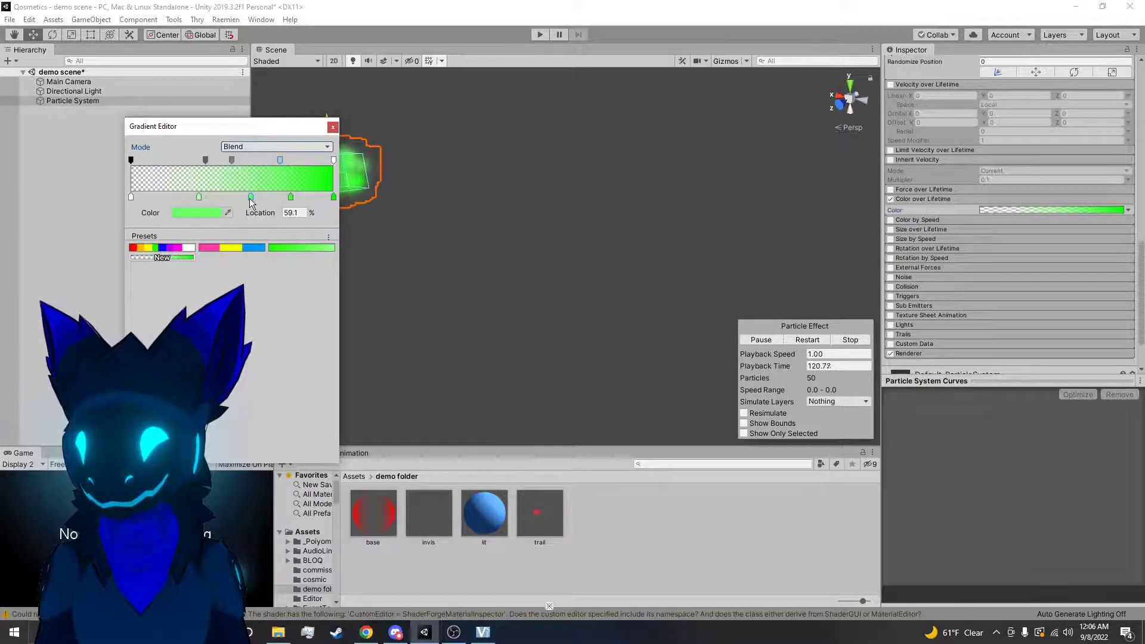
Change the gradient's color key at 59.1% to a saturated red-orange
{"action": "left_click", "coordinate": [197, 212]}
{"action": "left_click", "coordinate": [891, 365]}
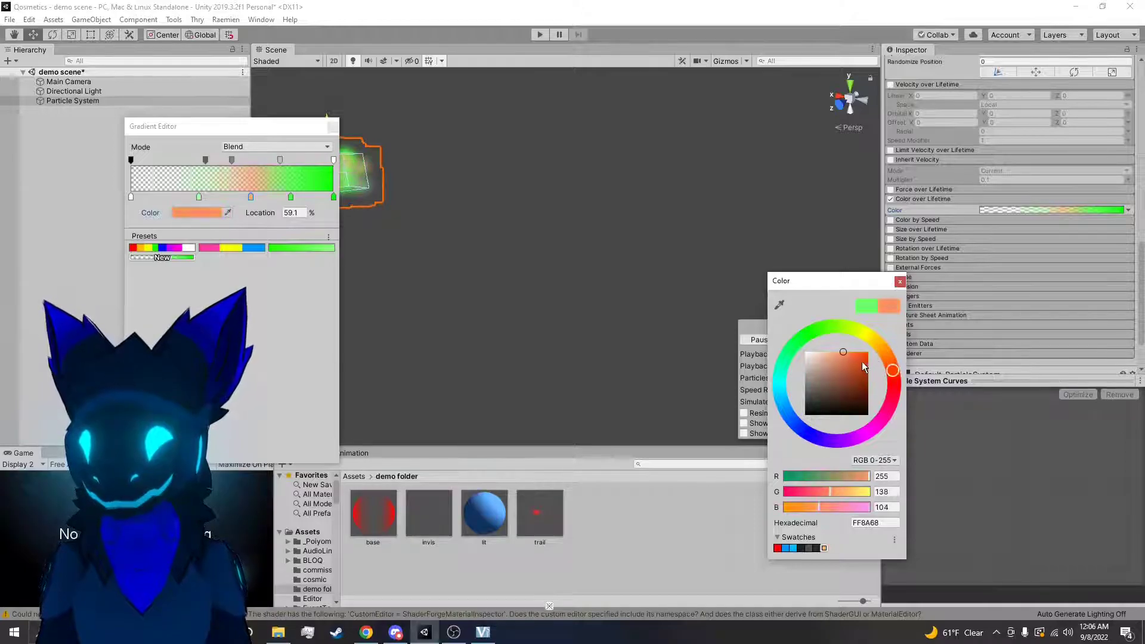
{"action": "left_click_drag", "start_coordinate": [866, 361], "coordinate": [871, 351]}
Vary the gradient's middle alpha keys, including one at 58.2% with alpha 13, and move the emitter to preview the result
{"action": "left_click", "coordinate": [213, 203]}
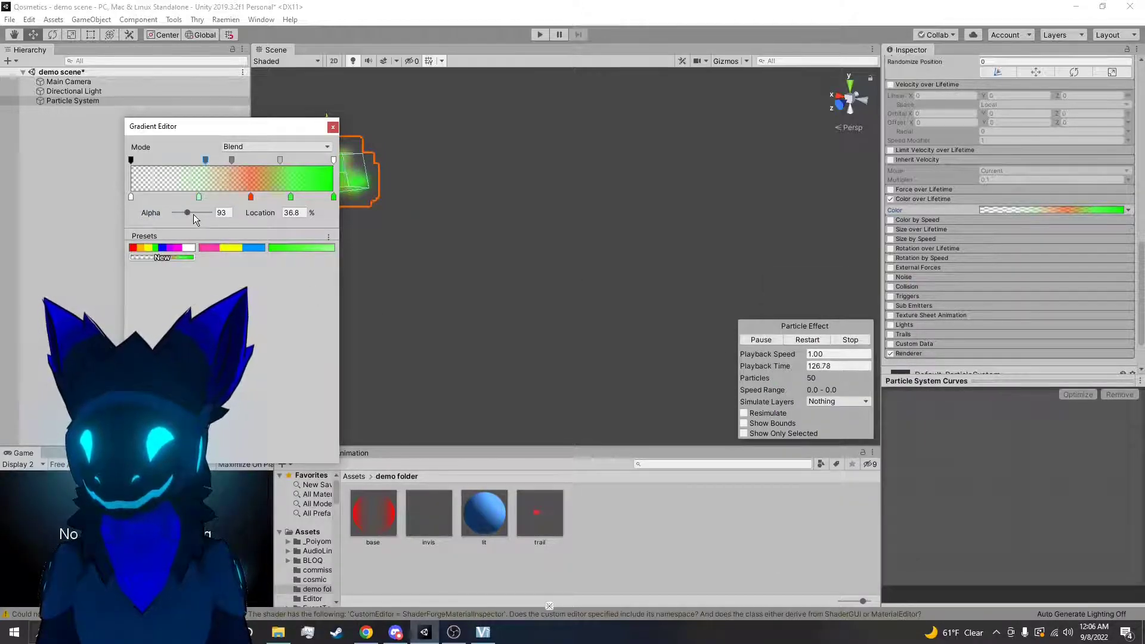
{"action": "left_click", "coordinate": [231, 160]}
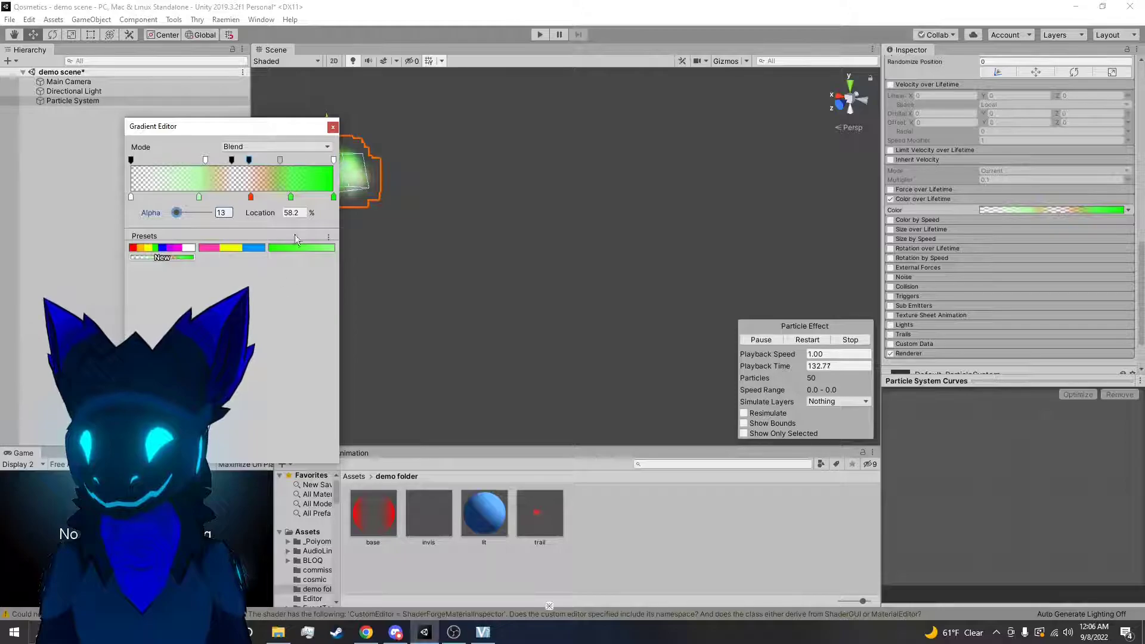
{"action": "left_click", "coordinate": [333, 127]}
{"action": "left_click_drag", "start_coordinate": [337, 166], "coordinate": [287, 344]}
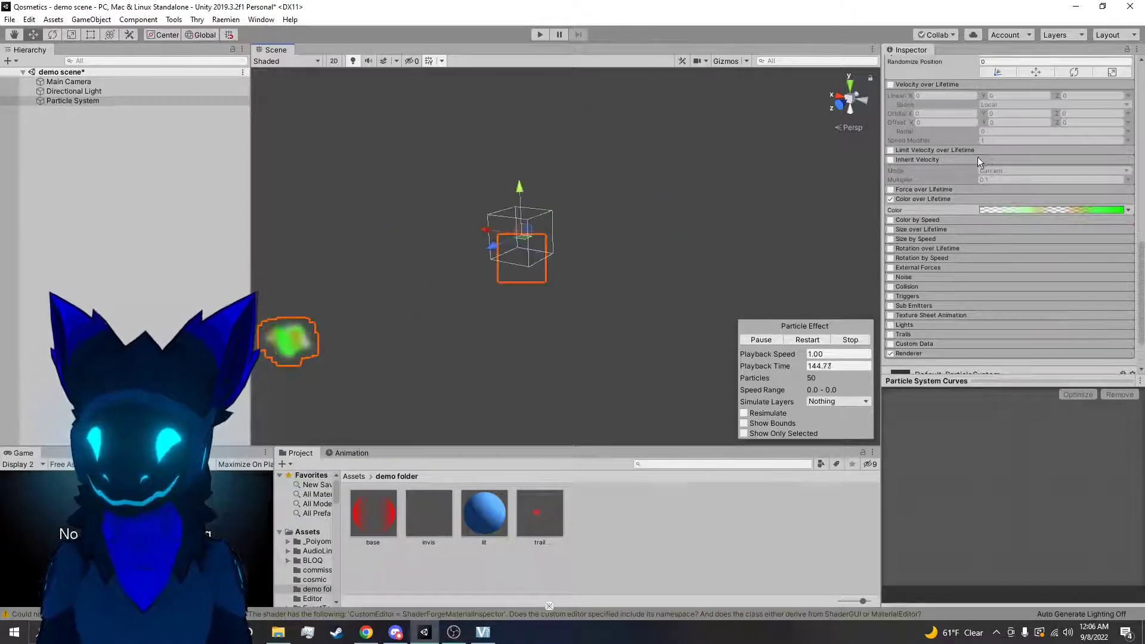
Disable Color over Lifetime, and enable and expand the Color by Speed module
{"action": "left_click", "coordinate": [891, 199]}
{"action": "left_click", "coordinate": [891, 220]}
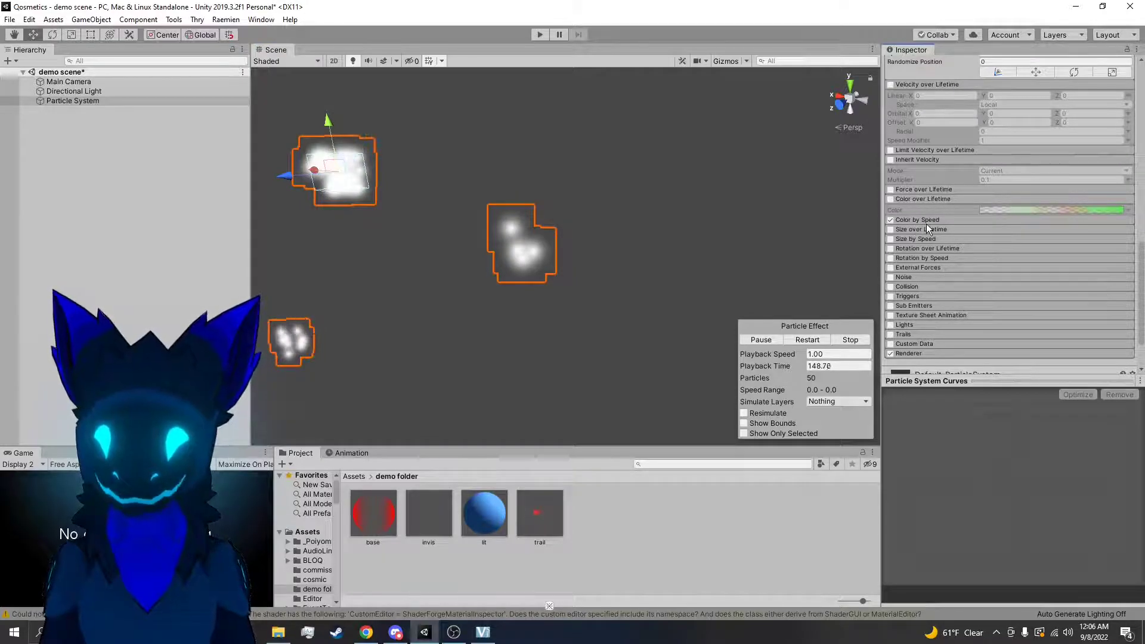
{"action": "left_click", "coordinate": [925, 221]}
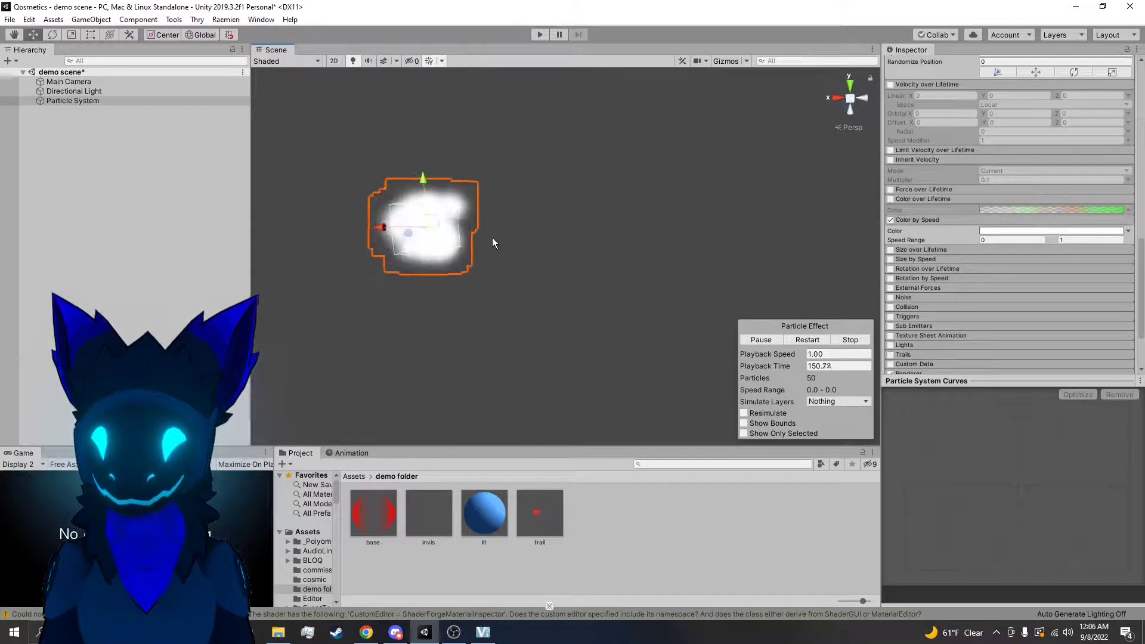
Set the end color key of the Color by Speed gradient to orange
{"action": "left_click", "coordinate": [1030, 231]}
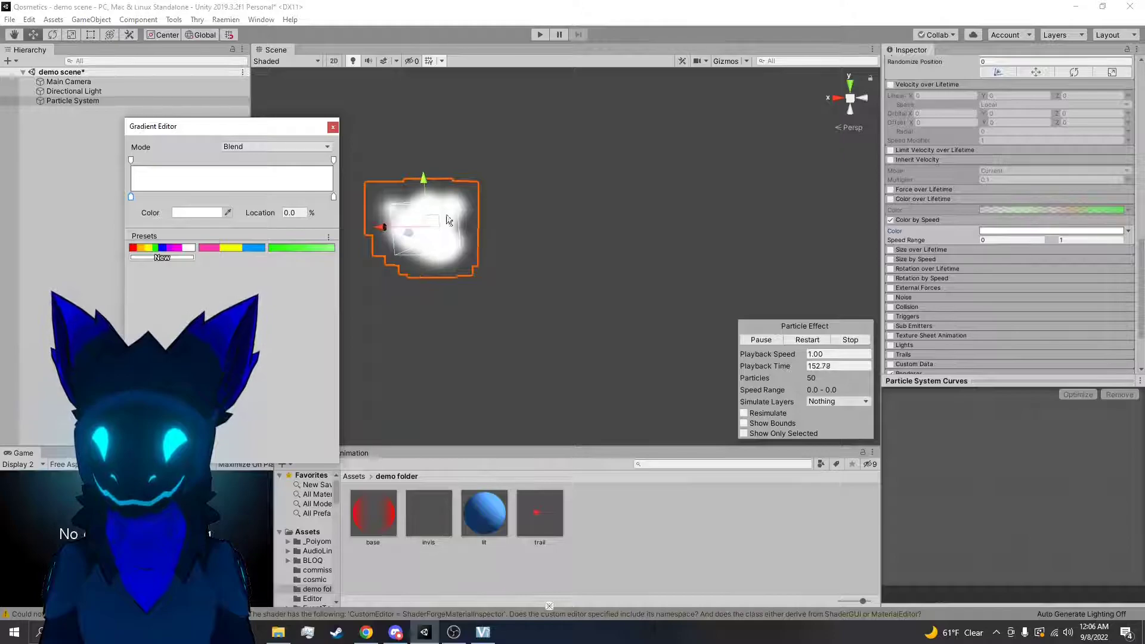
{"action": "left_click", "coordinate": [334, 196]}
{"action": "left_click", "coordinate": [196, 212]}
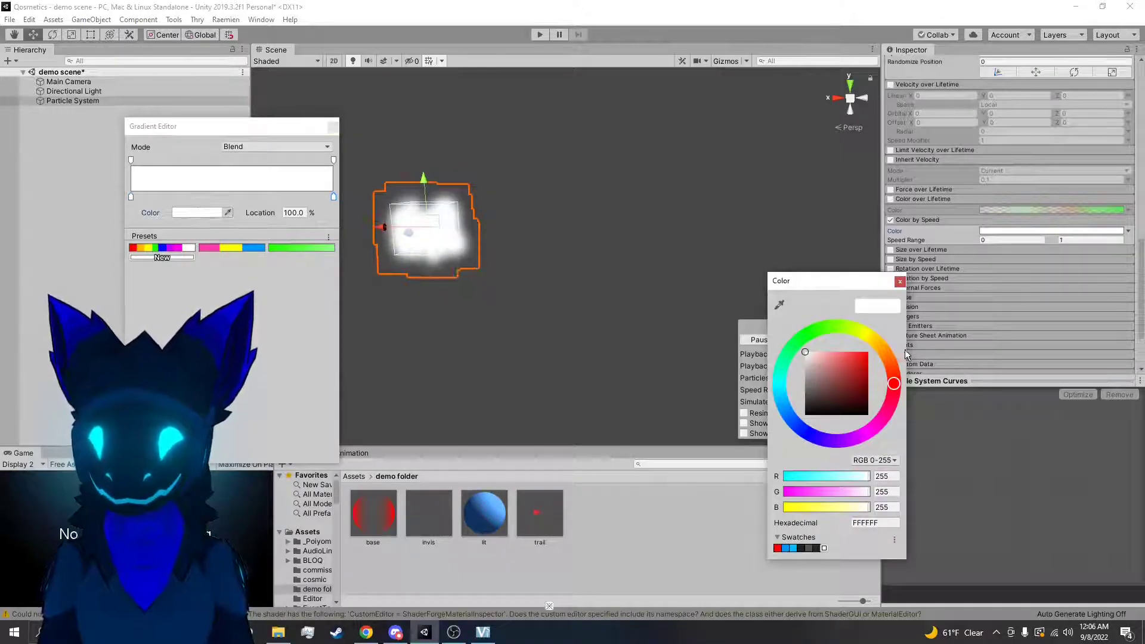
{"action": "left_click", "coordinate": [880, 346]}
{"action": "left_click_drag", "start_coordinate": [866, 355], "coordinate": [910, 326]}
{"action": "left_click", "coordinate": [899, 282]}
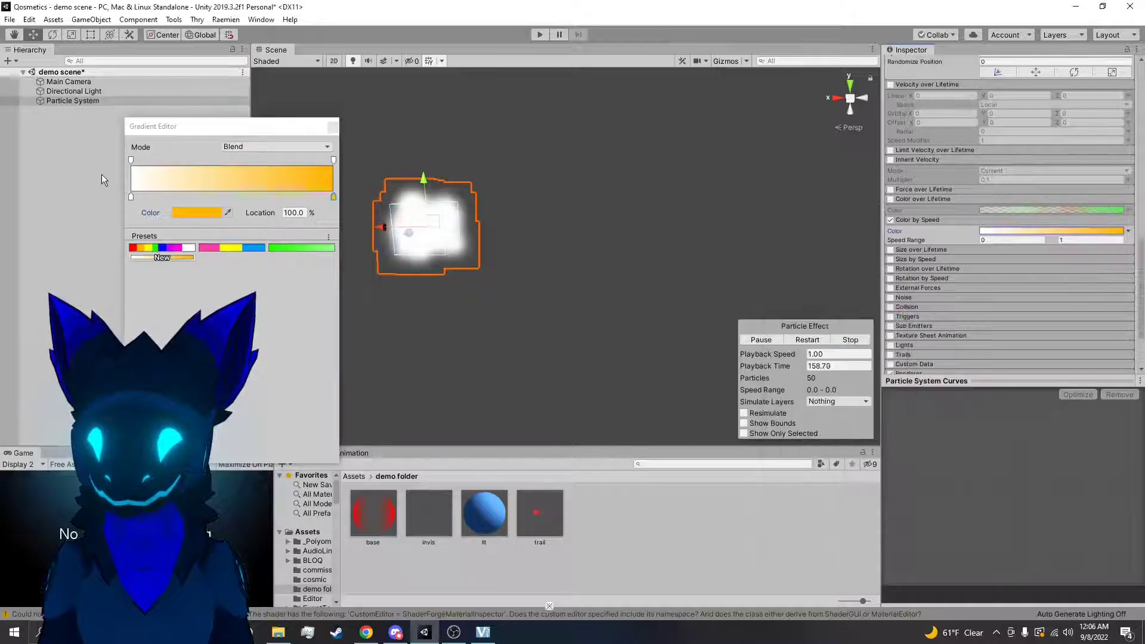
Set the start color key of the Color by Speed gradient to blue 000AFF and test it by moving the emitter
{"action": "left_click", "coordinate": [130, 196]}
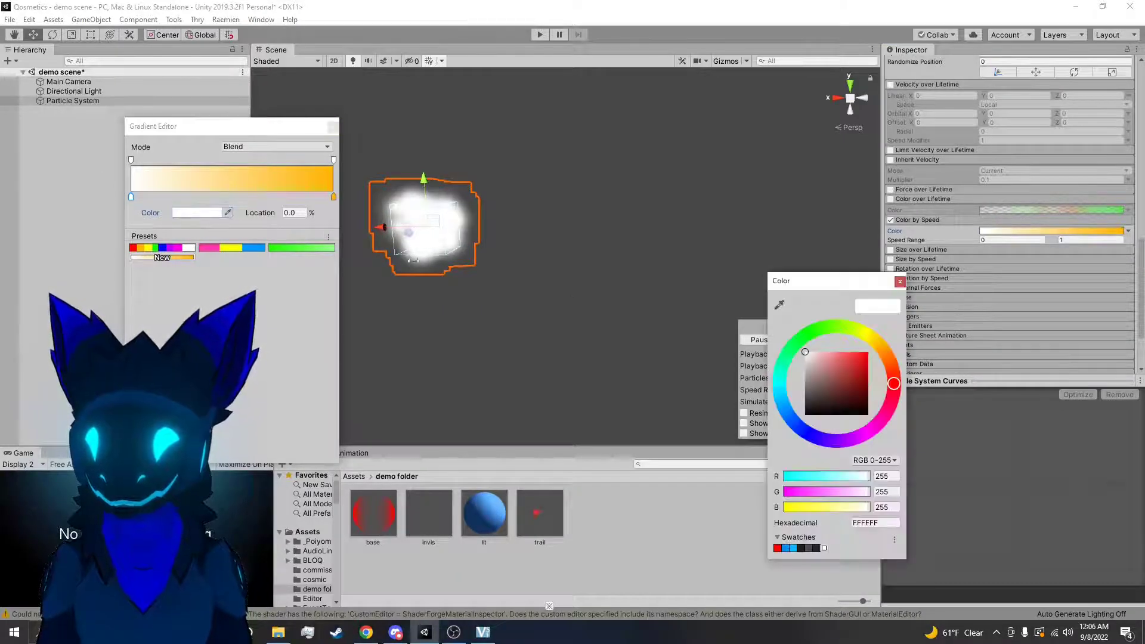
{"action": "left_click", "coordinate": [867, 353]}
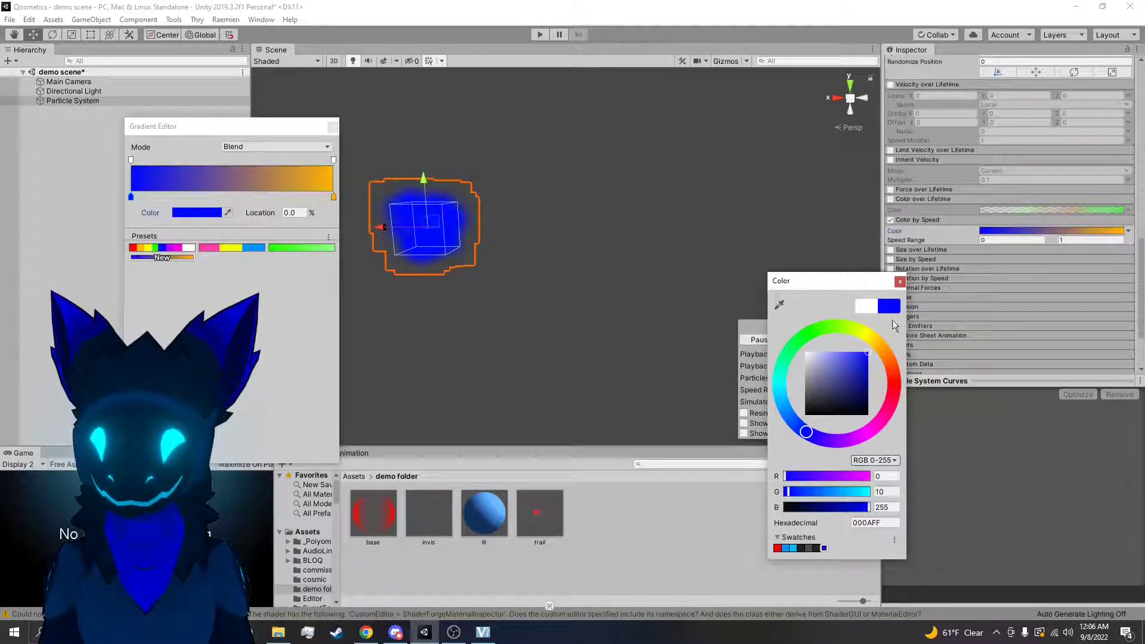
{"action": "left_click", "coordinate": [332, 127]}
{"action": "left_click_drag", "start_coordinate": [436, 225], "coordinate": [529, 281]}
Enable Inherit Velocity, test Color by Speed by moving the emitter, and set the Inherit Velocity Mode to Current
{"action": "scroll", "coordinate": [953, 227], "scroll_direction": "up", "scroll_amount": 4}
{"action": "left_click", "coordinate": [891, 267]}
{"action": "left_click", "coordinate": [1002, 278]}
{"action": "left_click", "coordinate": [1003, 294]}
{"action": "left_click_drag", "start_coordinate": [542, 277], "coordinate": [425, 310]}
{"action": "left_click", "coordinate": [1050, 278]}
{"action": "left_click", "coordinate": [1026, 299]}
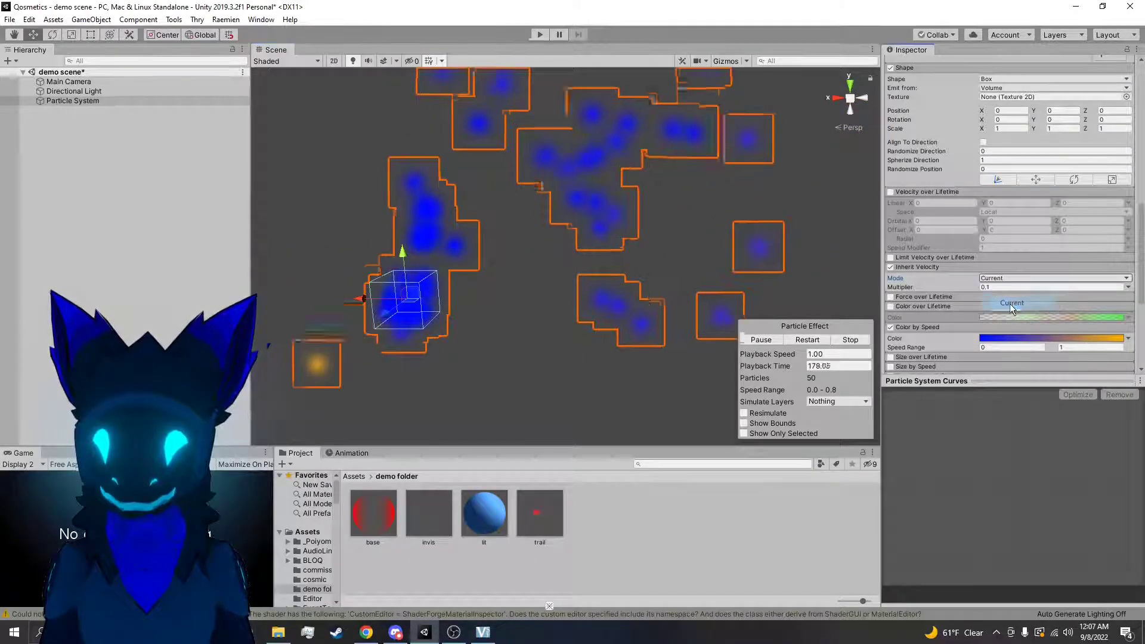
Restart the particle effect and move the emitter around to test Color by Speed with the Current inherit mode
{"action": "left_click", "coordinate": [808, 340]}
{"action": "left_click_drag", "start_coordinate": [407, 298], "coordinate": [643, 329]}
Set the start color key of the Color by Speed gradient to white FFFFFF
{"action": "left_click", "coordinate": [1052, 338]}
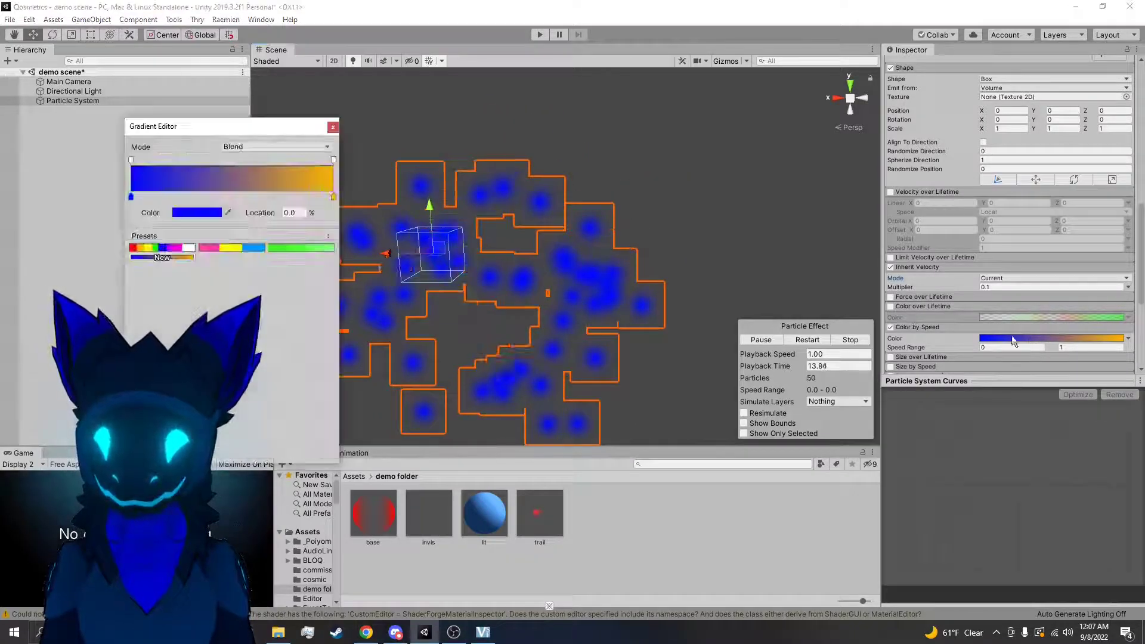
{"action": "left_click", "coordinate": [186, 212]}
{"action": "left_click", "coordinate": [170, 311]}
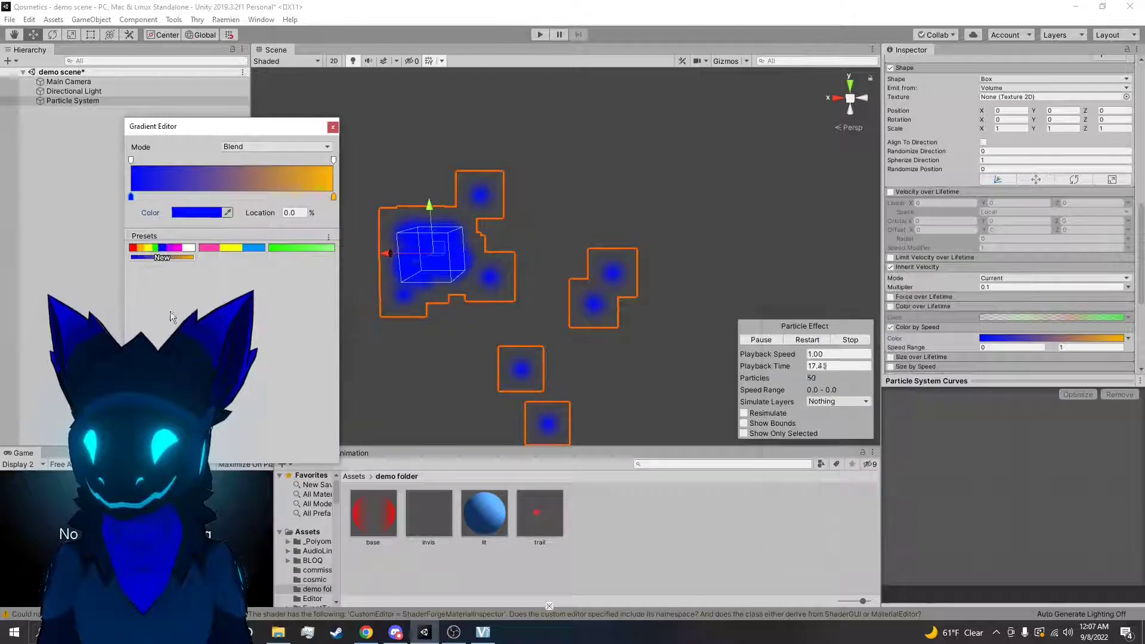
{"action": "left_click", "coordinate": [131, 161]}
{"action": "left_click", "coordinate": [130, 197]}
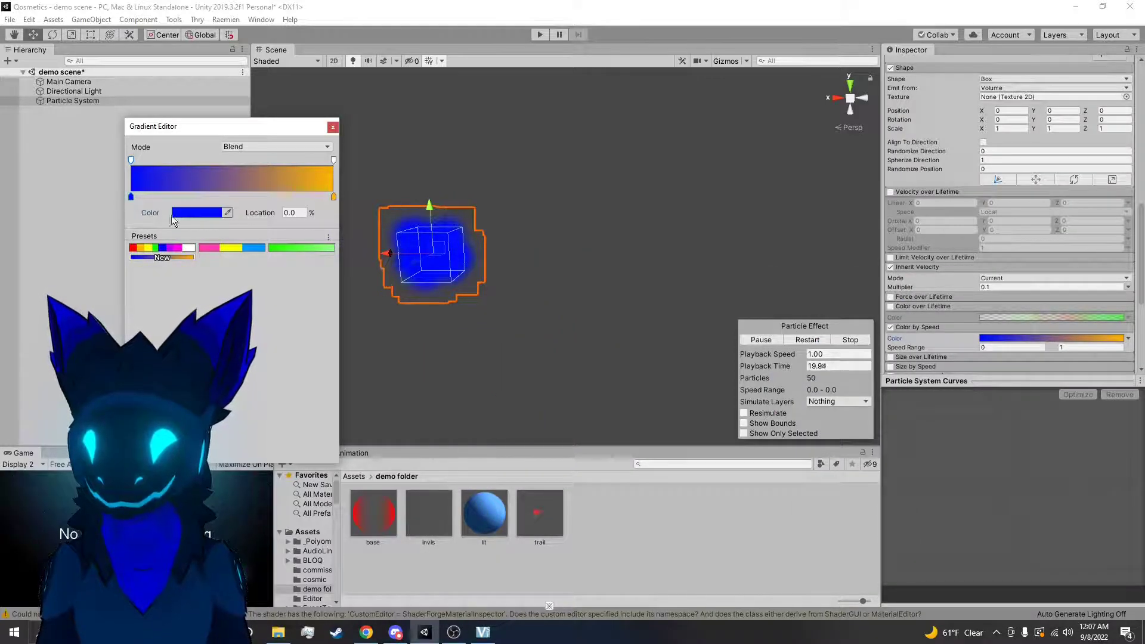
{"action": "left_click", "coordinate": [185, 212]}
{"action": "left_click_drag", "start_coordinate": [802, 376], "coordinate": [202, 156]}
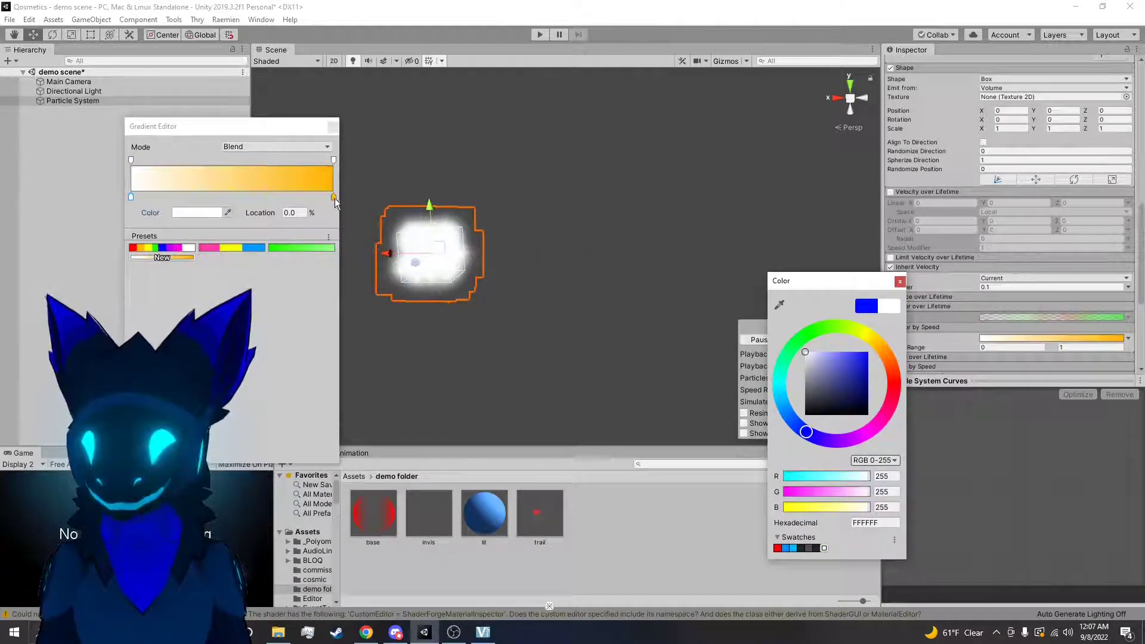
Set the end color key of the Color by Speed gradient to white FFFFFF
{"action": "left_click", "coordinate": [334, 197]}
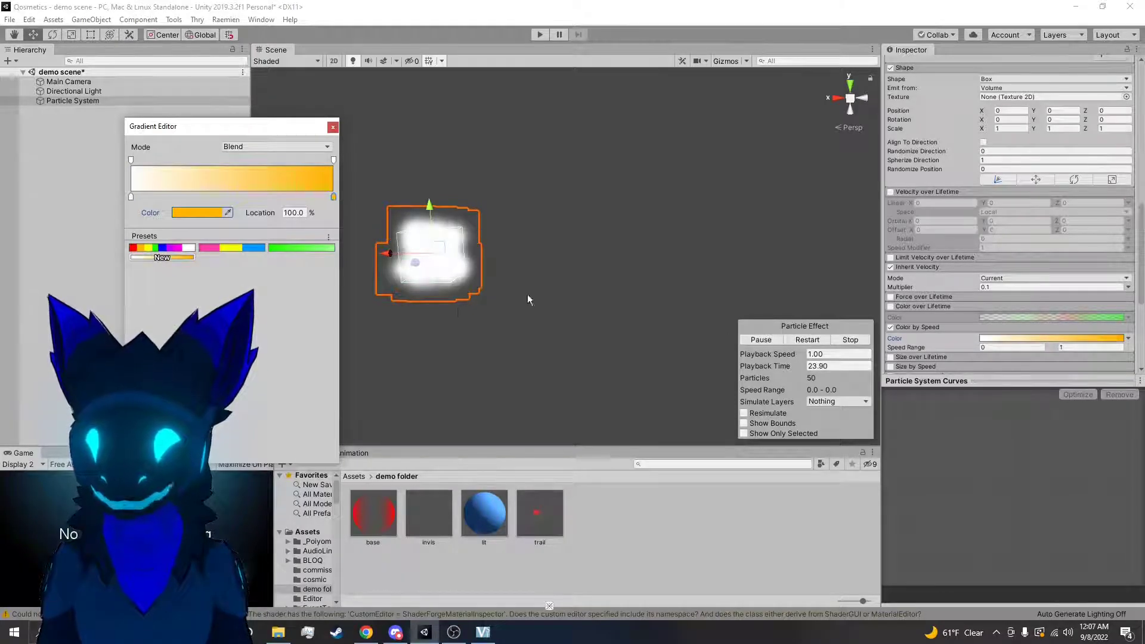
{"action": "left_click", "coordinate": [181, 213]}
{"action": "left_click_drag", "start_coordinate": [868, 387], "coordinate": [463, 302]}
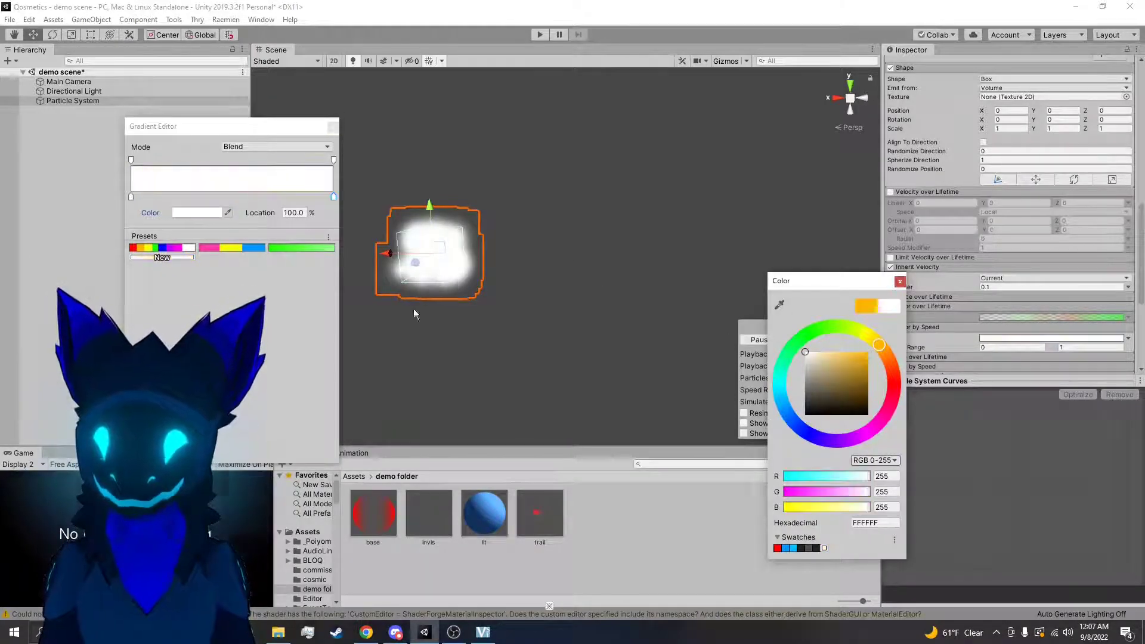
{"action": "left_click", "coordinate": [463, 302]}
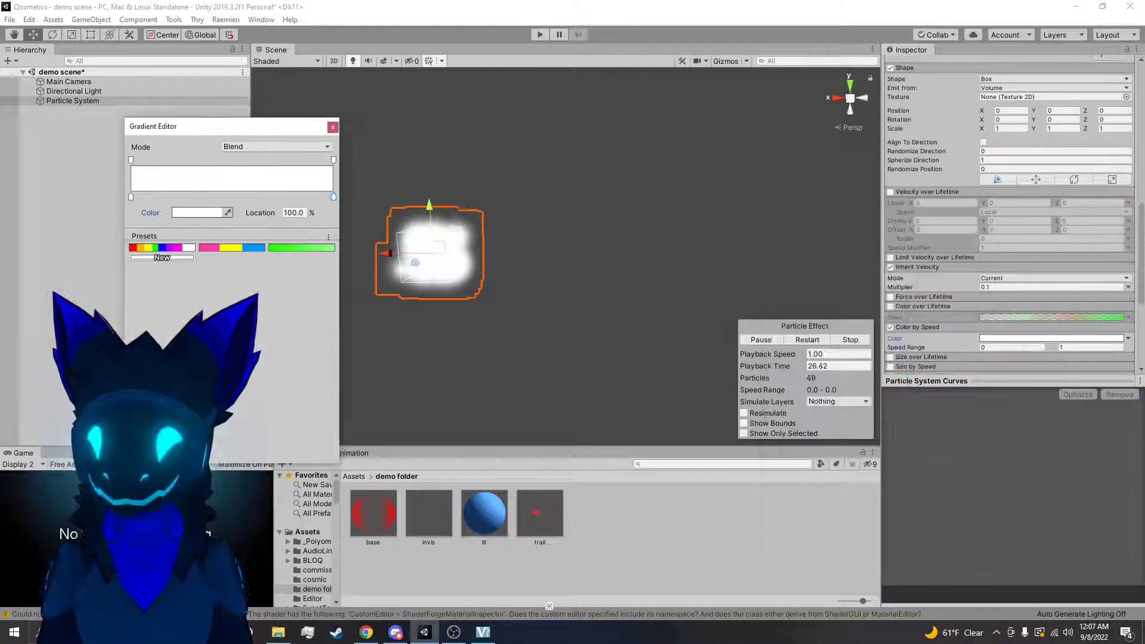
Set the gradient's start alpha key to 0 and place another zero-alpha key at 88.5%, making most of the gradient transparent
{"action": "left_click", "coordinate": [131, 160]}
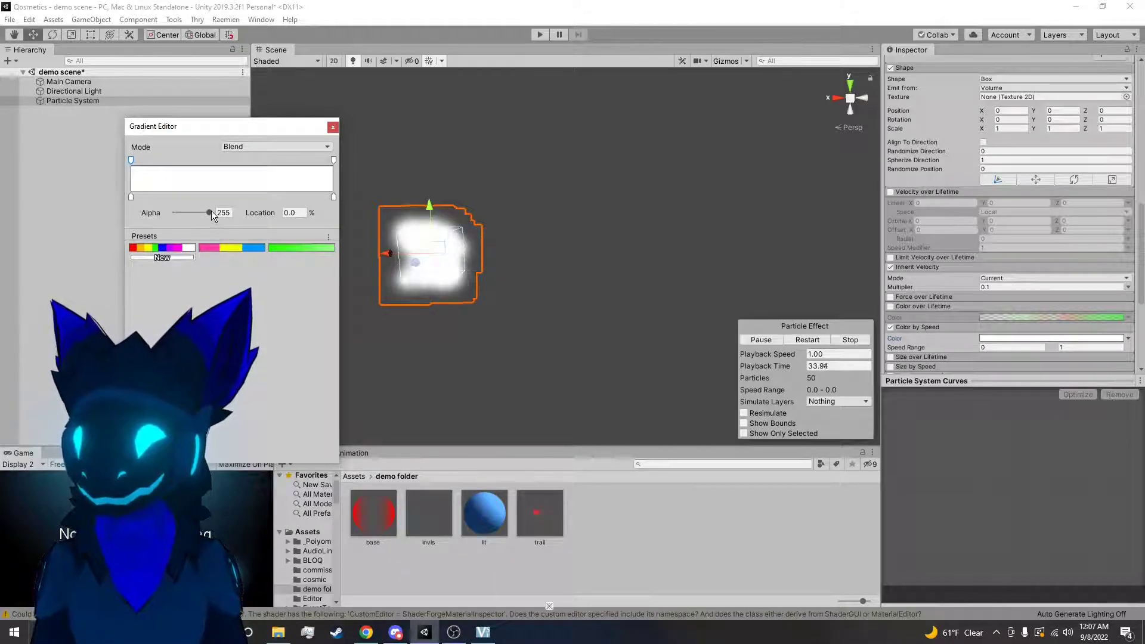
{"action": "left_click_drag", "start_coordinate": [211, 210], "coordinate": [108, 220]}
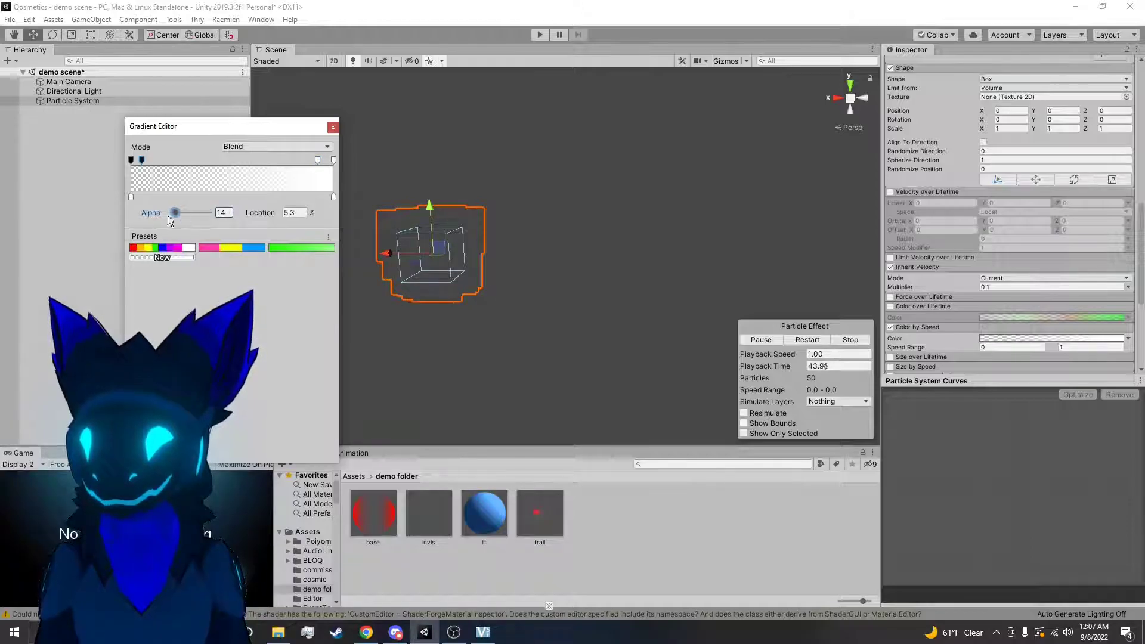
{"action": "left_click_drag", "start_coordinate": [213, 164], "coordinate": [311, 170]}
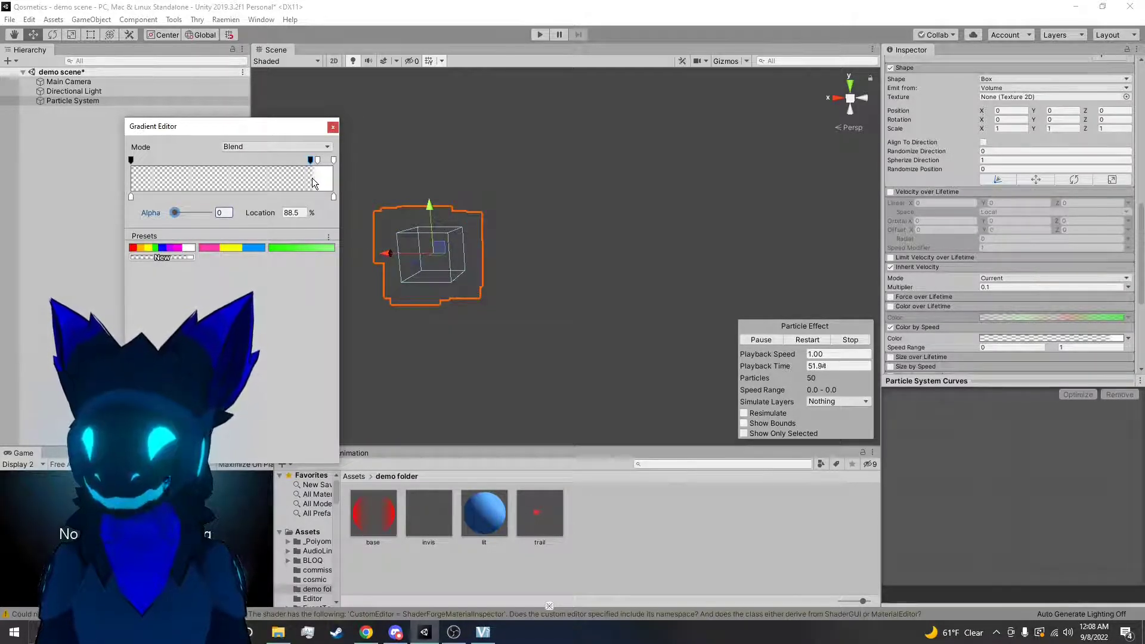
{"action": "left_click", "coordinate": [502, 271]}
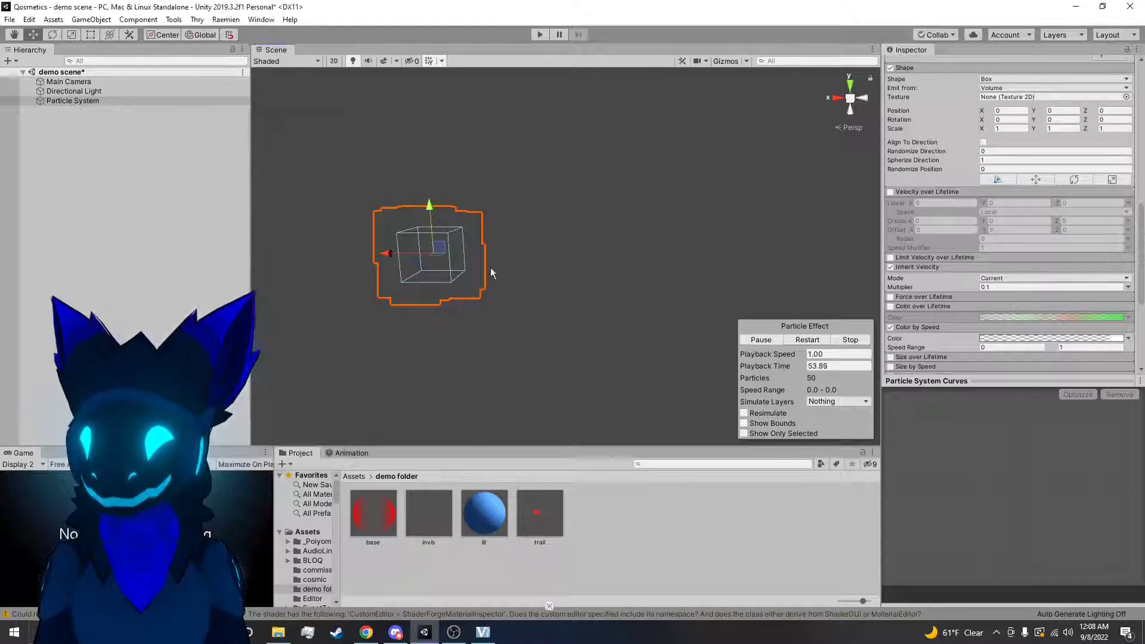
Test the transparent gradient by moving the emitter, set the upper Speed Range value to 5, and test it again
{"action": "left_click_drag", "start_coordinate": [442, 250], "coordinate": [555, 286]}
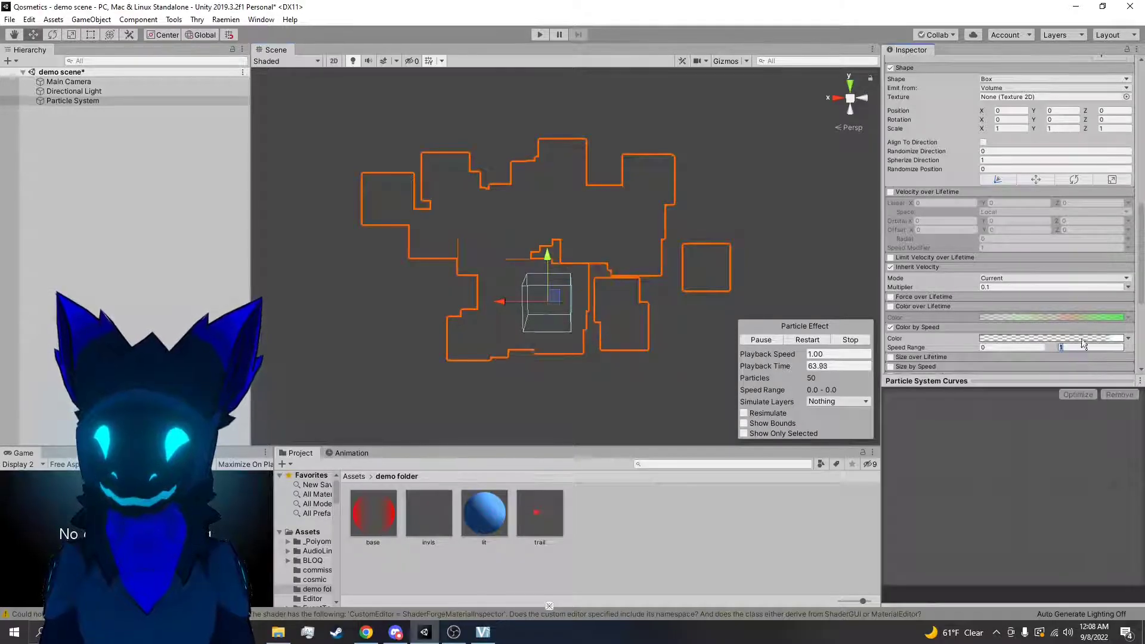
{"action": "type", "text": "5"}
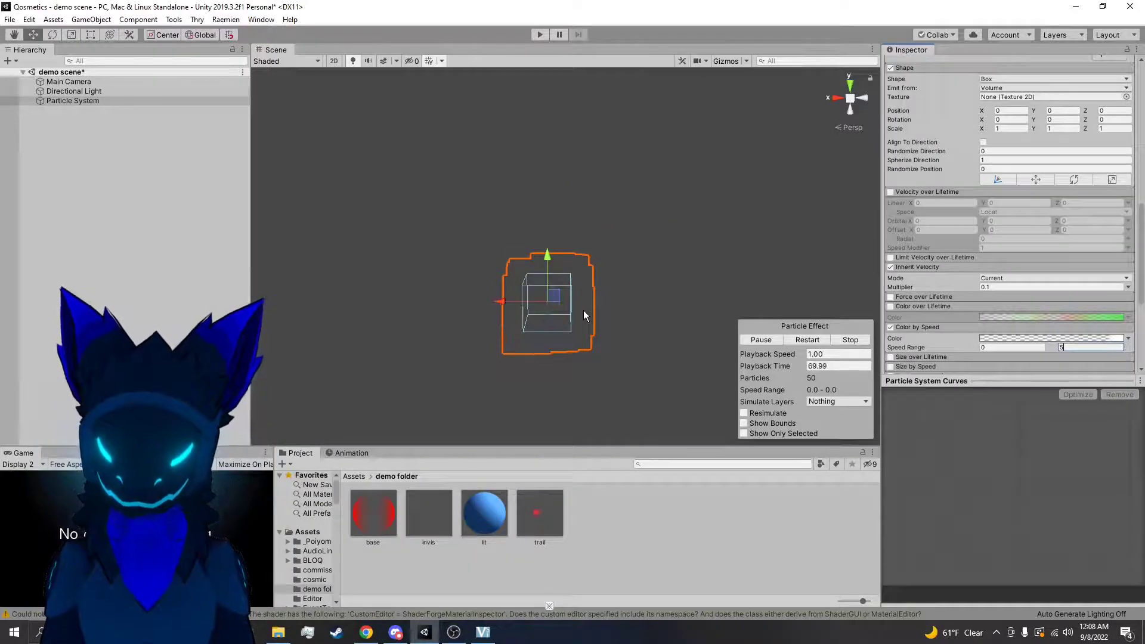
{"action": "mouse_move", "coordinate": [555, 295]}
{"action": "left_mouse_down"}
{"action": "mouse_move", "coordinate": [550, 256]}
{"action": "mouse_move", "coordinate": [550, 312]}
{"action": "mouse_move", "coordinate": [423, 298]}
{"action": "mouse_move", "coordinate": [477, 206]}
{"action": "mouse_move", "coordinate": [528, 322]}
{"action": "mouse_move", "coordinate": [615, 245]}
{"action": "mouse_move", "coordinate": [478, 199]}
{"action": "mouse_move", "coordinate": [467, 322]}
{"action": "mouse_move", "coordinate": [539, 257]}
{"action": "mouse_move", "coordinate": [529, 245]}
{"action": "mouse_move", "coordinate": [444, 282]}
{"action": "mouse_move", "coordinate": [680, 259]}
{"action": "mouse_move", "coordinate": [328, 276]}
{"action": "mouse_move", "coordinate": [271, 173]}
{"action": "mouse_move", "coordinate": [192, 205]}
{"action": "mouse_move", "coordinate": [340, 159]}
{"action": "mouse_move", "coordinate": [547, 299]}
{"action": "left_mouse_up"}
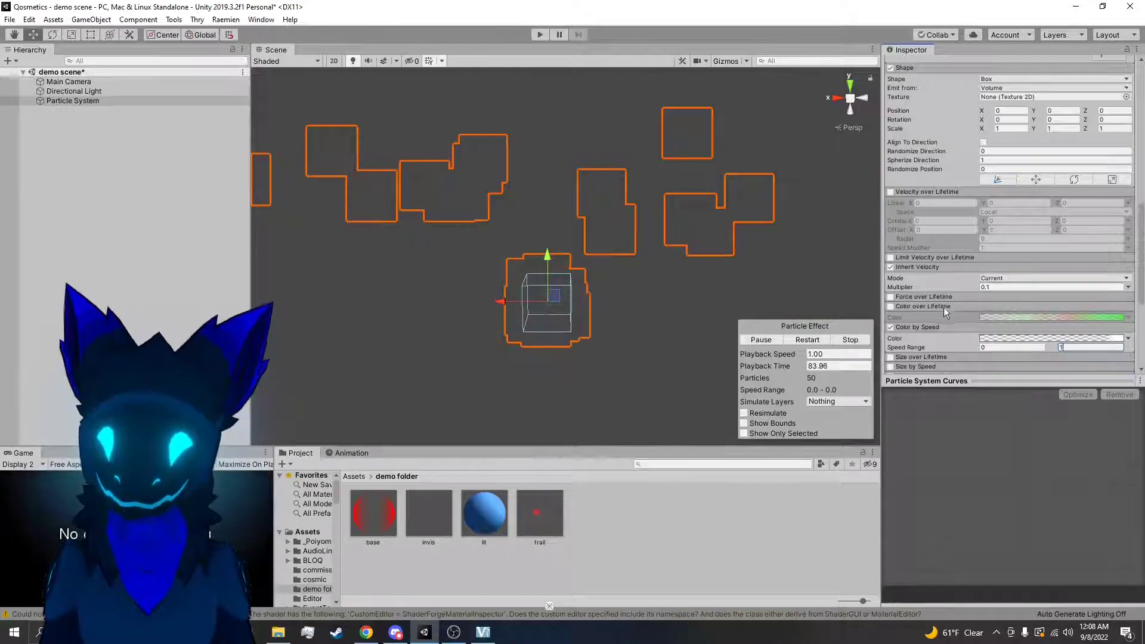
Disable and collapse Color by Speed, expand and enable Size over Lifetime, and test it by moving the emitter
{"action": "left_click", "coordinate": [891, 328]}
{"action": "left_click", "coordinate": [910, 327]}
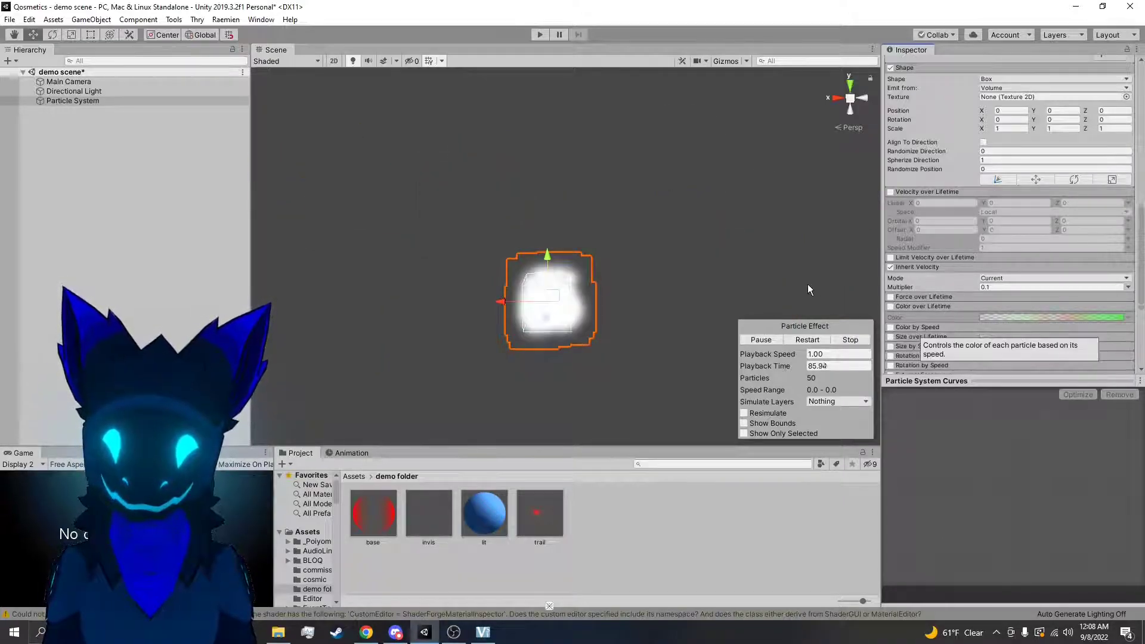
{"action": "scroll", "coordinate": [940, 316], "scroll_direction": "down", "scroll_amount": 3}
{"action": "left_click", "coordinate": [904, 229]}
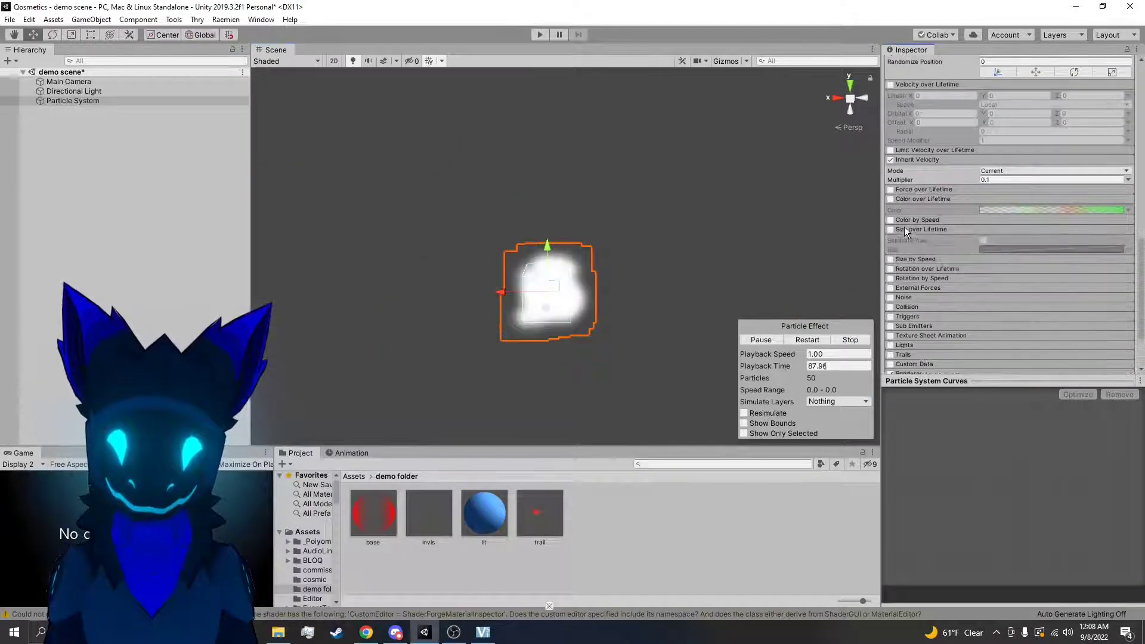
{"action": "left_click", "coordinate": [891, 230]}
{"action": "left_click_drag", "start_coordinate": [555, 289], "coordinate": [393, 210]}
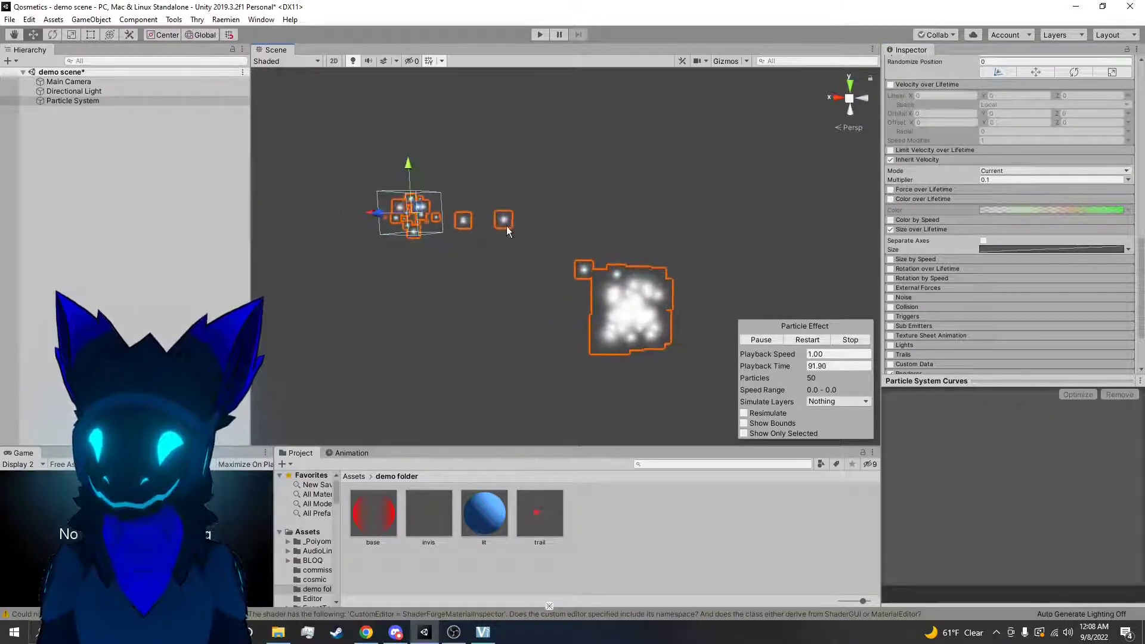
Enable Separate Axes in Size over Lifetime, toggle 3D Start Size on and off, and move the emitter to test the result
{"action": "left_click", "coordinate": [984, 241]}
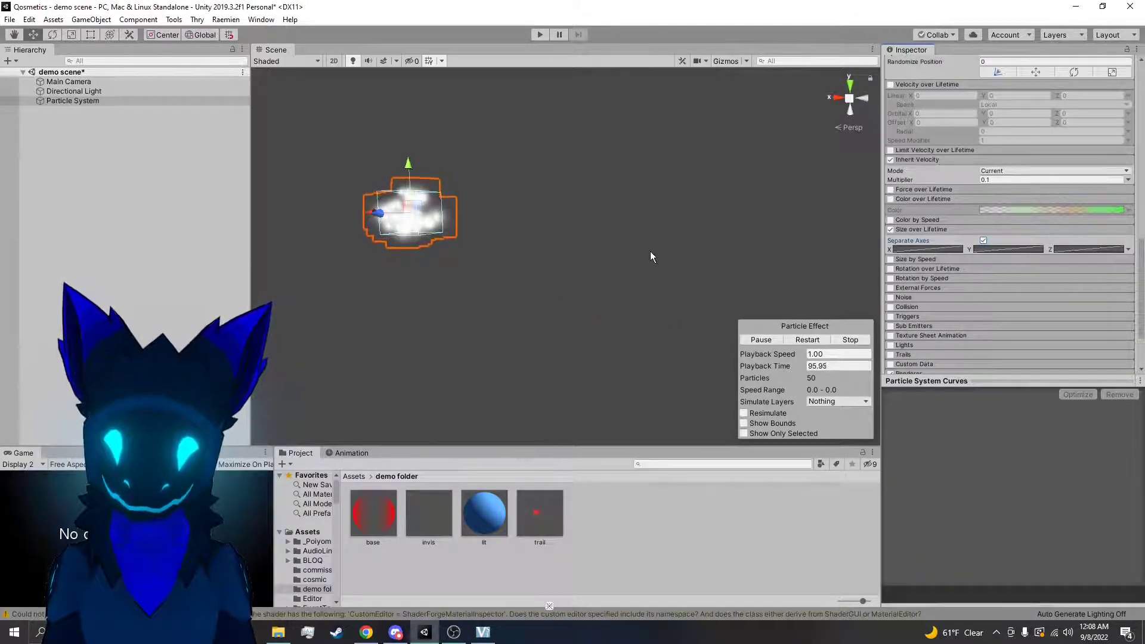
{"action": "scroll", "coordinate": [1015, 242], "scroll_direction": "up", "scroll_amount": 15}
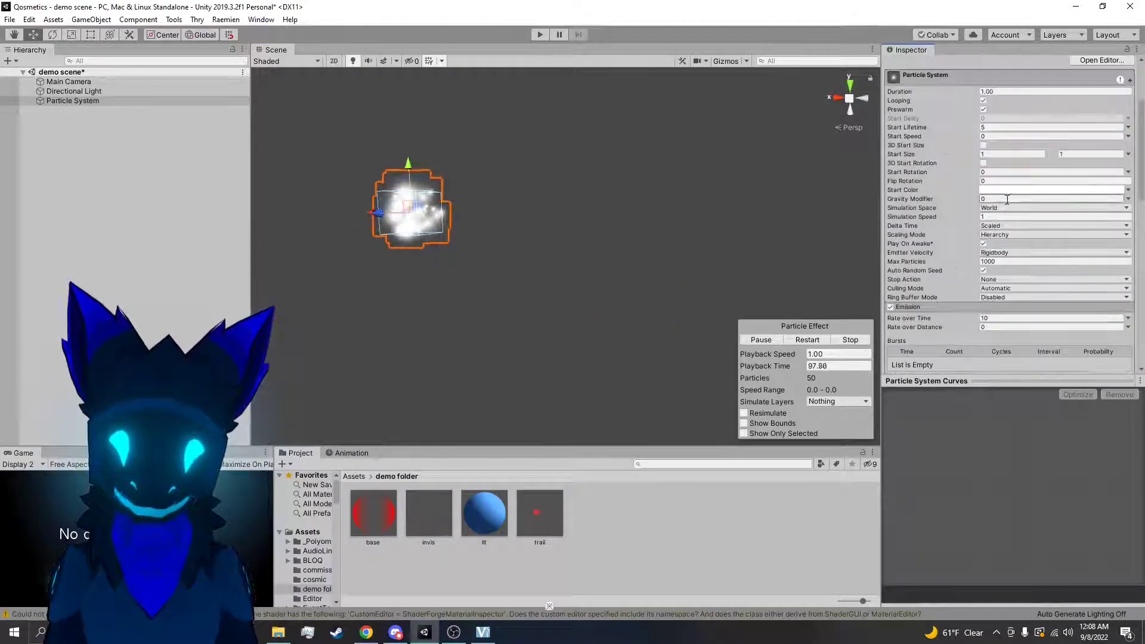
{"action": "scroll", "coordinate": [951, 182], "scroll_direction": "up", "scroll_amount": 3}
{"action": "left_click", "coordinate": [984, 253]}
{"action": "left_click", "coordinate": [984, 253]}
{"action": "scroll", "coordinate": [973, 277], "scroll_direction": "down", "scroll_amount": 6}
{"action": "scroll", "coordinate": [972, 276], "scroll_direction": "down", "scroll_amount": 4}
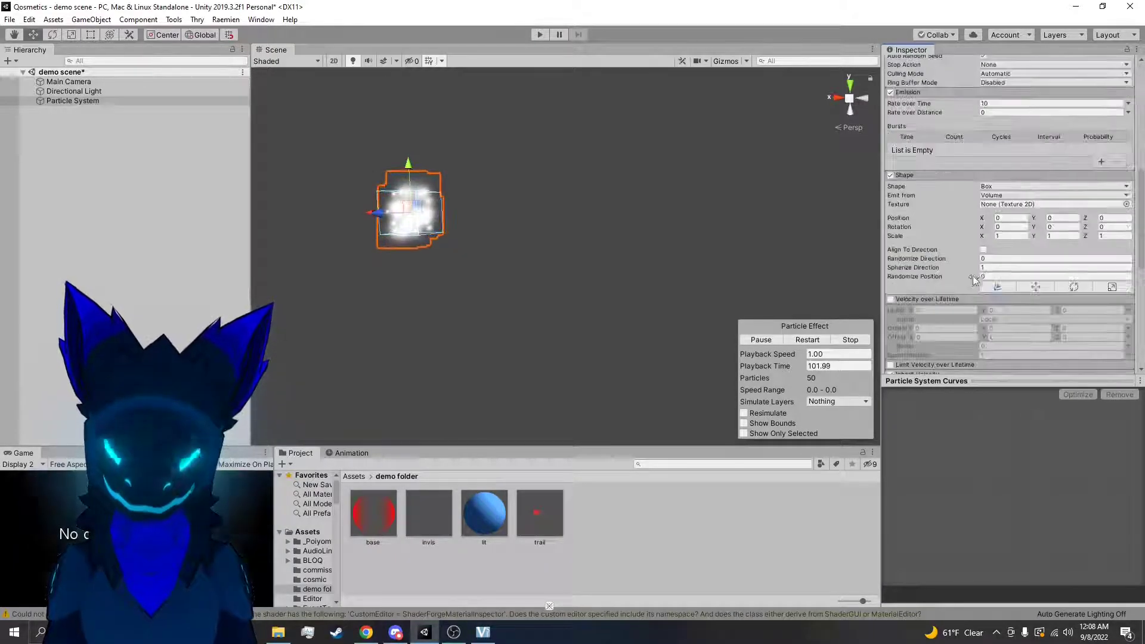
{"action": "left_click_drag", "start_coordinate": [423, 210], "coordinate": [735, 279]}
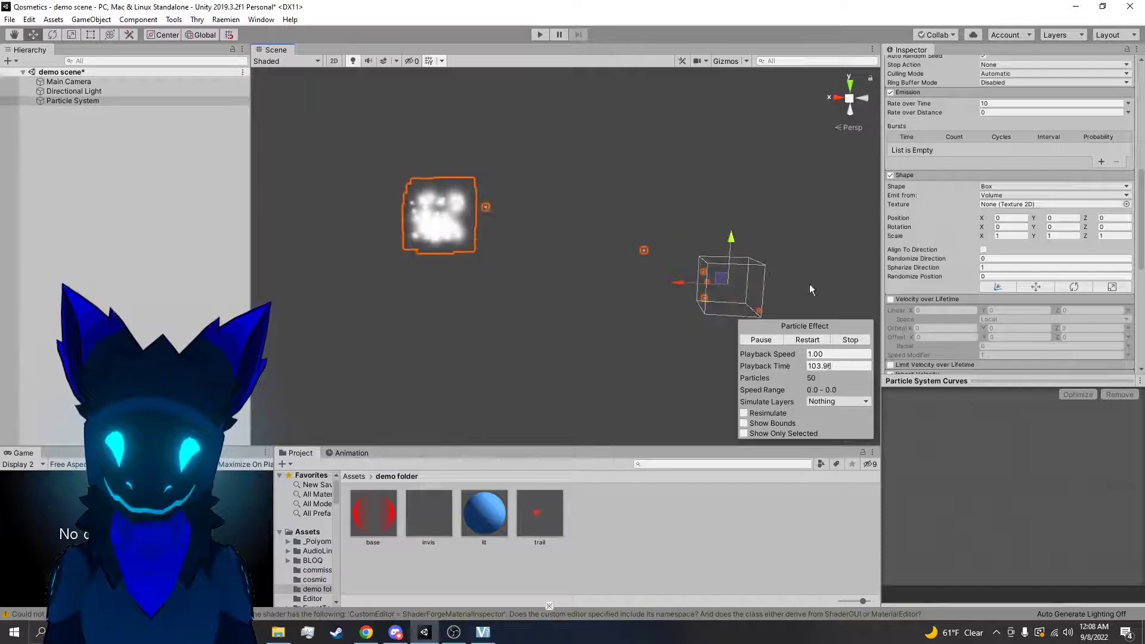
Set the particle system's Start Speed to 5 and change the Shape module's Spherize Direction
{"action": "scroll", "coordinate": [1029, 256], "scroll_direction": "up", "scroll_amount": 2}
{"action": "scroll", "coordinate": [1008, 227], "scroll_direction": "up", "scroll_amount": 6}
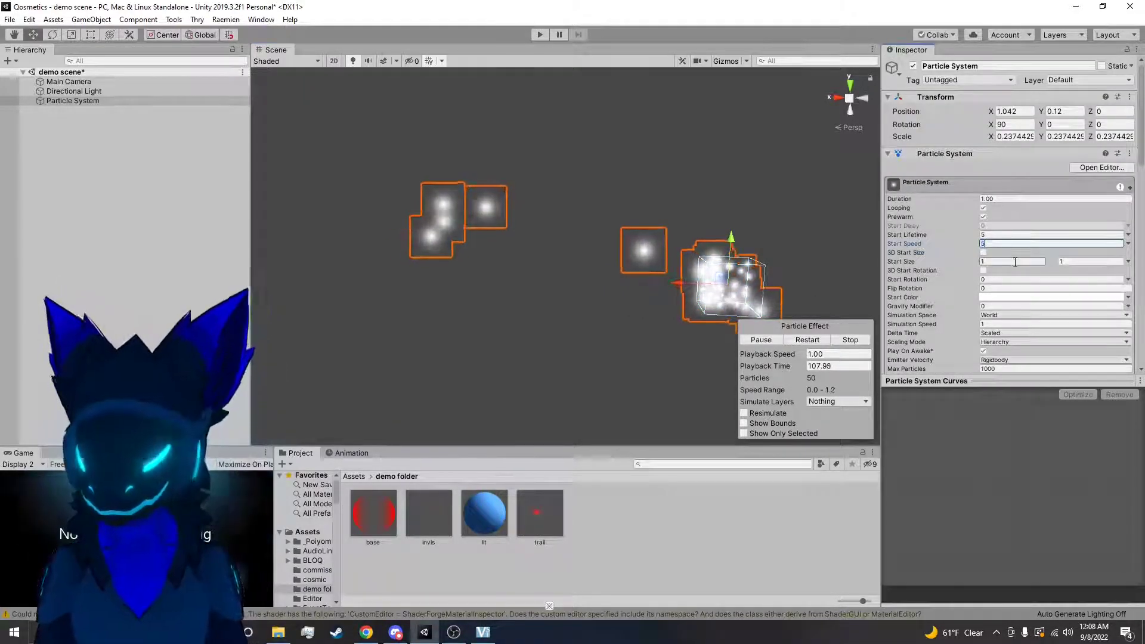
{"action": "scroll", "coordinate": [1002, 263], "scroll_direction": "down", "scroll_amount": 6}
{"action": "scroll", "coordinate": [994, 279], "scroll_direction": "down", "scroll_amount": 6}
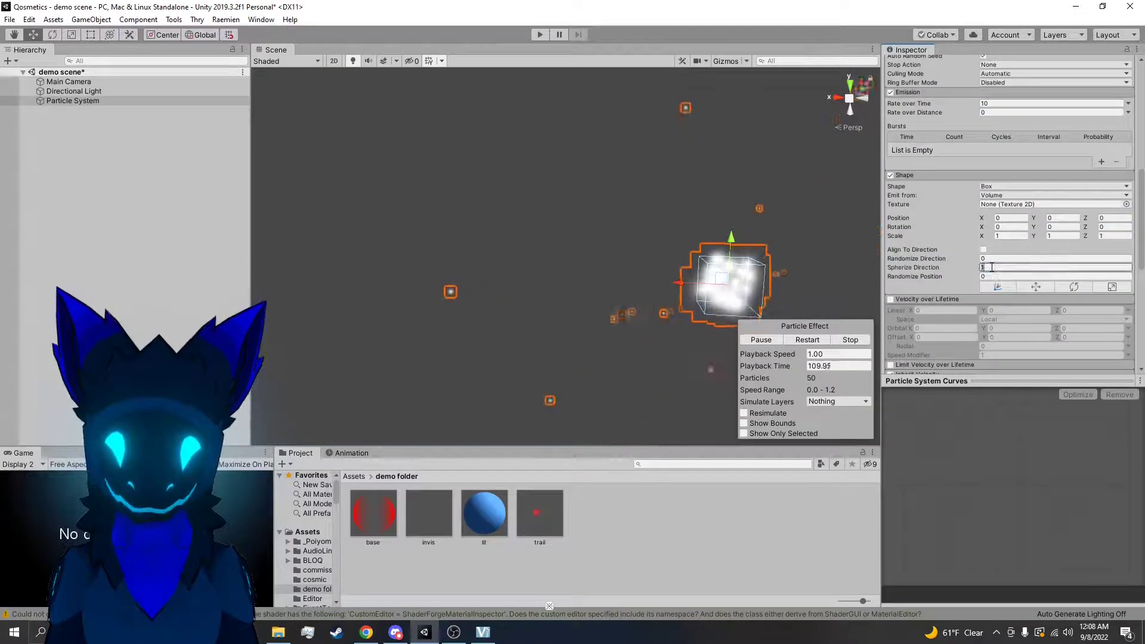
{"action": "scroll", "coordinate": [994, 277], "scroll_direction": "down", "scroll_amount": 3}
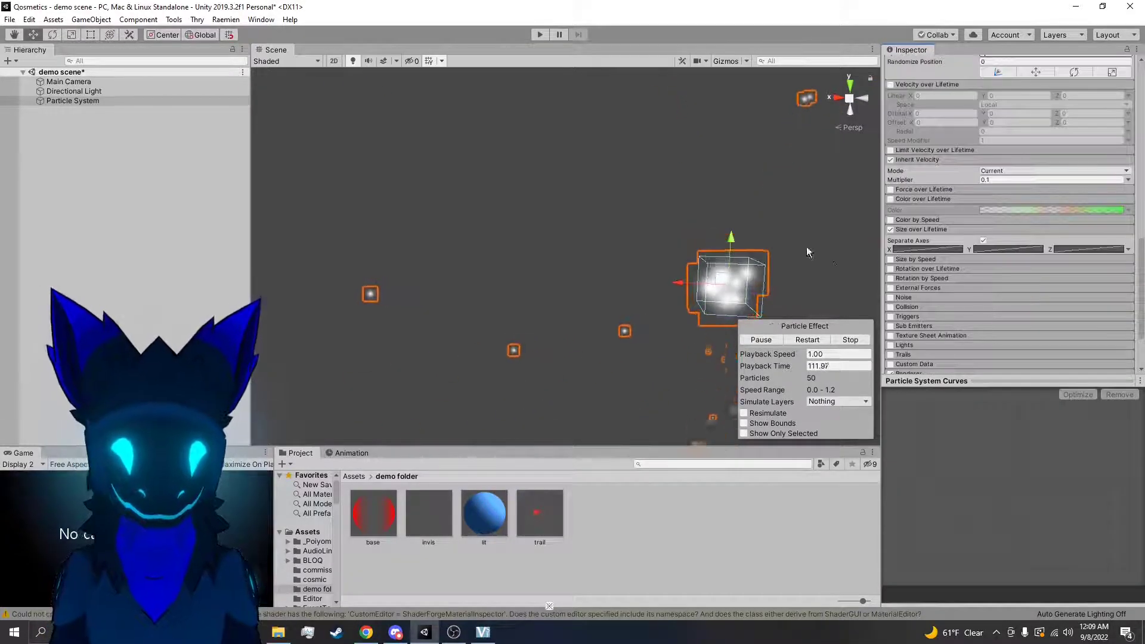
Rotate the emitter freehand to emit upward, and reset its rotation to X 90, Y 0, Z 0
{"action": "key", "text": "e"}
{"action": "left_click_drag", "start_coordinate": [686, 228], "coordinate": [998, 351]}
{"action": "scroll", "coordinate": [986, 227], "scroll_direction": "up", "scroll_amount": 6}
{"action": "scroll", "coordinate": [985, 221], "scroll_direction": "up", "scroll_amount": 10}
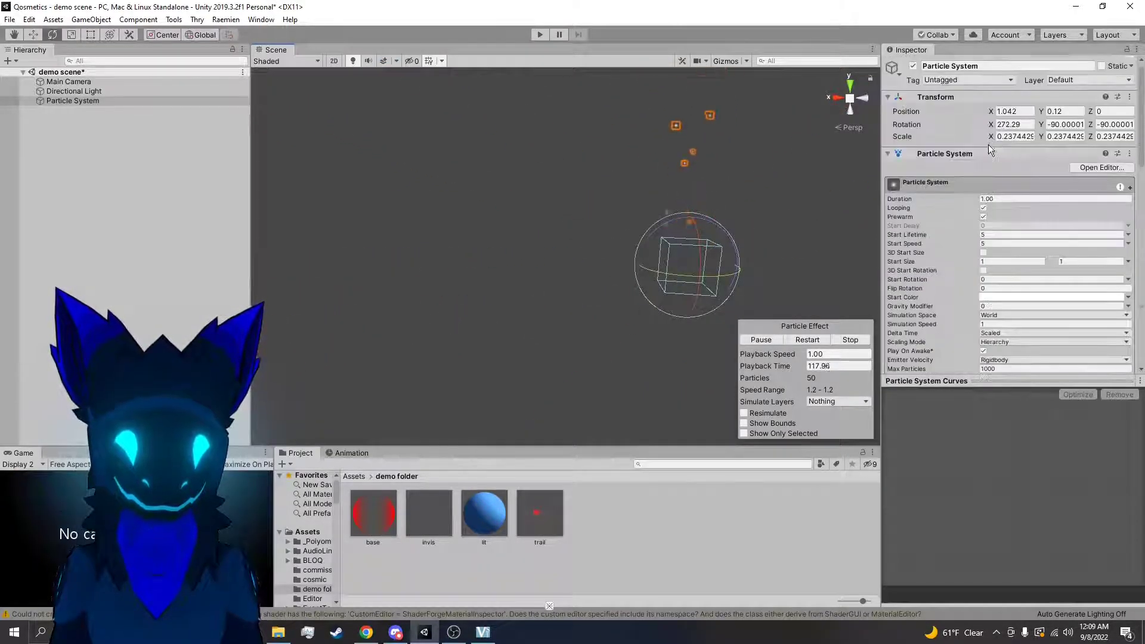
{"action": "left_click", "coordinate": [1063, 112]}
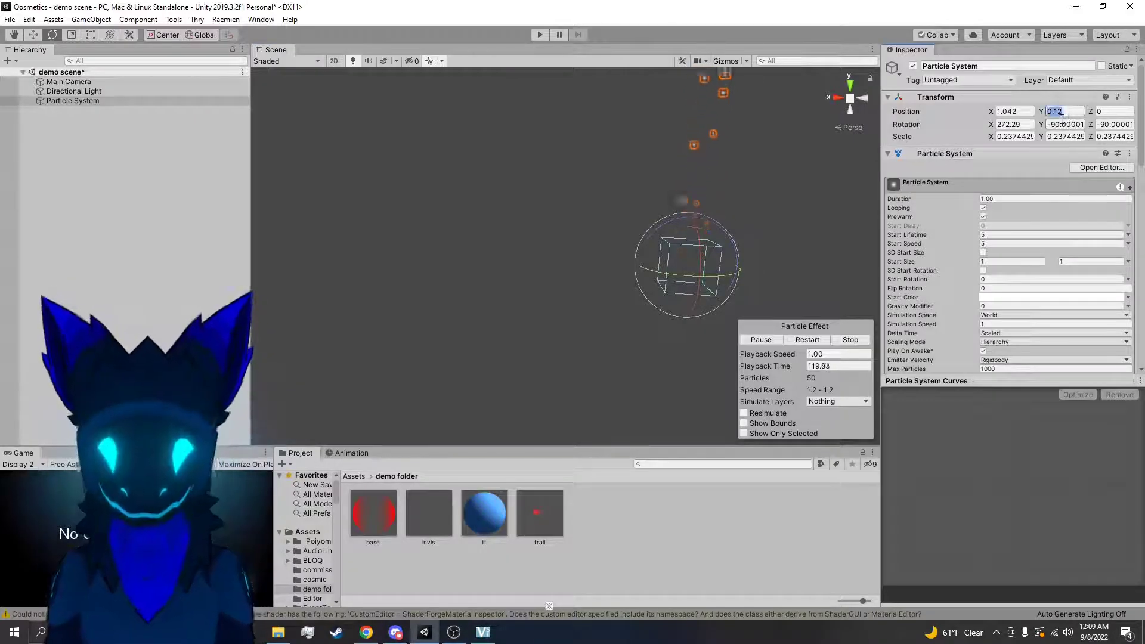
{"action": "type", "text": "0"}
{"action": "key", "text": "Tab"}
{"action": "left_click", "coordinate": [1013, 125]}
{"action": "type", "text": "90"}
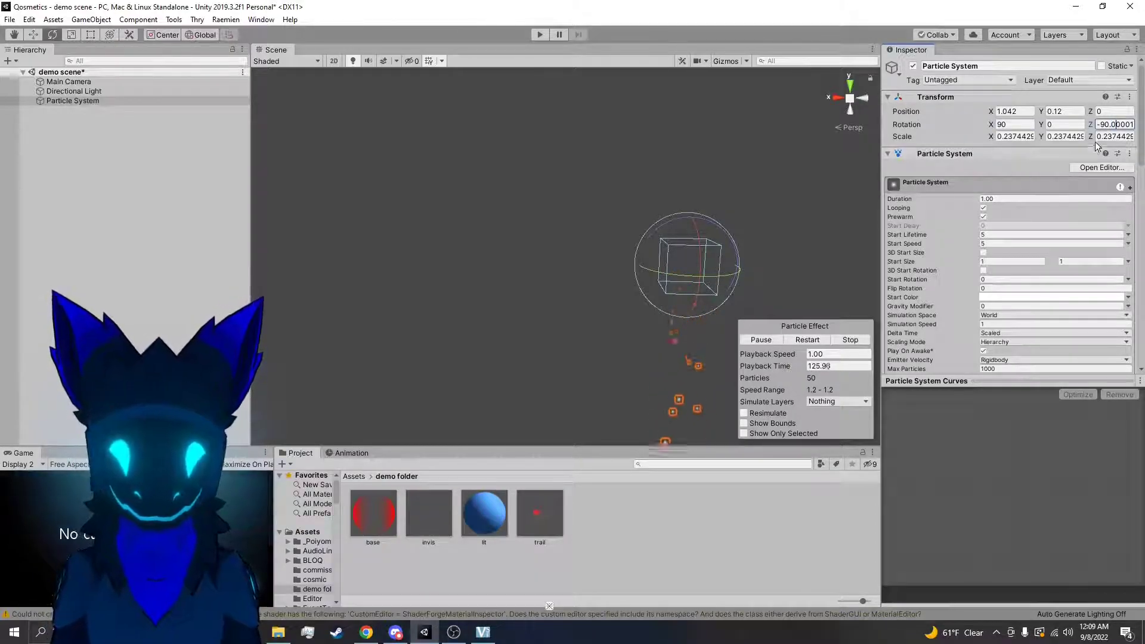
{"action": "left_click", "coordinate": [1081, 156]}
{"action": "type", "text": "0"}
{"action": "left_click", "coordinate": [1015, 156]}
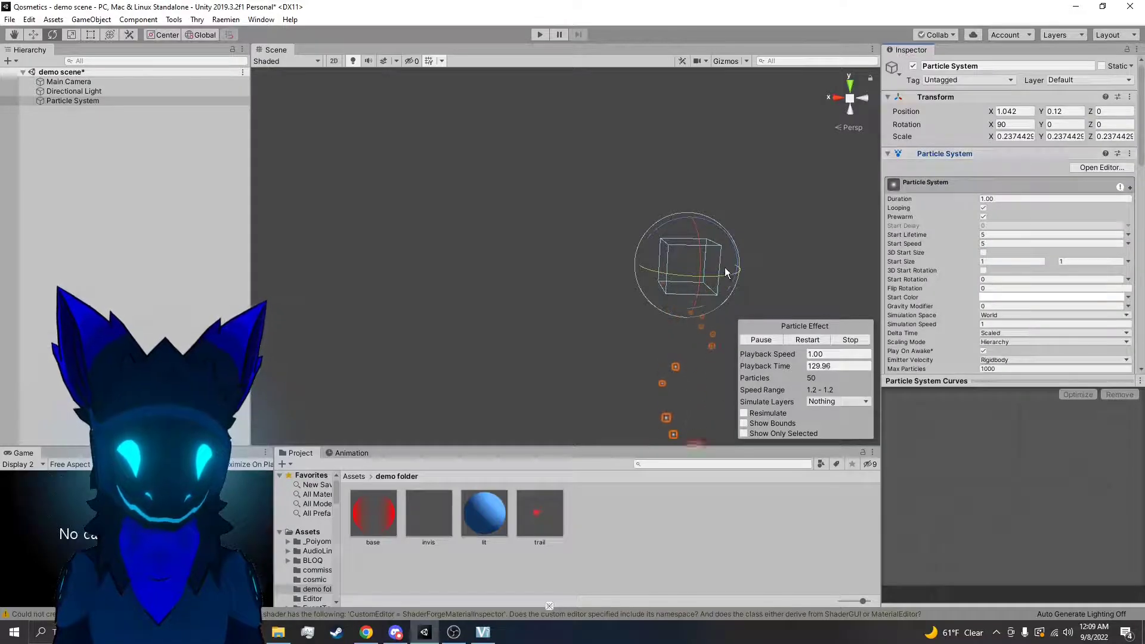
Rotate the emitter upward again and set its X rotation to -90
{"action": "left_click_drag", "start_coordinate": [701, 268], "coordinate": [897, 6]}
{"action": "left_click", "coordinate": [1026, 123]}
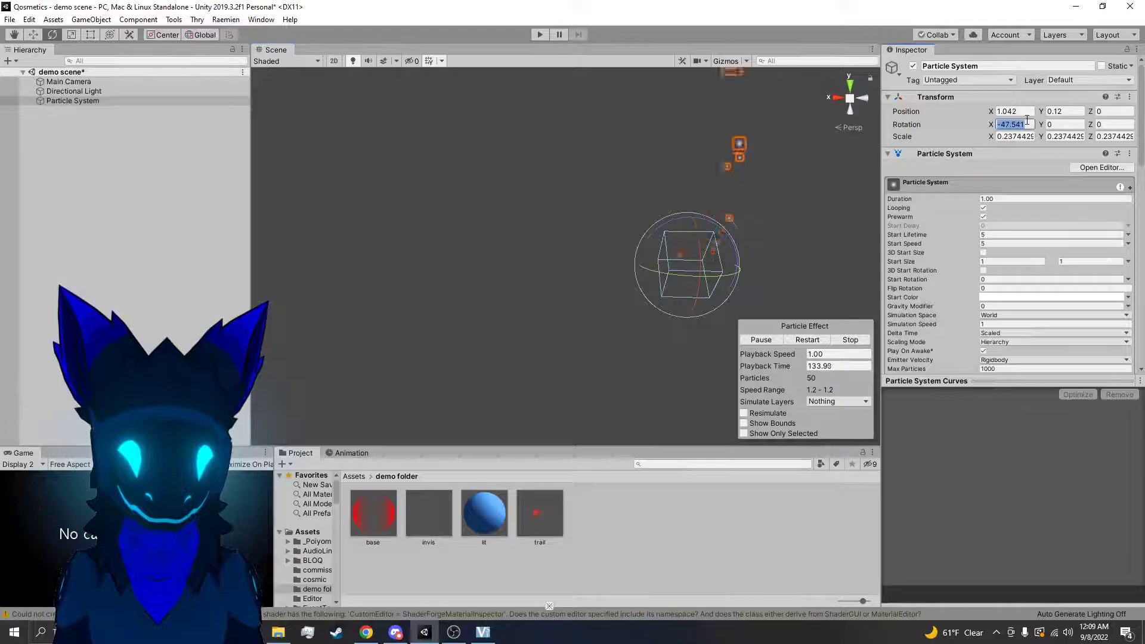
{"action": "type", "text": "-90"}
{"action": "right_click_drag", "start_coordinate": [752, 263], "coordinate": [772, 114]}
{"action": "right_click_drag", "start_coordinate": [722, 200], "coordinate": [733, 233]}
Disable Separate Axes in Size over Lifetime and add a low key in the second half of the Size curve
{"action": "scroll", "coordinate": [976, 293], "scroll_direction": "down", "scroll_amount": 10}
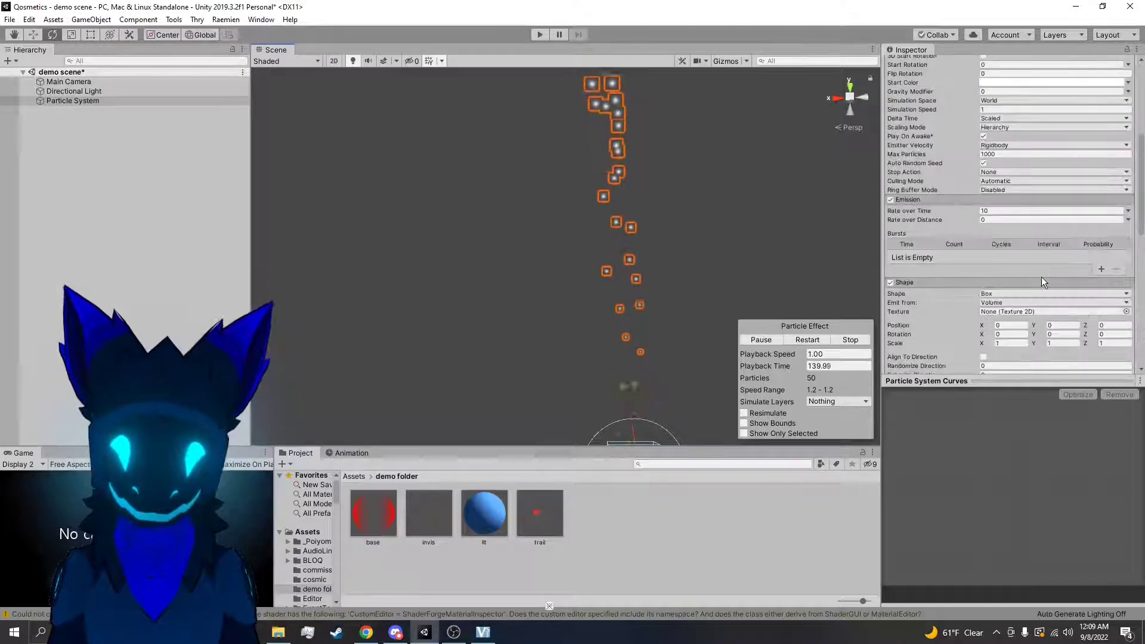
{"action": "left_click", "coordinate": [983, 241]}
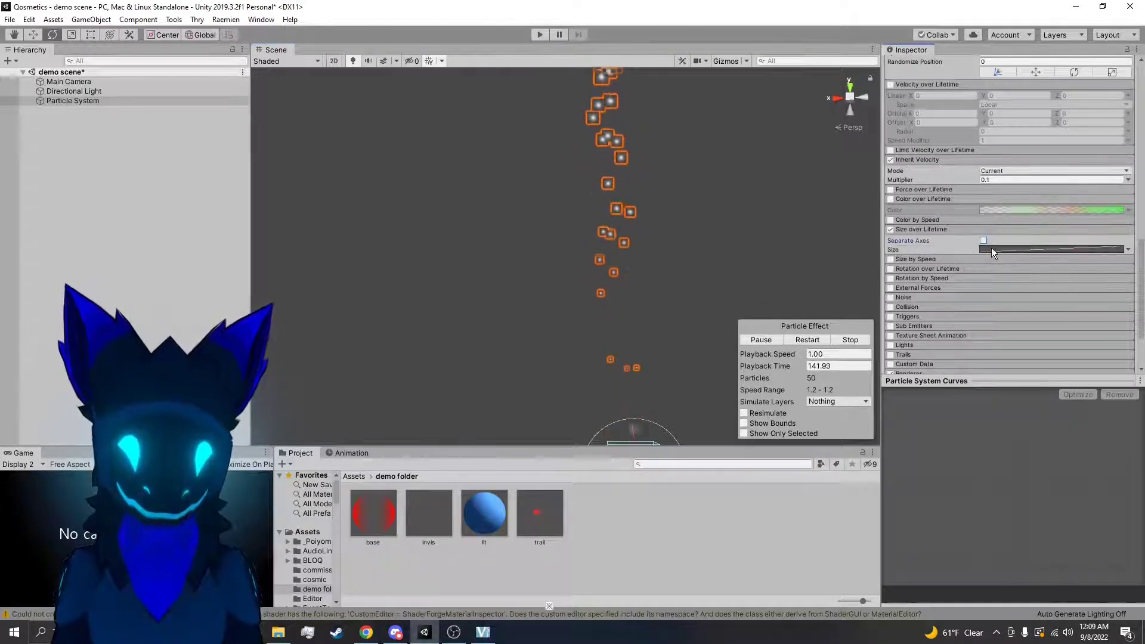
{"action": "left_click", "coordinate": [991, 248]}
{"action": "right_click", "coordinate": [1016, 492]}
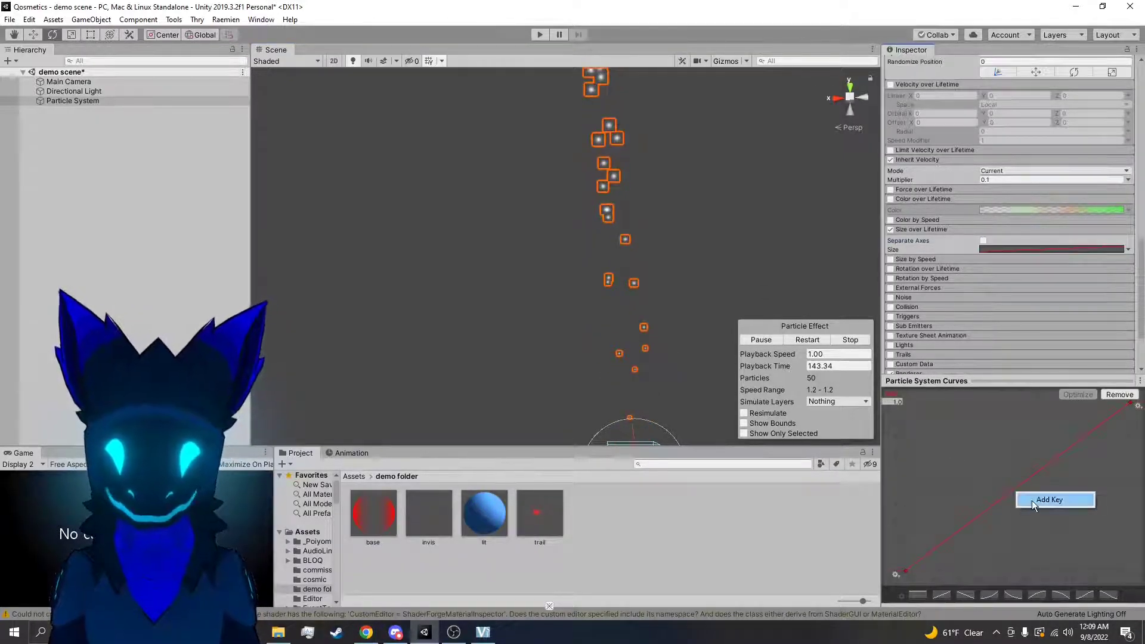
{"action": "left_click", "coordinate": [1032, 499]}
Add an early key to the Size curve, raise it into a peak, and check the particles with the system deselected and reselected
{"action": "right_click", "coordinate": [989, 568]}
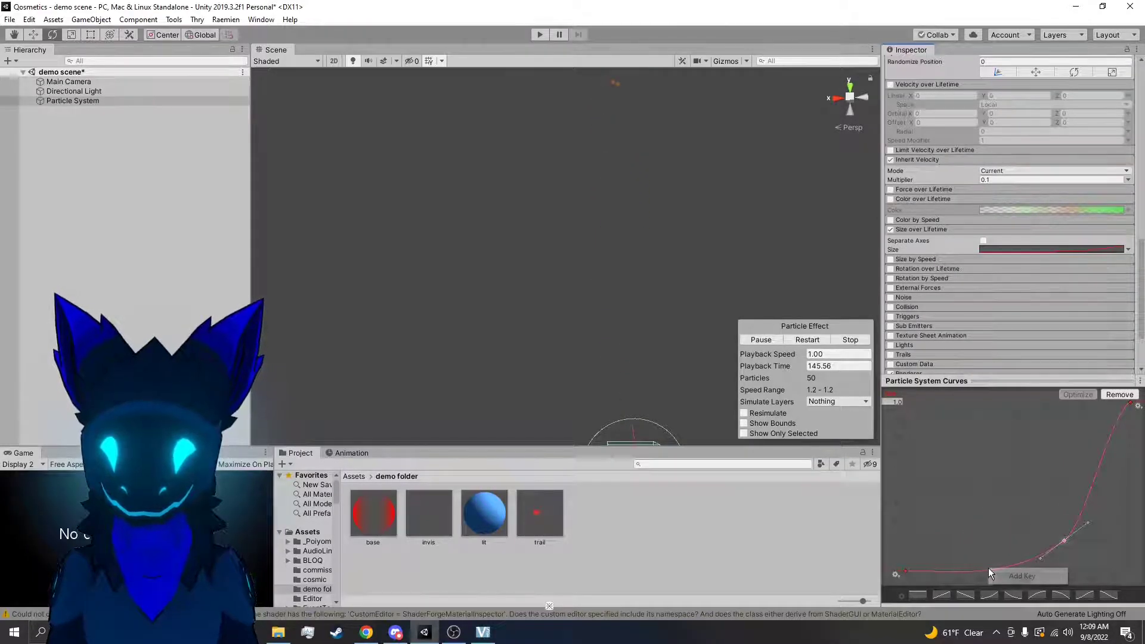
{"action": "left_click", "coordinate": [1015, 579]}
{"action": "left_click_drag", "start_coordinate": [988, 570], "coordinate": [951, 460]}
{"action": "left_click", "coordinate": [749, 170]}
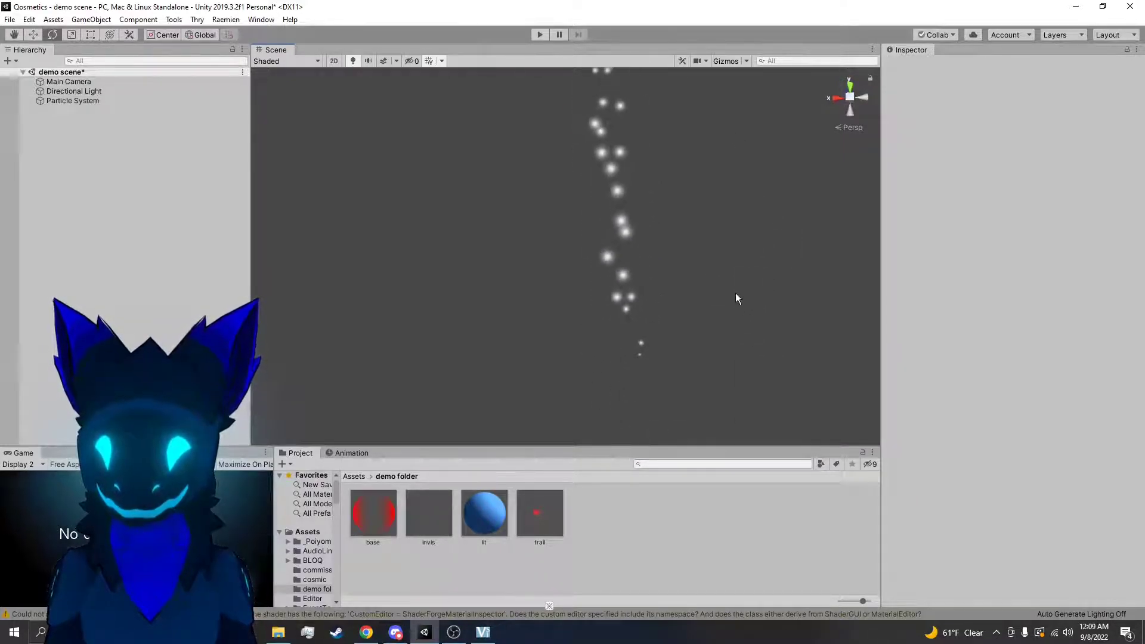
{"action": "left_click", "coordinate": [628, 235]}
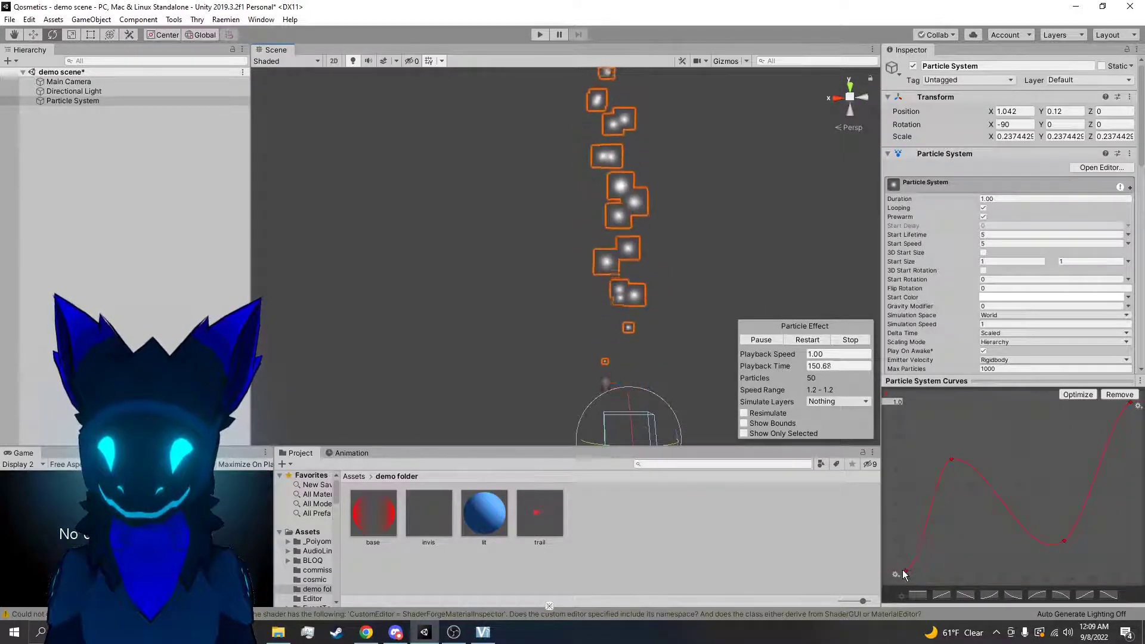
Enable Separate Axes in Size over Lifetime and add an early key to the Y curve, raised near the maximum
{"action": "right_click_drag", "start_coordinate": [719, 249], "coordinate": [720, 193]}
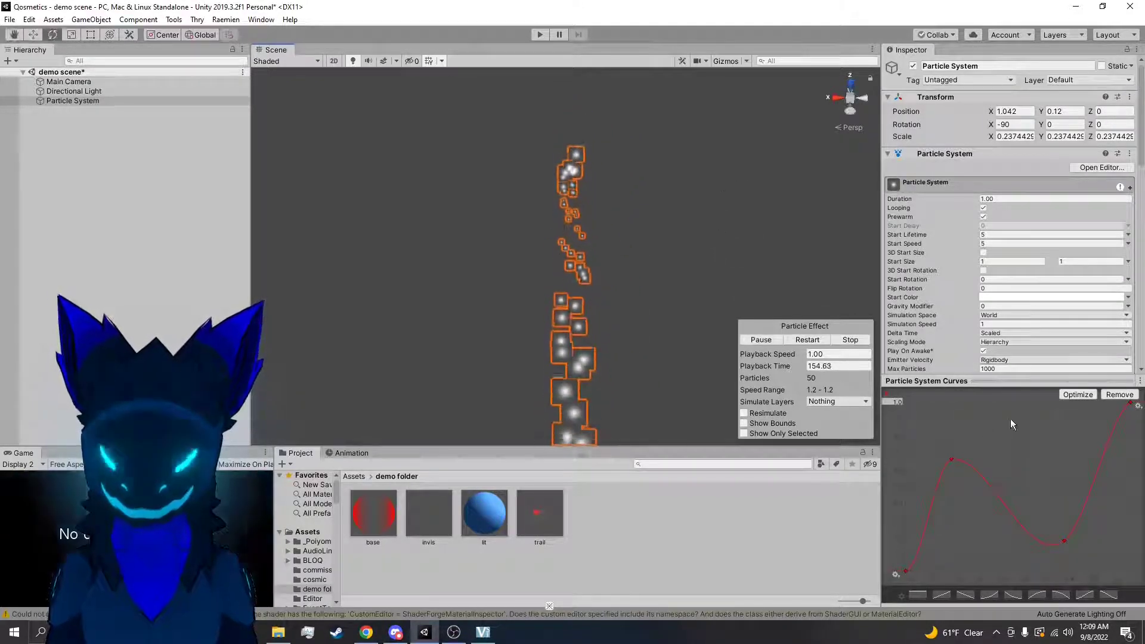
{"action": "scroll", "coordinate": [1008, 310], "scroll_direction": "down", "scroll_amount": 5}
{"action": "scroll", "coordinate": [1007, 313], "scroll_direction": "down", "scroll_amount": 6}
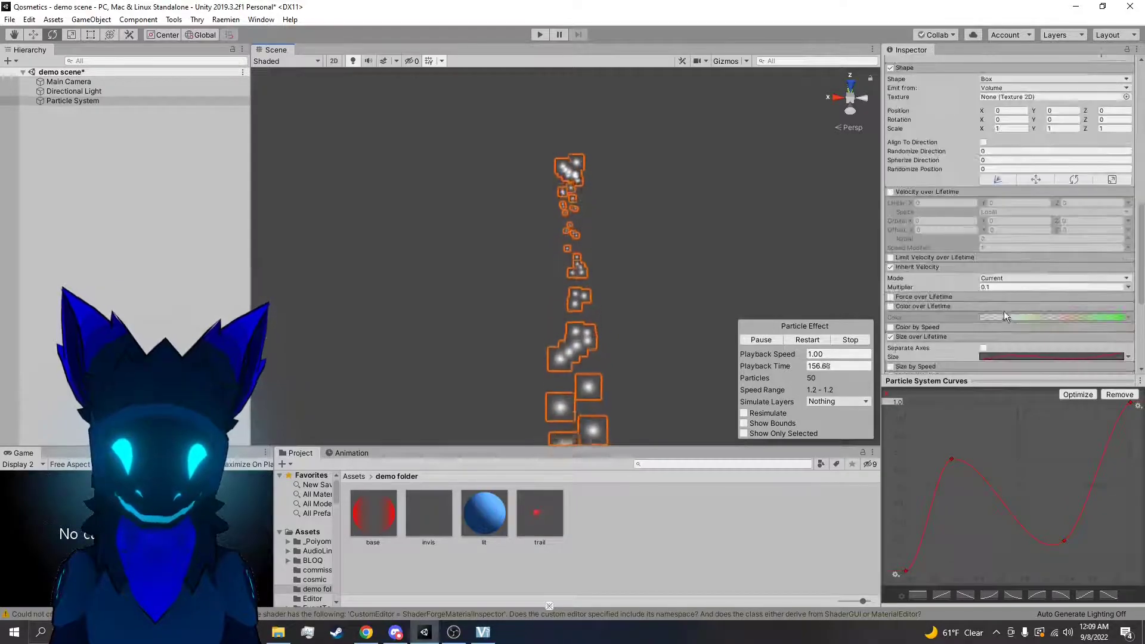
{"action": "left_click", "coordinate": [984, 271]}
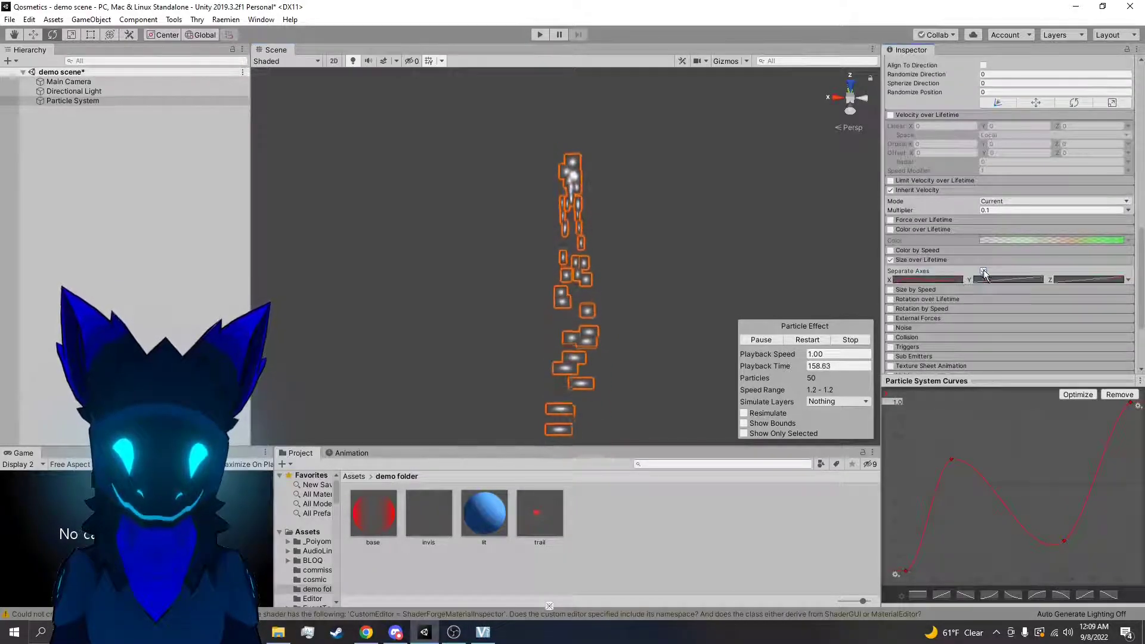
{"action": "left_click", "coordinate": [990, 277]}
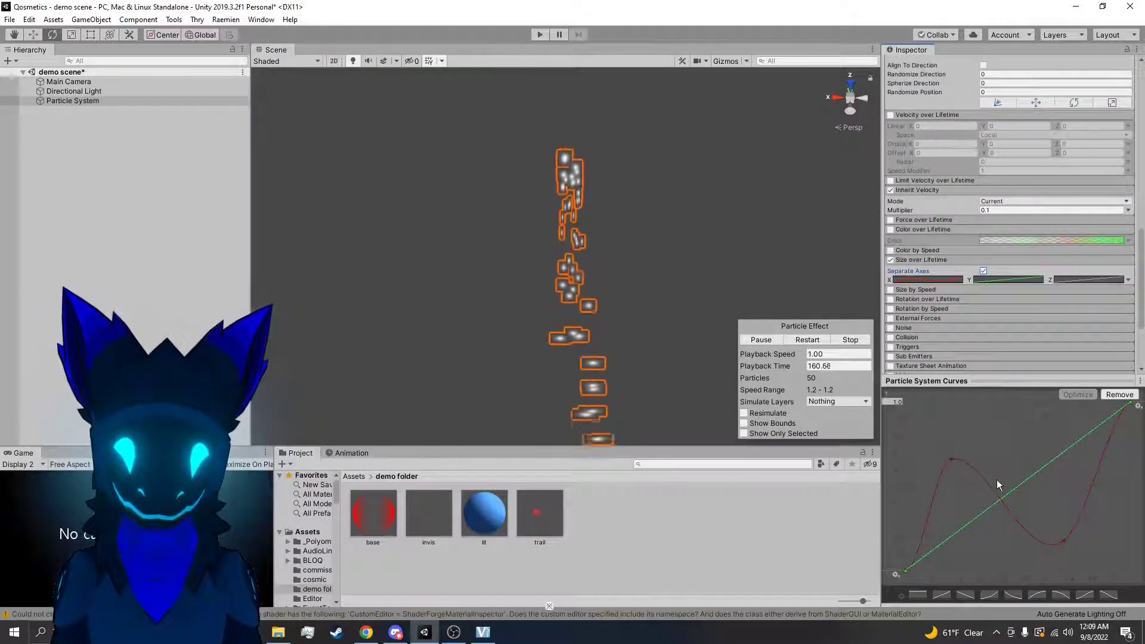
{"action": "right_click", "coordinate": [1017, 489]}
{"action": "left_click", "coordinate": [1039, 497]}
{"action": "left_click_drag", "start_coordinate": [1018, 487], "coordinate": [928, 415]}
Add two more keys to the Y size curve, shaping a dip and a second peak, and lower its end key
{"action": "right_click", "coordinate": [1053, 422]}
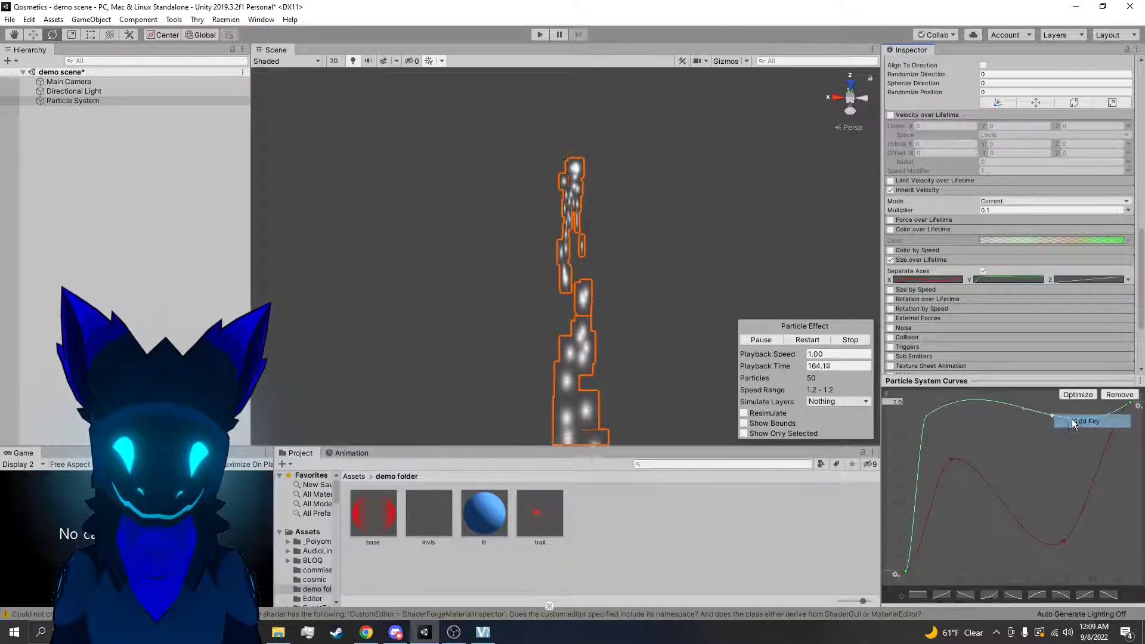
{"action": "left_click", "coordinate": [1074, 422]}
{"action": "left_click_drag", "start_coordinate": [1053, 415], "coordinate": [953, 457]}
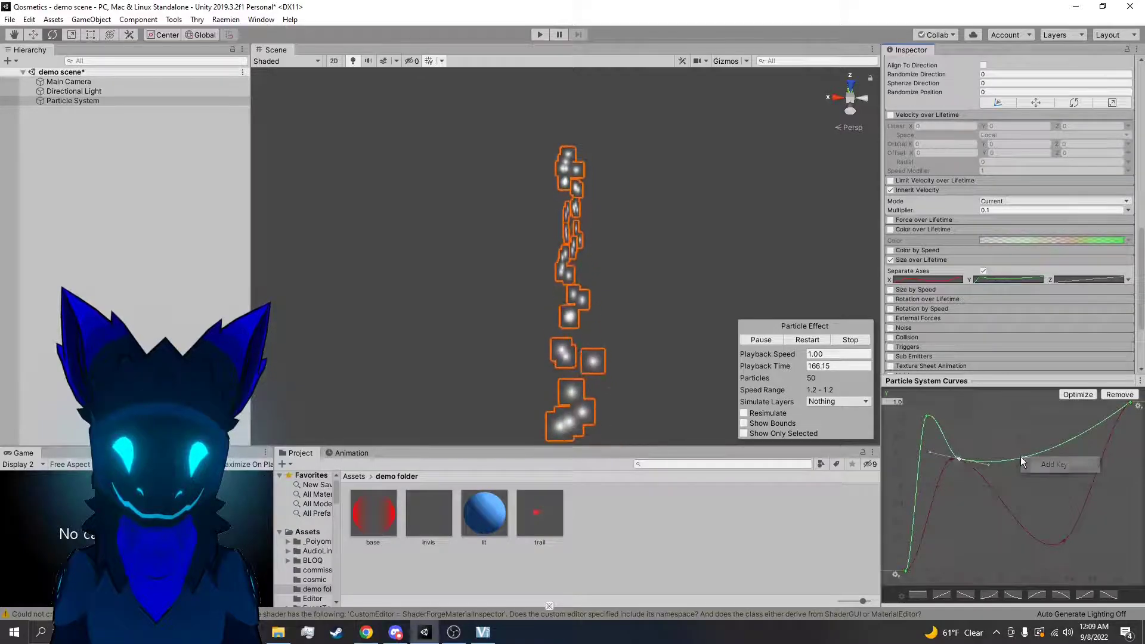
{"action": "left_click_drag", "start_coordinate": [1030, 456], "coordinate": [1021, 425]}
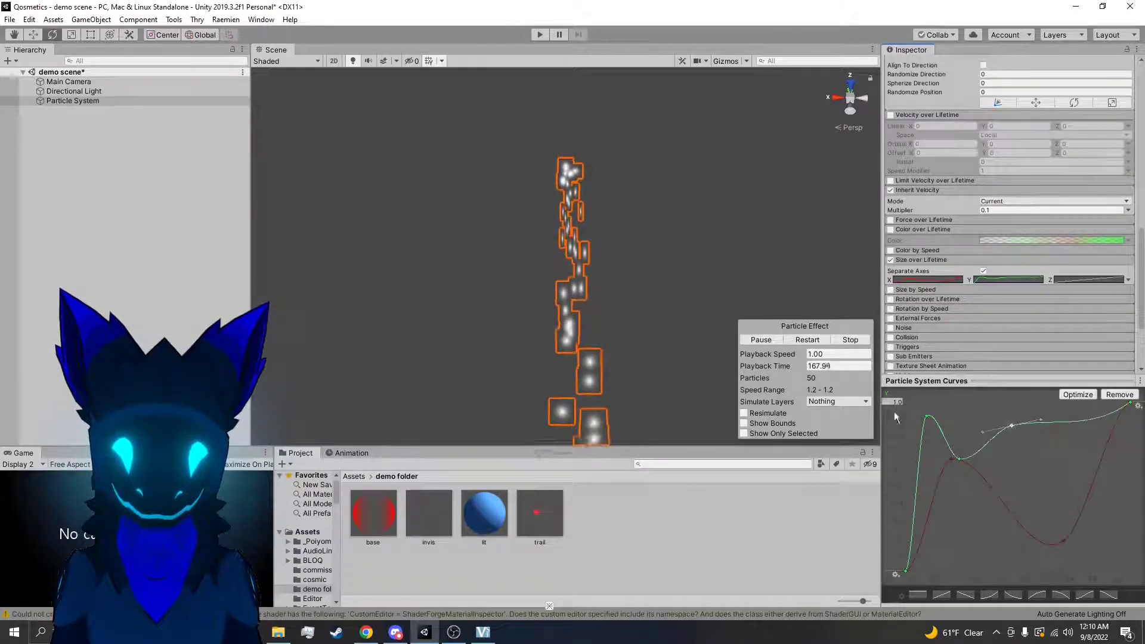
{"action": "right_click", "coordinate": [1086, 421]}
{"action": "left_click", "coordinate": [1062, 429]}
{"action": "left_click_drag", "start_coordinate": [1130, 404], "coordinate": [1112, 527]}
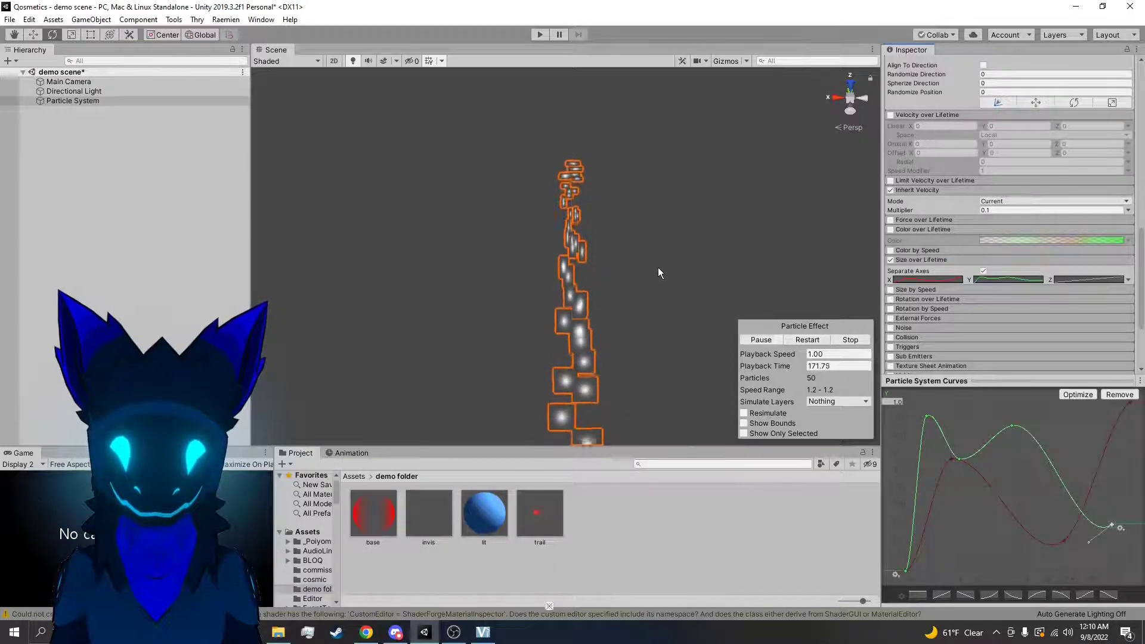
Disable Size over Lifetime, then enable Size by Speed and expand its settings
{"action": "scroll", "coordinate": [919, 173], "scroll_direction": "down", "scroll_amount": 4}
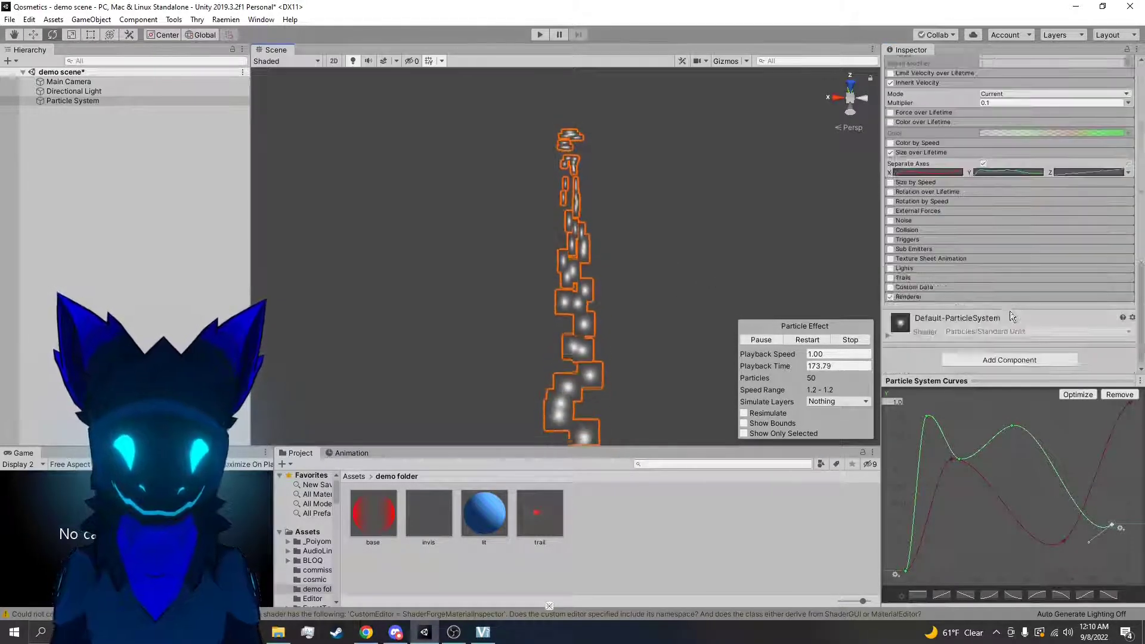
{"action": "left_click", "coordinate": [891, 153]}
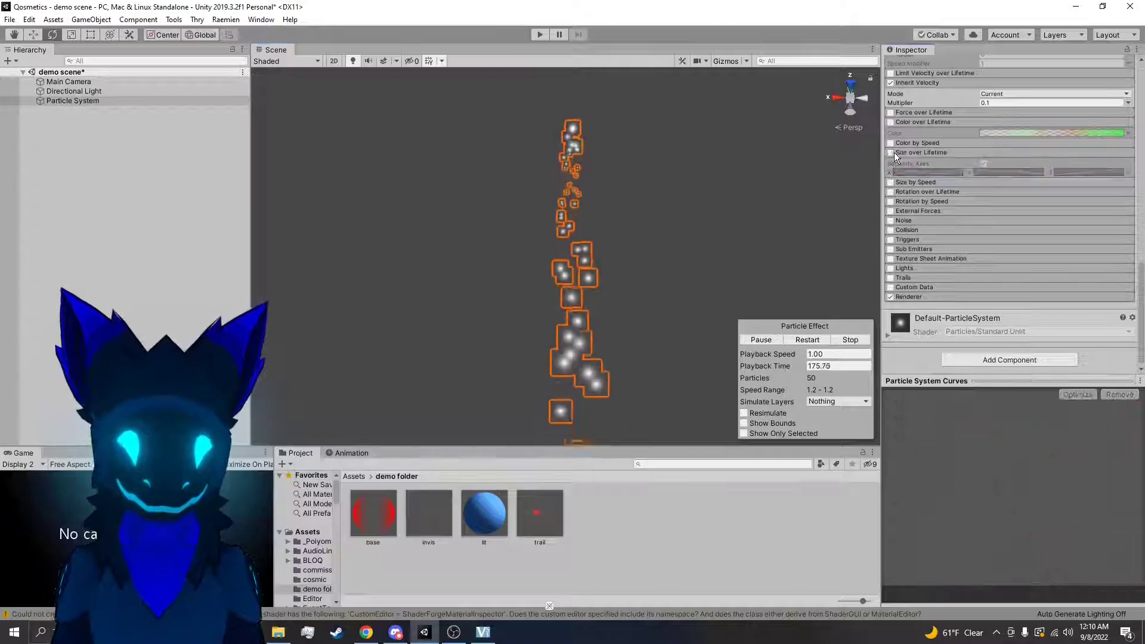
{"action": "left_click", "coordinate": [891, 183]}
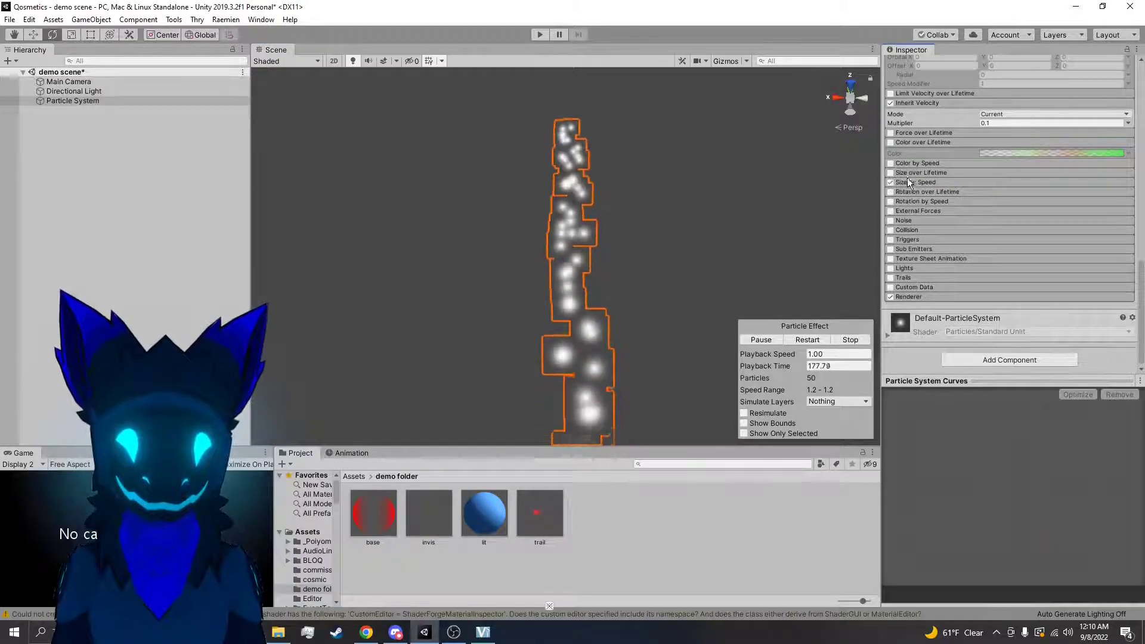
{"action": "left_click", "coordinate": [915, 182]}
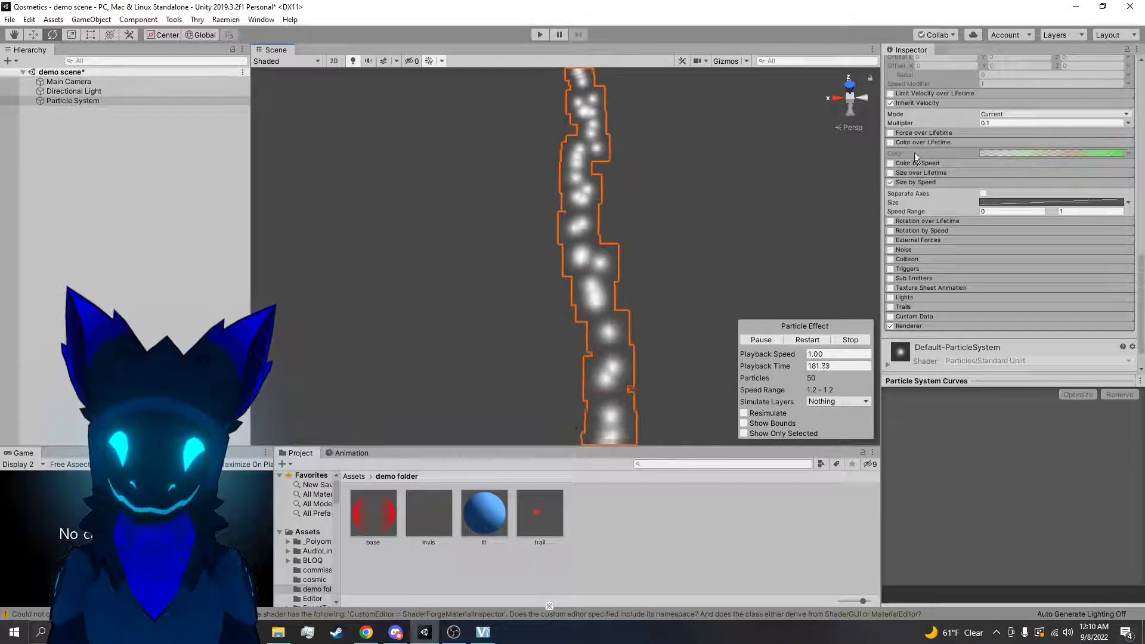
{"action": "right_click_drag", "start_coordinate": [722, 306], "coordinate": [761, 251]}
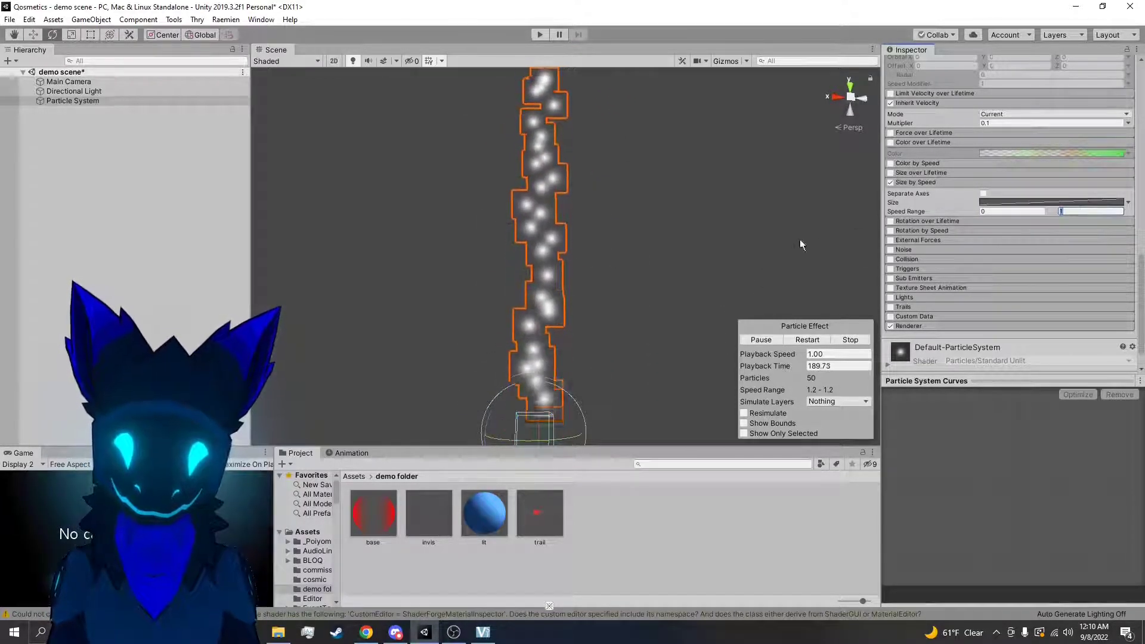
Set the particle system's Start Speed to 0
{"action": "scroll", "coordinate": [987, 181], "scroll_direction": "up", "scroll_amount": 10}
{"action": "left_click", "coordinate": [991, 186]}
{"action": "type", "text": "0"}
Move the emitter freehand through the scene to test how Size by Speed affects the particles
{"action": "scroll", "coordinate": [984, 216], "scroll_direction": "down", "scroll_amount": 4}
{"action": "scroll", "coordinate": [985, 216], "scroll_direction": "down", "scroll_amount": 2}
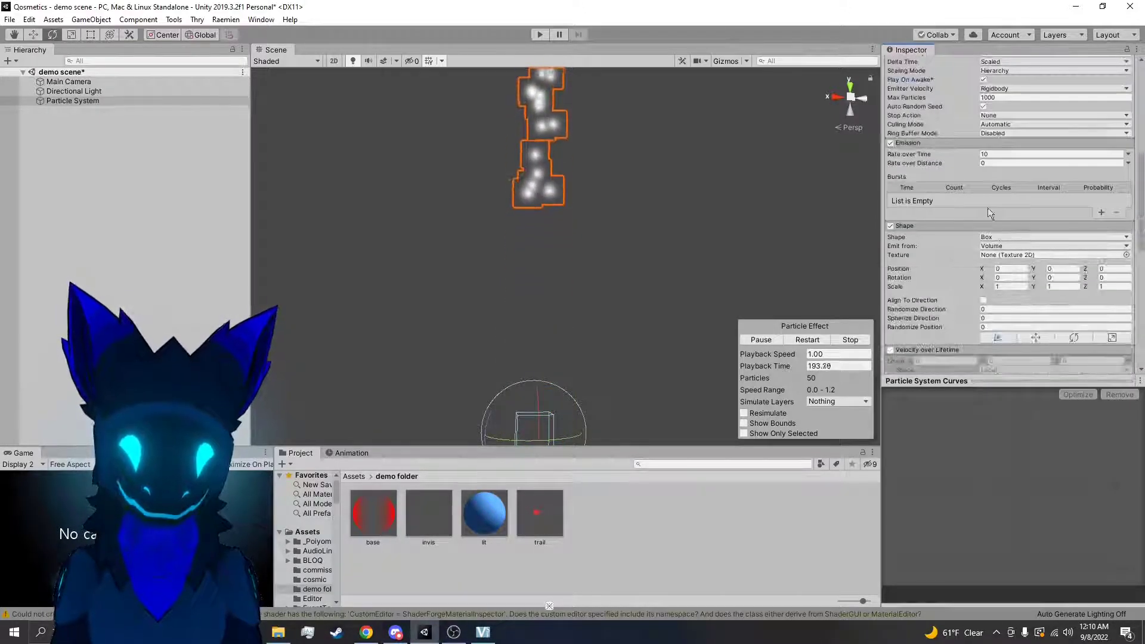
{"action": "scroll", "coordinate": [943, 181], "scroll_direction": "down", "scroll_amount": 2}
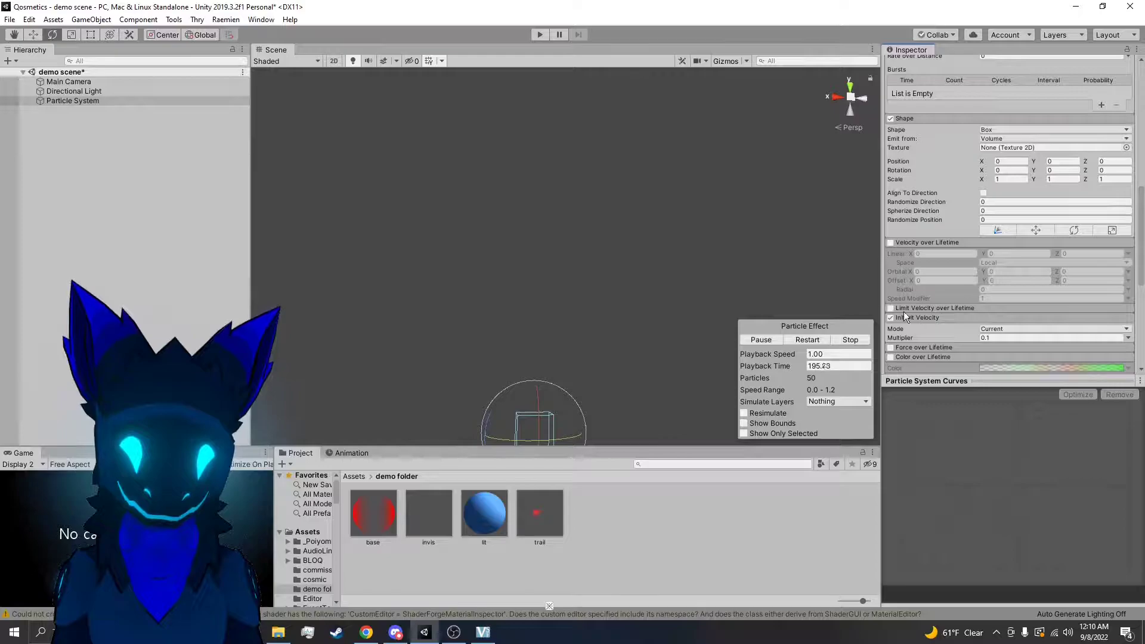
{"action": "scroll", "coordinate": [985, 334], "scroll_direction": "down", "scroll_amount": 2}
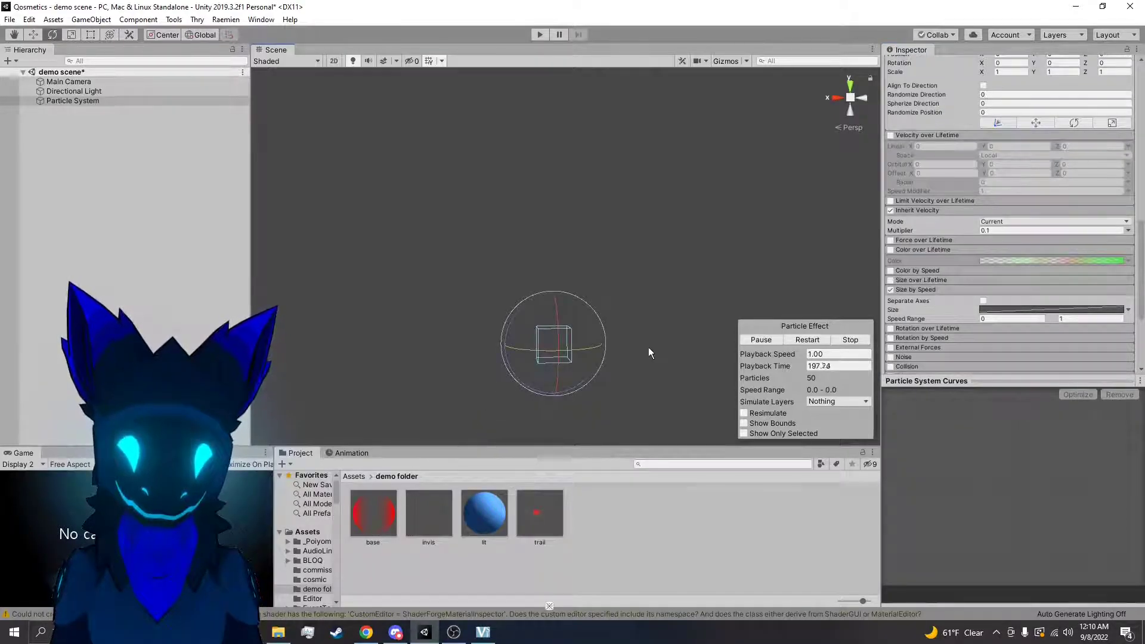
{"action": "key", "text": "r"}
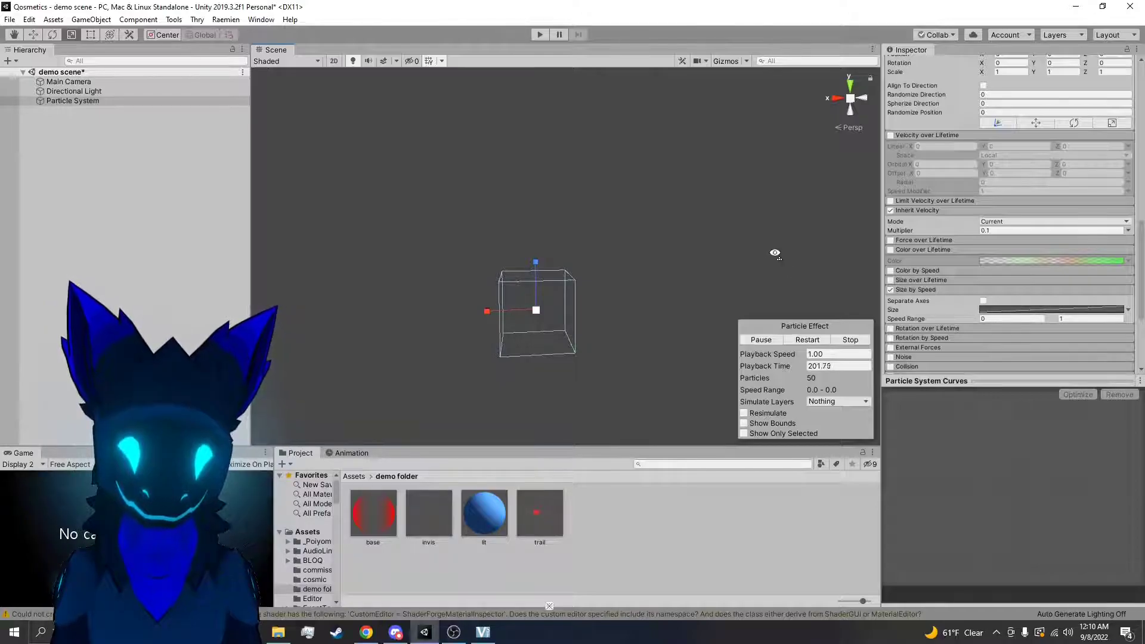
{"action": "right_click_drag", "start_coordinate": [776, 253], "coordinate": [815, 292]}
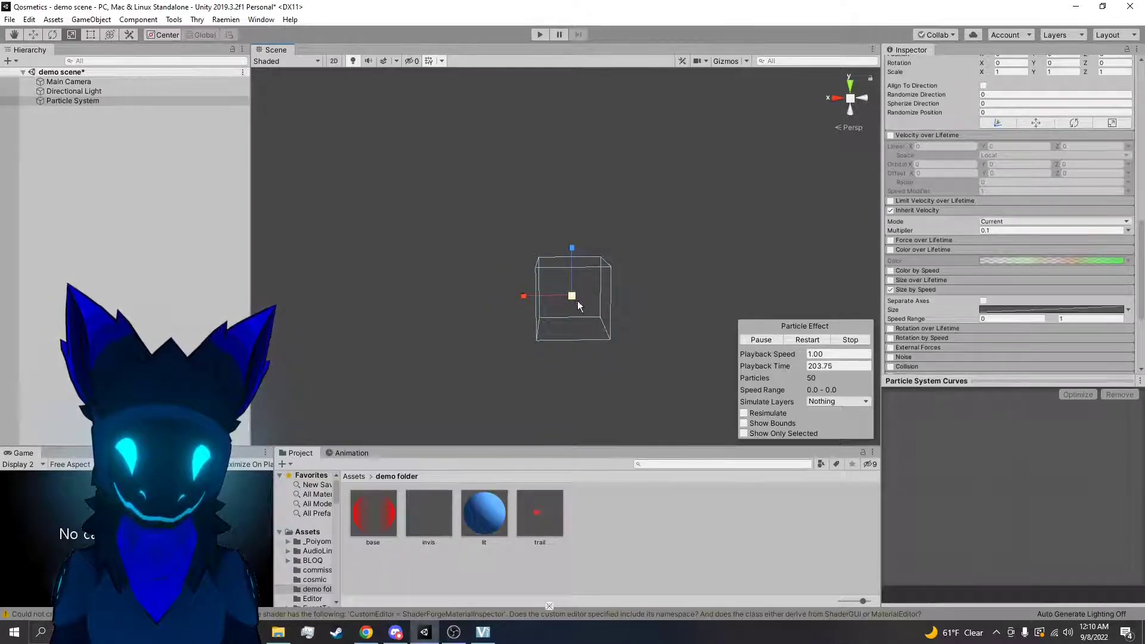
{"action": "key", "text": "w"}
{"action": "left_click_drag", "start_coordinate": [575, 298], "coordinate": [656, 243]}
Set the Size by Speed maximum of Speed Range to 3 and move the emitter around to test it
{"action": "left_click", "coordinate": [1082, 320]}
{"action": "type", "text": "3"}
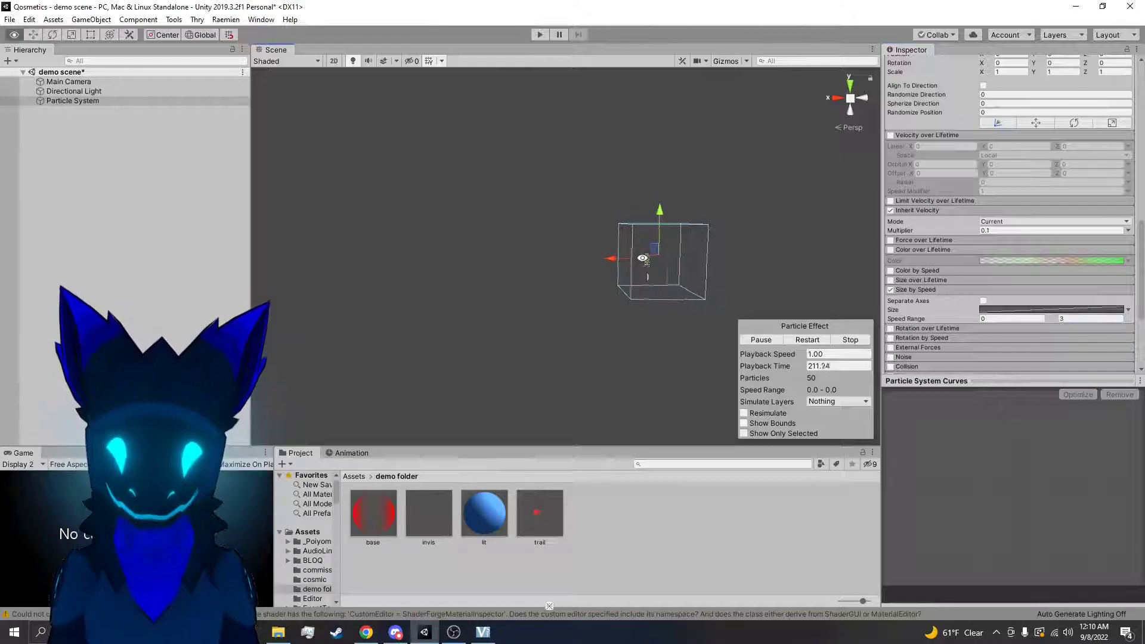
{"action": "mouse_move", "coordinate": [650, 244]}
{"action": "left_mouse_down"}
{"action": "mouse_move", "coordinate": [529, 235]}
{"action": "mouse_move", "coordinate": [455, 314]}
{"action": "mouse_move", "coordinate": [593, 389]}
{"action": "mouse_move", "coordinate": [774, 275]}
{"action": "mouse_move", "coordinate": [606, 197]}
{"action": "mouse_move", "coordinate": [580, 312]}
{"action": "mouse_move", "coordinate": [686, 312]}
{"action": "mouse_move", "coordinate": [516, 259]}
{"action": "mouse_move", "coordinate": [602, 238]}
{"action": "mouse_move", "coordinate": [641, 261]}
{"action": "left_mouse_up"}
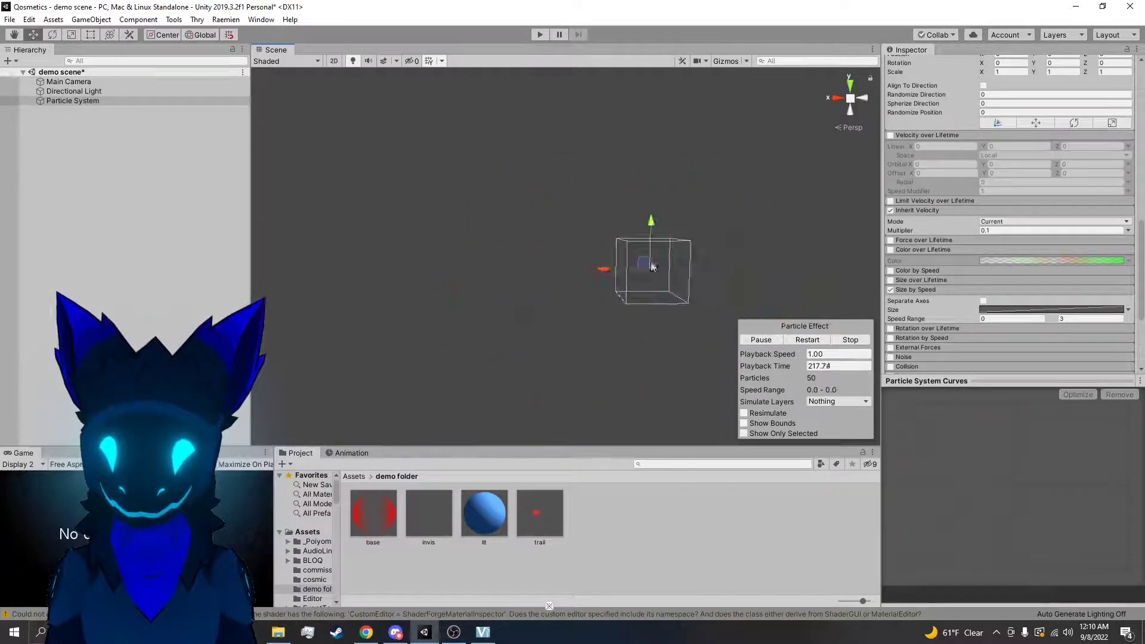
Open the Size by Speed Size curve and add a key on its upper part
{"action": "left_click", "coordinate": [984, 301]}
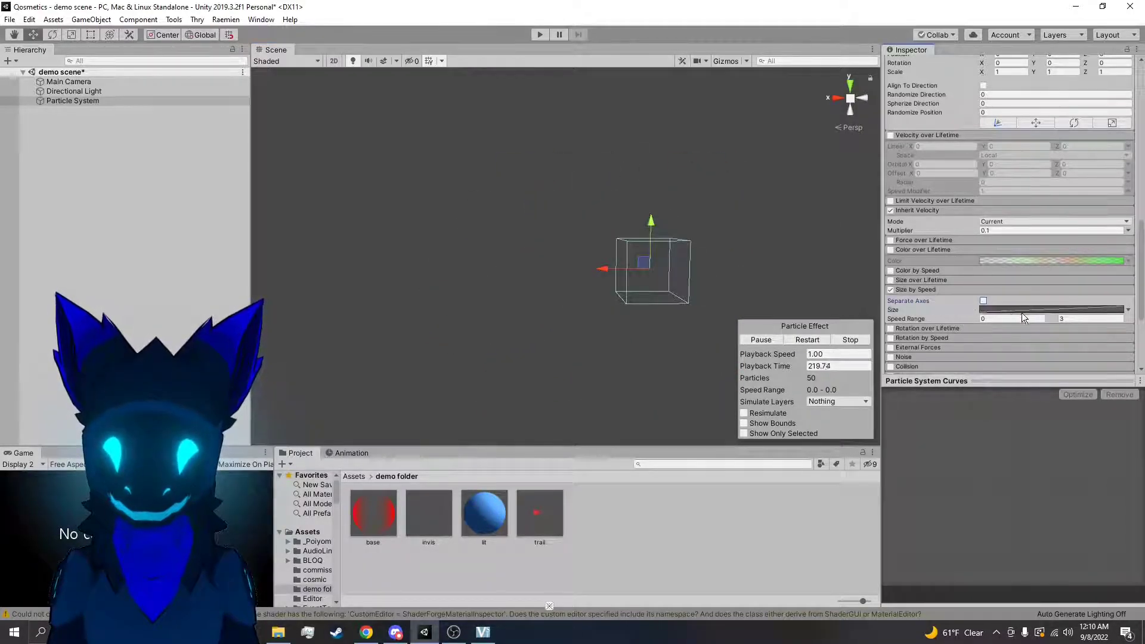
{"action": "left_click", "coordinate": [1025, 310]}
{"action": "right_click", "coordinate": [1100, 424]}
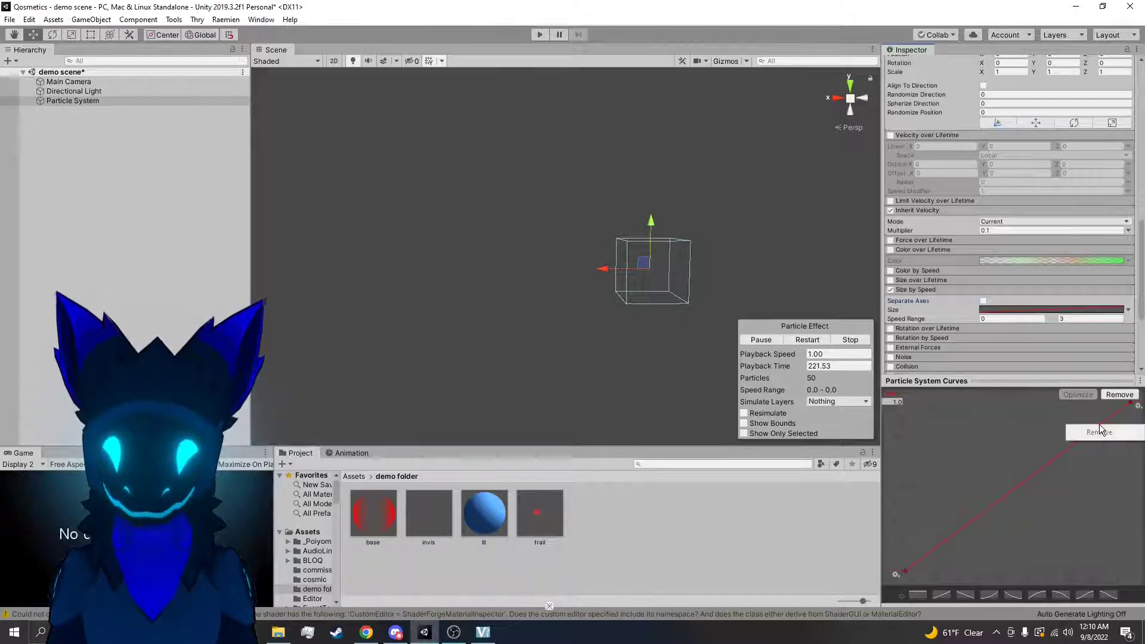
{"action": "right_click", "coordinate": [1084, 434]}
{"action": "right_click", "coordinate": [1065, 454]}
{"action": "left_click", "coordinate": [1093, 459]}
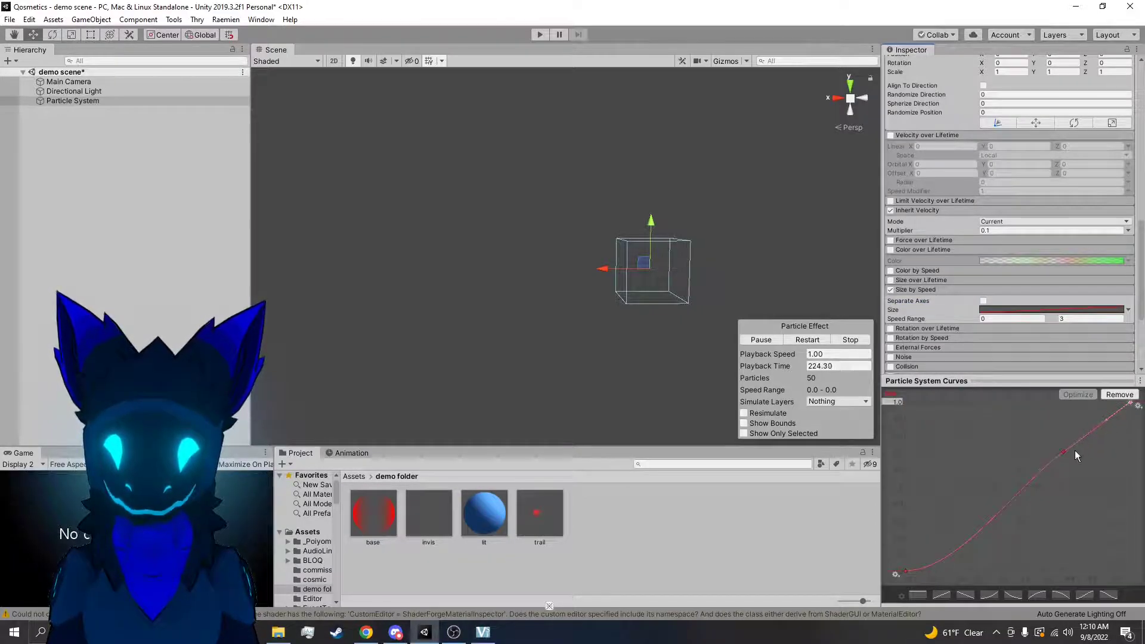
Set both tangents of the Size by Speed curve's keys to Linear
{"action": "left_click", "coordinate": [905, 571]}
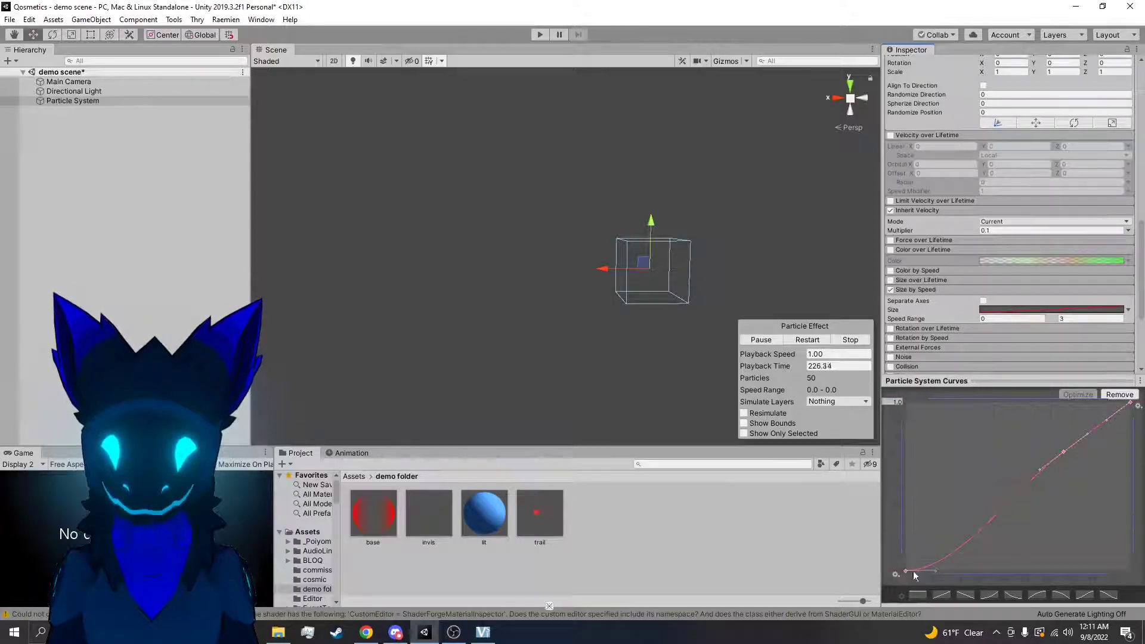
{"action": "right_click", "coordinate": [907, 572]}
{"action": "mouse_move", "coordinate": [979, 554]}
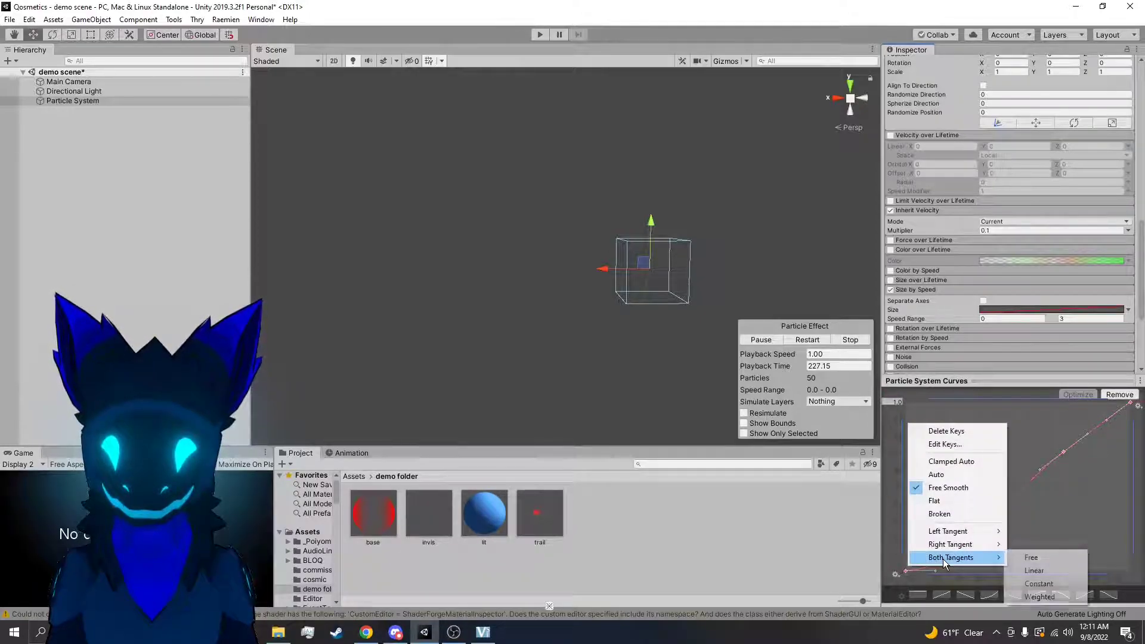
{"action": "left_click", "coordinate": [1029, 569]}
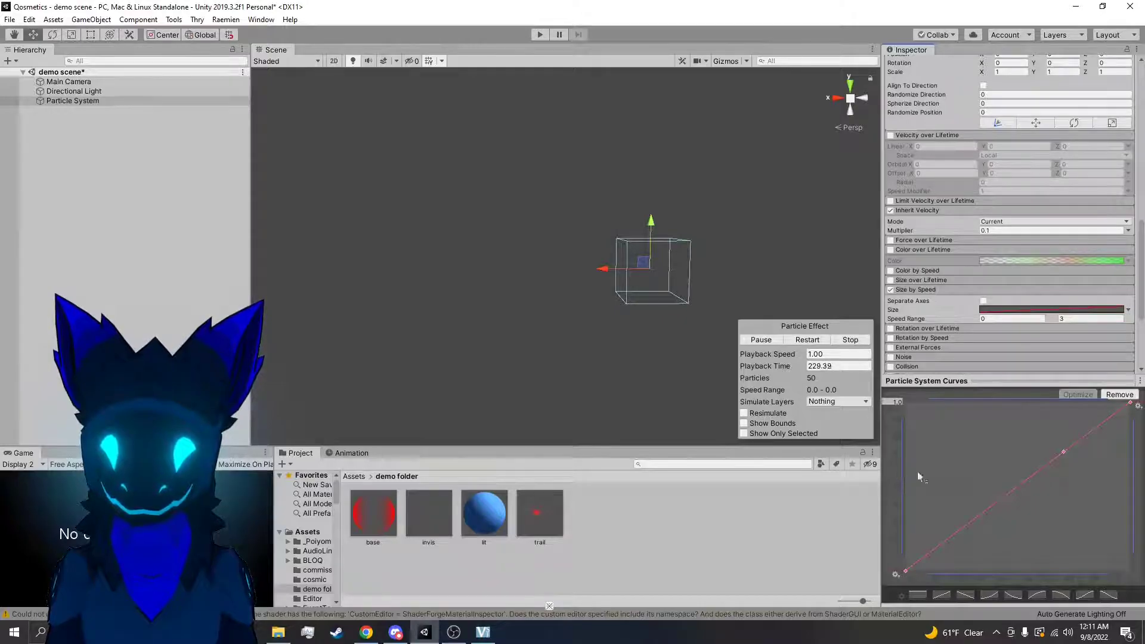
Lower the curve's middle key to zero size near maximum speed and move the emitter to test the curve
{"action": "left_click", "coordinate": [889, 458]}
{"action": "left_click_drag", "start_coordinate": [1064, 453], "coordinate": [1128, 591]}
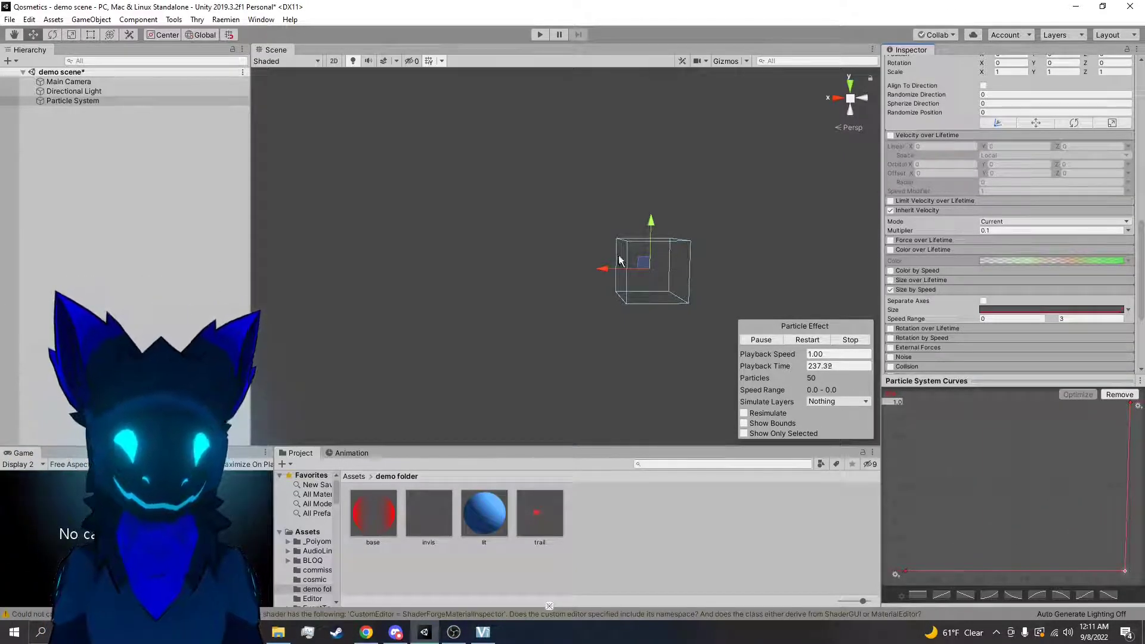
{"action": "left_click_drag", "start_coordinate": [650, 255], "coordinate": [661, 283]}
{"action": "left_click_drag", "start_coordinate": [755, 241], "coordinate": [605, 249]}
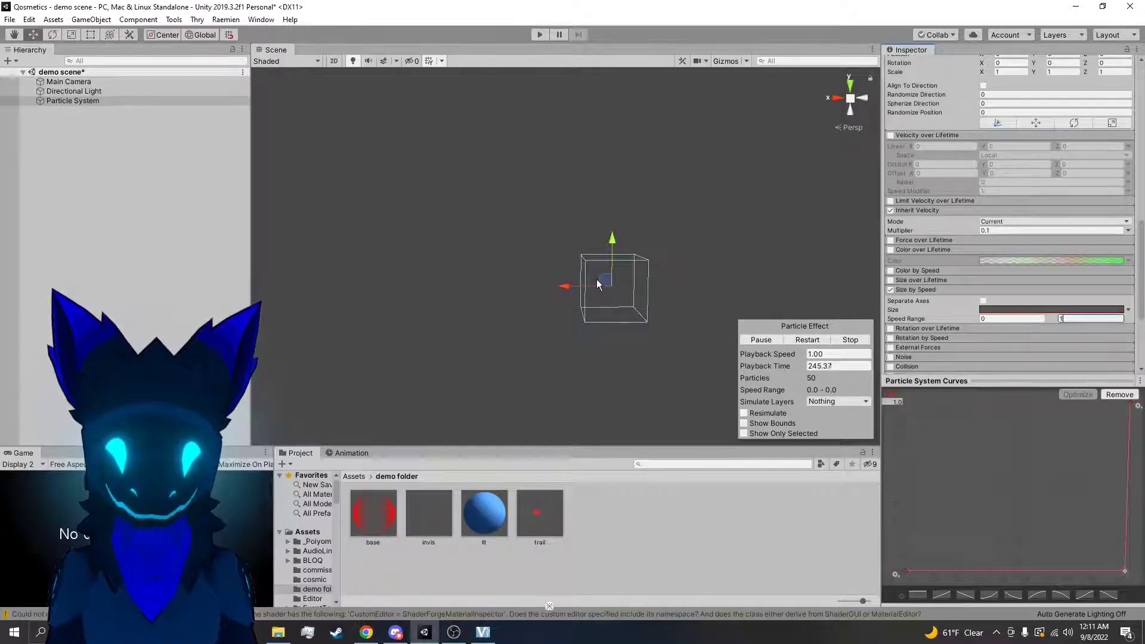
Reselect the Particle System and set the Size by Speed maximum of Speed Range to 100
{"action": "left_click", "coordinate": [600, 284]}
{"action": "left_click", "coordinate": [66, 100]}
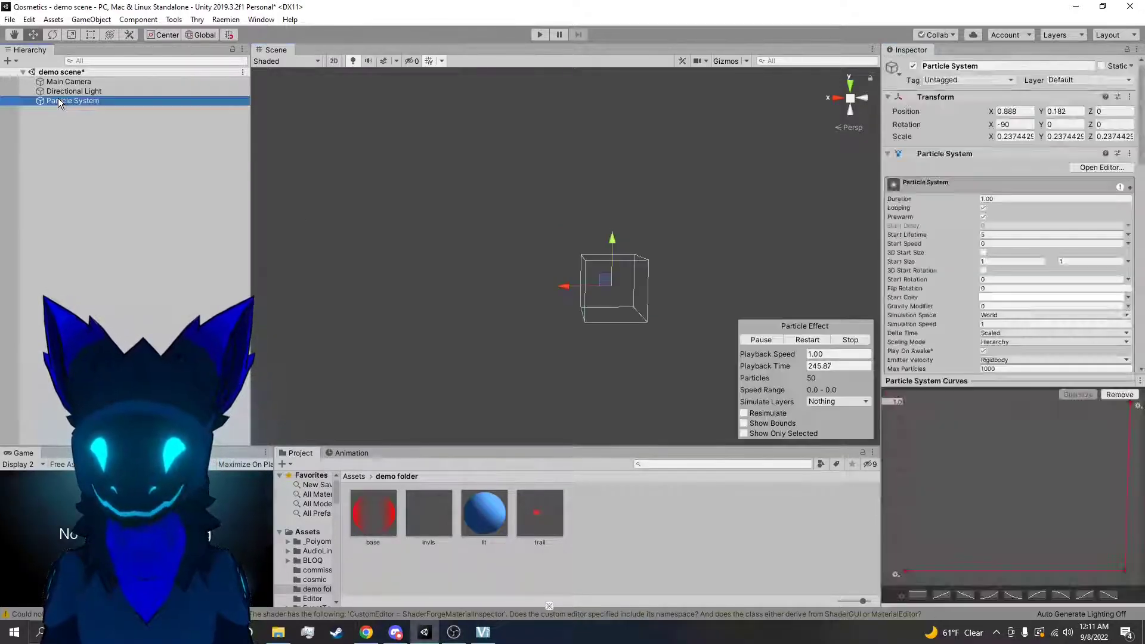
{"action": "scroll", "coordinate": [1033, 288], "scroll_direction": "down", "scroll_amount": 10}
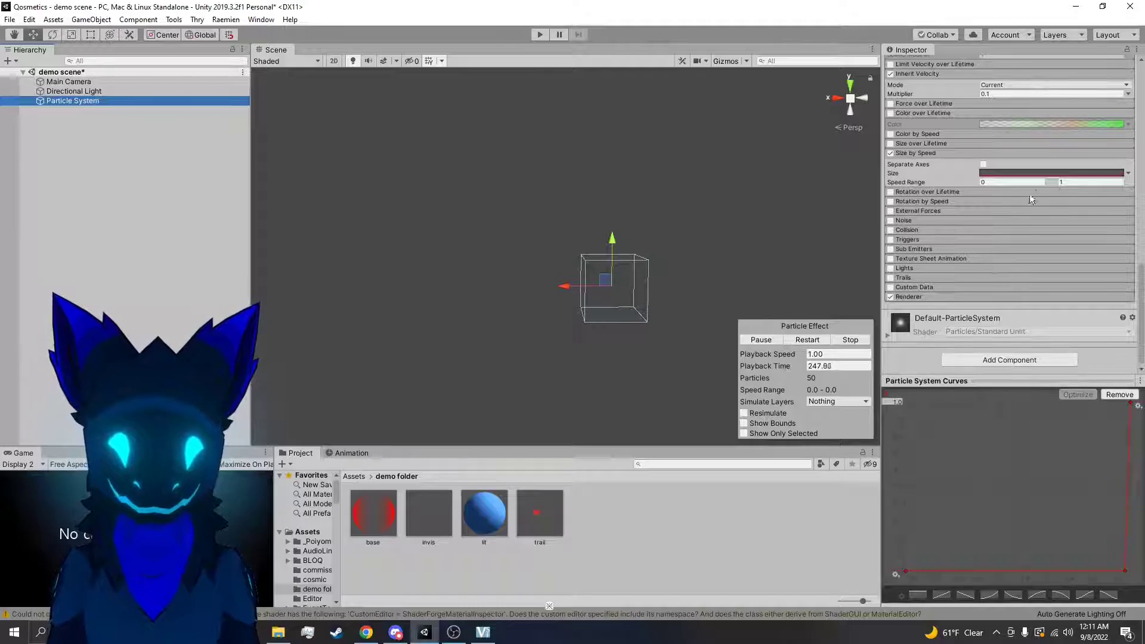
{"action": "left_click", "coordinate": [1076, 178]}
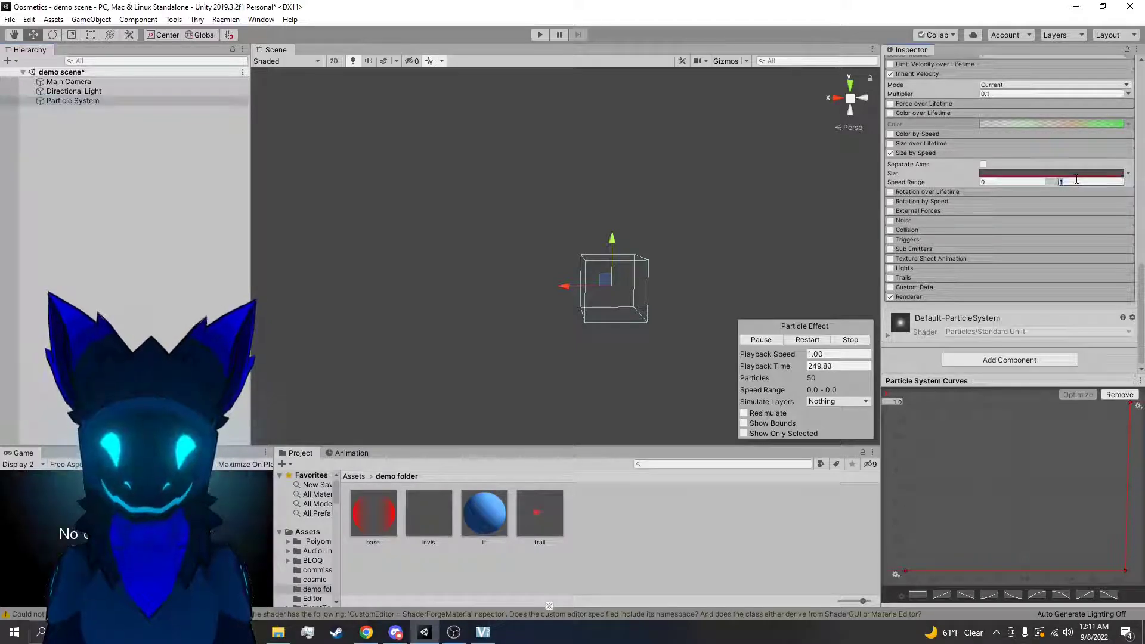
{"action": "type", "text": "100"}
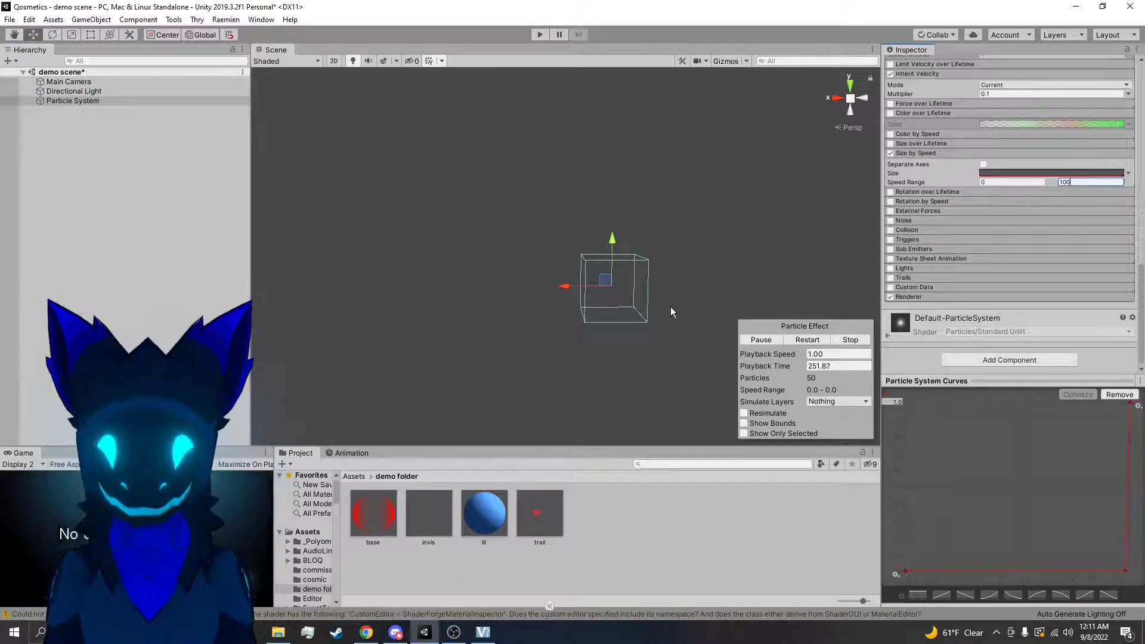
Move the emitter around to test the new speed range, and disable Size by Speed
{"action": "left_click_drag", "start_coordinate": [608, 281], "coordinate": [568, 257]}
{"action": "right_click_drag", "start_coordinate": [605, 226], "coordinate": [593, 257]}
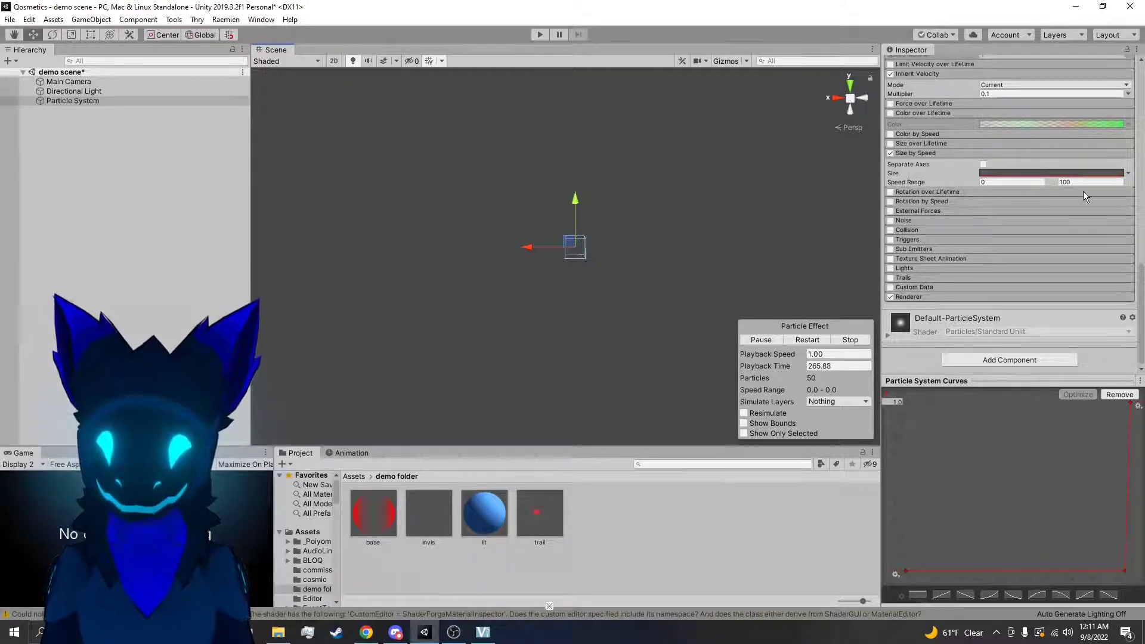
{"action": "left_click", "coordinate": [890, 154]}
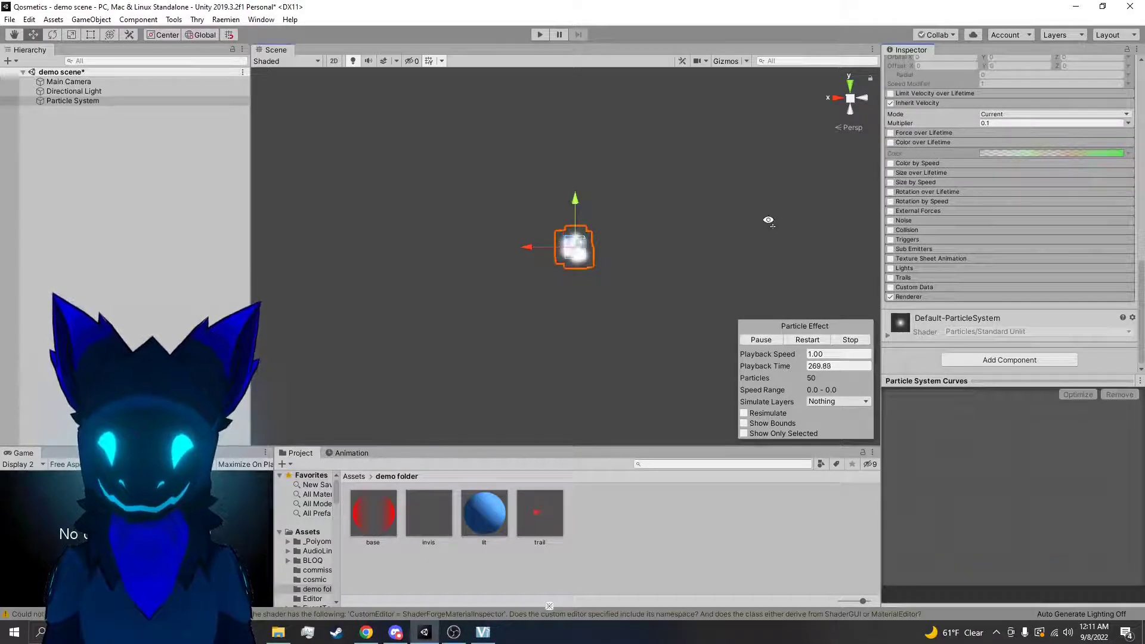
{"action": "left_click_drag", "start_coordinate": [770, 224], "coordinate": [777, 218], "text": "alt"}
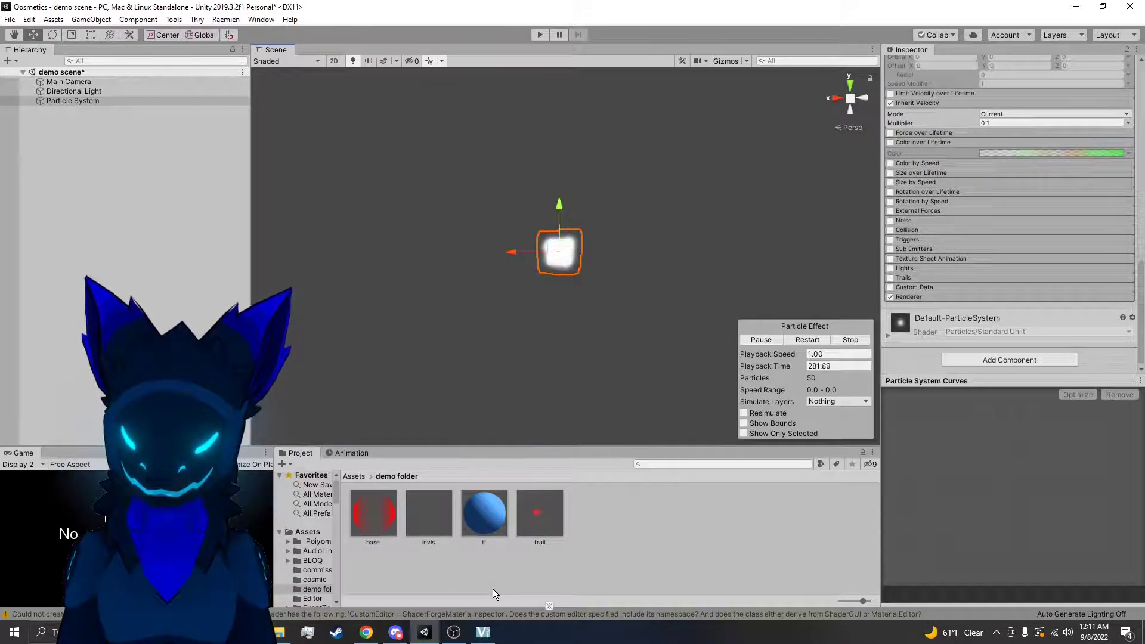
Reselect the Particle System and expand its Rotation over Lifetime module
{"action": "left_click", "coordinate": [721, 567]}
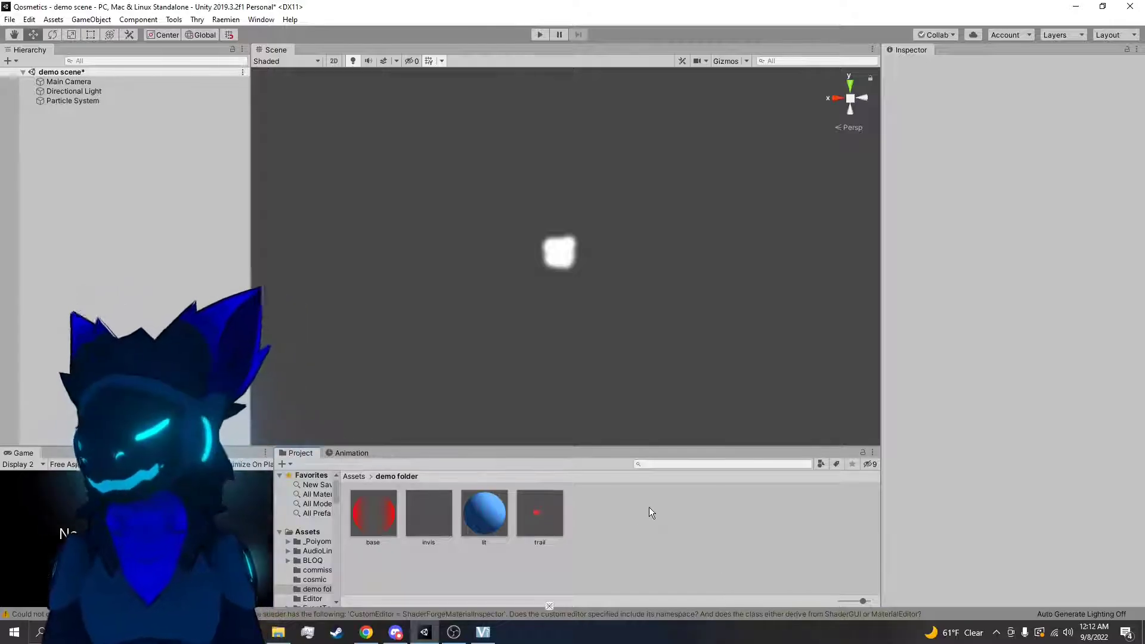
{"action": "left_click", "coordinate": [548, 249]}
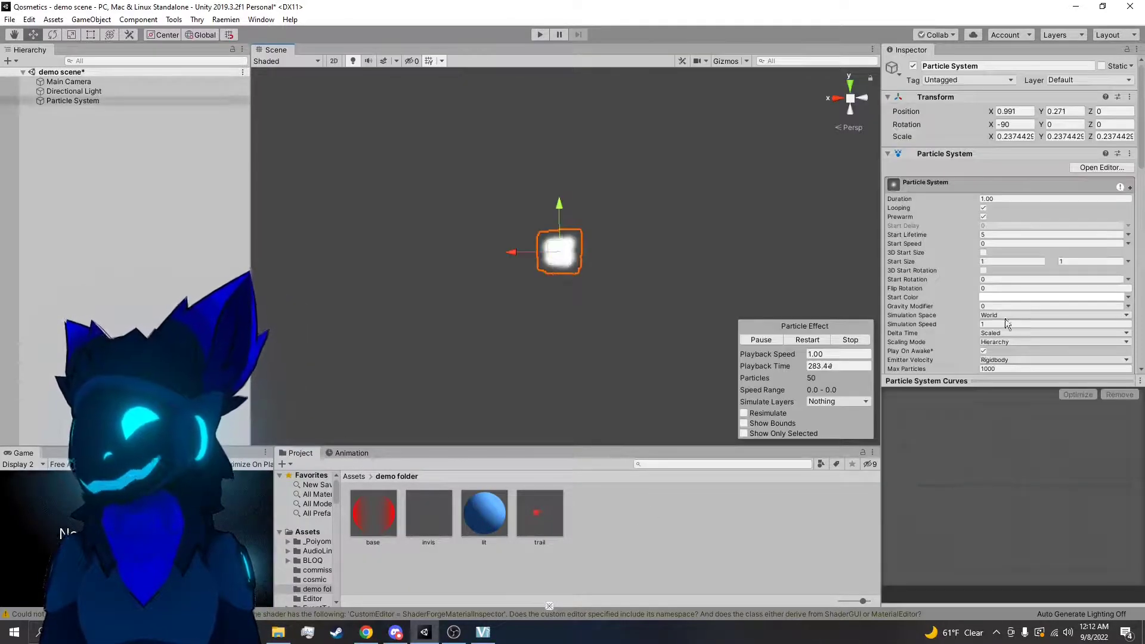
{"action": "scroll", "coordinate": [1015, 310], "scroll_direction": "down", "scroll_amount": 6}
{"action": "scroll", "coordinate": [986, 303], "scroll_direction": "down", "scroll_amount": 4}
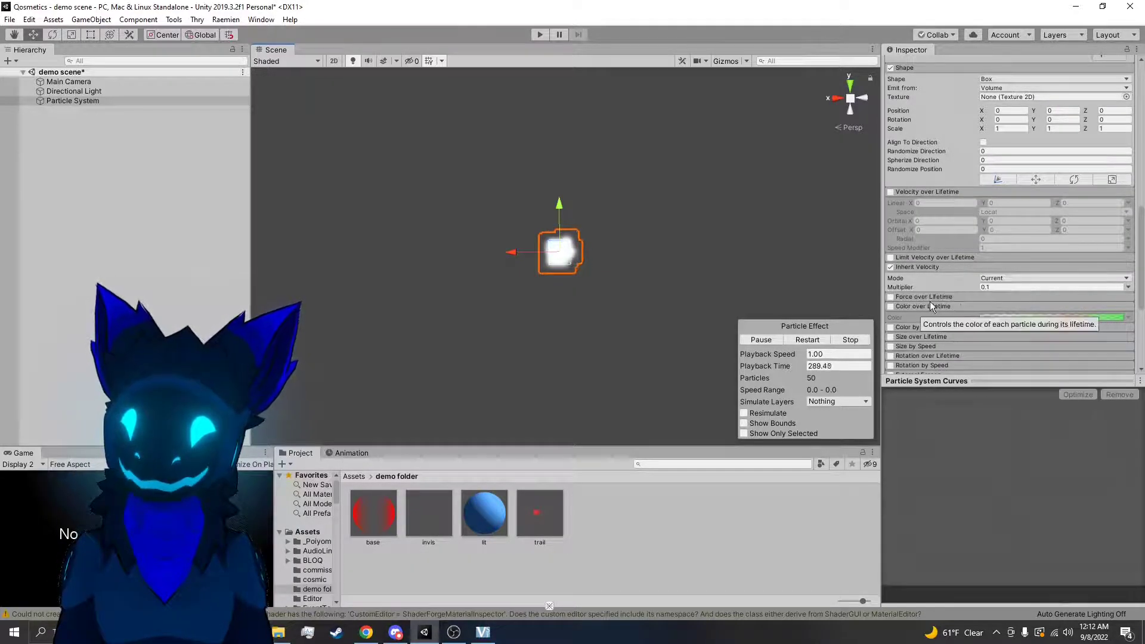
{"action": "scroll", "coordinate": [937, 302], "scroll_direction": "down", "scroll_amount": 4}
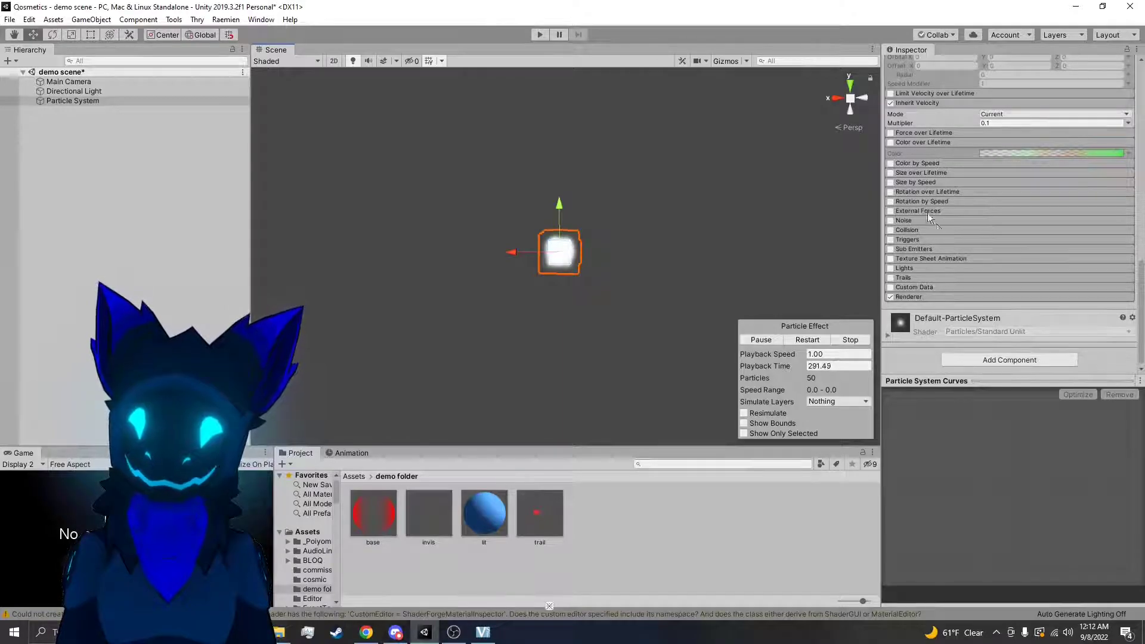
{"action": "left_click", "coordinate": [918, 192]}
{"action": "right_click_drag", "start_coordinate": [734, 223], "coordinate": [743, 206]}
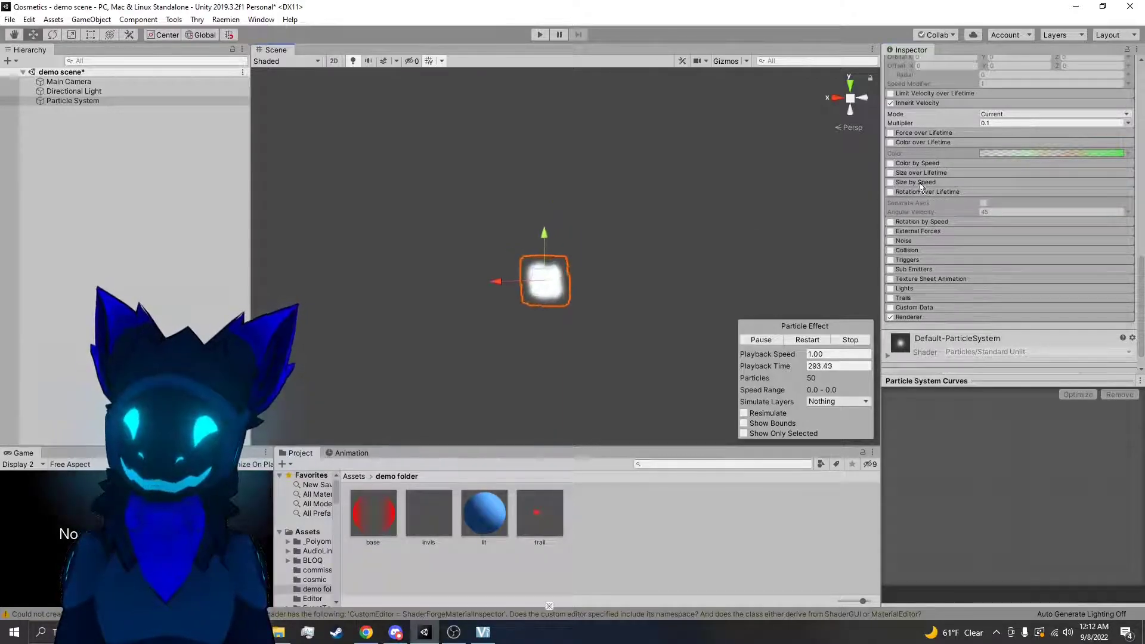
Set the Particle System's Start Speed to 5
{"action": "scroll", "coordinate": [991, 171], "scroll_direction": "up", "scroll_amount": 6}
{"action": "scroll", "coordinate": [1007, 156], "scroll_direction": "up", "scroll_amount": 9}
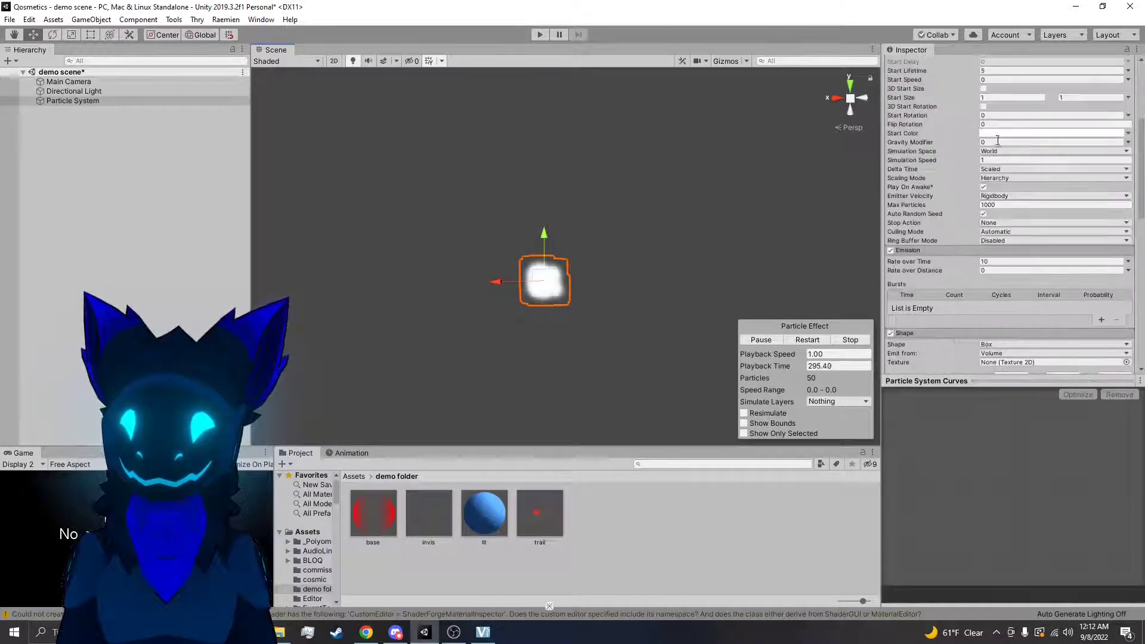
{"action": "left_click", "coordinate": [999, 188]}
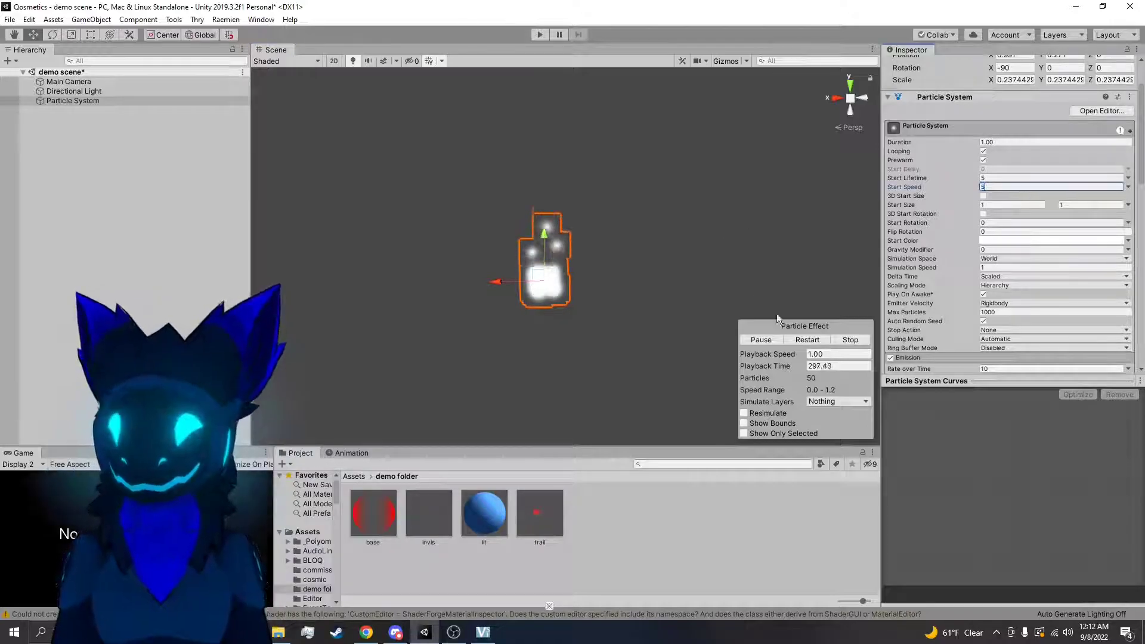
Enable the Rotation over Lifetime module and examine the rotating particles from several angles
{"action": "scroll", "coordinate": [995, 256], "scroll_direction": "down", "scroll_amount": 15}
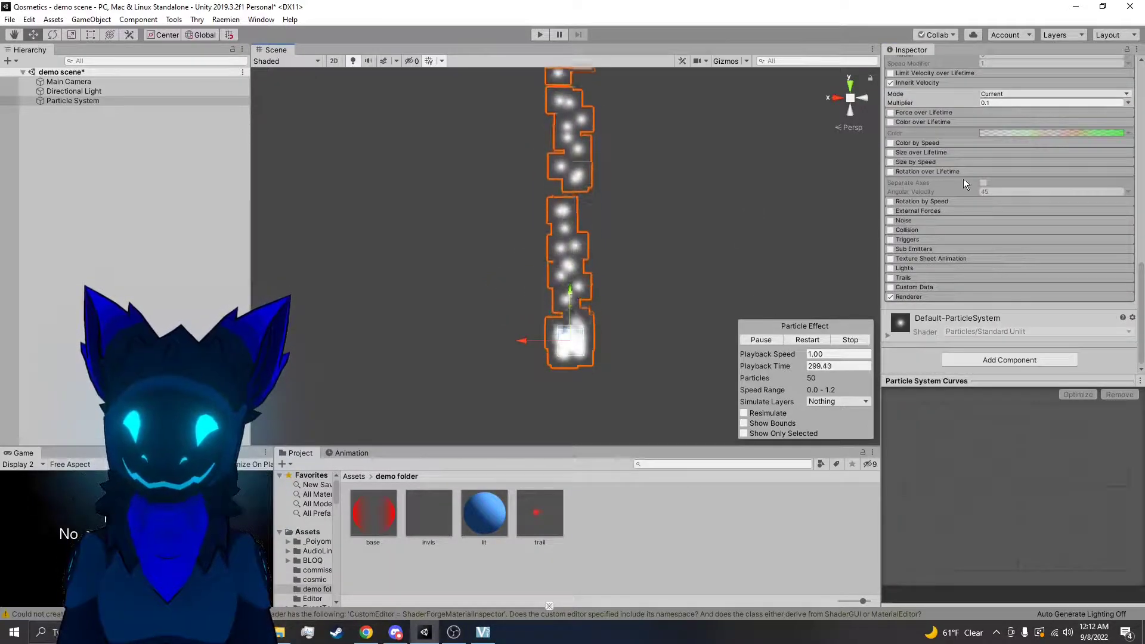
{"action": "scroll", "coordinate": [926, 173], "scroll_direction": "up", "scroll_amount": 1}
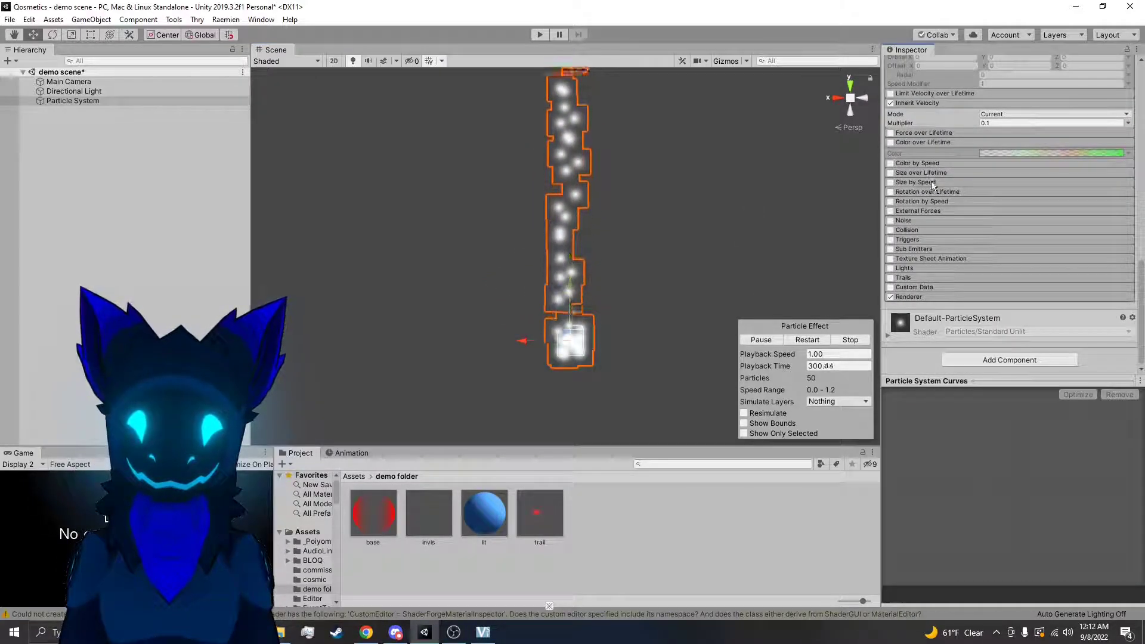
{"action": "left_click", "coordinate": [891, 191]}
{"action": "right_click_drag", "start_coordinate": [746, 269], "coordinate": [755, 222]}
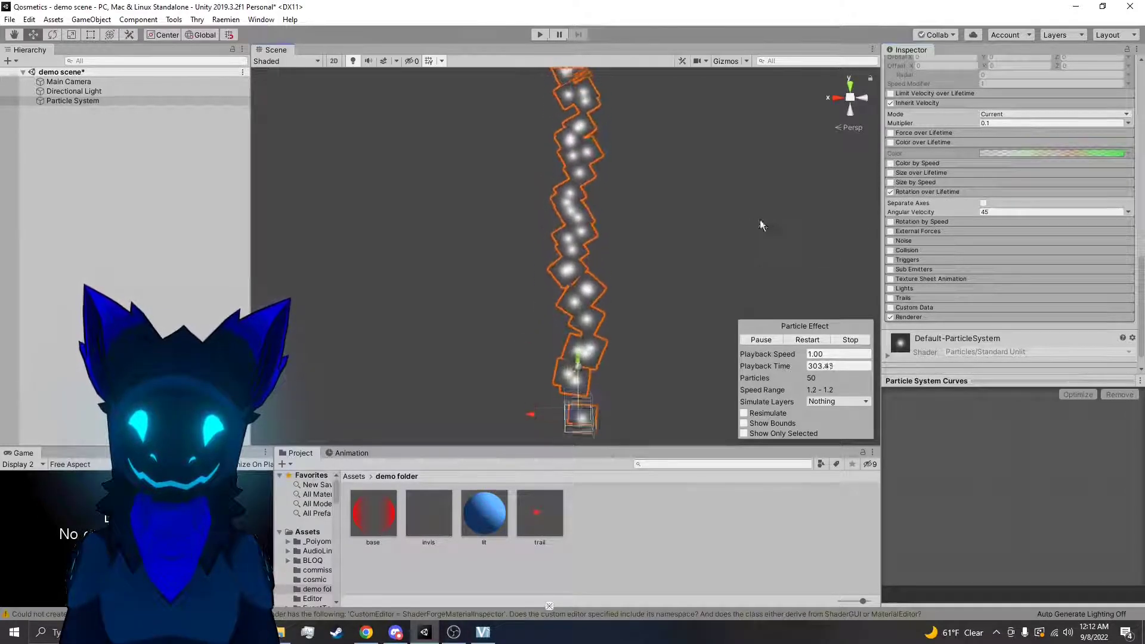
{"action": "right_click_drag", "start_coordinate": [743, 262], "coordinate": [733, 169]}
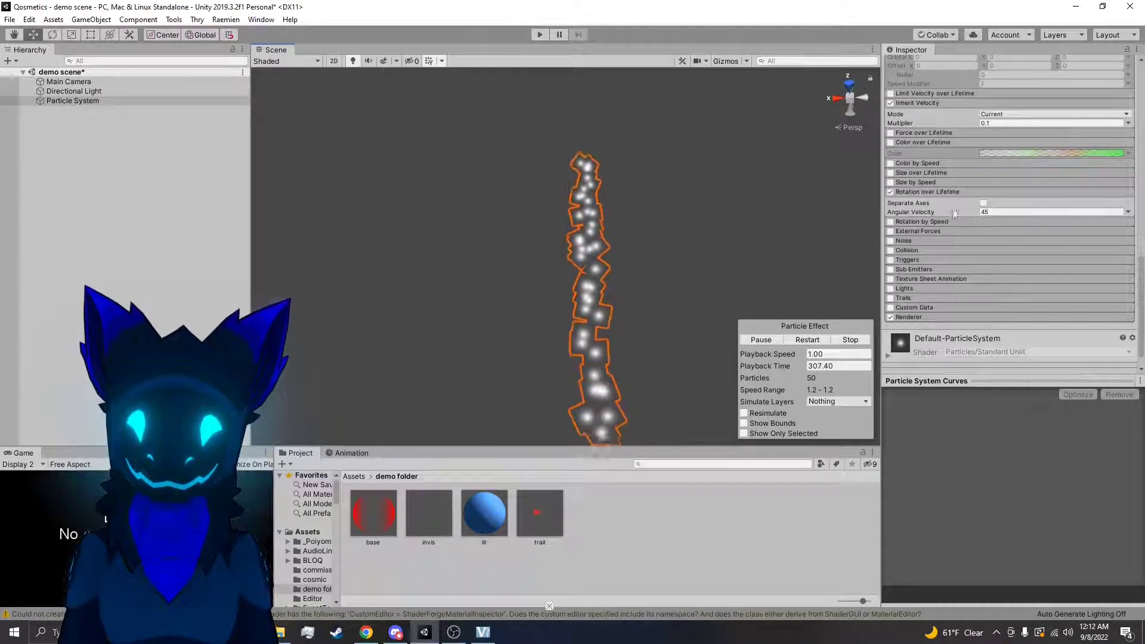
{"action": "right_click_drag", "start_coordinate": [703, 220], "coordinate": [738, 288]}
Try a different Angular Velocity in Rotation over Lifetime, undo it, and toggle Separate Axes on and off
{"action": "left_click_drag", "start_coordinate": [978, 212], "coordinate": [926, 189]}
{"action": "key", "text": "ctrl+z"}
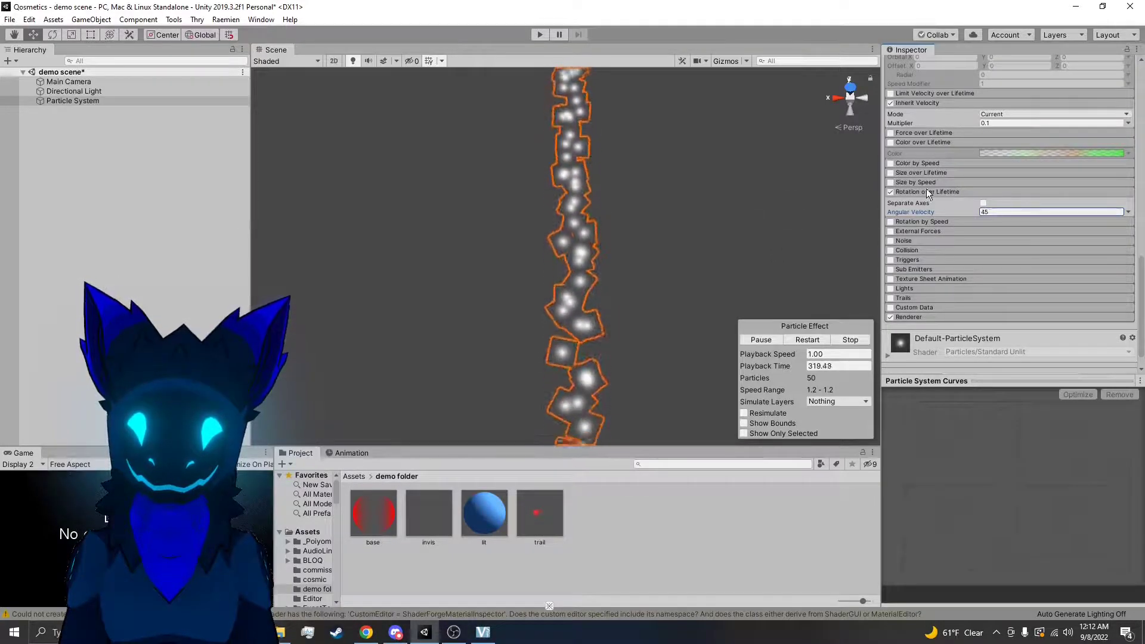
{"action": "left_click", "coordinate": [985, 203]}
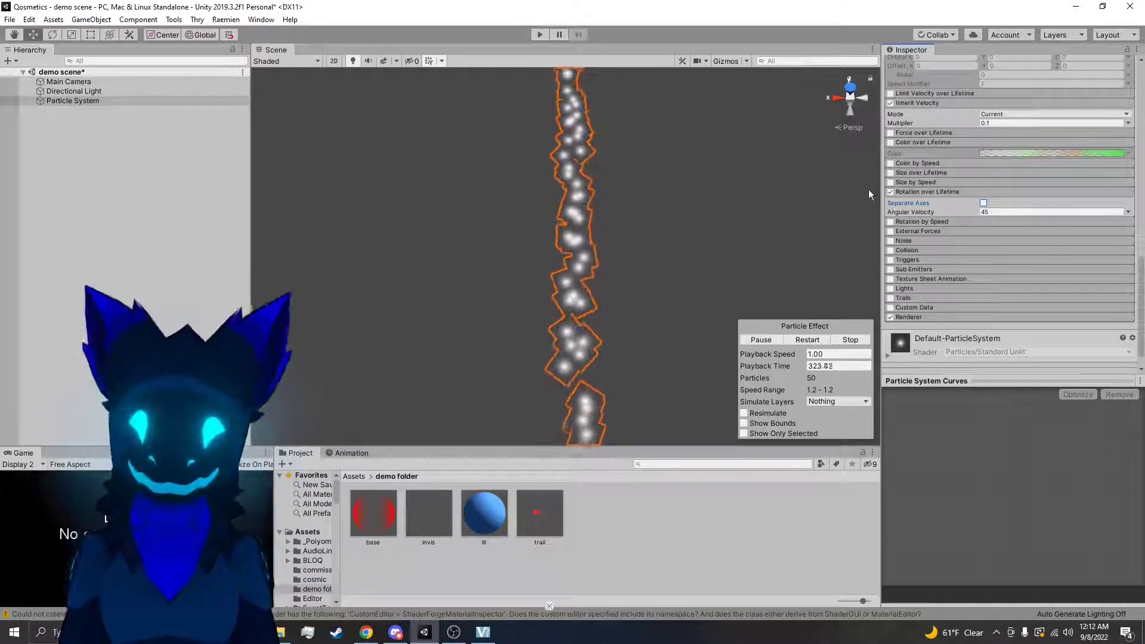
Set the Rotation over Lifetime Angular Velocity to Random Between Two Constants with 360 as the second value
{"action": "left_click", "coordinate": [1128, 213]}
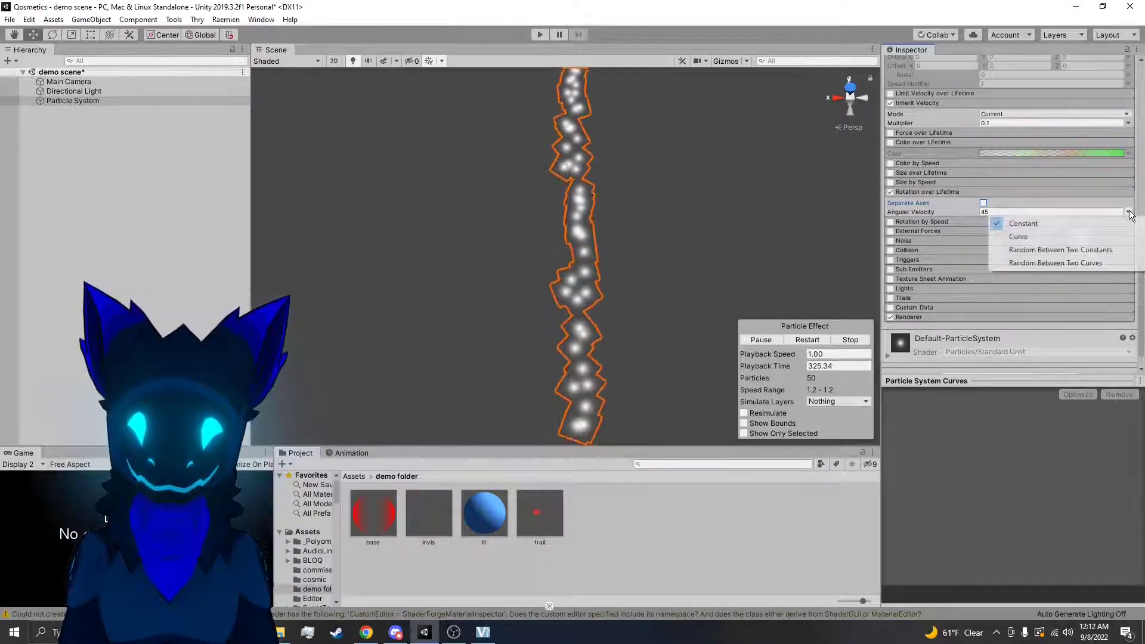
{"action": "left_click", "coordinate": [1041, 249]}
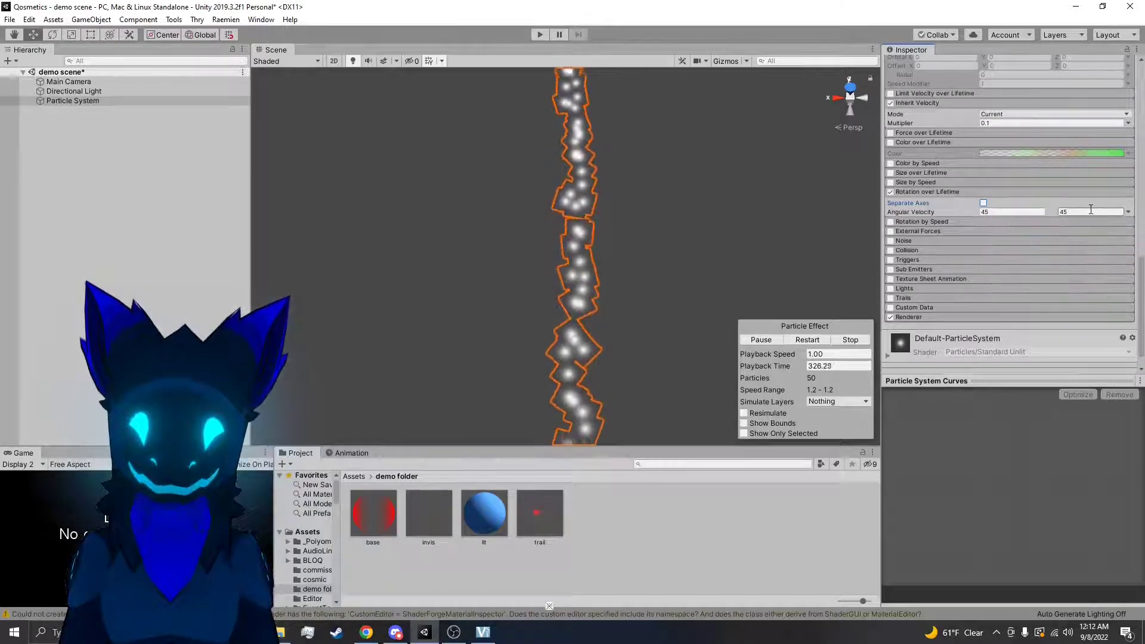
{"action": "type", "text": "360"}
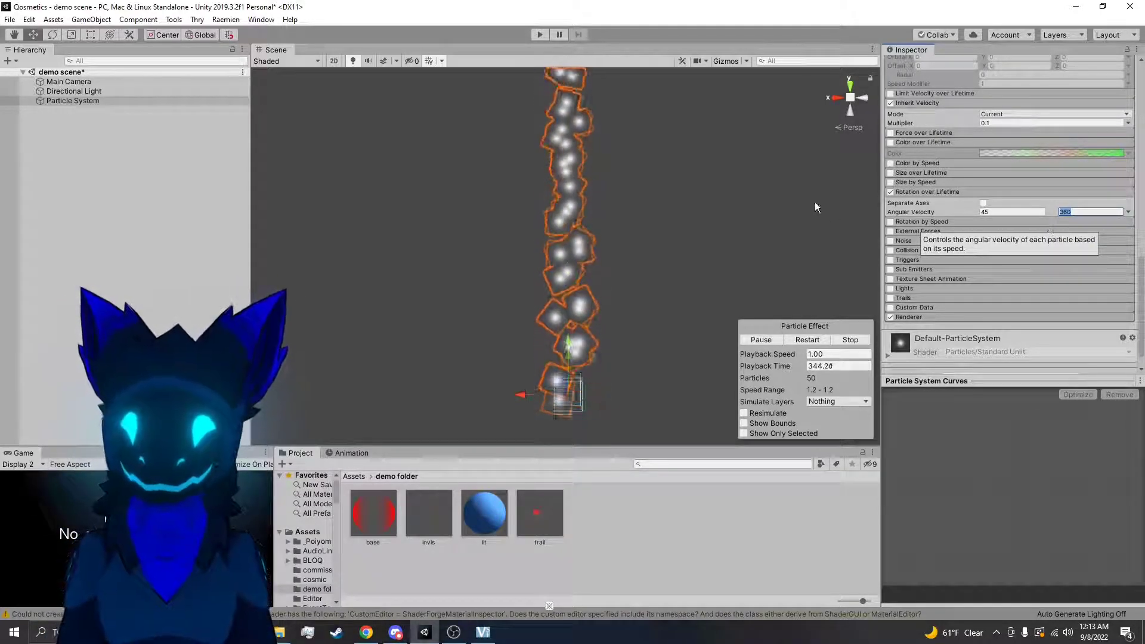
Disable Rotation over Lifetime and enable Rotation by Speed
{"action": "left_click", "coordinate": [912, 195]}
{"action": "left_click", "coordinate": [907, 202]}
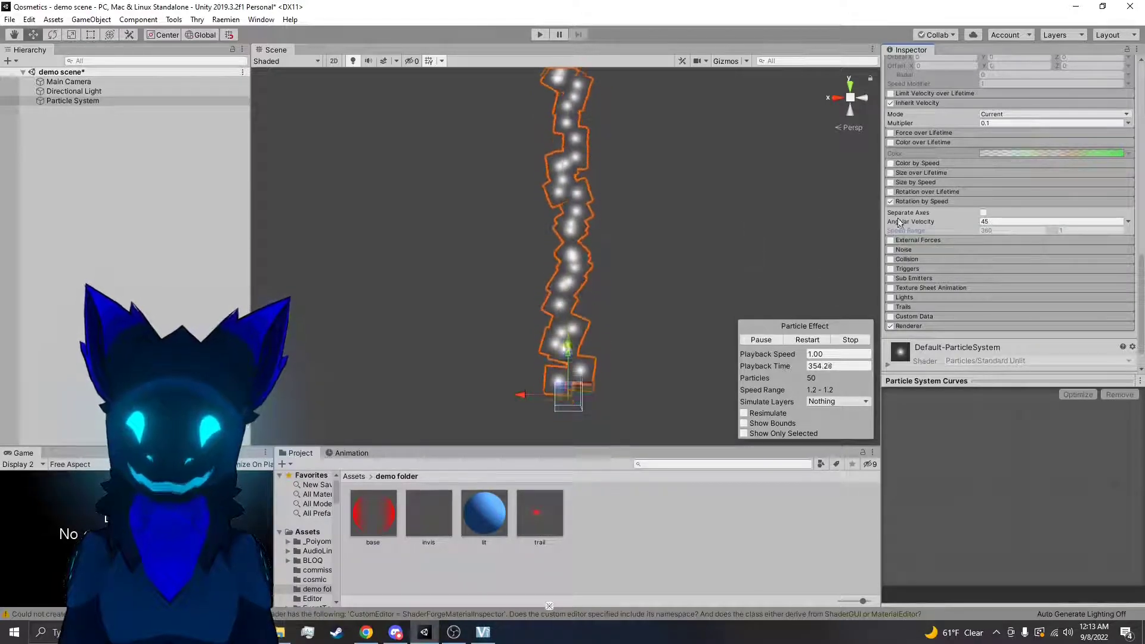
Set the Particle System's Start Speed to 0 and restart the particle simulation
{"action": "scroll", "coordinate": [954, 238], "scroll_direction": "up", "scroll_amount": 8}
{"action": "scroll", "coordinate": [997, 148], "scroll_direction": "up", "scroll_amount": 10}
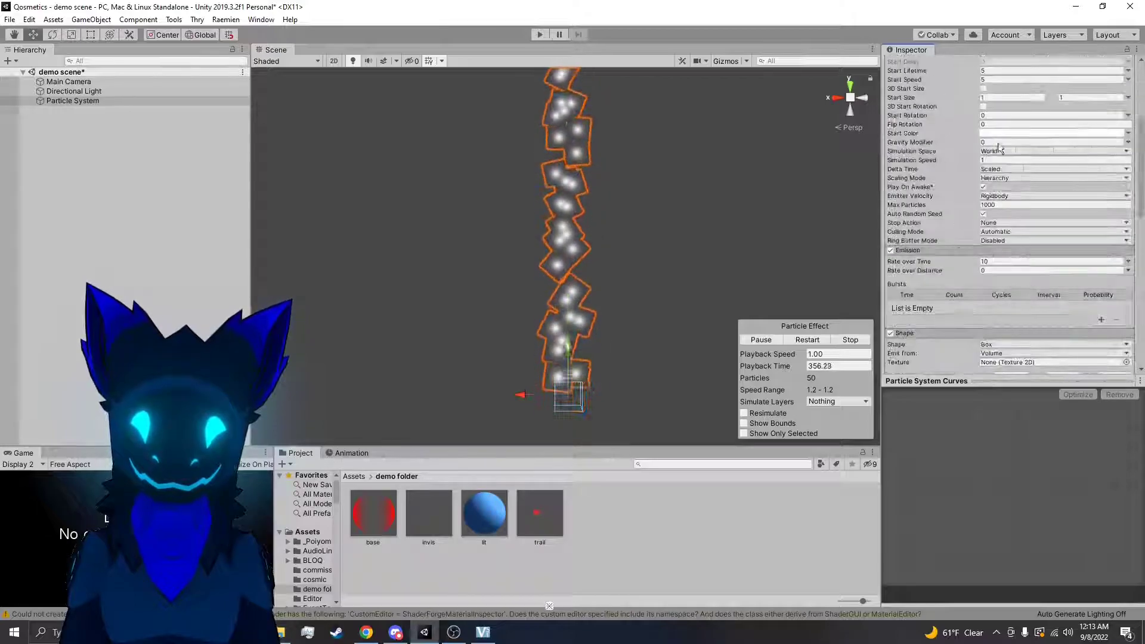
{"action": "left_click", "coordinate": [997, 187]}
{"action": "type", "text": "0"}
{"action": "key", "text": "Return"}
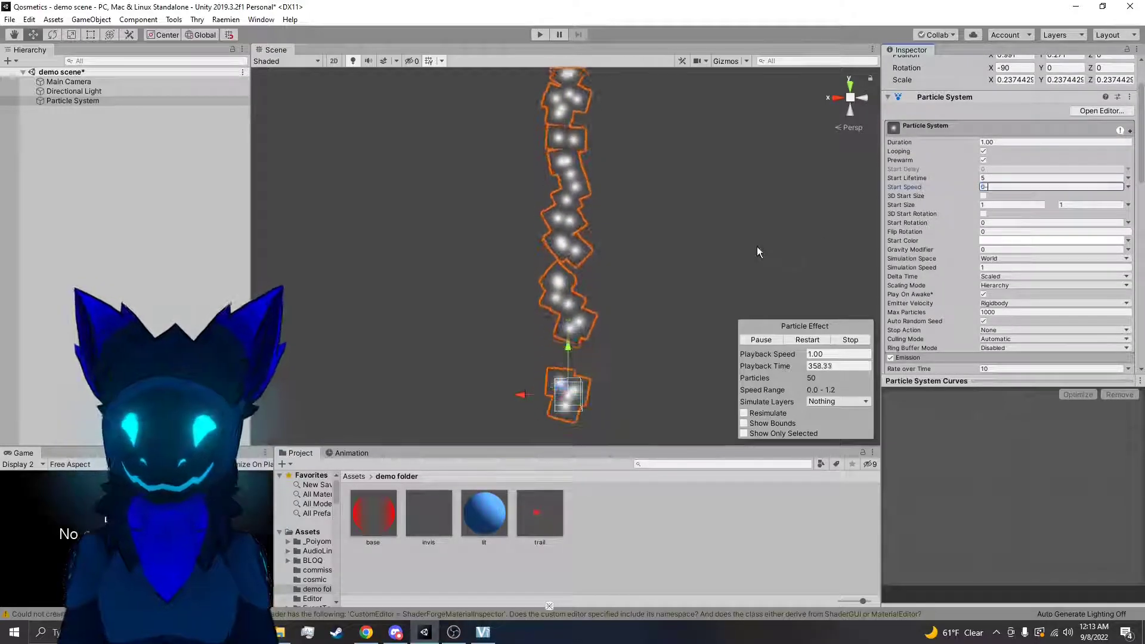
{"action": "left_click", "coordinate": [808, 340]}
Move the emitter around the scene to test Rotation by Speed
{"action": "scroll", "coordinate": [1017, 245], "scroll_direction": "down", "scroll_amount": 15}
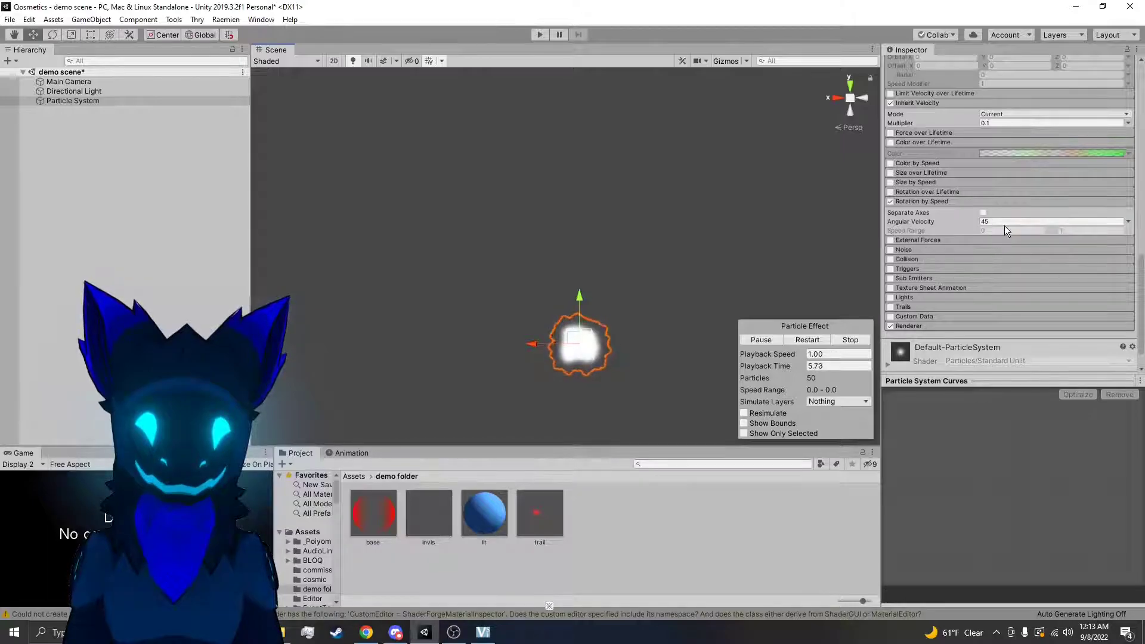
{"action": "left_click", "coordinate": [1053, 239]}
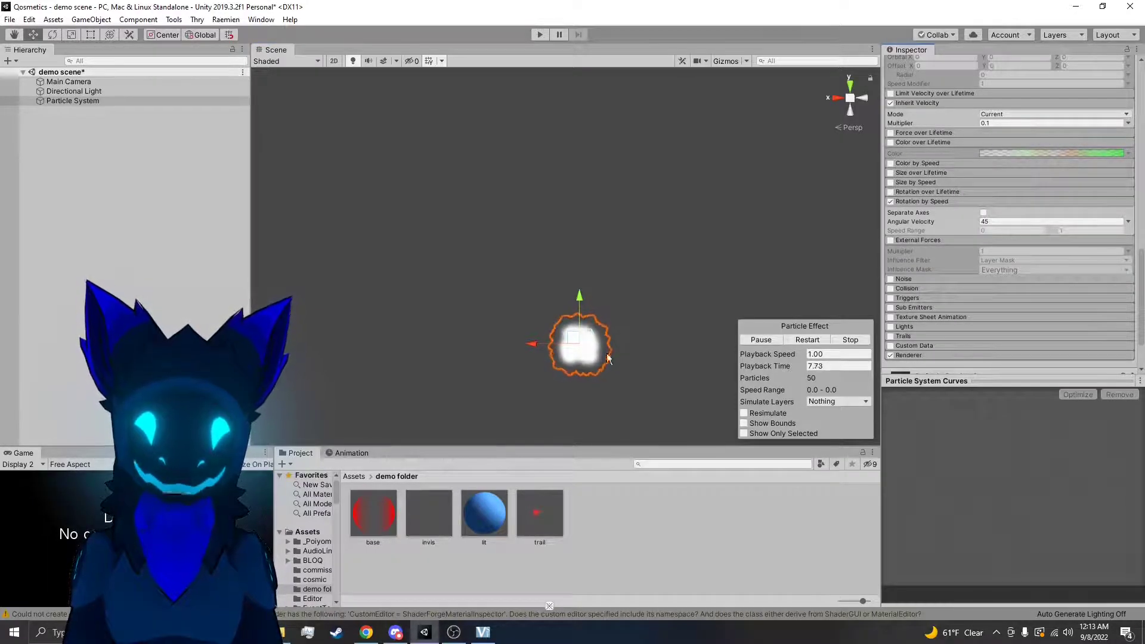
{"action": "left_click_drag", "start_coordinate": [634, 232], "coordinate": [568, 327]}
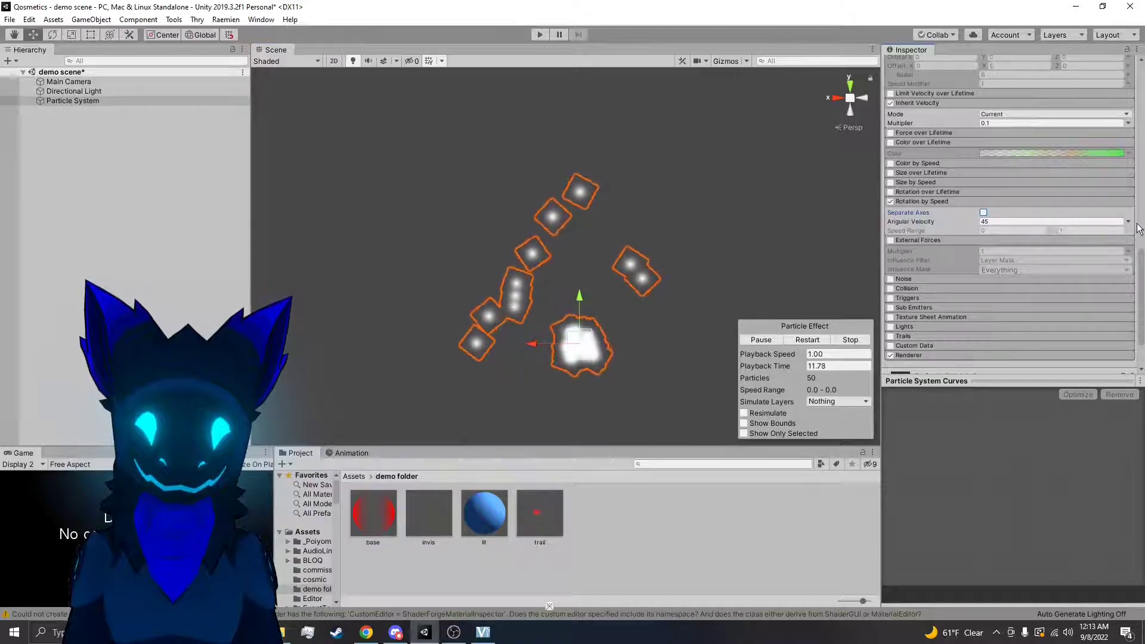
Set the Rotation by Speed Angular Velocity to Random Between Two Constants, and disable and collapse the module
{"action": "left_click", "coordinate": [1128, 222]}
{"action": "left_click", "coordinate": [1050, 260]}
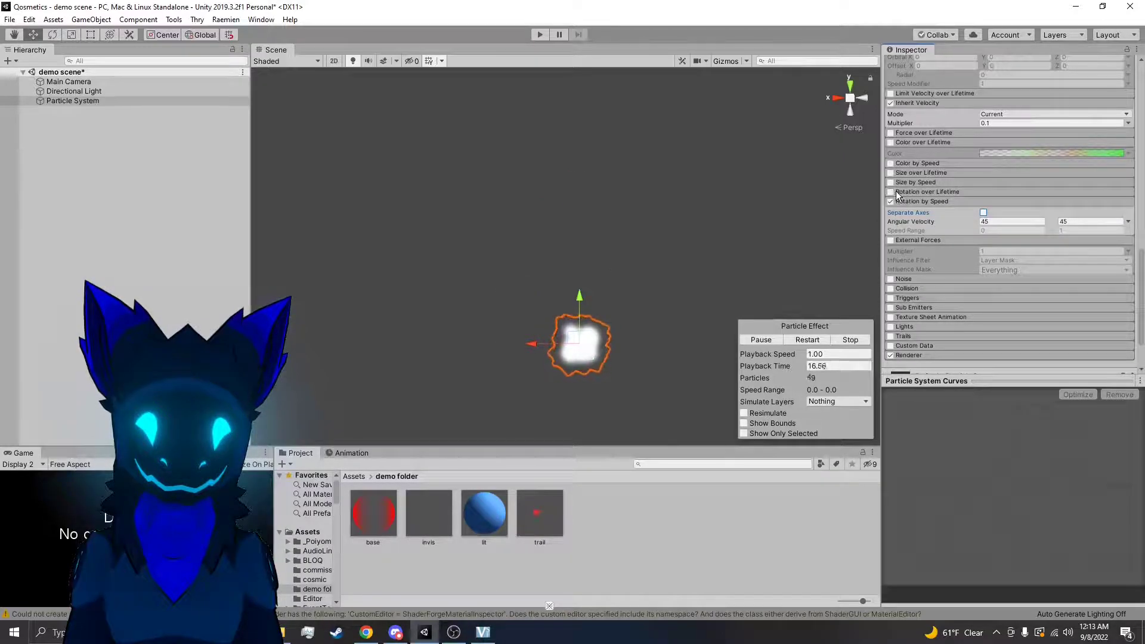
{"action": "left_click", "coordinate": [891, 203]}
{"action": "left_click", "coordinate": [954, 201]}
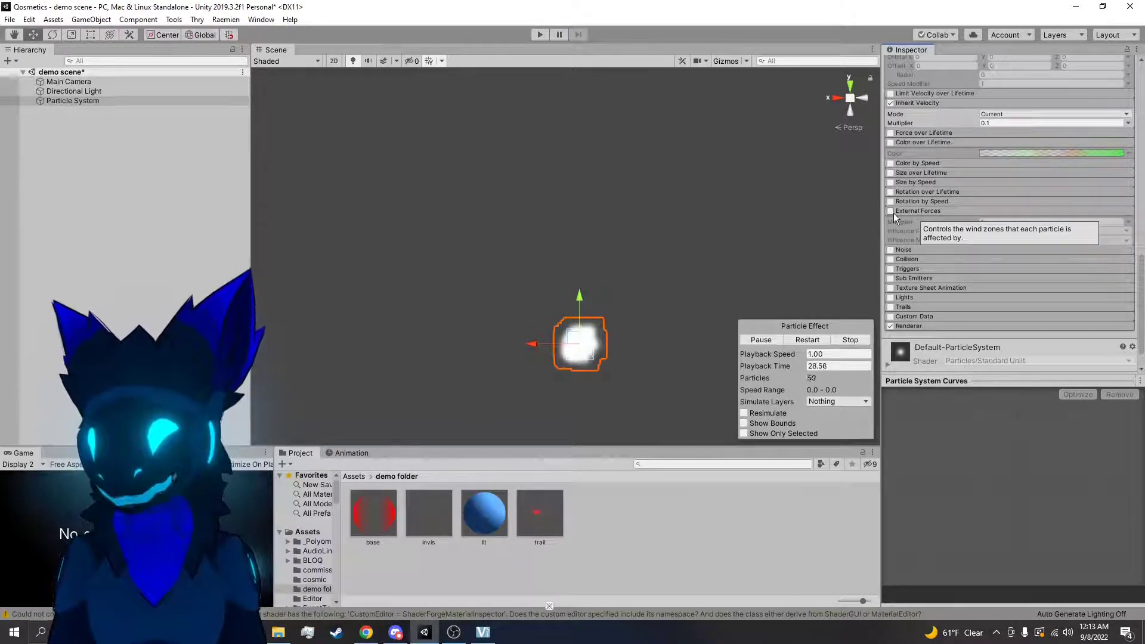
Expand the Noise module and set the Particle System's Start Speed to 5
{"action": "left_click", "coordinate": [912, 249]}
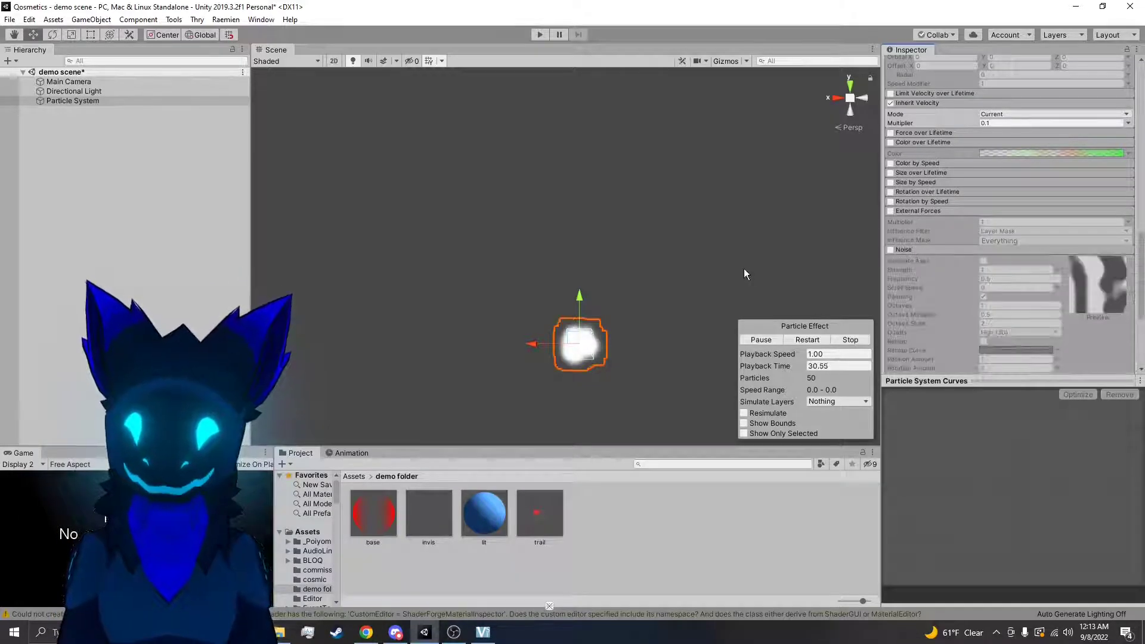
{"action": "scroll", "coordinate": [994, 181], "scroll_direction": "up", "scroll_amount": 15}
{"action": "left_click", "coordinate": [1000, 188]}
{"action": "double_click", "coordinate": [1001, 188]}
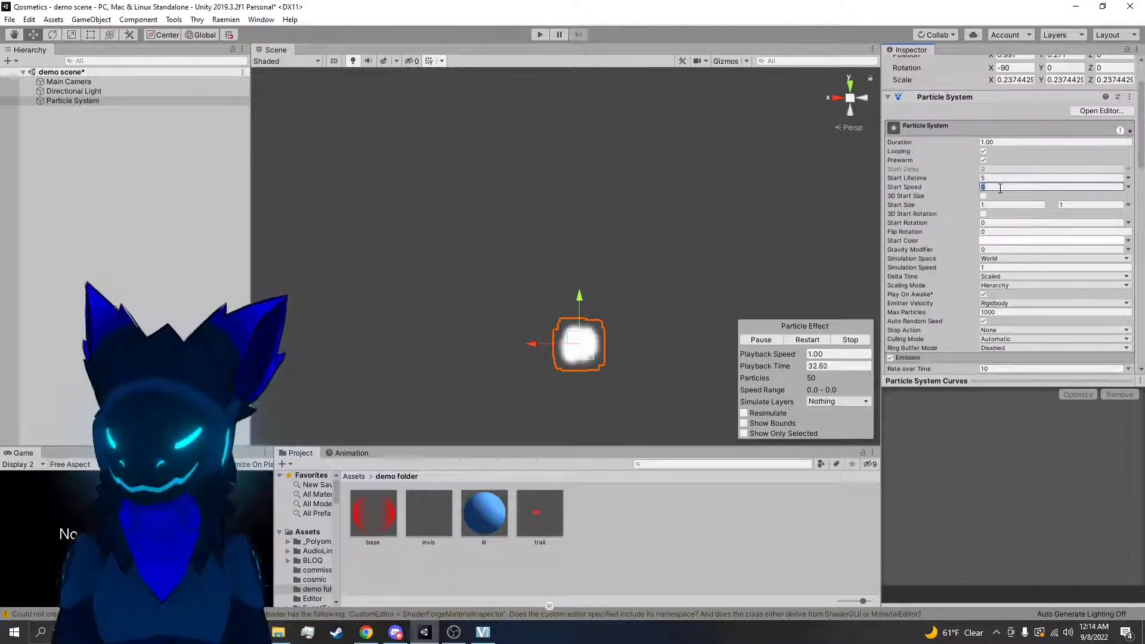
{"action": "type", "text": "5"}
{"action": "scroll", "coordinate": [955, 239], "scroll_direction": "down", "scroll_amount": 15}
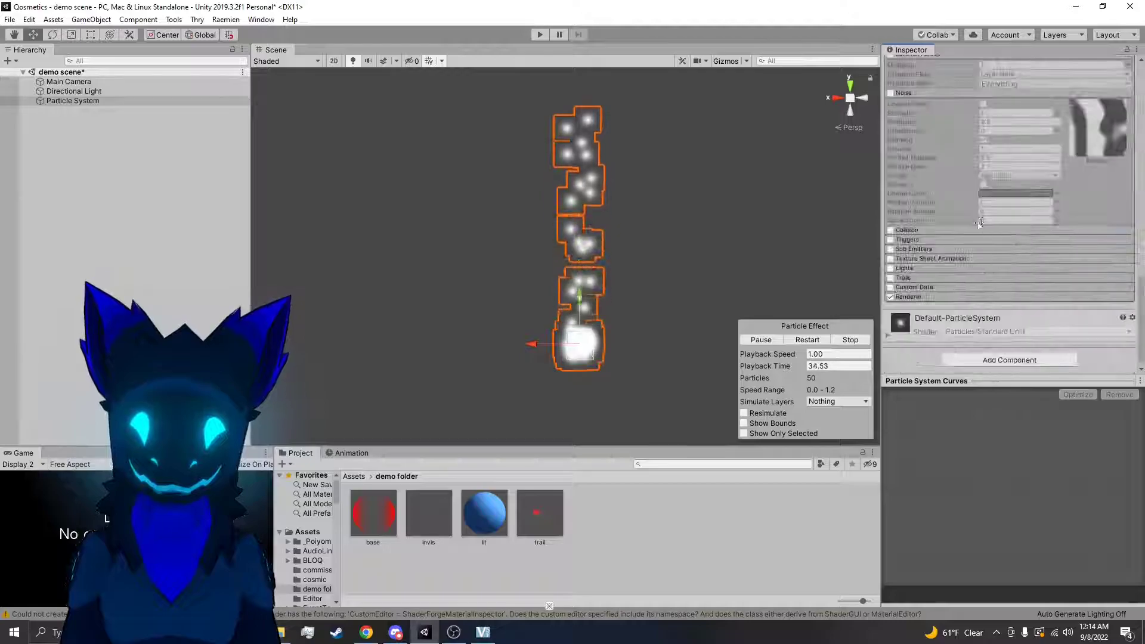
Enable the Noise module and orbit around the particles to view the distorted stream
{"action": "scroll", "coordinate": [892, 304], "scroll_direction": "up", "scroll_amount": 4}
{"action": "left_click", "coordinate": [892, 308]}
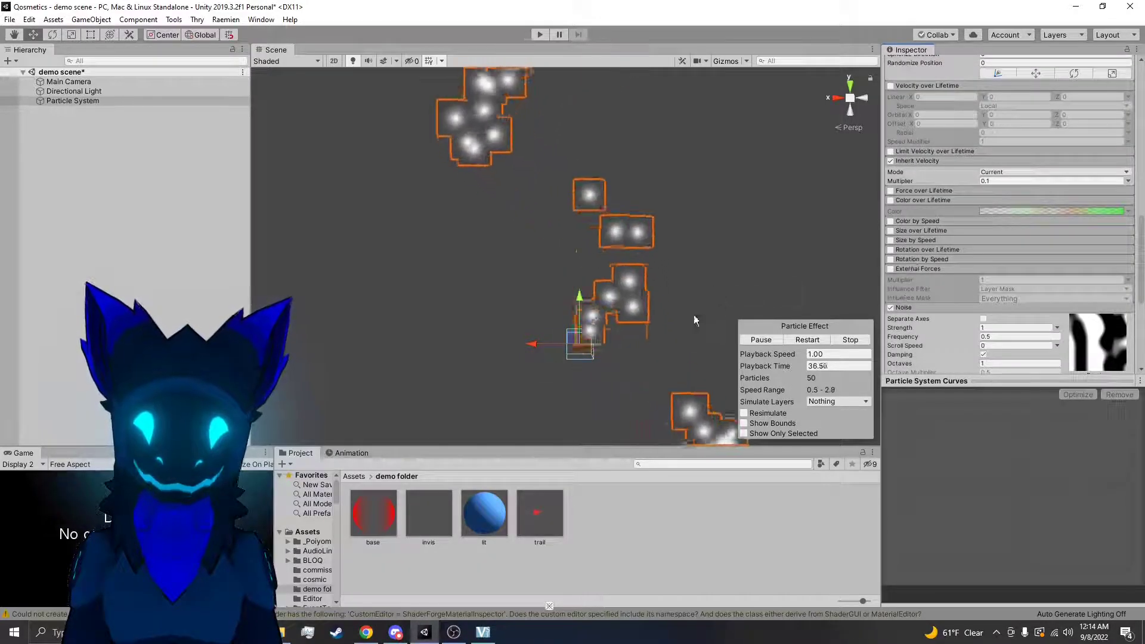
{"action": "right_click_drag", "start_coordinate": [711, 258], "coordinate": [835, 244]}
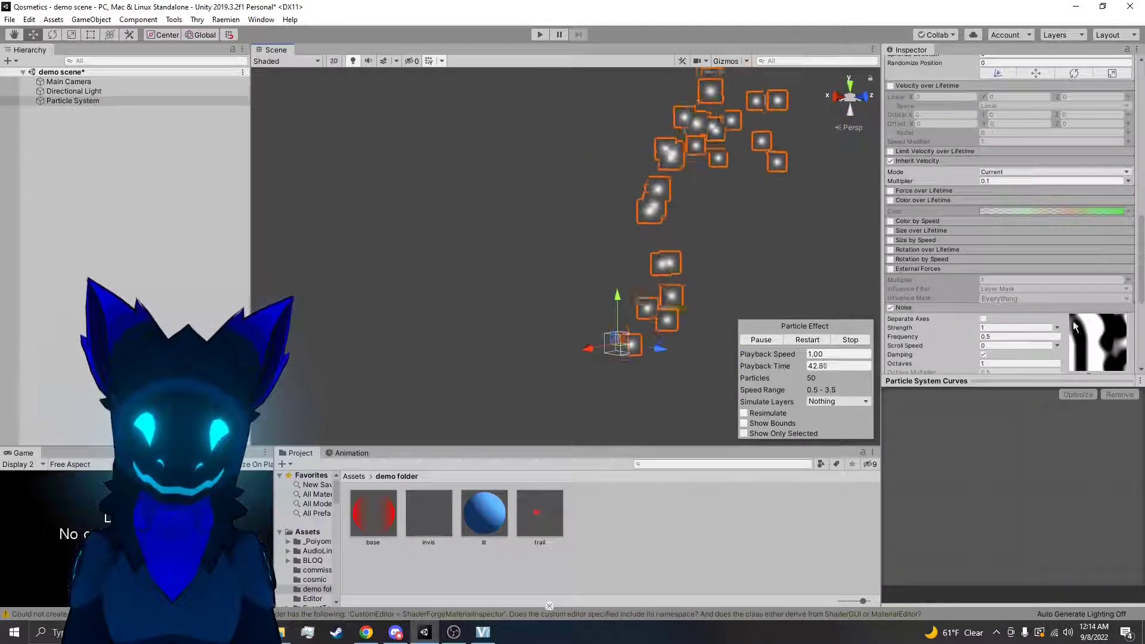
Try weaker and stronger Noise Strength values, including 0.4, and reset the Strength to 1
{"action": "scroll", "coordinate": [1109, 214], "scroll_direction": "down", "scroll_amount": 3}
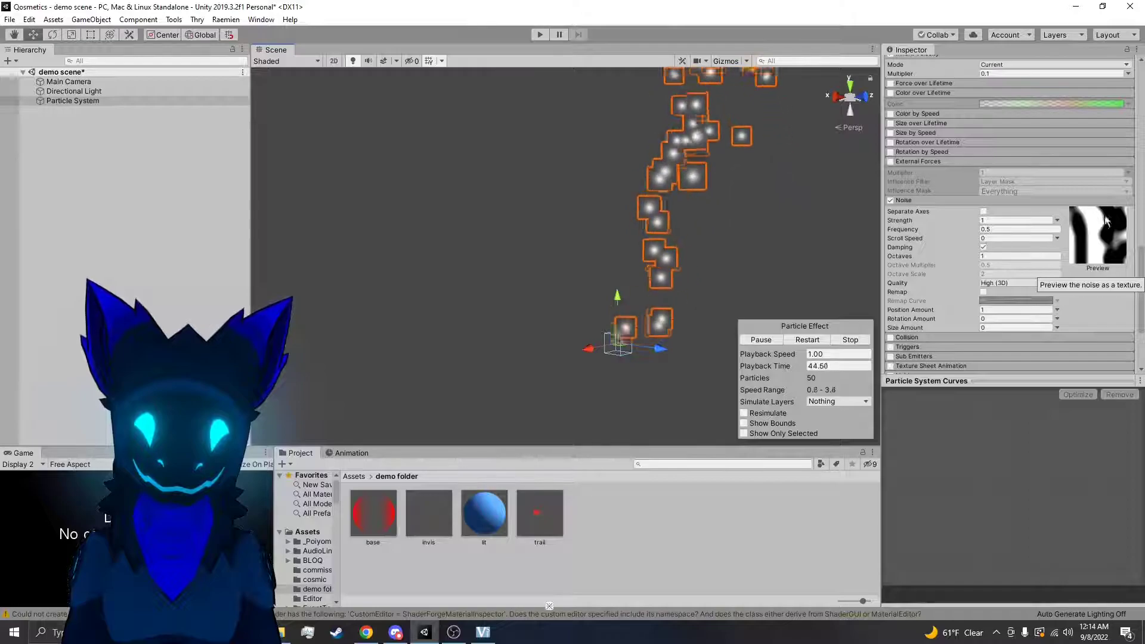
{"action": "right_click_drag", "start_coordinate": [844, 253], "coordinate": [822, 210]}
{"action": "mouse_move", "coordinate": [968, 220]}
{"action": "left_mouse_down"}
{"action": "mouse_move", "coordinate": [938, 223]}
{"action": "mouse_move", "coordinate": [960, 220]}
{"action": "left_mouse_up"}
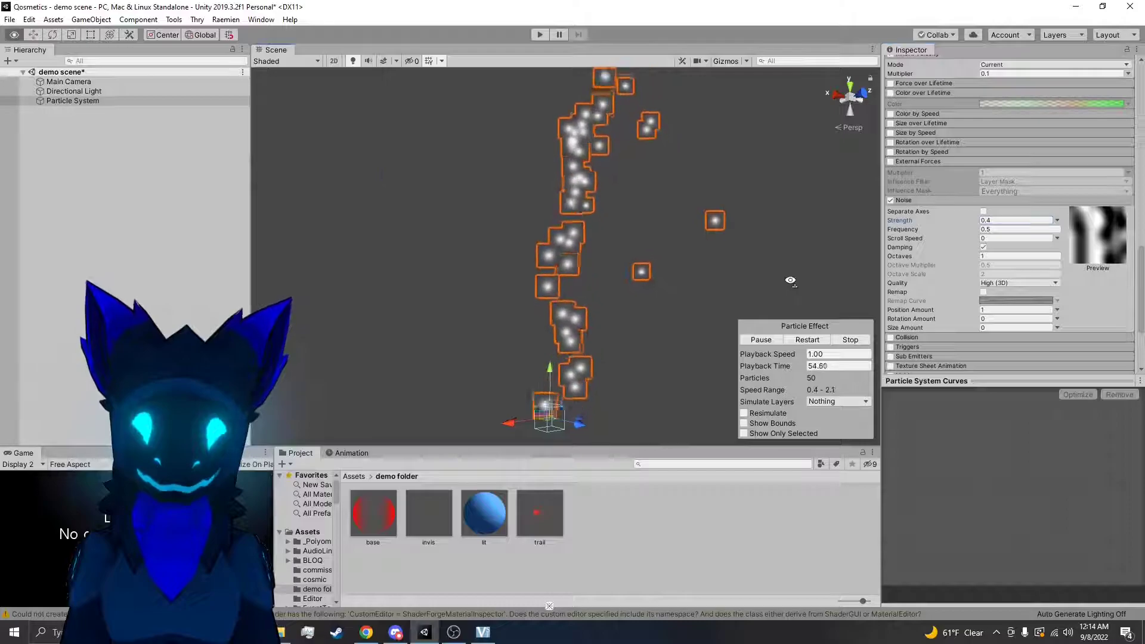
{"action": "left_click", "coordinate": [1011, 220]}
{"action": "type", "text": "1"}
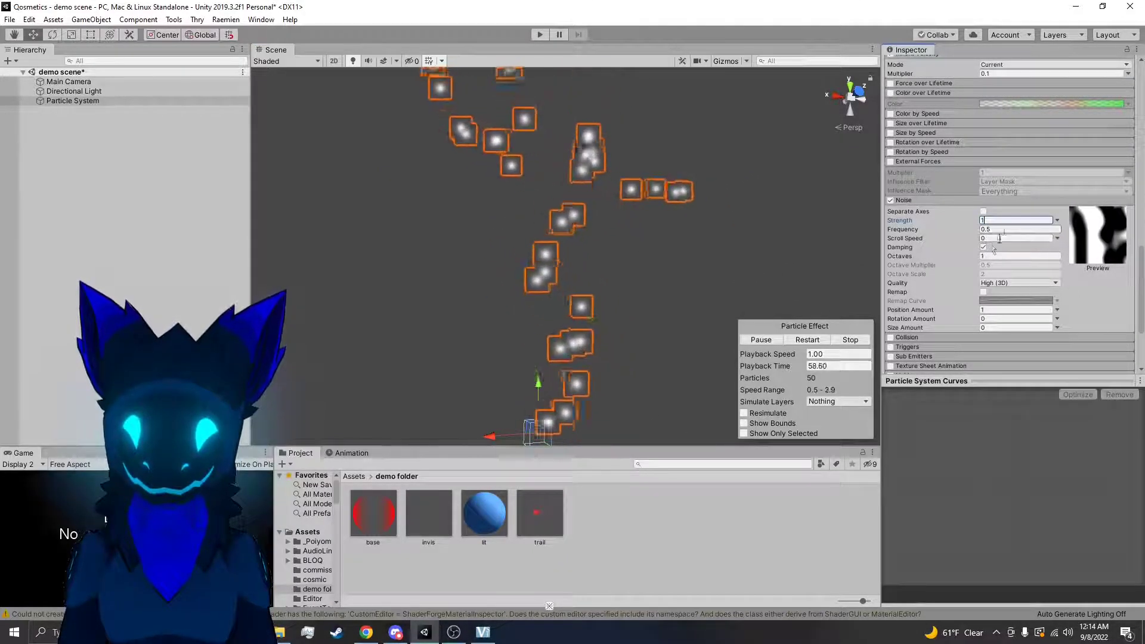
{"action": "left_click_drag", "start_coordinate": [975, 224], "coordinate": [1021, 224]}
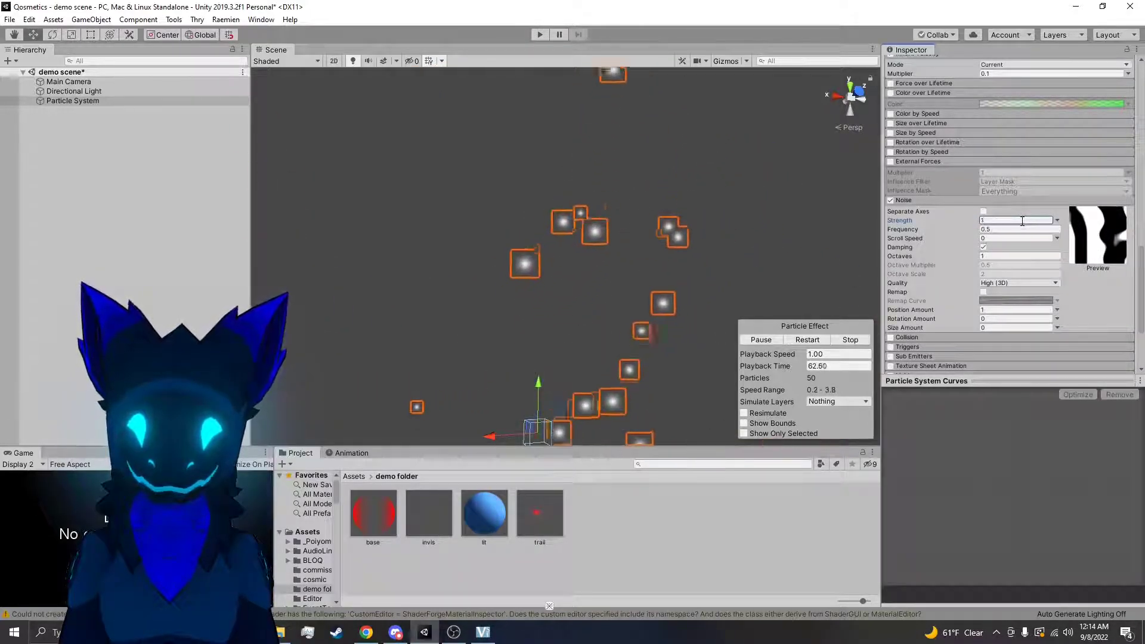
Increase the Noise Frequency to 1.6, trying higher values as well
{"action": "left_click_drag", "start_coordinate": [972, 230], "coordinate": [997, 227]}
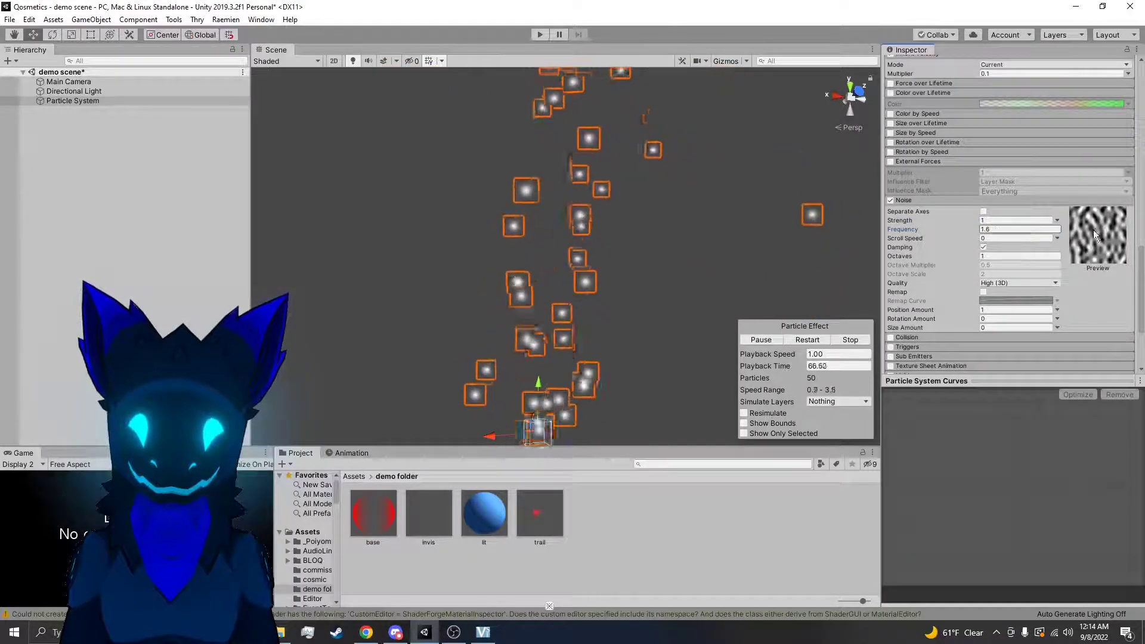
{"action": "left_click_drag", "start_coordinate": [975, 233], "coordinate": [1026, 231]}
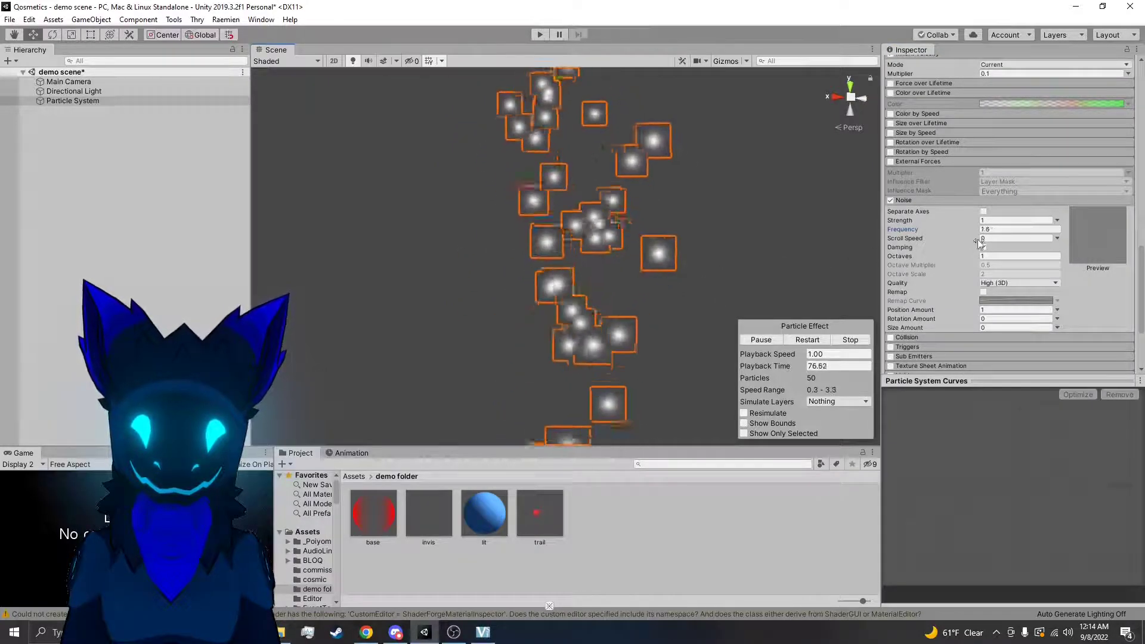
Set the Noise module's Frequency and Scroll Speed to 1 and view the whole particle stream
{"action": "left_click_drag", "start_coordinate": [977, 230], "coordinate": [978, 230]}
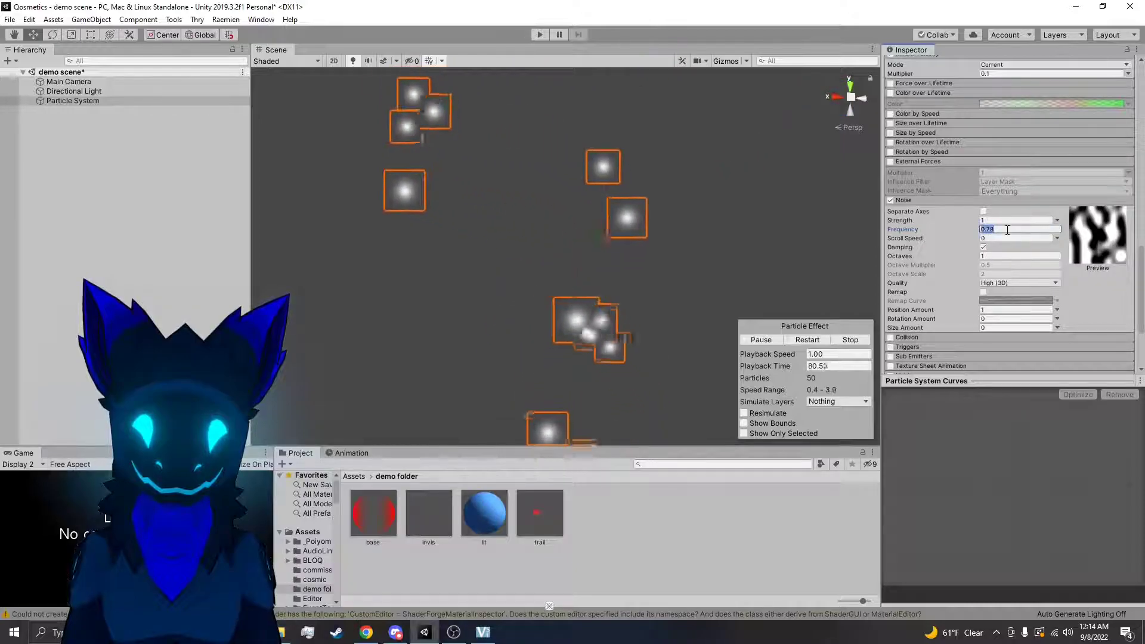
{"action": "left_click", "coordinate": [990, 238]}
{"action": "type", "text": "1"}
{"action": "right_click_drag", "start_coordinate": [829, 240], "coordinate": [826, 240]}
{"action": "key", "text": "s"}
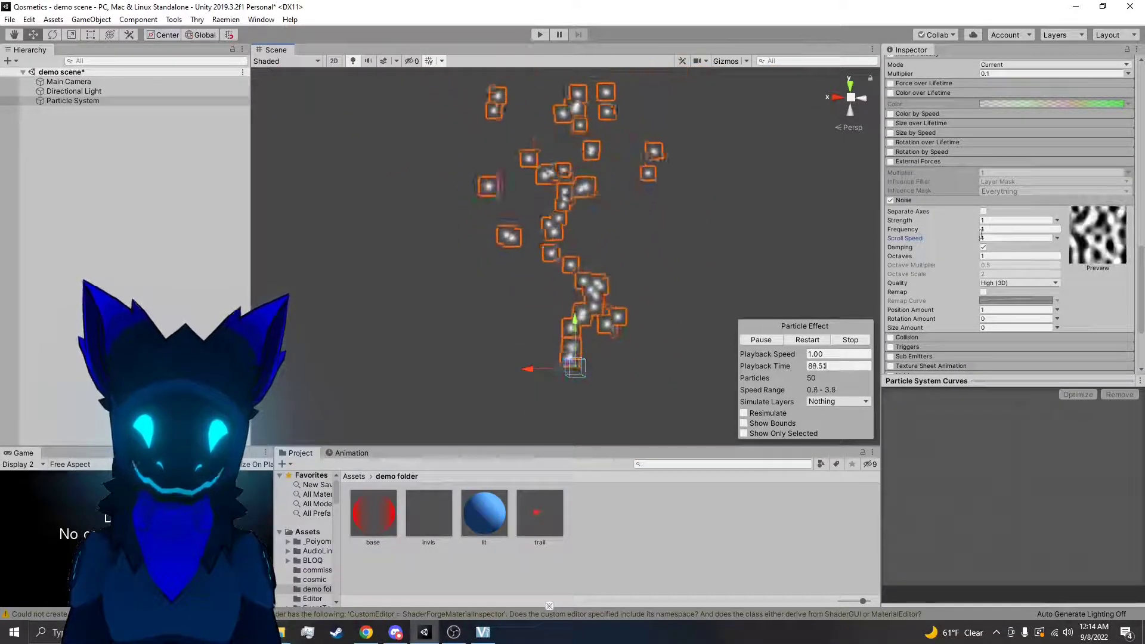
Toggle Remap on and off and Damping off and on in the Noise module to compare the particle motion
{"action": "left_click", "coordinate": [985, 292]}
{"action": "left_click", "coordinate": [985, 291]}
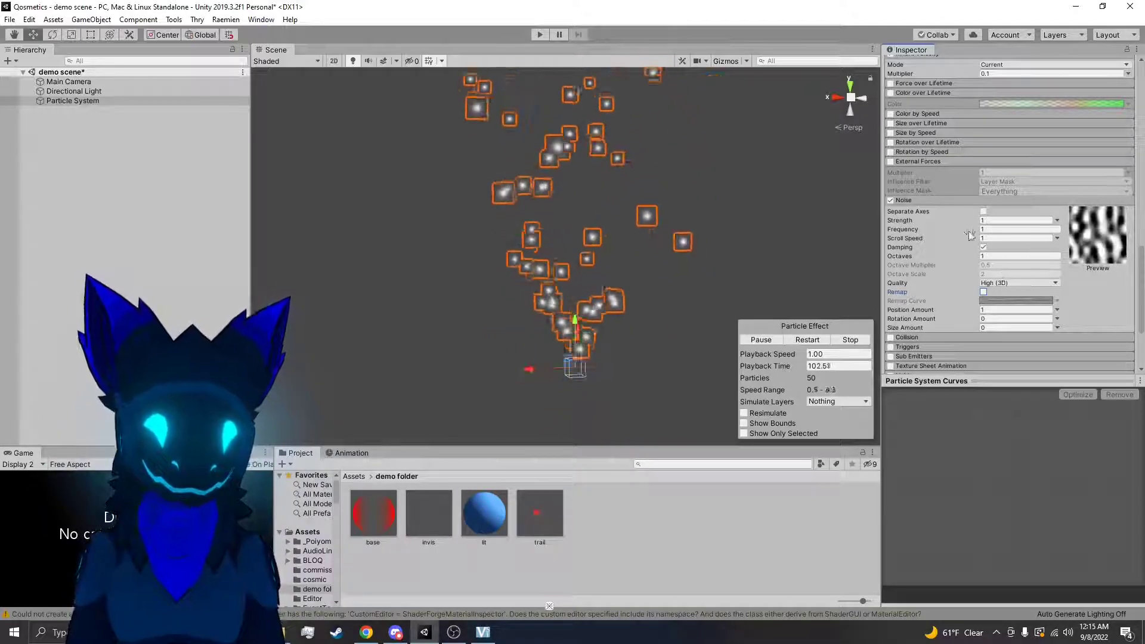
{"action": "left_click", "coordinate": [984, 247]}
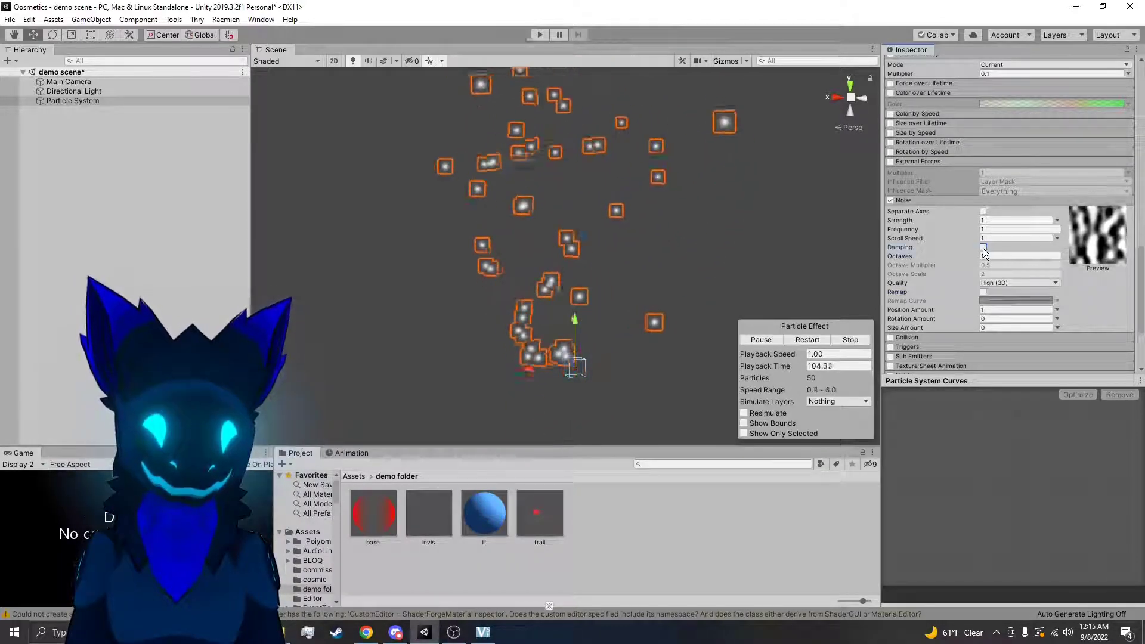
{"action": "left_click", "coordinate": [984, 248]}
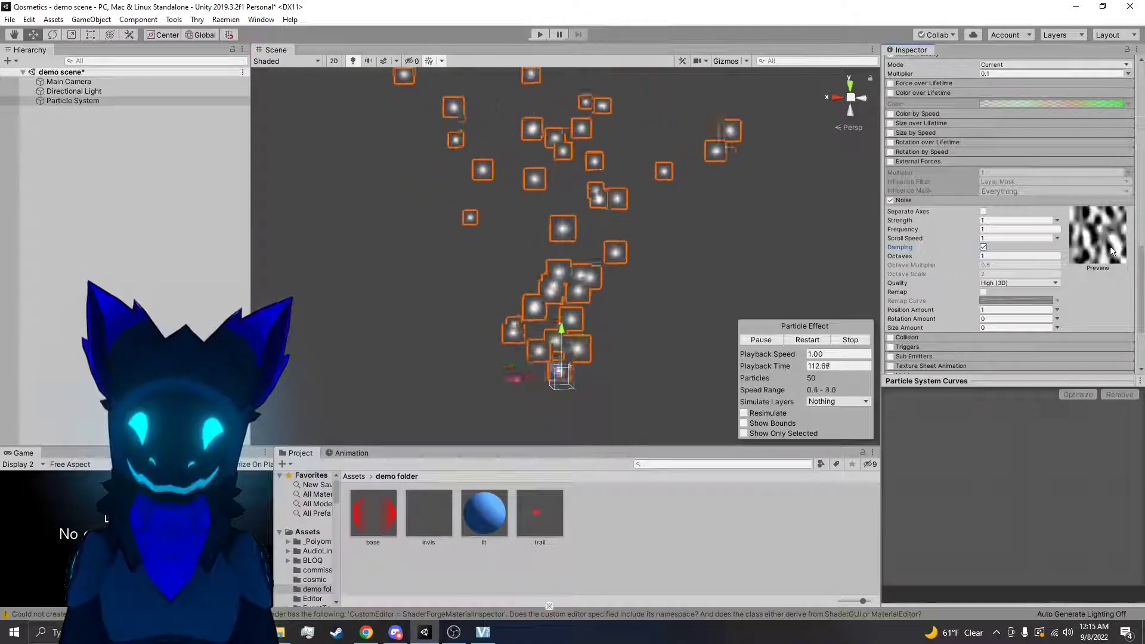
{"action": "right_click_drag", "start_coordinate": [637, 219], "coordinate": [606, 169]}
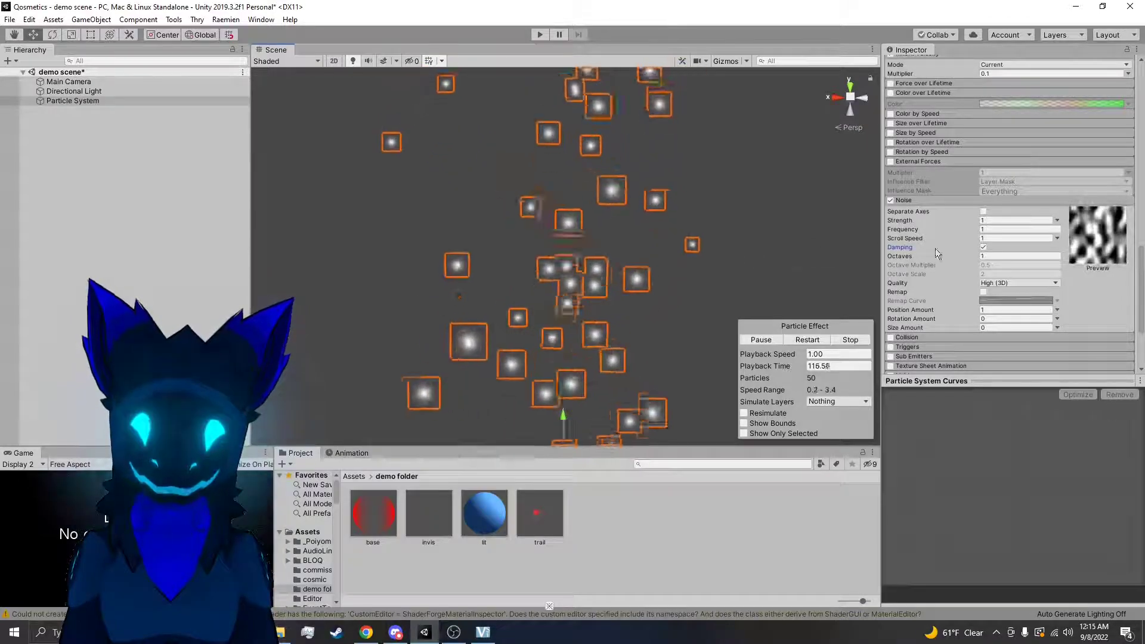
Try Noise Frequency values down to 0.0001 and a different Scroll Speed, undoing each change
{"action": "left_click_drag", "start_coordinate": [973, 231], "coordinate": [0, 250]}
{"action": "key", "text": "ctrl+z"}
{"action": "left_click_drag", "start_coordinate": [973, 234], "coordinate": [905, 242]}
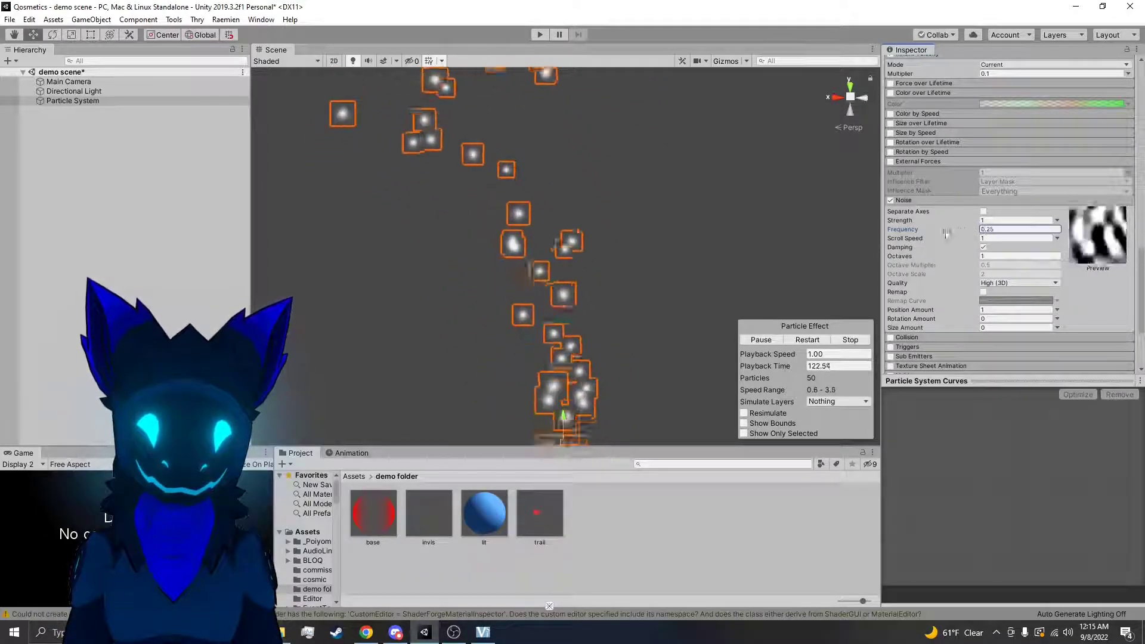
{"action": "right_click_drag", "start_coordinate": [730, 241], "coordinate": [704, 290]}
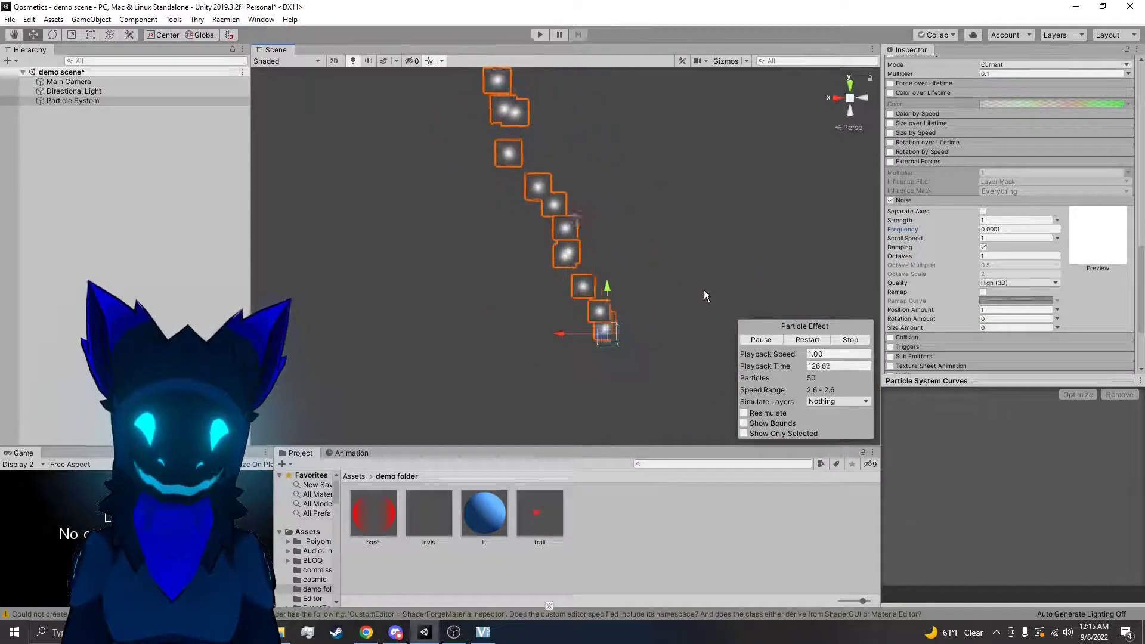
{"action": "key", "text": "ctrl+z"}
{"action": "left_click_drag", "start_coordinate": [976, 238], "coordinate": [18, 230]}
{"action": "key", "text": "ctrl+z"}
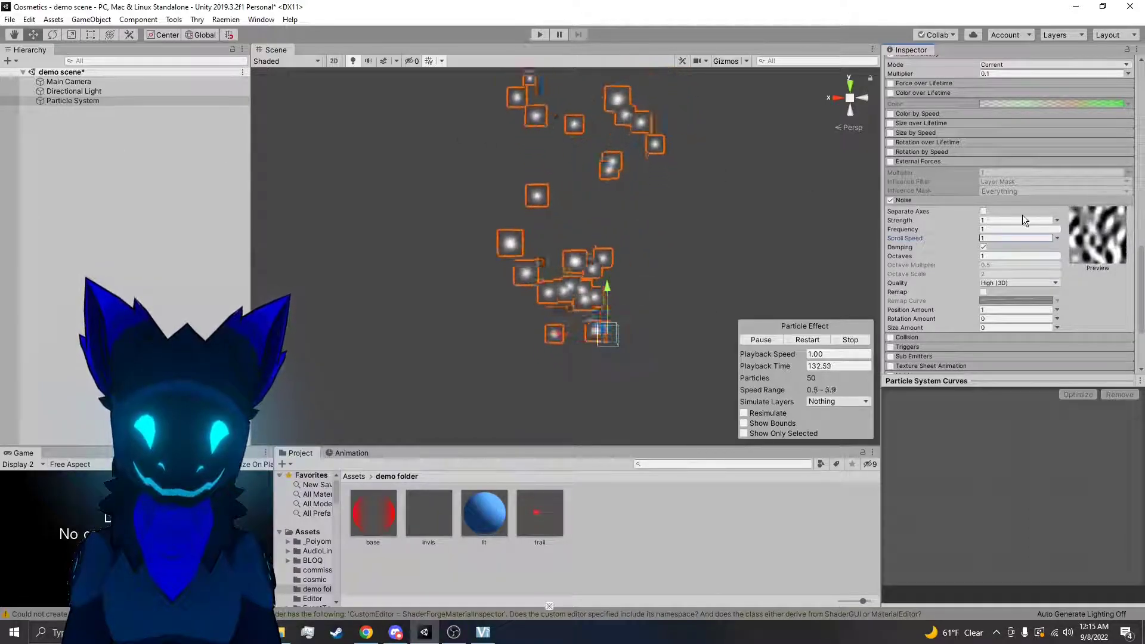
Set the Noise Frequency to 0.6, then try 4 Octaves and undo the Octaves change
{"action": "left_click_drag", "start_coordinate": [976, 229], "coordinate": [724, 243]}
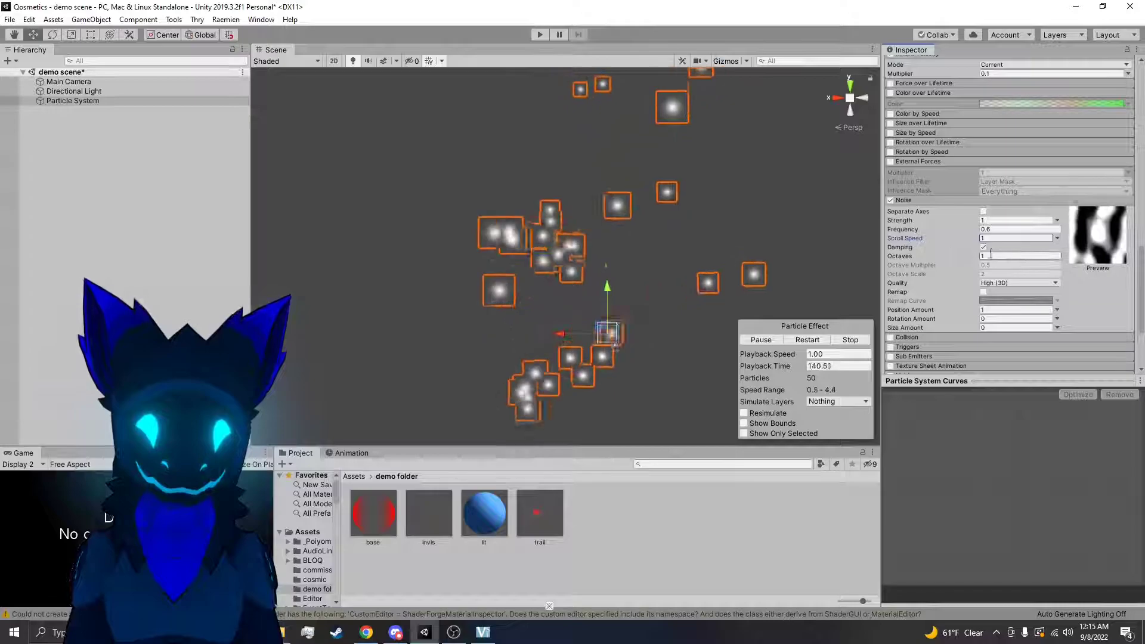
{"action": "left_click_drag", "start_coordinate": [972, 256], "coordinate": [1065, 258]}
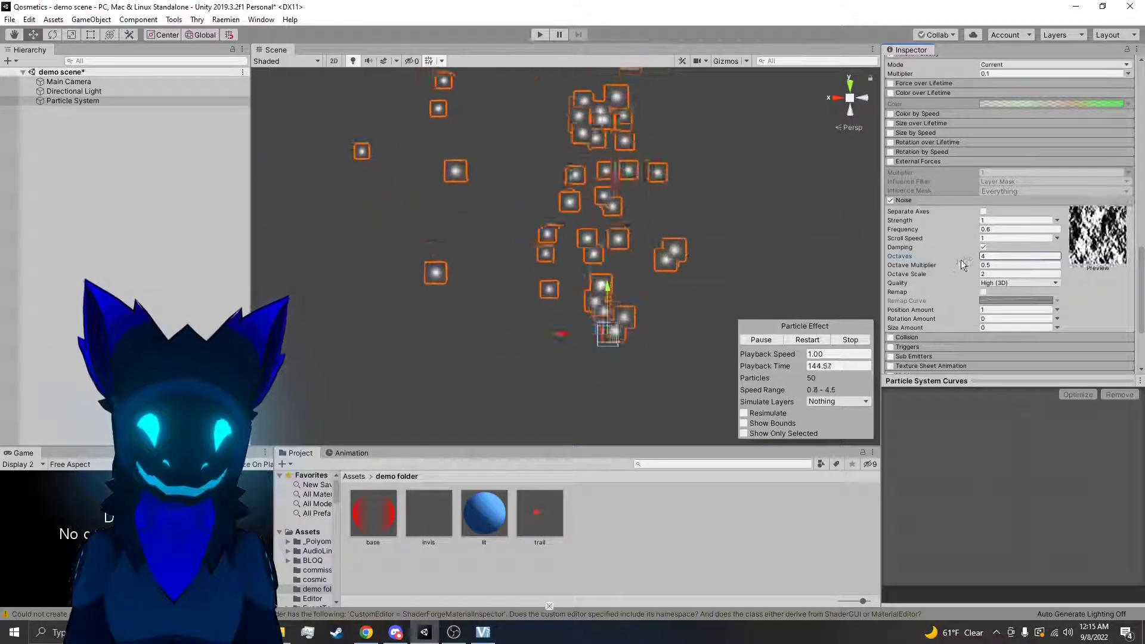
{"action": "key", "text": "ctrl+z"}
Try the Noise Quality options Medium (2D) and Low (1D), inspect the particles, and restore High (3D)
{"action": "left_click", "coordinate": [1002, 284]}
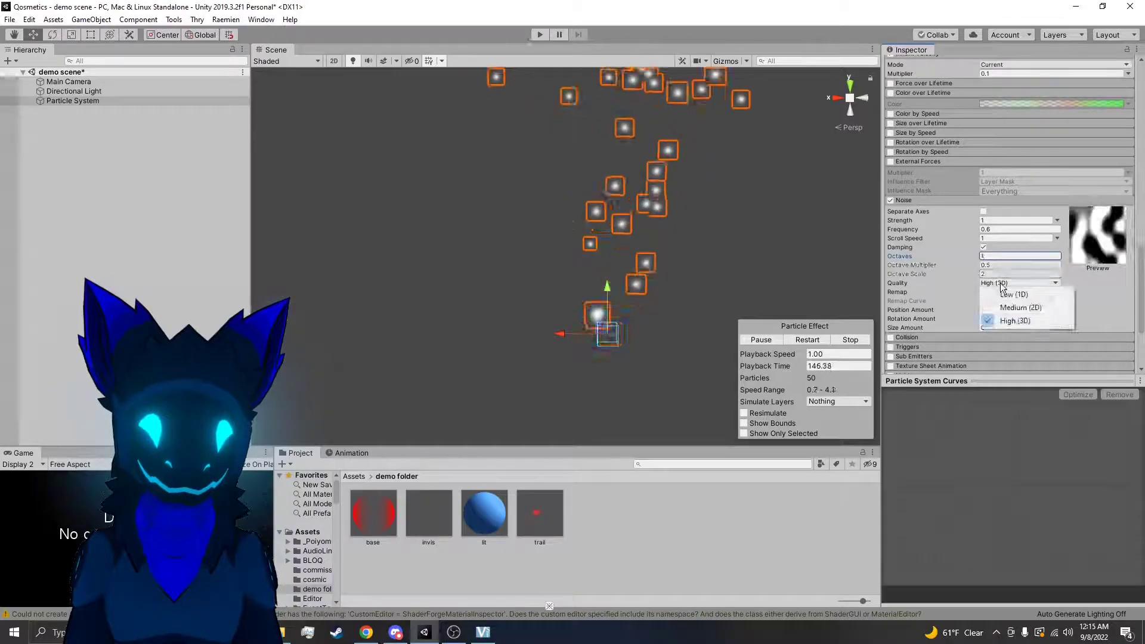
{"action": "left_click", "coordinate": [1009, 308]}
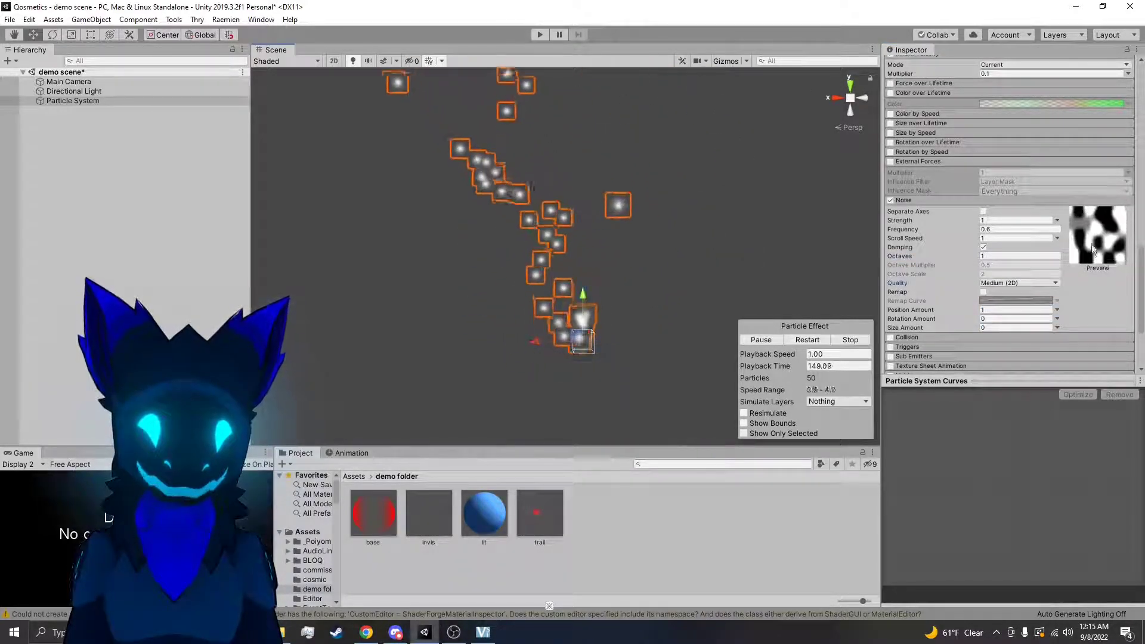
{"action": "left_click", "coordinate": [991, 284]}
{"action": "left_click", "coordinate": [1005, 294]}
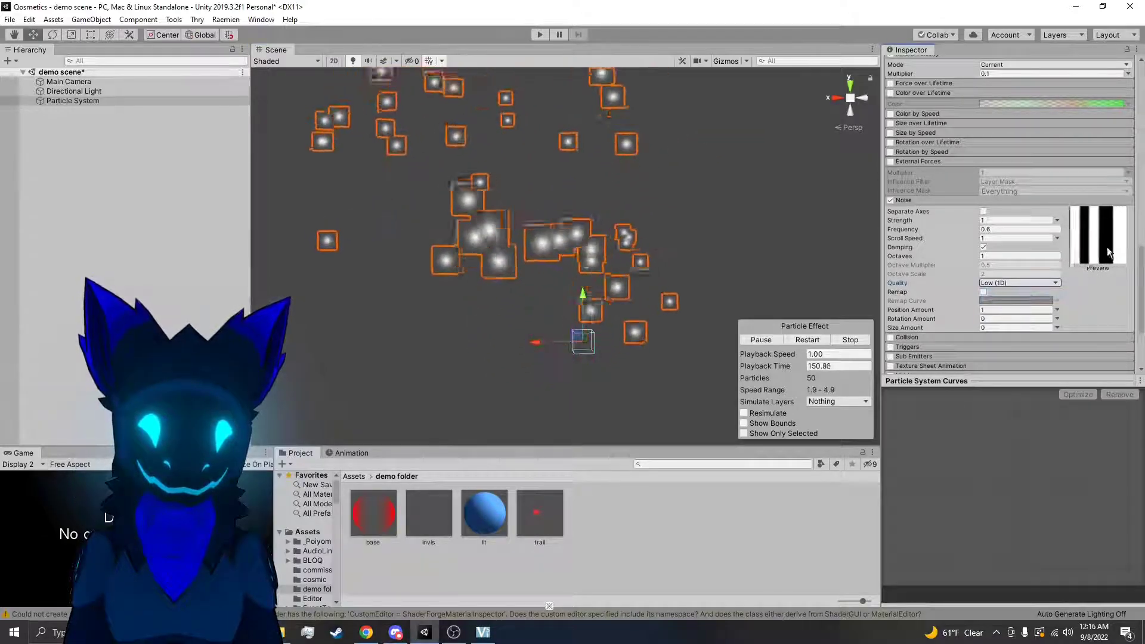
{"action": "right_click_drag", "start_coordinate": [752, 212], "coordinate": [770, 129]}
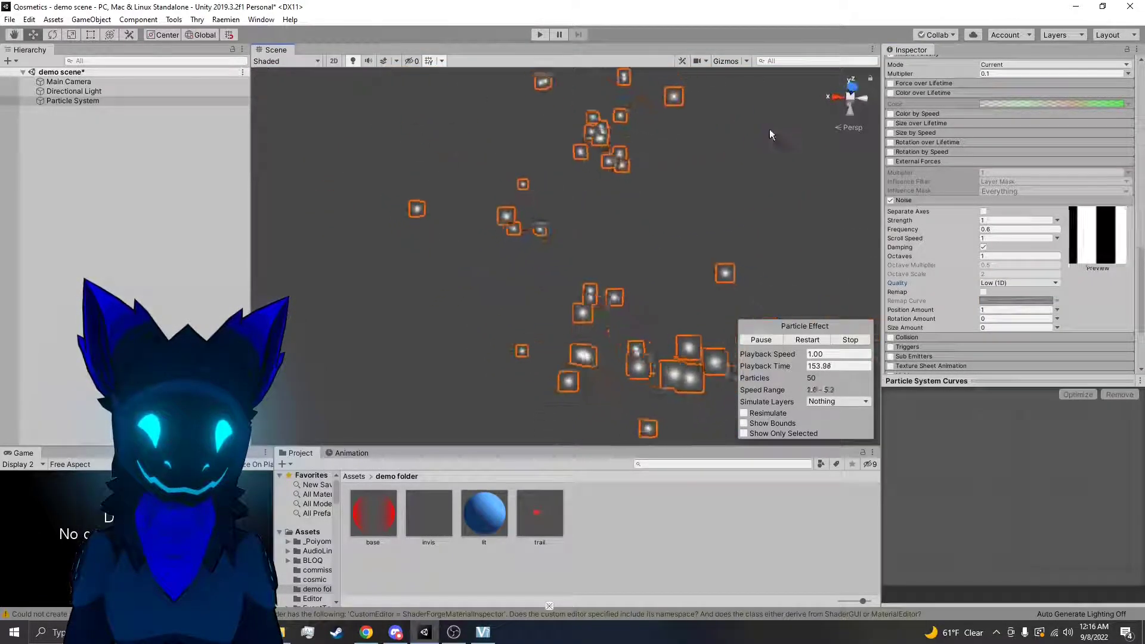
{"action": "left_click", "coordinate": [998, 282]}
{"action": "left_click", "coordinate": [1012, 317]}
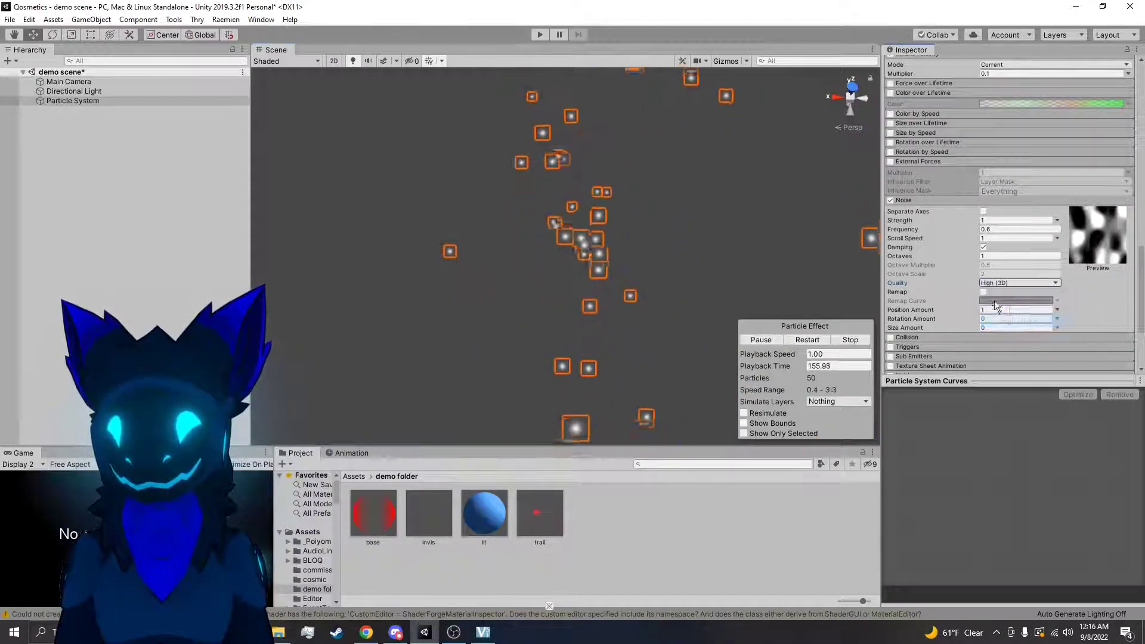
{"action": "right_click_drag", "start_coordinate": [703, 218], "coordinate": [732, 272]}
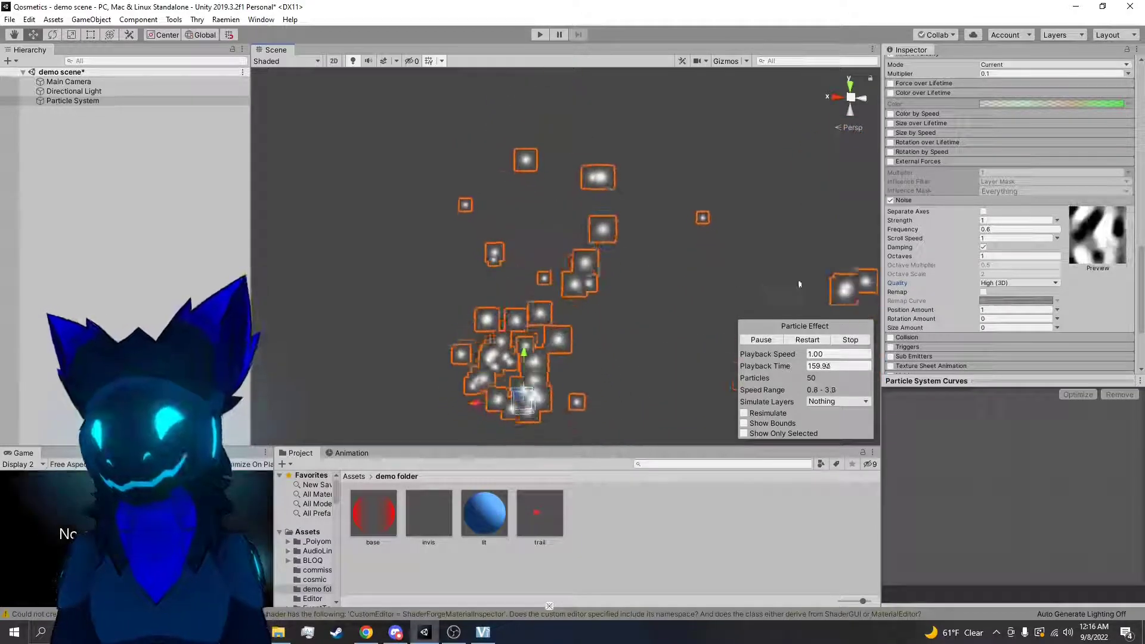
Try different Noise Position Amount values, including 2.8, and reset the amount to 1
{"action": "right_click_drag", "start_coordinate": [808, 260], "coordinate": [777, 249]}
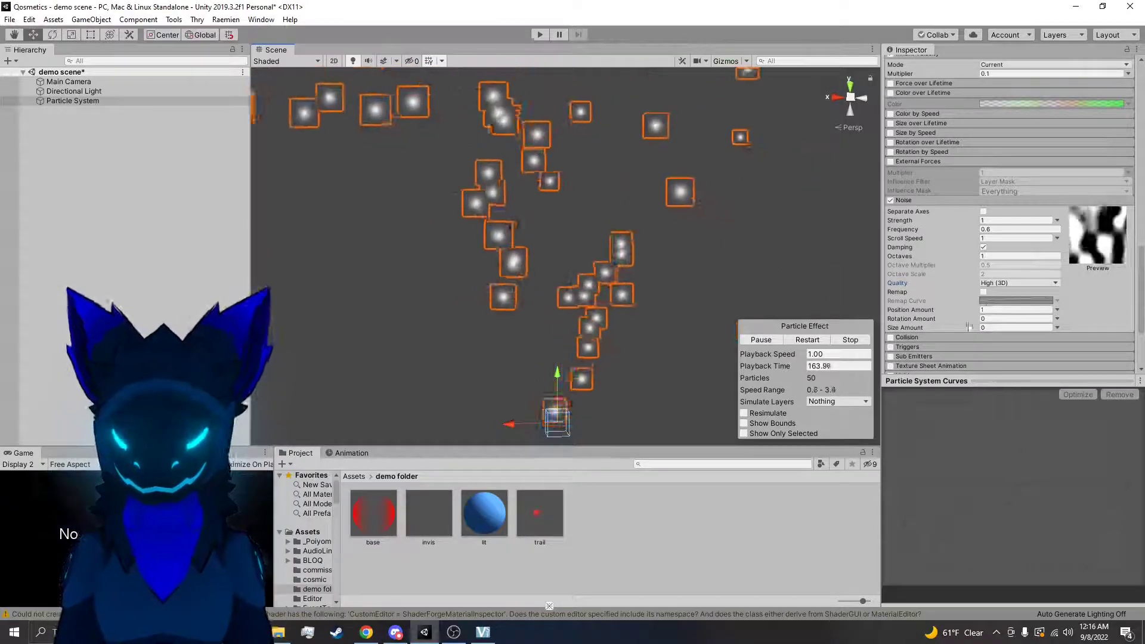
{"action": "left_click", "coordinate": [1015, 309]}
{"action": "type", "text": "1"}
{"action": "left_click_drag", "start_coordinate": [974, 310], "coordinate": [59, 322]}
{"action": "left_click", "coordinate": [1012, 311]}
{"action": "type", "text": "1"}
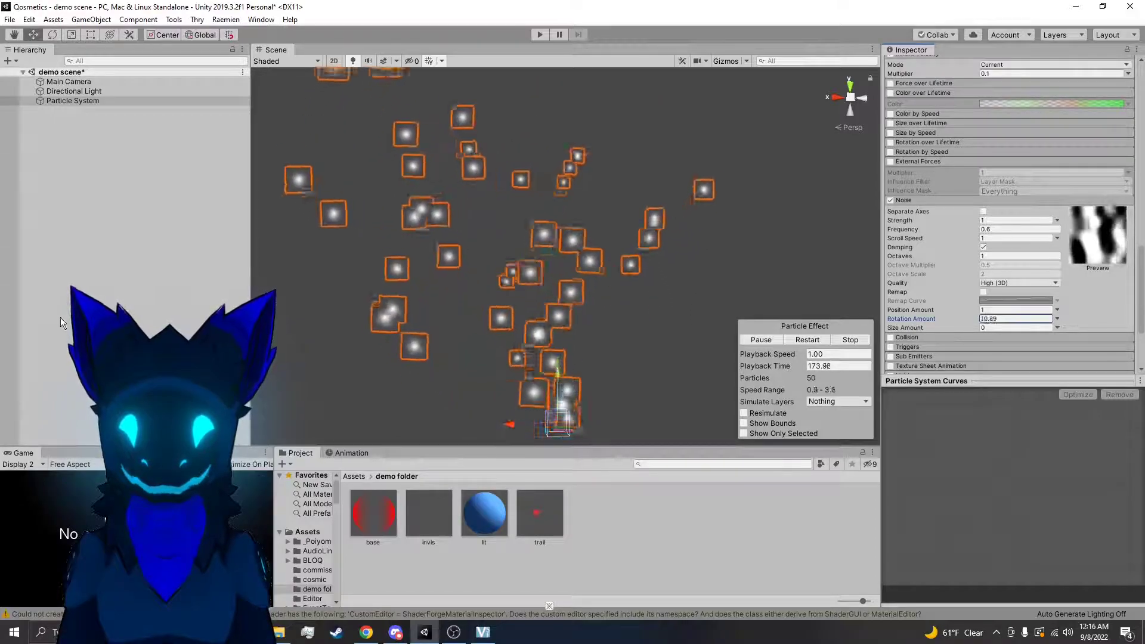
View the particles with a raised Noise Rotation Amount and reset the amount to 0
{"action": "right_click_drag", "start_coordinate": [674, 283], "coordinate": [619, 142]}
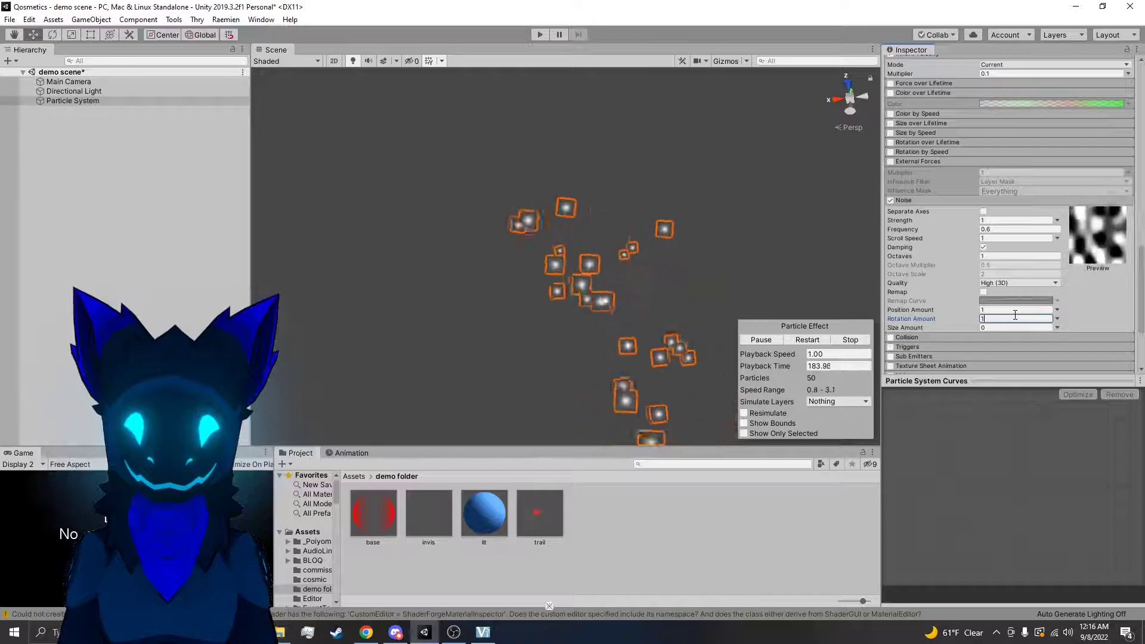
{"action": "key", "text": "BackSpace"}
{"action": "type", "text": "0"}
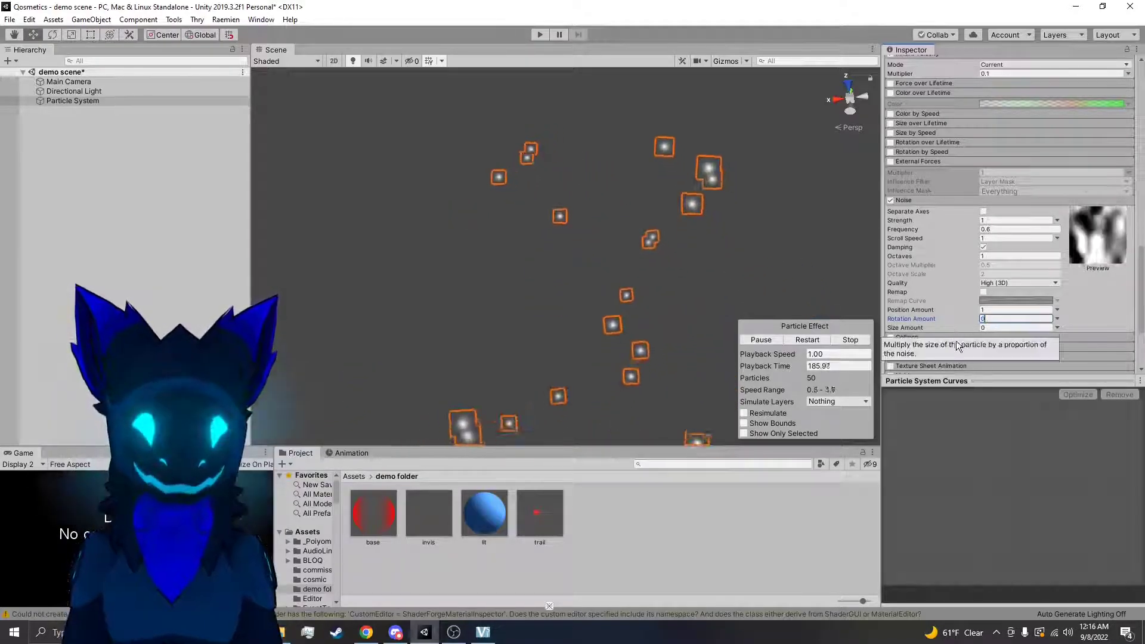
Try a Noise Size Amount of 2.04, view the resized particles, and reset the amount to 0
{"action": "left_click_drag", "start_coordinate": [975, 326], "coordinate": [1016, 323]}
{"action": "right_click_drag", "start_coordinate": [710, 296], "coordinate": [686, 377]}
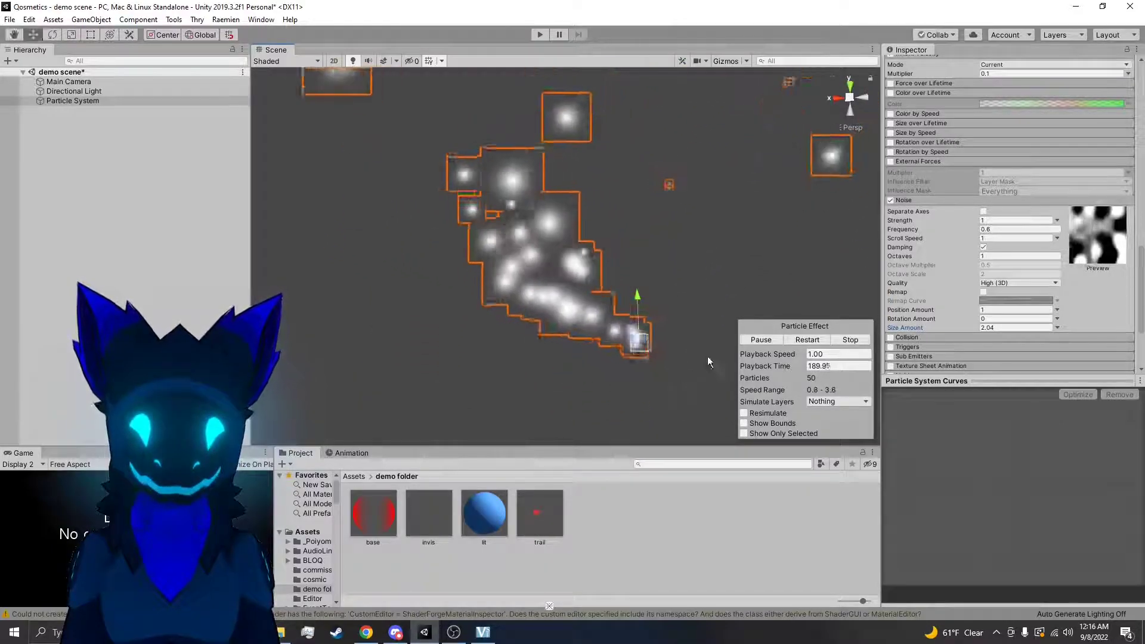
{"action": "left_click", "coordinate": [994, 328]}
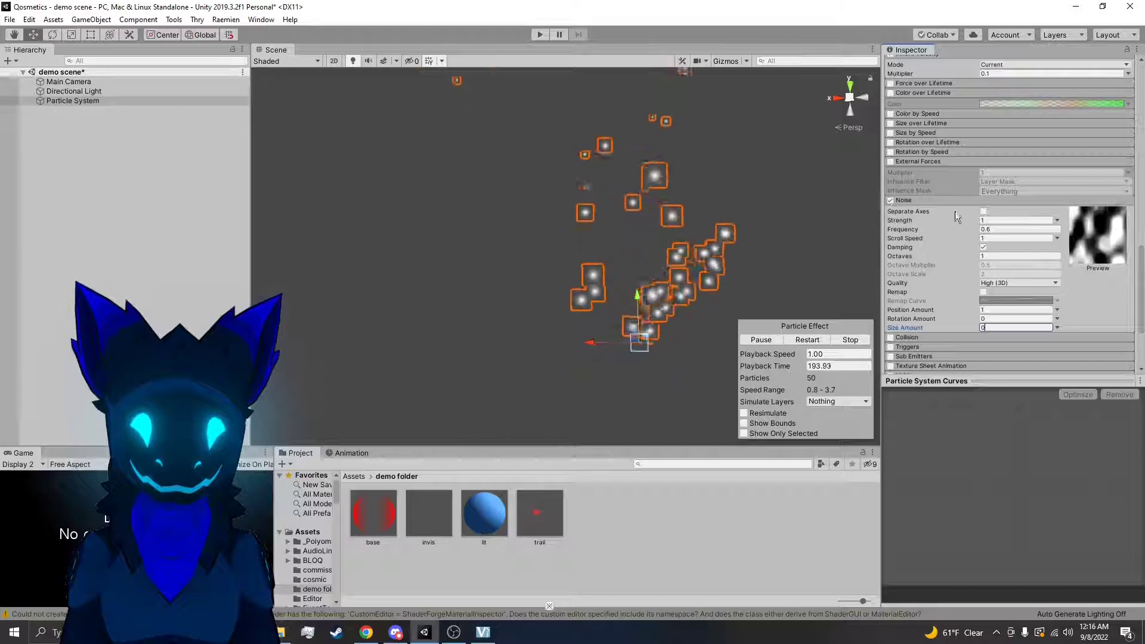
Enable Separate Axes for the Noise and set the Y strength to 0 and the Z strength to 10
{"action": "left_click", "coordinate": [983, 211]}
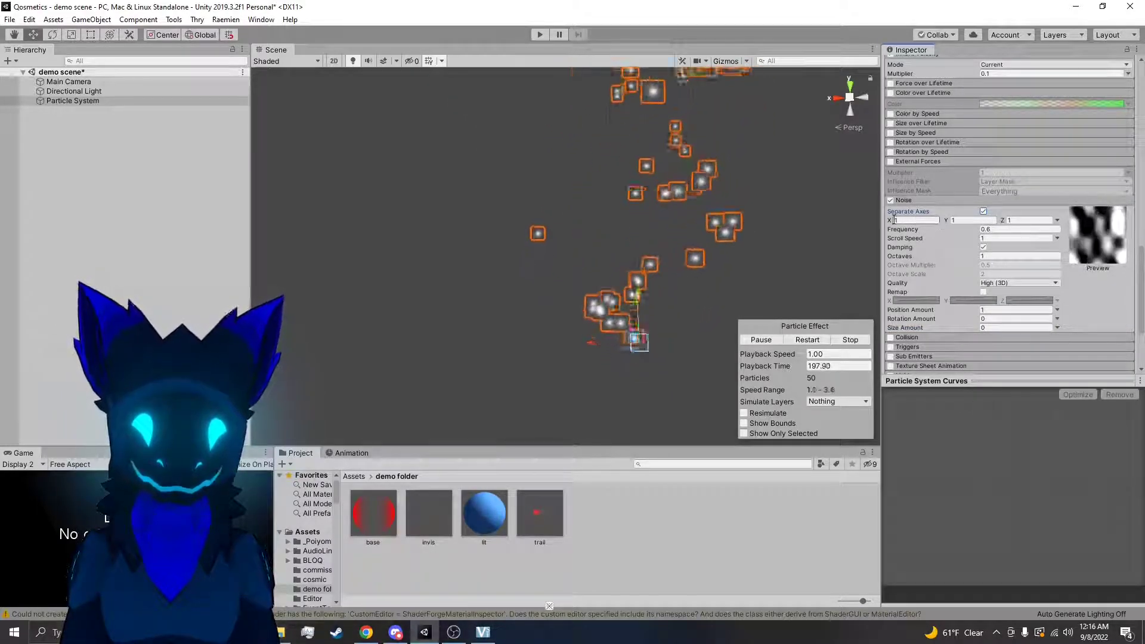
{"action": "left_click", "coordinate": [965, 221]}
{"action": "type", "text": "0"}
{"action": "left_click", "coordinate": [1011, 220]}
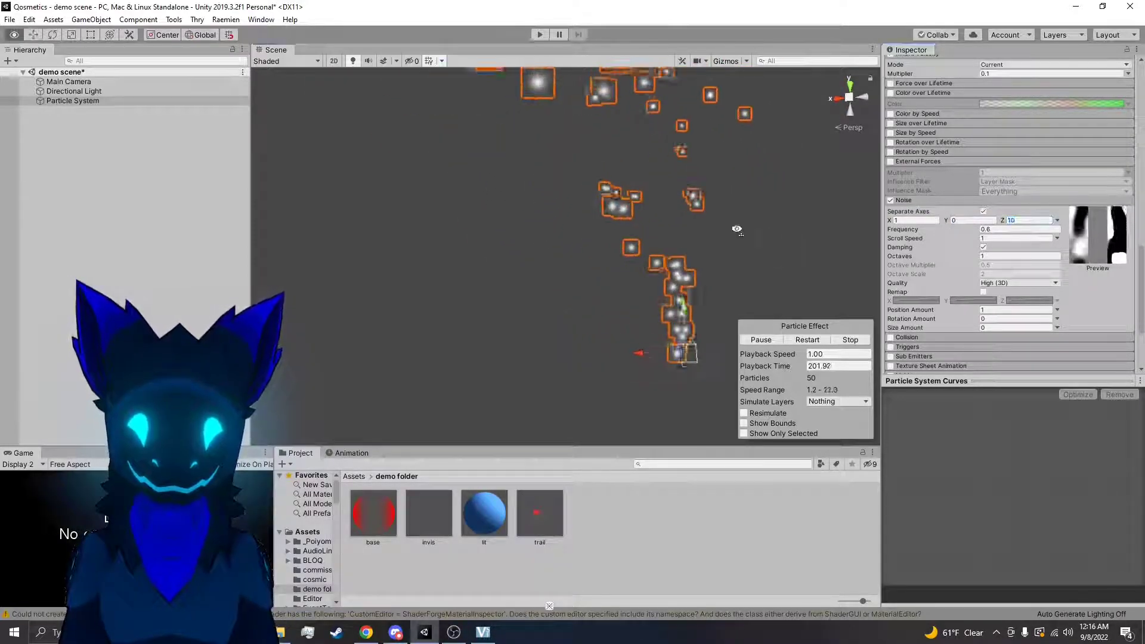
{"action": "right_click_drag", "start_coordinate": [727, 227], "coordinate": [771, 227]}
Set the Noise Z strength to 0 and orbit around the stream to check the X-only distortion
{"action": "left_click", "coordinate": [1015, 220]}
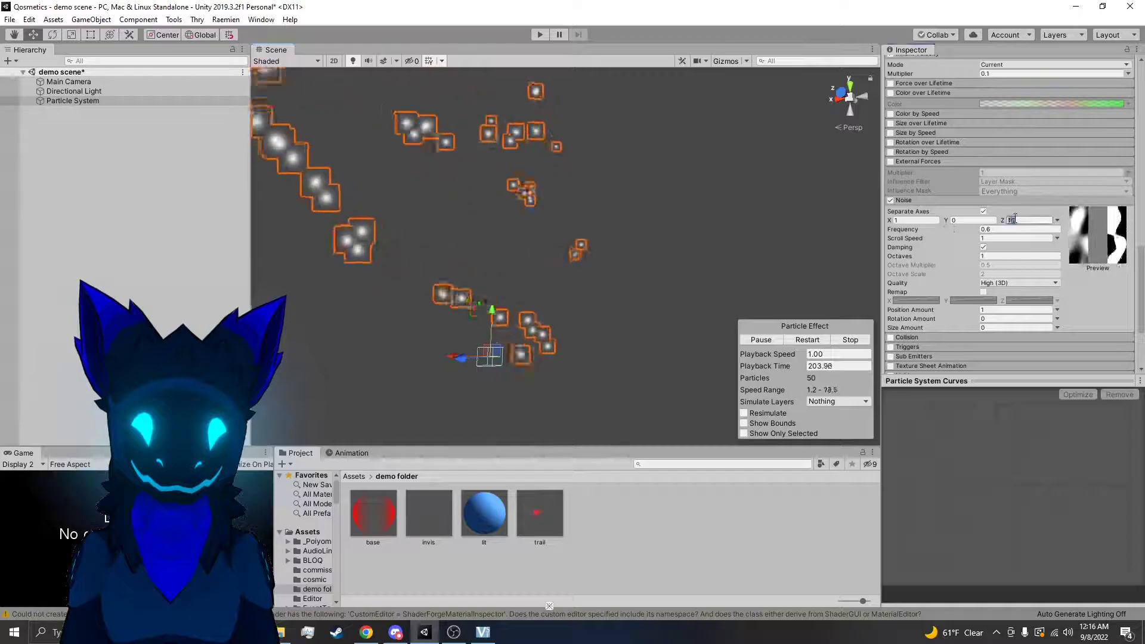
{"action": "type", "text": "0"}
{"action": "mouse_move", "coordinate": [725, 257]}
{"action": "right_mouse_down"}
{"action": "mouse_move", "coordinate": [936, 260]}
{"action": "mouse_move", "coordinate": [1026, 302]}
{"action": "mouse_move", "coordinate": [946, 250]}
{"action": "mouse_move", "coordinate": [1066, 261]}
{"action": "mouse_move", "coordinate": [728, 273]}
{"action": "right_mouse_up"}
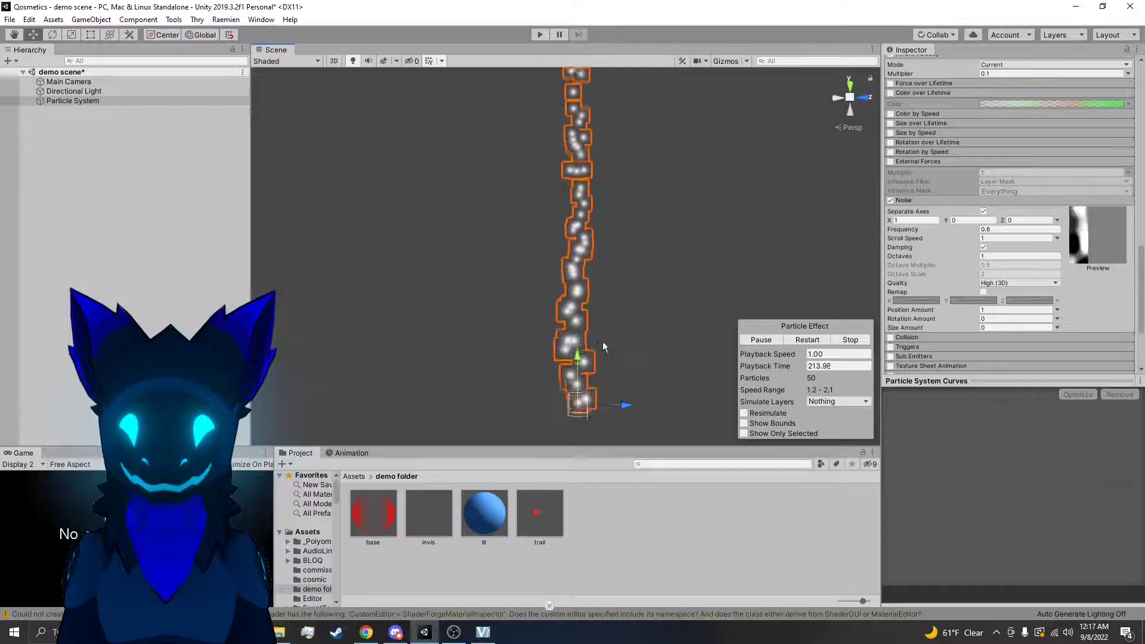
{"action": "right_click_drag", "start_coordinate": [616, 306], "coordinate": [459, 254]}
Disable the Noise module and bring the remaining modules and the particle emitter into view
{"action": "left_click", "coordinate": [913, 219]}
{"action": "left_click", "coordinate": [892, 201]}
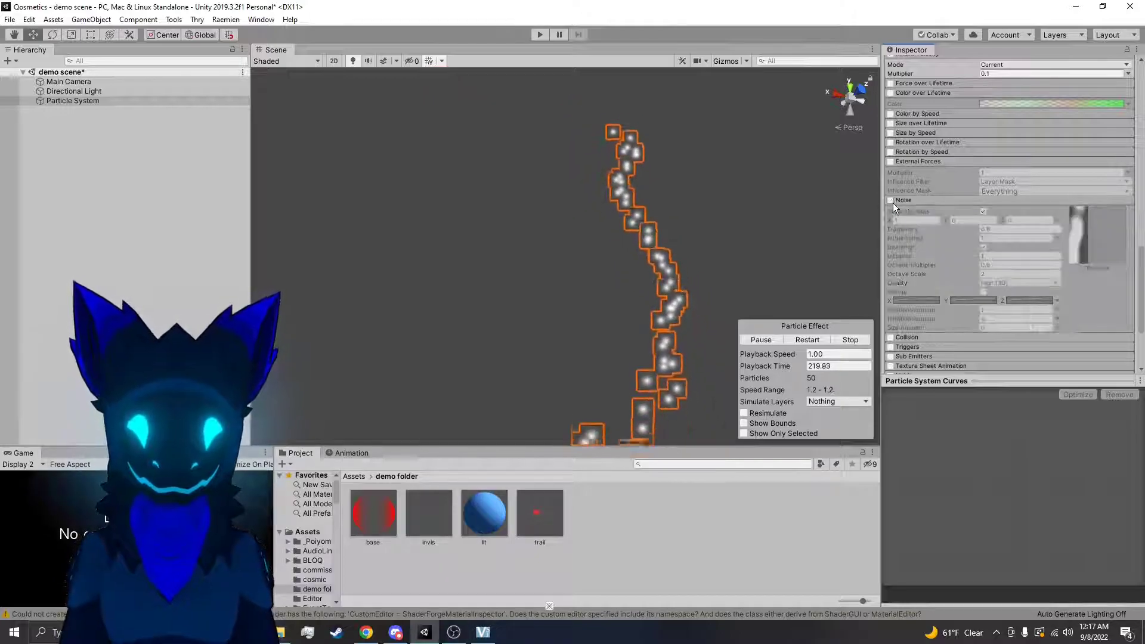
{"action": "scroll", "coordinate": [905, 248], "scroll_direction": "down", "scroll_amount": 3}
{"action": "right_click_drag", "start_coordinate": [705, 206], "coordinate": [708, 287]}
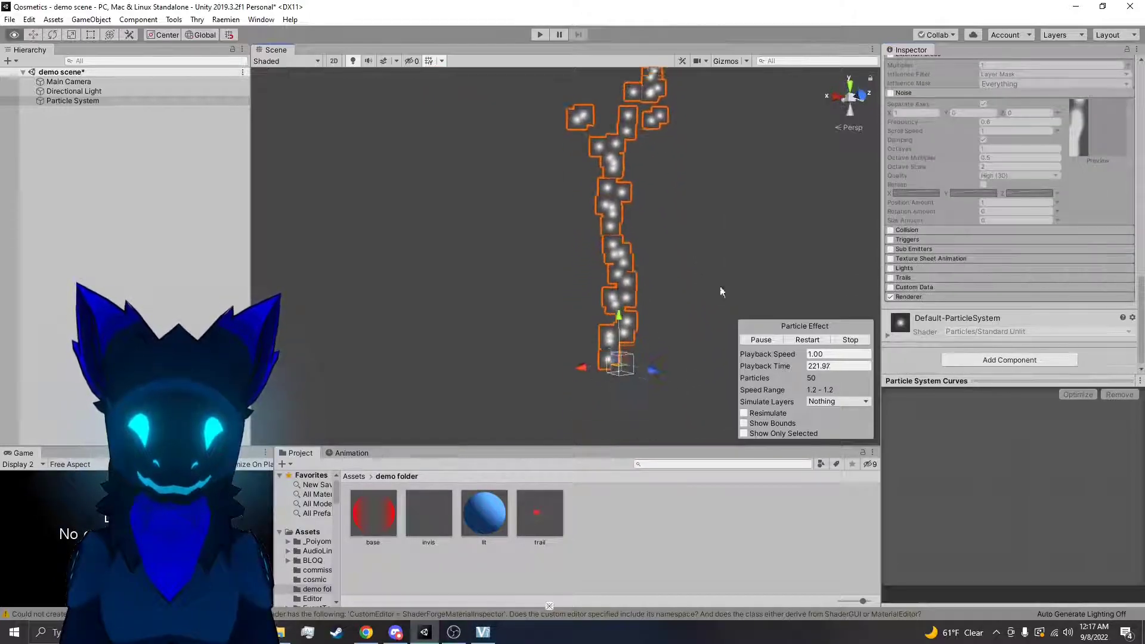
Add a Cube to the scene and set its position coordinates to 0
{"action": "right_click", "coordinate": [154, 218]}
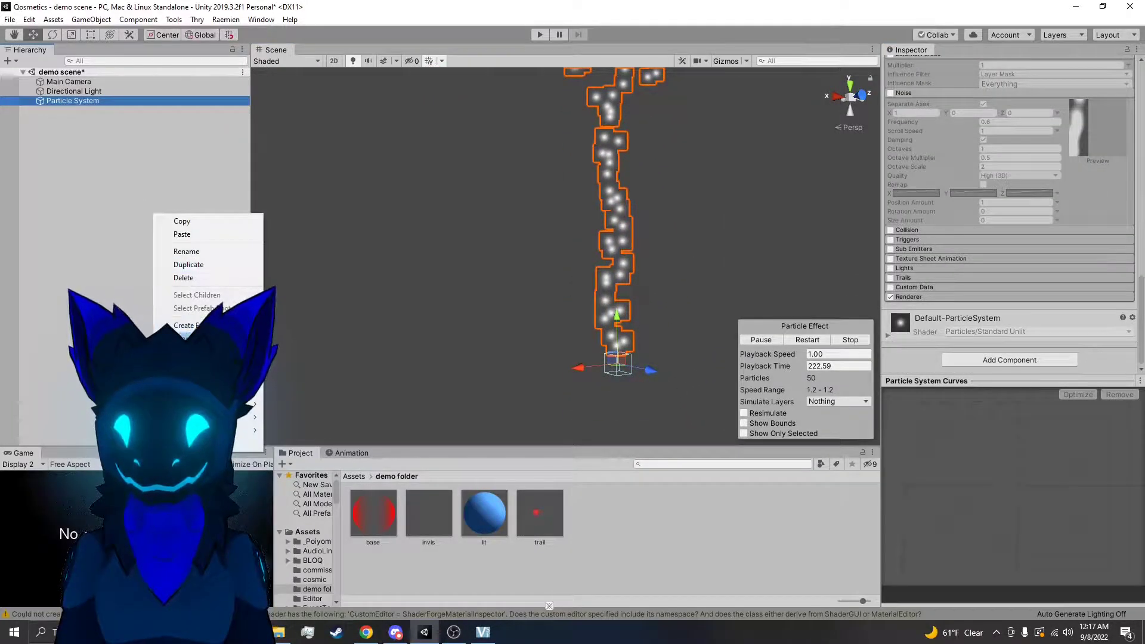
{"action": "left_click", "coordinate": [290, 351]}
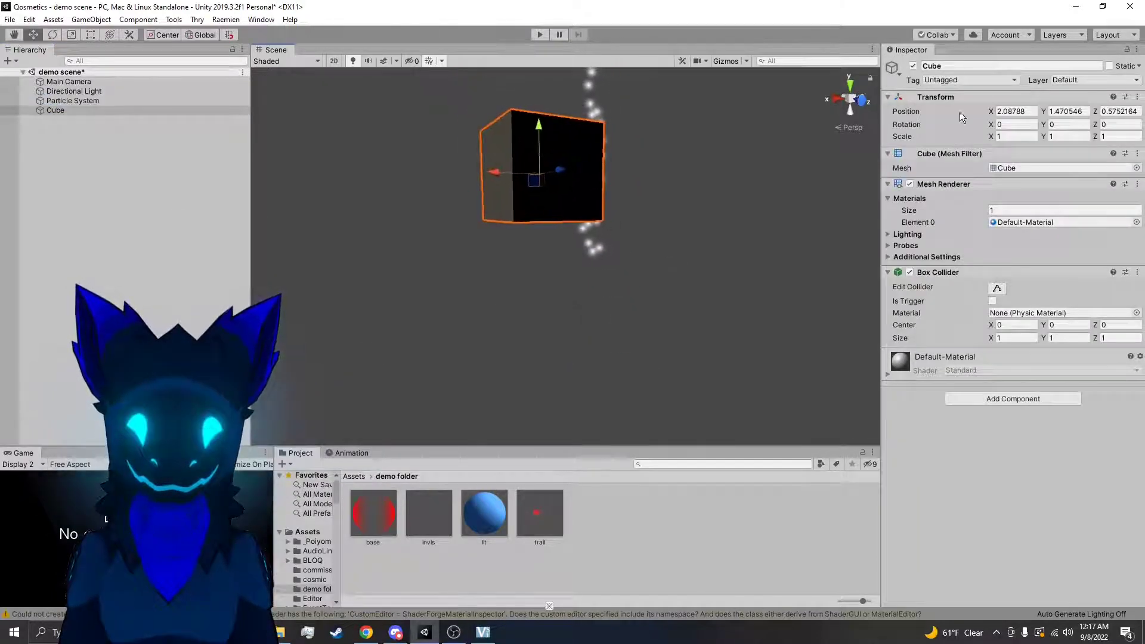
{"action": "left_click", "coordinate": [1008, 99]}
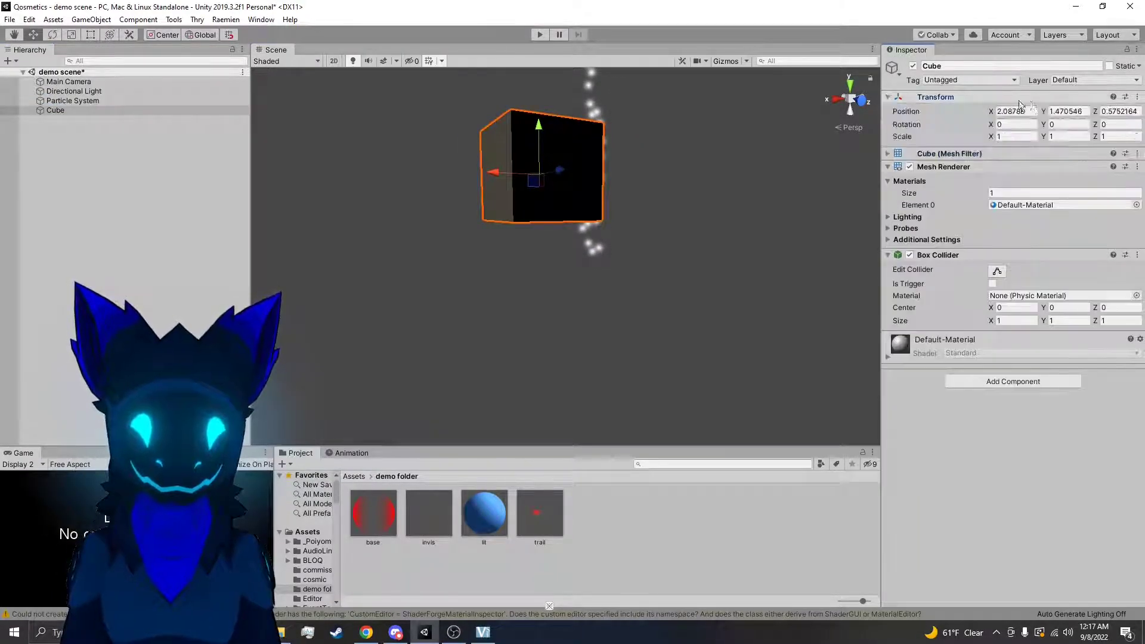
{"action": "type", "text": "0"}
{"action": "left_click_drag", "start_coordinate": [692, 219], "coordinate": [662, 238], "text": "alt"}
Set the Particle System's X position to 0 to line it up with the cube
{"action": "left_click", "coordinate": [74, 91]}
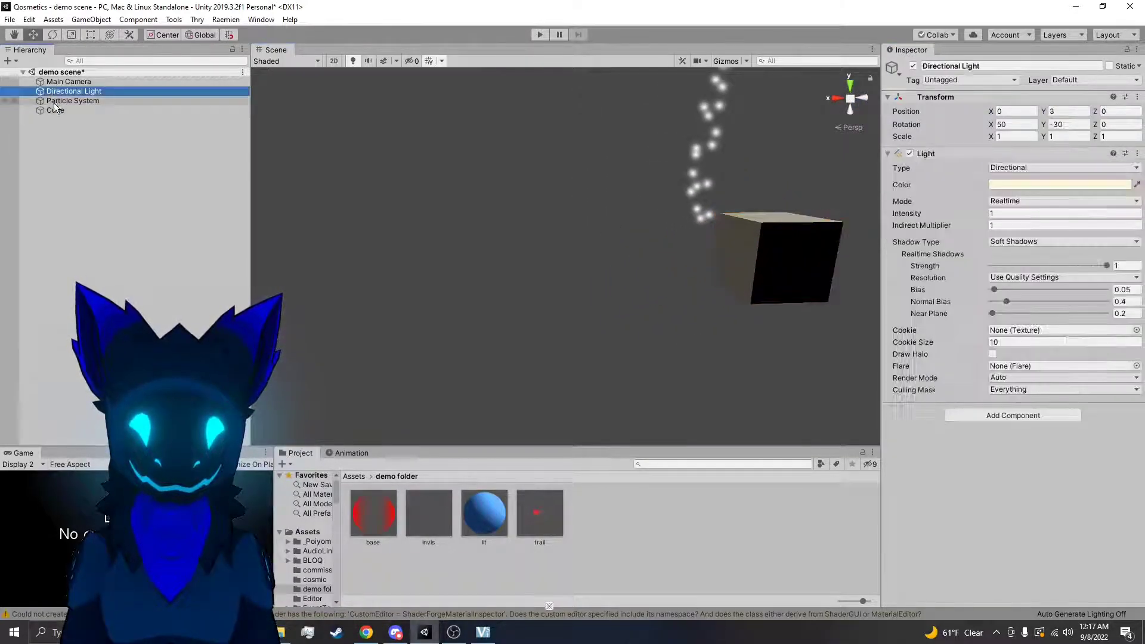
{"action": "left_click", "coordinate": [66, 100]}
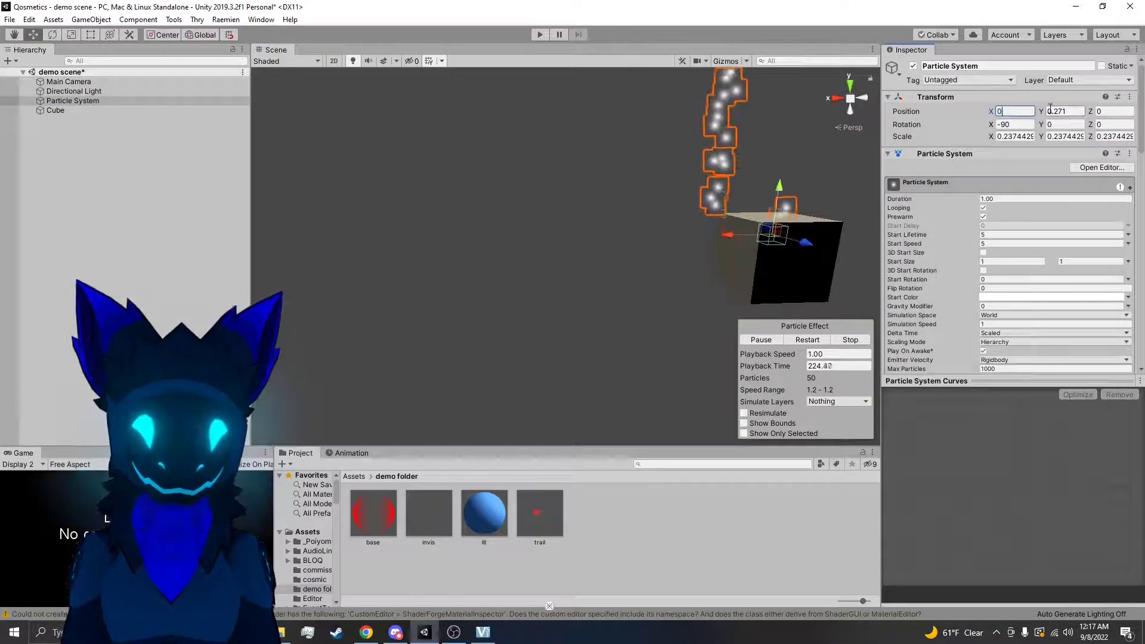
Lower the cube to about Y -1.4 and stretch it to about 7.33 in X and 6.72 in Z as a floor
{"action": "left_click", "coordinate": [778, 221]}
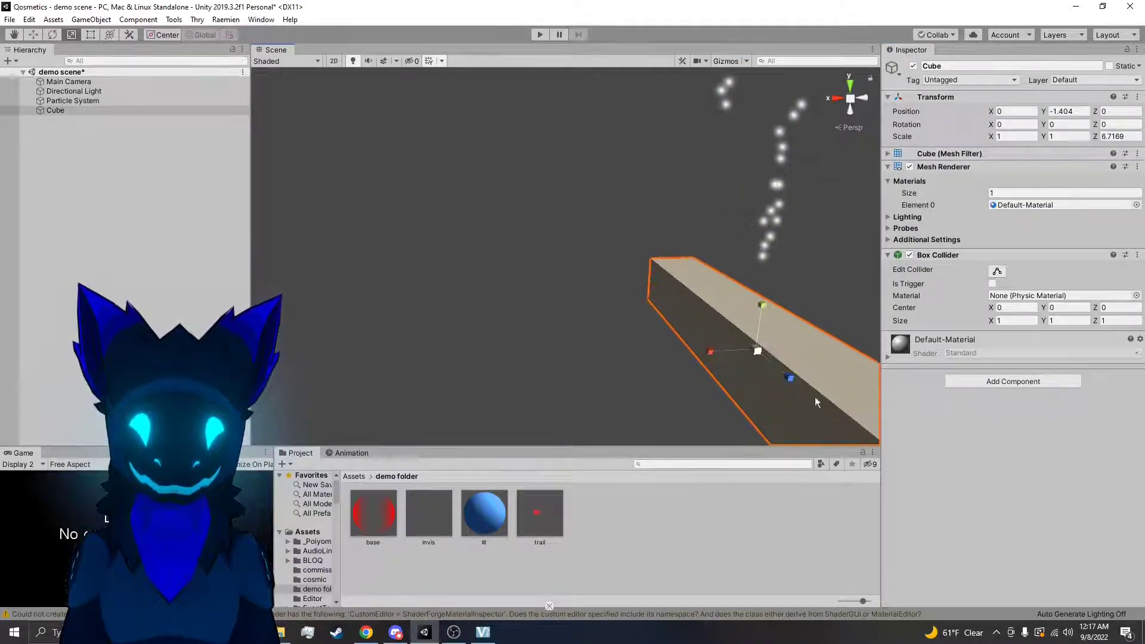
{"action": "left_click_drag", "start_coordinate": [717, 363], "coordinate": [445, 395]}
{"action": "left_click", "coordinate": [469, 221]}
{"action": "right_click_drag", "start_coordinate": [469, 221], "coordinate": [496, 246]}
Select the particle system above the floor and enable its Collision module
{"action": "left_click", "coordinate": [609, 186]}
{"action": "mouse_move", "coordinate": [609, 186]}
{"action": "right_mouse_down"}
{"action": "mouse_move", "coordinate": [585, 278]}
{"action": "mouse_move", "coordinate": [600, 195]}
{"action": "right_mouse_up"}
{"action": "scroll", "coordinate": [995, 232], "scroll_direction": "down", "scroll_amount": 10}
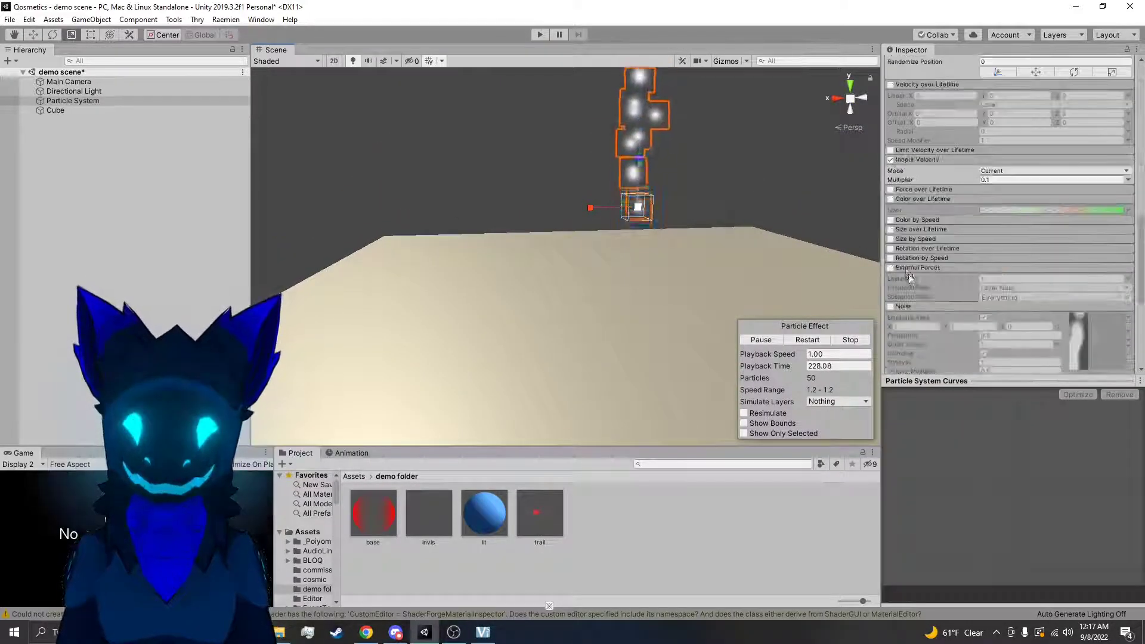
{"action": "scroll", "coordinate": [898, 271], "scroll_direction": "down", "scroll_amount": 5}
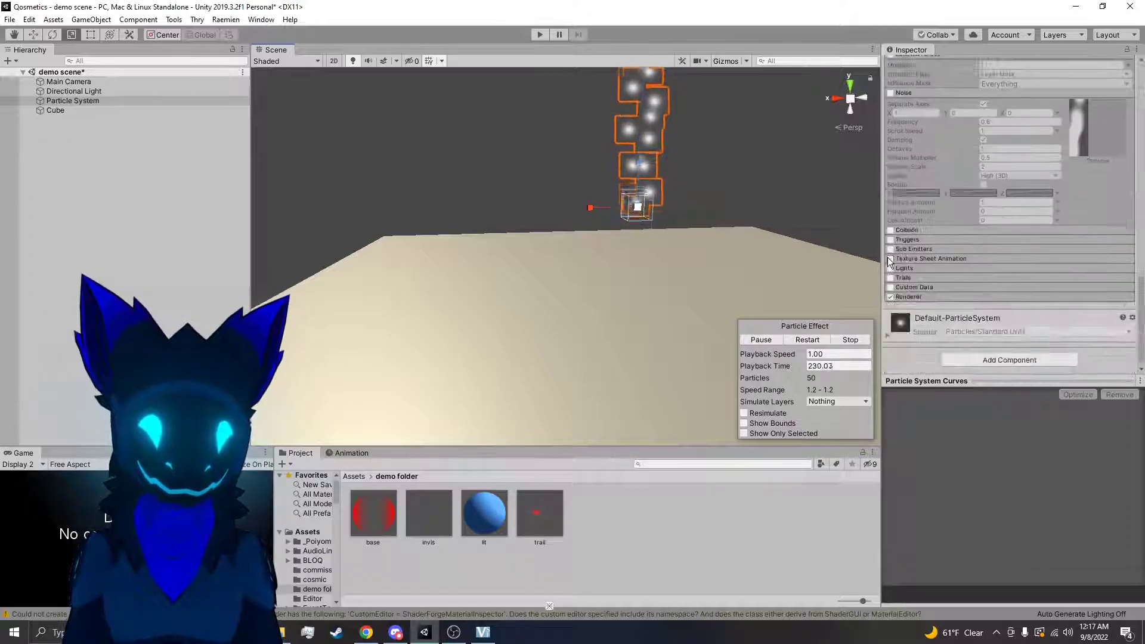
{"action": "left_click", "coordinate": [892, 230]}
{"action": "left_click", "coordinate": [914, 227]}
Inspect the green collision bounds around the particles and reduce the Collision Radius Scale to 0.22
{"action": "right_click_drag", "start_coordinate": [746, 271], "coordinate": [691, 186]}
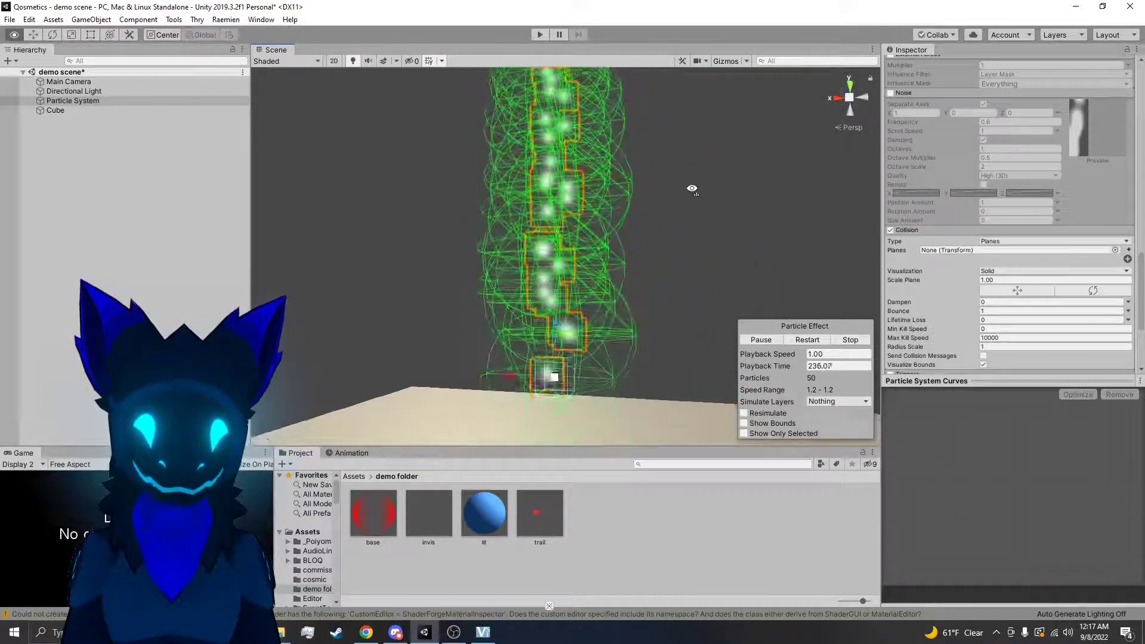
{"action": "scroll", "coordinate": [710, 203], "scroll_direction": "up", "scroll_amount": 5}
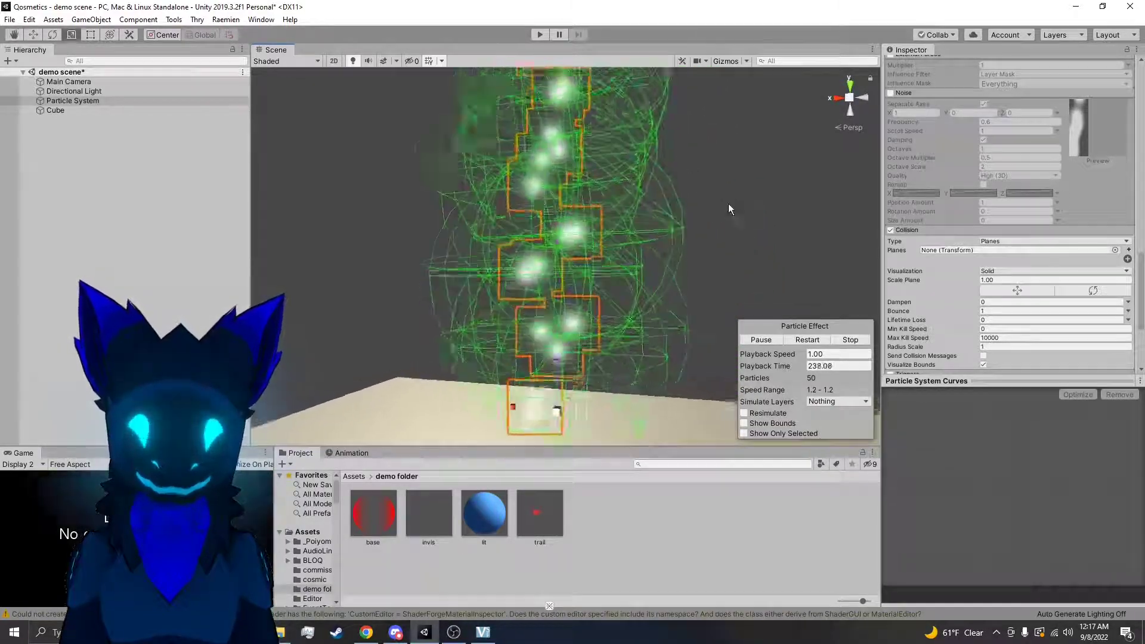
{"action": "right_click_drag", "start_coordinate": [587, 278], "coordinate": [586, 280]}
{"action": "key", "text": "w"}
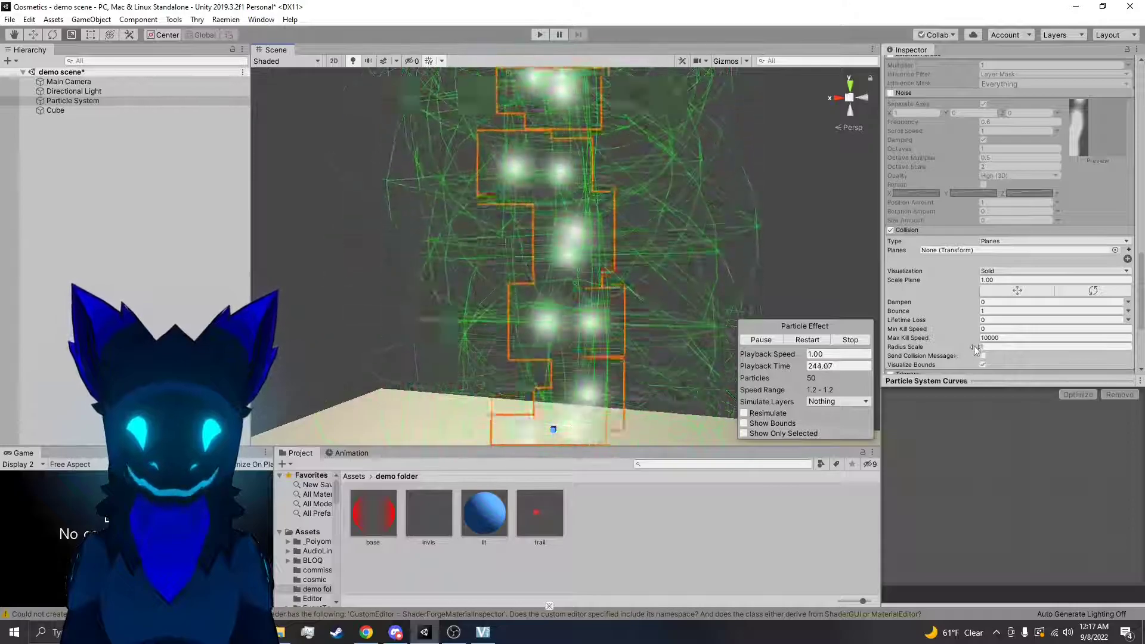
{"action": "left_click_drag", "start_coordinate": [975, 351], "coordinate": [957, 352]}
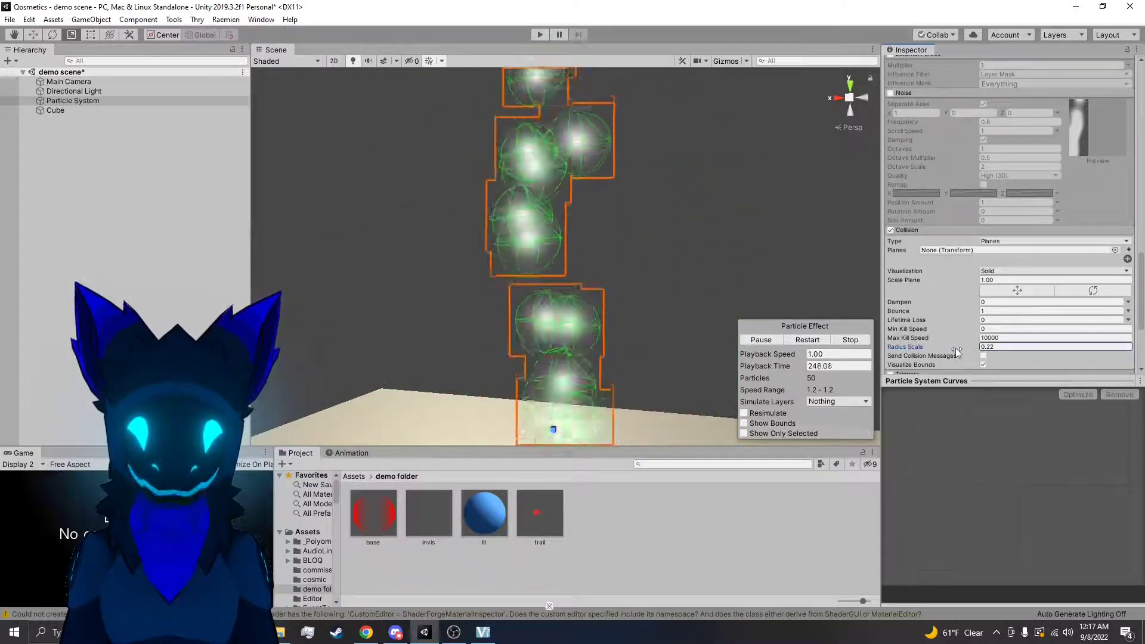
{"action": "left_click_drag", "start_coordinate": [793, 248], "coordinate": [836, 282], "text": "alt"}
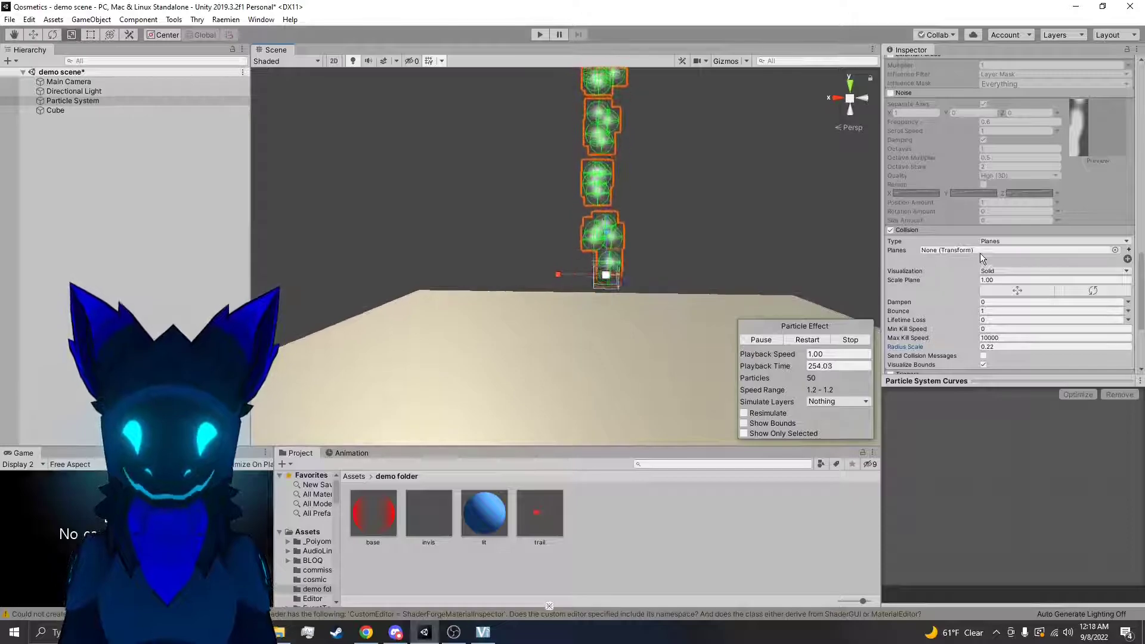
Change the Collision type from Planes to World and view the stream above the floor
{"action": "left_click", "coordinate": [990, 238]}
{"action": "left_click", "coordinate": [1004, 250]}
{"action": "left_click", "coordinate": [1004, 242]}
{"action": "left_click", "coordinate": [1006, 265]}
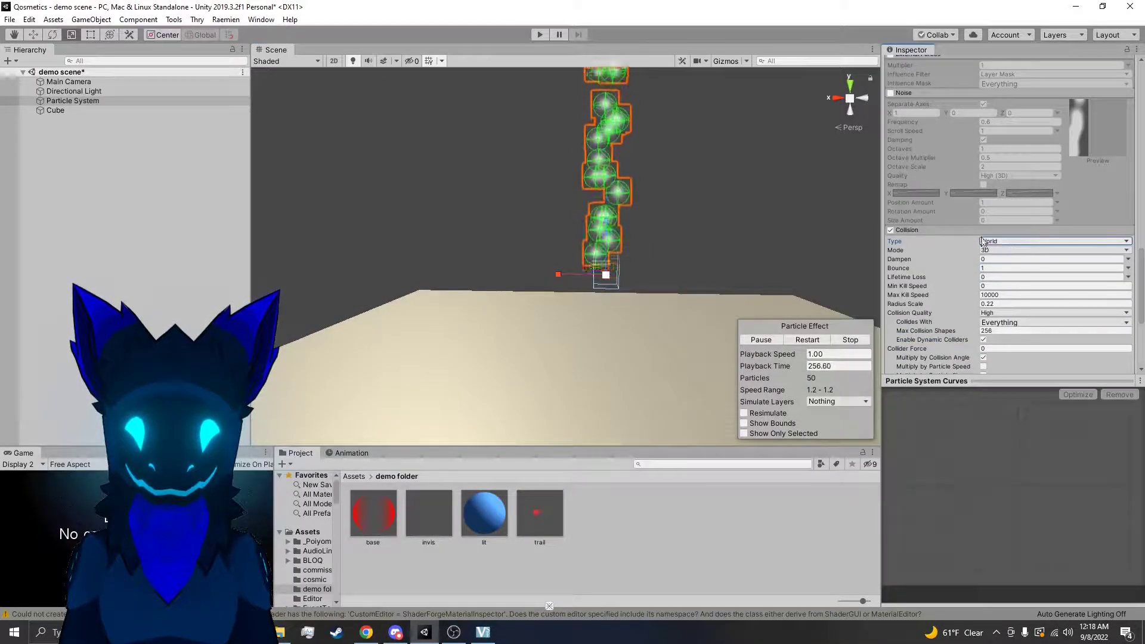
{"action": "left_click_drag", "start_coordinate": [755, 210], "coordinate": [727, 208], "text": "alt"}
{"action": "right_click_drag", "start_coordinate": [697, 205], "coordinate": [697, 205]}
{"action": "key", "text": "d"}
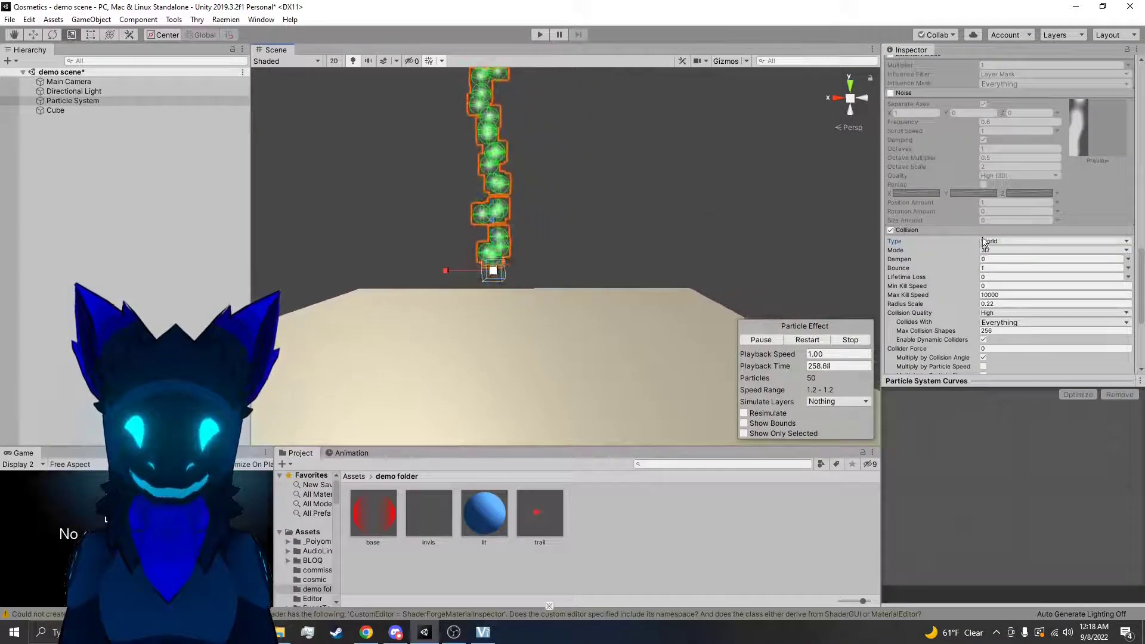
Select the floor cube and check its Box Collider component
{"action": "left_click_drag", "start_coordinate": [740, 191], "coordinate": [634, 328], "text": "alt"}
{"action": "left_click", "coordinate": [631, 326]}
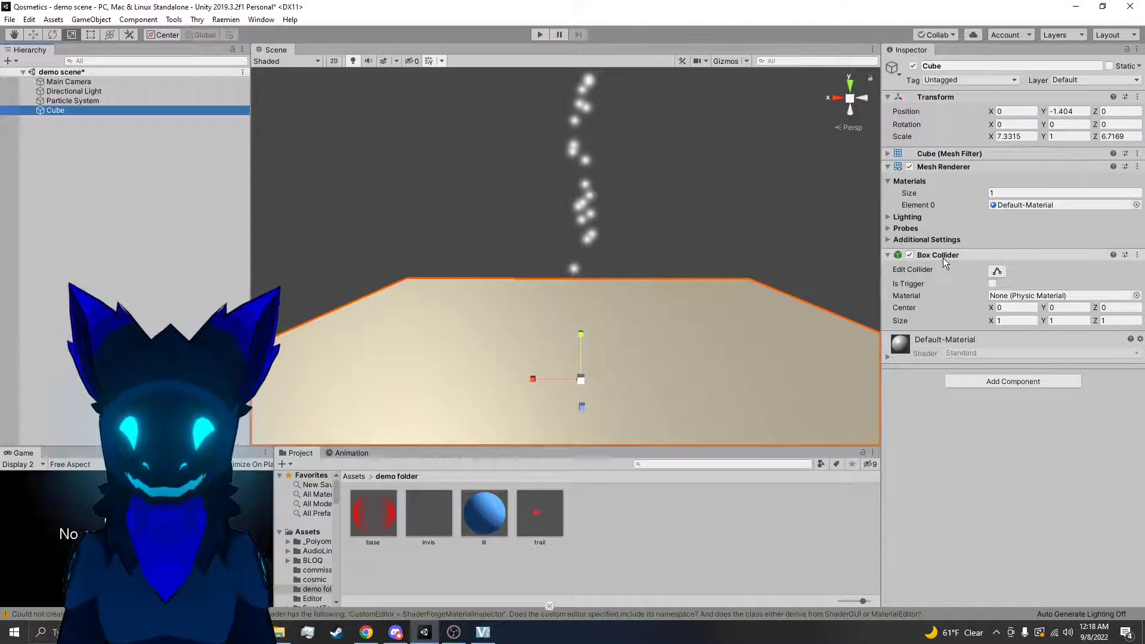
{"action": "left_click", "coordinate": [928, 256]}
{"action": "left_click", "coordinate": [930, 251]}
{"action": "right_click_drag", "start_coordinate": [685, 252], "coordinate": [671, 214]}
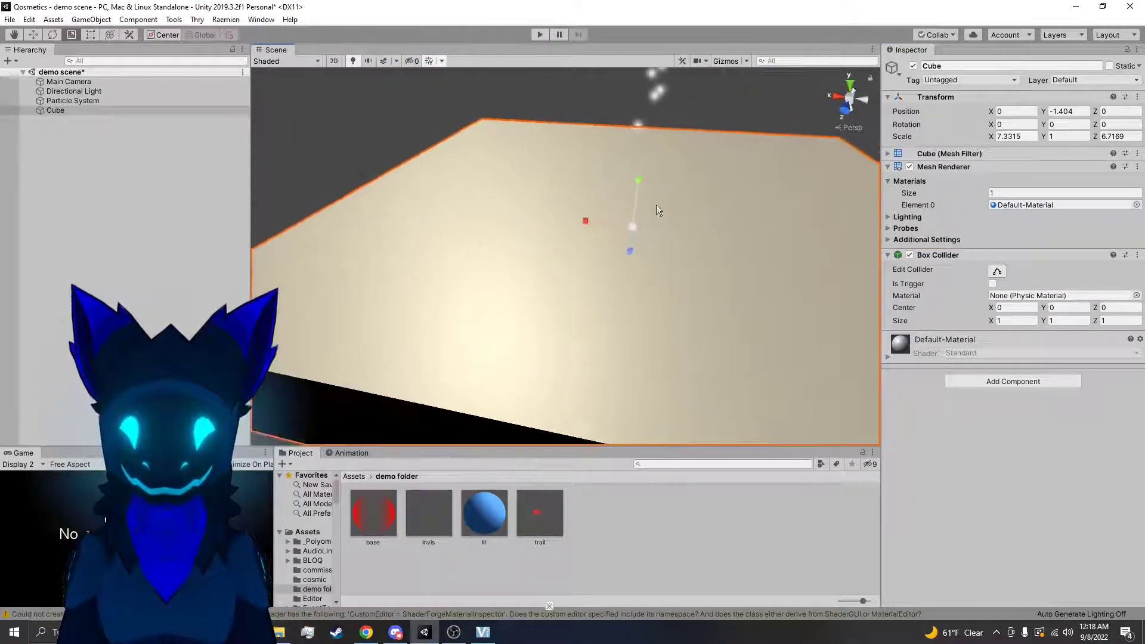
Select the particle system and rotate the emitter so its stream shoots down at an angle onto the floor cube
{"action": "left_click", "coordinate": [130, 101]}
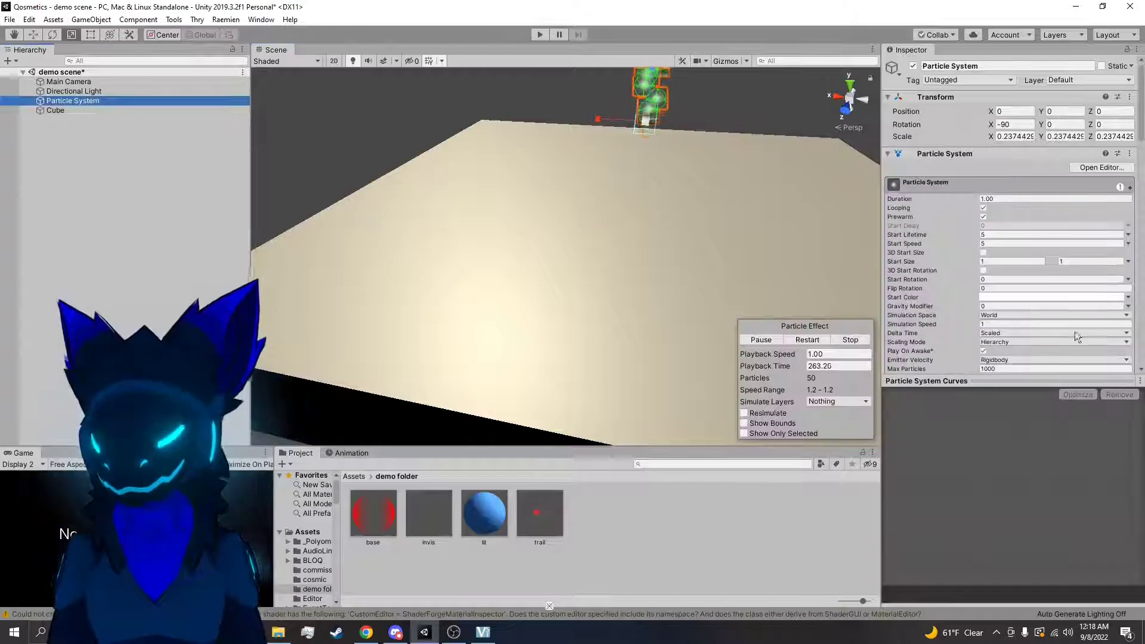
{"action": "scroll", "coordinate": [1050, 281], "scroll_direction": "down", "scroll_amount": 10}
{"action": "scroll", "coordinate": [1004, 257], "scroll_direction": "down", "scroll_amount": 10}
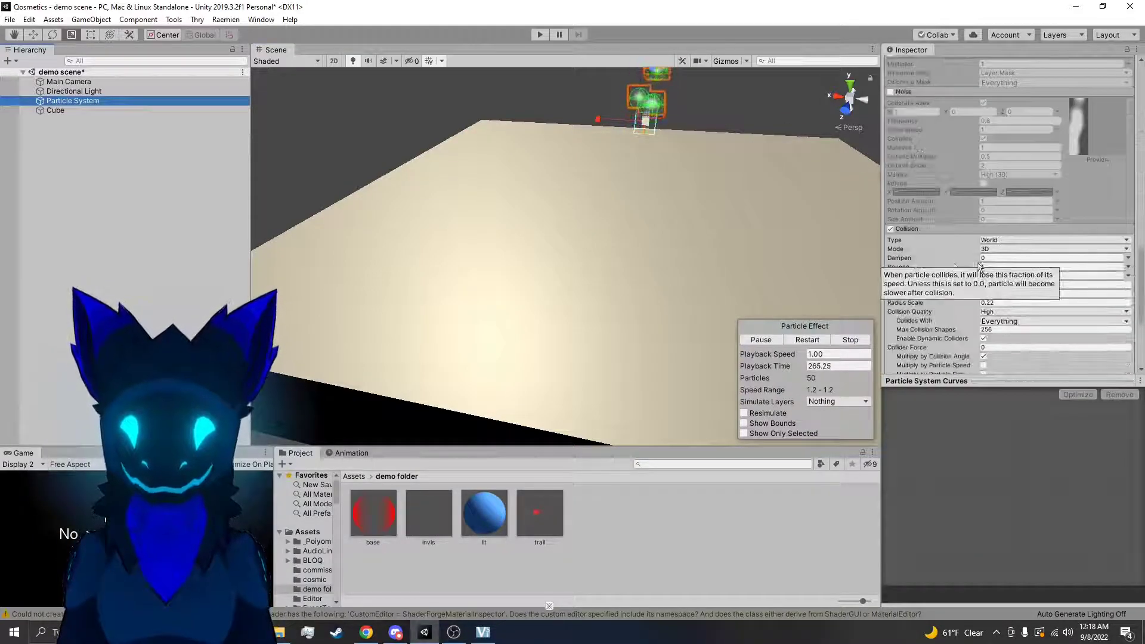
{"action": "right_click_drag", "start_coordinate": [777, 227], "coordinate": [819, 173]}
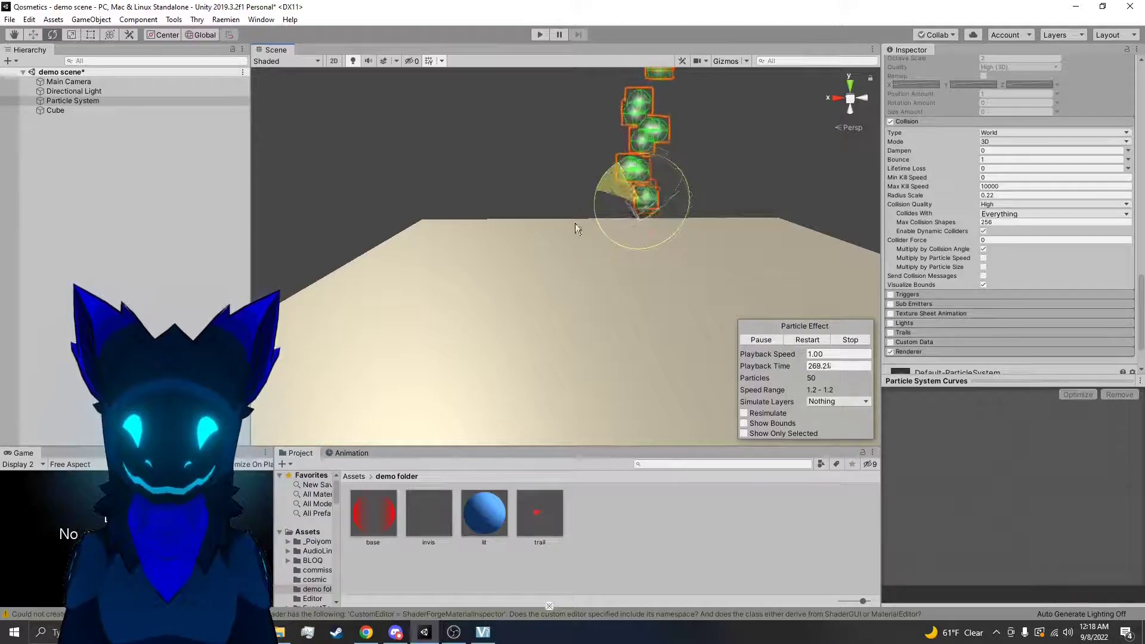
{"action": "right_click_drag", "start_coordinate": [446, 320], "coordinate": [687, 294]}
Switch the Collision module off and back on to compare how the particles meet the floor
{"action": "left_click", "coordinate": [891, 121]}
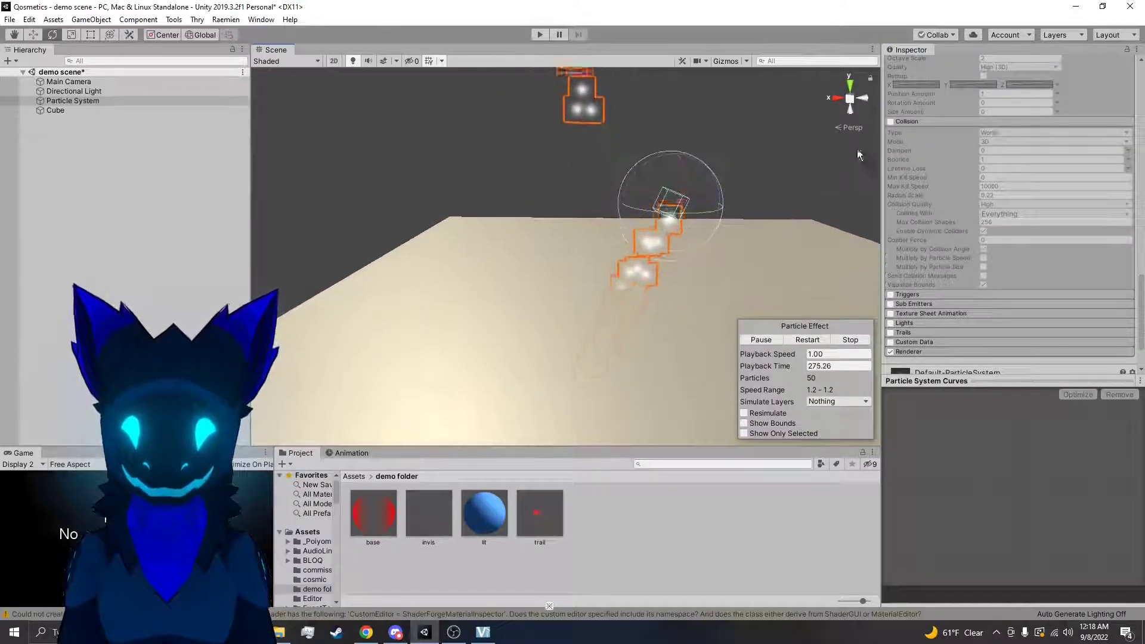
{"action": "left_click", "coordinate": [891, 121]}
{"action": "right_click_drag", "start_coordinate": [739, 191], "coordinate": [714, 197]}
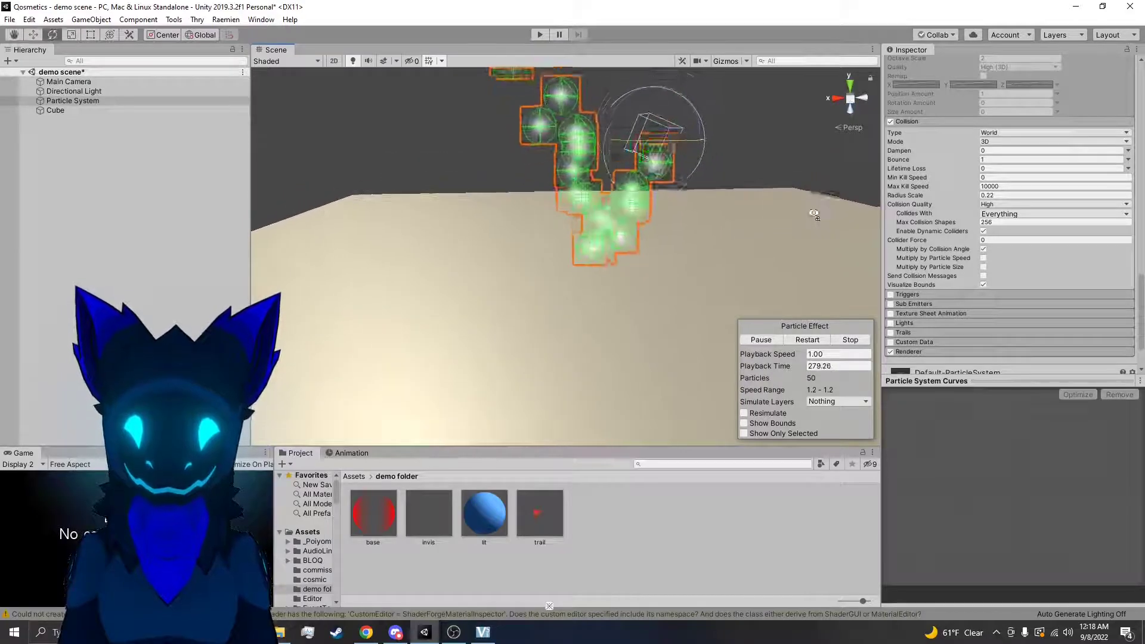
Try a Collision Radius Scale of 1, inspect where the particles bounce, and return it to 0.22
{"action": "left_click", "coordinate": [991, 195]}
{"action": "type", "text": "1"}
{"action": "right_click_drag", "start_coordinate": [805, 199], "coordinate": [768, 219]}
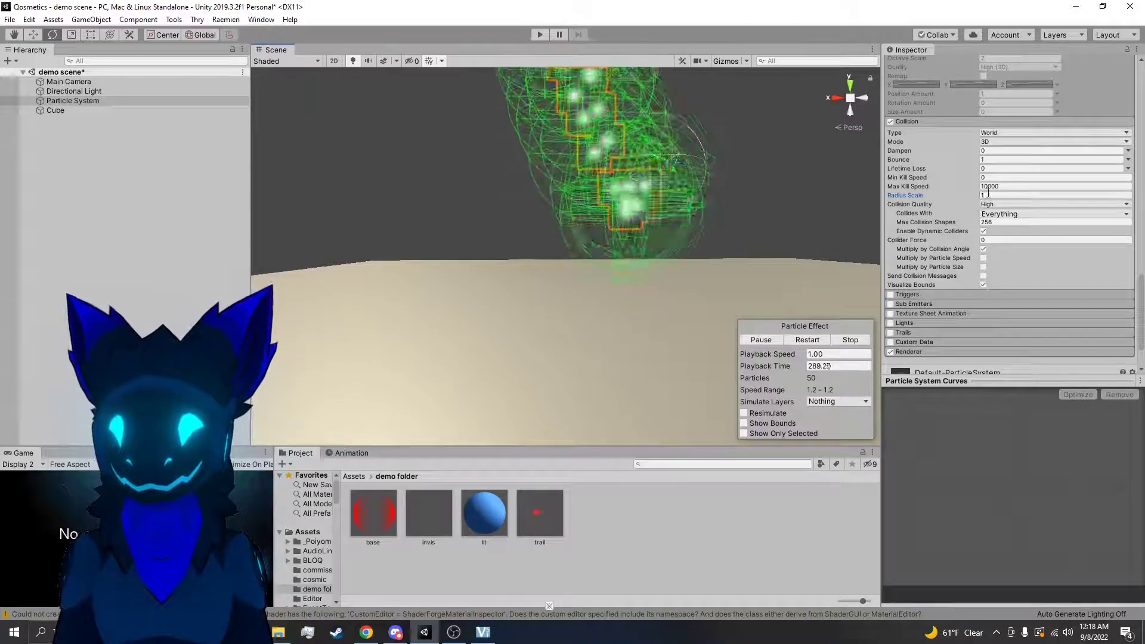
{"action": "right_click_drag", "start_coordinate": [837, 220], "coordinate": [814, 213]}
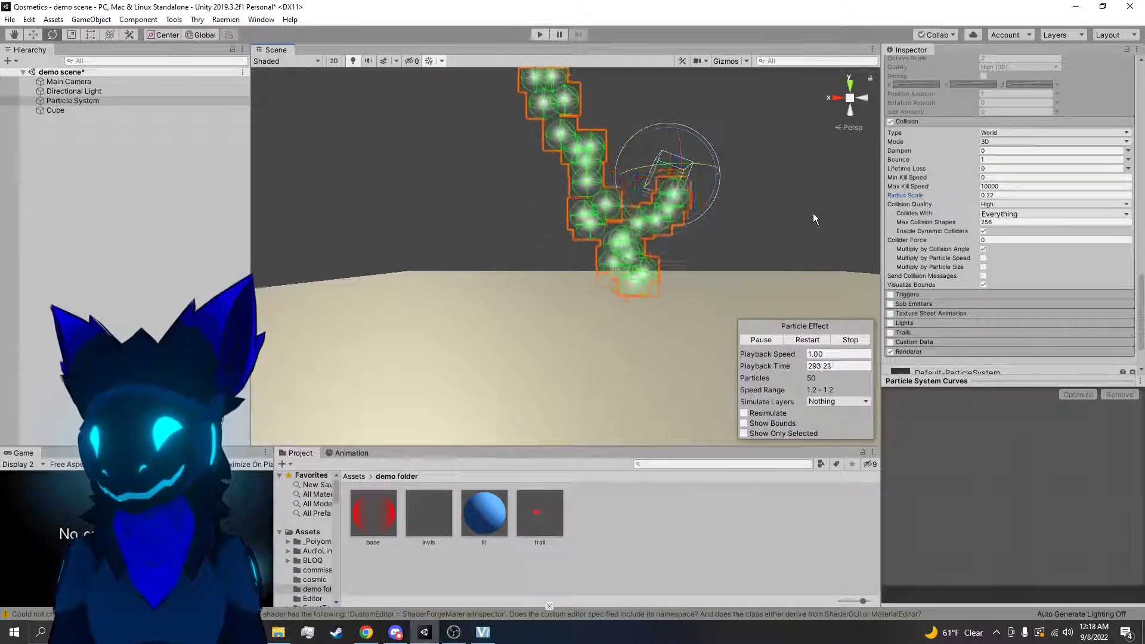
{"action": "key", "text": "d"}
{"action": "right_click_drag", "start_coordinate": [813, 213], "coordinate": [807, 213]}
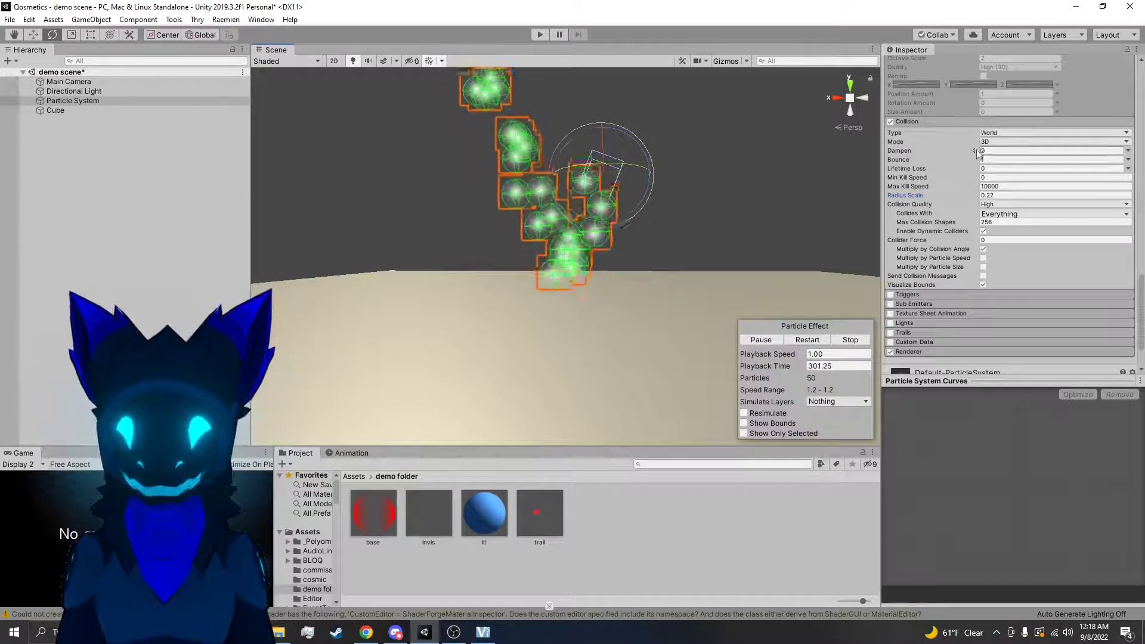
Set the Collision Bounce to 0 and view the particles along the floor up close
{"action": "type", "text": "0"}
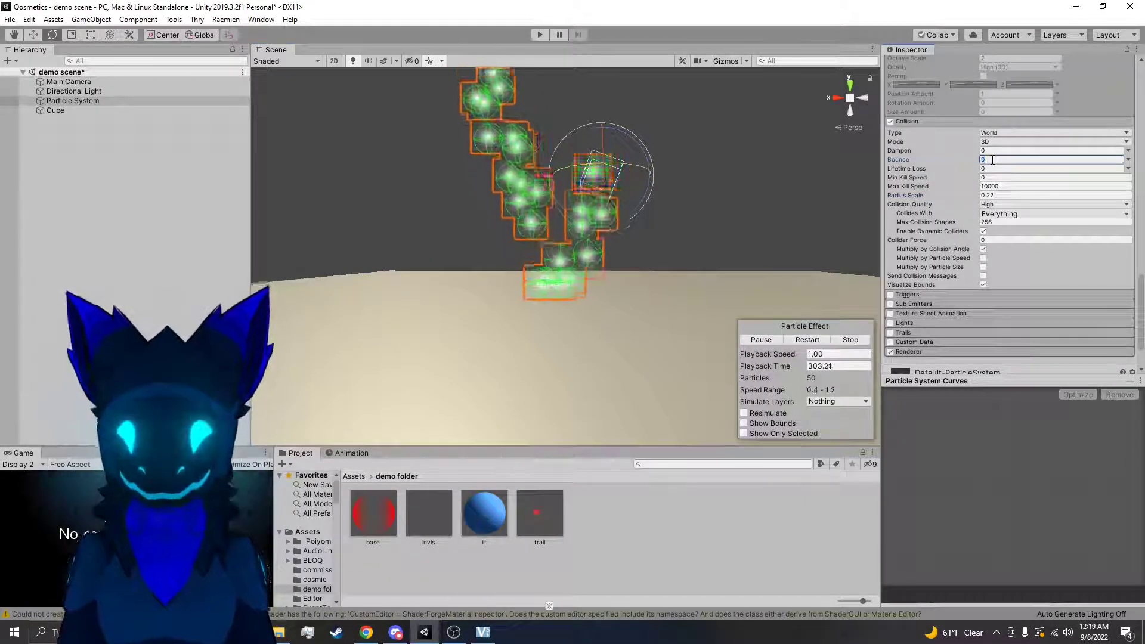
{"action": "right_click_drag", "start_coordinate": [811, 209], "coordinate": [741, 284]}
{"action": "key", "text": "w"}
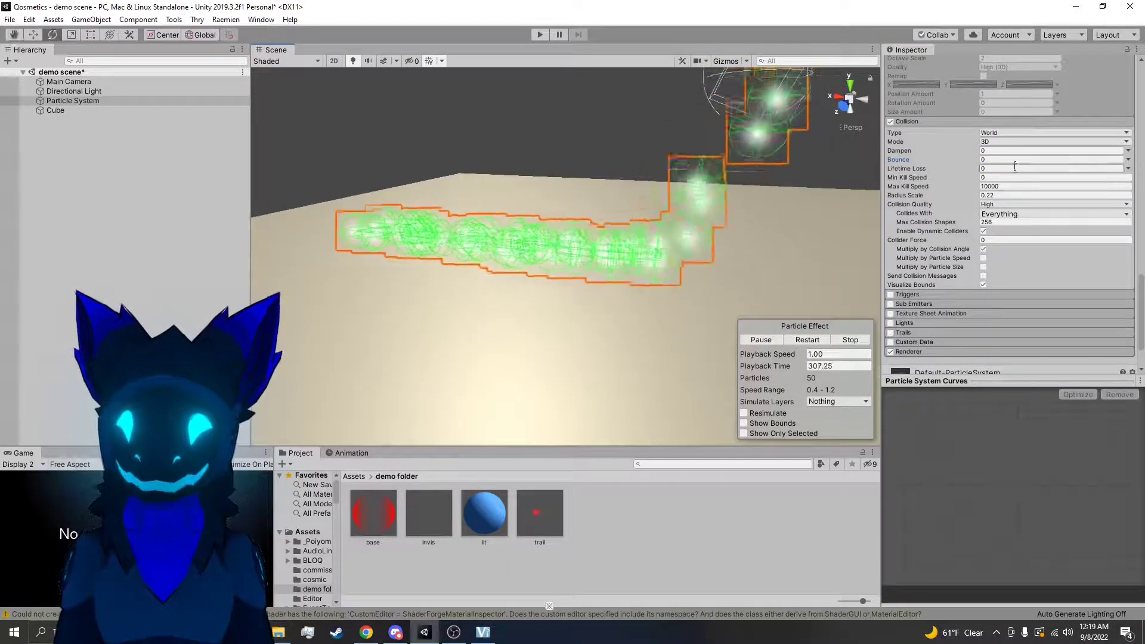
Set the Collision Dampen to 1 and check how the particles behave on the floor
{"action": "left_click", "coordinate": [986, 150]}
{"action": "type", "text": "1"}
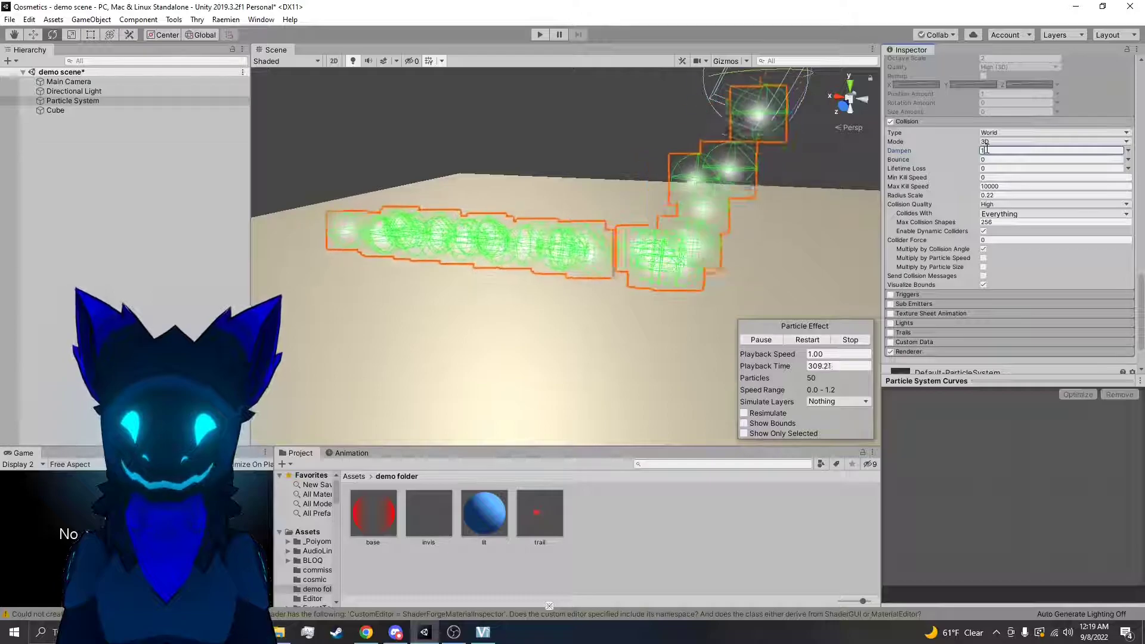
{"action": "right_click_drag", "start_coordinate": [835, 146], "coordinate": [661, 148]}
{"action": "left_click_drag", "start_coordinate": [563, 151], "coordinate": [835, 155]}
Turn off the Inherit Velocity module, test the stream with the emitter in motion, and return to the Collision settings
{"action": "scroll", "coordinate": [1000, 164], "scroll_direction": "up", "scroll_amount": 10}
{"action": "left_click", "coordinate": [891, 160]}
{"action": "left_click_drag", "start_coordinate": [783, 165], "coordinate": [543, 269]}
{"action": "scroll", "coordinate": [963, 231], "scroll_direction": "down", "scroll_amount": 5}
{"action": "scroll", "coordinate": [960, 232], "scroll_direction": "down", "scroll_amount": 5}
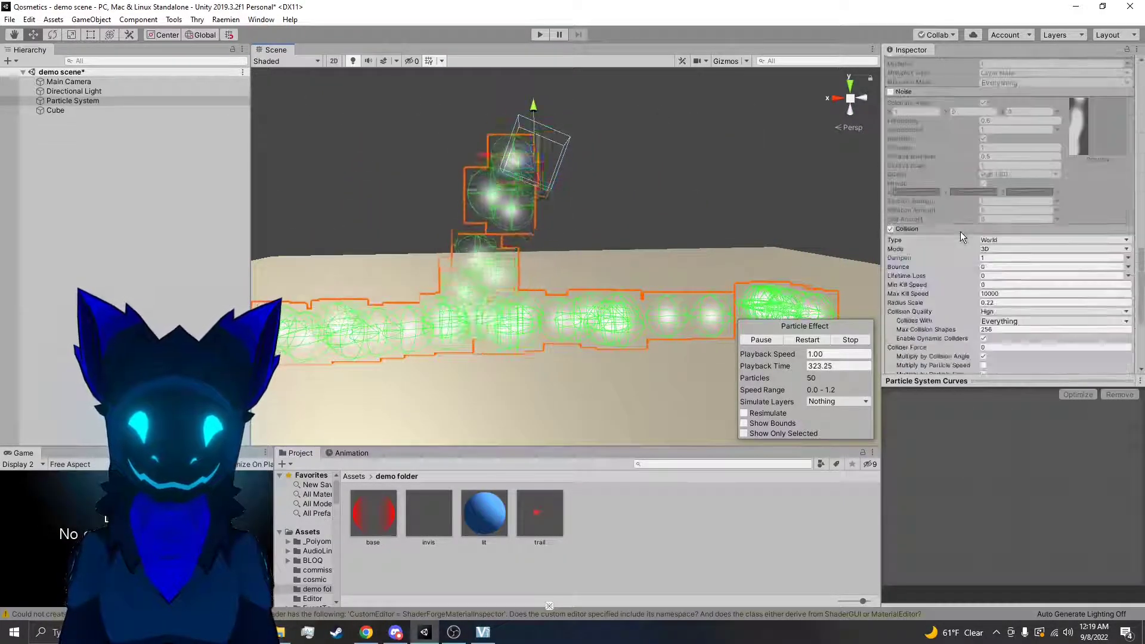
Set the Collision Dampen to 0.5 and slide the emitter along X to check the particles' slowdown
{"action": "left_click", "coordinate": [983, 258]}
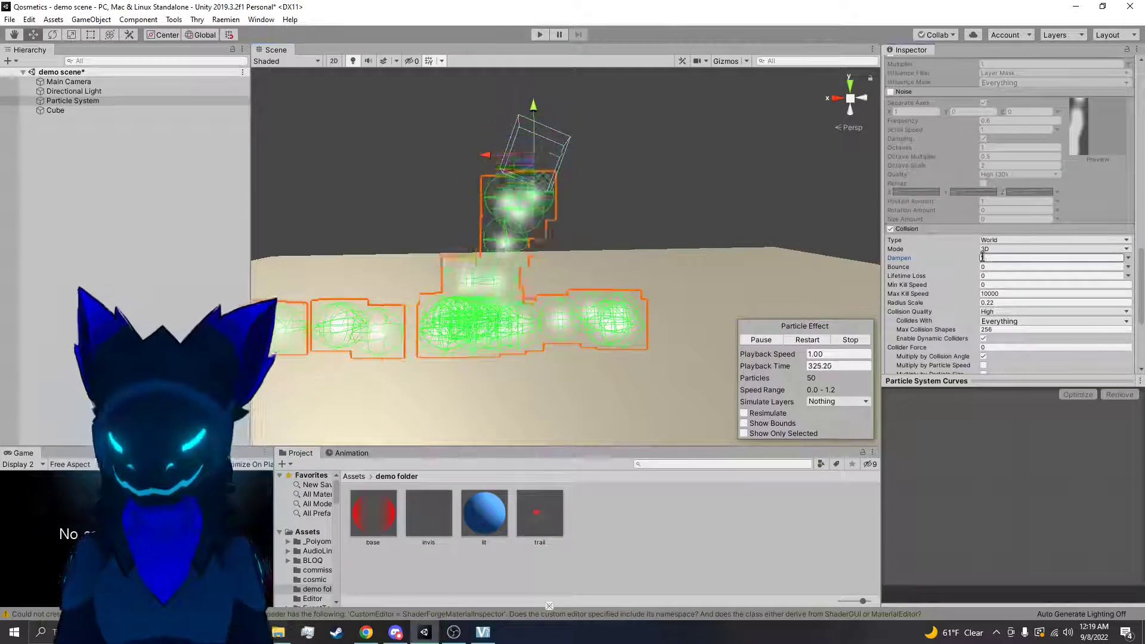
{"action": "type", "text": ".5"}
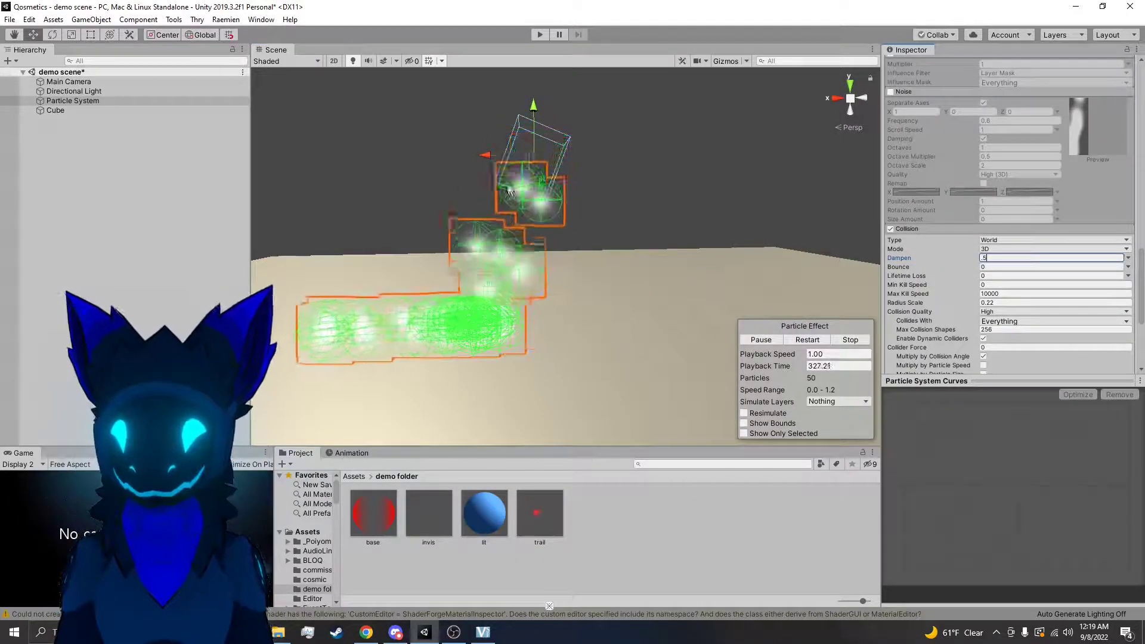
{"action": "left_click_drag", "start_coordinate": [482, 160], "coordinate": [779, 182]}
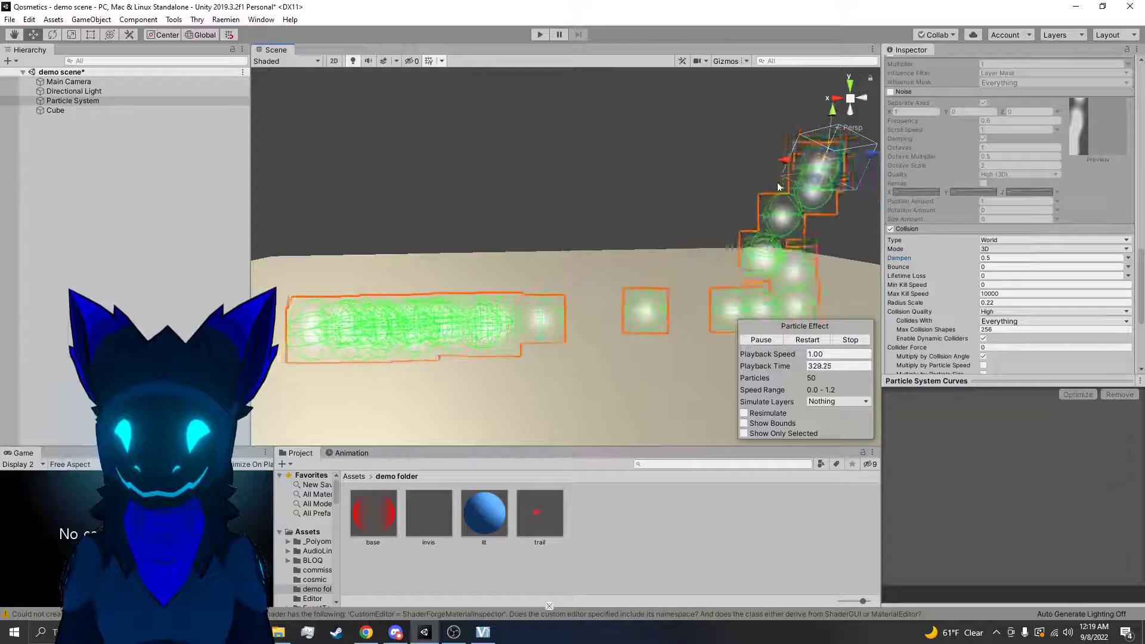
{"action": "left_click_drag", "start_coordinate": [625, 255], "coordinate": [722, 190], "text": "alt"}
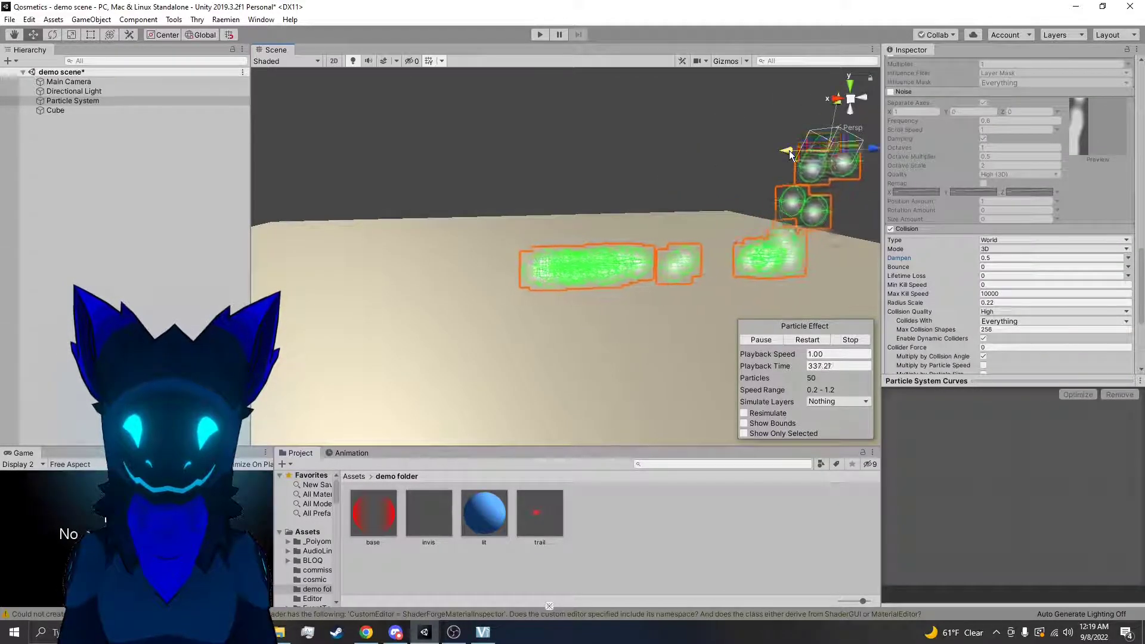
Set the Collision Dampen to 0 and Bounce to 0.1, and slide the emitter along X to test the bounce
{"action": "left_click", "coordinate": [998, 258]}
{"action": "type", "text": "0"}
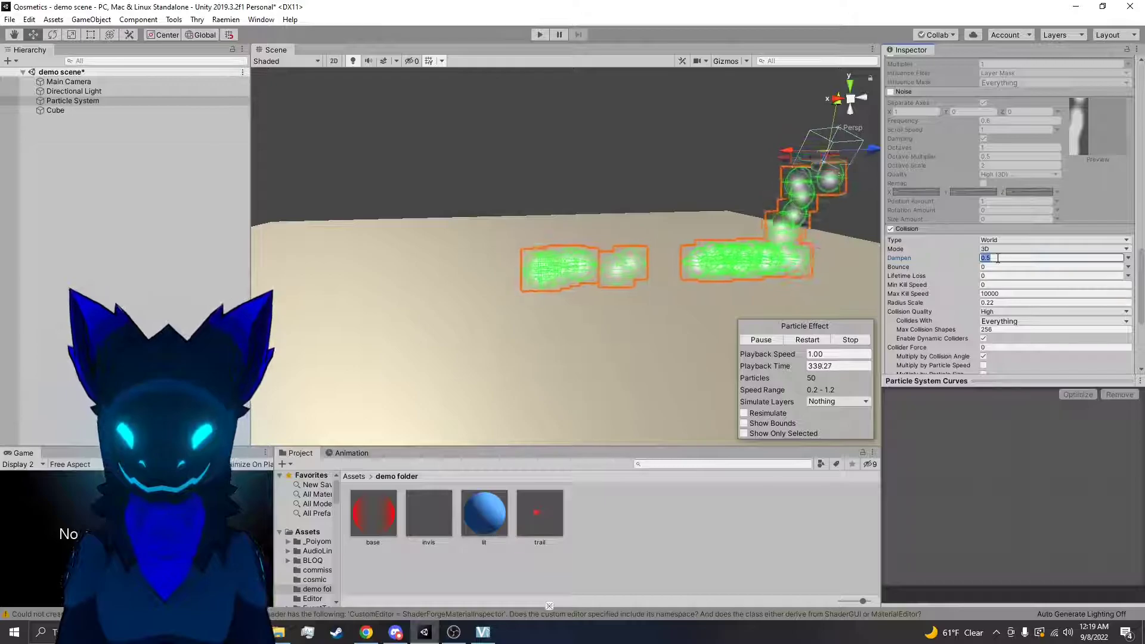
{"action": "key", "text": "Return"}
{"action": "left_click", "coordinate": [993, 267]}
{"action": "type", "text": ".1"}
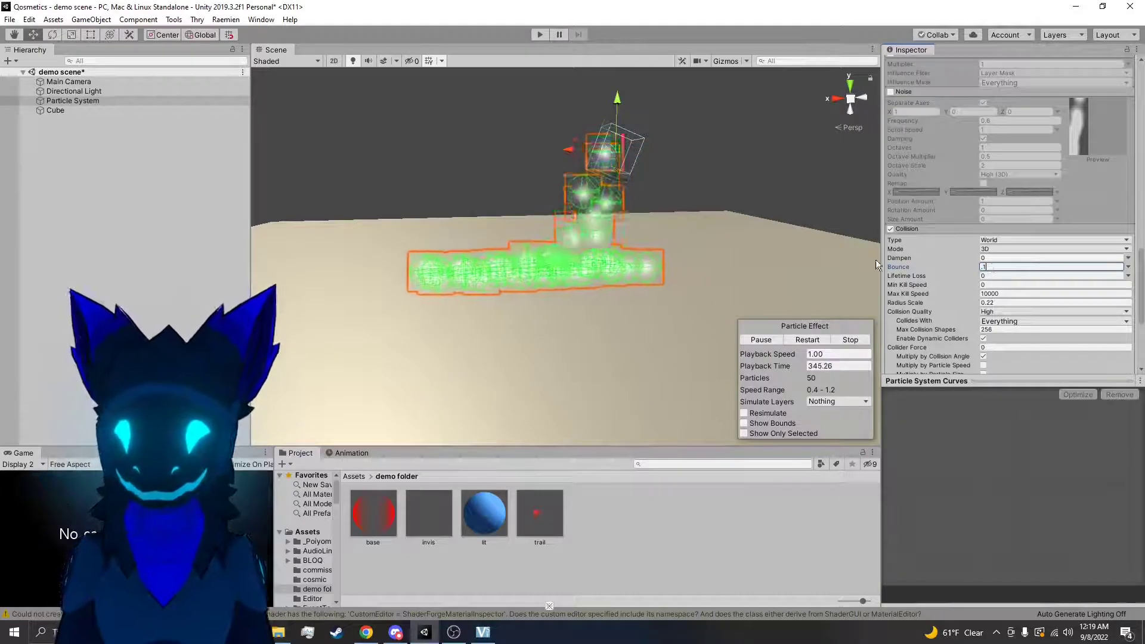
{"action": "left_click_drag", "start_coordinate": [573, 149], "coordinate": [683, 150]}
Try a Collision Bounce of 2 on the stream, and undo the Bounce change
{"action": "left_click", "coordinate": [1038, 267]}
{"action": "type", "text": "2"}
{"action": "right_click_drag", "start_coordinate": [692, 183], "coordinate": [690, 120]}
{"action": "key", "text": "ctrl+z"}
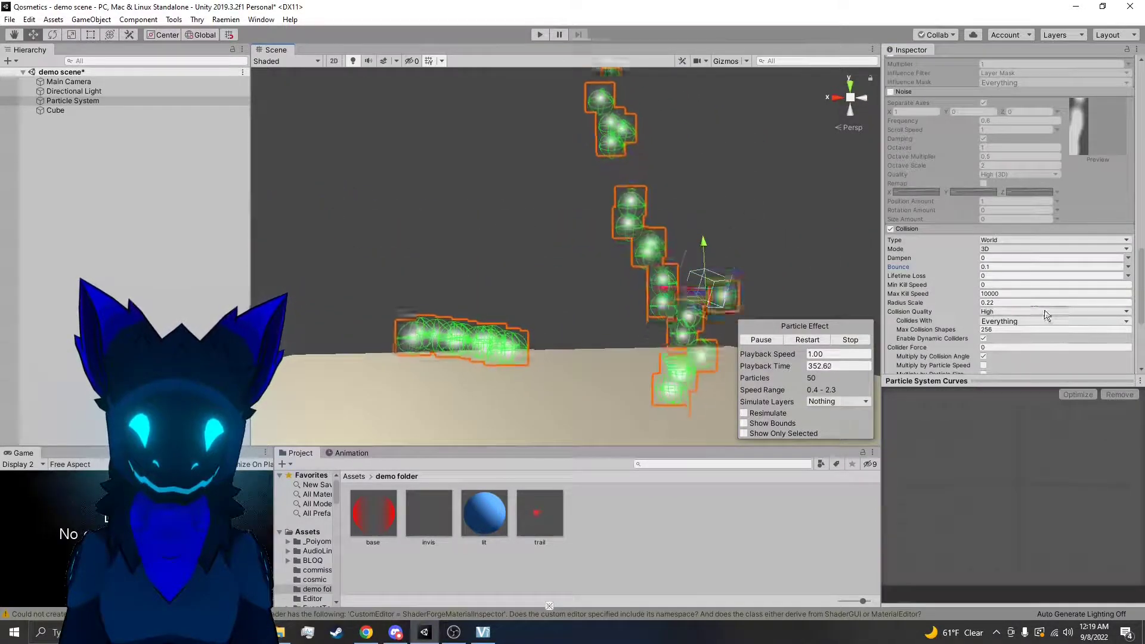
Set the Collision Bounce to 0 and raise the emitter higher above the floor
{"action": "left_click", "coordinate": [997, 265]}
{"action": "type", "text": "0"}
{"action": "key", "text": "Tab"}
{"action": "left_click_drag", "start_coordinate": [704, 246], "coordinate": [700, 156]}
Set the Collision Lifetime Loss to 1, and lower and slide the emitter to check particles dying on impact
{"action": "left_click", "coordinate": [990, 276]}
{"action": "type", "text": "1"}
{"action": "right_click_drag", "start_coordinate": [743, 254], "coordinate": [726, 277]}
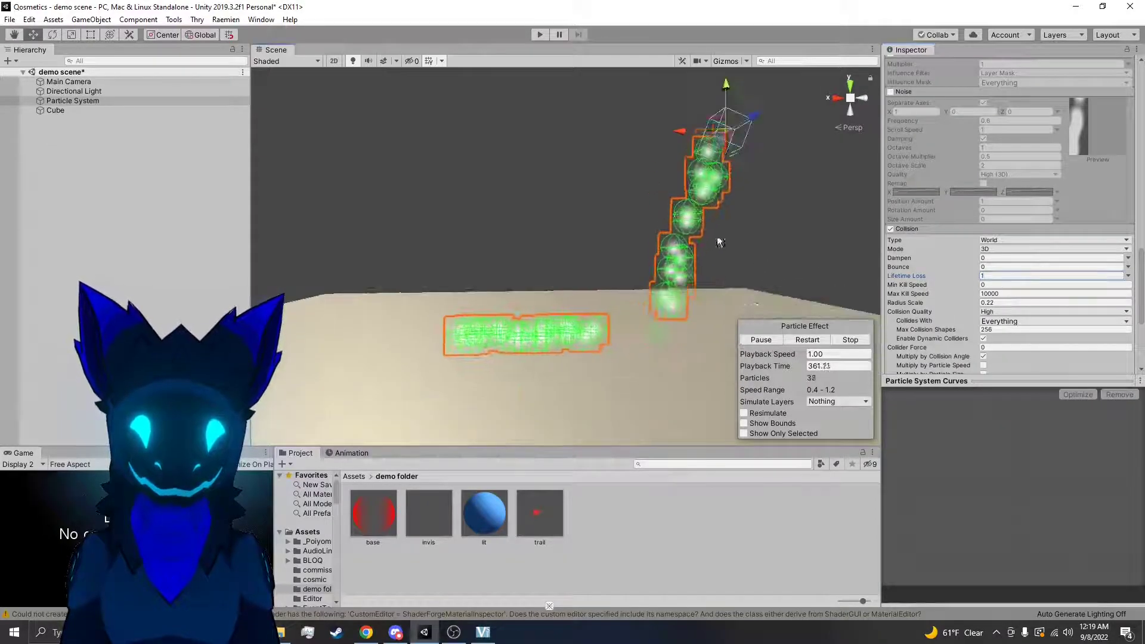
{"action": "left_click_drag", "start_coordinate": [709, 140], "coordinate": [715, 310]}
{"action": "left_click_drag", "start_coordinate": [482, 261], "coordinate": [634, 266]}
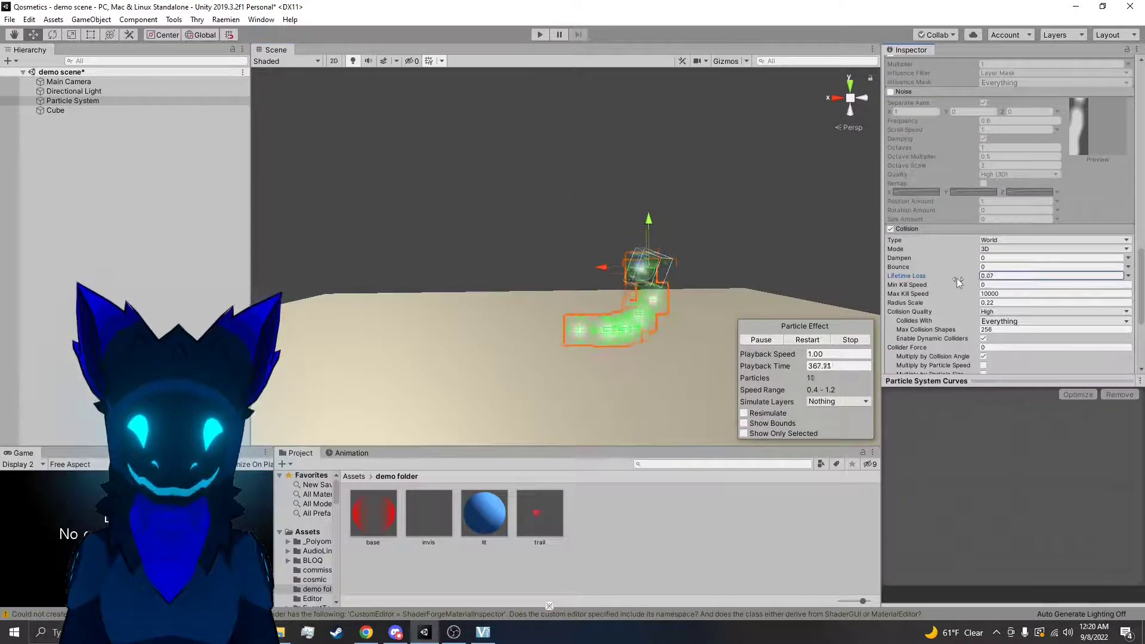
Vary the Collision Lifetime Loss up to 0.86 and reset it to 0
{"action": "left_click_drag", "start_coordinate": [978, 279], "coordinate": [995, 280]}
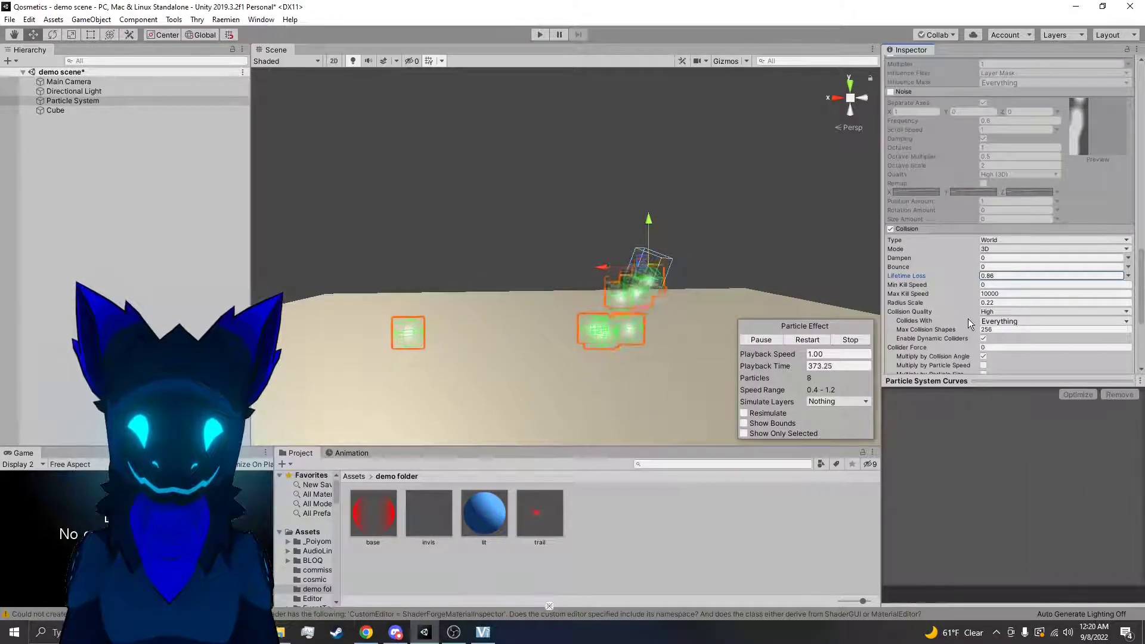
{"action": "type", "text": "0"}
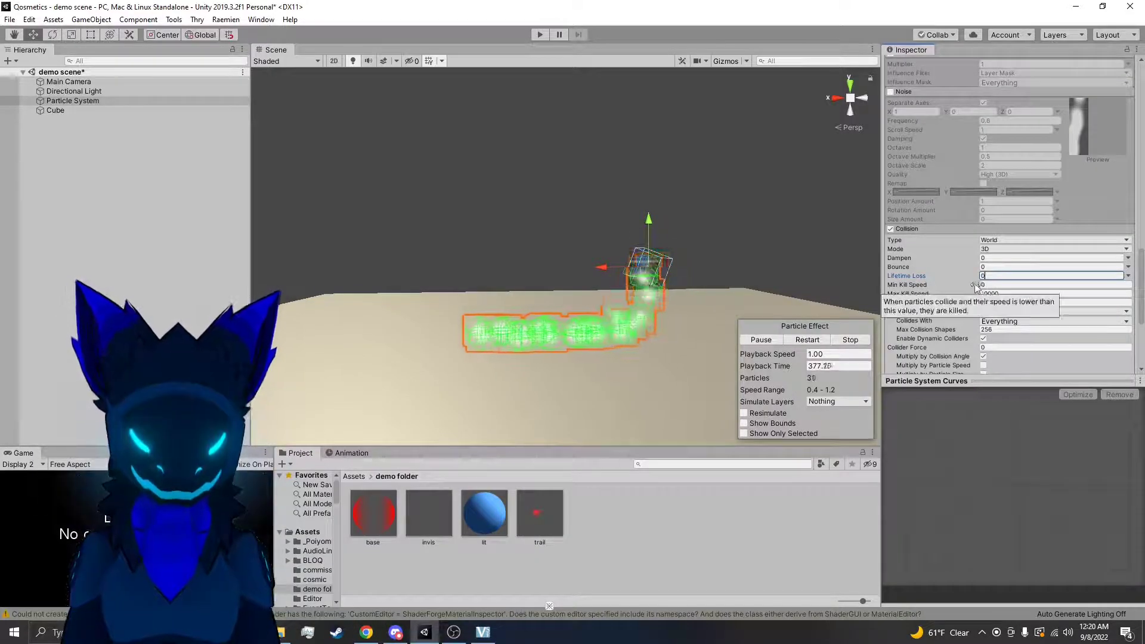
Try a Collision Min Kill Speed of 0.61 on the stream, and reset both Lifetime Loss and Min Kill Speed to 0
{"action": "left_click", "coordinate": [984, 285]}
{"action": "left_click_drag", "start_coordinate": [984, 285], "coordinate": [935, 284]}
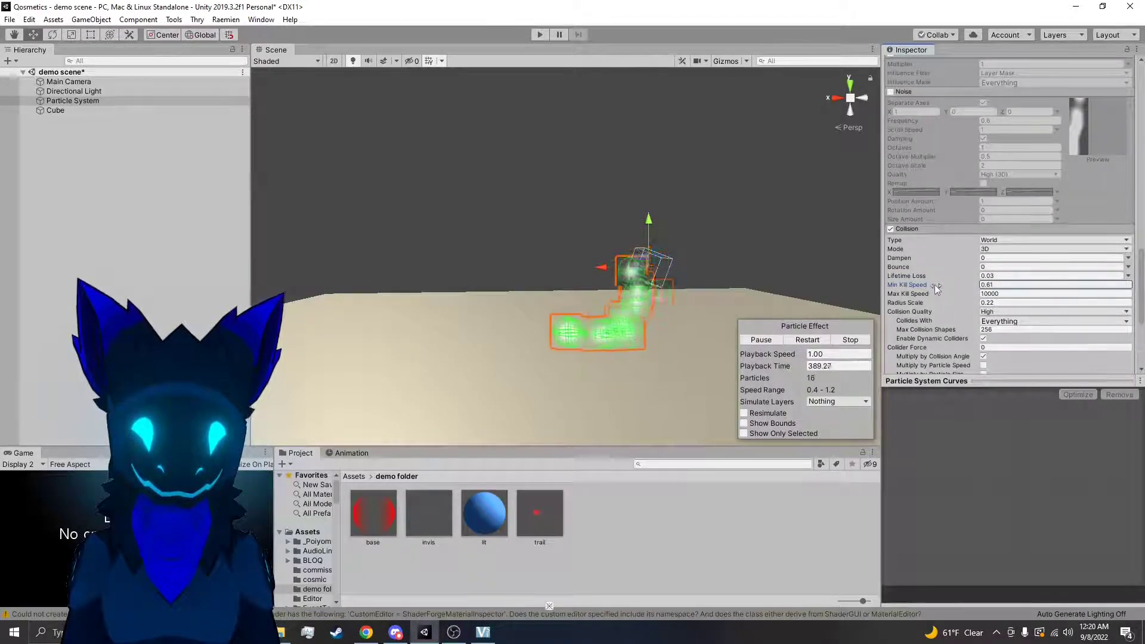
{"action": "left_click_drag", "start_coordinate": [747, 308], "coordinate": [718, 301], "text": "alt"}
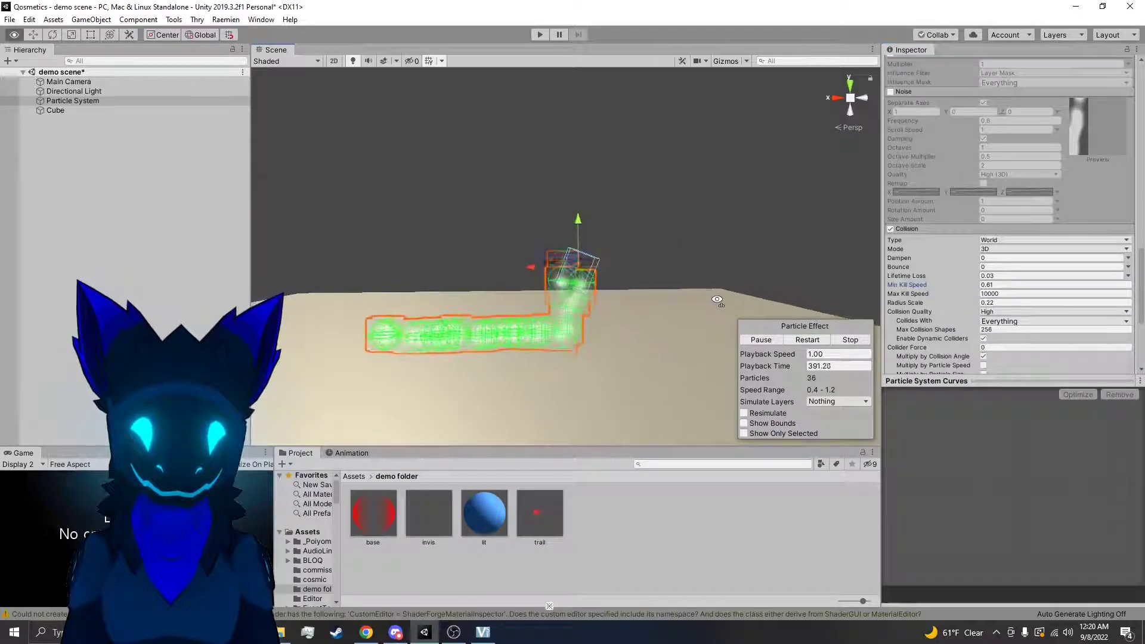
{"action": "right_click_drag", "start_coordinate": [717, 300], "coordinate": [710, 304]}
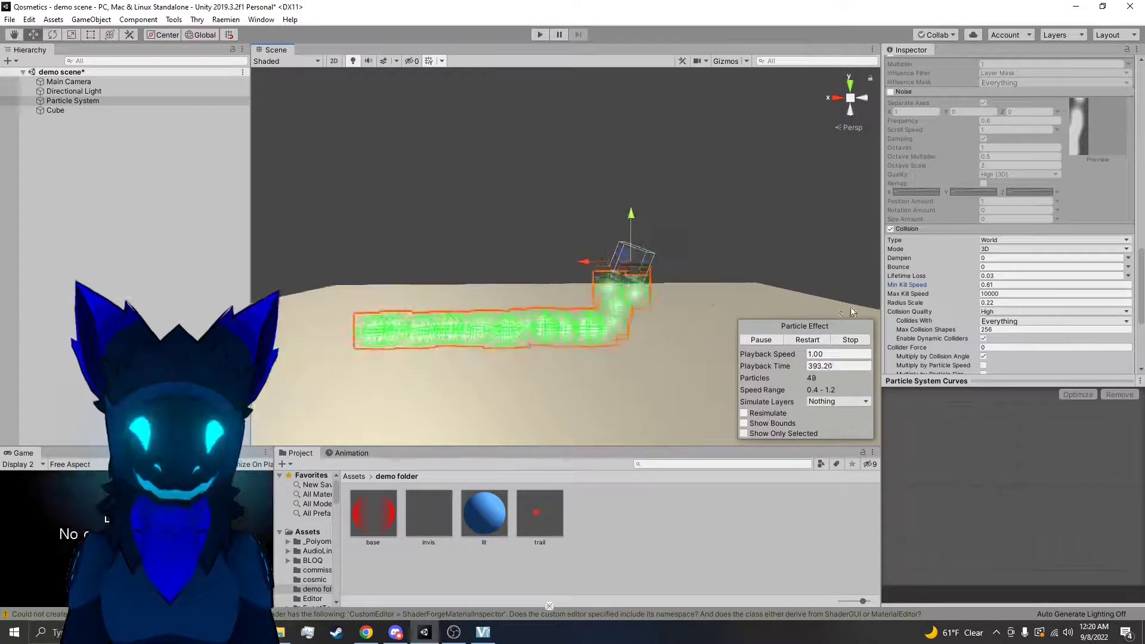
{"action": "left_click", "coordinate": [997, 276]}
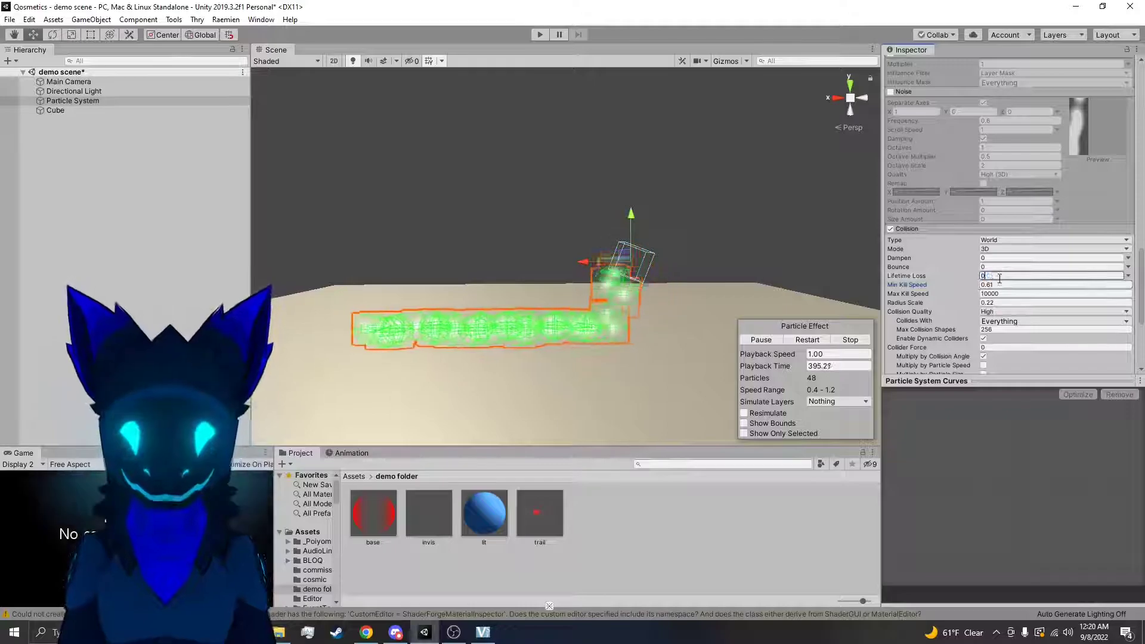
{"action": "type", "text": "0"}
Raise the emitter higher above the floor and set the Collision Quality to Medium (Static Colliders)
{"action": "left_click", "coordinate": [994, 310]}
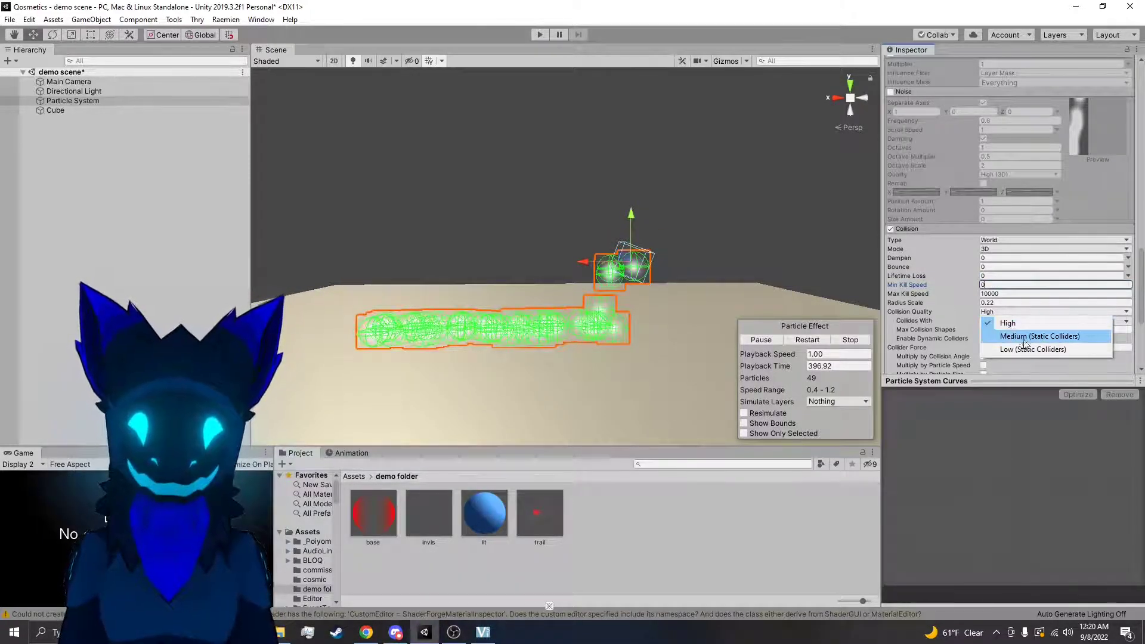
{"action": "left_click", "coordinate": [1012, 328]}
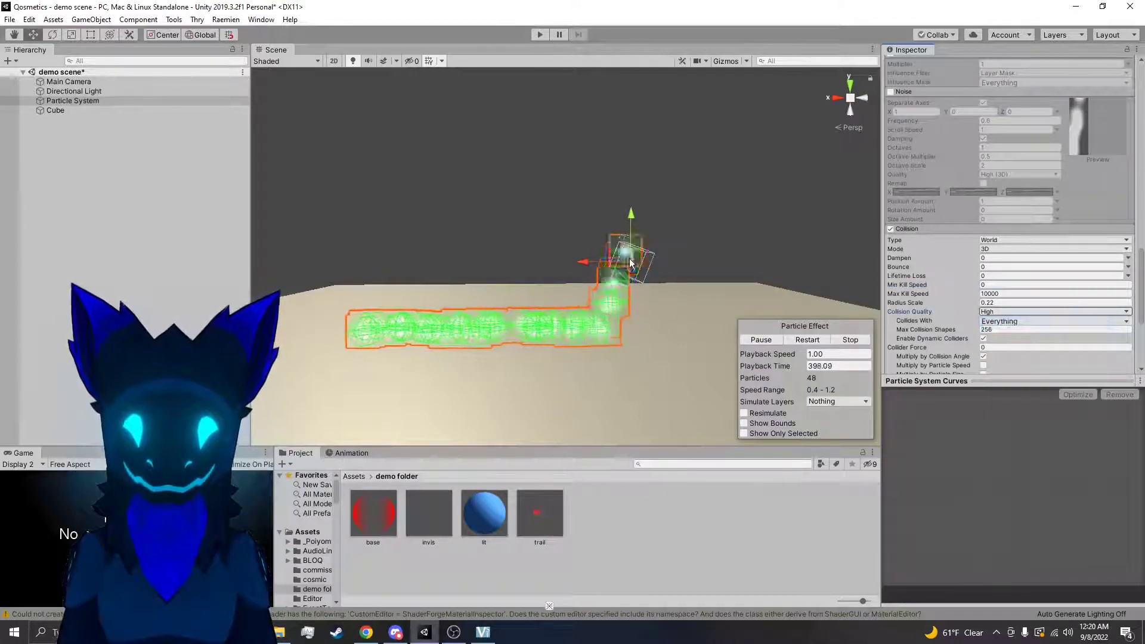
{"action": "left_click_drag", "start_coordinate": [724, 225], "coordinate": [685, 198]}
{"action": "left_click", "coordinate": [997, 312]}
{"action": "left_click", "coordinate": [996, 337]}
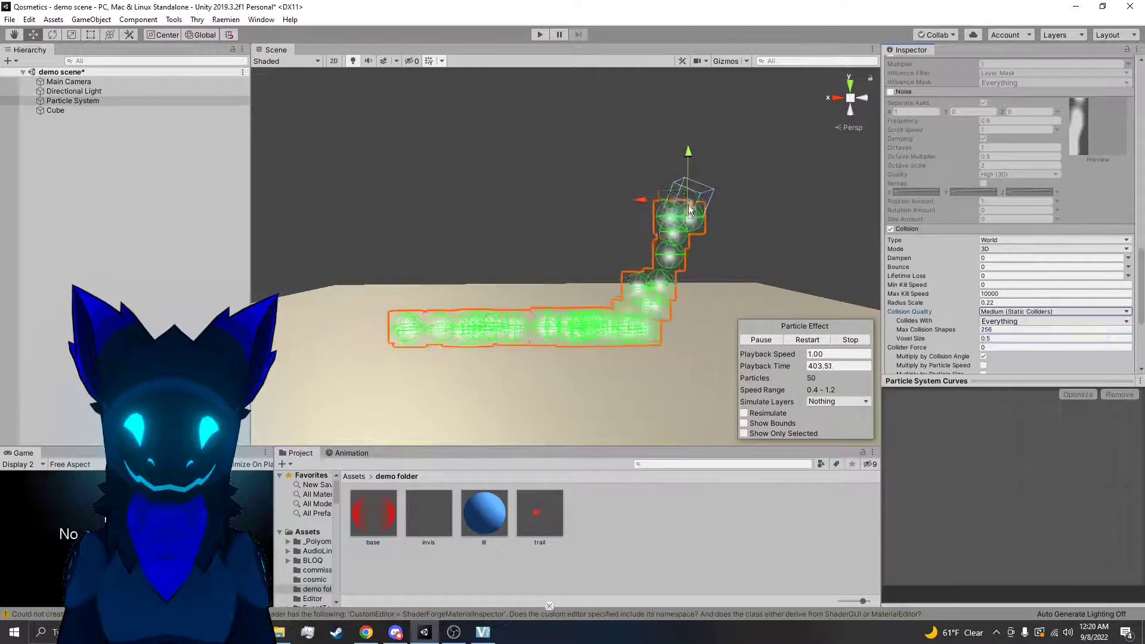
Move the emitter around above and close to the floor to test the medium-quality collisions
{"action": "right_click_drag", "start_coordinate": [684, 205], "coordinate": [630, 265]}
{"action": "right_click_drag", "start_coordinate": [600, 160], "coordinate": [651, 156]}
{"action": "left_click_drag", "start_coordinate": [662, 119], "coordinate": [695, 266]}
{"action": "right_click_drag", "start_coordinate": [695, 266], "coordinate": [635, 287]}
Set the Collision Quality to High and shift the emitter at the floor surface to compare the particle behaviour
{"action": "left_click", "coordinate": [1001, 312]}
{"action": "left_click", "coordinate": [1008, 324]}
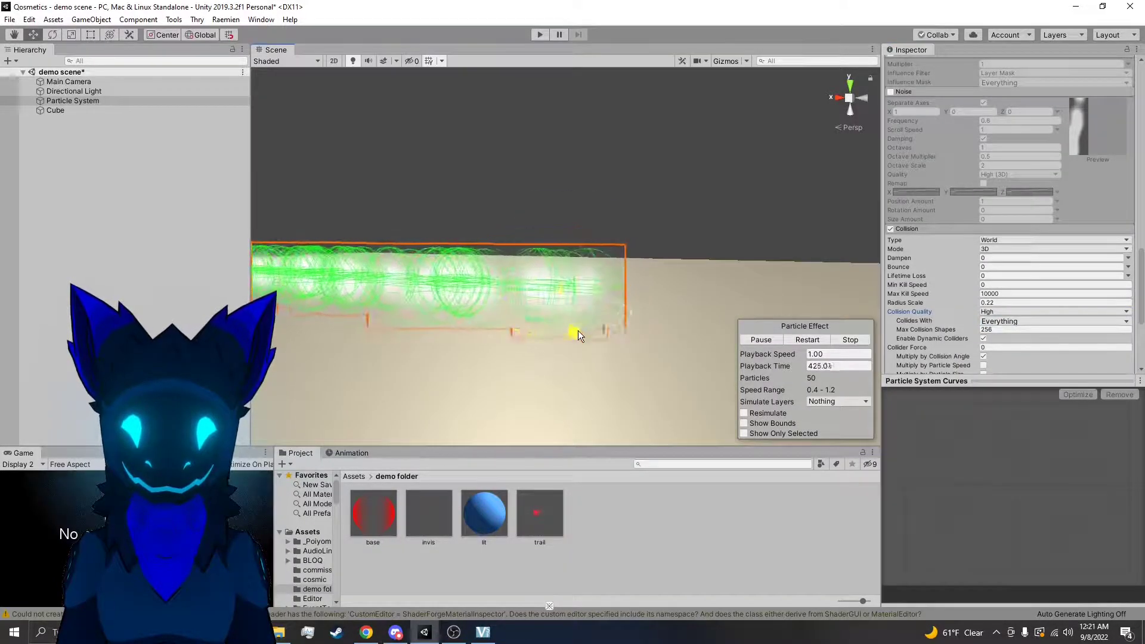
{"action": "right_click_drag", "start_coordinate": [572, 352], "coordinate": [565, 377]}
{"action": "left_click_drag", "start_coordinate": [567, 311], "coordinate": [624, 320]}
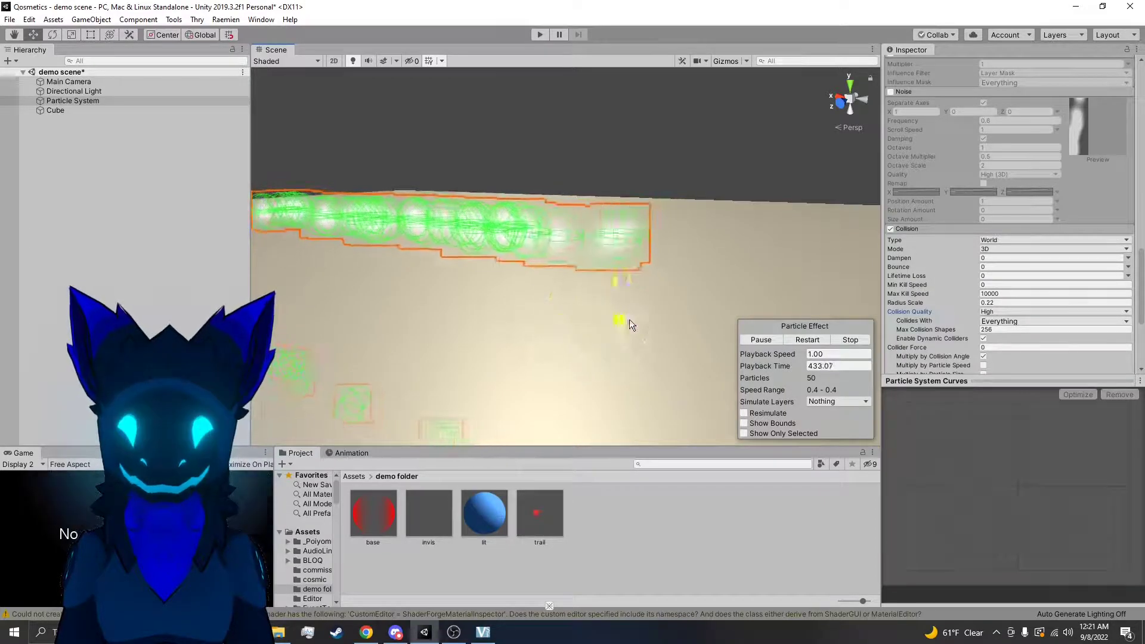
Switch the Collision Quality to Medium (Static Colliders) and reposition the emitter to recheck collisions with the floor
{"action": "left_click", "coordinate": [988, 312]}
{"action": "left_click", "coordinate": [1014, 337]}
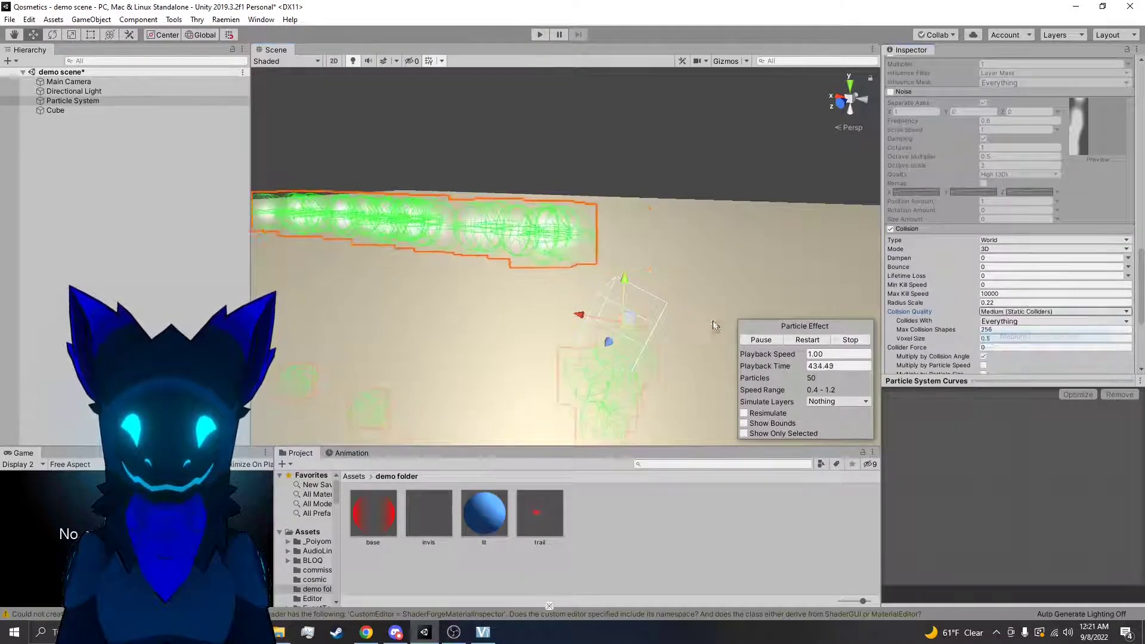
{"action": "left_click_drag", "start_coordinate": [642, 284], "coordinate": [694, 245]}
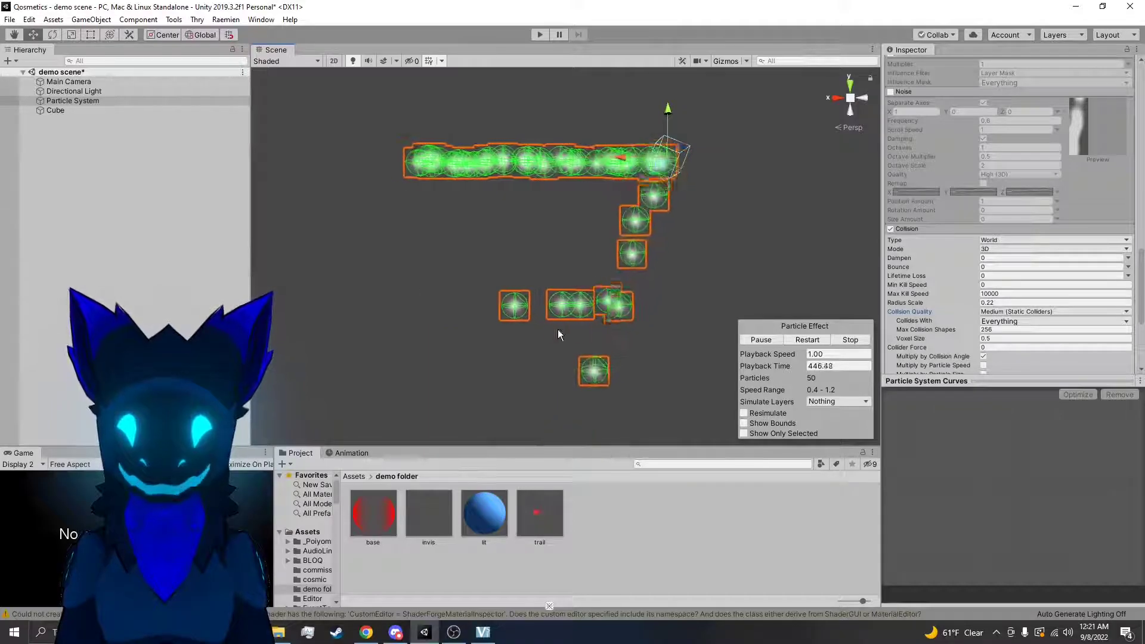
{"action": "left_click_drag", "start_coordinate": [642, 303], "coordinate": [620, 322], "text": "alt"}
Set the Collision Quality to Low (Static Colliders) and move the emitter across the floor to test it
{"action": "left_click", "coordinate": [998, 313]}
{"action": "left_click", "coordinate": [1014, 344]}
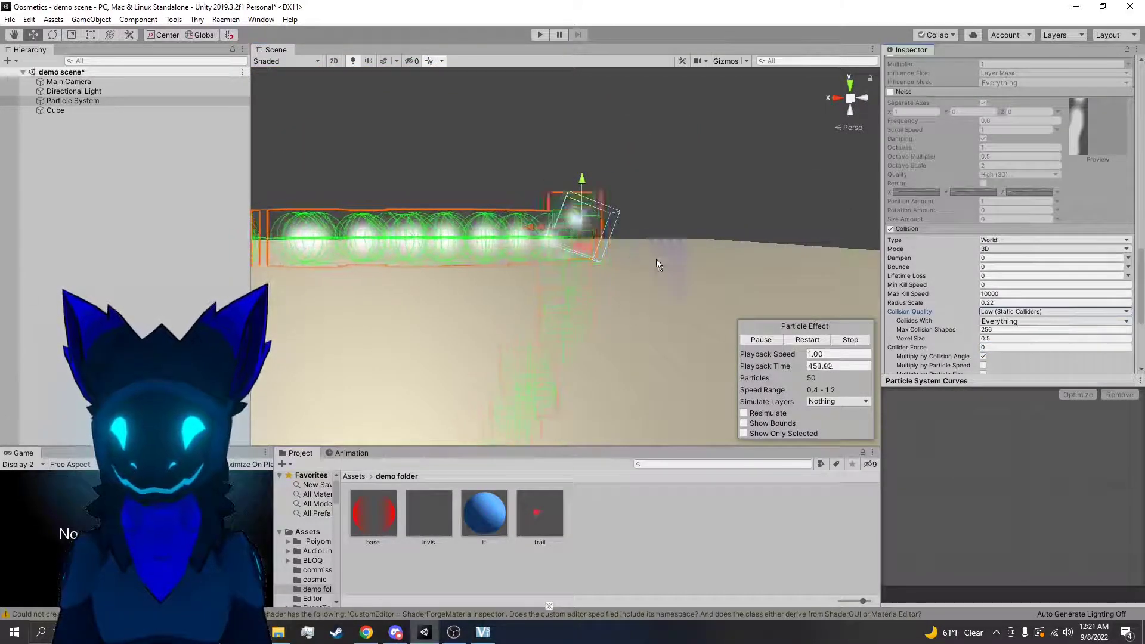
{"action": "left_click_drag", "start_coordinate": [571, 223], "coordinate": [585, 347]}
Restore the Collision Quality to High and review the Collides With layer options, keeping Everything
{"action": "left_click", "coordinate": [1010, 315]}
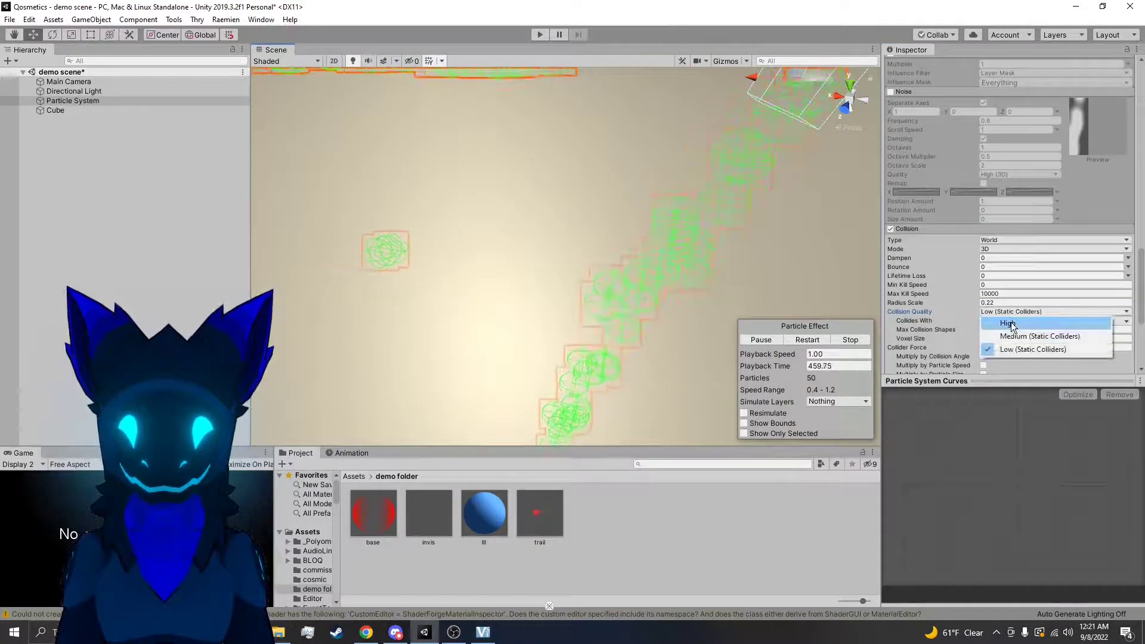
{"action": "left_click", "coordinate": [1003, 321]}
{"action": "left_click", "coordinate": [1003, 322]}
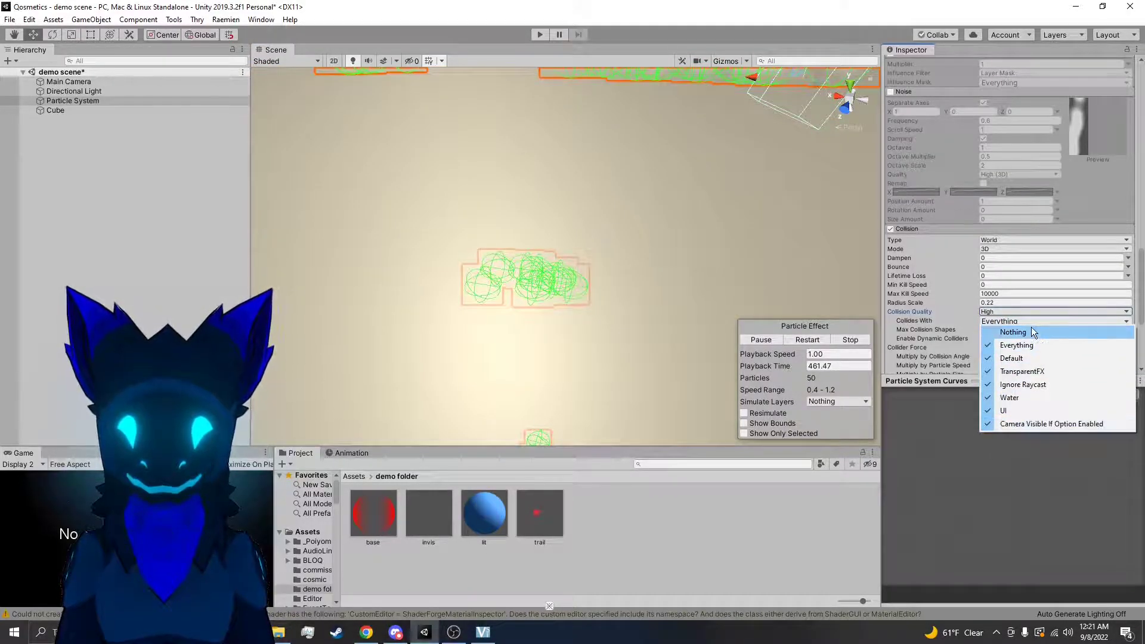
{"action": "left_click", "coordinate": [1031, 319]}
{"action": "right_click_drag", "start_coordinate": [738, 257], "coordinate": [756, 198]}
{"action": "scroll", "coordinate": [755, 197], "scroll_direction": "down", "scroll_amount": 5}
{"action": "right_click_drag", "start_coordinate": [675, 203], "coordinate": [667, 179]}
{"action": "key", "text": "d"}
{"action": "key", "text": "w"}
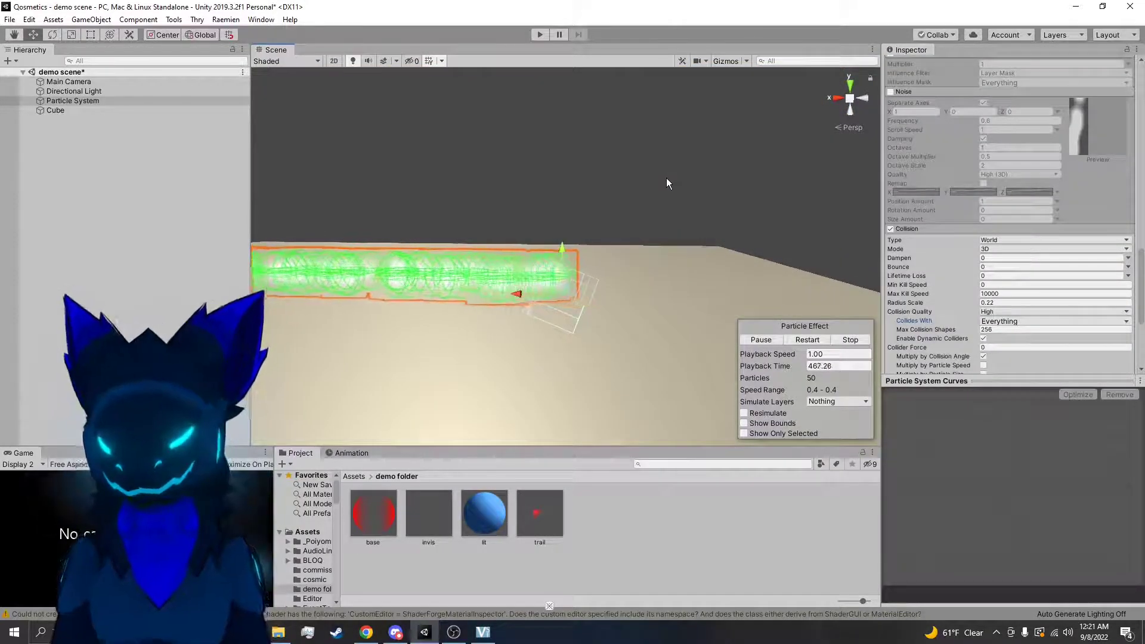
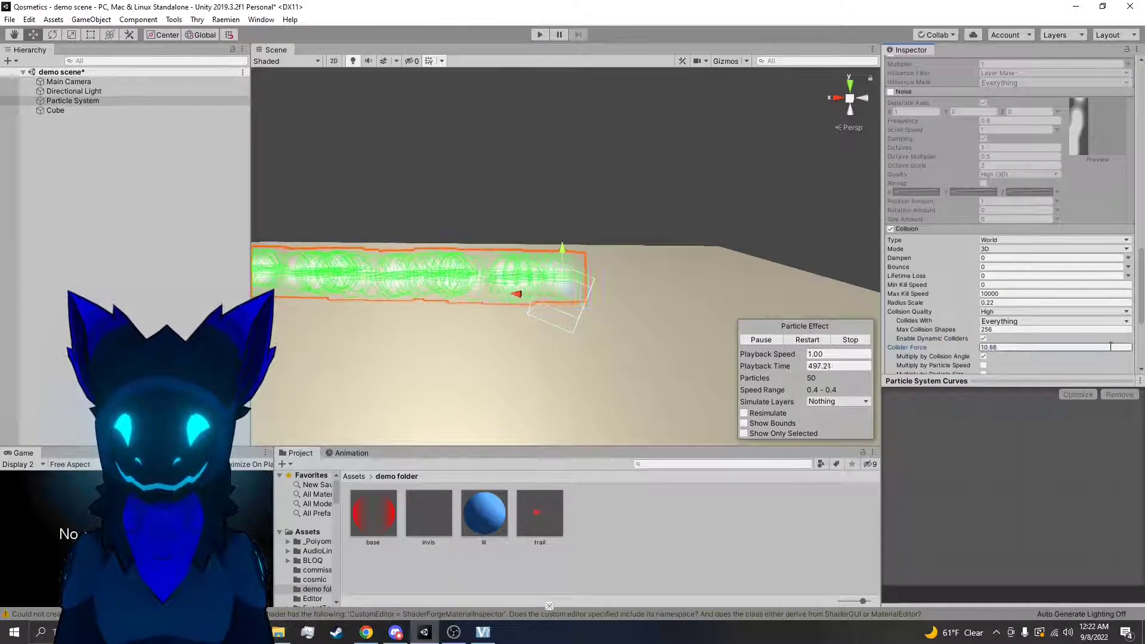
Set the Collision module's Collider Force to 0 and move the particle system up above the cube's surface
{"action": "scroll", "coordinate": [974, 349], "scroll_direction": "down", "scroll_amount": 3}
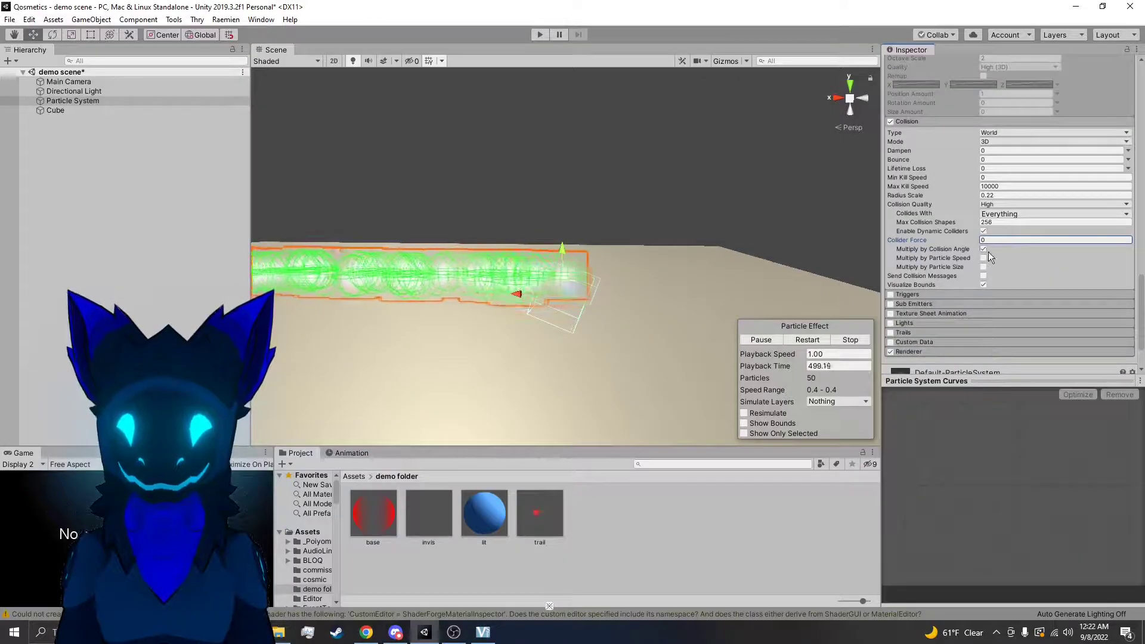
{"action": "left_click_drag", "start_coordinate": [556, 286], "coordinate": [634, 176]}
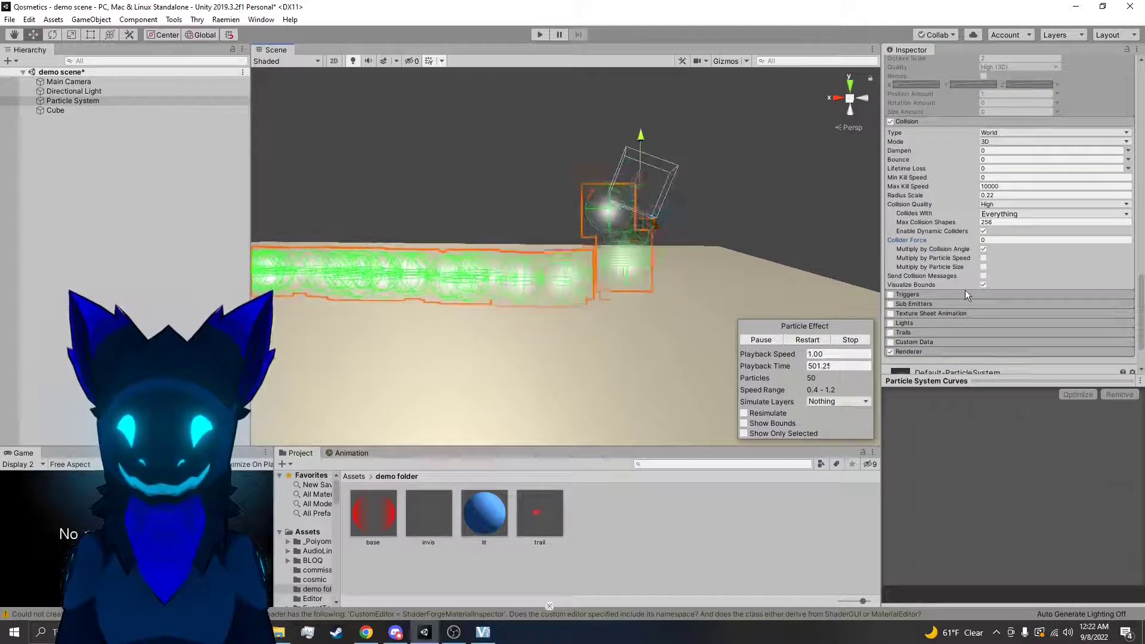
Try the Multiply by Particle Size and Multiply by Particle Speed options in the Collision module
{"action": "left_click", "coordinate": [984, 267]}
{"action": "left_click", "coordinate": [984, 268]}
{"action": "left_click", "coordinate": [983, 259]}
{"action": "left_click", "coordinate": [983, 259]}
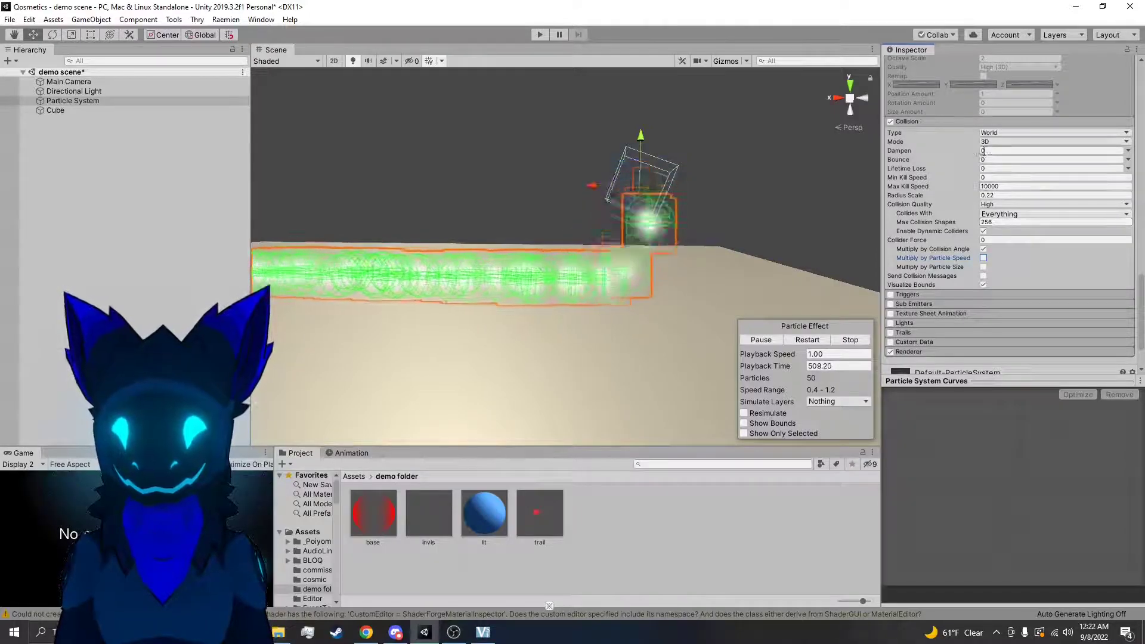
{"action": "scroll", "coordinate": [789, 213], "scroll_direction": "down", "scroll_amount": 2}
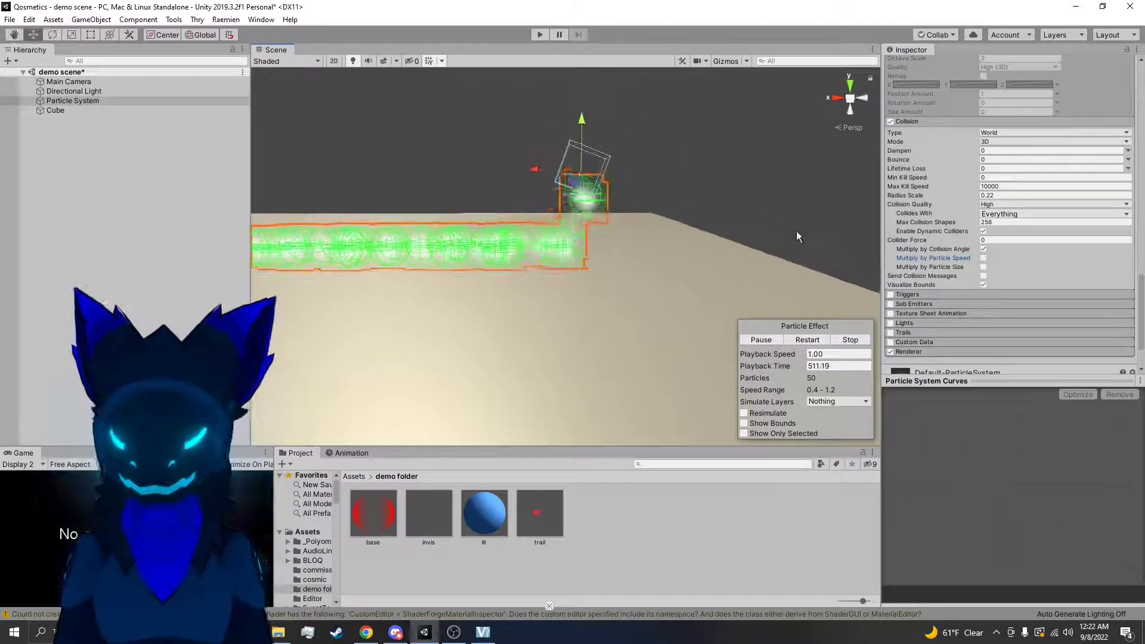
{"action": "right_click_drag", "start_coordinate": [797, 231], "coordinate": [776, 233]}
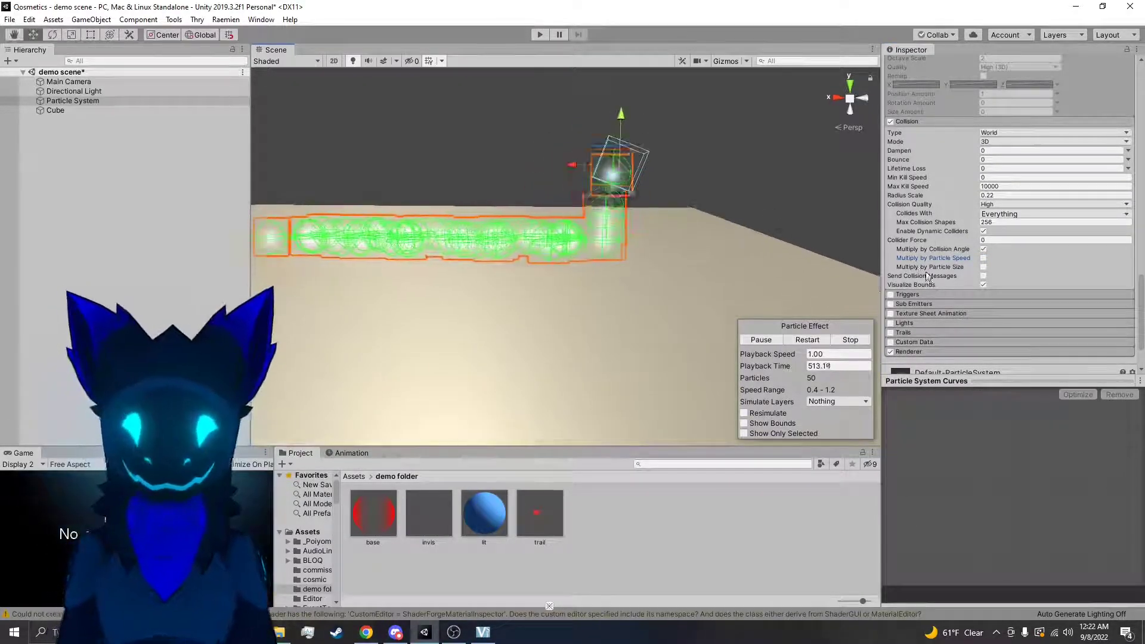
Turn off Visualize Bounds and disable the particle system's Collision module
{"action": "left_click", "coordinate": [983, 284]}
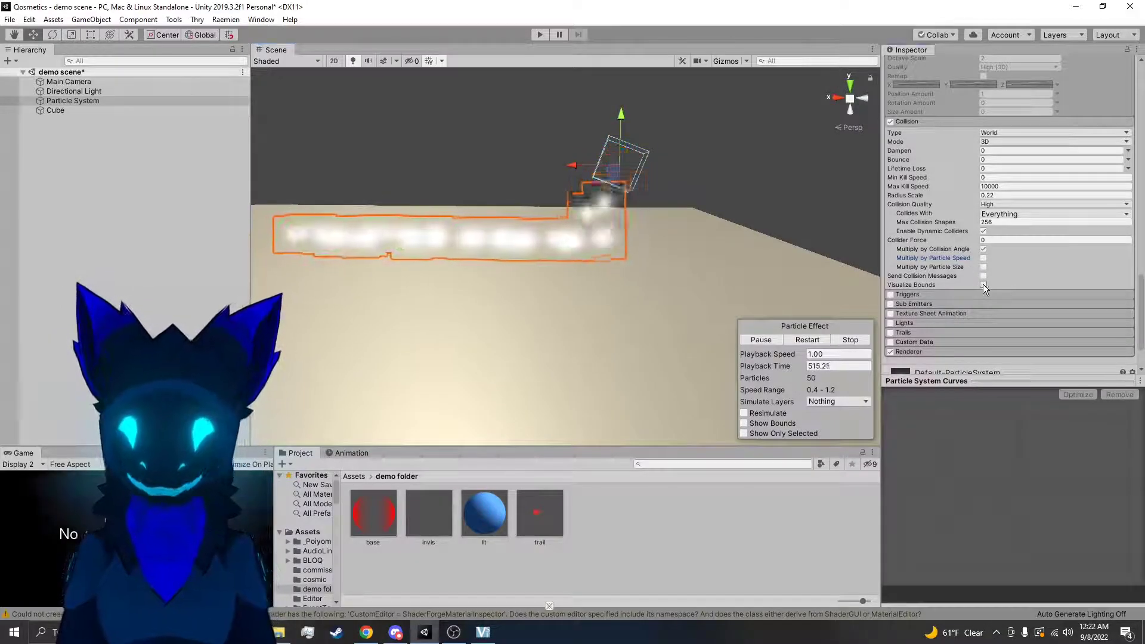
{"action": "left_click", "coordinate": [983, 285]}
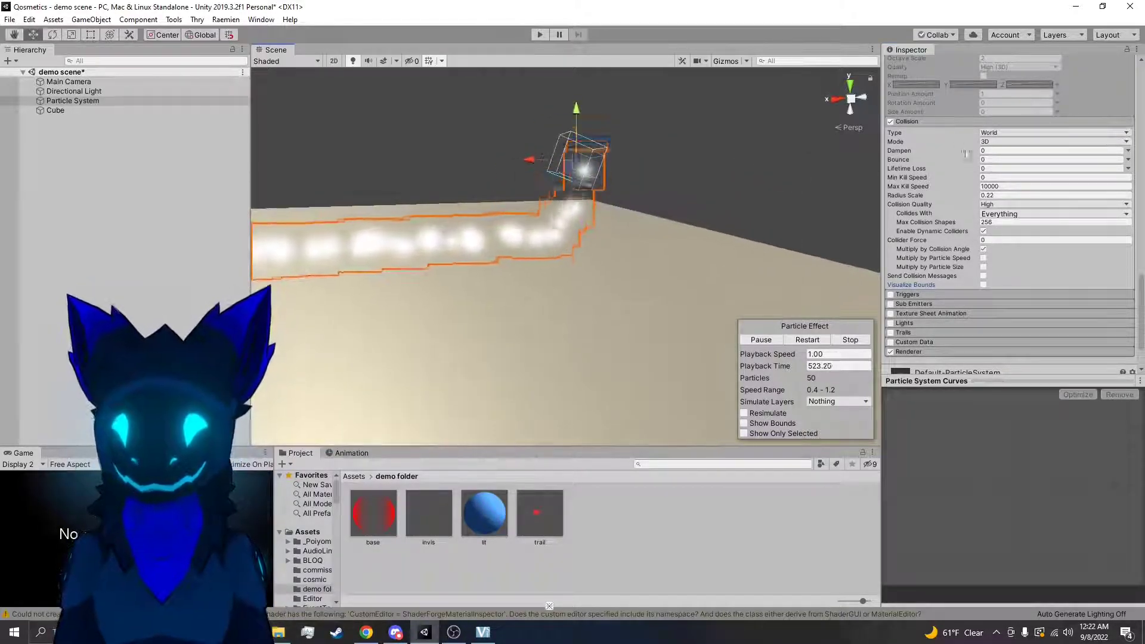
{"action": "left_click", "coordinate": [892, 121]}
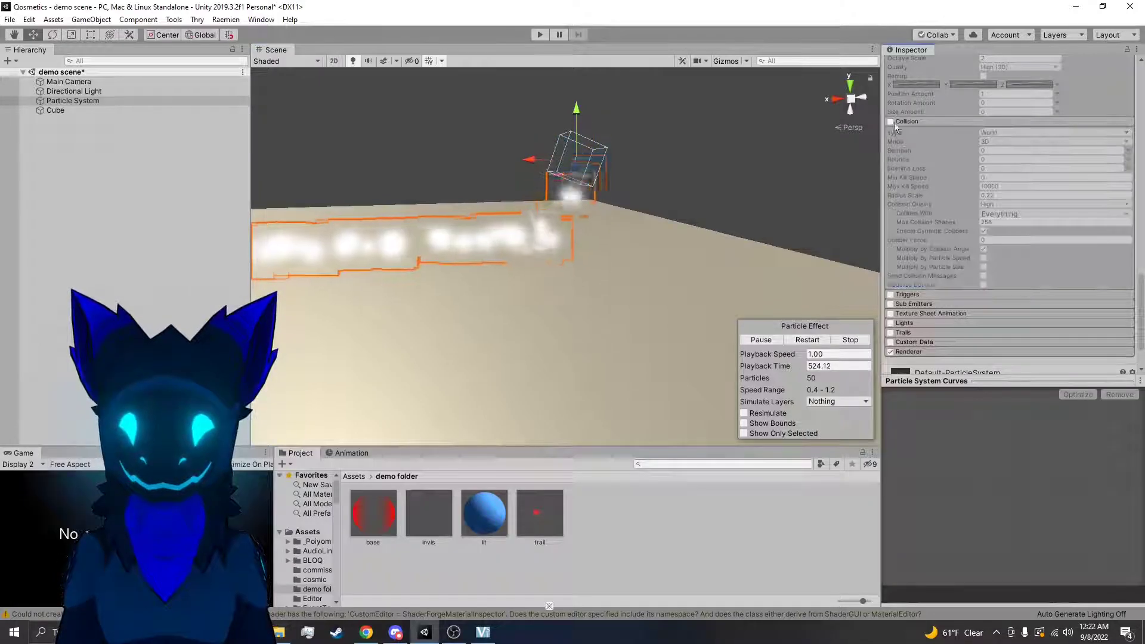
Review the settings of the particle system's Triggers module
{"action": "left_click", "coordinate": [901, 296]}
{"action": "scroll", "coordinate": [904, 292], "scroll_direction": "down", "scroll_amount": 3}
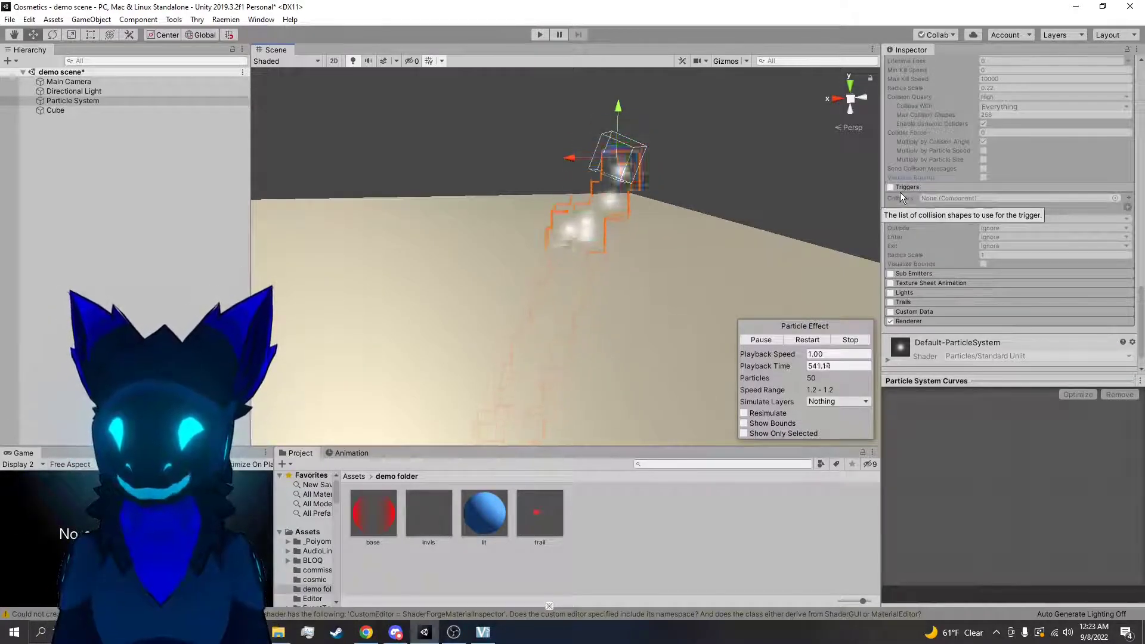
{"action": "left_click", "coordinate": [943, 186]}
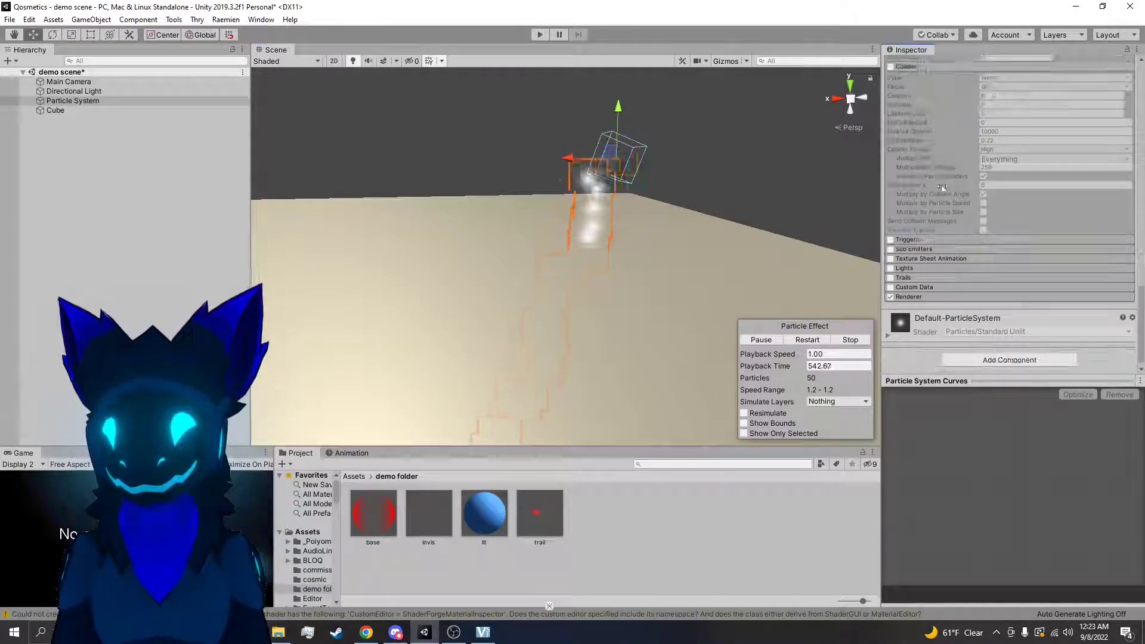
Expand the Sub Emitters module, then rotate and reposition the particle system above the cube
{"action": "left_click", "coordinate": [910, 249]}
{"action": "key", "text": "e"}
{"action": "left_click_drag", "start_coordinate": [608, 148], "coordinate": [554, 147]}
{"action": "mouse_move", "coordinate": [554, 147]}
{"action": "right_mouse_down"}
{"action": "mouse_move", "coordinate": [529, 143]}
{"action": "mouse_move", "coordinate": [540, 143]}
{"action": "right_mouse_up"}
{"action": "key", "text": "w"}
{"action": "key", "text": "e"}
{"action": "left_click_drag", "start_coordinate": [617, 127], "coordinate": [643, 96]}
{"action": "key", "text": "w"}
{"action": "right_click_drag", "start_coordinate": [627, 184], "coordinate": [618, 190]}
Deactivate the Cube object in the scene and deselect it
{"action": "left_click", "coordinate": [617, 197]}
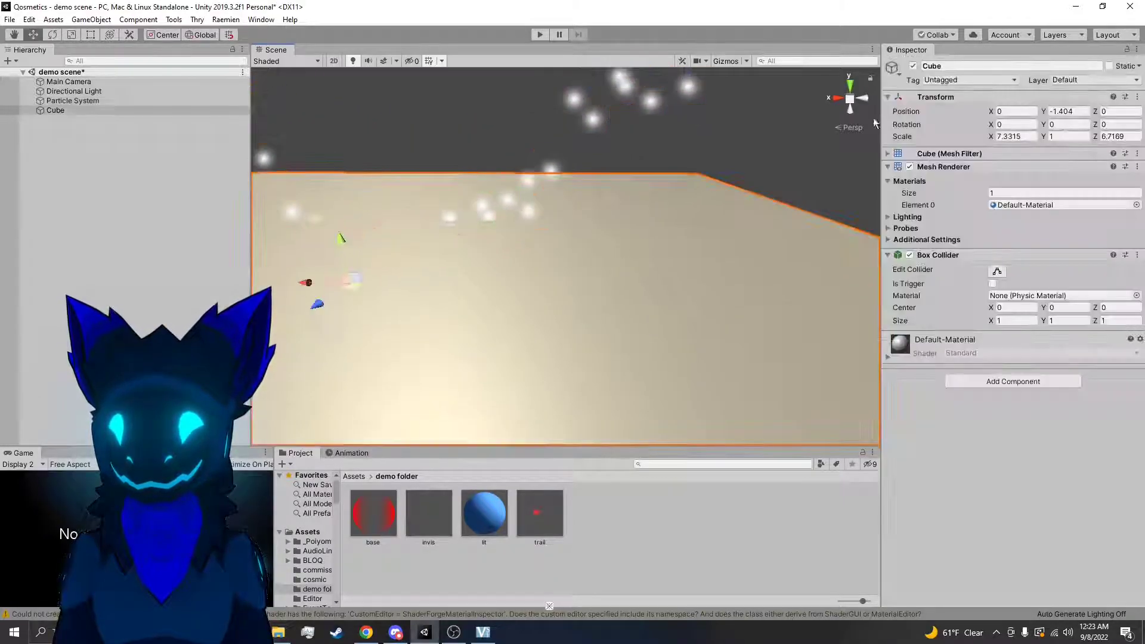
{"action": "left_click", "coordinate": [914, 66]}
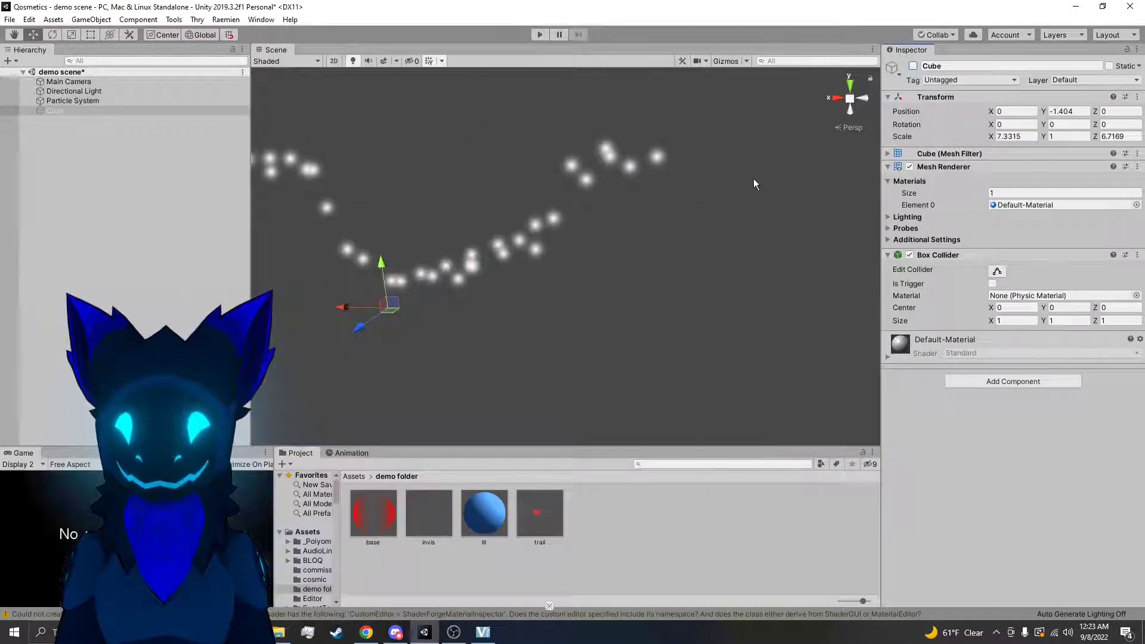
{"action": "left_click", "coordinate": [656, 160]}
{"action": "left_click", "coordinate": [24, 135]}
Duplicate the Particle System and set the copy's emission Rate over Time to 0
{"action": "left_click", "coordinate": [60, 100]}
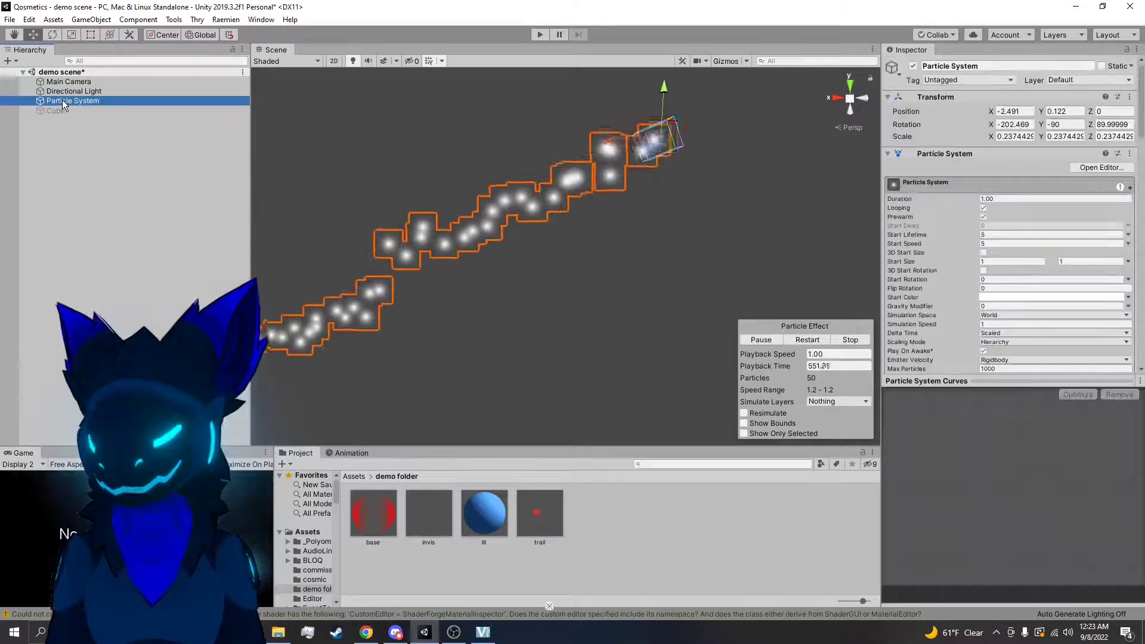
{"action": "key", "text": "ctrl+d"}
{"action": "scroll", "coordinate": [990, 239], "scroll_direction": "down", "scroll_amount": 5}
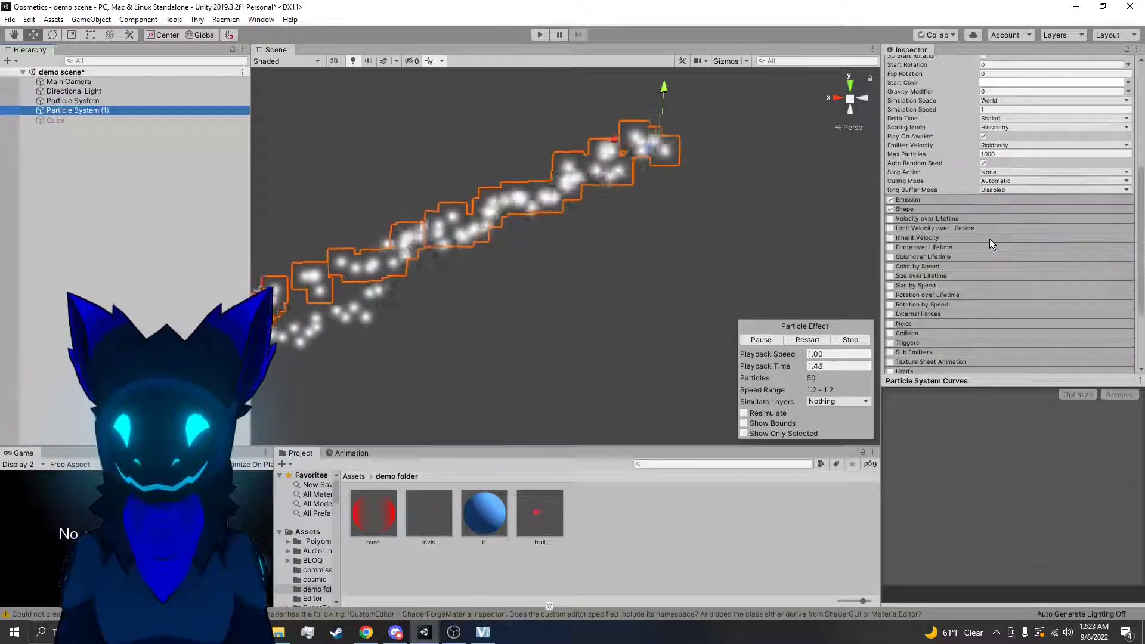
{"action": "left_click", "coordinate": [920, 200]}
{"action": "left_click", "coordinate": [1011, 212]}
{"action": "type", "text": "0"}
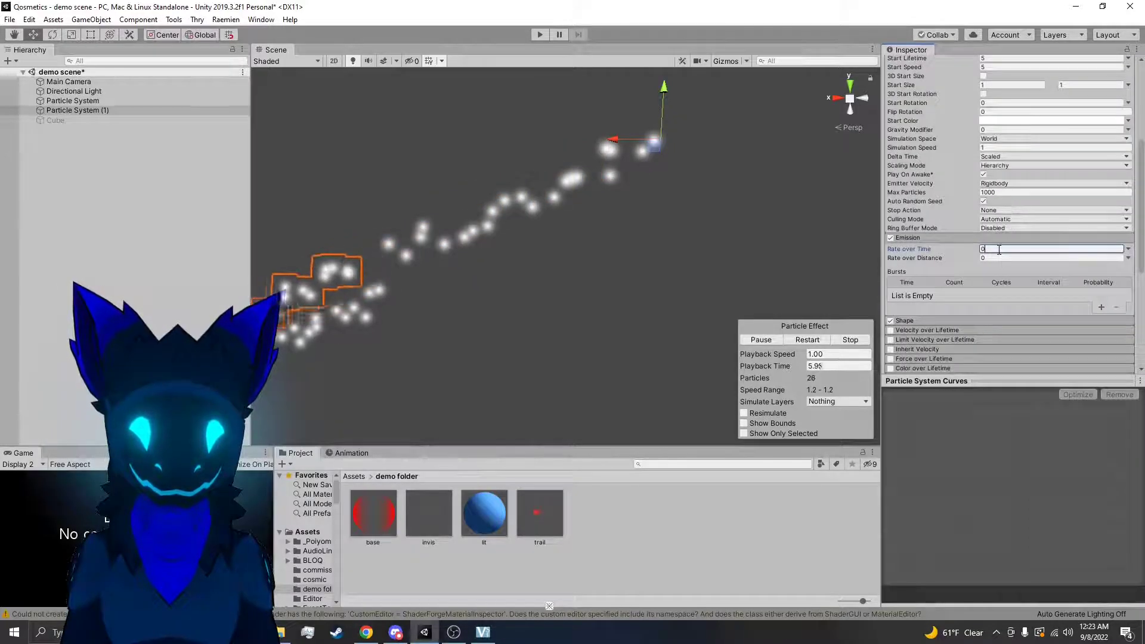
Add an emission burst of 30 particles to Particle System (1) and turn off its Looping
{"action": "left_click", "coordinate": [1100, 307]}
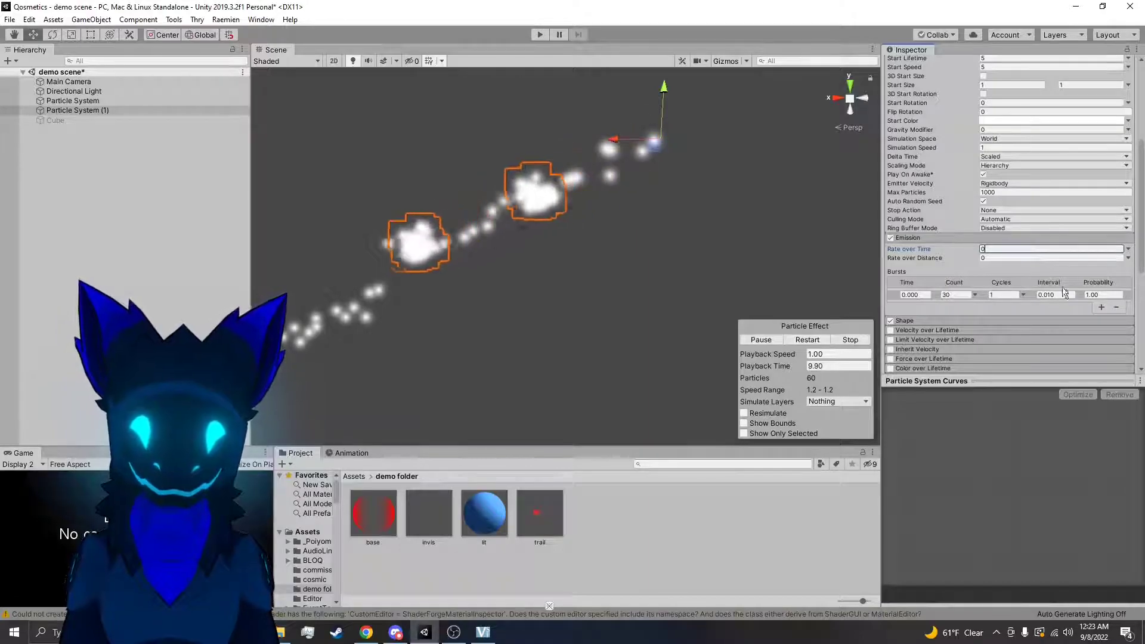
{"action": "scroll", "coordinate": [985, 213], "scroll_direction": "up", "scroll_amount": 5}
{"action": "left_click", "coordinate": [984, 209]}
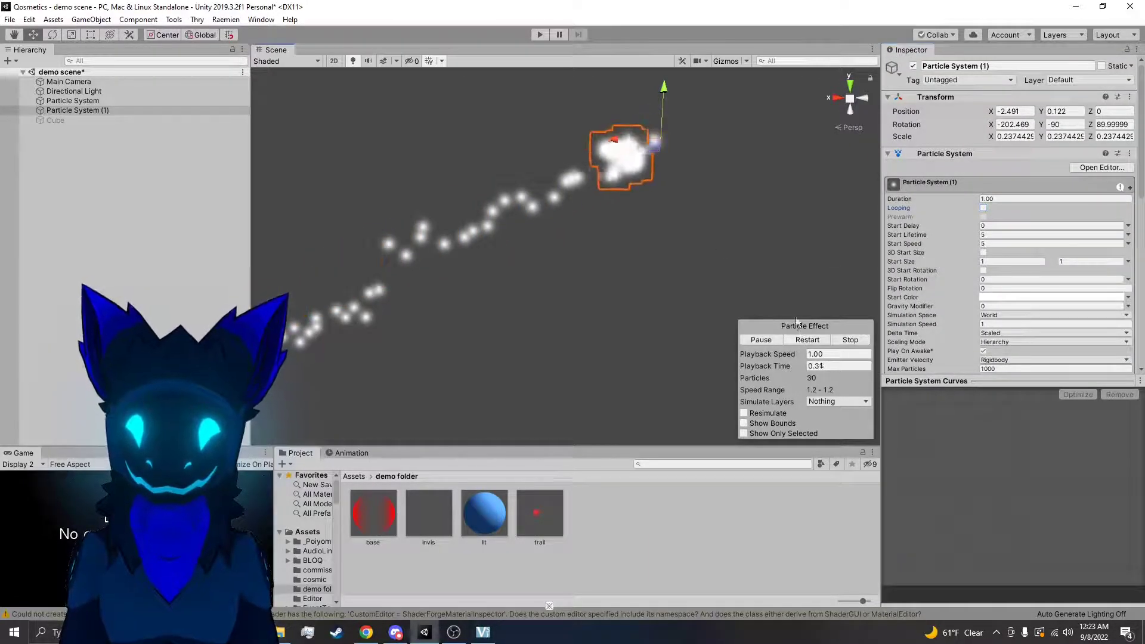
Make Particle System (1) a child of Particle System
{"action": "left_click_drag", "start_coordinate": [115, 102], "coordinate": [103, 99]}
{"action": "left_click", "coordinate": [103, 99]}
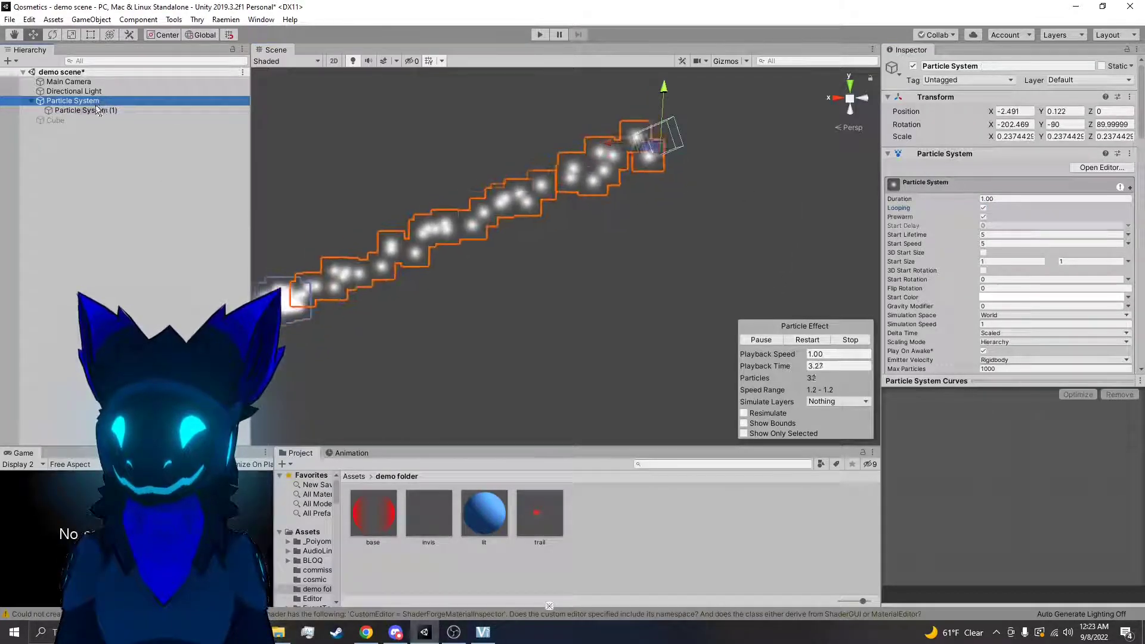
{"action": "left_click", "coordinate": [87, 173]}
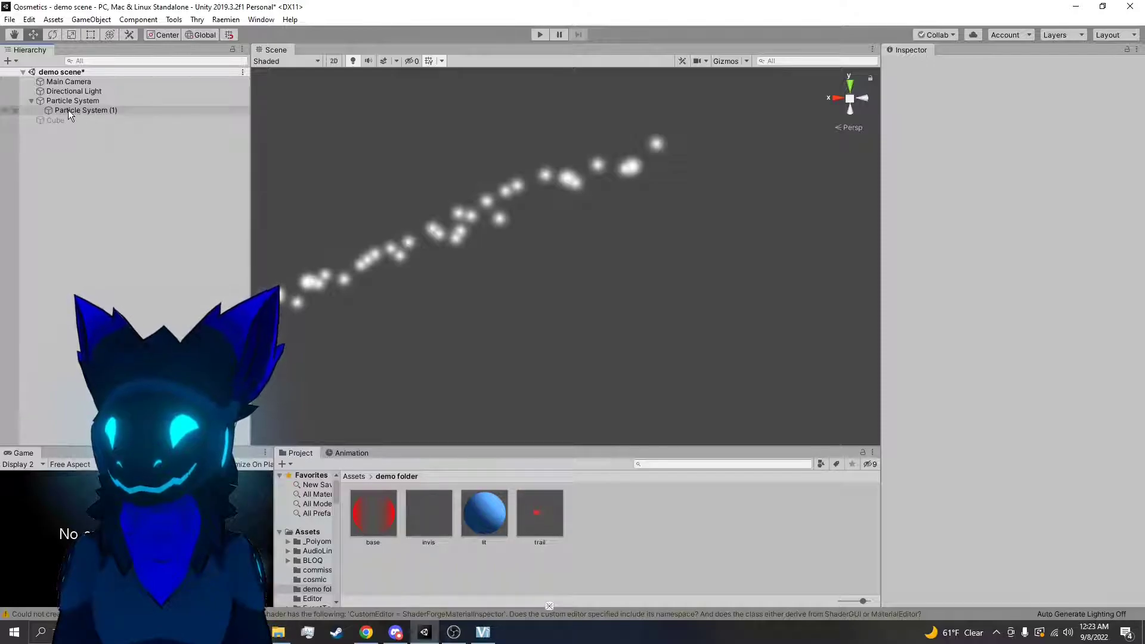
{"action": "mouse_move", "coordinate": [68, 109]}
{"action": "left_mouse_down"}
{"action": "mouse_move", "coordinate": [83, 111]}
{"action": "mouse_move", "coordinate": [68, 100]}
{"action": "mouse_move", "coordinate": [83, 113]}
{"action": "left_mouse_up"}
Enable Sub Emitters on the parent Particle System and assign Particle System (1) as its Birth sub emitter
{"action": "left_click", "coordinate": [67, 100]}
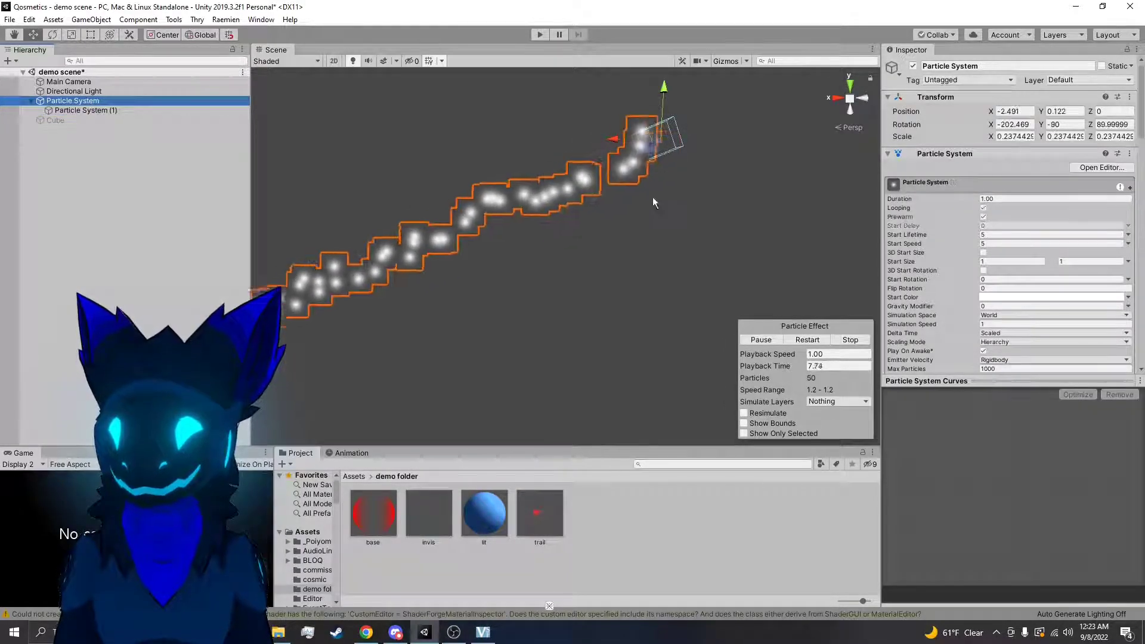
{"action": "scroll", "coordinate": [945, 249], "scroll_direction": "down", "scroll_amount": 10}
{"action": "scroll", "coordinate": [909, 281], "scroll_direction": "down", "scroll_amount": 8}
{"action": "scroll", "coordinate": [894, 274], "scroll_direction": "down", "scroll_amount": 7}
{"action": "left_click", "coordinate": [891, 302]}
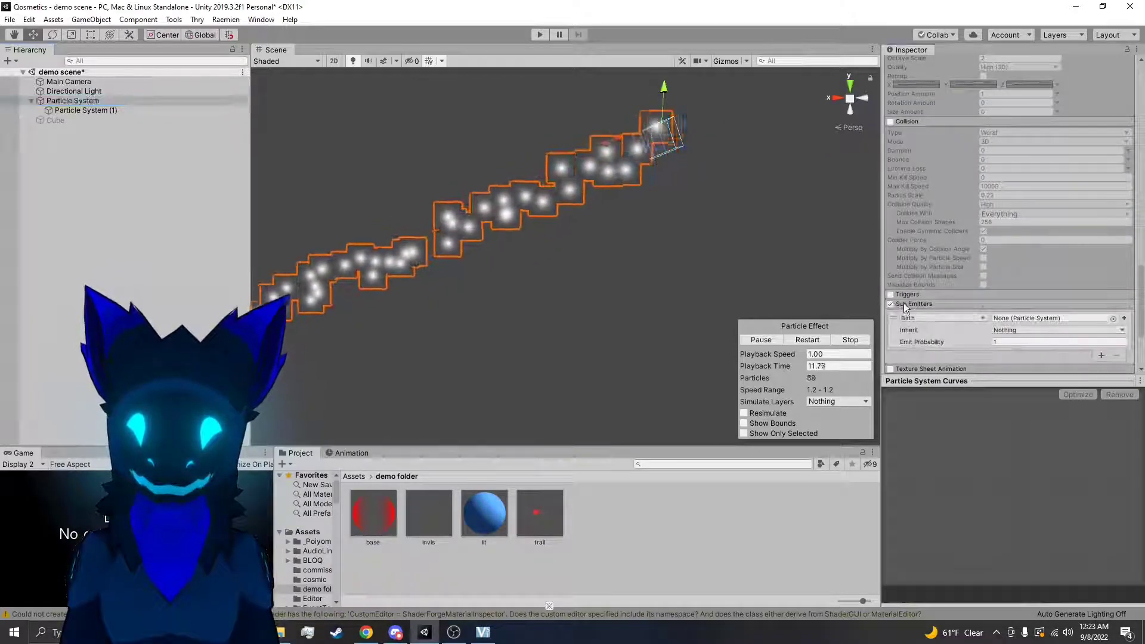
{"action": "scroll", "coordinate": [903, 303], "scroll_direction": "down", "scroll_amount": 3}
{"action": "left_click_drag", "start_coordinate": [66, 111], "coordinate": [1038, 211]}
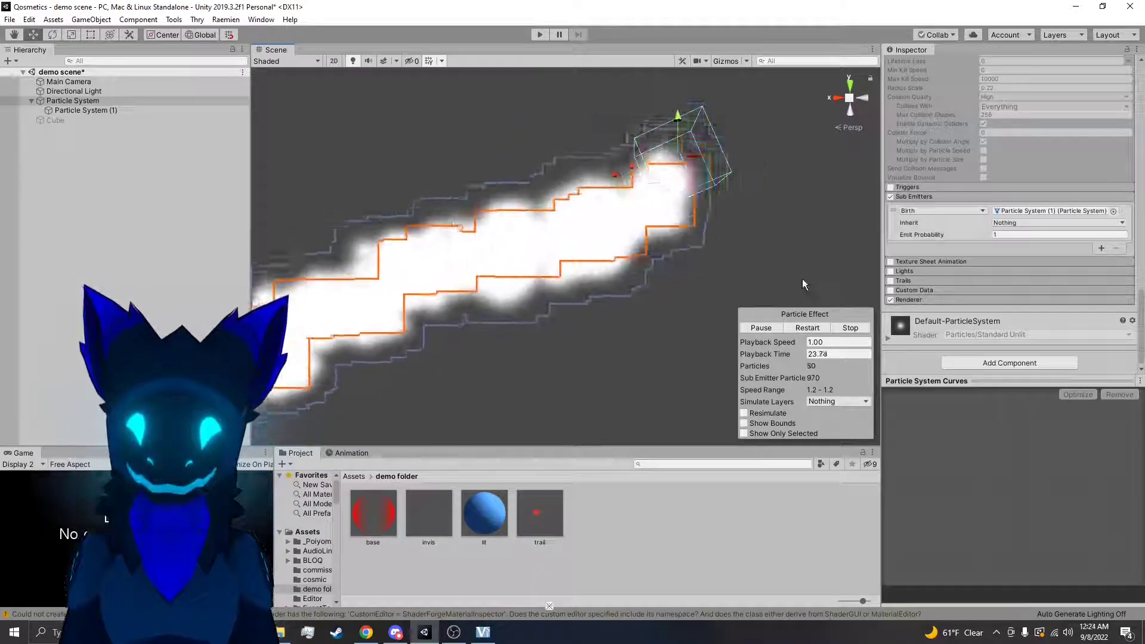
Set the burst Count of Particle System (1) to 2
{"action": "left_click", "coordinate": [85, 110]}
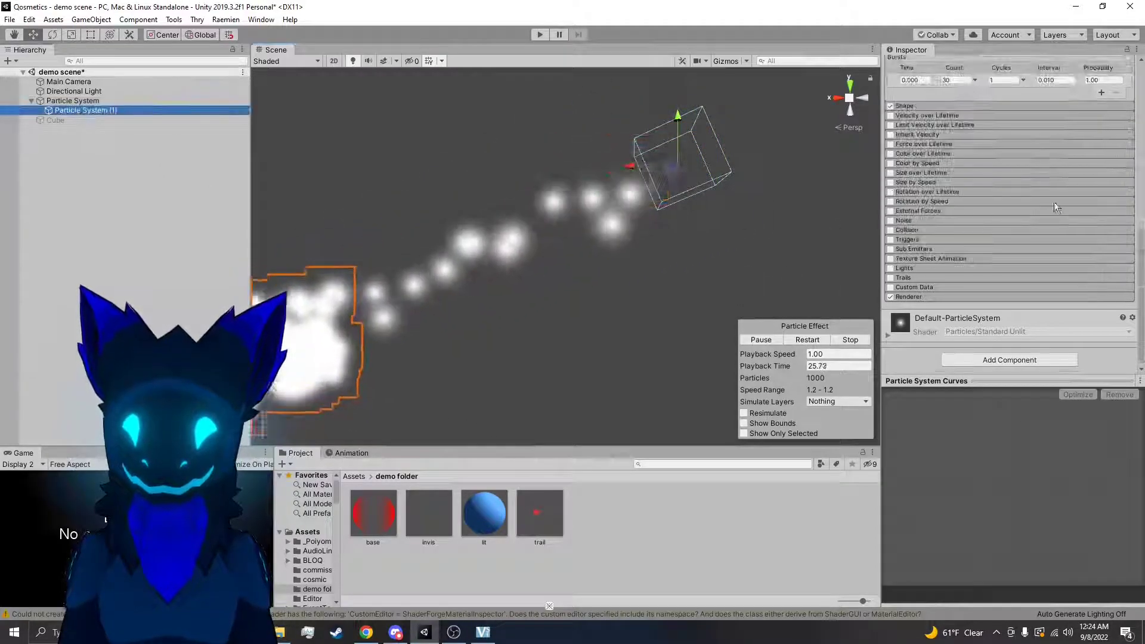
{"action": "scroll", "coordinate": [1058, 210], "scroll_direction": "up", "scroll_amount": 5}
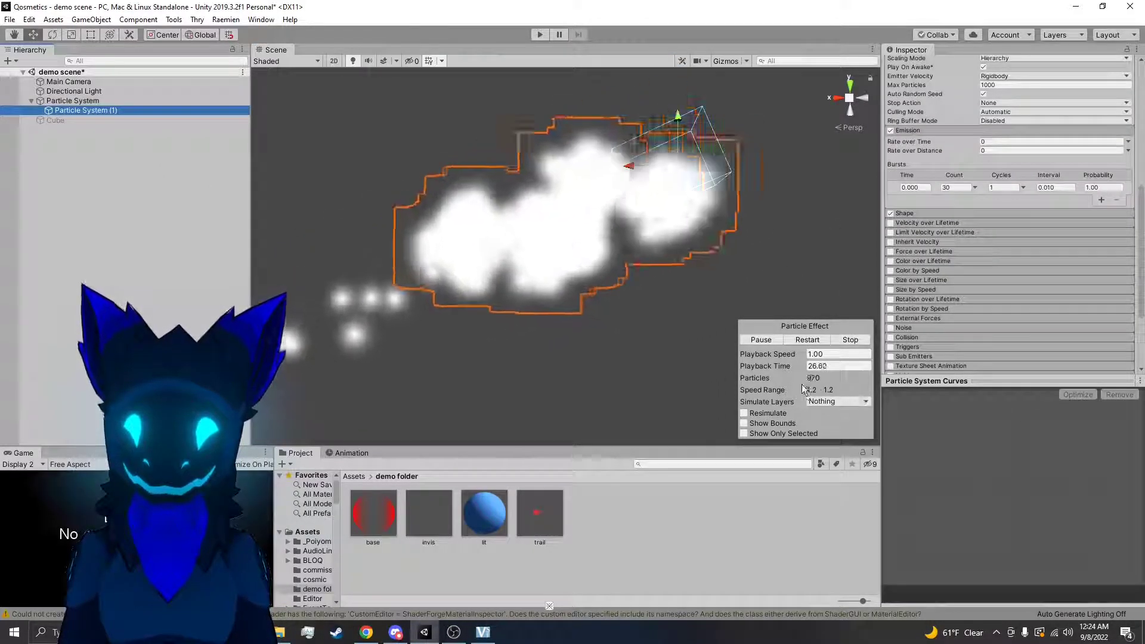
{"action": "left_click", "coordinate": [74, 101]}
{"action": "scroll", "coordinate": [981, 206], "scroll_direction": "down", "scroll_amount": 3}
{"action": "scroll", "coordinate": [1065, 222], "scroll_direction": "down", "scroll_amount": 10}
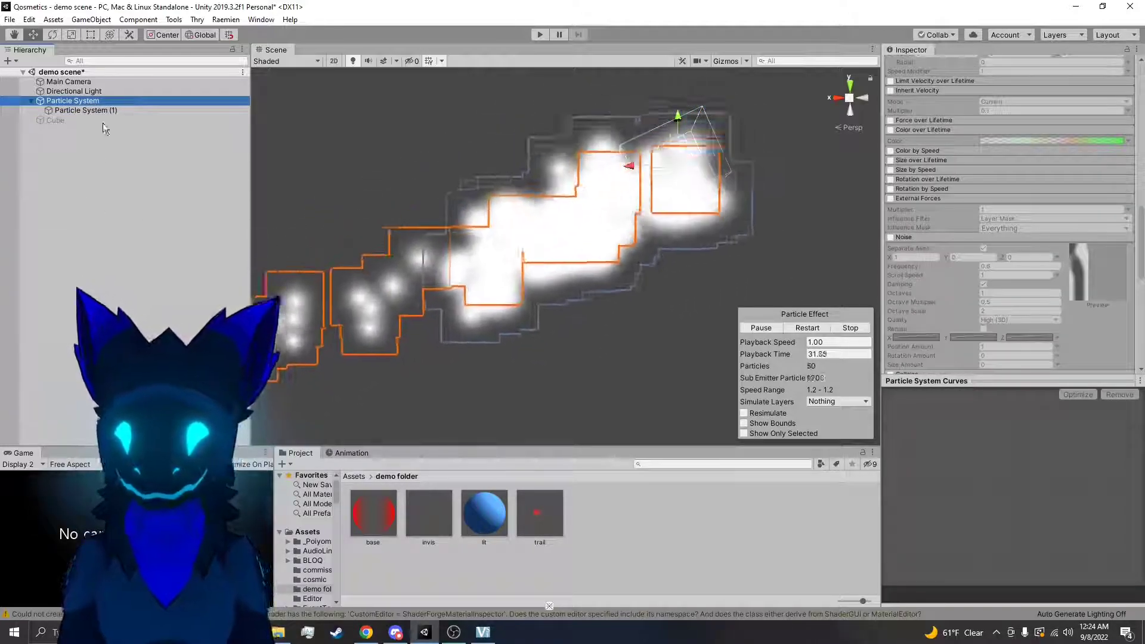
{"action": "left_click", "coordinate": [90, 111]}
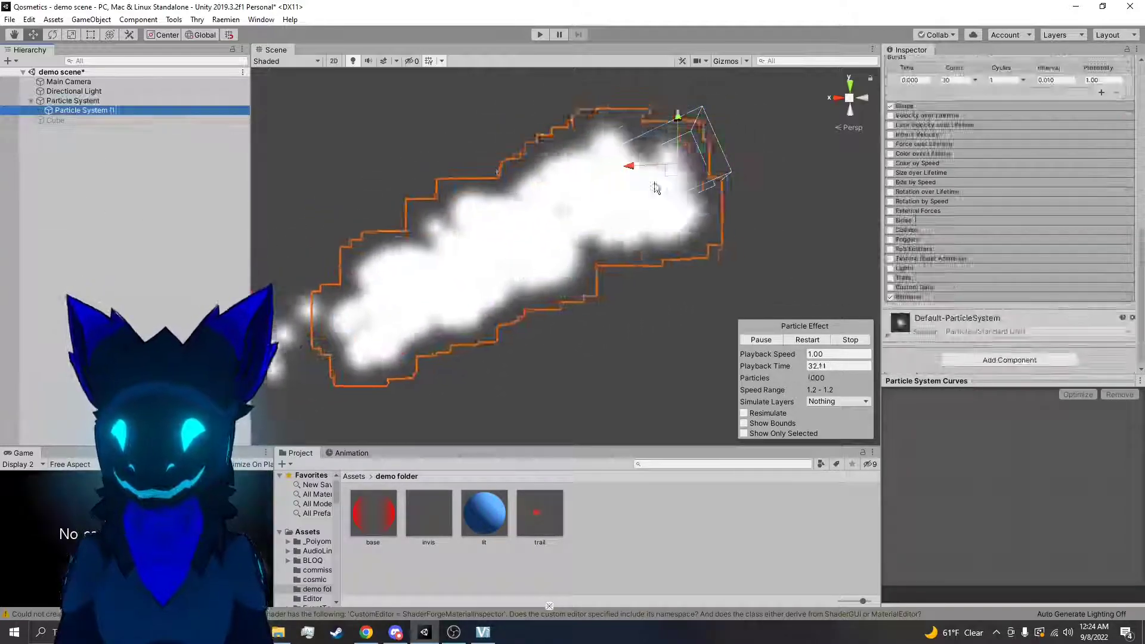
{"action": "left_click", "coordinate": [959, 80]}
{"action": "type", "text": "2"}
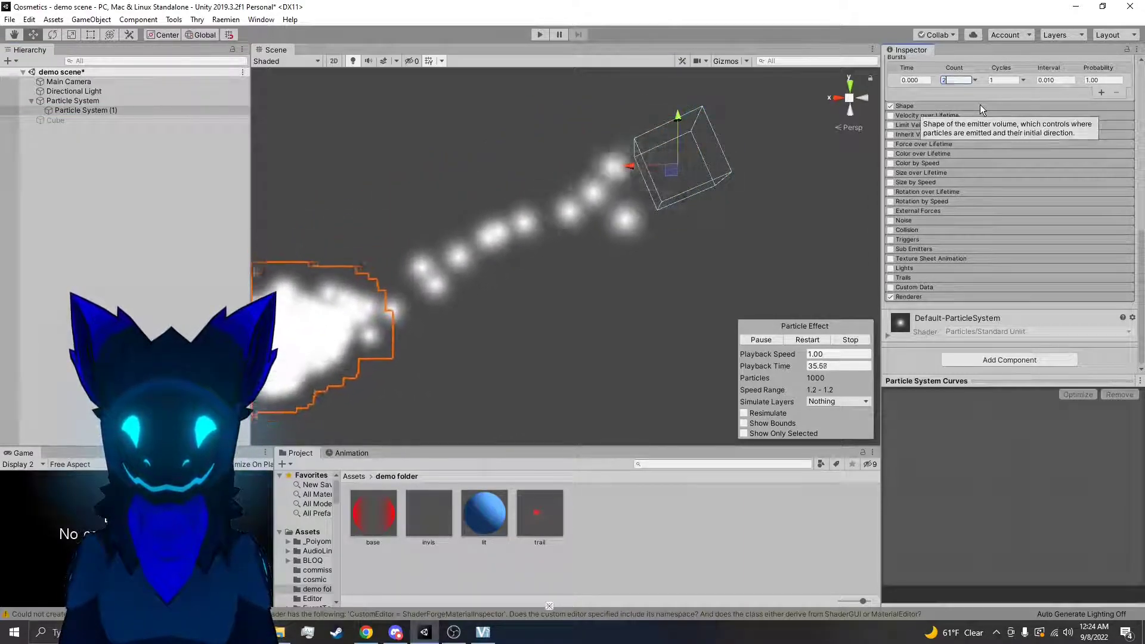
Raise the Spherize Direction value in the Shape module of Particle System (1)
{"action": "scroll", "coordinate": [979, 105], "scroll_direction": "up", "scroll_amount": 3}
{"action": "scroll", "coordinate": [974, 111], "scroll_direction": "down", "scroll_amount": 3}
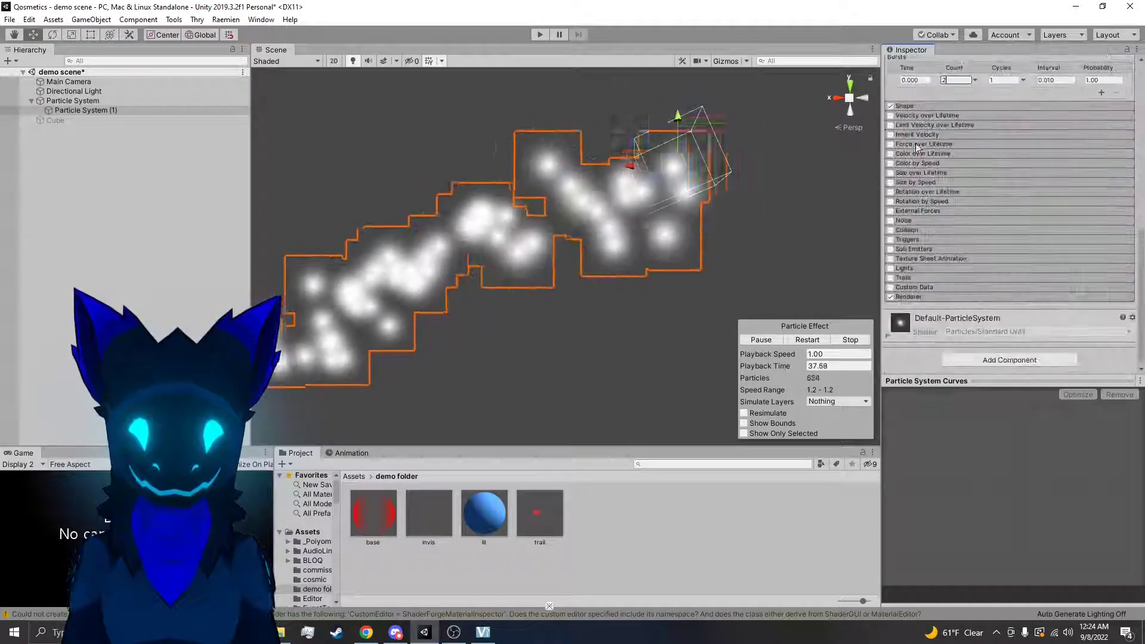
{"action": "left_click", "coordinate": [914, 106]}
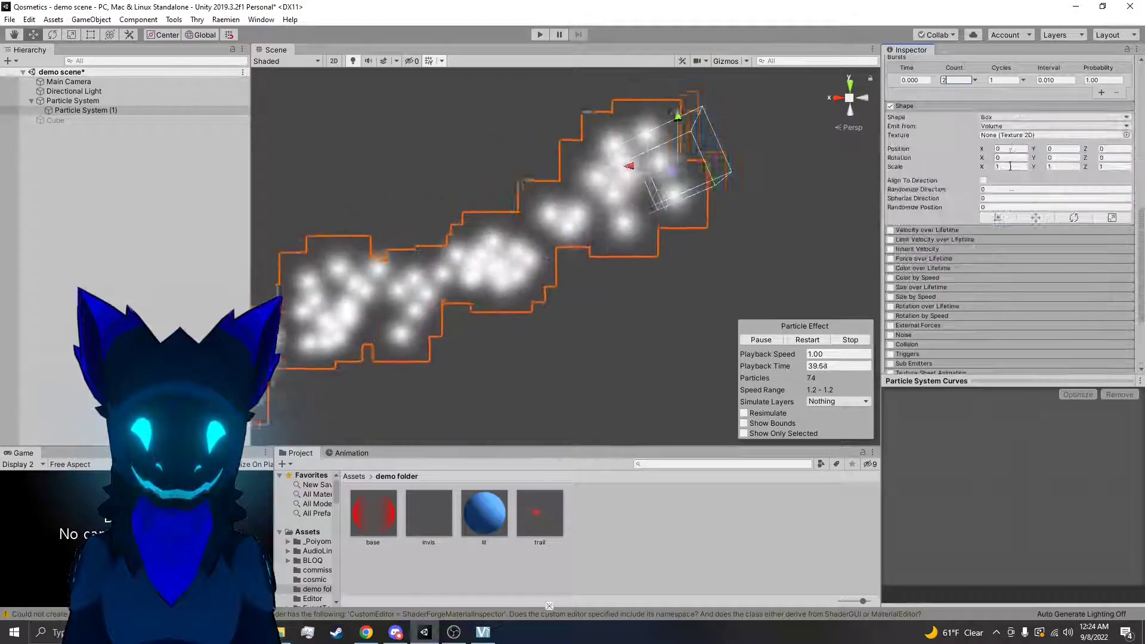
{"action": "left_click", "coordinate": [1010, 199]}
{"action": "scroll", "coordinate": [1010, 201], "scroll_direction": "up", "scroll_amount": 12}
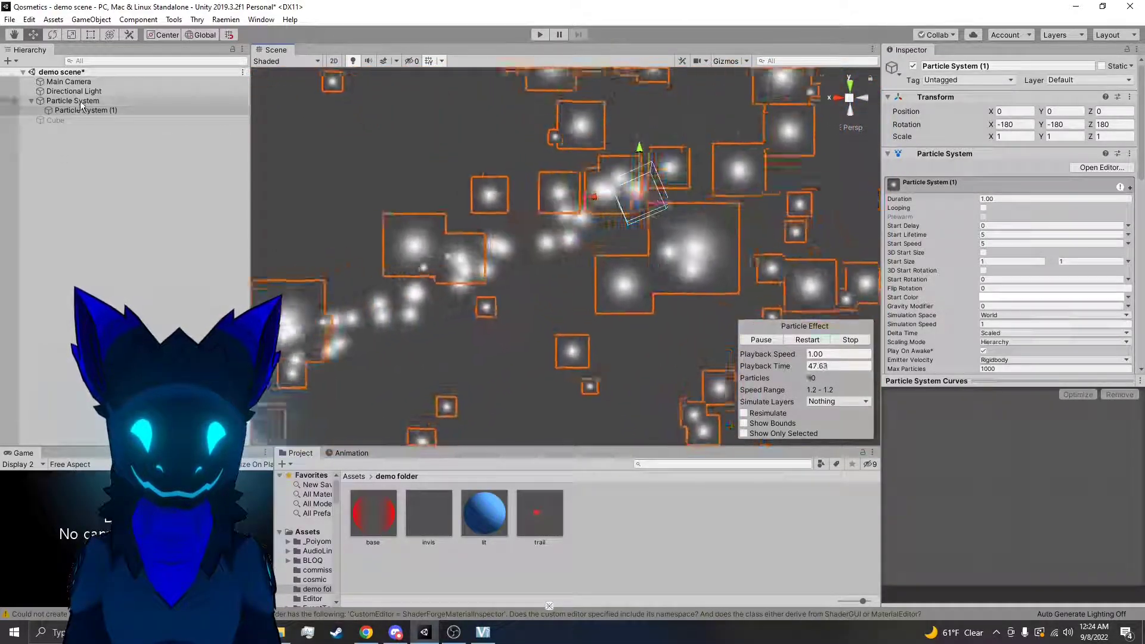
Change the parent Particle System's sub emitter condition to Death and inspect the effect in the scene
{"action": "left_click", "coordinate": [80, 101]}
{"action": "scroll", "coordinate": [1099, 252], "scroll_direction": "down", "scroll_amount": 10}
{"action": "scroll", "coordinate": [1016, 239], "scroll_direction": "down", "scroll_amount": 10}
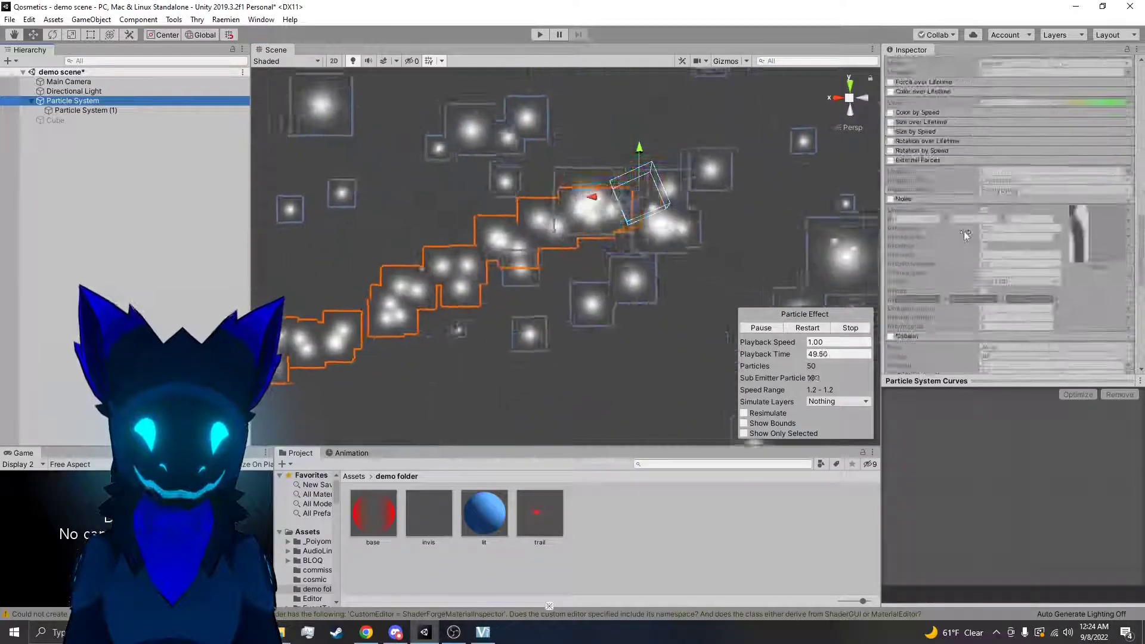
{"action": "right_click_drag", "start_coordinate": [716, 189], "coordinate": [914, 212]}
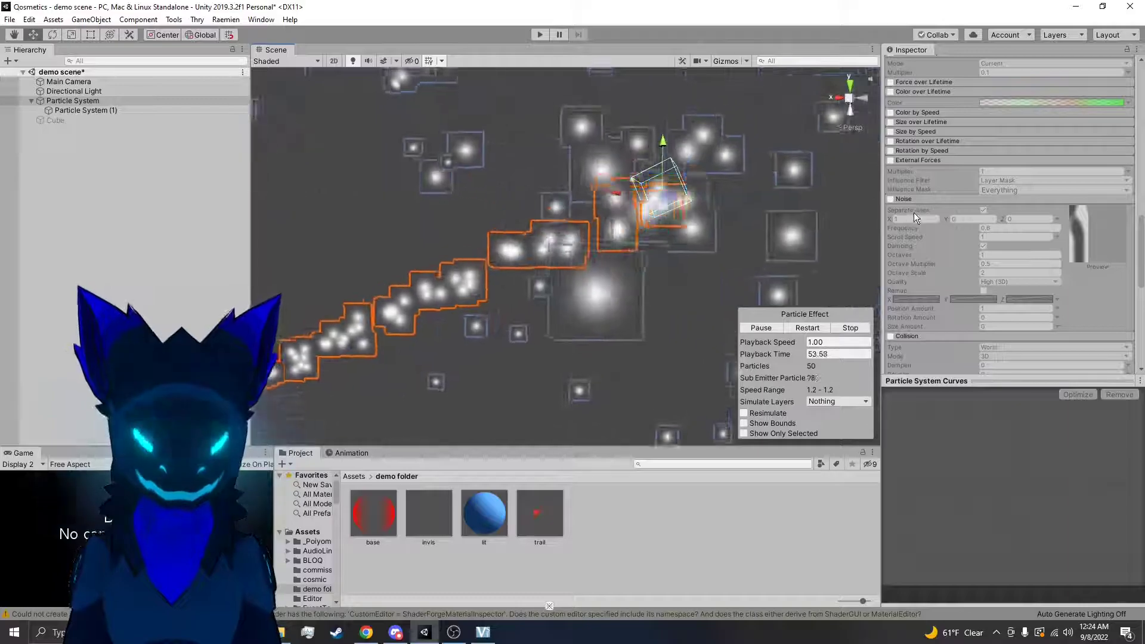
{"action": "scroll", "coordinate": [958, 181], "scroll_direction": "down", "scroll_amount": 5}
{"action": "left_click", "coordinate": [949, 211]}
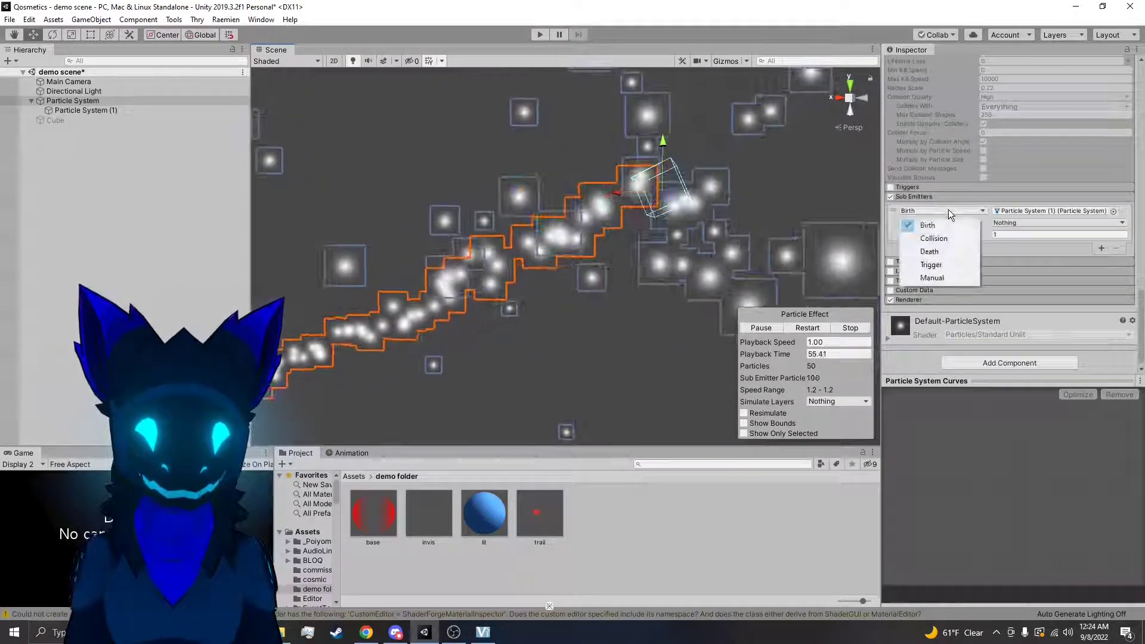
{"action": "left_click", "coordinate": [930, 255]}
{"action": "right_click_drag", "start_coordinate": [761, 262], "coordinate": [610, 317]}
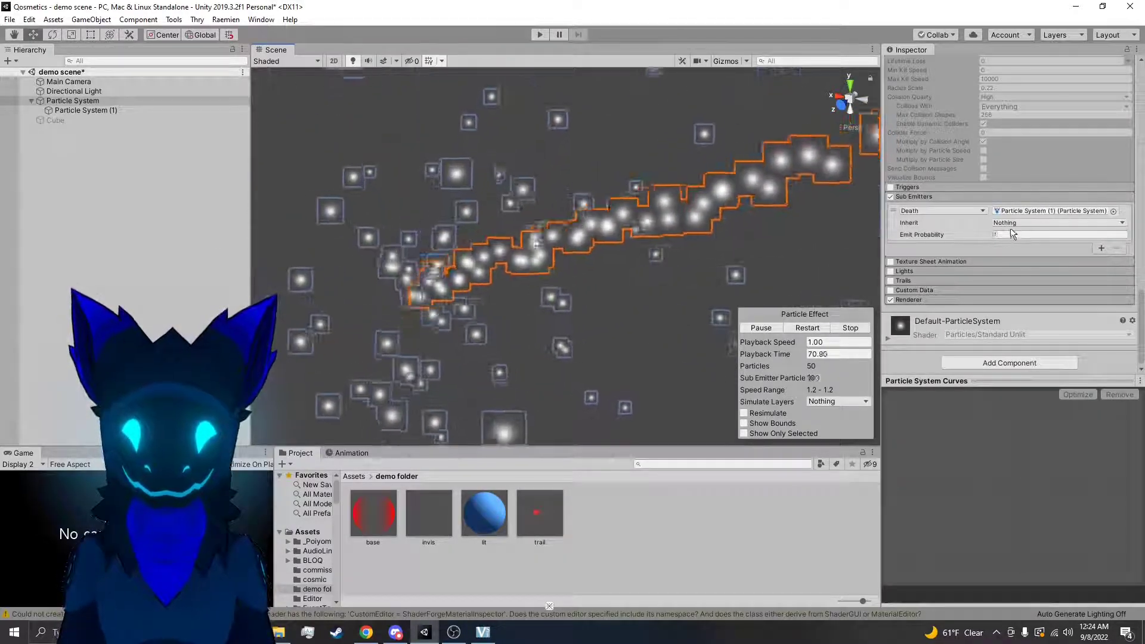
Set the parent Particle System's sub emitter condition to Collision
{"action": "left_click", "coordinate": [959, 212]}
{"action": "left_click", "coordinate": [941, 241]}
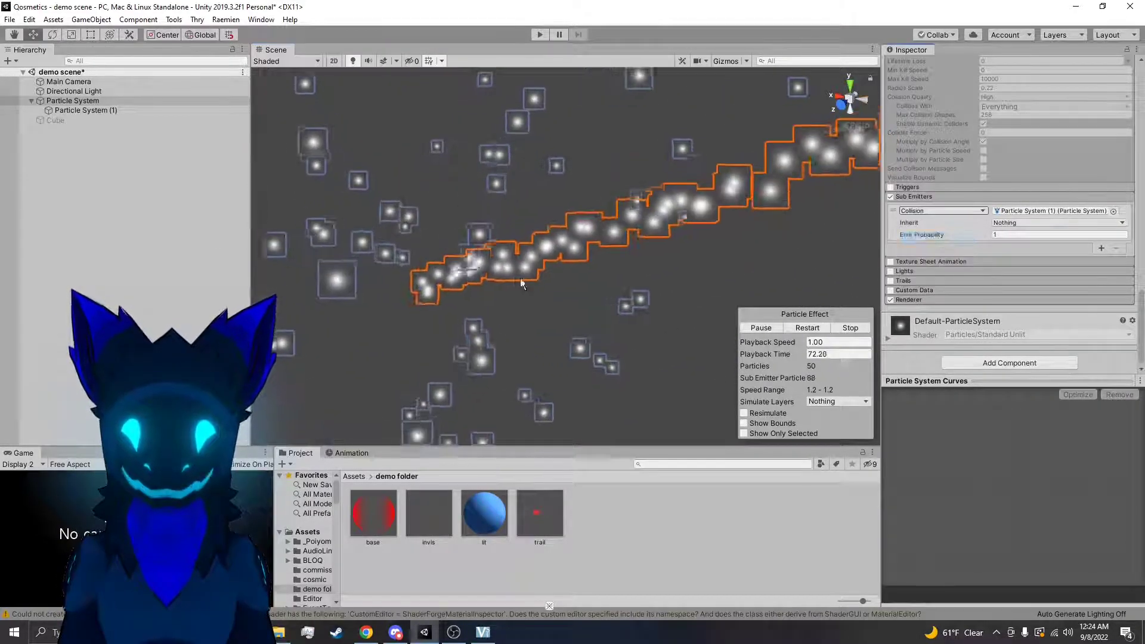
Set the parent Particle System's emission Rate over Time to 1
{"action": "right_click_drag", "start_coordinate": [391, 266], "coordinate": [475, 235]}
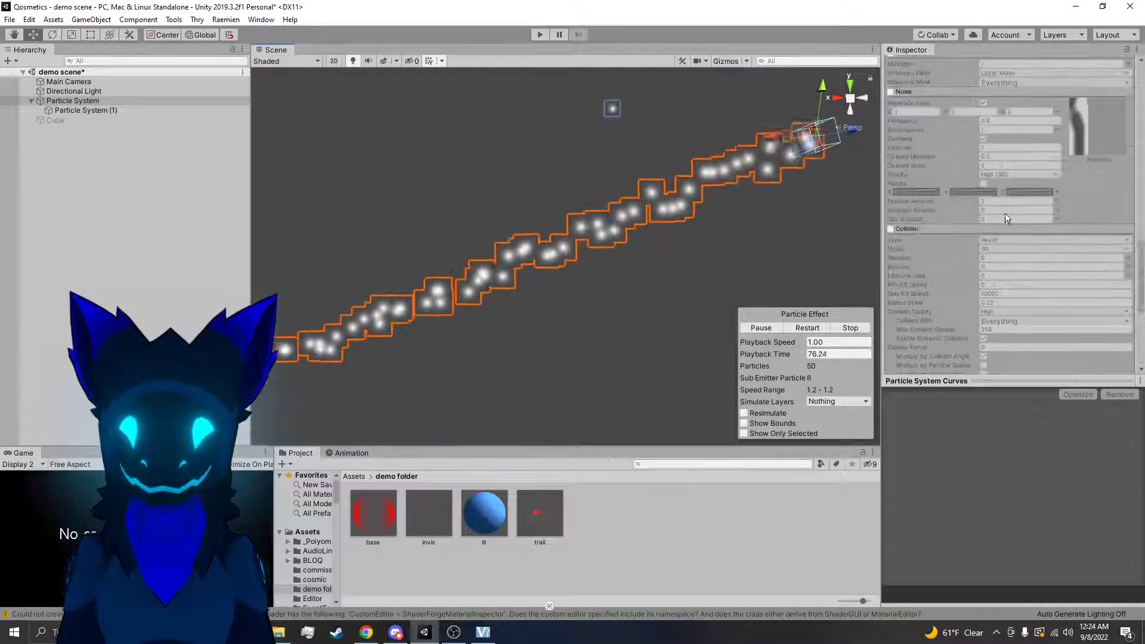
{"action": "scroll", "coordinate": [972, 262], "scroll_direction": "up", "scroll_amount": 10}
{"action": "scroll", "coordinate": [972, 264], "scroll_direction": "up", "scroll_amount": 6}
{"action": "left_click", "coordinate": [996, 318]}
{"action": "type", "text": "1"}
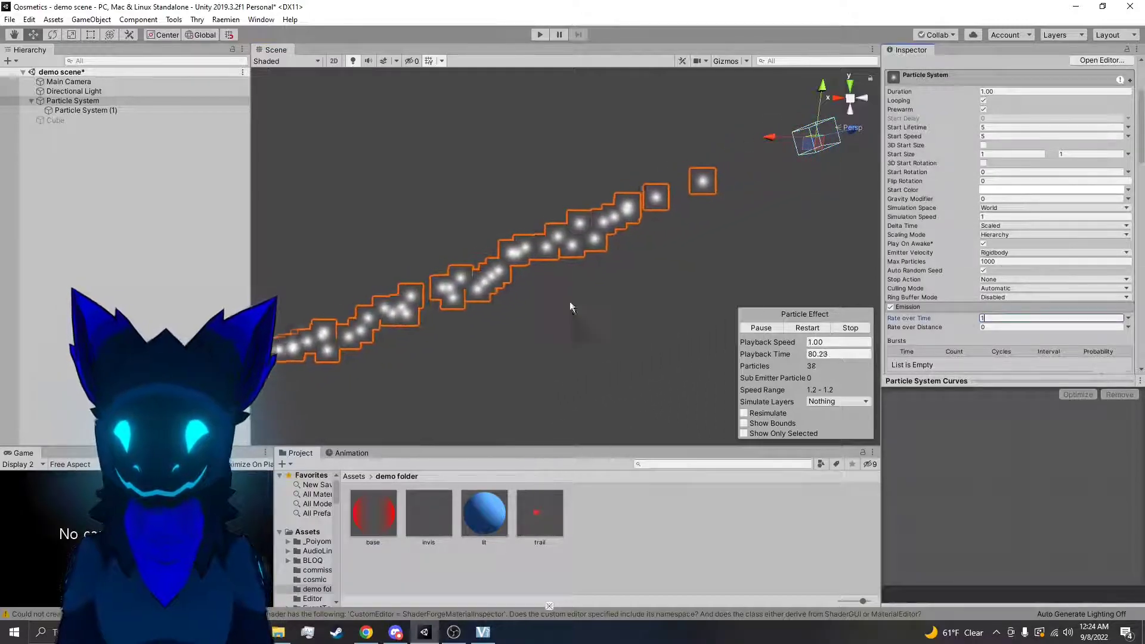
Reactivate the Cube and stop the parent Particle System's playback
{"action": "left_click", "coordinate": [126, 117]}
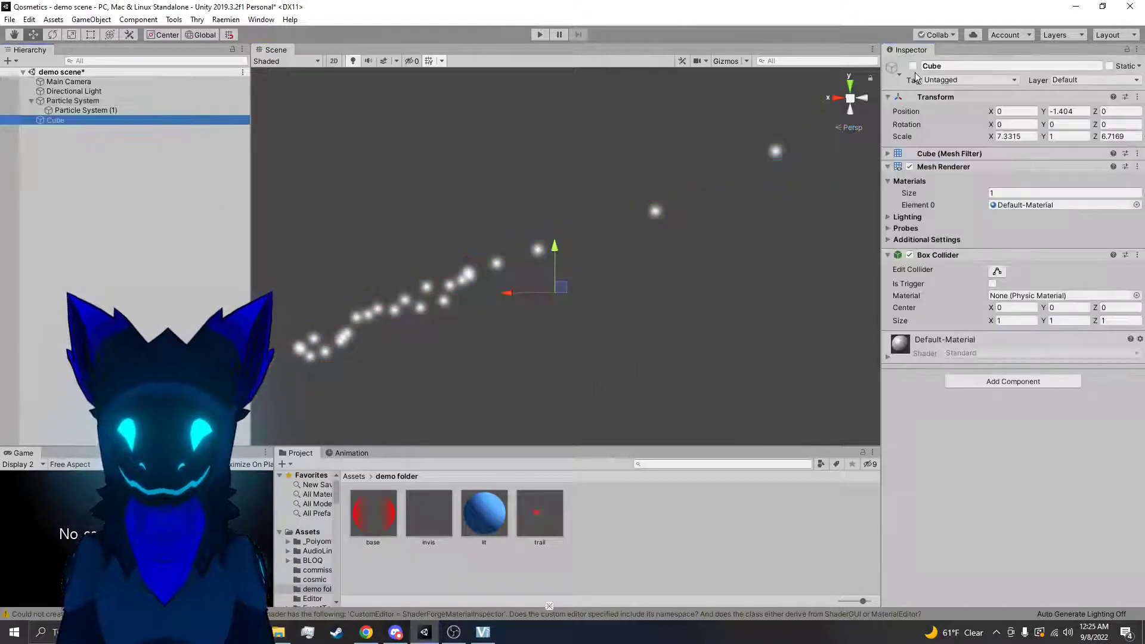
{"action": "left_click", "coordinate": [913, 66]}
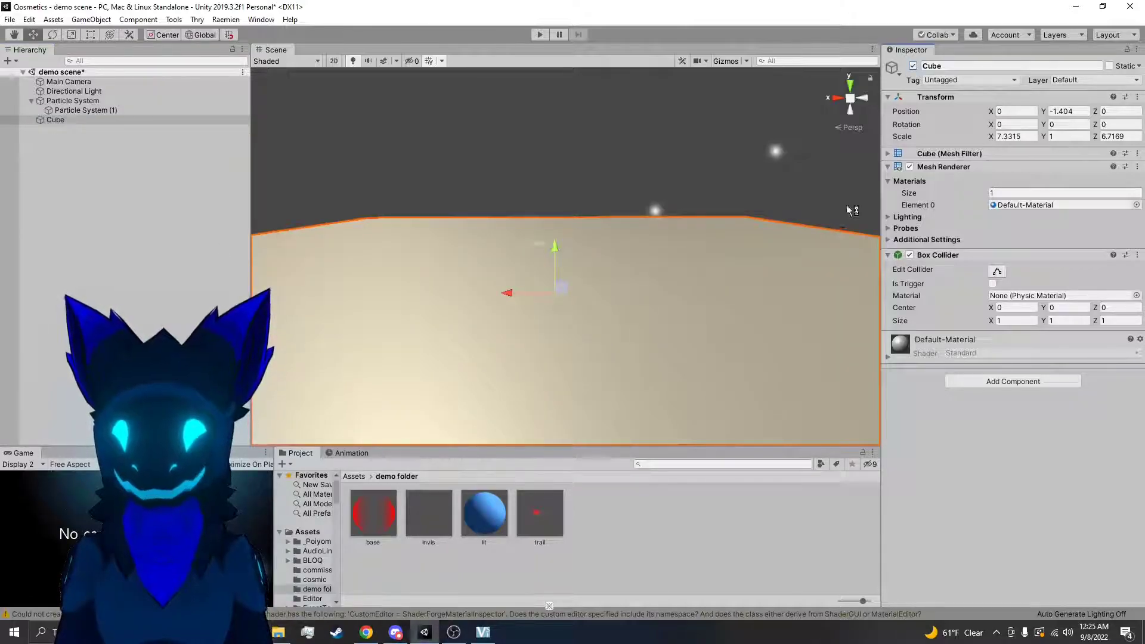
{"action": "left_click", "coordinate": [73, 101]}
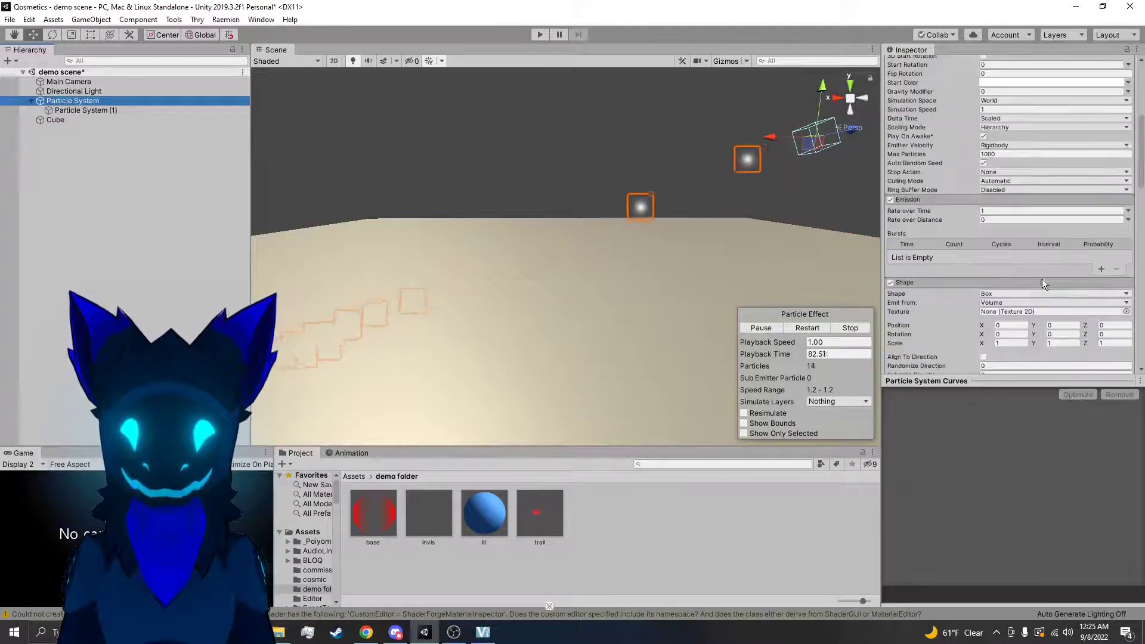
{"action": "left_click", "coordinate": [850, 328]}
Enable the parent Particle System's Collision module and play the effect to inspect the sub emitter on the cube
{"action": "scroll", "coordinate": [912, 282], "scroll_direction": "down", "scroll_amount": 5}
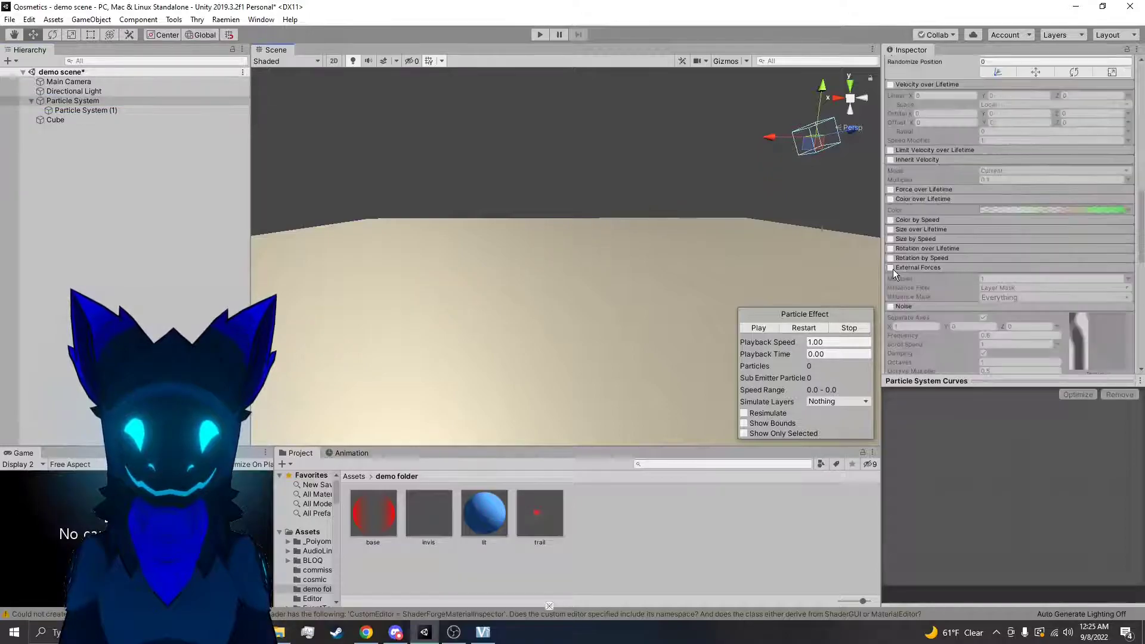
{"action": "scroll", "coordinate": [895, 269], "scroll_direction": "down", "scroll_amount": 6}
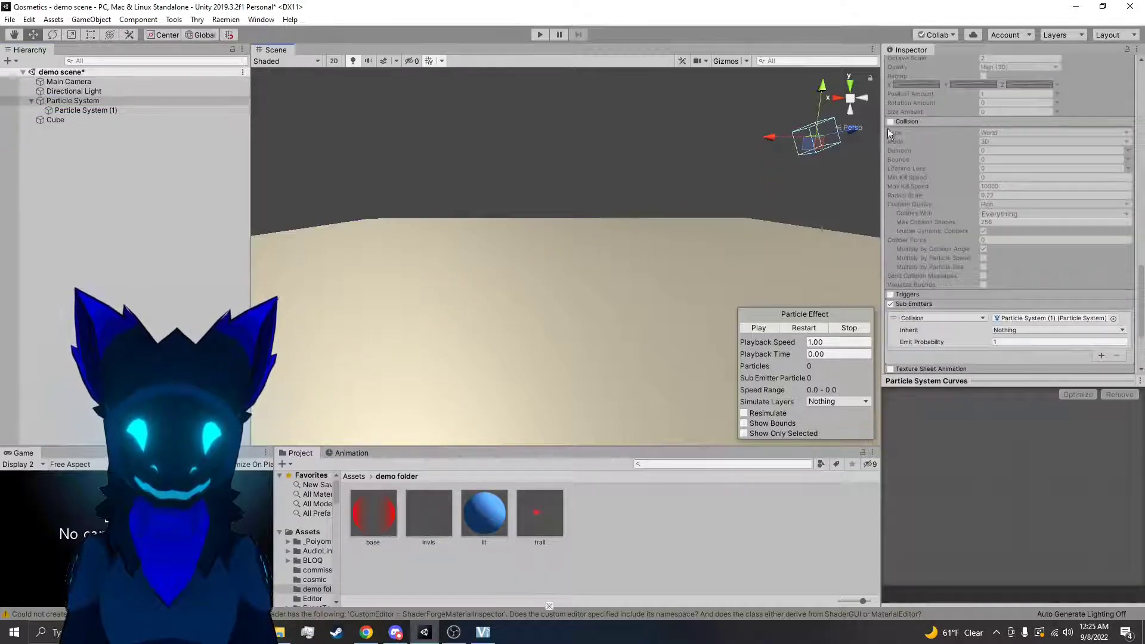
{"action": "left_click", "coordinate": [891, 122]}
{"action": "left_click", "coordinate": [800, 328]}
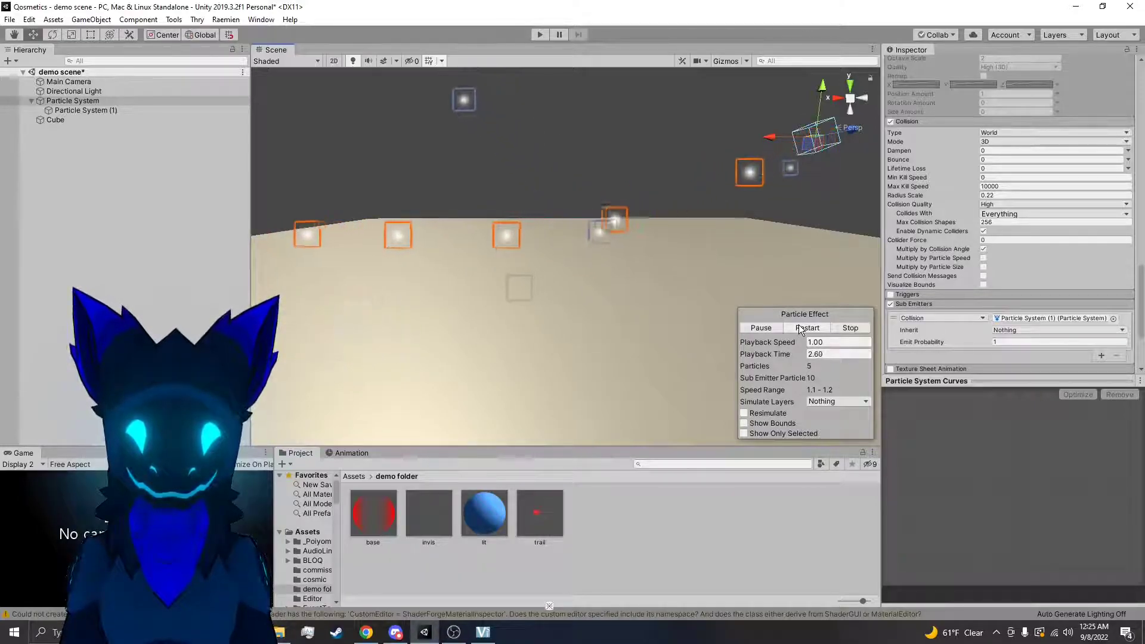
{"action": "left_click_drag", "start_coordinate": [742, 225], "coordinate": [694, 225], "text": "alt"}
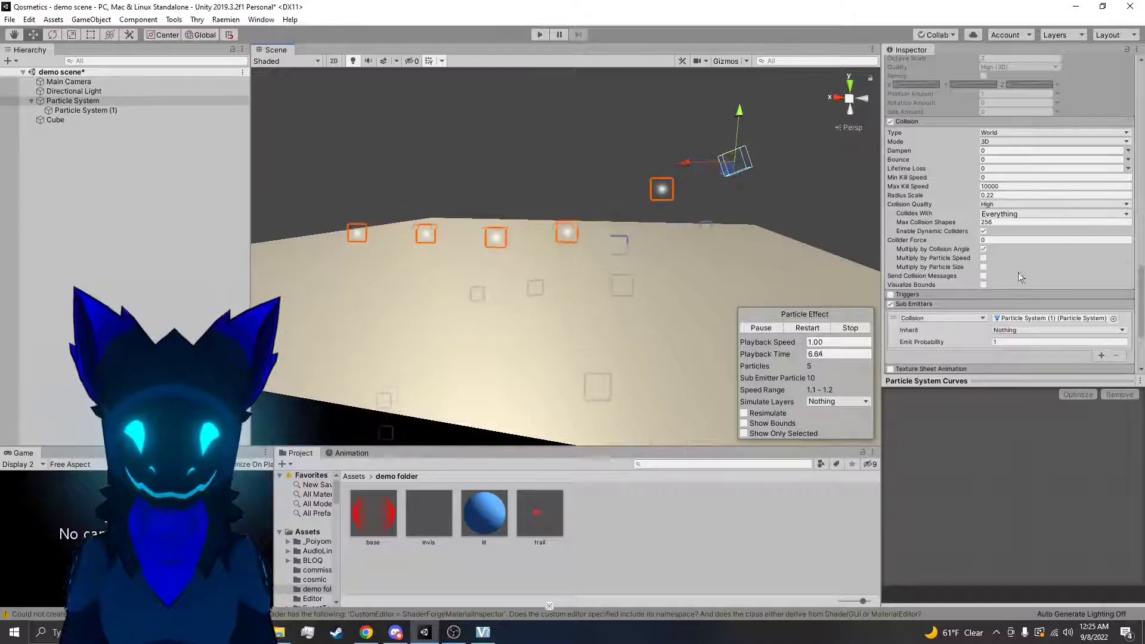
Review the available sub emitter conditions without changing the selection and disable the Sub Emitters module
{"action": "left_click", "coordinate": [932, 321]}
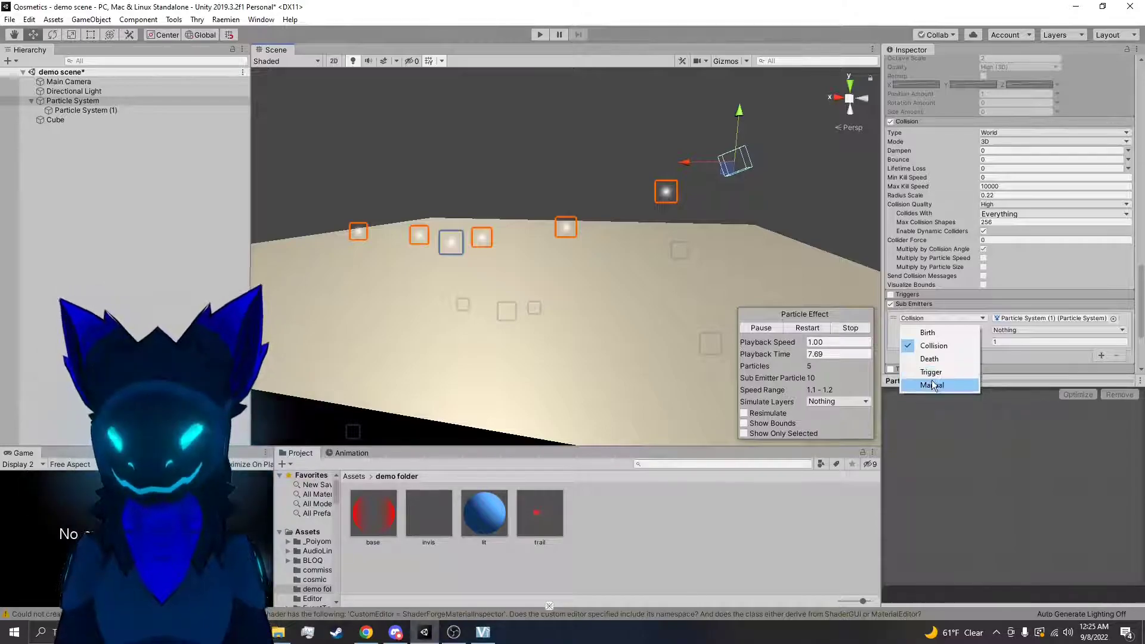
{"action": "left_click", "coordinate": [958, 307]}
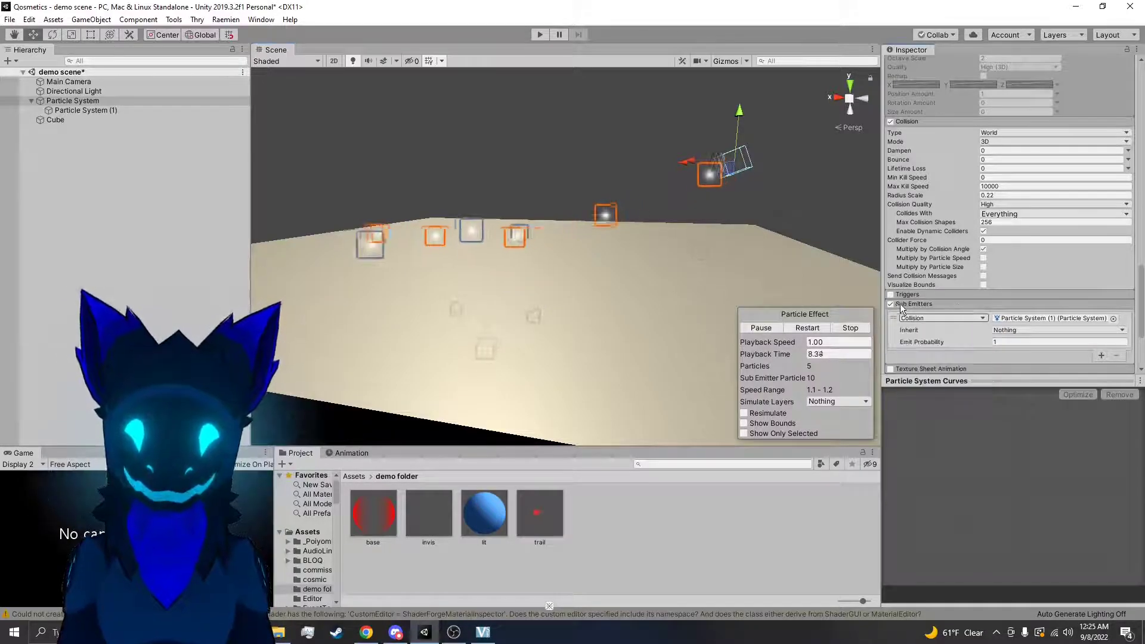
{"action": "scroll", "coordinate": [927, 248], "scroll_direction": "down", "scroll_amount": 4}
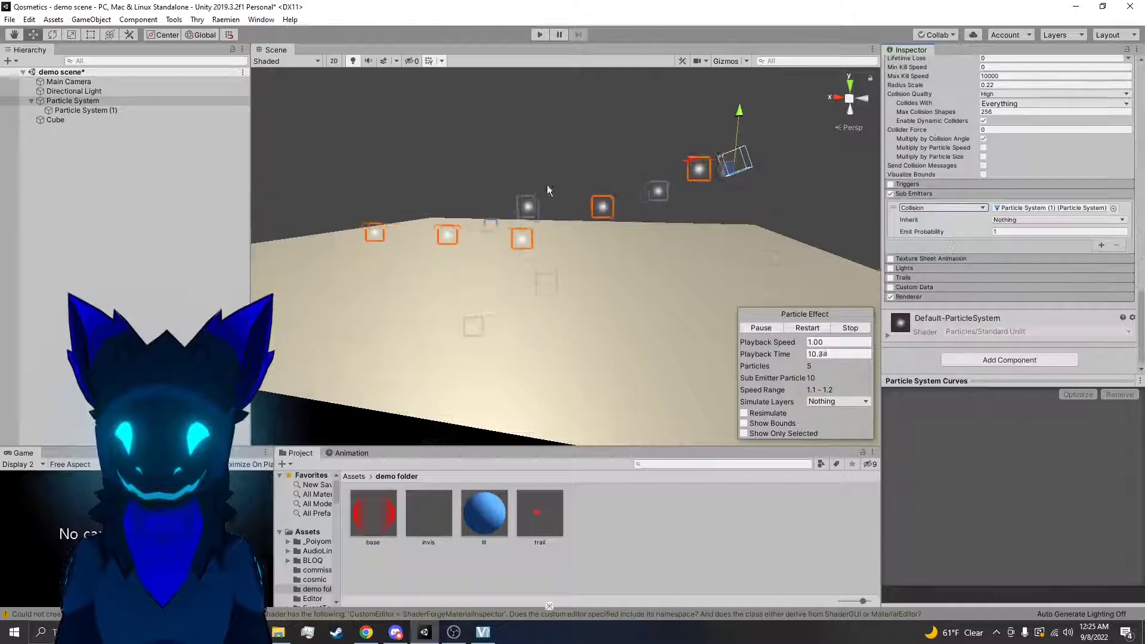
{"action": "left_click", "coordinate": [892, 194]}
Turn on the Texture Sheet Animation module to show its settings and turn it back off
{"action": "left_click", "coordinate": [925, 259]}
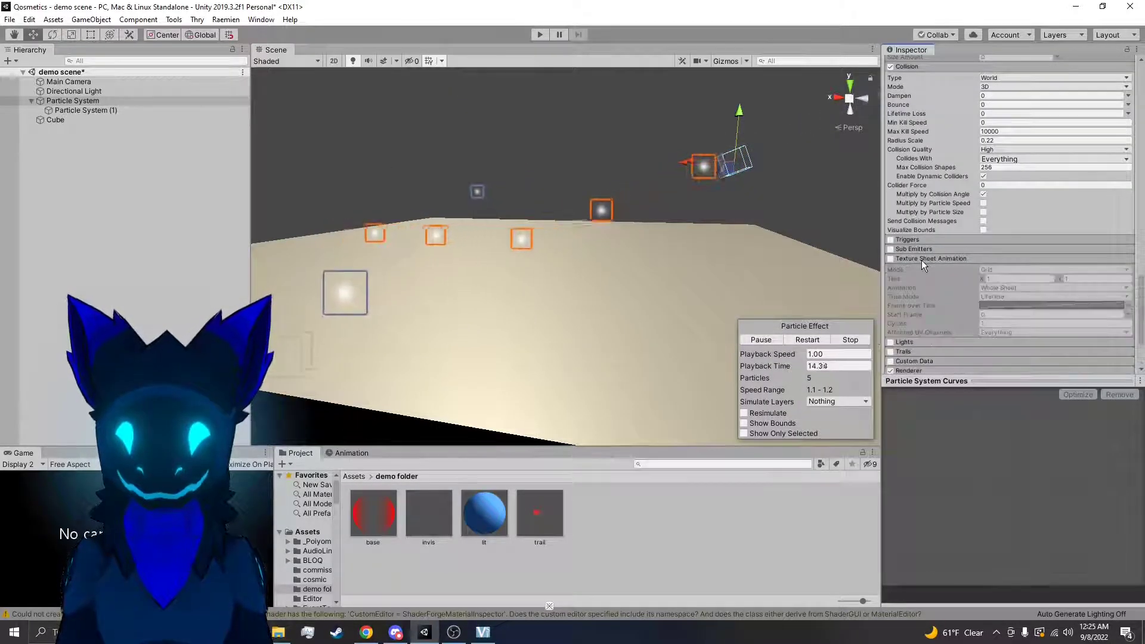
{"action": "left_click", "coordinate": [890, 259]}
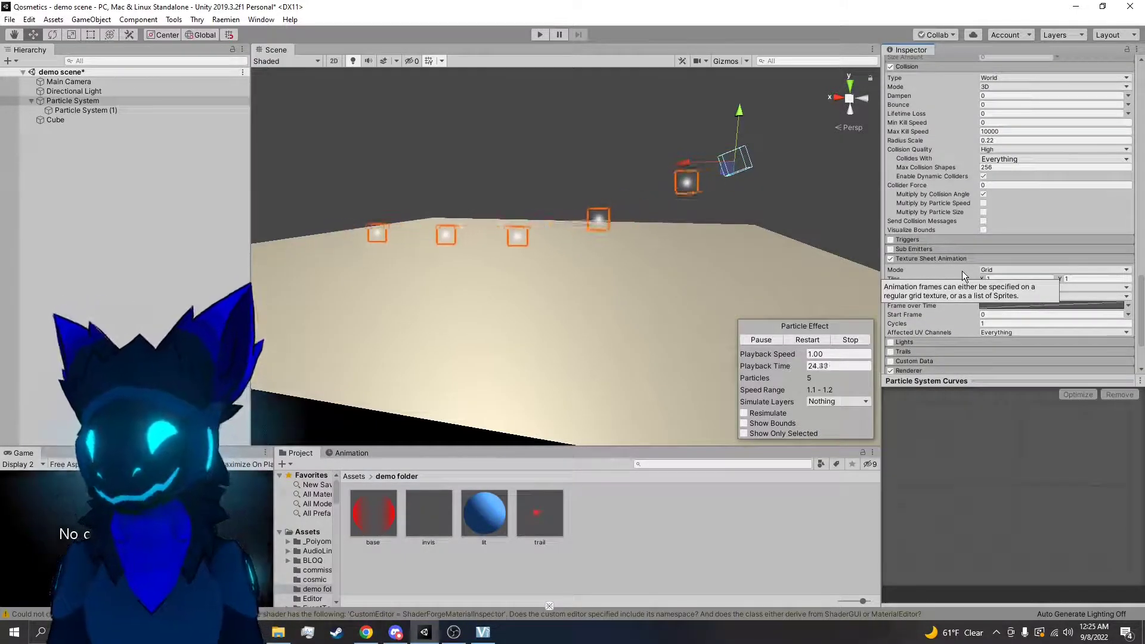
{"action": "left_click", "coordinate": [892, 261]}
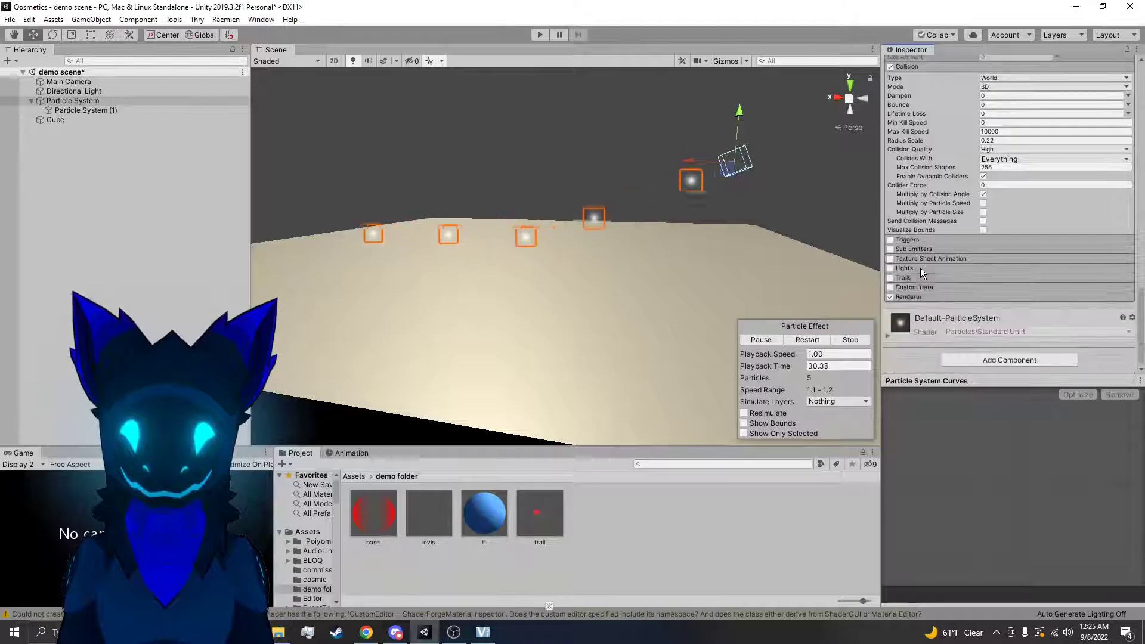
Enable the Trails module on the parent Particle System and move the emitter slightly higher above the cube
{"action": "left_click", "coordinate": [891, 278]}
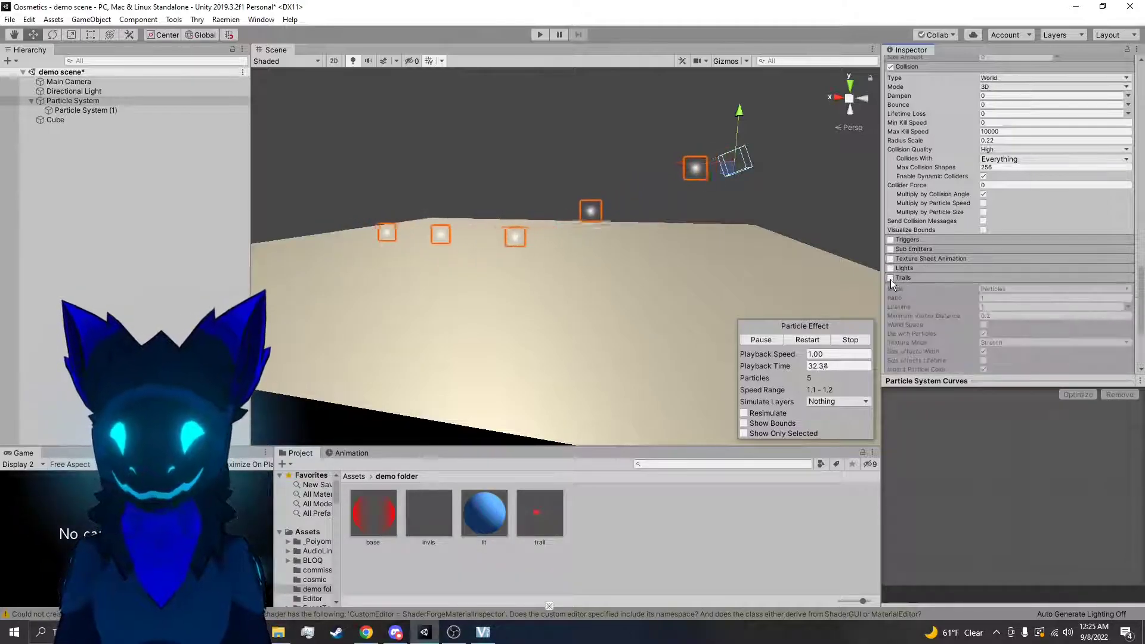
{"action": "right_click_drag", "start_coordinate": [738, 250], "coordinate": [764, 226]}
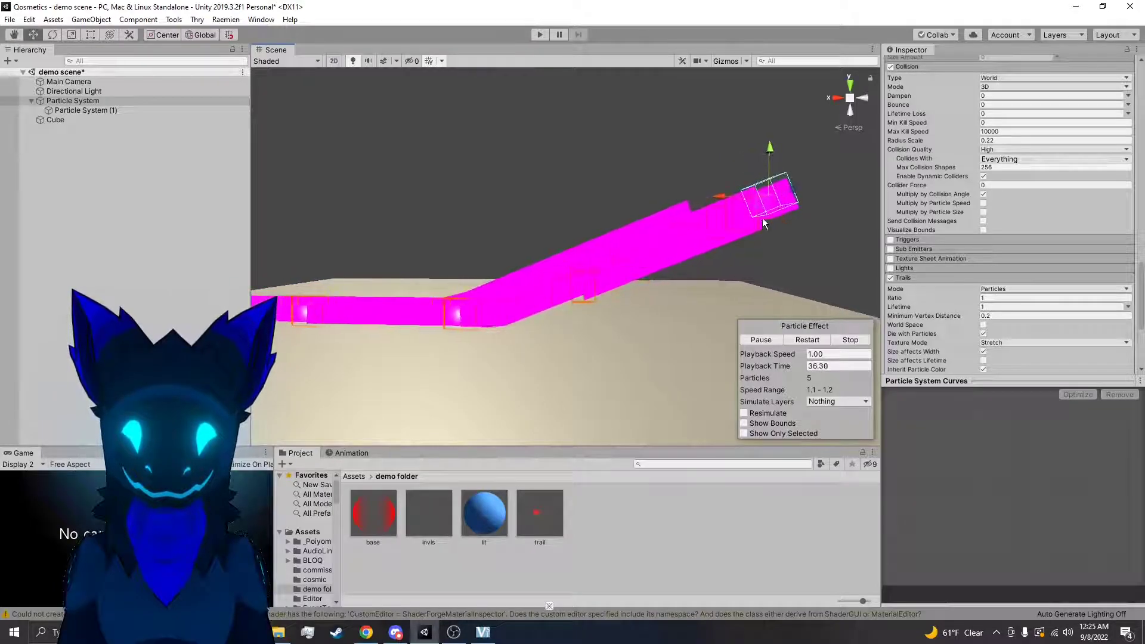
{"action": "left_click_drag", "start_coordinate": [763, 203], "coordinate": [742, 164]}
Assign the trail material from the demo folder to the particle trails and reselect the Particle System
{"action": "left_click", "coordinate": [614, 520]}
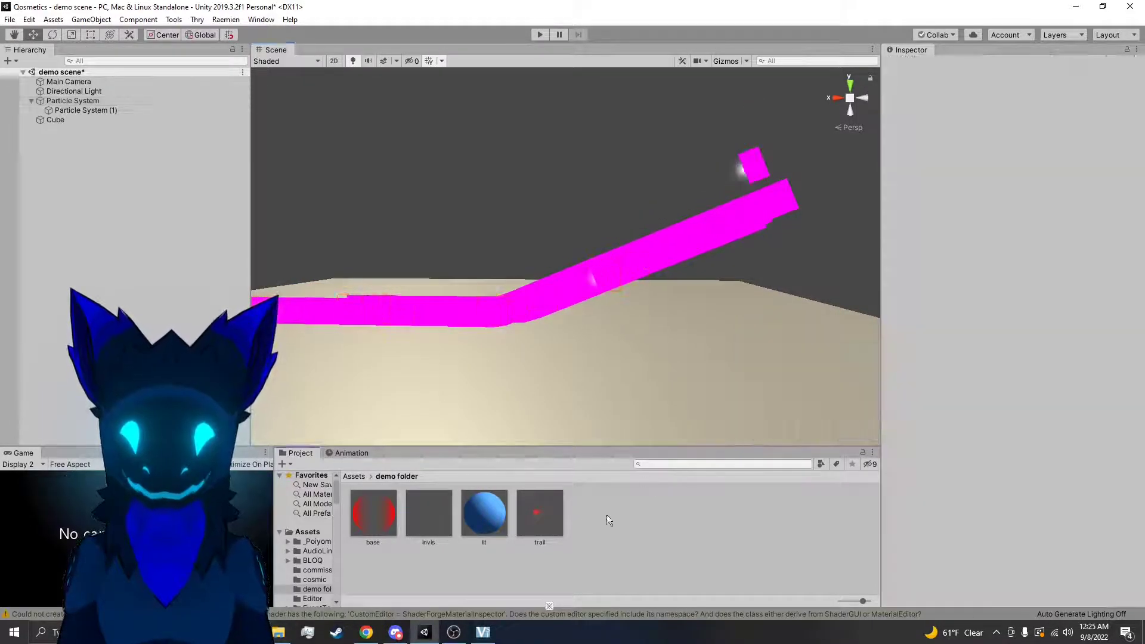
{"action": "left_click_drag", "start_coordinate": [543, 502], "coordinate": [661, 249]}
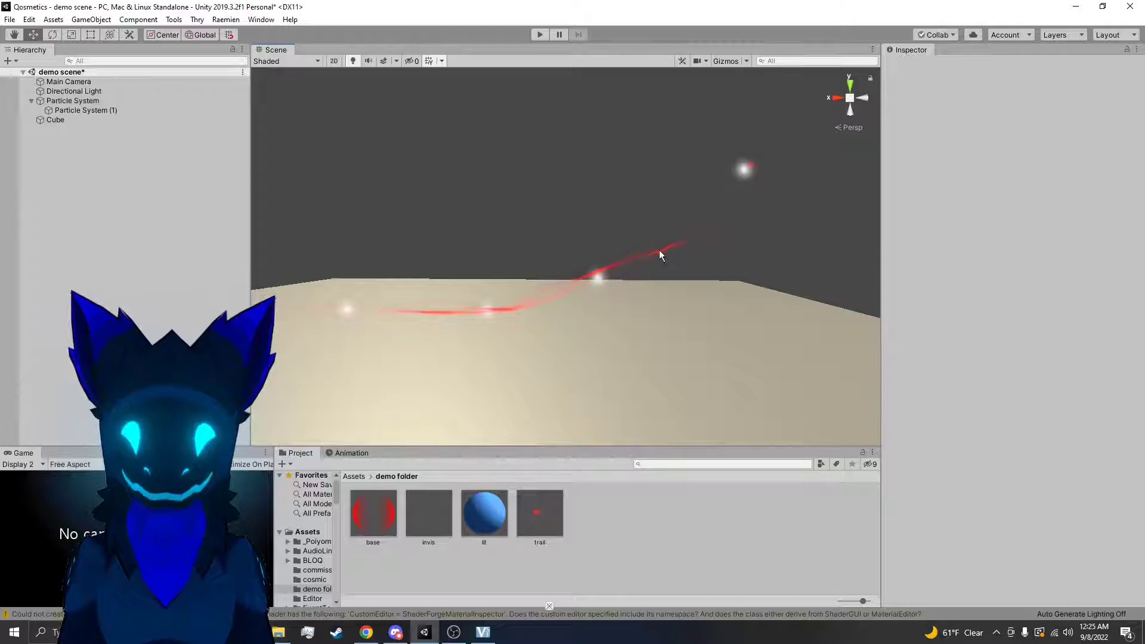
{"action": "left_click", "coordinate": [629, 266]}
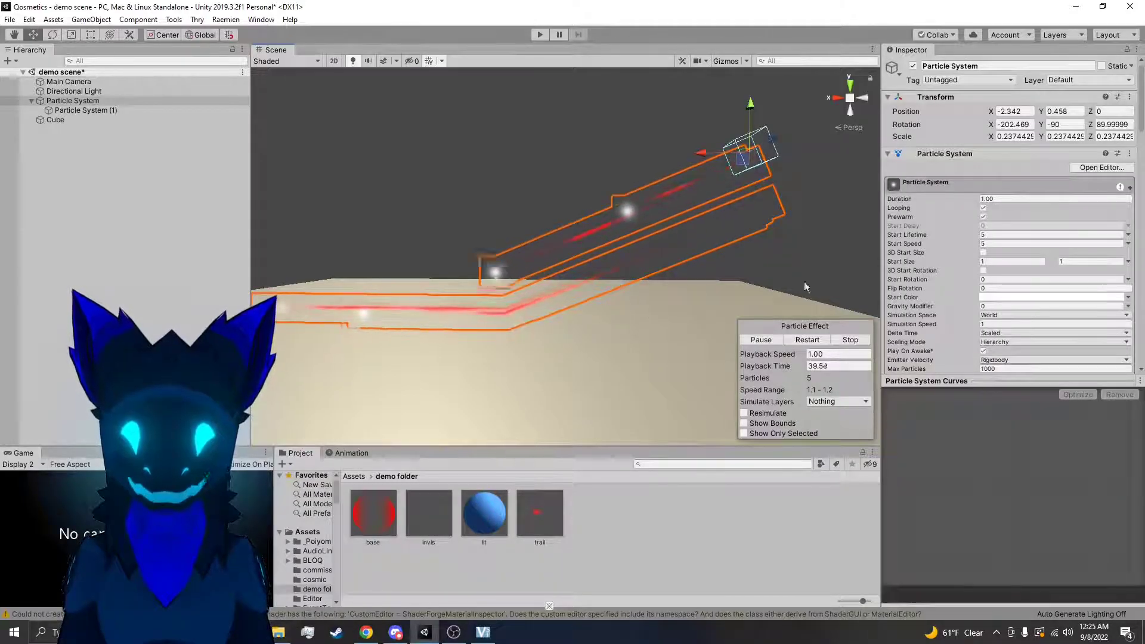
{"action": "scroll", "coordinate": [1000, 267], "scroll_direction": "down", "scroll_amount": 3}
Deactivate the Cube and disable the Particle System's Collision module
{"action": "left_click", "coordinate": [592, 363]}
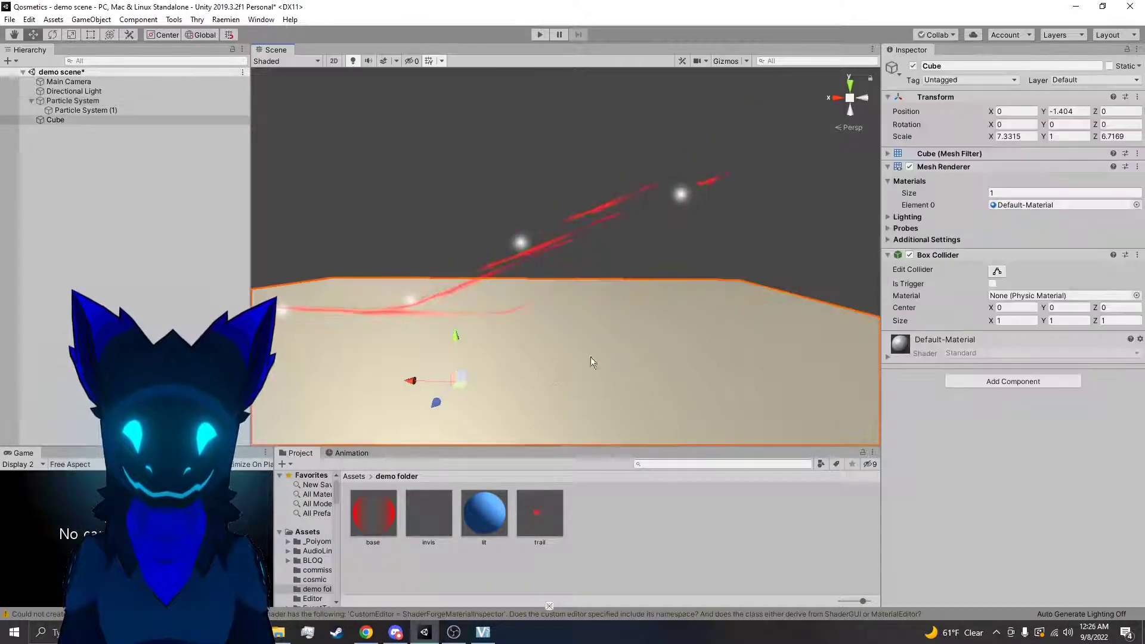
{"action": "left_click", "coordinate": [912, 67]}
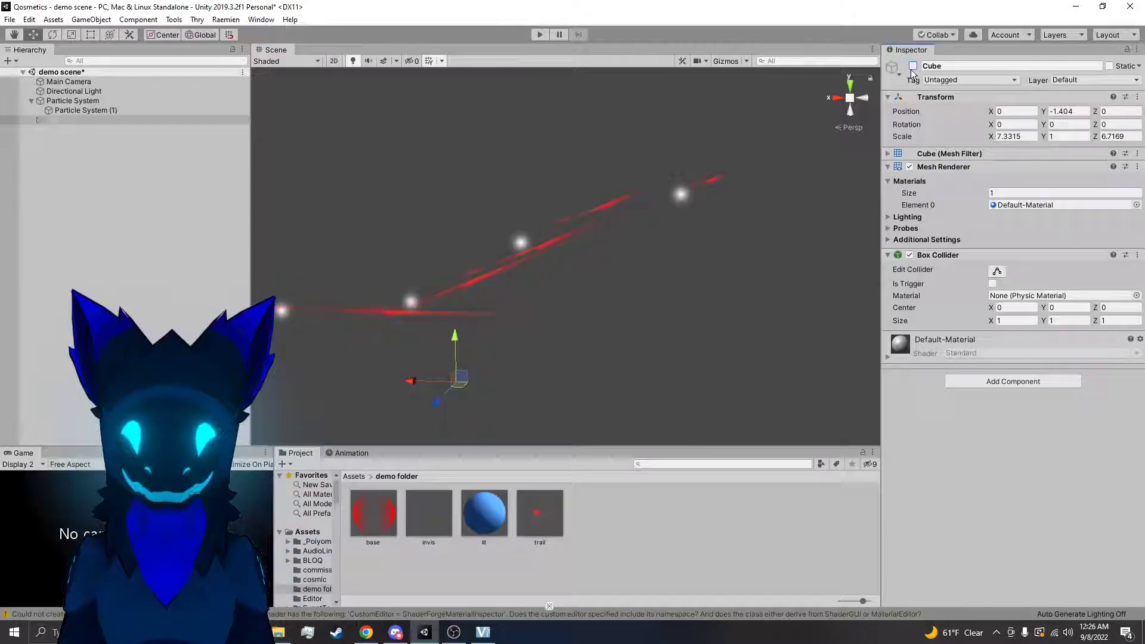
{"action": "left_click", "coordinate": [670, 198]}
{"action": "scroll", "coordinate": [988, 271], "scroll_direction": "down", "scroll_amount": 5}
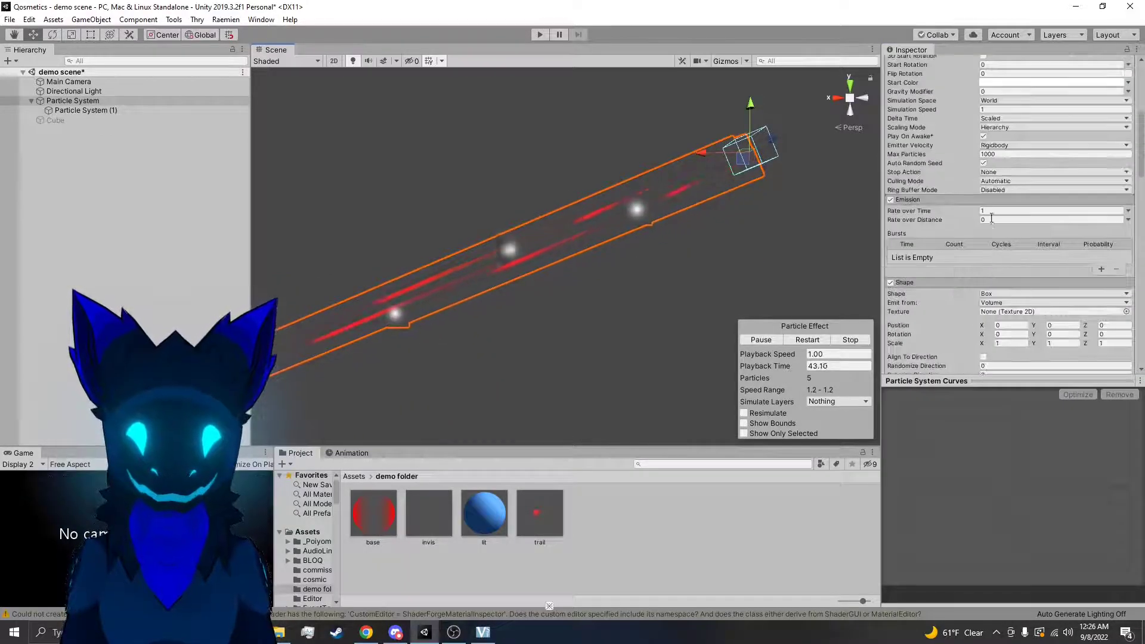
{"action": "scroll", "coordinate": [993, 220], "scroll_direction": "down", "scroll_amount": 10}
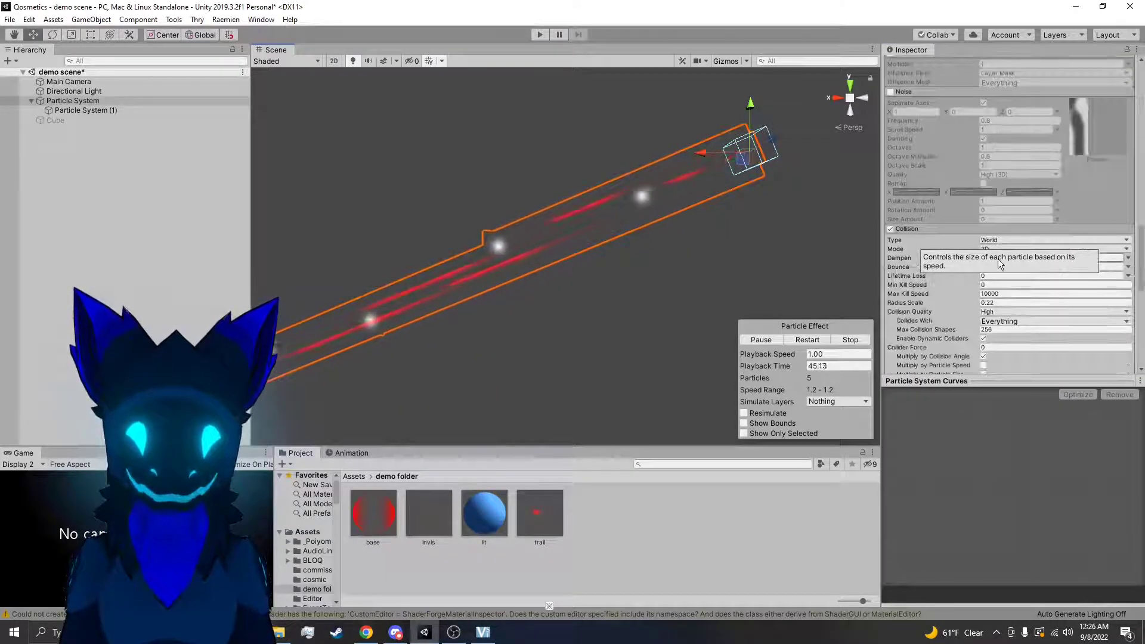
{"action": "scroll", "coordinate": [895, 155], "scroll_direction": "down", "scroll_amount": 5}
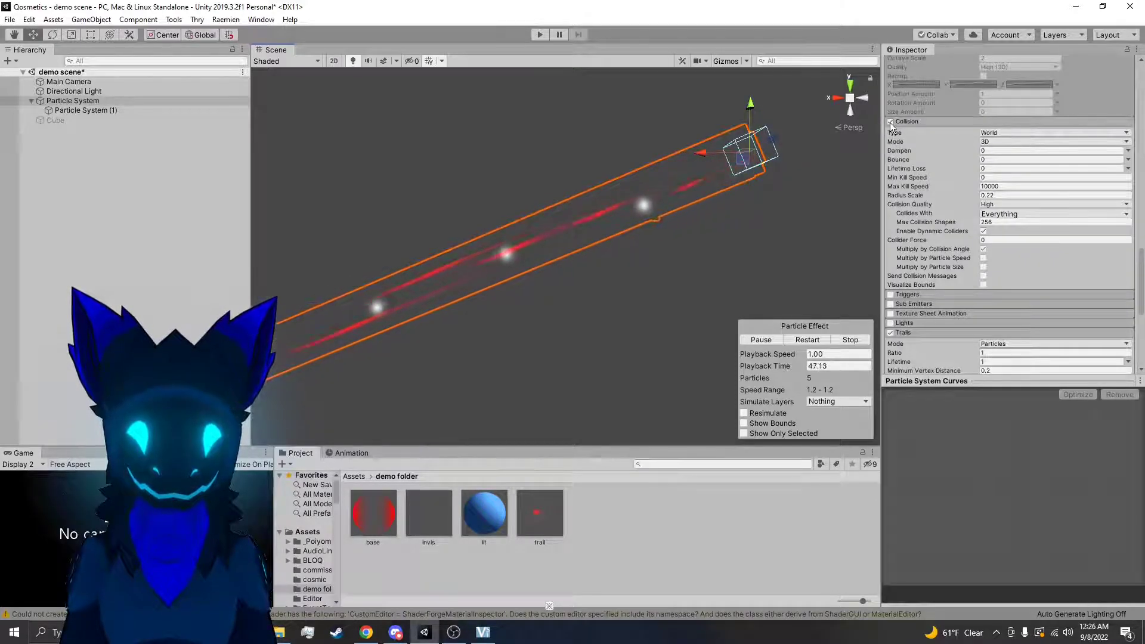
Set the Lifetime of the particle trails to 0.27 in the Trails module
{"action": "scroll", "coordinate": [957, 222], "scroll_direction": "down", "scroll_amount": 5}
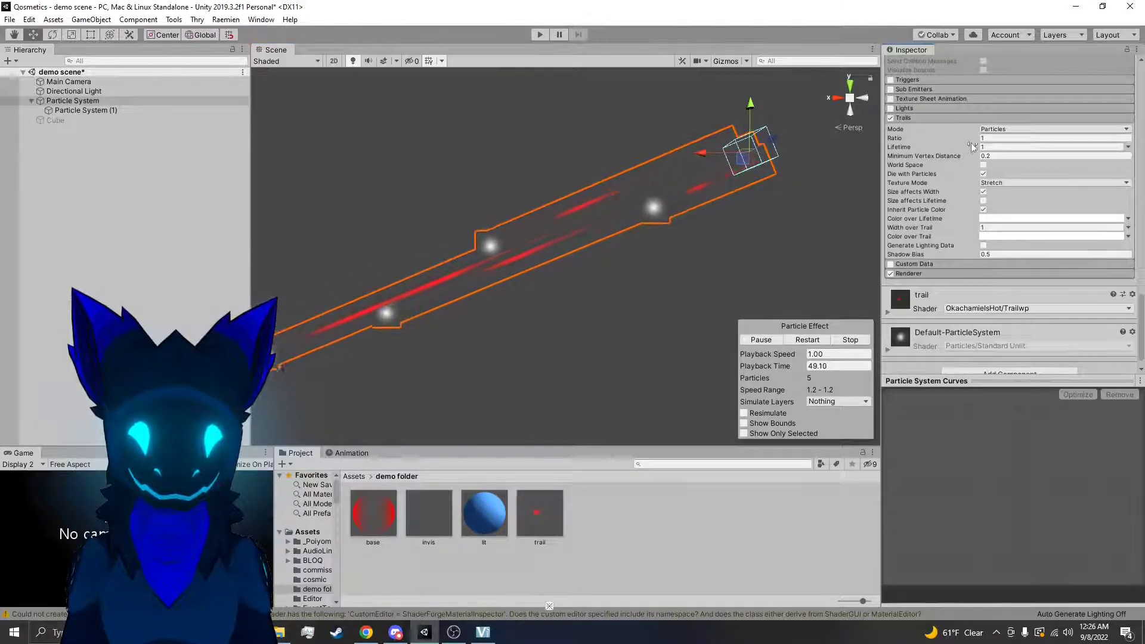
{"action": "mouse_move", "coordinate": [975, 141]}
{"action": "left_mouse_down"}
{"action": "mouse_move", "coordinate": [962, 137]}
{"action": "mouse_move", "coordinate": [958, 153]}
{"action": "left_mouse_up"}
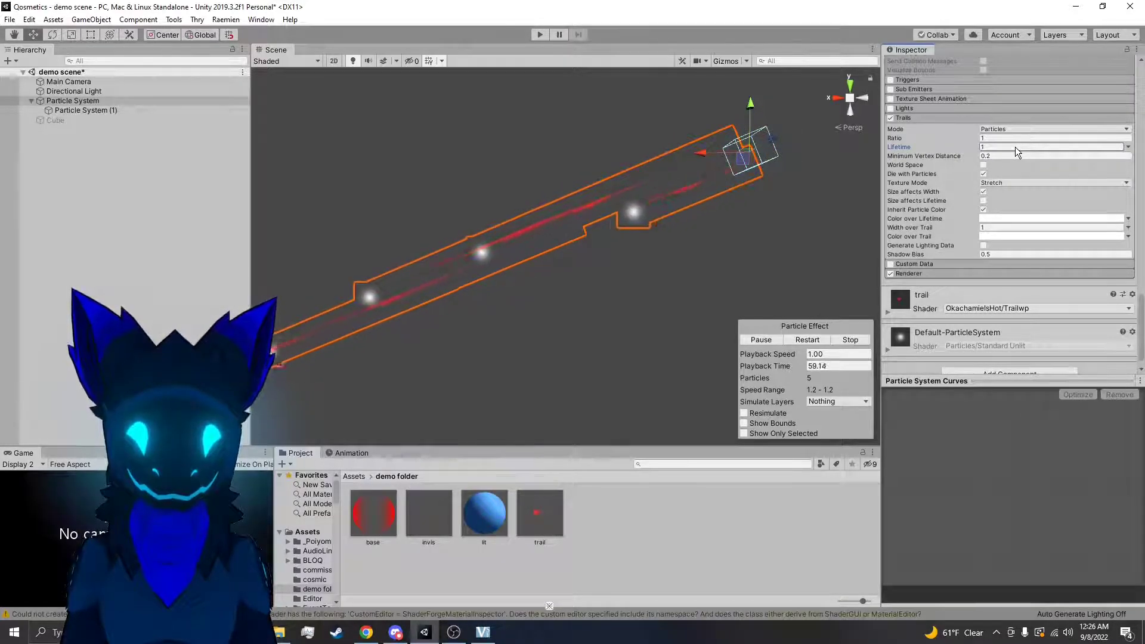
{"action": "left_click_drag", "start_coordinate": [1016, 147], "coordinate": [986, 147]}
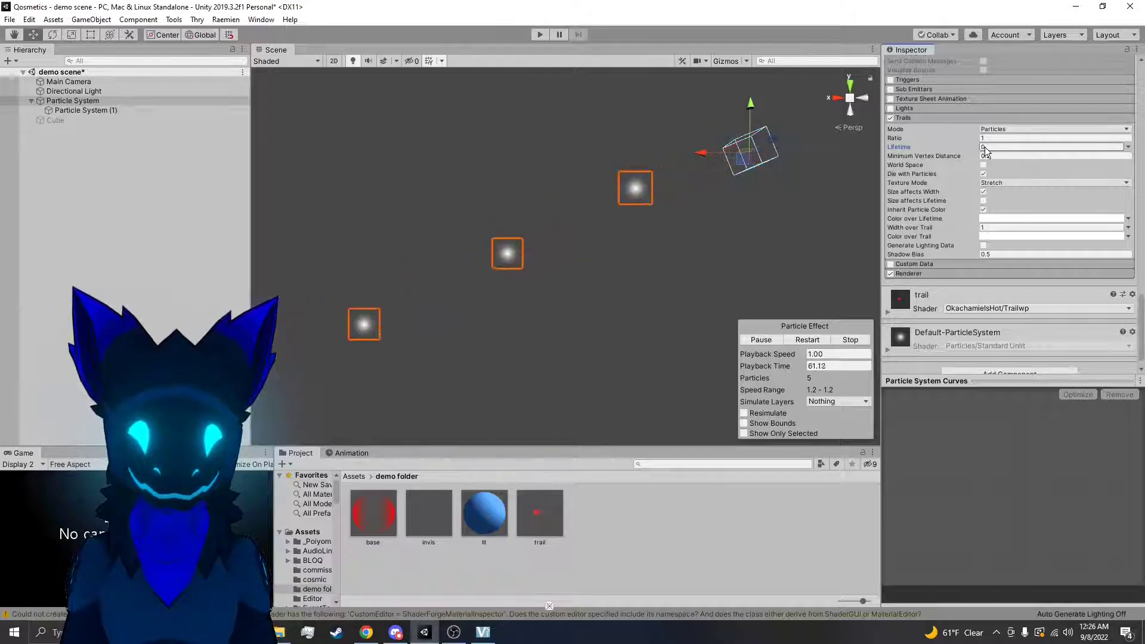
Set the trails' Minimum Vertex Distance to 0.01 and inspect the trails in the scene
{"action": "left_click", "coordinate": [993, 154]}
{"action": "type", "text": ".01"}
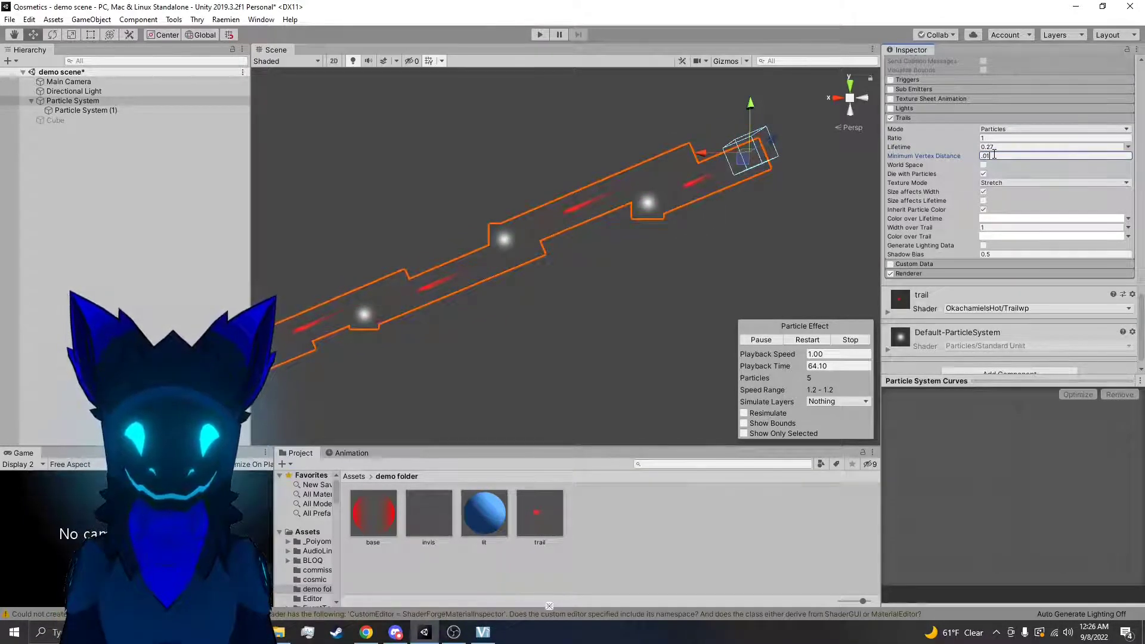
{"action": "mouse_move", "coordinate": [649, 263]}
{"action": "left_mouse_down", "text": "alt"}
{"action": "mouse_move", "coordinate": [607, 272]}
{"action": "mouse_move", "coordinate": [648, 274]}
{"action": "left_mouse_up", "text": "alt"}
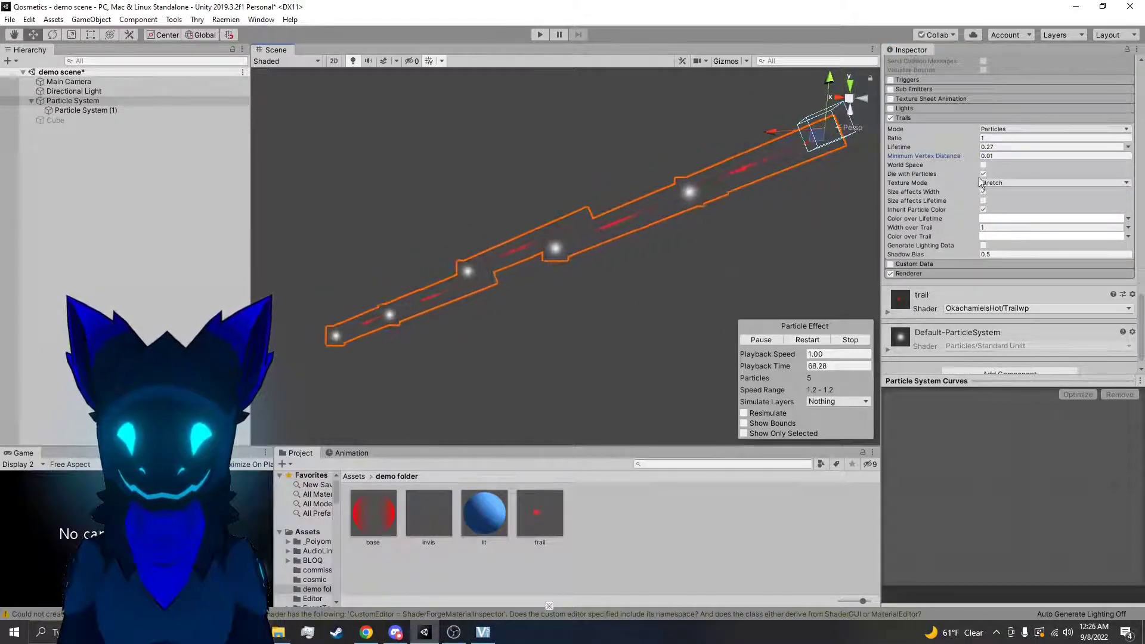
Delete the child Particle System (1) from the scene
{"action": "scroll", "coordinate": [979, 177], "scroll_direction": "up", "scroll_amount": 10}
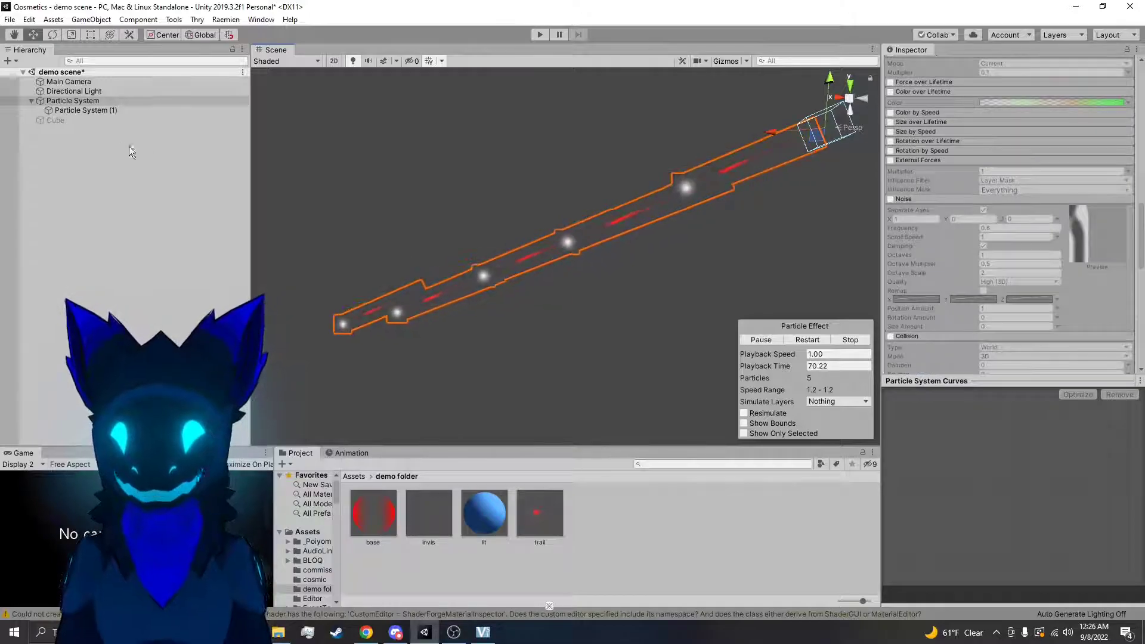
{"action": "right_click", "coordinate": [91, 110]}
{"action": "left_click", "coordinate": [91, 162]}
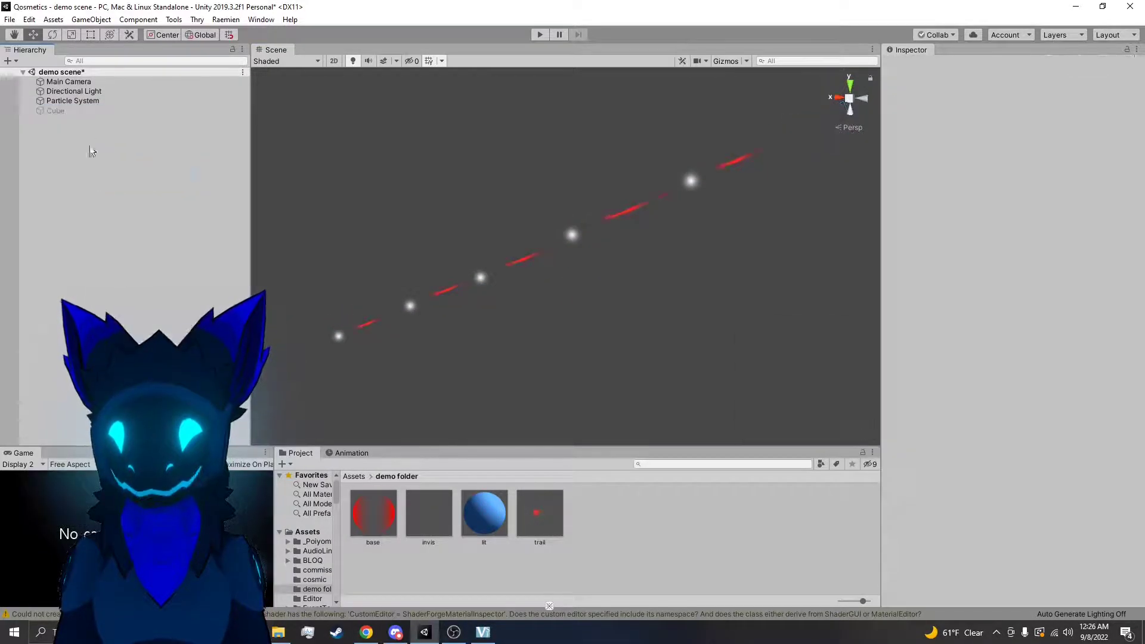
Set the remaining Particle System's Simulation Space to Local
{"action": "left_click", "coordinate": [99, 105]}
{"action": "right_click_drag", "start_coordinate": [707, 299], "coordinate": [791, 263]}
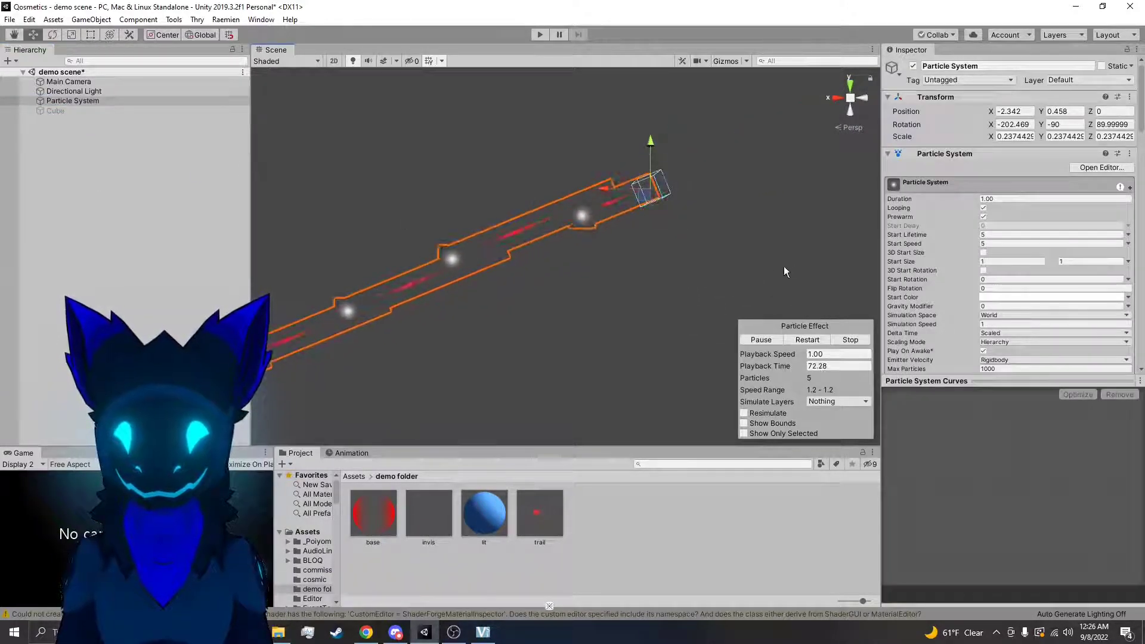
{"action": "scroll", "coordinate": [1018, 303], "scroll_direction": "down", "scroll_amount": 6}
{"action": "left_click", "coordinate": [994, 101]}
{"action": "left_click", "coordinate": [1001, 111]}
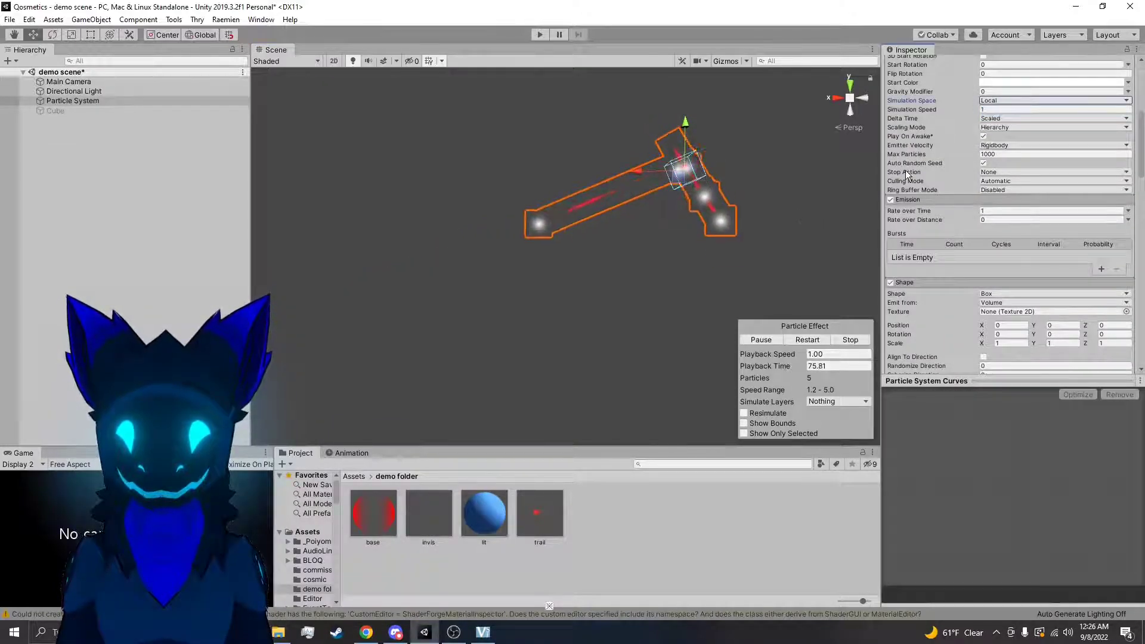
{"action": "scroll", "coordinate": [982, 198], "scroll_direction": "down", "scroll_amount": 12}
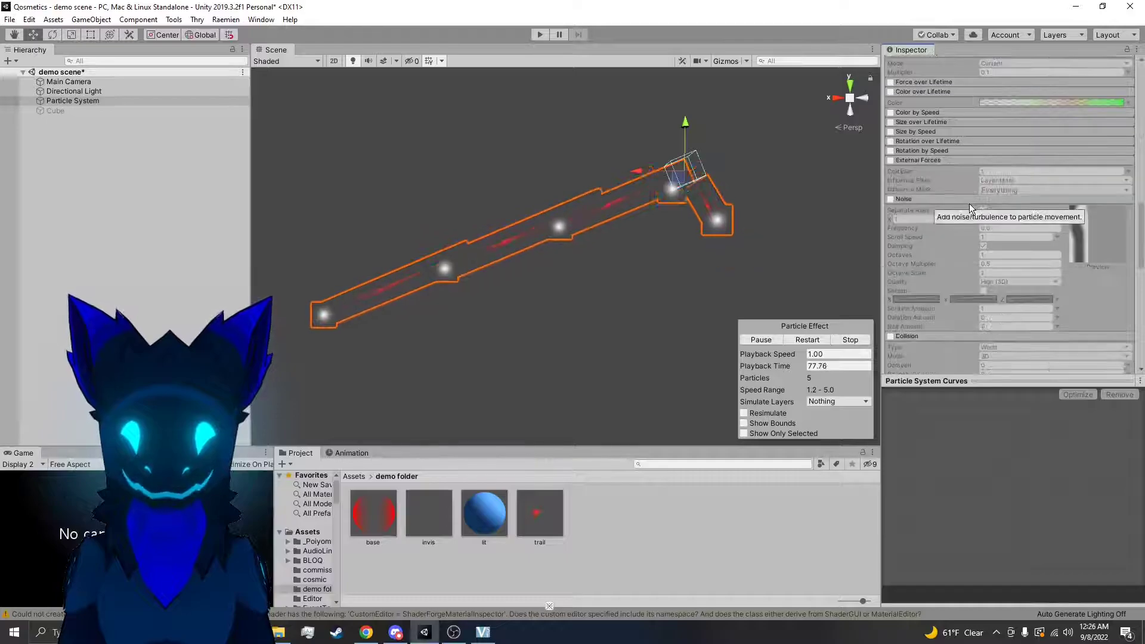
Set the Lifetime of the particle trails to 1 in the Trails module
{"action": "scroll", "coordinate": [969, 203], "scroll_direction": "down", "scroll_amount": 10}
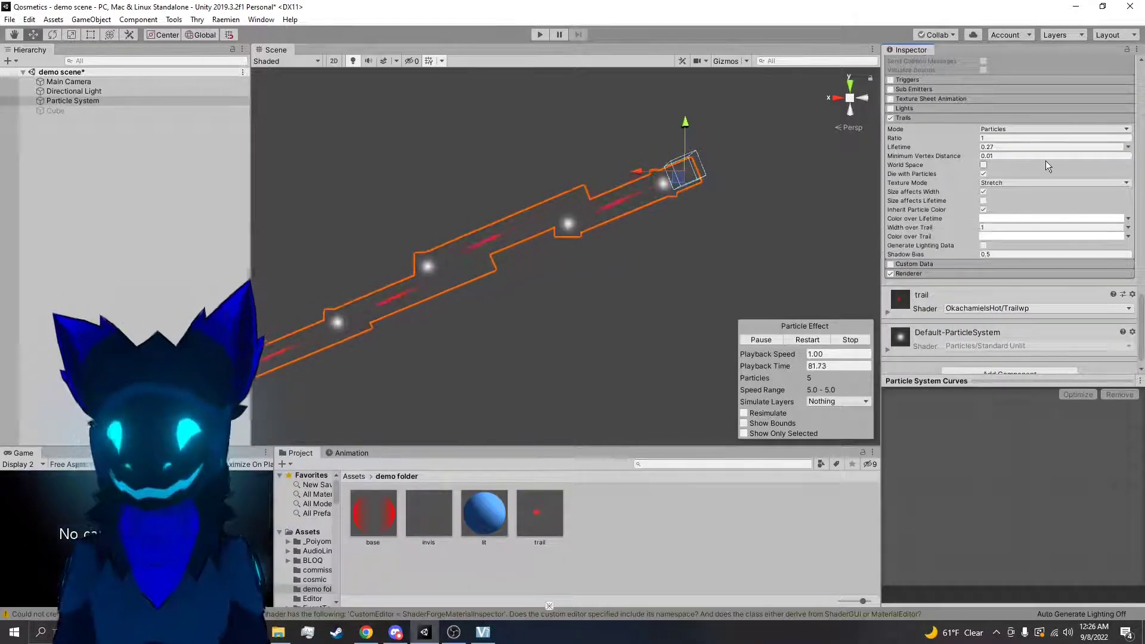
{"action": "left_click", "coordinate": [1004, 130]}
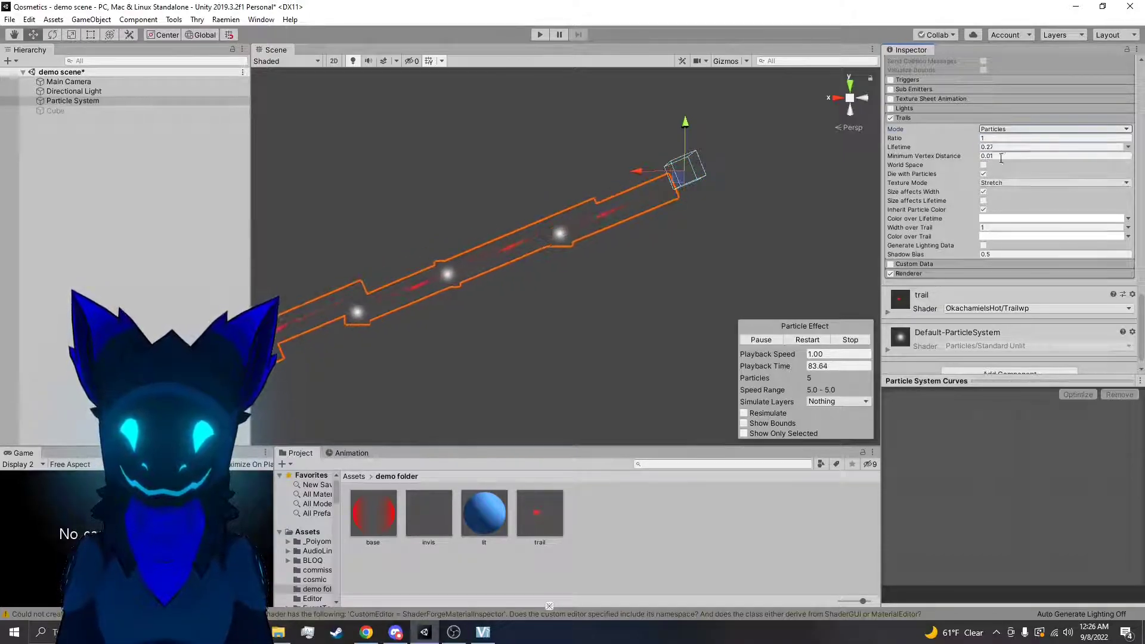
{"action": "right_click_drag", "start_coordinate": [771, 205], "coordinate": [618, 259]}
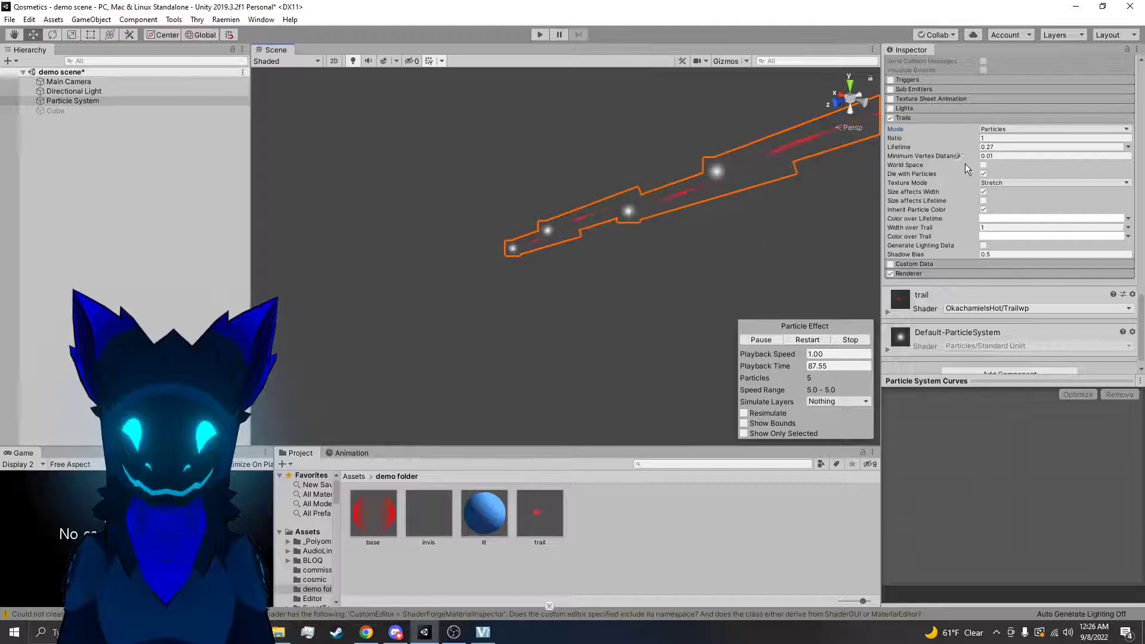
{"action": "left_click", "coordinate": [994, 146]}
{"action": "type", "text": "1"}
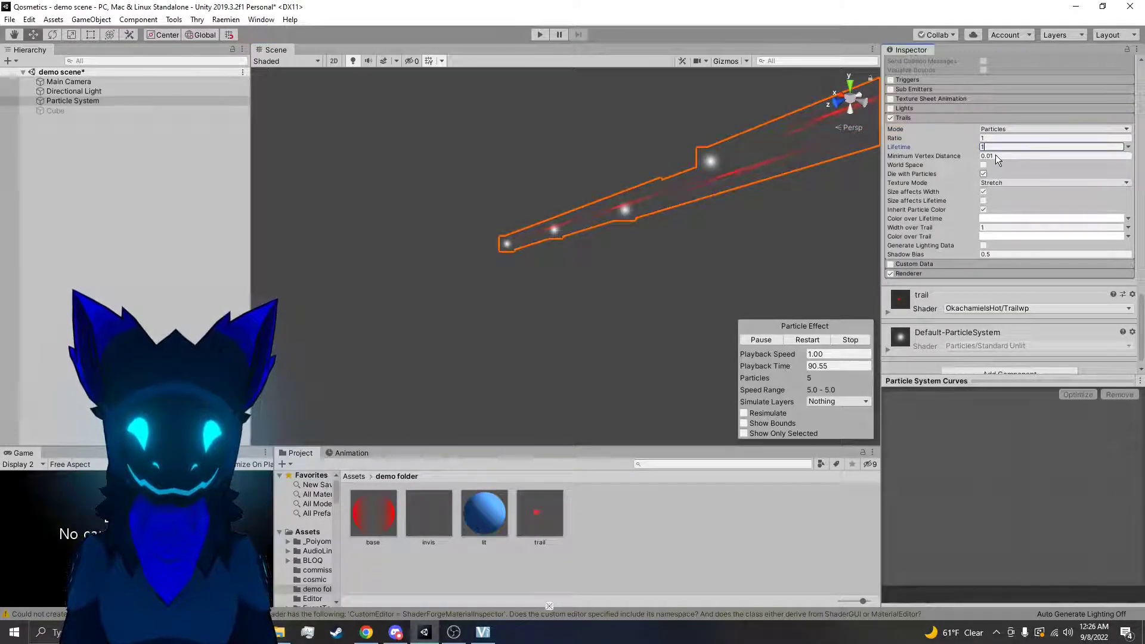
Set the trails' Minimum Vertex Distance to 0.2, and switch the Trails module off and on again
{"action": "left_click", "coordinate": [953, 246]}
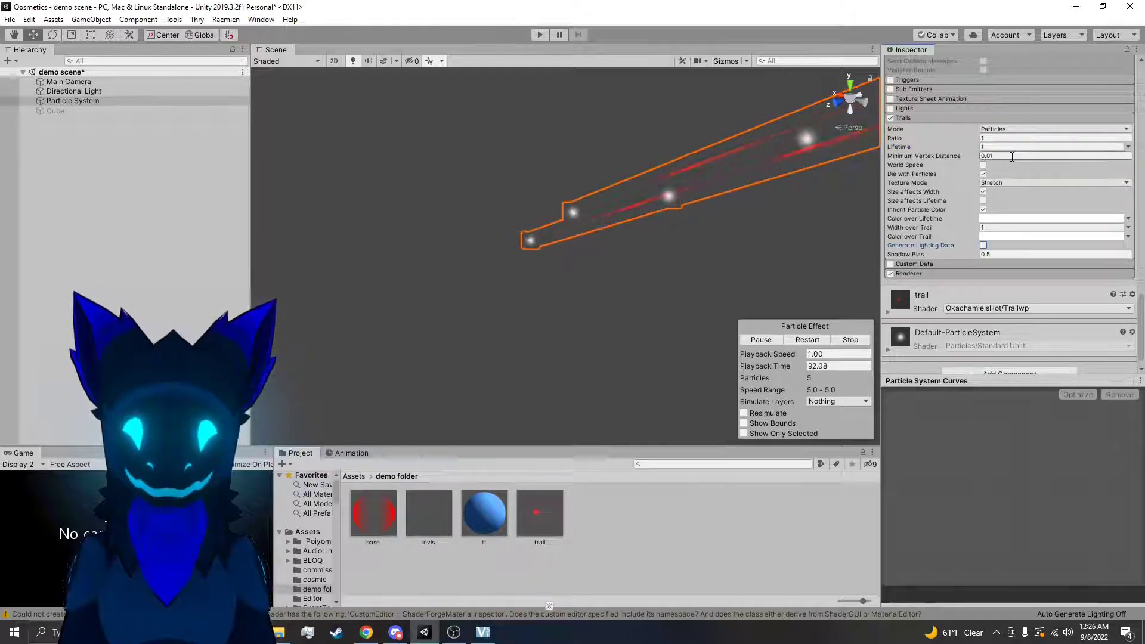
{"action": "type", "text": ".2"}
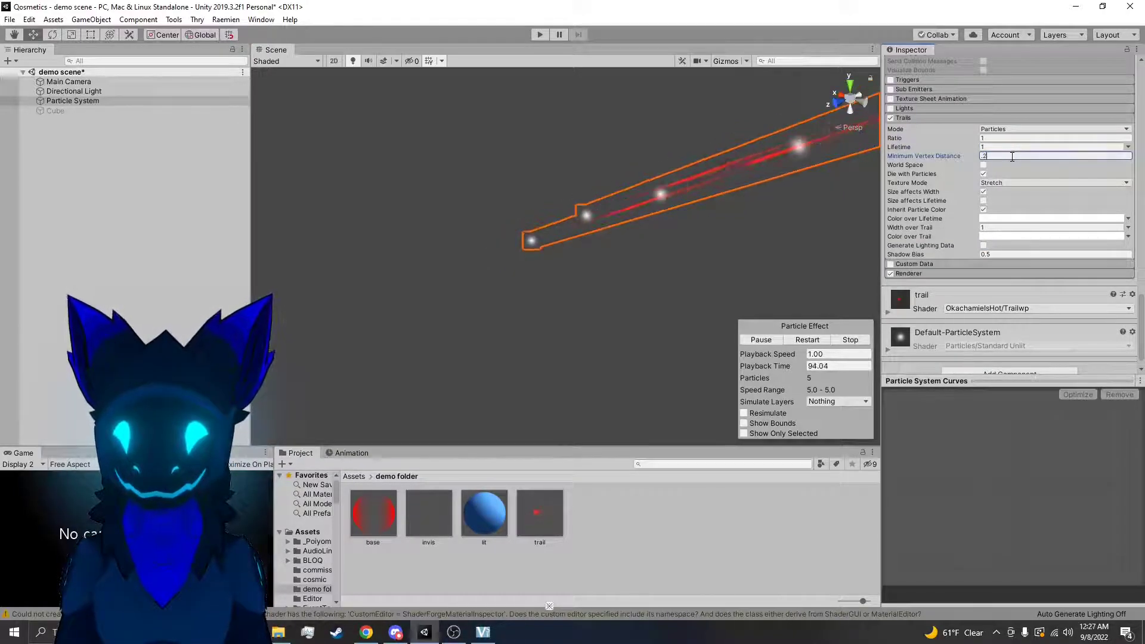
{"action": "key", "text": "Return"}
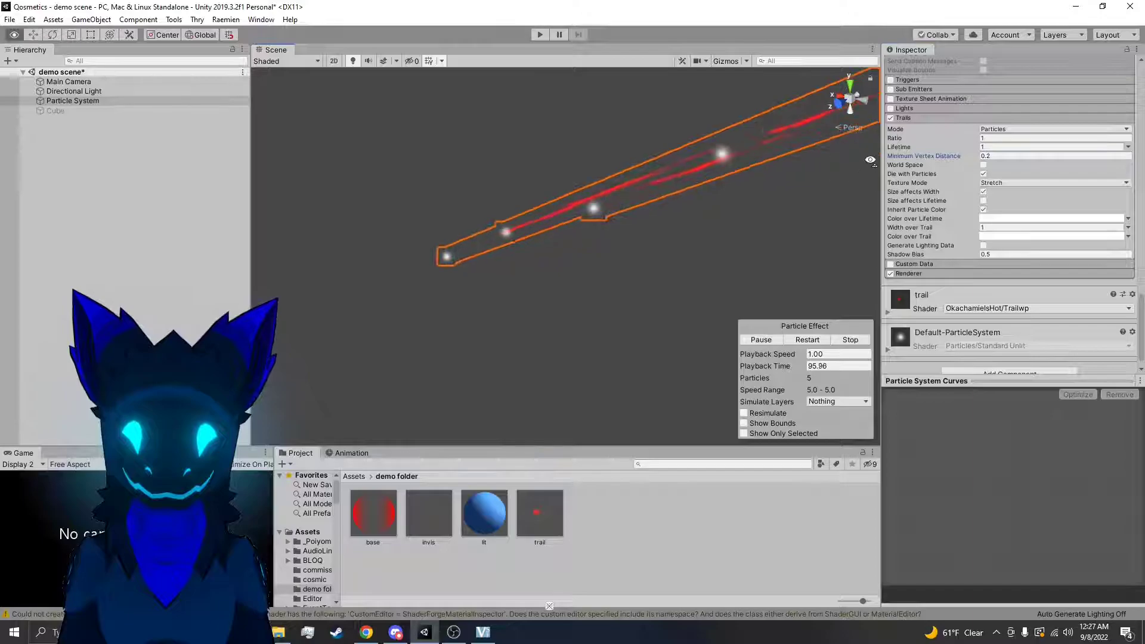
{"action": "left_click", "coordinate": [891, 118]}
{"action": "left_click", "coordinate": [891, 118]}
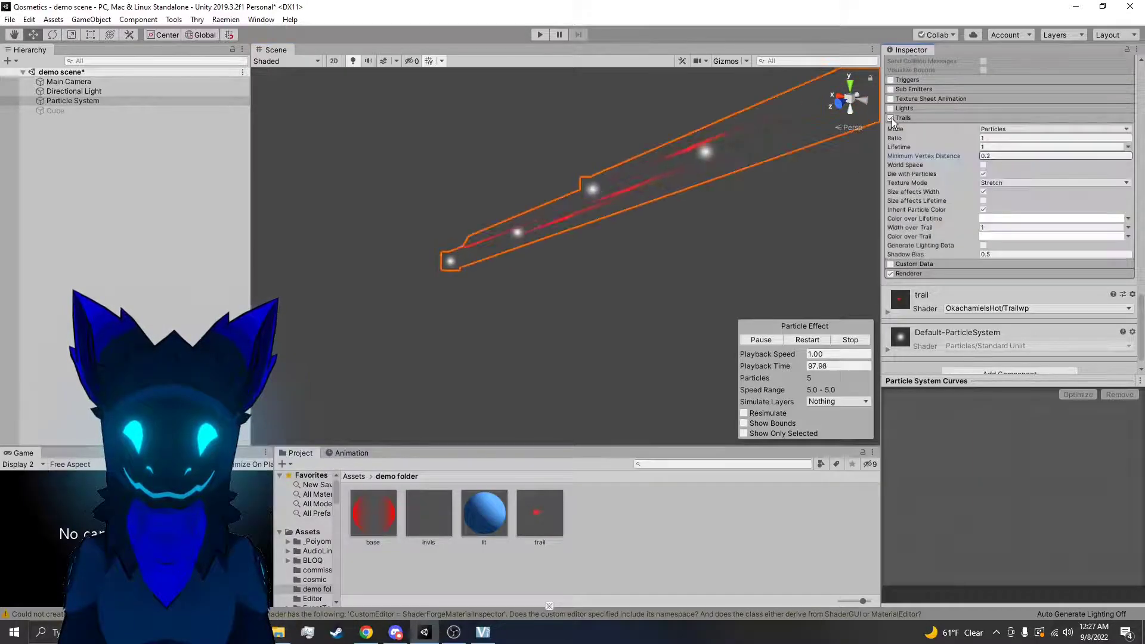
Enable World Space for the trails and move the emitter up and down to examine how the trails follow
{"action": "left_click", "coordinate": [984, 165]}
{"action": "left_click_drag", "start_coordinate": [785, 172], "coordinate": [812, 155], "text": "alt"}
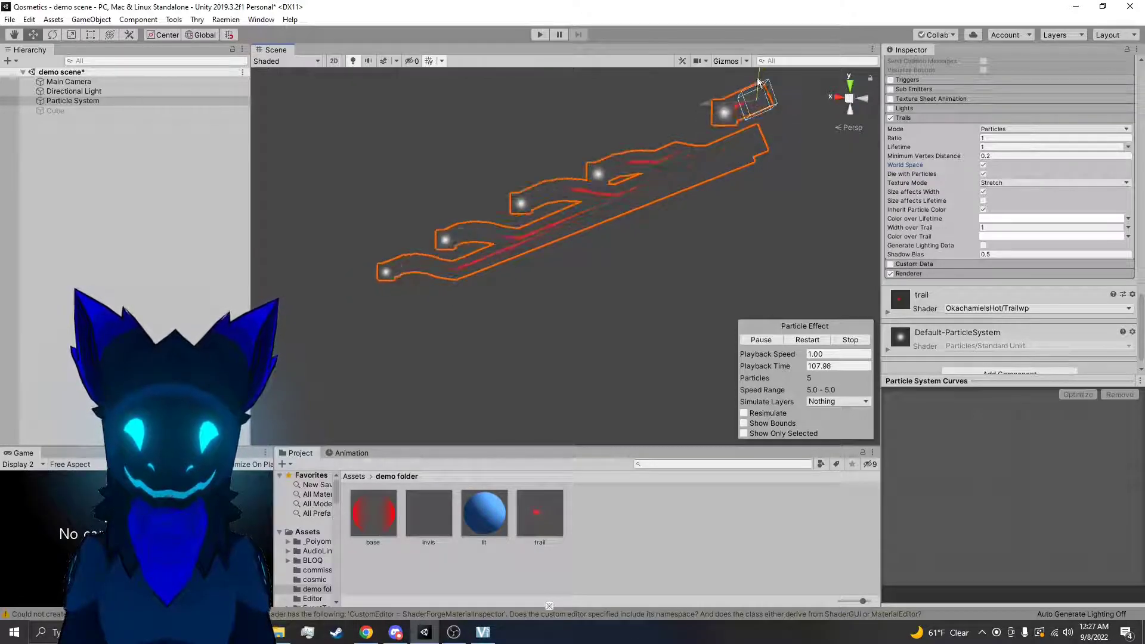
{"action": "left_click_drag", "start_coordinate": [760, 127], "coordinate": [760, 152]}
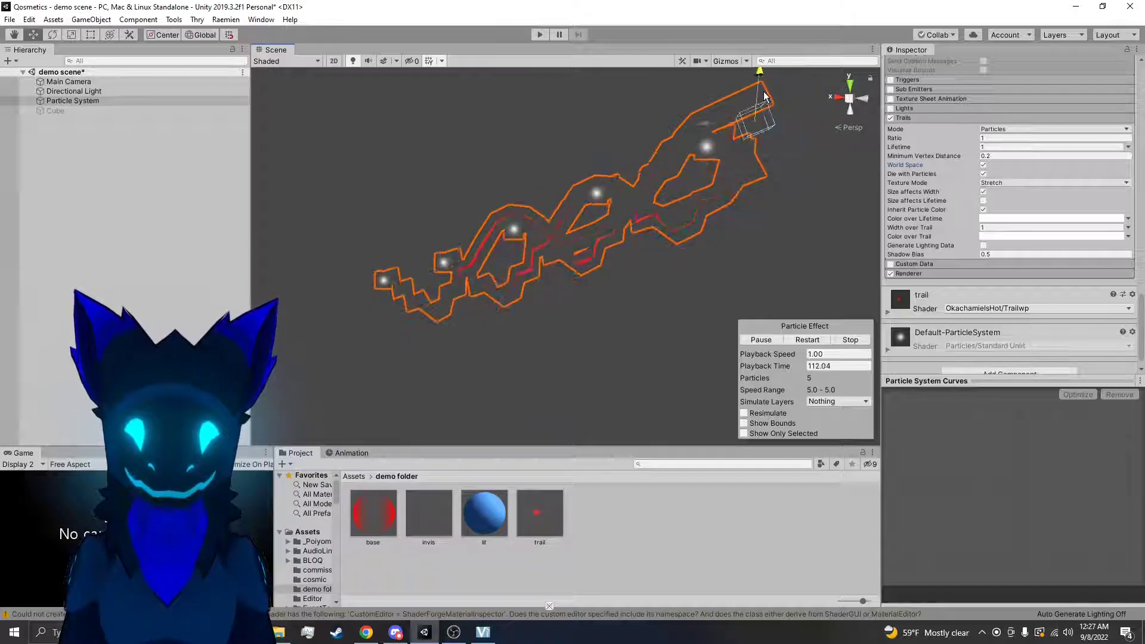
{"action": "mouse_move", "coordinate": [764, 234]}
{"action": "left_mouse_down"}
{"action": "mouse_move", "coordinate": [770, 76]}
{"action": "mouse_move", "coordinate": [767, 253]}
{"action": "left_mouse_up"}
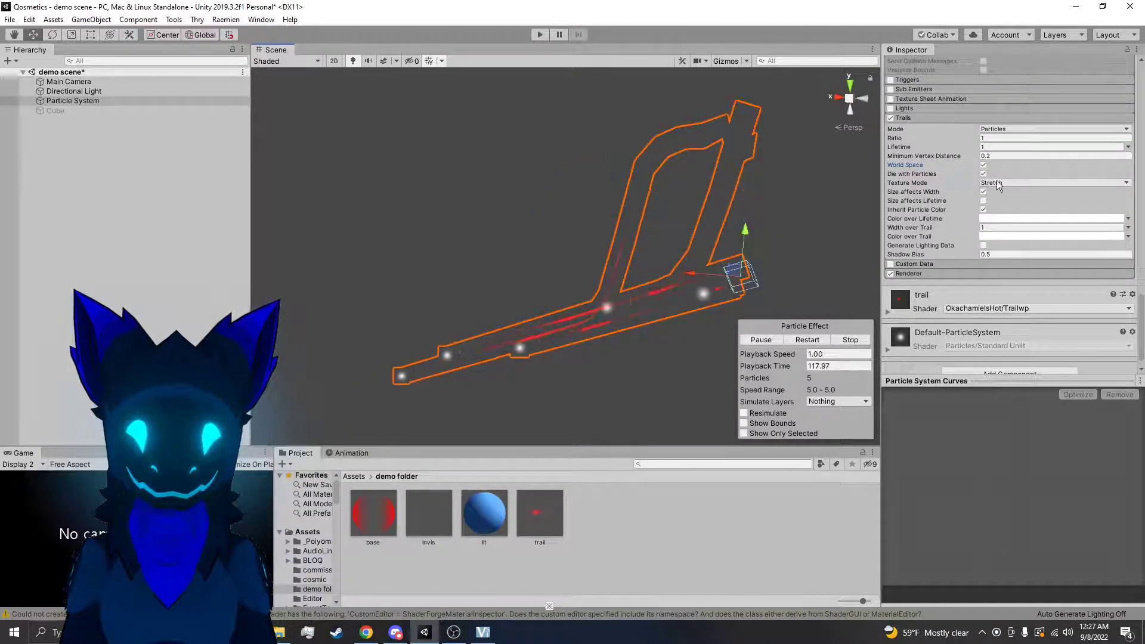
Compare the trails with World Space off and on while moving the emitter vertically, and leave World Space disabled
{"action": "left_click", "coordinate": [984, 165]}
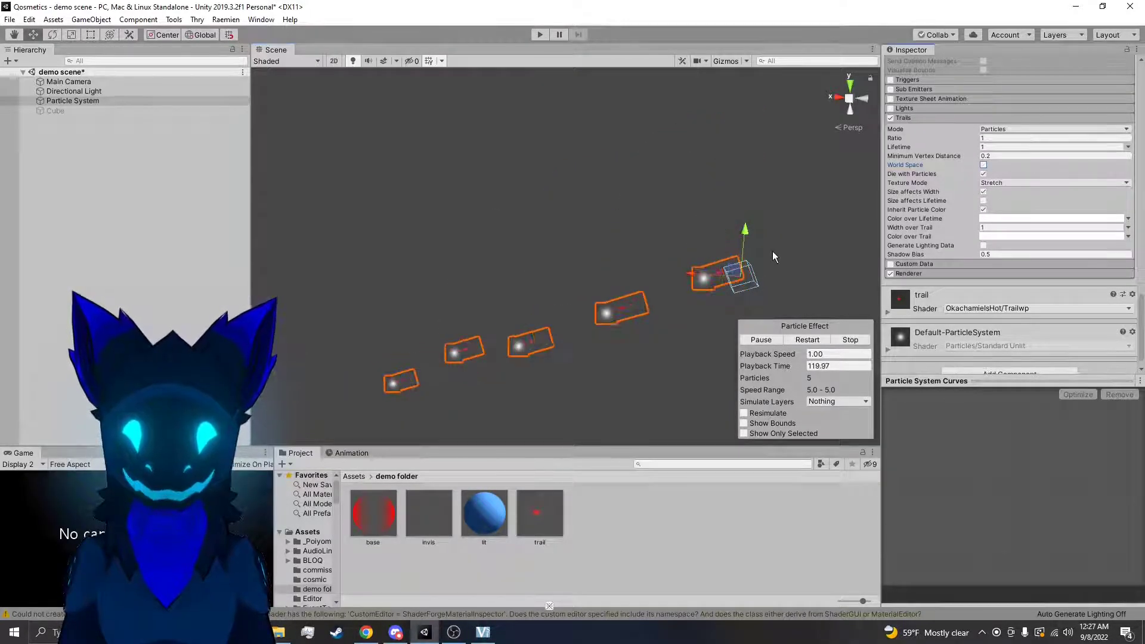
{"action": "left_click_drag", "start_coordinate": [745, 241], "coordinate": [753, 153]}
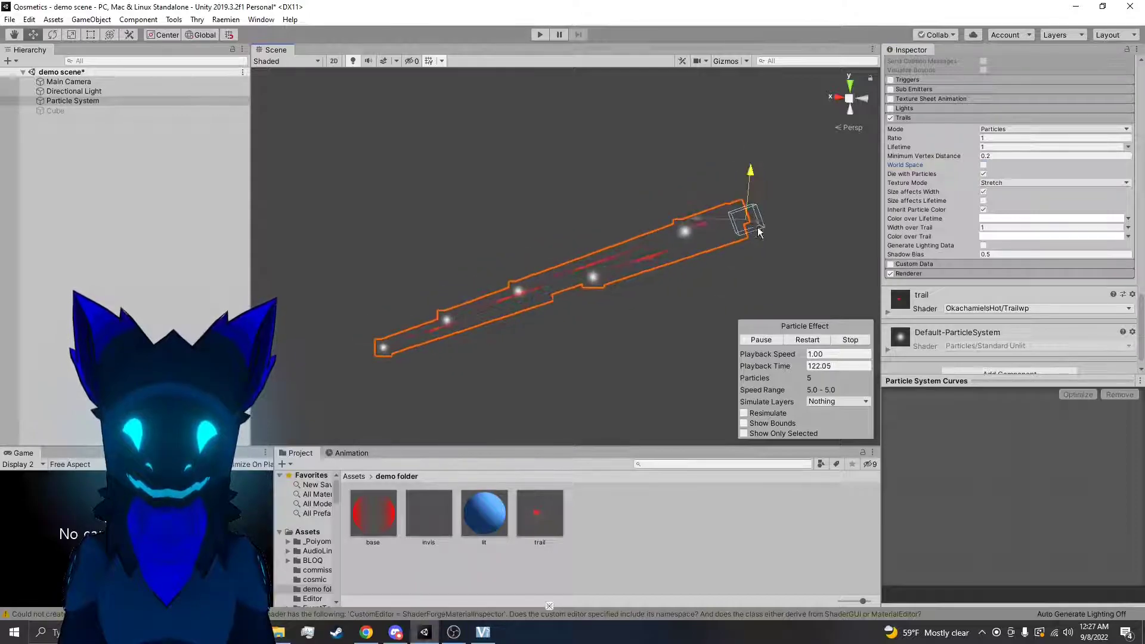
{"action": "left_click", "coordinate": [984, 165]}
{"action": "left_click_drag", "start_coordinate": [758, 138], "coordinate": [753, 168]}
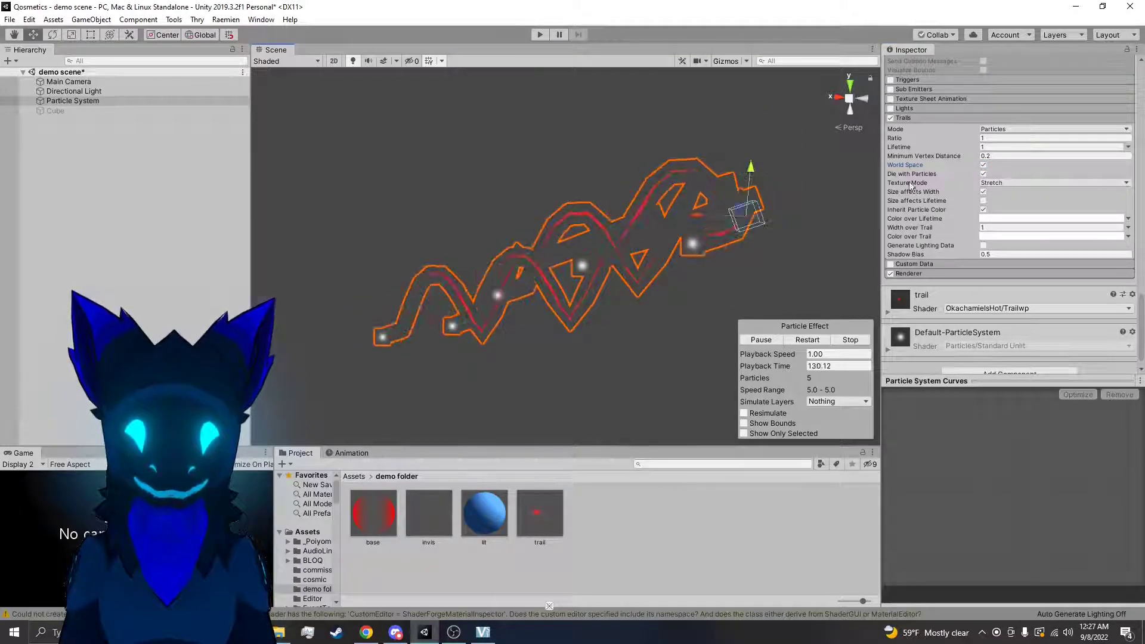
{"action": "left_click", "coordinate": [984, 165]}
Try the trails without Die with Particles and with Texture Mode set to Tile, and restore Texture Mode to Stretch
{"action": "left_click", "coordinate": [983, 173]}
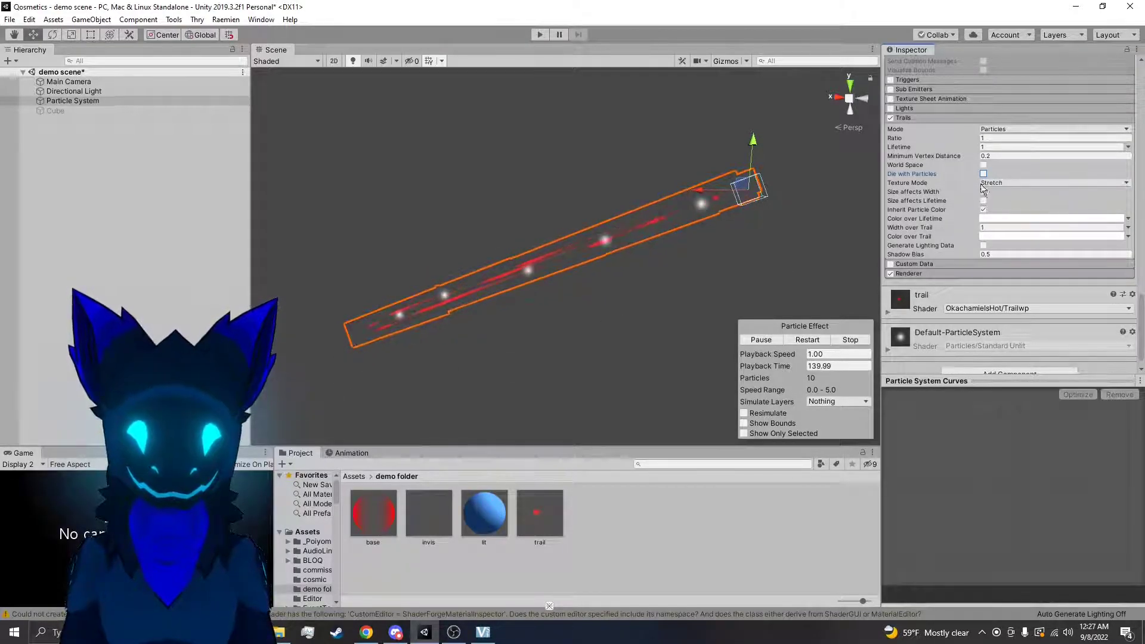
{"action": "left_click", "coordinate": [1014, 183]}
{"action": "left_click", "coordinate": [1008, 210]}
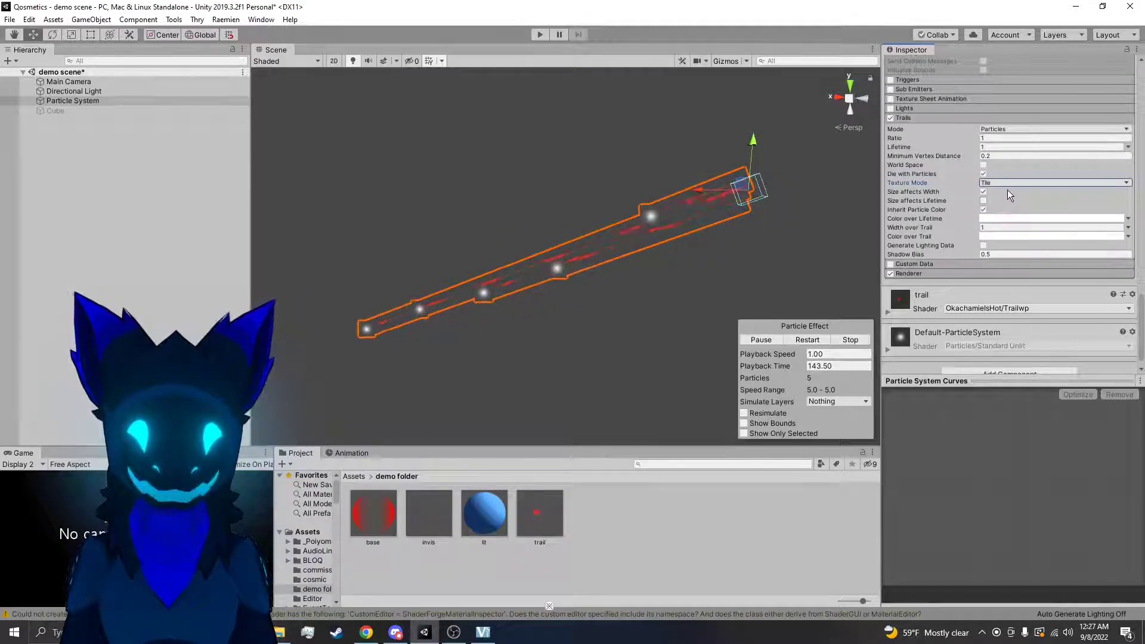
{"action": "left_click", "coordinate": [1011, 183]}
{"action": "left_click", "coordinate": [1008, 195]}
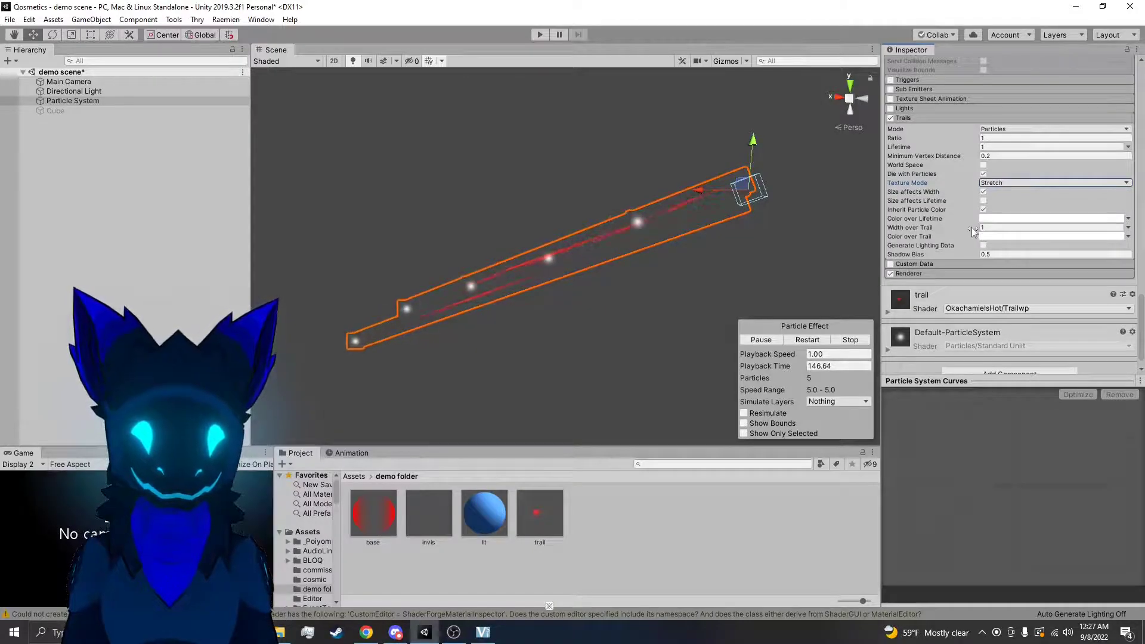
Try applying the lit material to the particle system in the scene, and undo it
{"action": "left_click", "coordinate": [1008, 228]}
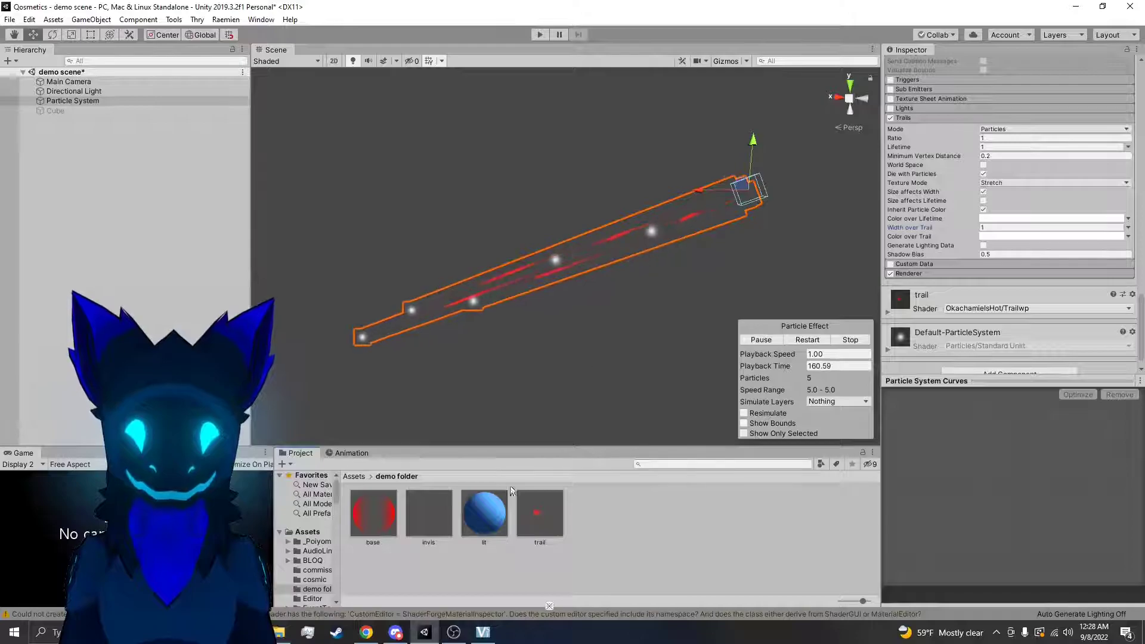
{"action": "left_click_drag", "start_coordinate": [485, 514], "coordinate": [640, 244]}
{"action": "key", "text": "ctrl+z"}
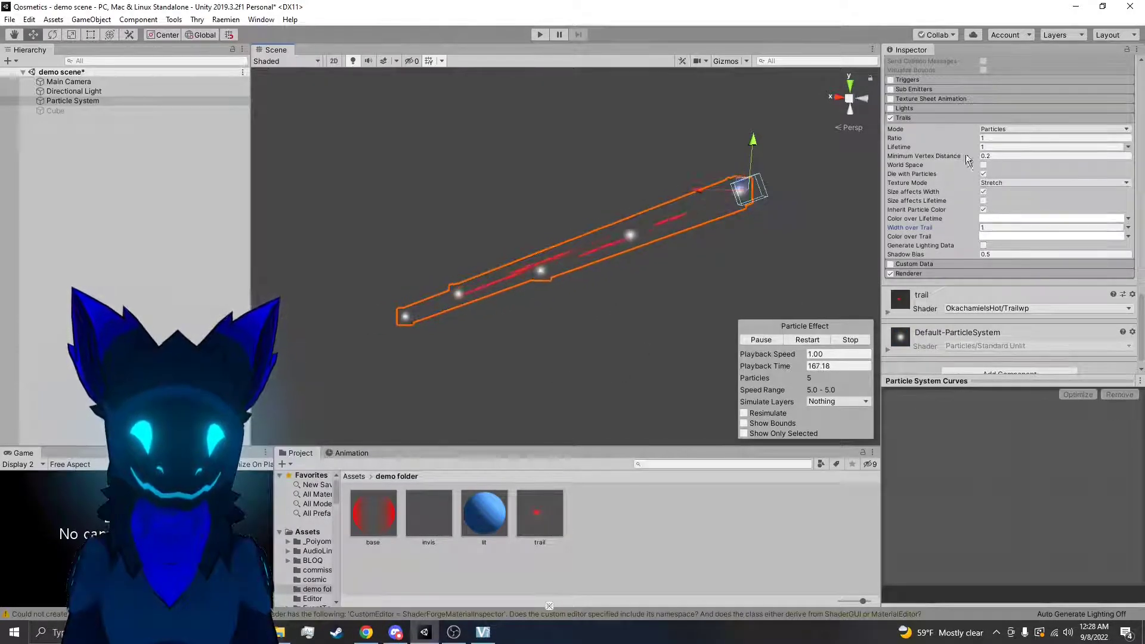
Switch the trails' Mode to Ribbon and set the Emission module's Rate over Time to 10
{"action": "left_click", "coordinate": [1003, 156]}
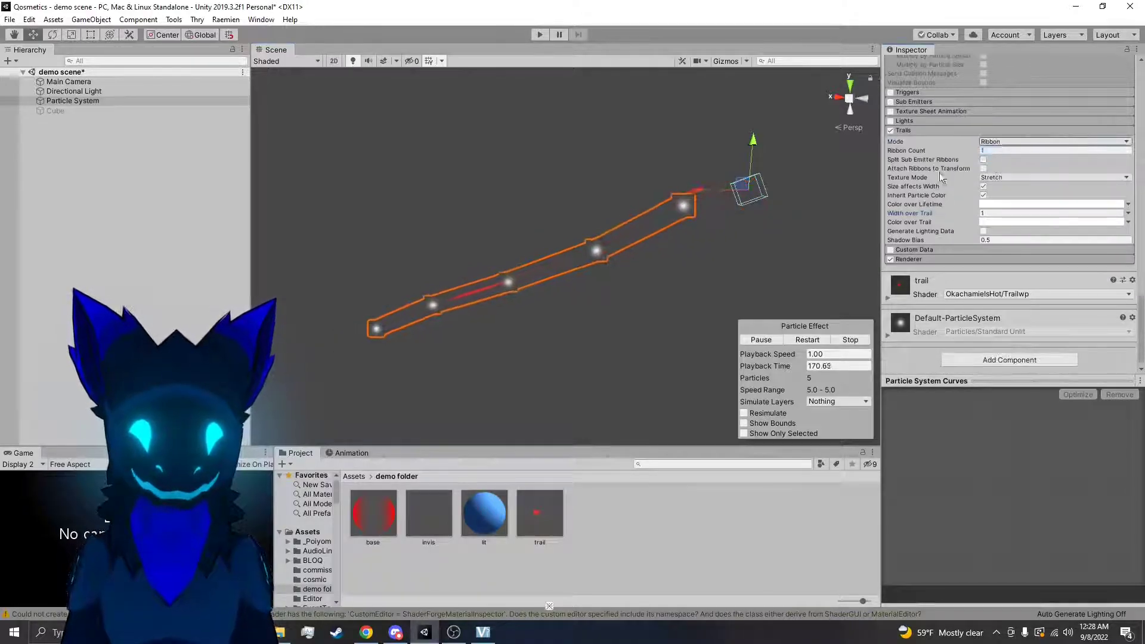
{"action": "right_click_drag", "start_coordinate": [744, 213], "coordinate": [805, 235]}
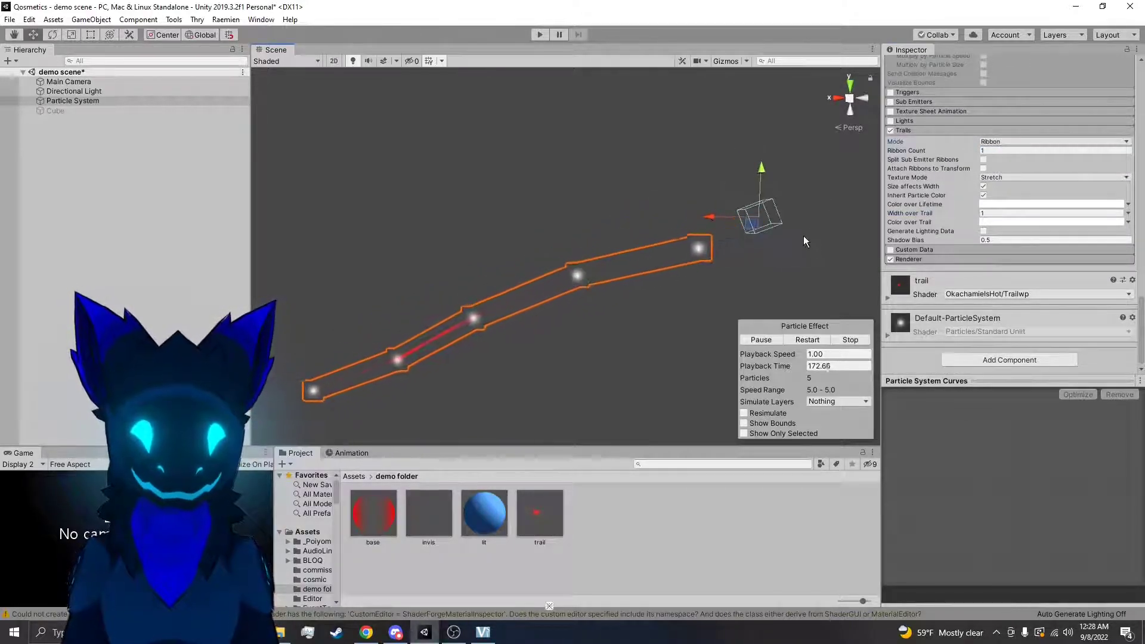
{"action": "scroll", "coordinate": [991, 171], "scroll_direction": "up", "scroll_amount": 10}
{"action": "scroll", "coordinate": [984, 159], "scroll_direction": "up", "scroll_amount": 5}
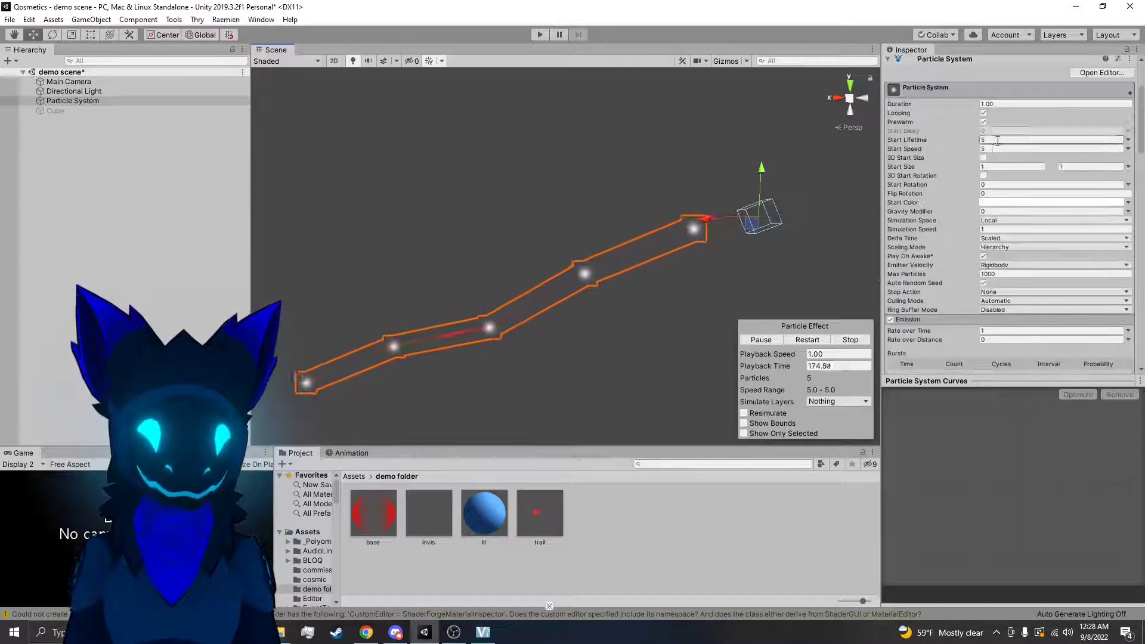
{"action": "scroll", "coordinate": [990, 173], "scroll_direction": "down", "scroll_amount": 3}
{"action": "left_click", "coordinate": [999, 222]}
{"action": "type", "text": "10"}
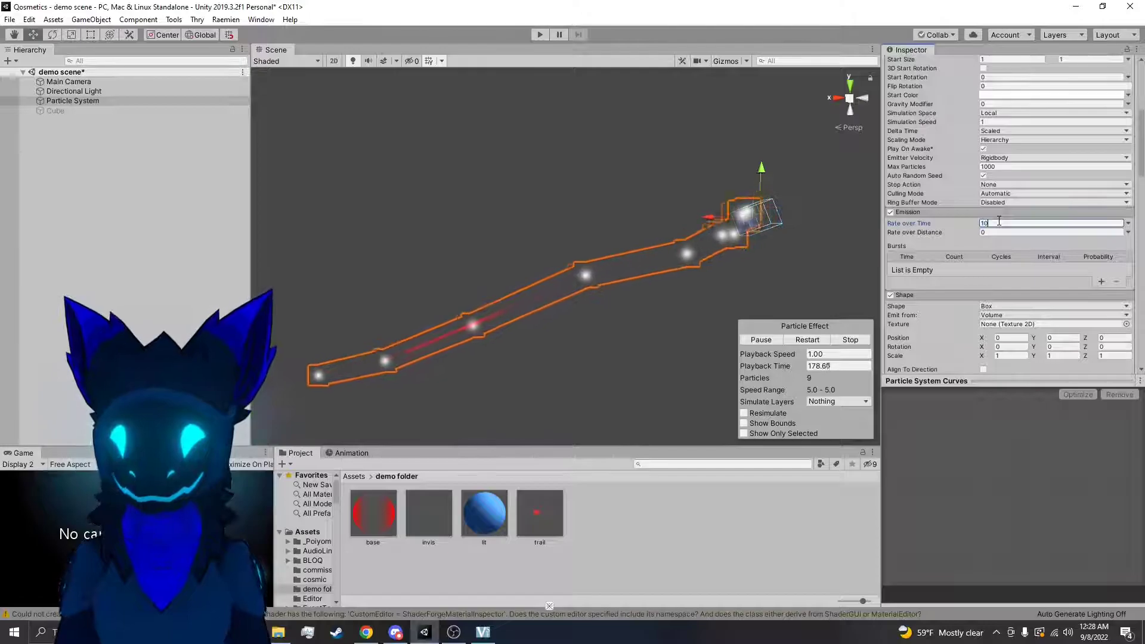
Apply the lit material to the ribbon trails in the scene
{"action": "scroll", "coordinate": [991, 285], "scroll_direction": "down", "scroll_amount": 3}
{"action": "mouse_move", "coordinate": [485, 532]}
{"action": "left_mouse_down"}
{"action": "mouse_move", "coordinate": [133, 186]}
{"action": "mouse_move", "coordinate": [156, 131]}
{"action": "mouse_move", "coordinate": [604, 279]}
{"action": "mouse_move", "coordinate": [603, 293]}
{"action": "left_mouse_up"}
{"action": "right_click_drag", "start_coordinate": [631, 322], "coordinate": [714, 317]}
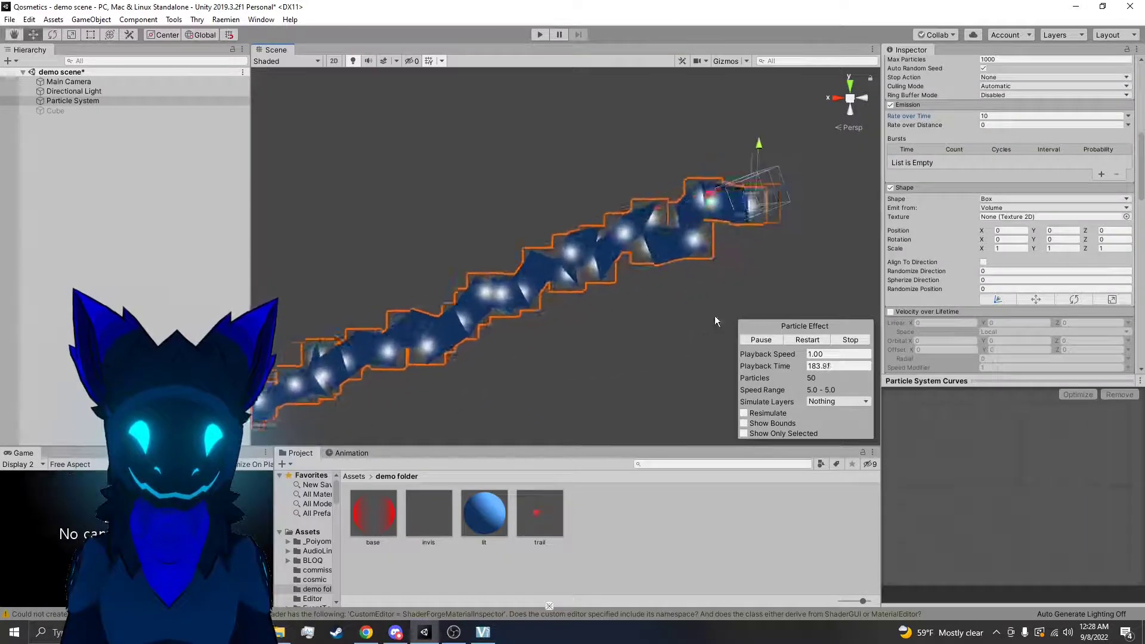
Reduce the ribbon's Width over Trail to 0.08 and inspect the thinner ribbon up close
{"action": "scroll", "coordinate": [1003, 245], "scroll_direction": "down", "scroll_amount": 10}
{"action": "scroll", "coordinate": [986, 227], "scroll_direction": "down", "scroll_amount": 10}
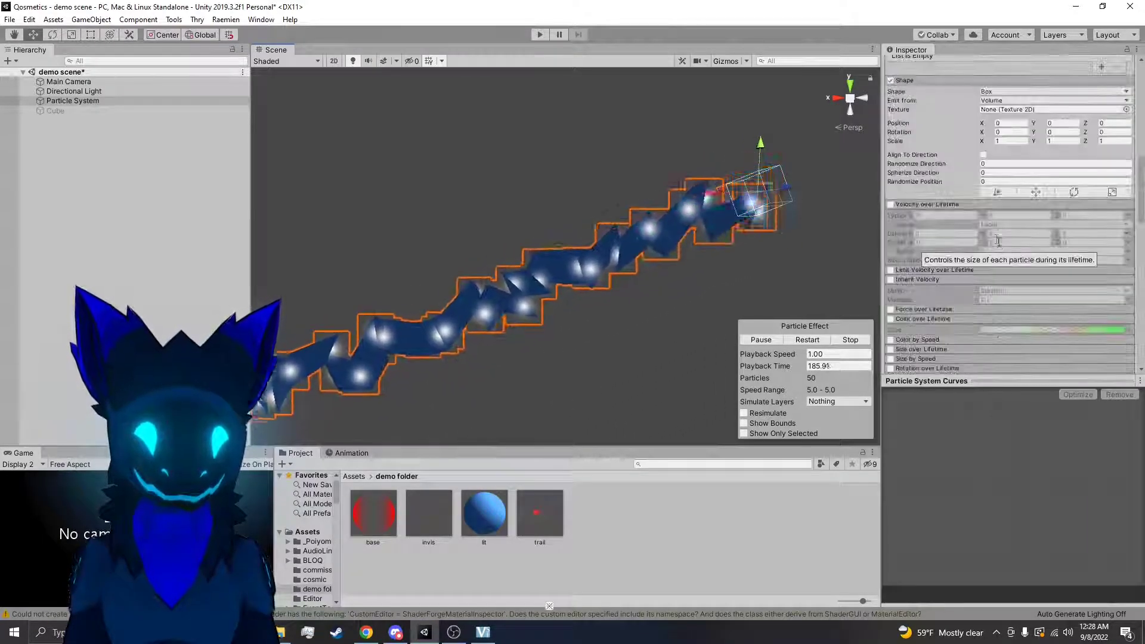
{"action": "scroll", "coordinate": [966, 227], "scroll_direction": "down", "scroll_amount": 6}
{"action": "scroll", "coordinate": [976, 218], "scroll_direction": "up", "scroll_amount": 6}
{"action": "scroll", "coordinate": [990, 230], "scroll_direction": "down", "scroll_amount": 6}
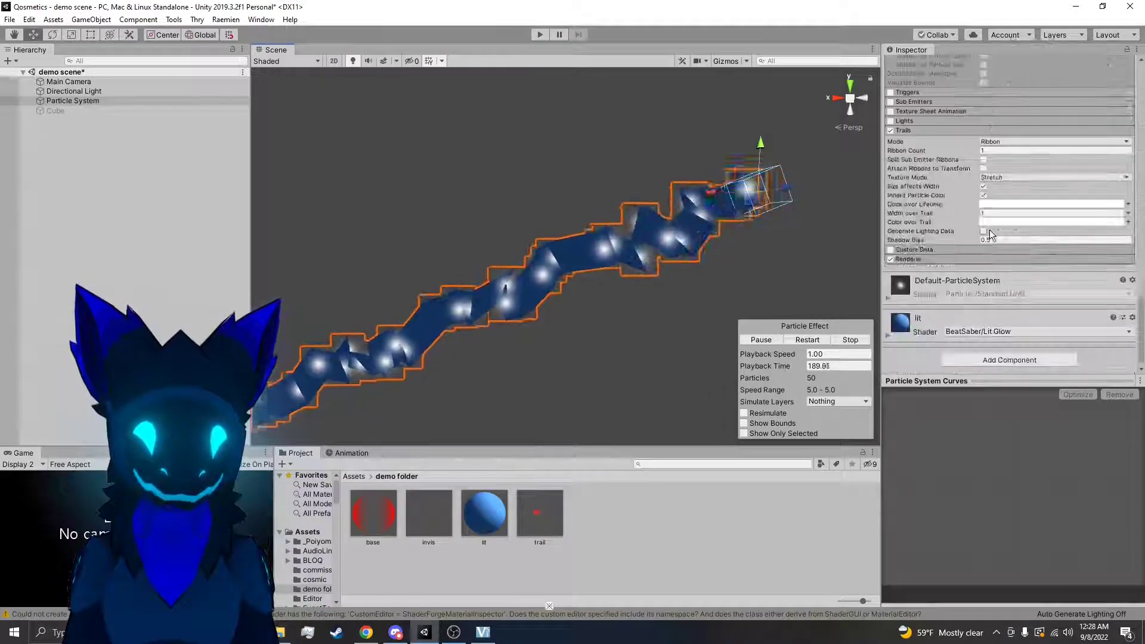
{"action": "left_click_drag", "start_coordinate": [971, 213], "coordinate": [950, 216]}
{"action": "key", "text": "w"}
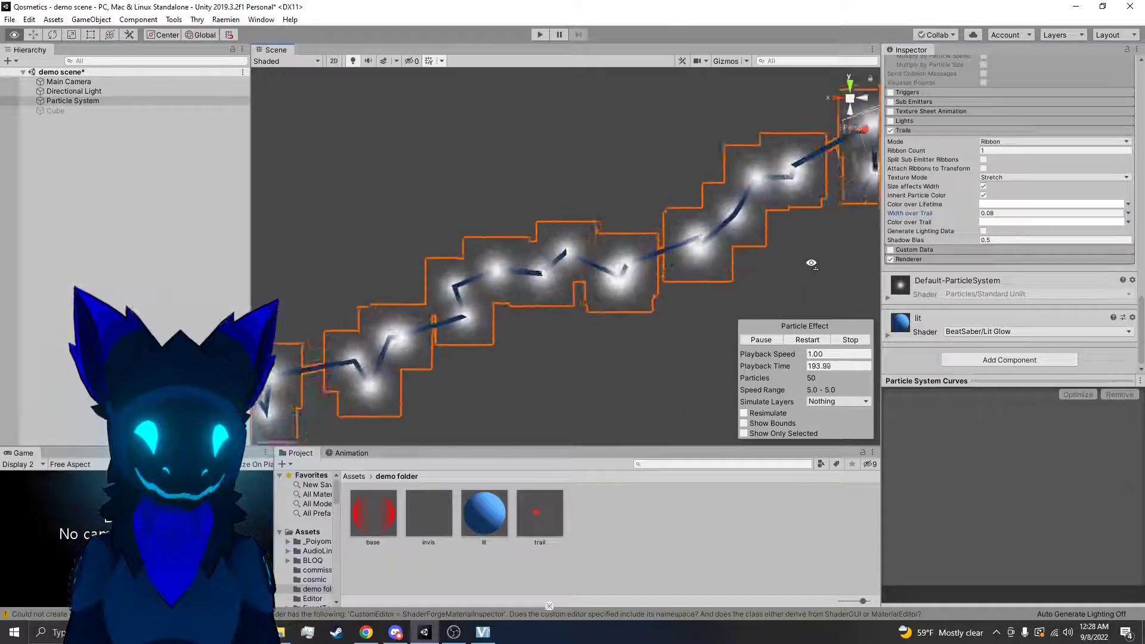
{"action": "key", "text": "s"}
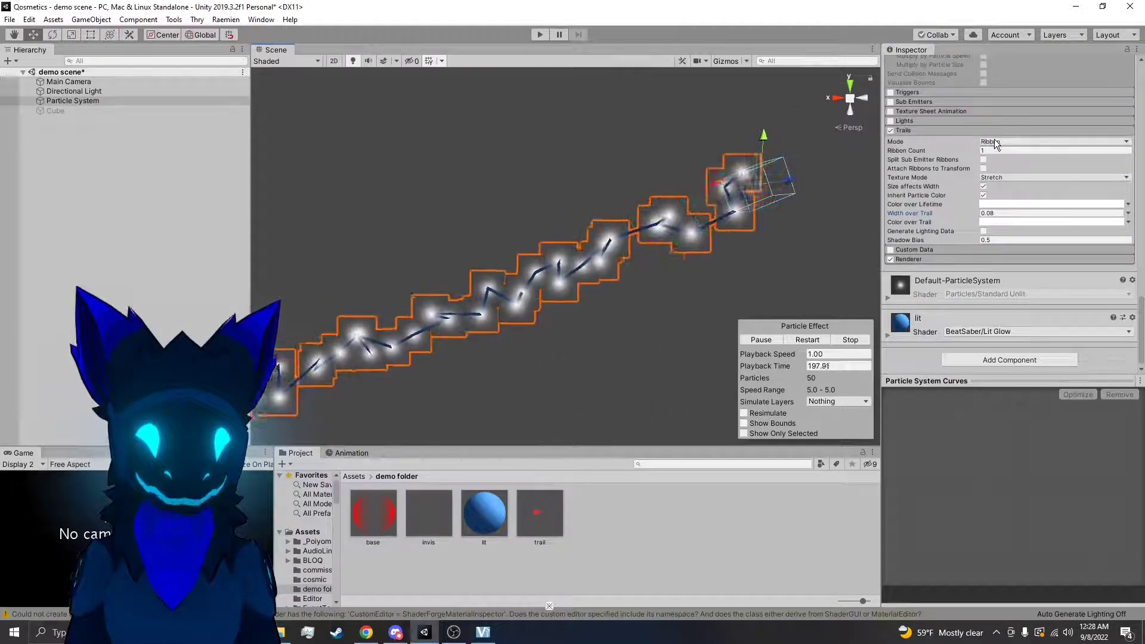
Disable and collapse the Trails module, and expand the Renderer module to view its settings
{"action": "right_click_drag", "start_coordinate": [798, 233], "coordinate": [872, 183]}
{"action": "left_click", "coordinate": [890, 130]}
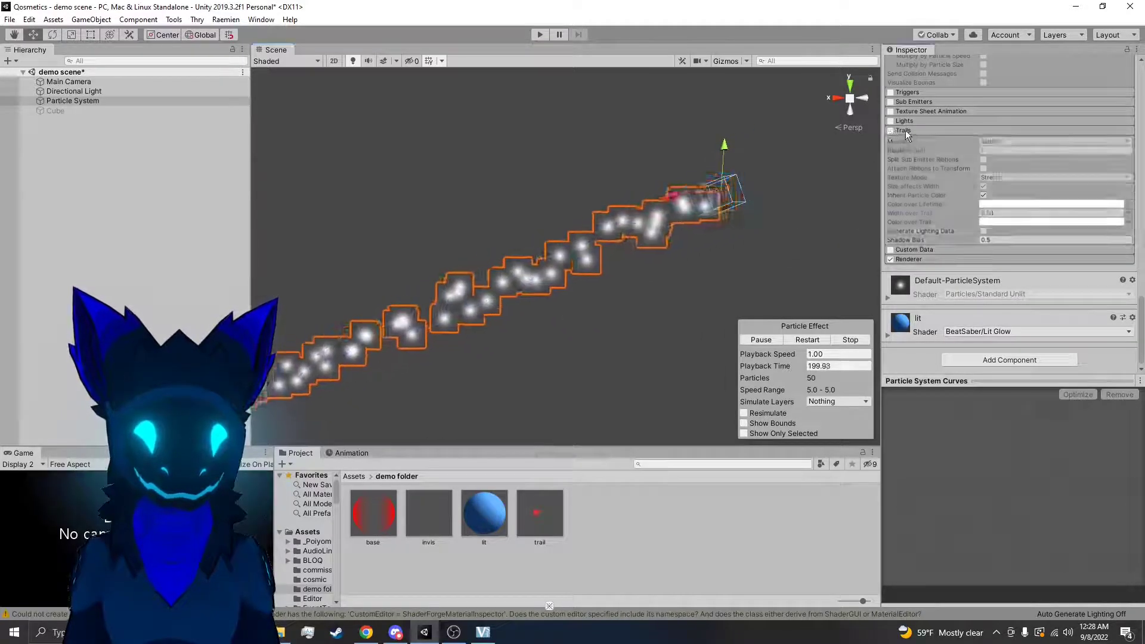
{"action": "left_click", "coordinate": [903, 130]}
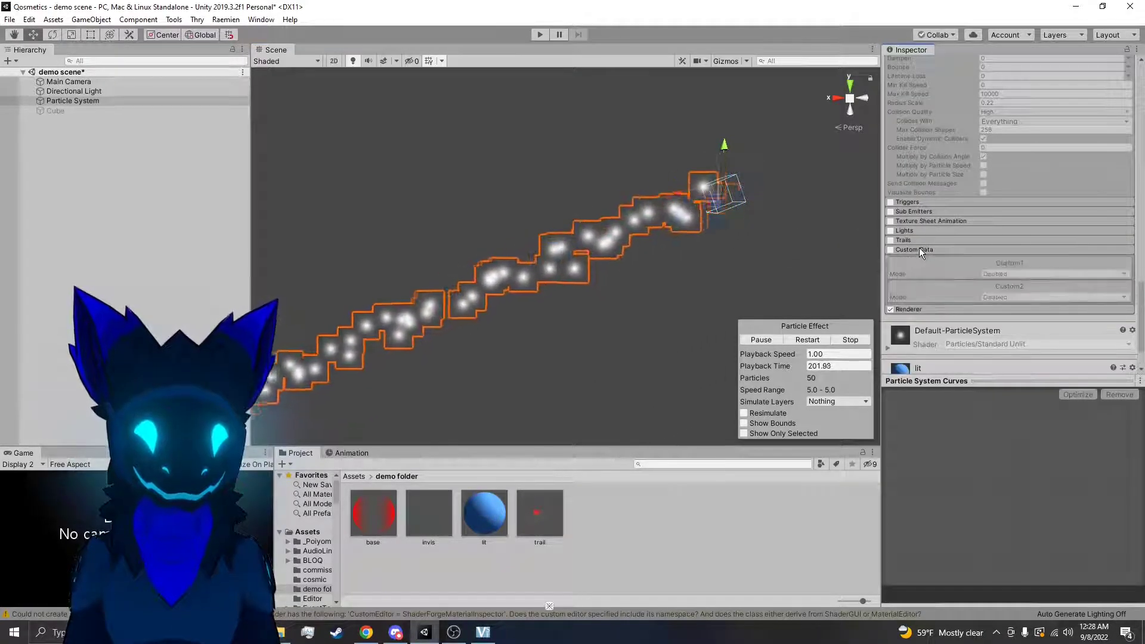
{"action": "left_click", "coordinate": [925, 260]}
{"action": "scroll", "coordinate": [1017, 270], "scroll_direction": "down", "scroll_amount": 5}
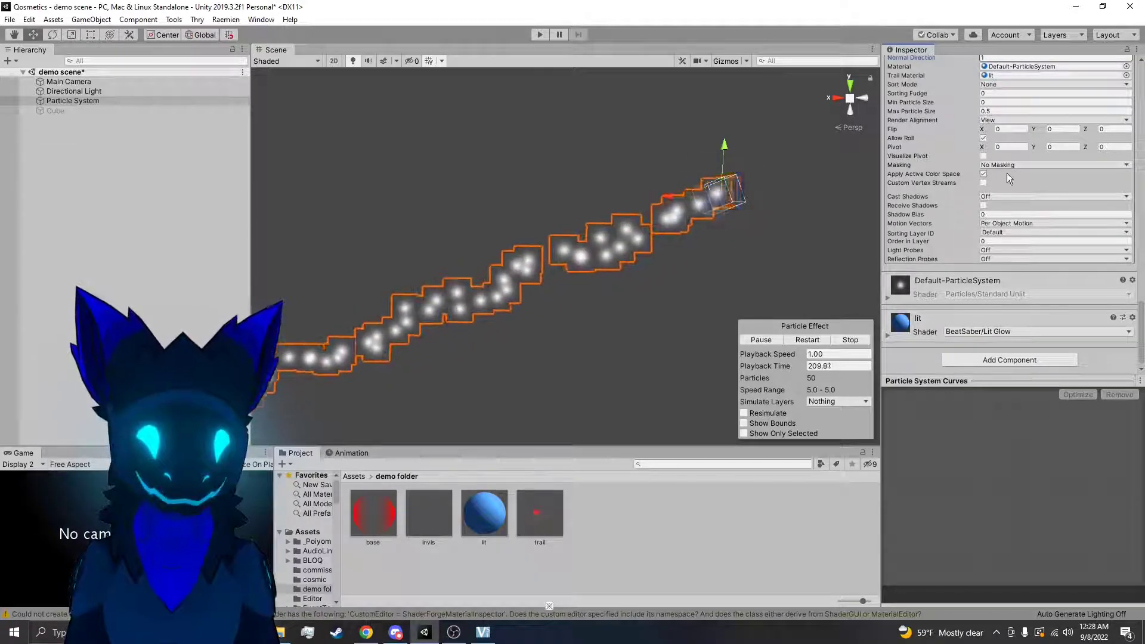
Try the stretched, horizontal and vertical billboard options for the Renderer's Render Mode, viewing the particles from several angles
{"action": "scroll", "coordinate": [1014, 146], "scroll_direction": "up", "scroll_amount": 4}
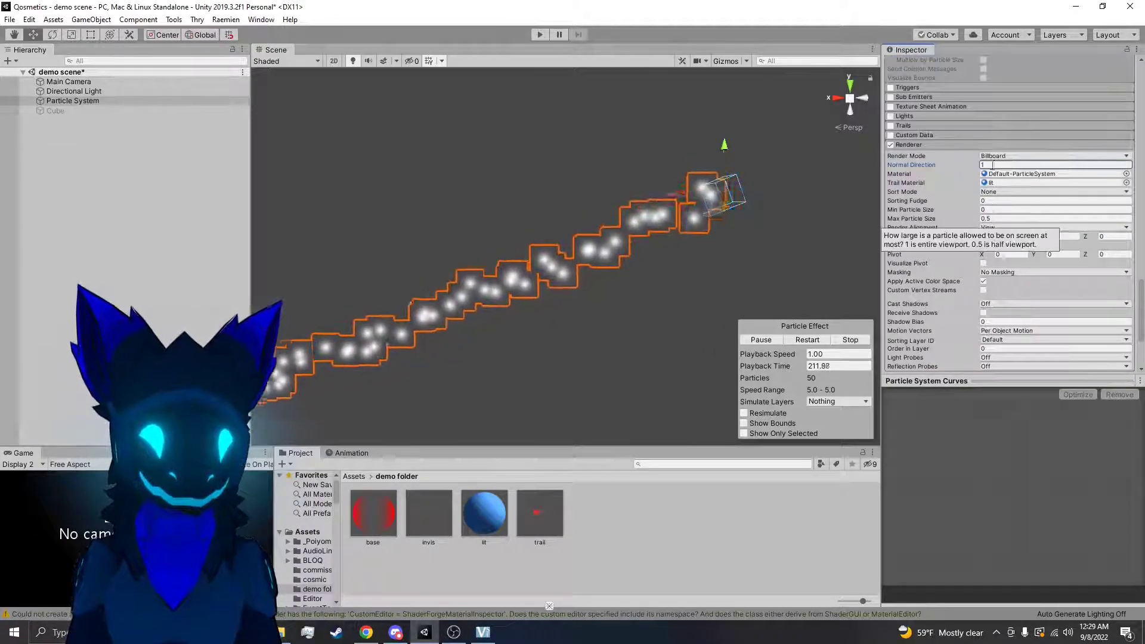
{"action": "left_click", "coordinate": [994, 156]}
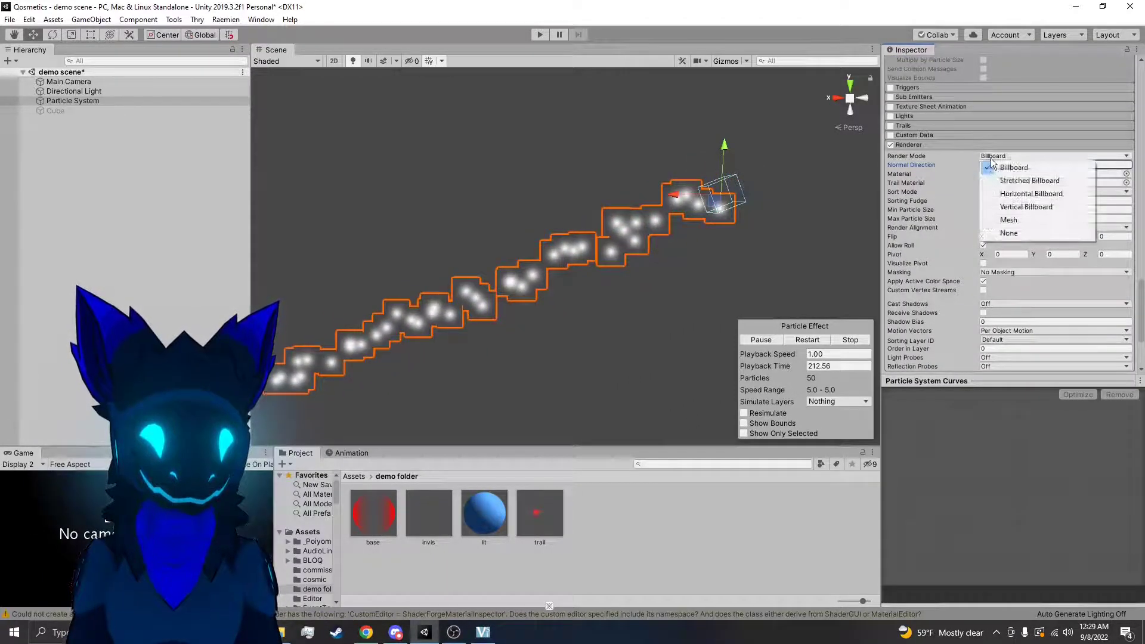
{"action": "left_click", "coordinate": [1024, 180]}
{"action": "right_click_drag", "start_coordinate": [820, 221], "coordinate": [507, 302]}
{"action": "left_click", "coordinate": [1049, 155]}
{"action": "left_click", "coordinate": [1014, 189]}
{"action": "right_click_drag", "start_coordinate": [840, 216], "coordinate": [1052, 176]}
{"action": "left_click", "coordinate": [1035, 156]}
{"action": "left_click", "coordinate": [1026, 195]}
{"action": "right_click_drag", "start_coordinate": [678, 217], "coordinate": [925, 197]}
Set the Renderer's Render Mode to Mesh using the Cube mesh, and inspect the particles in the scene
{"action": "left_click", "coordinate": [1024, 156]}
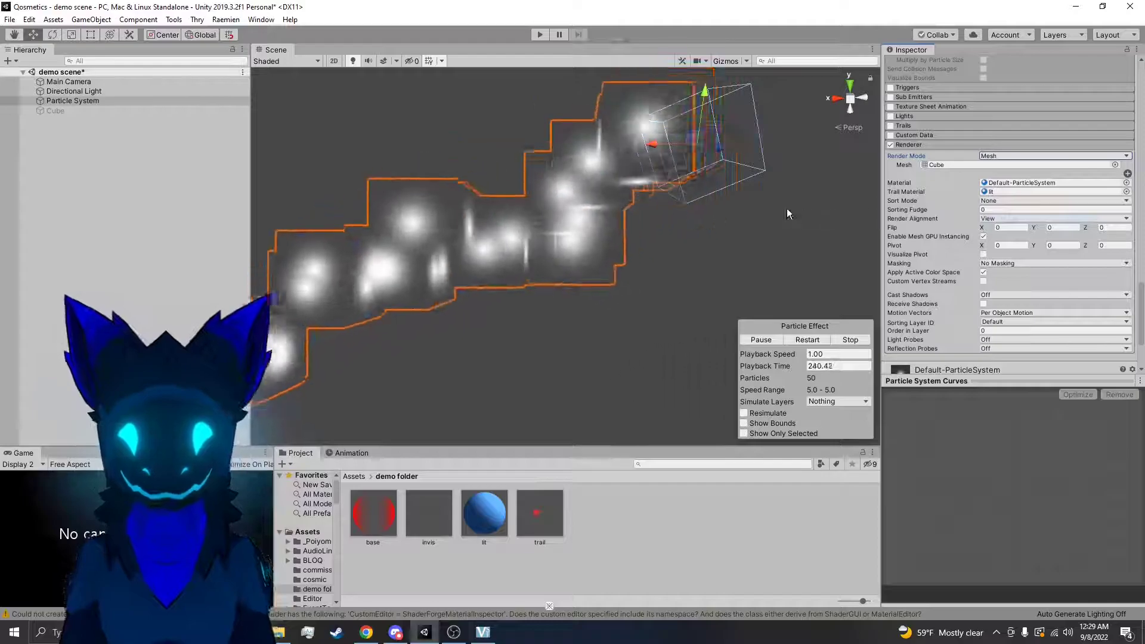
{"action": "right_click_drag", "start_coordinate": [746, 208], "coordinate": [713, 268]}
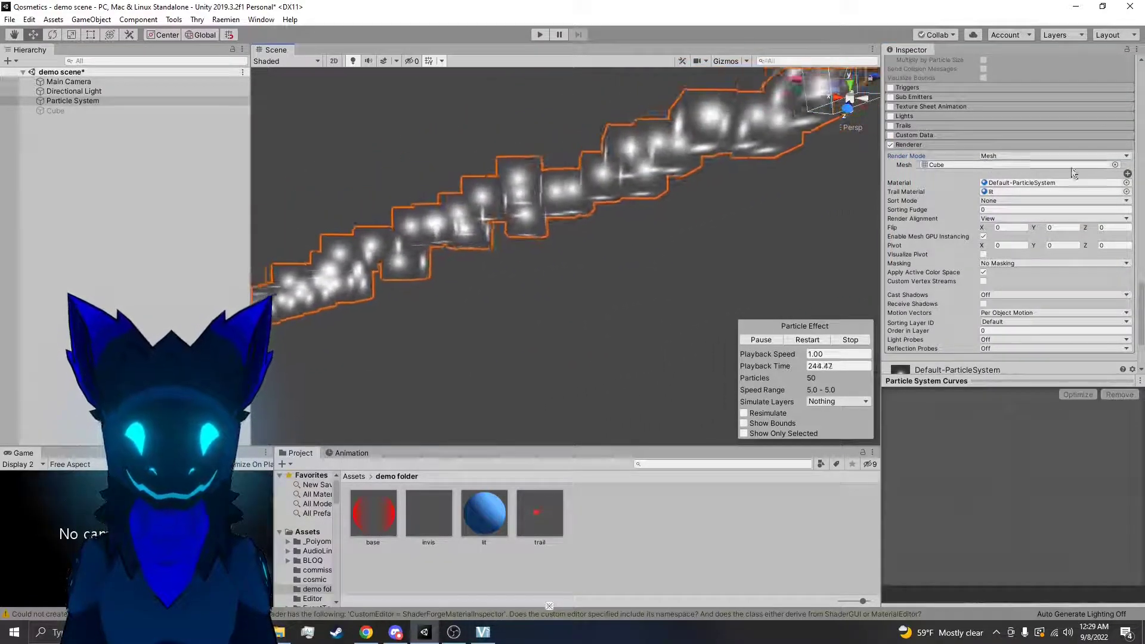
Set the Renderer's Render Alignment to Local and apply the lit material to the cube particles
{"action": "right_click_drag", "start_coordinate": [778, 167], "coordinate": [742, 138]}
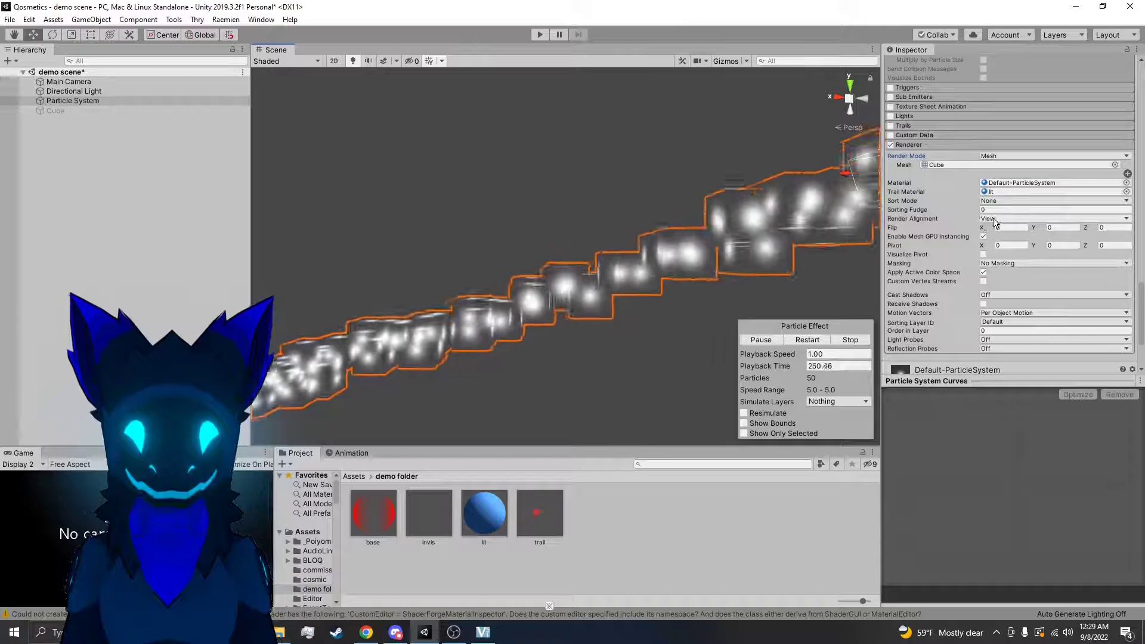
{"action": "left_click", "coordinate": [993, 218]}
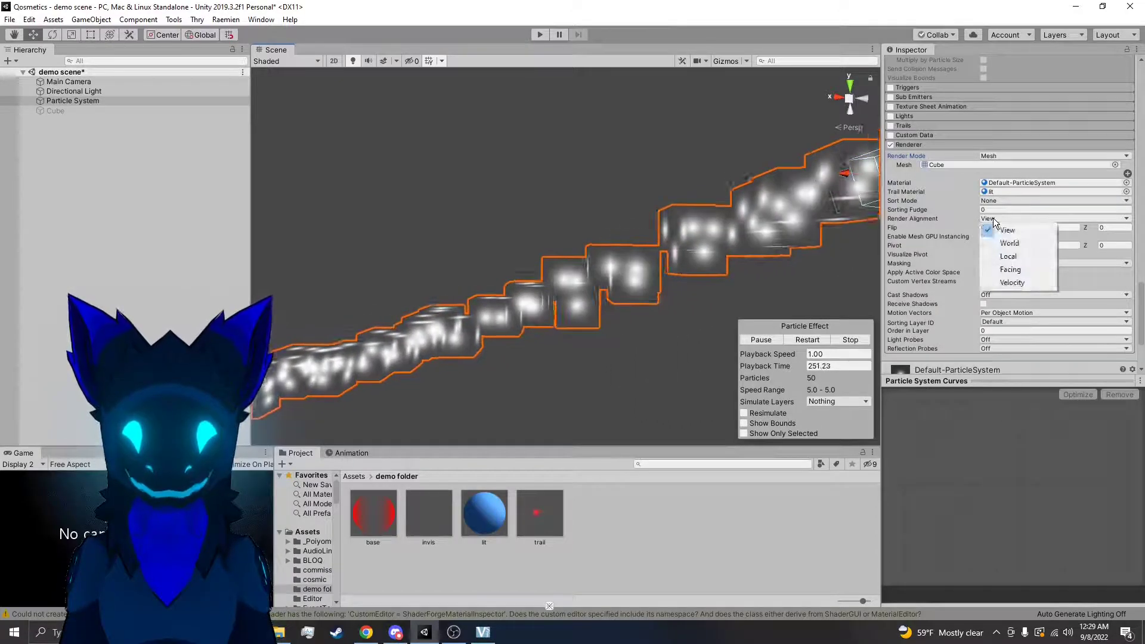
{"action": "left_click", "coordinate": [1008, 256]}
{"action": "right_click_drag", "start_coordinate": [716, 227], "coordinate": [485, 386]}
{"action": "key", "text": "s"}
{"action": "left_click_drag", "start_coordinate": [484, 513], "coordinate": [518, 249]}
{"action": "mouse_move", "coordinate": [604, 306]}
{"action": "right_mouse_down"}
{"action": "mouse_move", "coordinate": [614, 311]}
{"action": "mouse_move", "coordinate": [480, 285]}
{"action": "mouse_move", "coordinate": [597, 292]}
{"action": "right_mouse_up"}
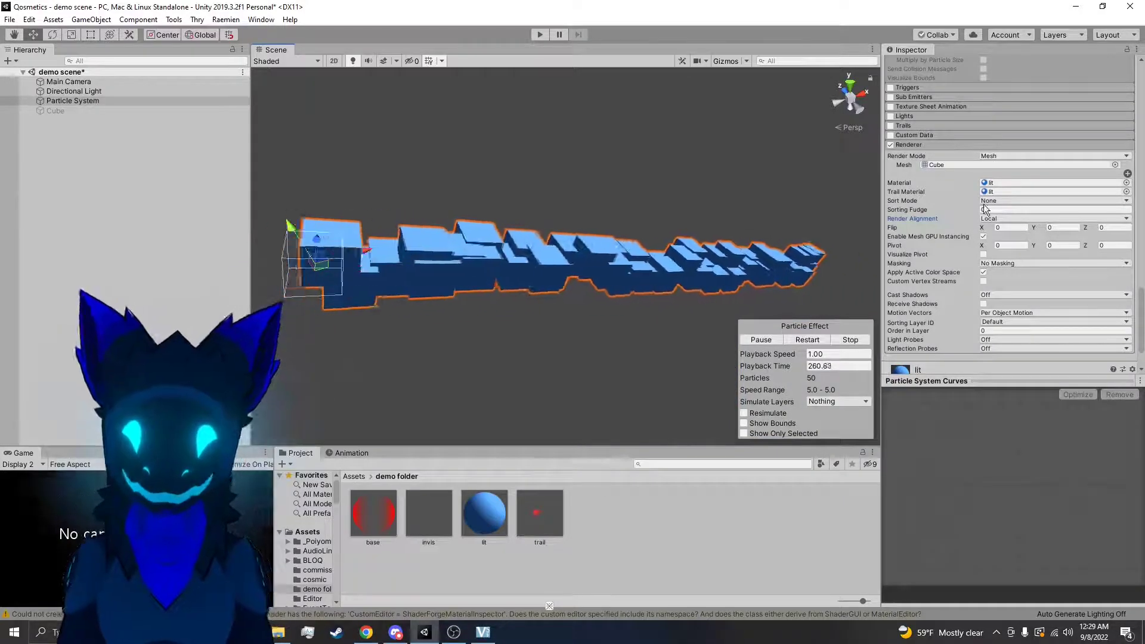
Set the Renderer's Render Alignment to World and view the cube particles from several angles
{"action": "scroll", "coordinate": [935, 252], "scroll_direction": "up", "scroll_amount": 3}
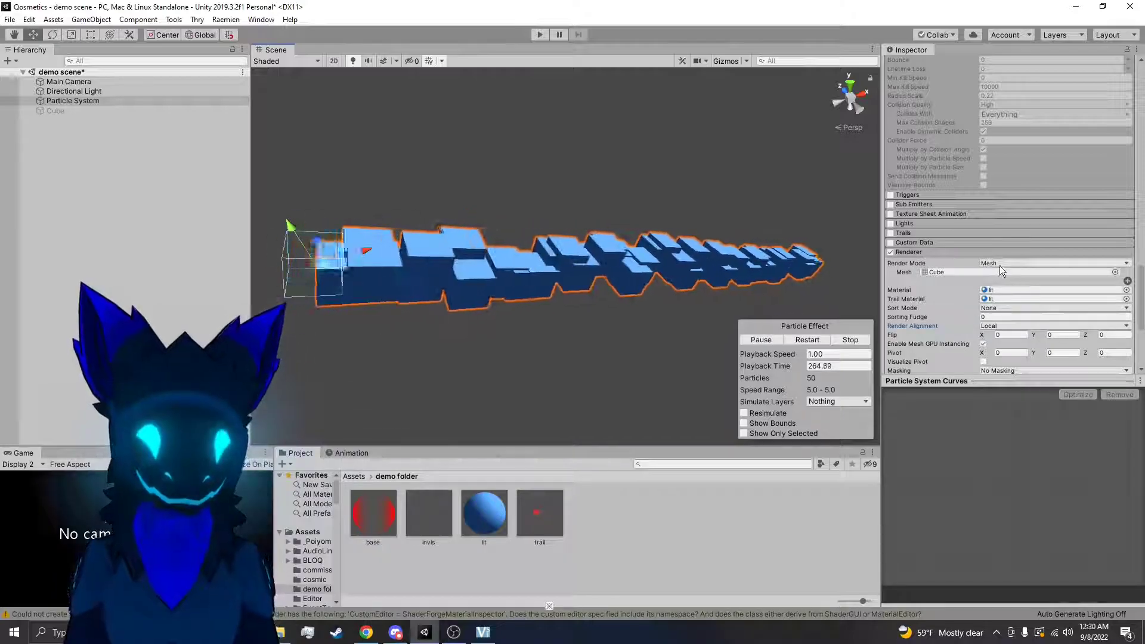
{"action": "left_click", "coordinate": [1011, 326]}
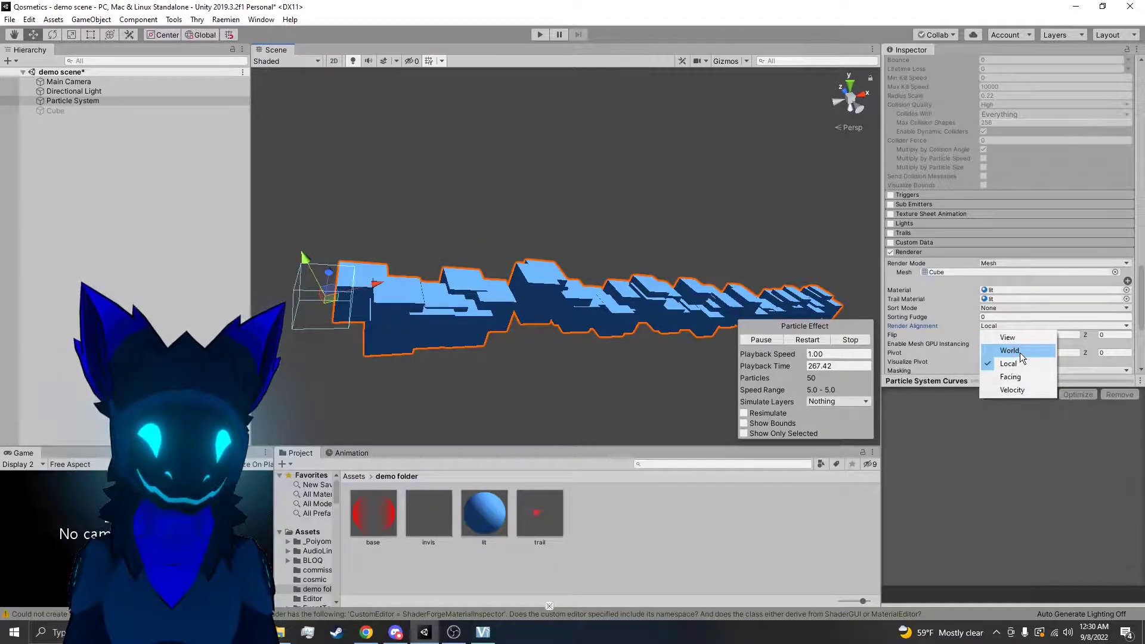
{"action": "left_click", "coordinate": [1020, 353]}
{"action": "right_click_drag", "start_coordinate": [765, 300], "coordinate": [140, 226]}
{"action": "key", "text": "w"}
{"action": "key", "text": "s"}
{"action": "key", "text": "a"}
{"action": "right_click", "coordinate": [59, 229]}
{"action": "left_click", "coordinate": [474, 303]}
{"action": "right_click_drag", "start_coordinate": [475, 304], "coordinate": [658, 242]}
{"action": "left_click", "coordinate": [658, 242]}
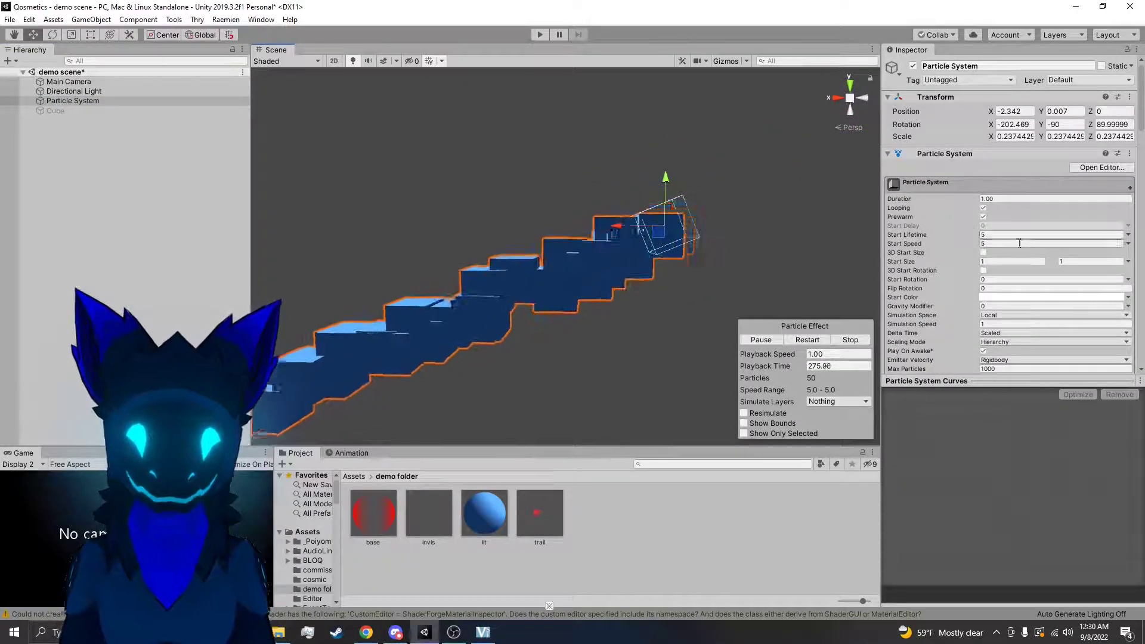
Enable 3D Start Rotation and 3D Start Size, and switch the start size values to Constant
{"action": "left_click", "coordinate": [984, 270]}
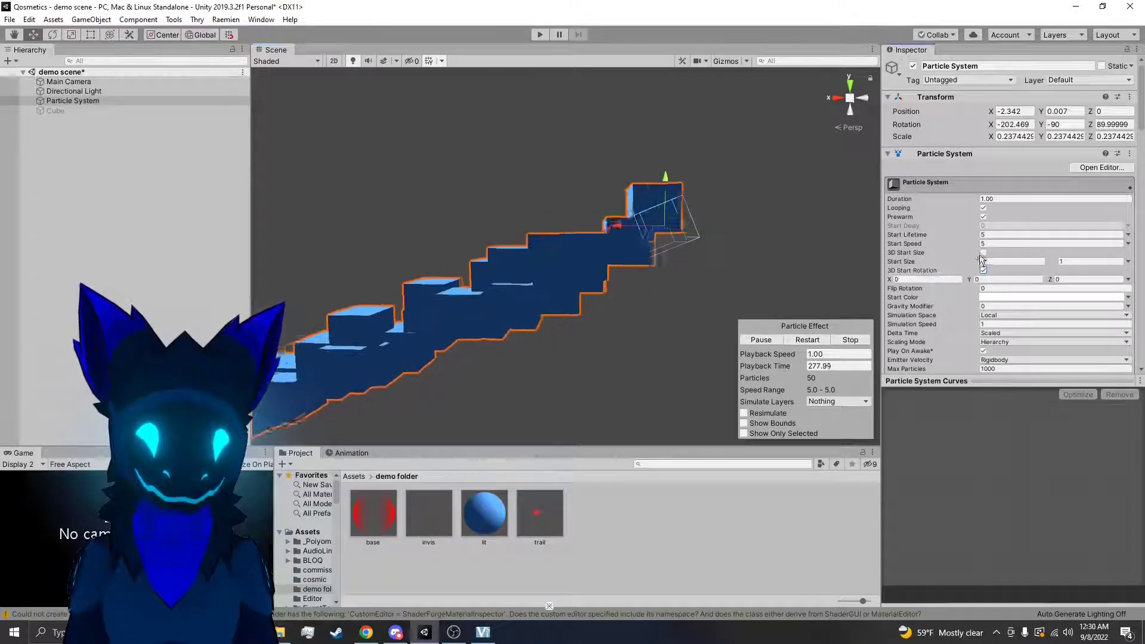
{"action": "left_click", "coordinate": [984, 253]}
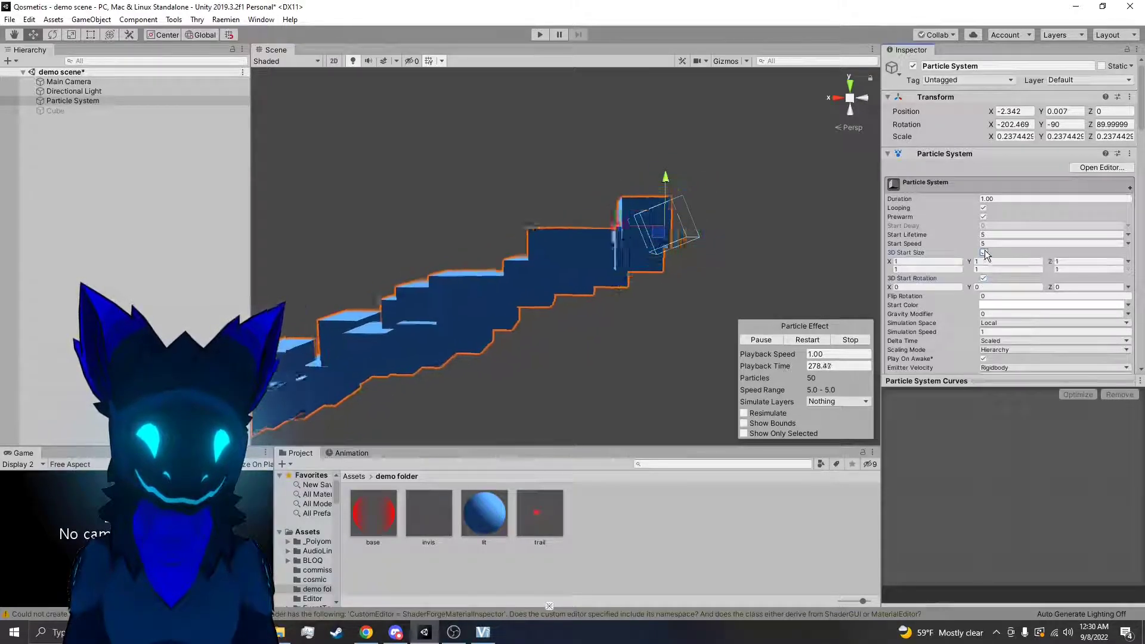
{"action": "left_click", "coordinate": [1128, 262]}
{"action": "left_click", "coordinate": [1098, 286]}
Try changing the 3D Start Size along X and along Y, undoing each change
{"action": "left_click_drag", "start_coordinate": [890, 262], "coordinate": [984, 261]}
{"action": "right_click_drag", "start_coordinate": [671, 213], "coordinate": [706, 195]}
{"action": "key", "text": "ctrl+z"}
{"action": "left_click_drag", "start_coordinate": [968, 261], "coordinate": [1118, 252]}
{"action": "key", "text": "ctrl+z"}
{"action": "mouse_move", "coordinate": [740, 239]}
{"action": "right_mouse_down"}
{"action": "mouse_move", "coordinate": [697, 238]}
{"action": "mouse_move", "coordinate": [734, 236]}
{"action": "right_mouse_up"}
{"action": "key", "text": "ctrl+z"}
{"action": "right_click_drag", "start_coordinate": [756, 191], "coordinate": [859, 244]}
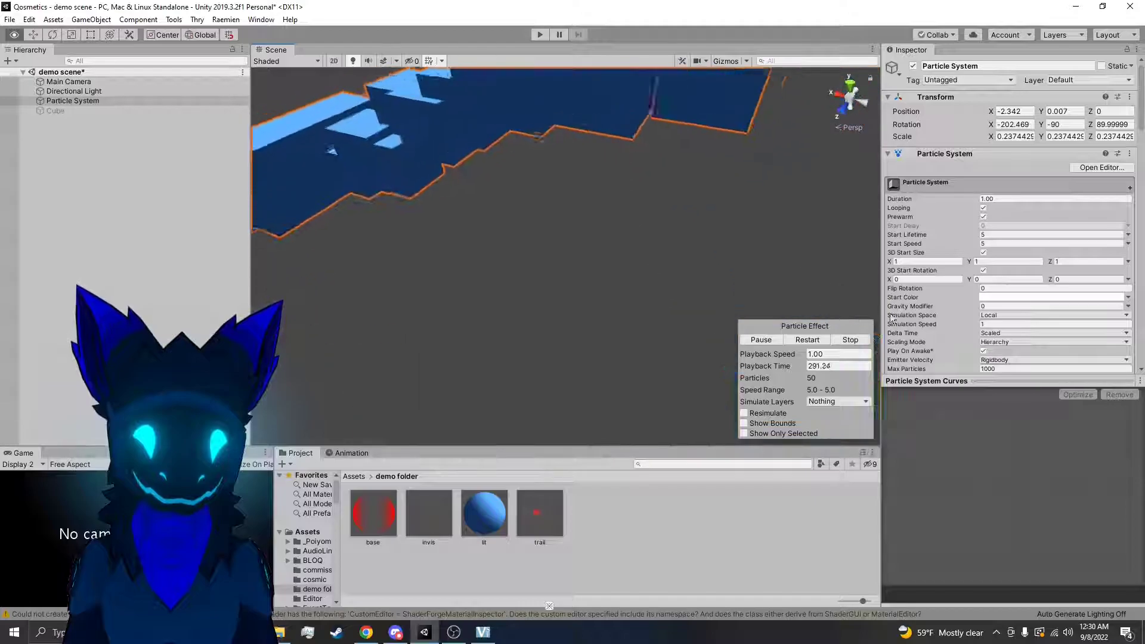
Vary the X value of the 3D Start Rotation to tilt the cubes, ending at 2.19
{"action": "left_click_drag", "start_coordinate": [891, 281], "coordinate": [946, 278]}
{"action": "right_click_drag", "start_coordinate": [707, 179], "coordinate": [743, 54]}
{"action": "left_click_drag", "start_coordinate": [889, 279], "coordinate": [57, 252]}
{"action": "right_click", "coordinate": [22, 197]}
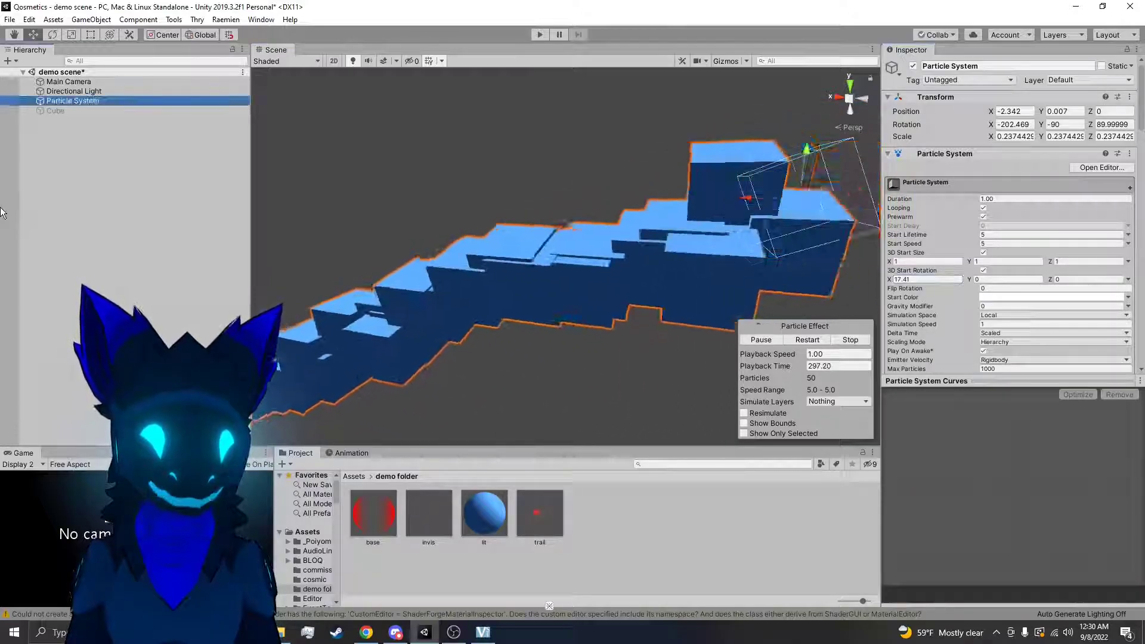
{"action": "left_click", "coordinate": [255, 292]}
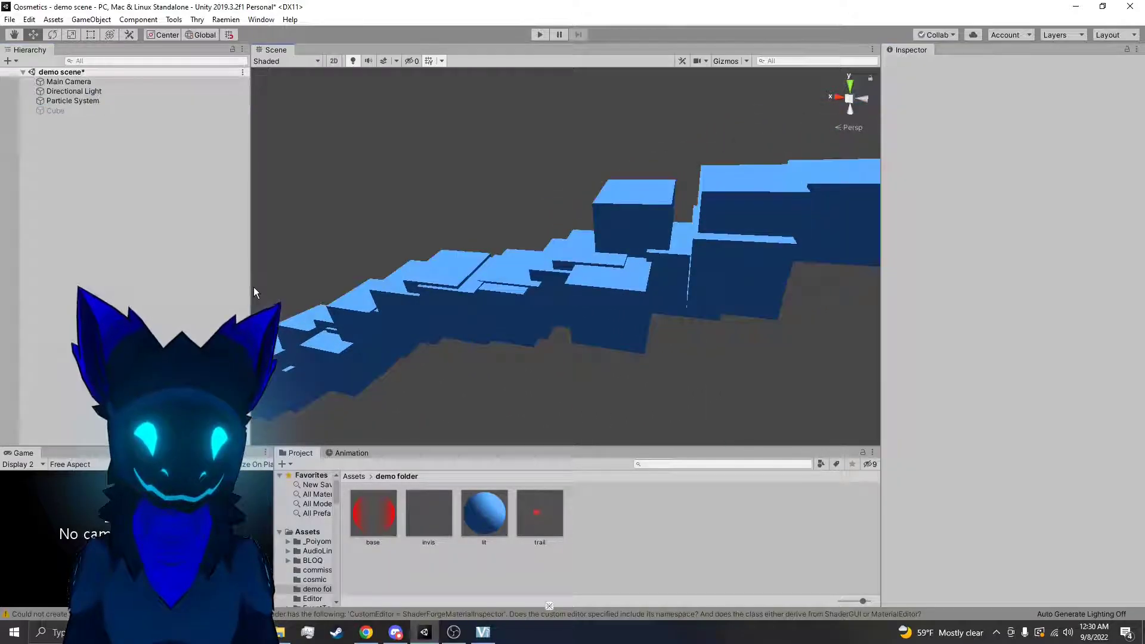
{"action": "left_click", "coordinate": [581, 253]}
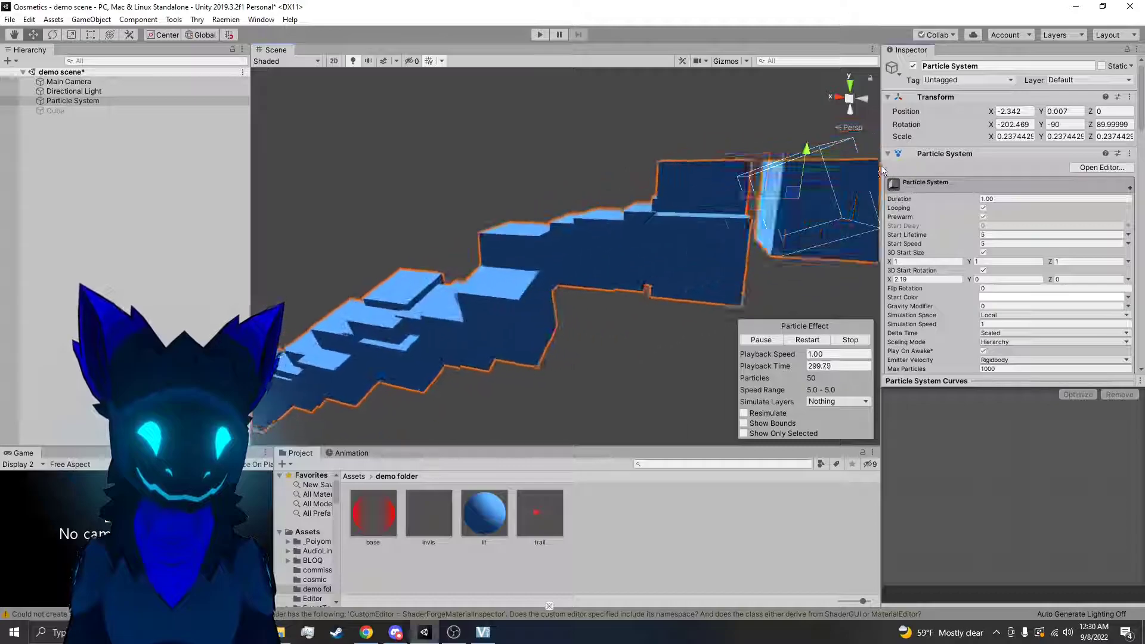
Try turning the whole Particle System object with the Rotate tool, and undo the rotation
{"action": "right_click_drag", "start_coordinate": [715, 236], "coordinate": [638, 236]}
{"action": "key", "text": "e"}
{"action": "left_click_drag", "start_coordinate": [571, 211], "coordinate": [414, 294]}
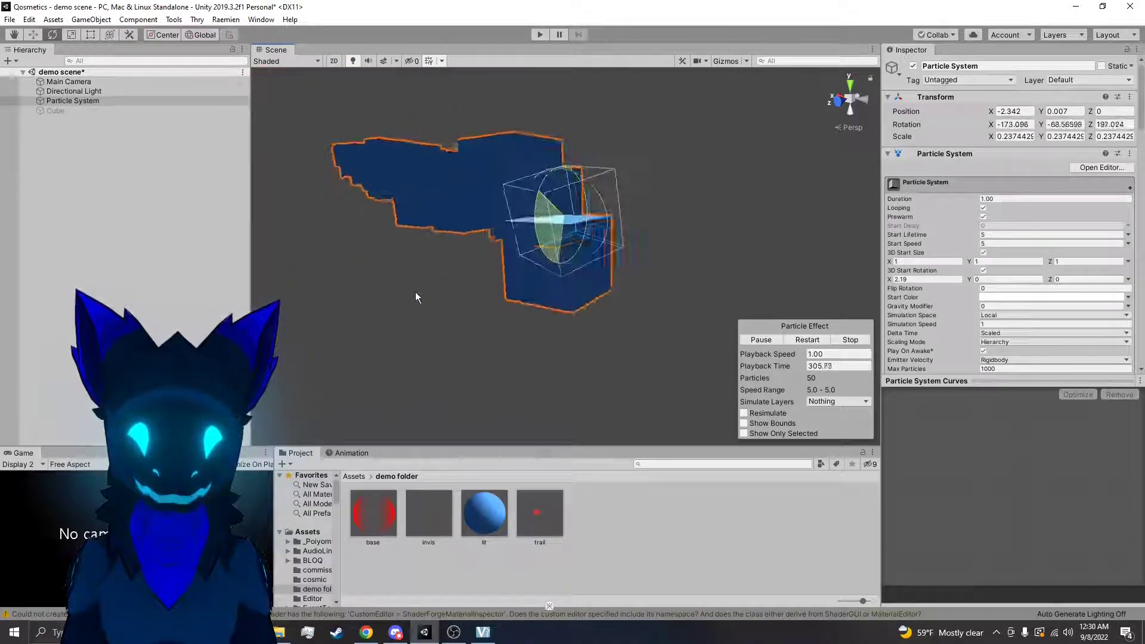
{"action": "key", "text": "ctrl+z"}
{"action": "right_click_drag", "start_coordinate": [504, 268], "coordinate": [537, 245]}
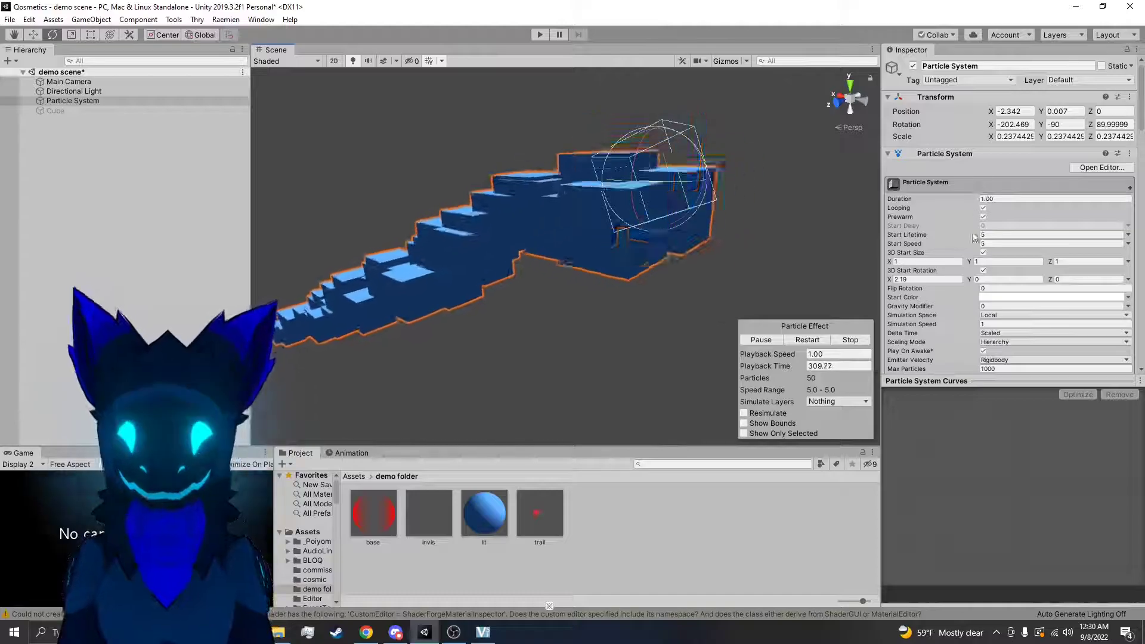
Check the Renderer's alignment setting, and vary the X value of the 3D Start Rotation again
{"action": "scroll", "coordinate": [976, 224], "scroll_direction": "down", "scroll_amount": 10}
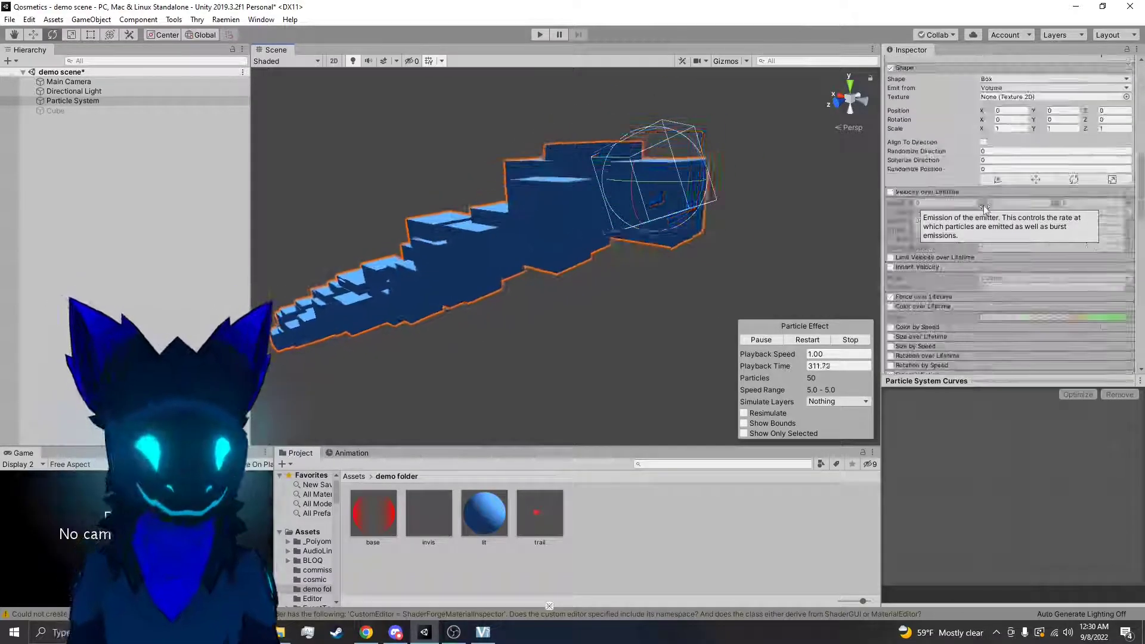
{"action": "scroll", "coordinate": [983, 205], "scroll_direction": "down", "scroll_amount": 15}
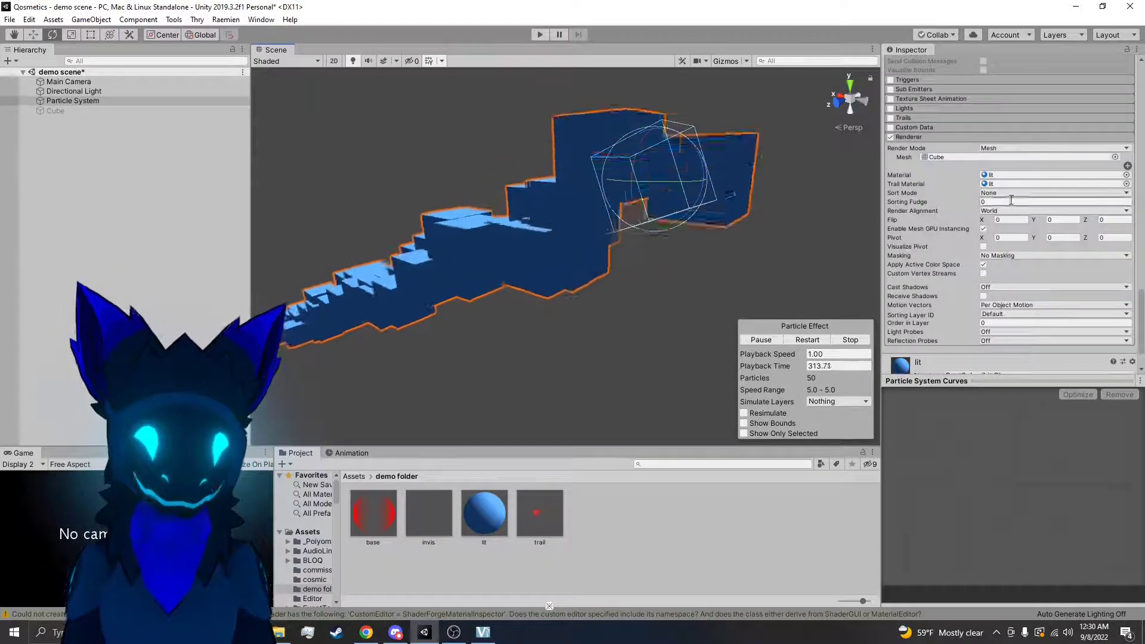
{"action": "scroll", "coordinate": [1002, 199], "scroll_direction": "up", "scroll_amount": 6}
{"action": "scroll", "coordinate": [986, 195], "scroll_direction": "up", "scroll_amount": 18}
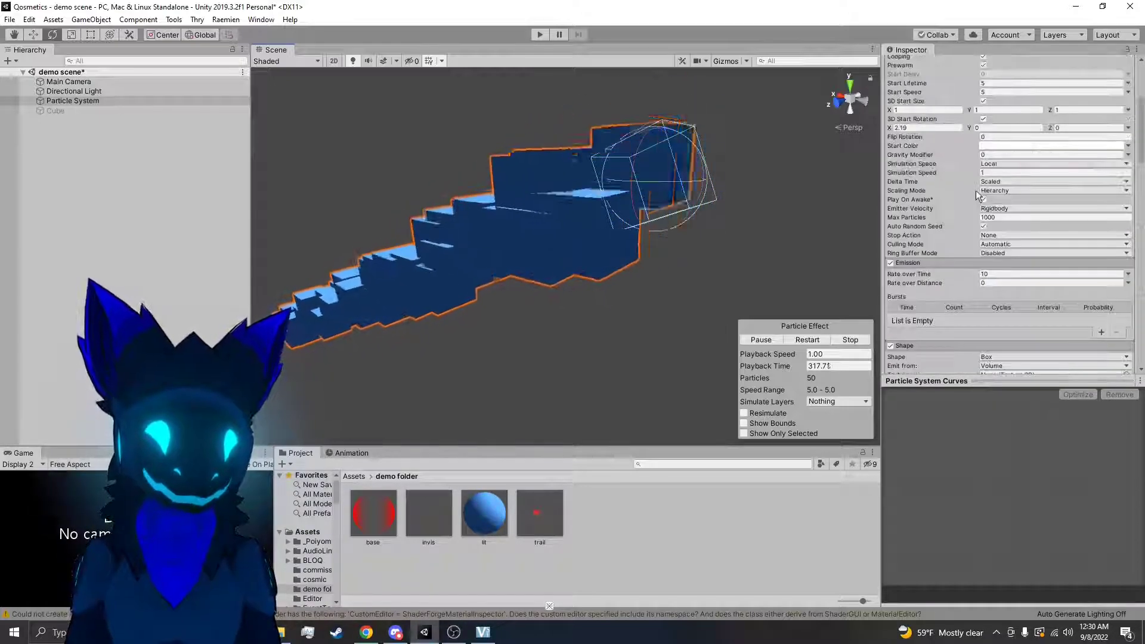
{"action": "scroll", "coordinate": [976, 191], "scroll_direction": "up", "scroll_amount": 5}
{"action": "left_click_drag", "start_coordinate": [890, 281], "coordinate": [682, 196]}
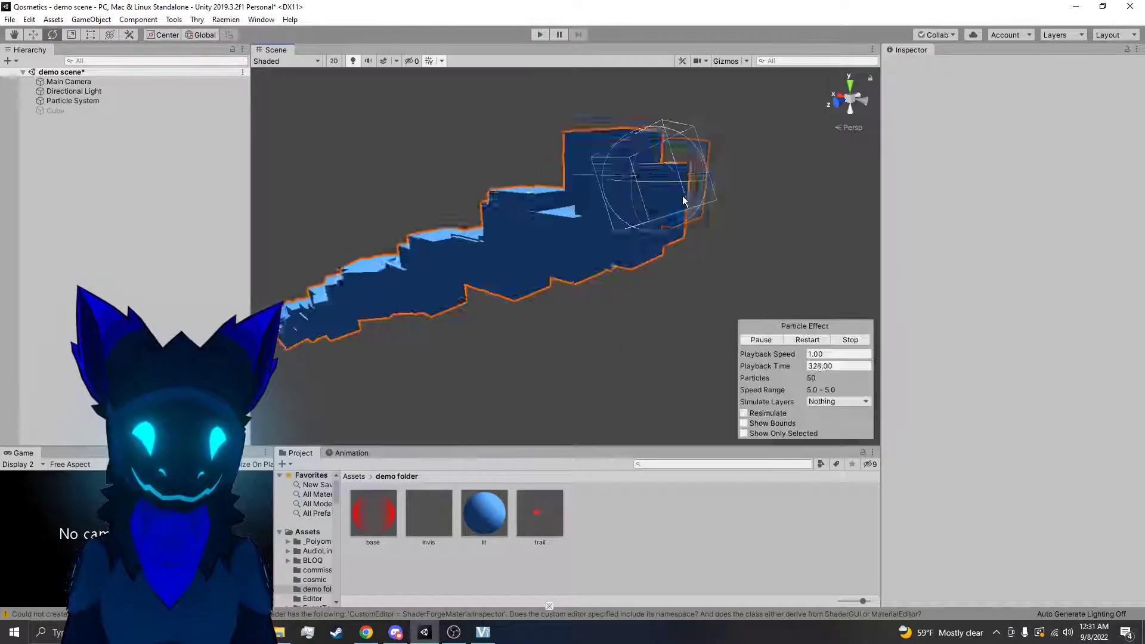
{"action": "left_click", "coordinate": [683, 195]}
Look over the Particle System's module settings and view the deselected cube particles in the scene
{"action": "scroll", "coordinate": [990, 286], "scroll_direction": "down", "scroll_amount": 13}
{"action": "scroll", "coordinate": [979, 286], "scroll_direction": "up", "scroll_amount": 3}
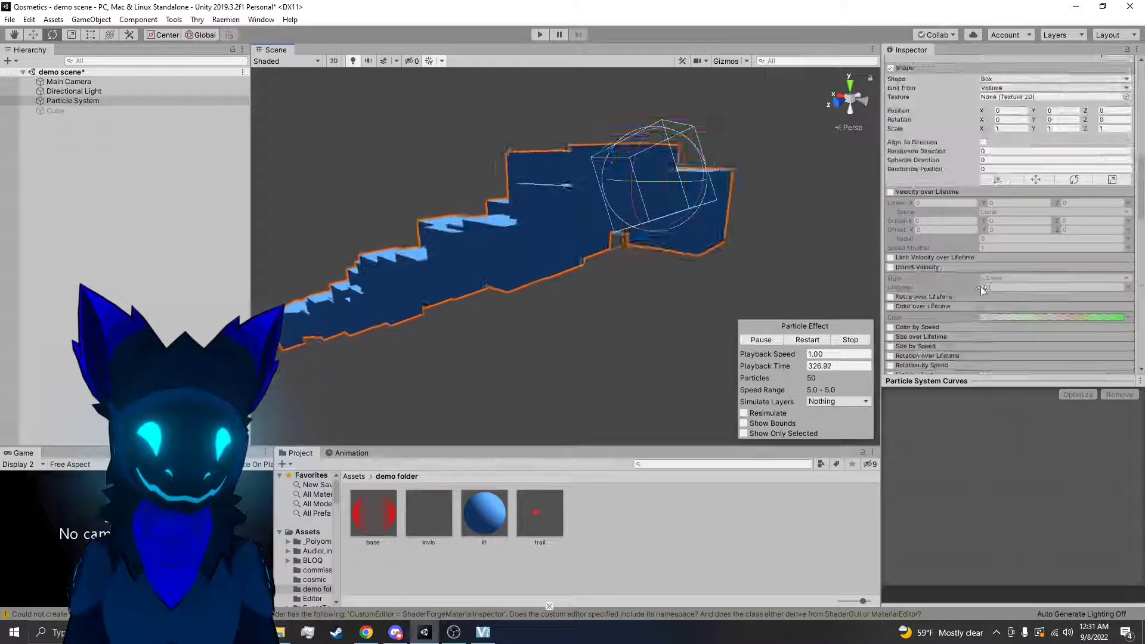
{"action": "scroll", "coordinate": [979, 286], "scroll_direction": "up", "scroll_amount": 10}
{"action": "left_click_drag", "start_coordinate": [611, 256], "coordinate": [599, 275], "text": "alt"}
{"action": "left_click", "coordinate": [599, 275]}
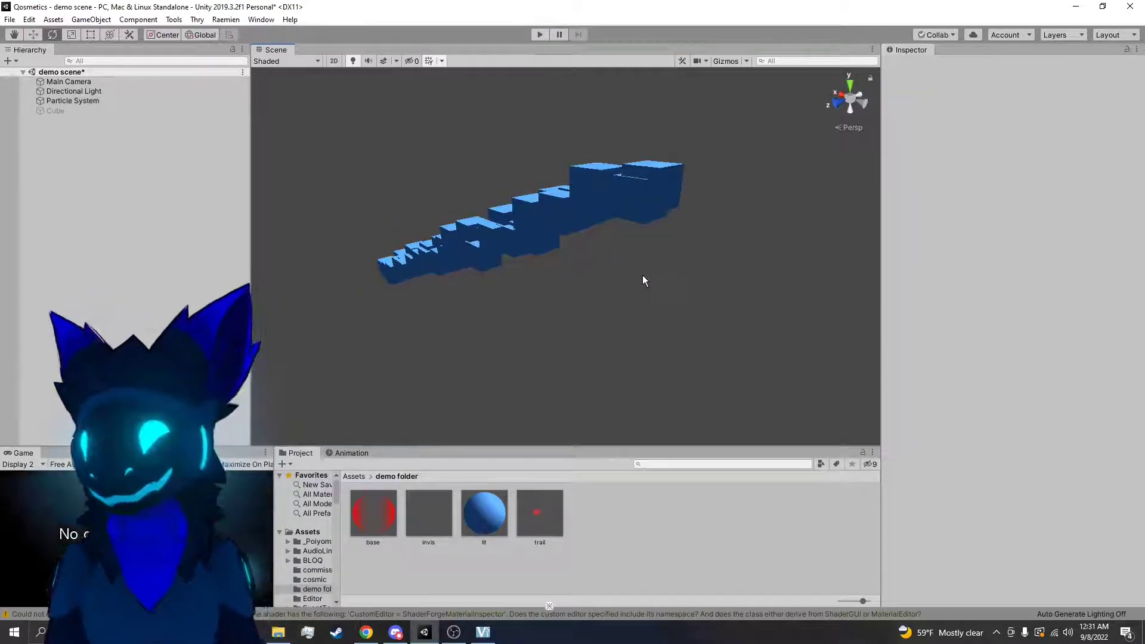